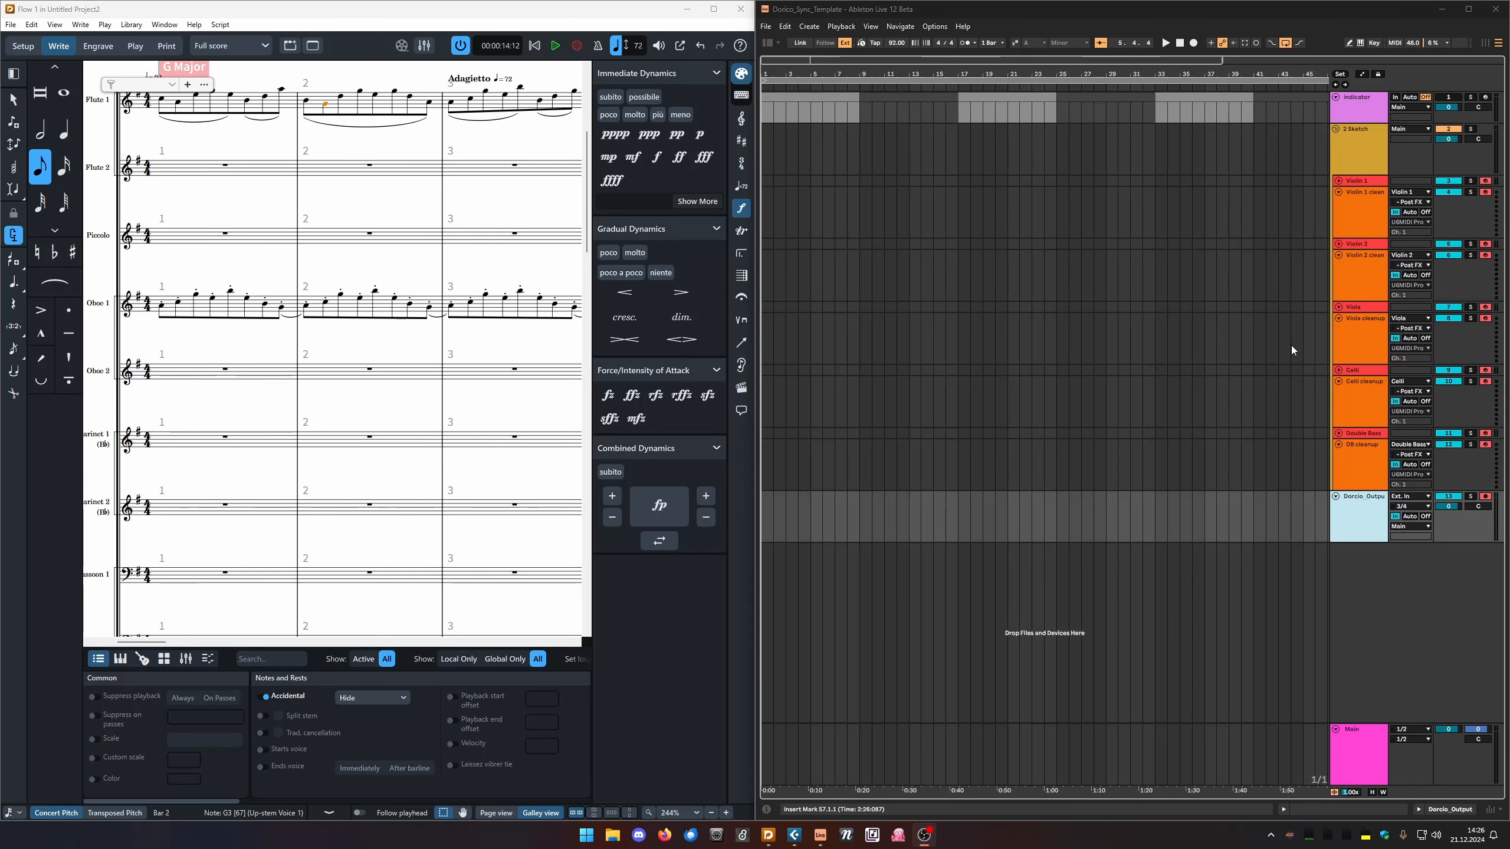
Look through the Max for Live, MIDI Effects and Audio Effects categories in Ableton Live's browser, and hide the browser.
click(767, 44)
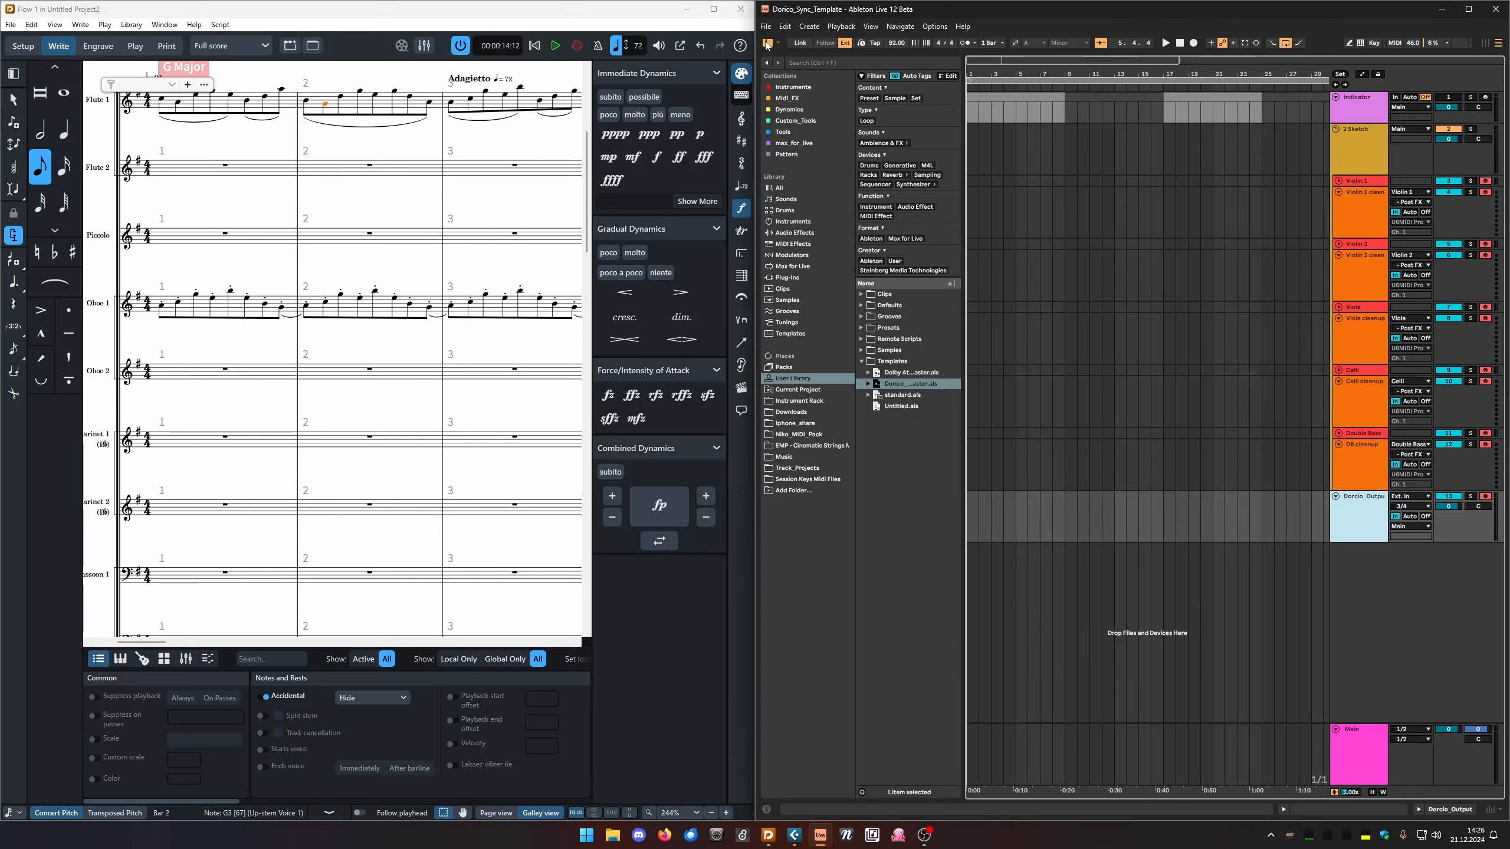
click(792, 267)
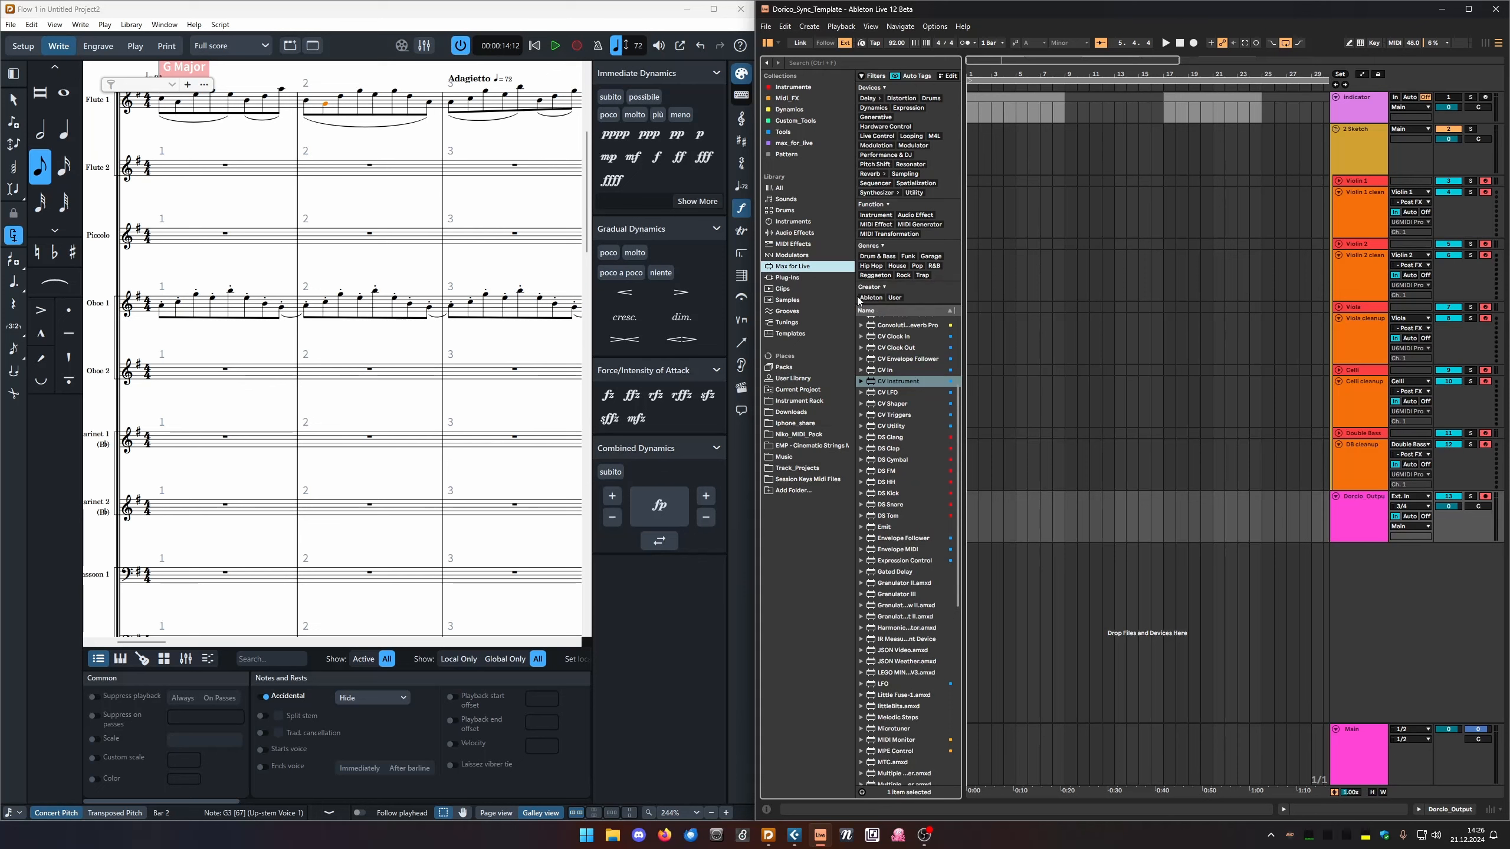
click(785, 243)
click(782, 234)
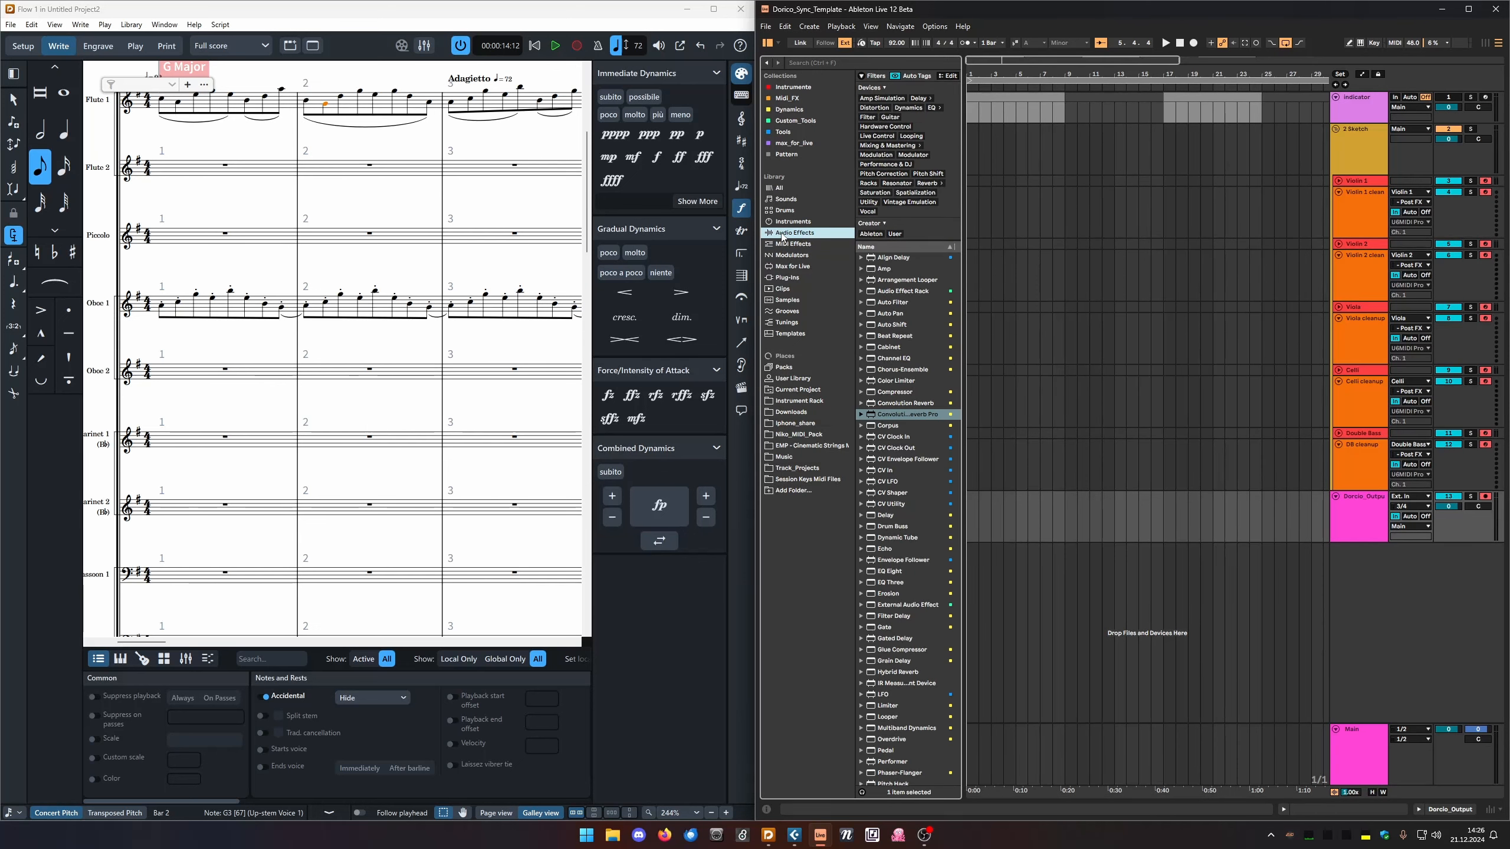
click(770, 43)
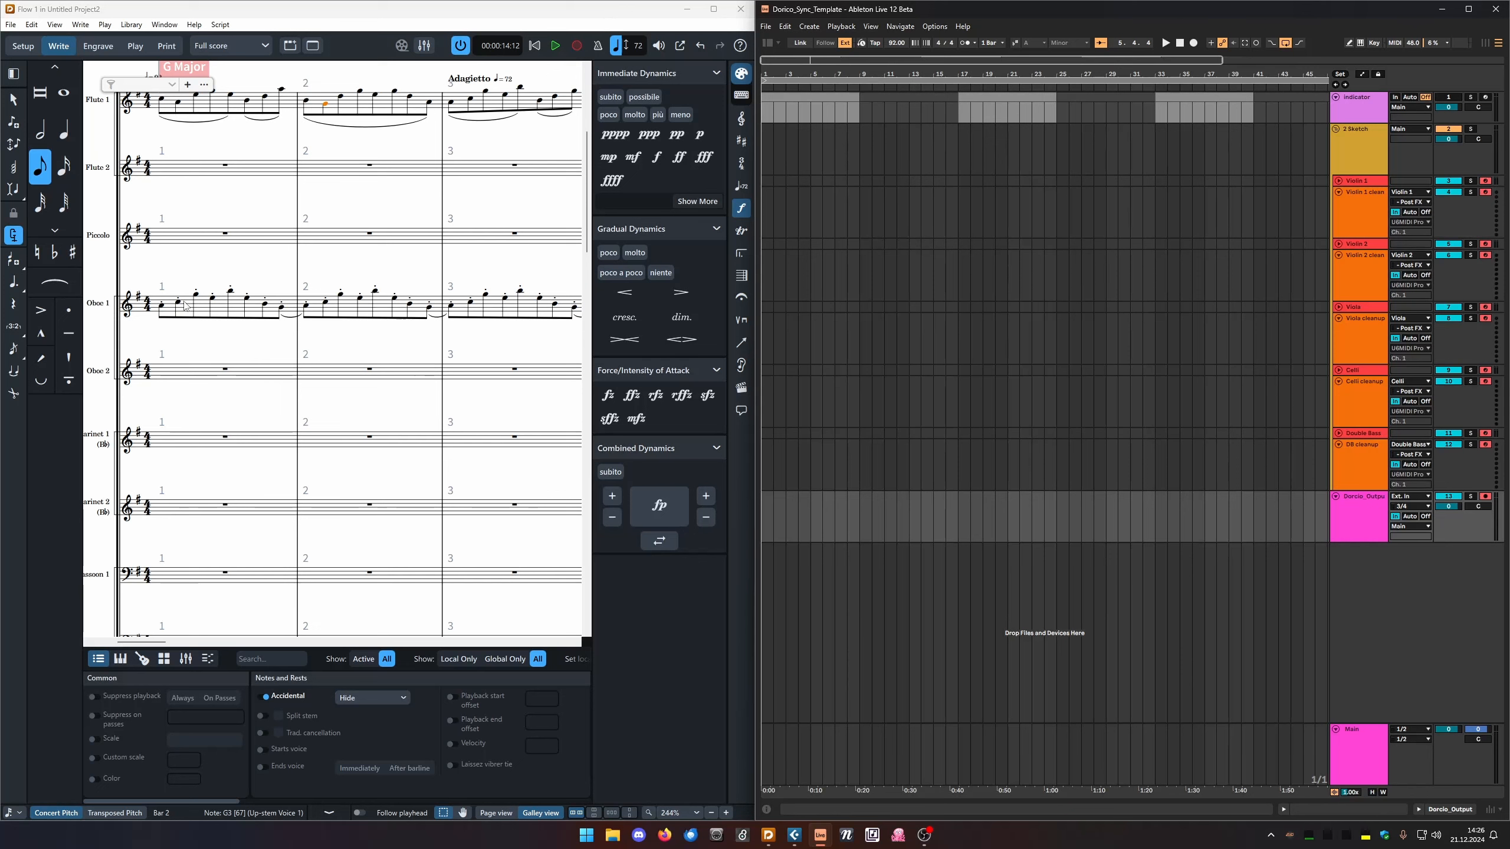
drag(208, 201, 547, 354)
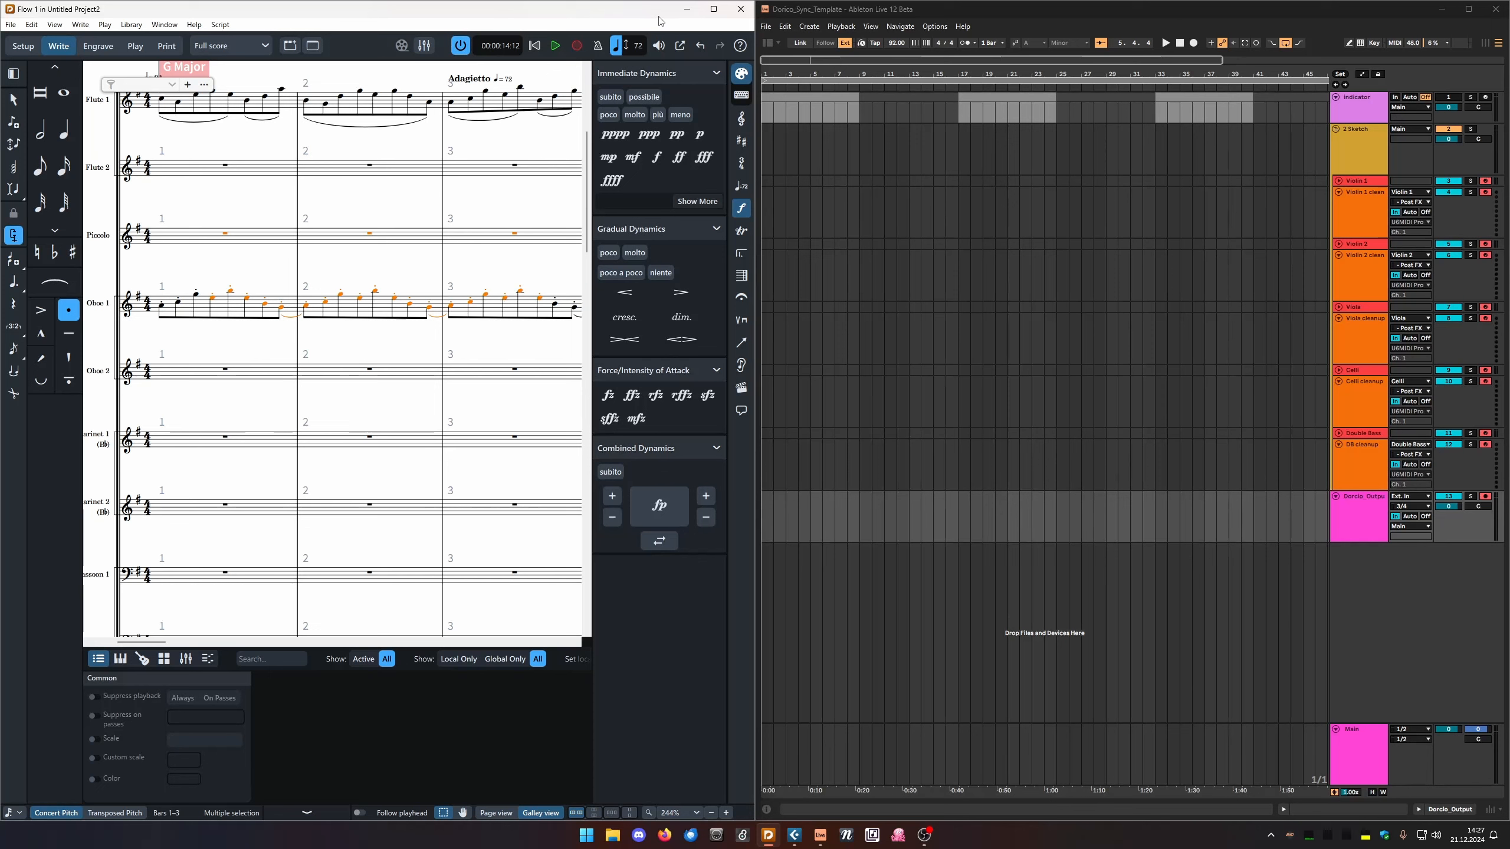
drag(910, 126, 1241, 521)
drag(819, 125, 1188, 476)
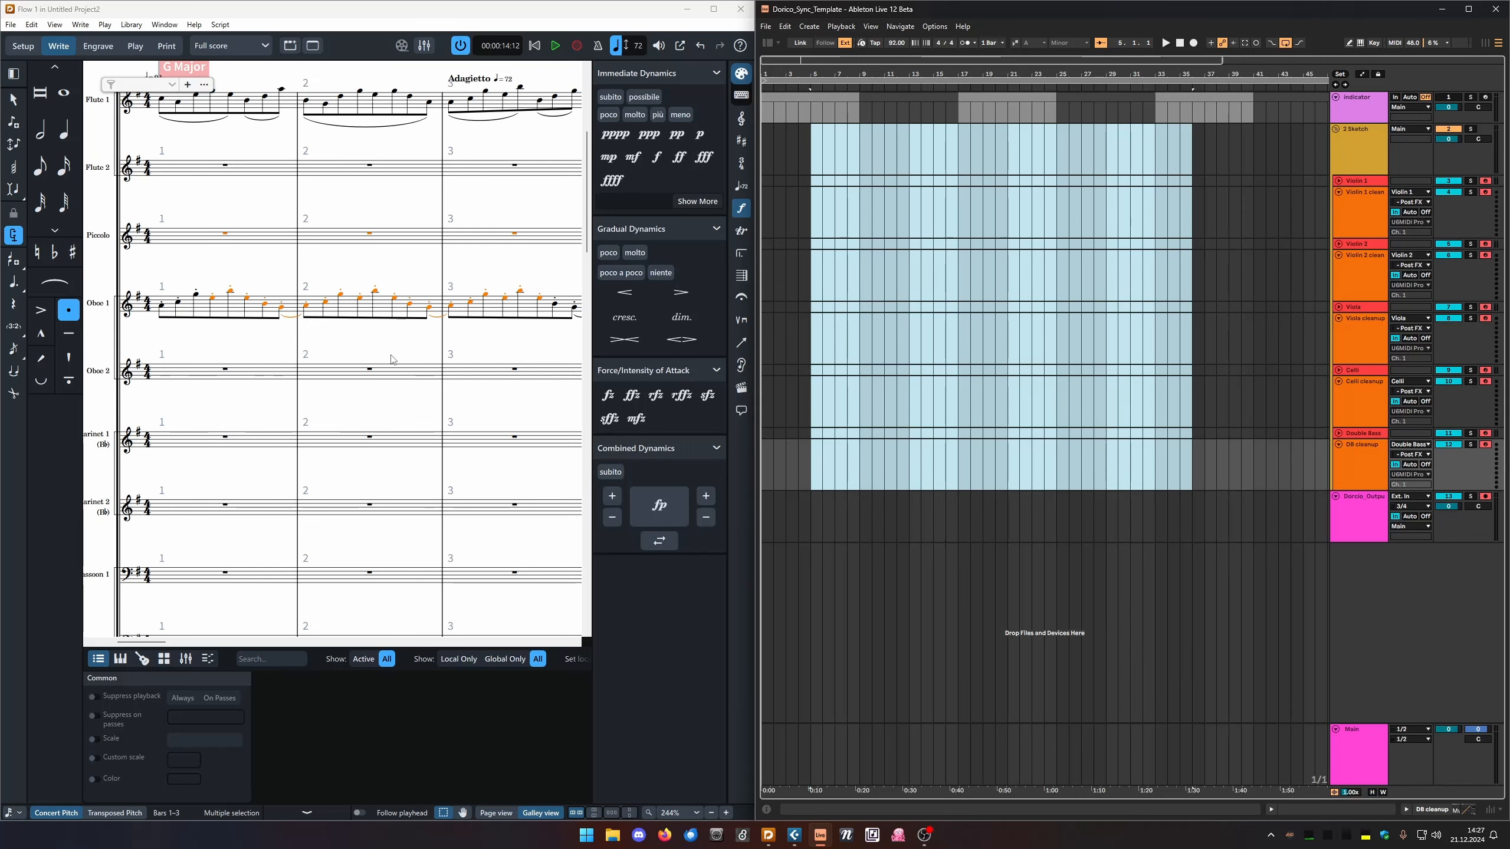
click(869, 190)
mouse_move(812, 128)
mouse_down()
mouse_move(962, 229)
mouse_move(1253, 516)
mouse_up()
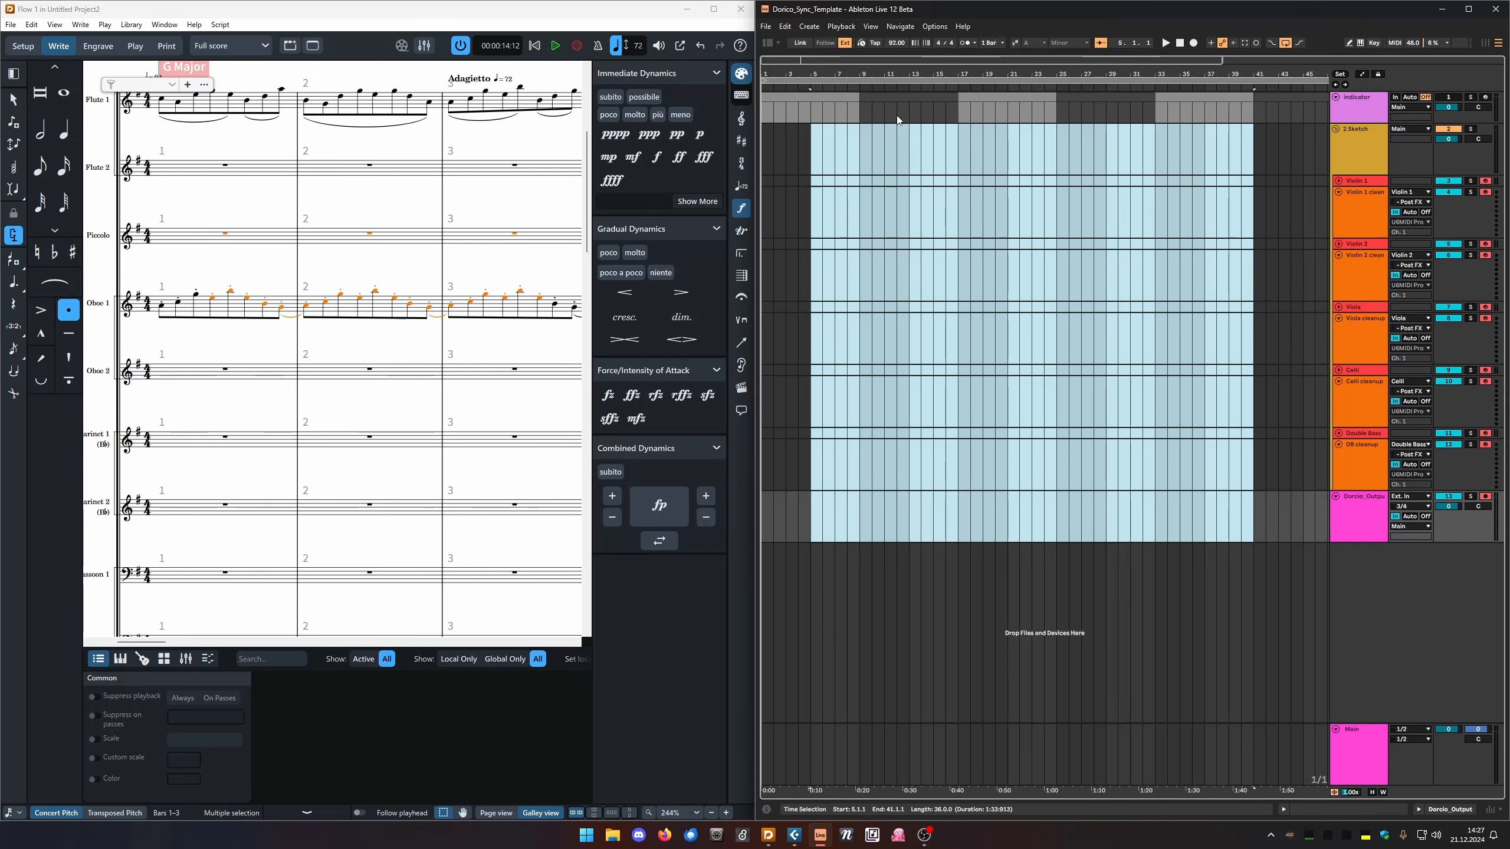
click(884, 140)
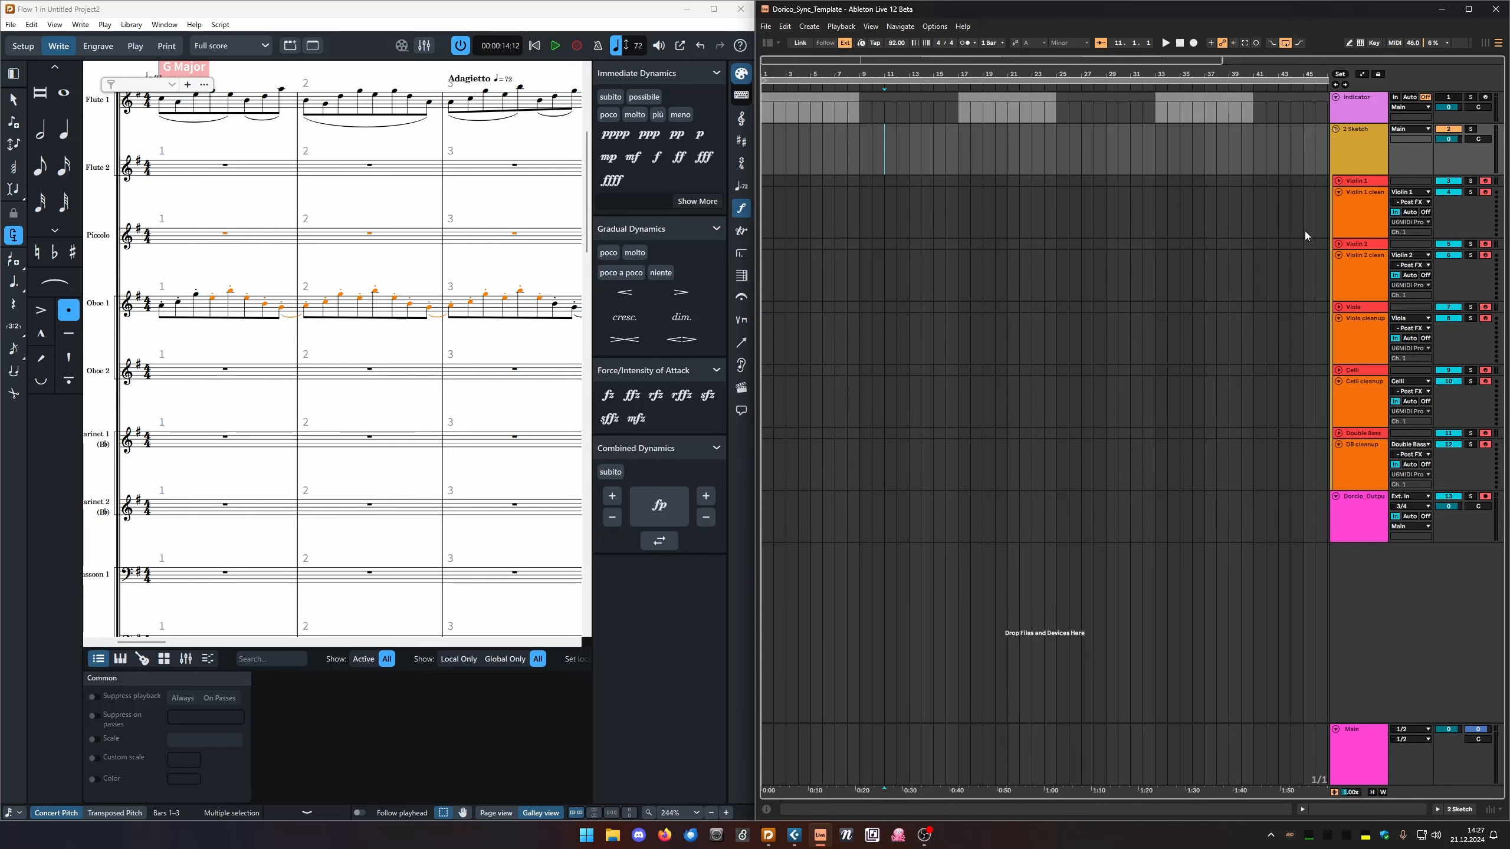
mouse_move(809, 209)
mouse_down()
mouse_move(1285, 241)
mouse_move(1293, 468)
mouse_up()
click(884, 230)
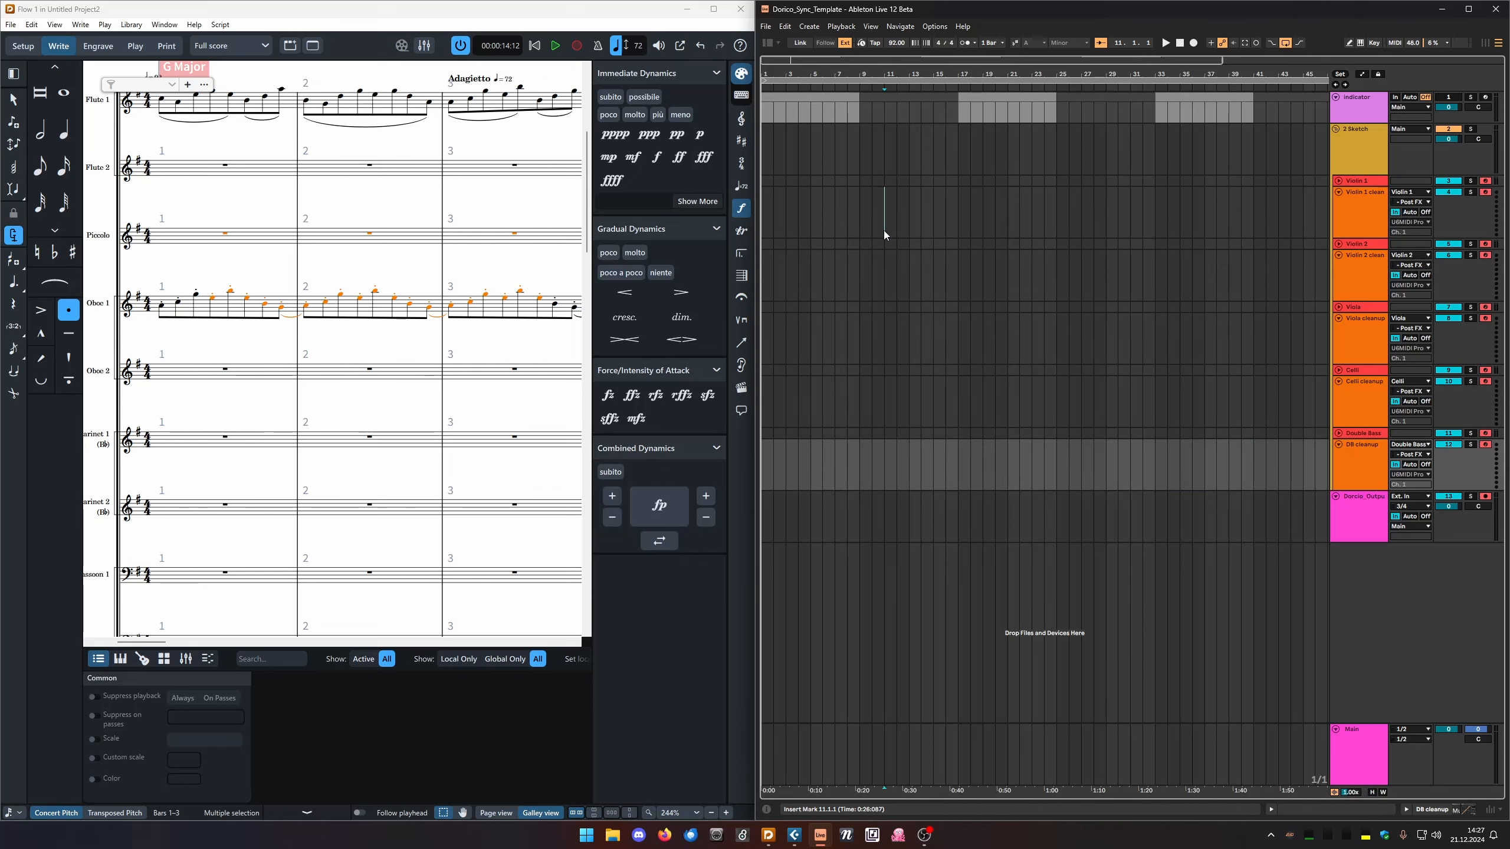
mouse_move(788, 214)
mouse_down()
mouse_move(836, 222)
mouse_move(812, 213)
mouse_up()
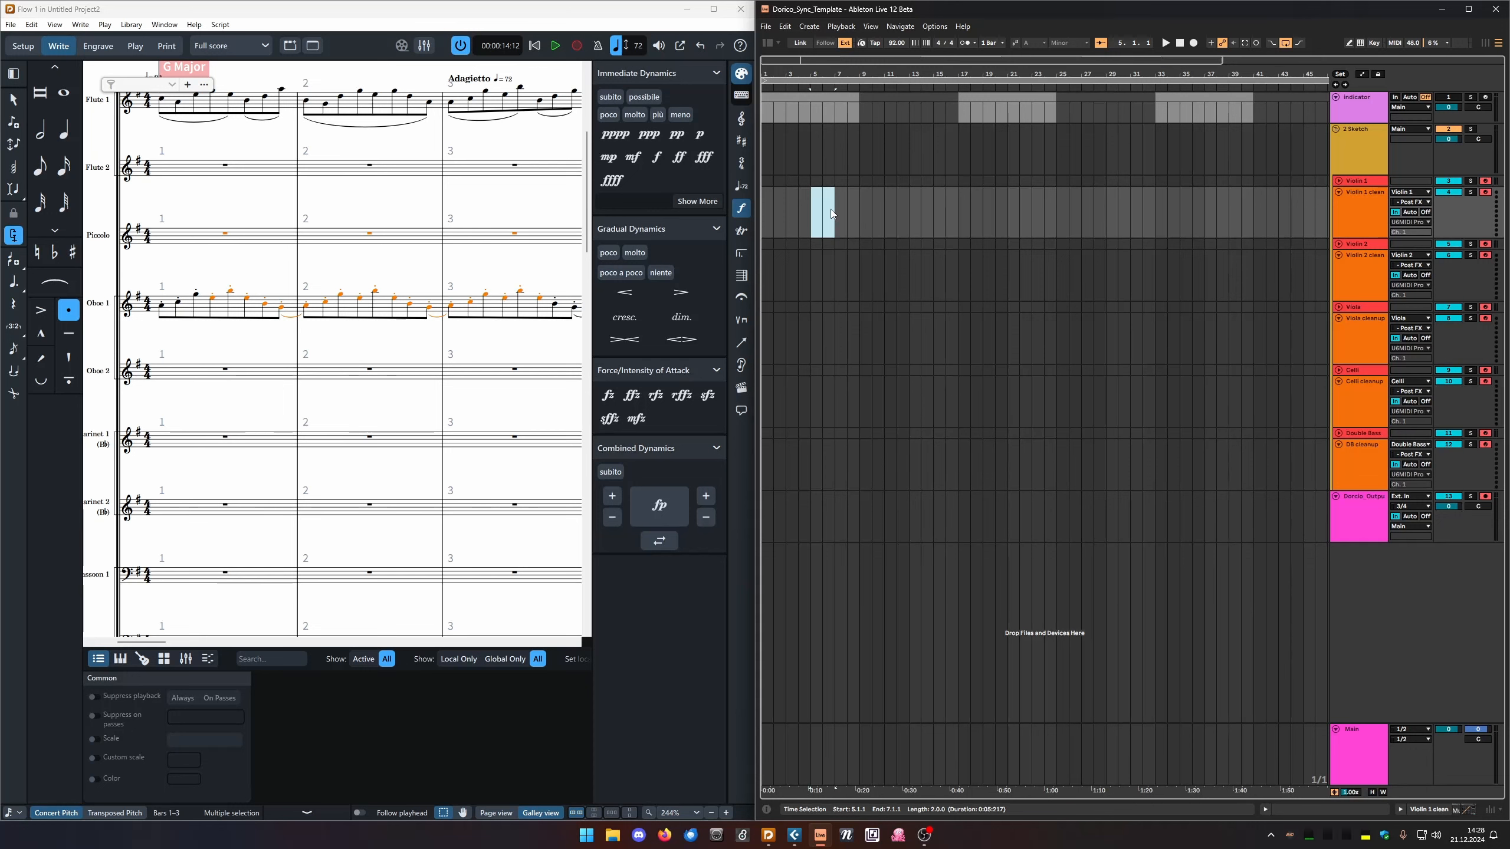
Switch to Cubase to view the synctest project, and minimize its window.
click(797, 839)
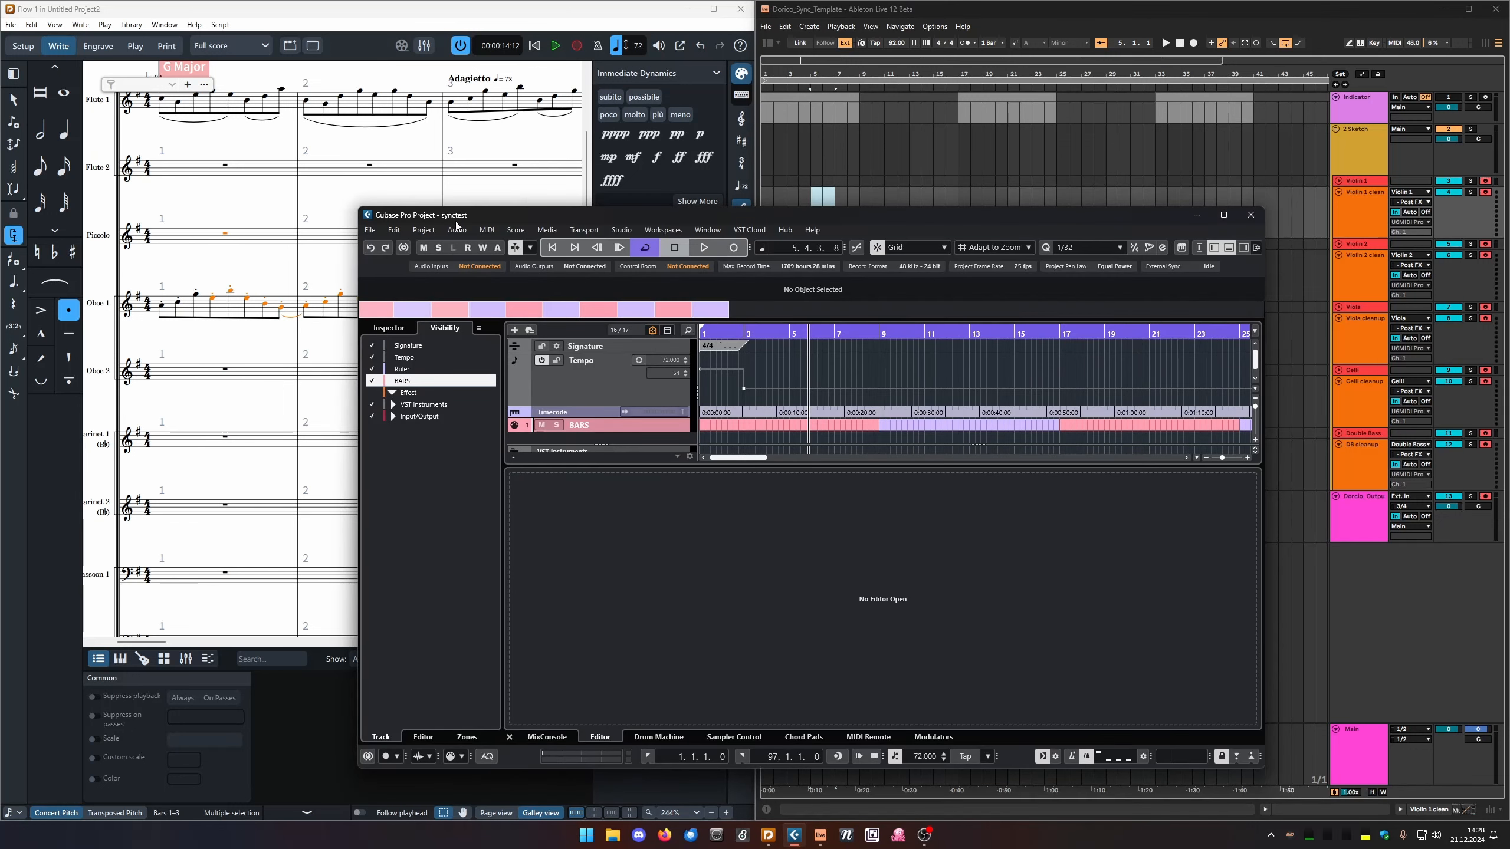
drag(457, 216, 342, 195)
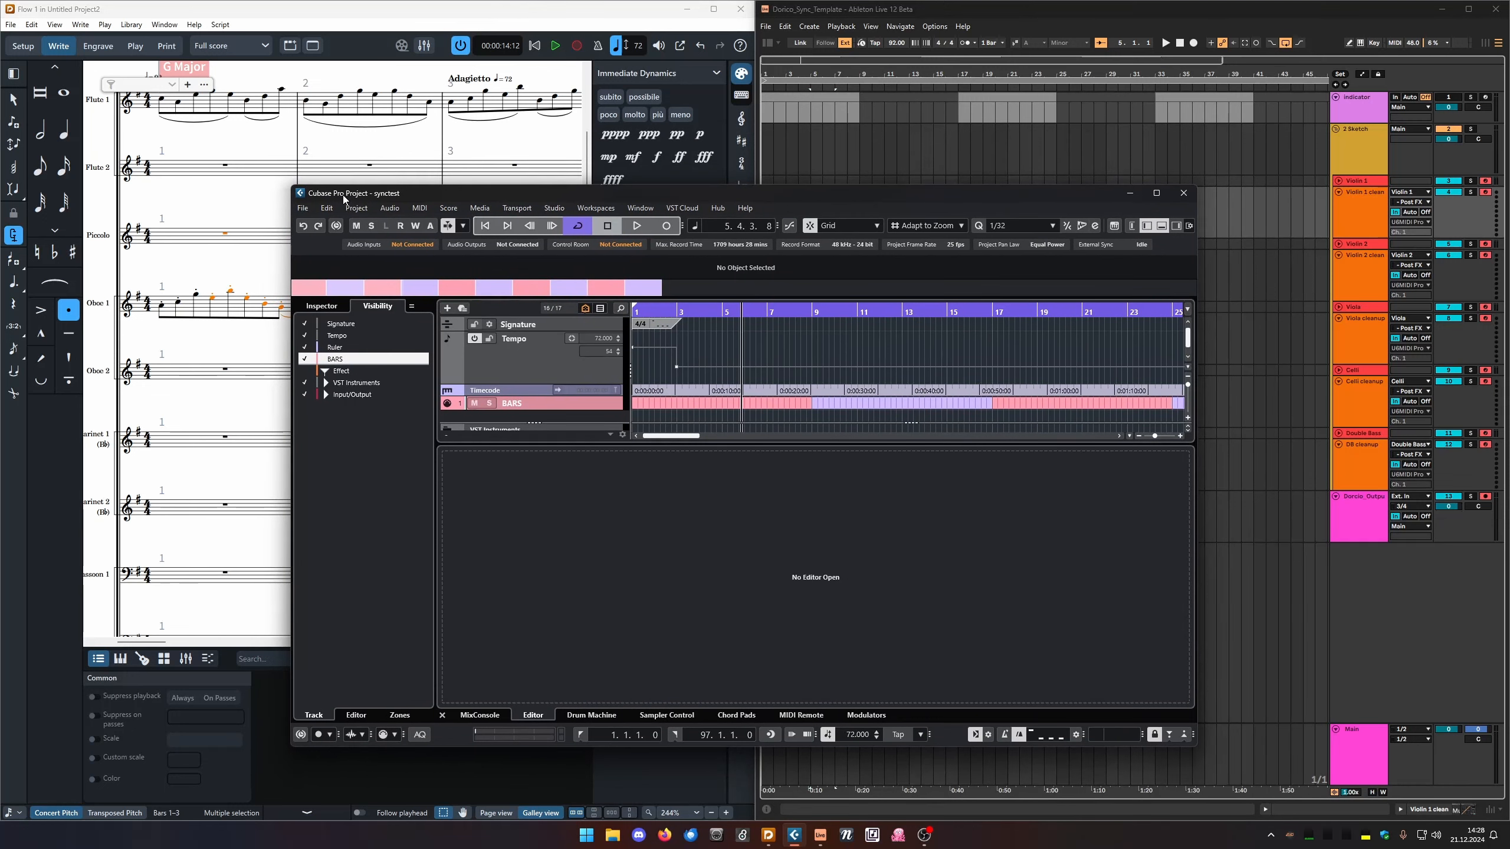
click(1132, 195)
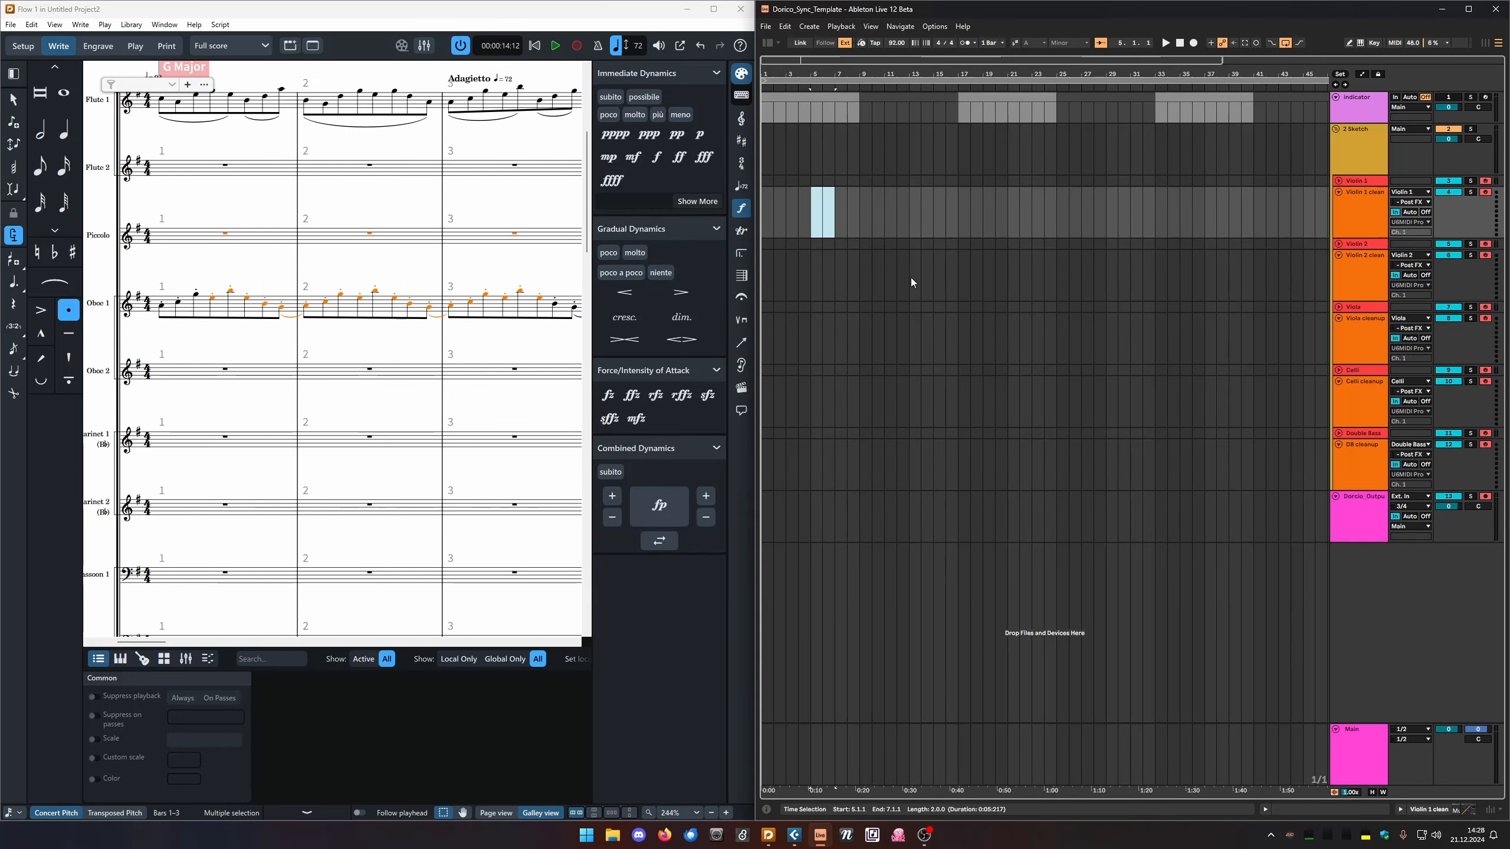
click(822, 207)
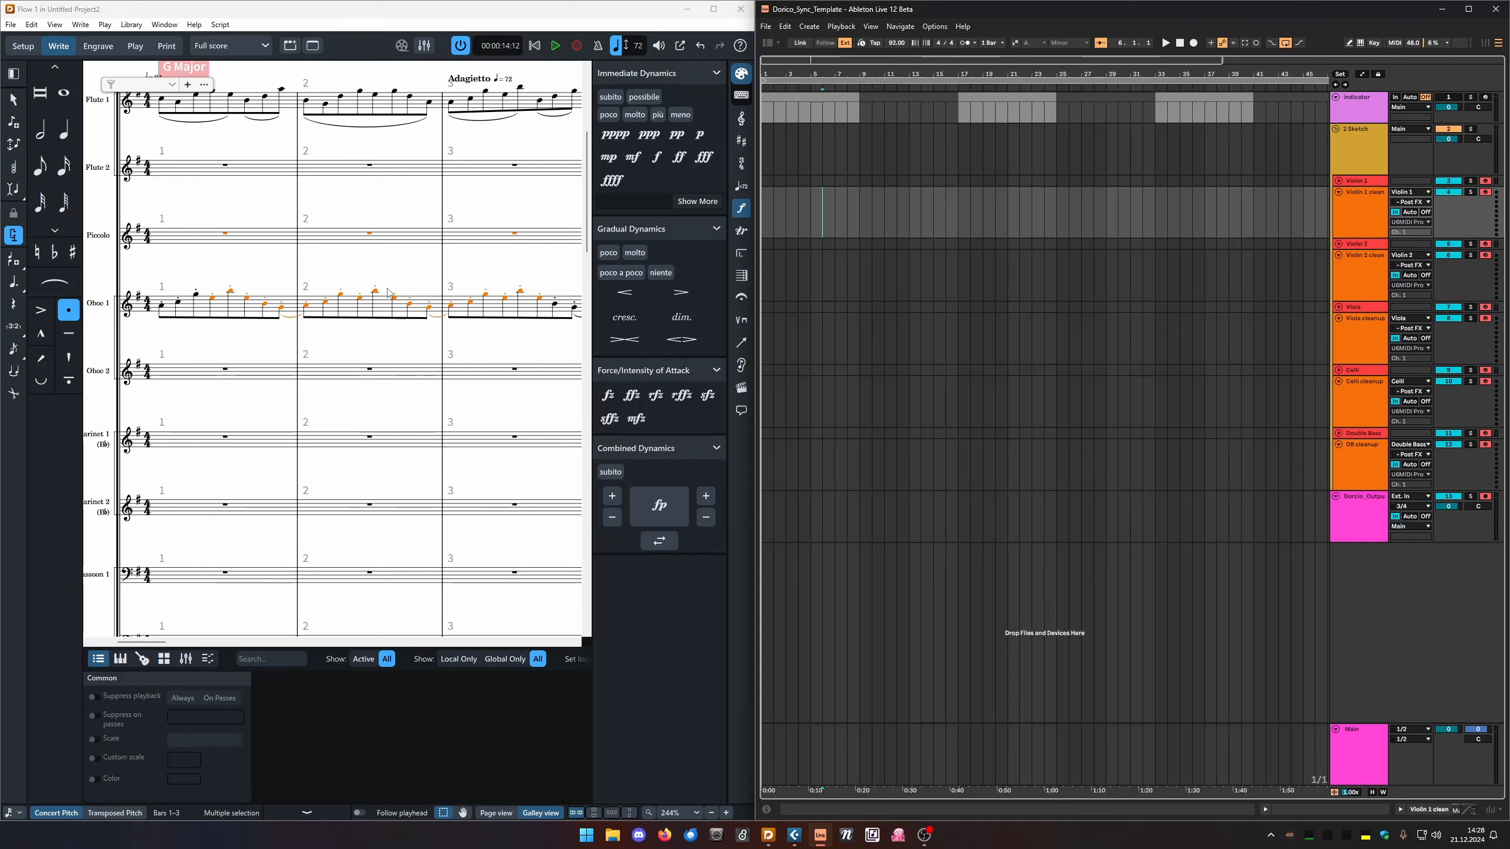
click(384, 249)
click(381, 253)
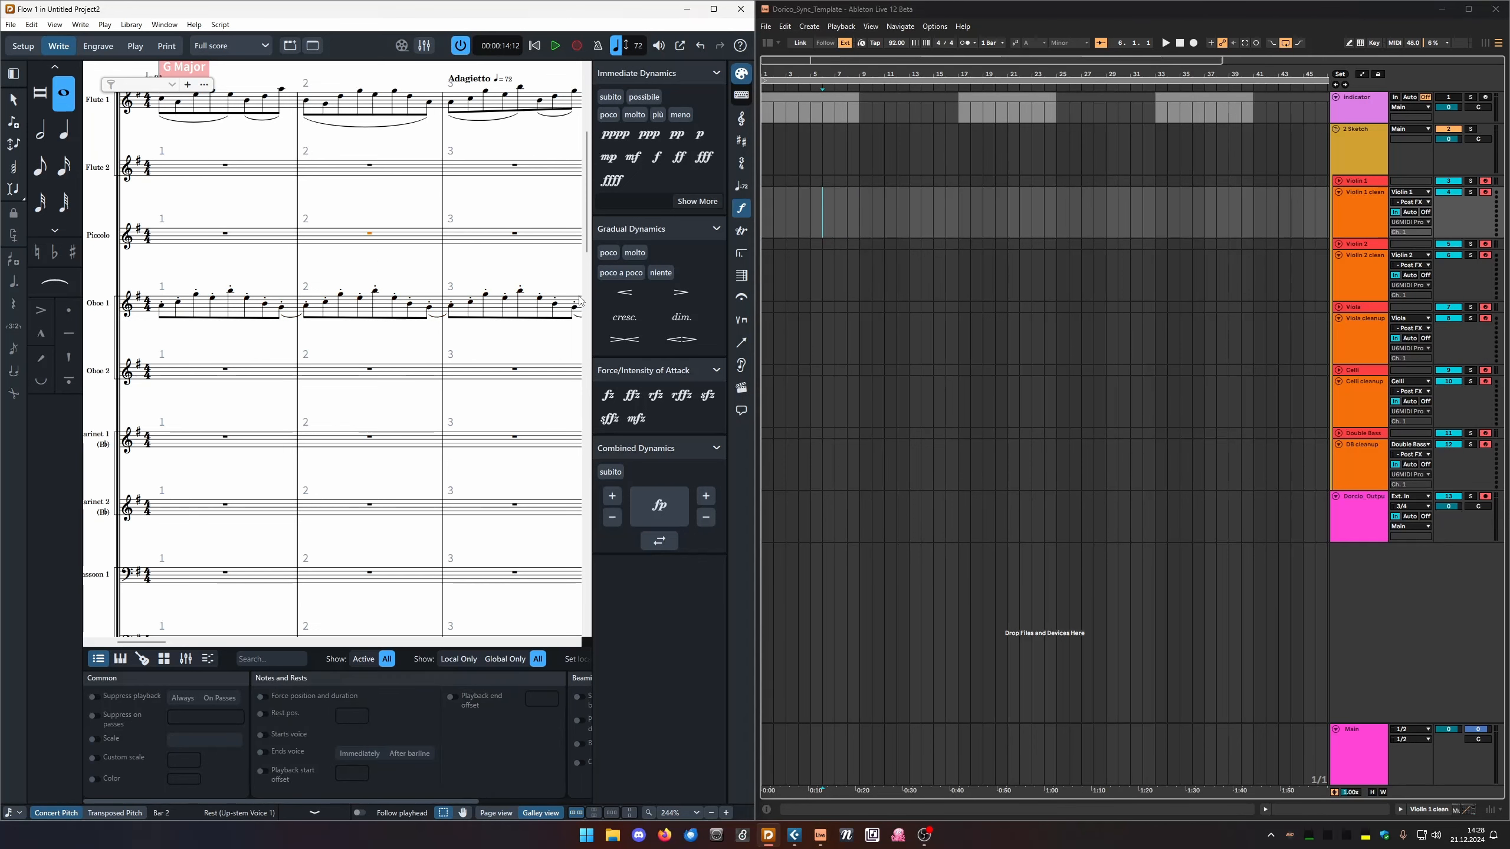
click(785, 15)
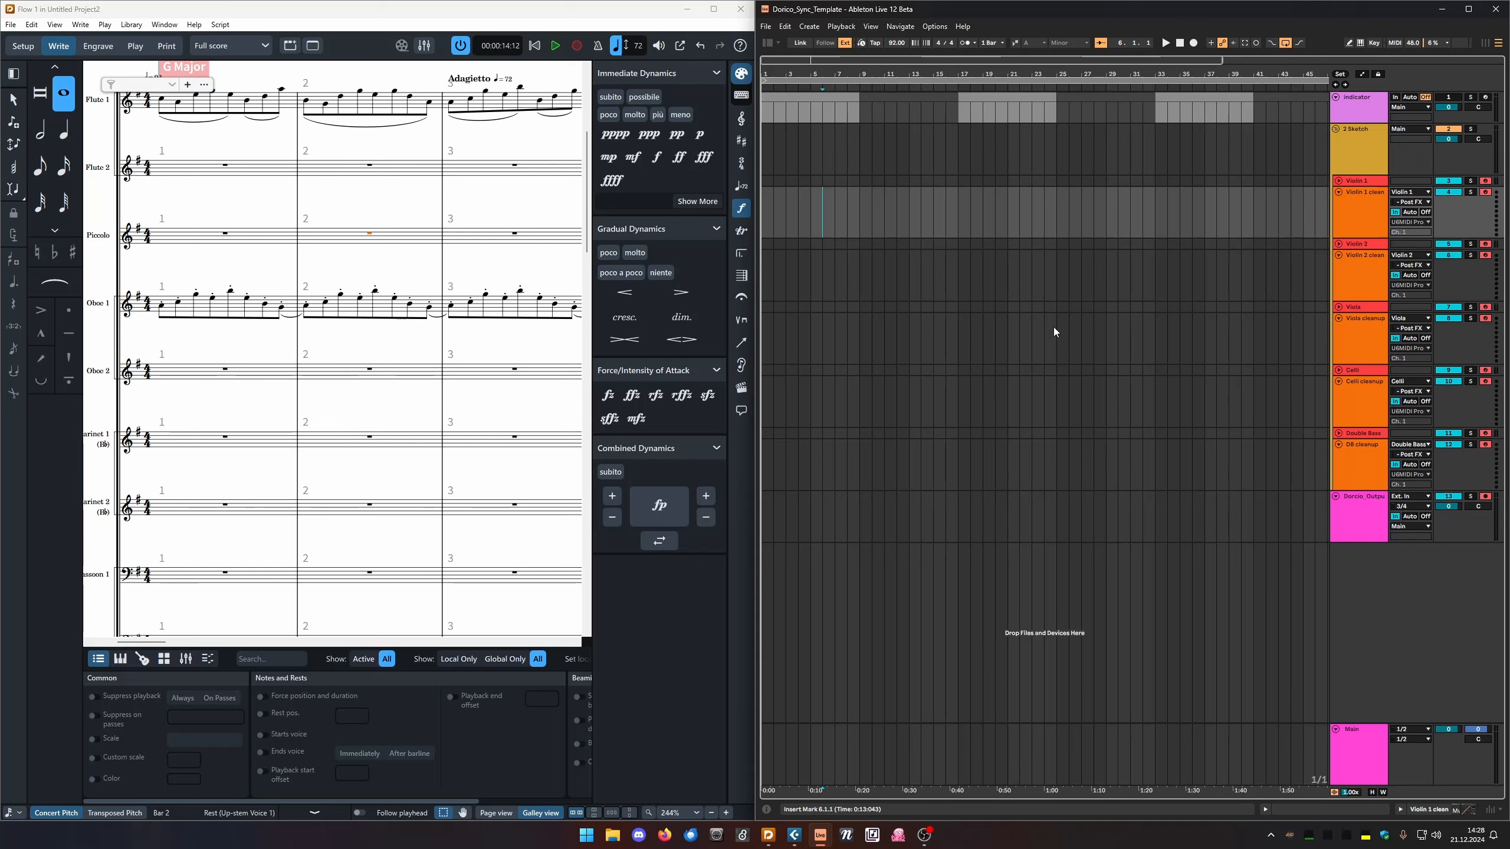
Launch NotePerformer Playback Engines and place its window beside the score, with the Oboe 1 notes in bars 1–2 selected.
mouse_move(769, 842)
click(847, 836)
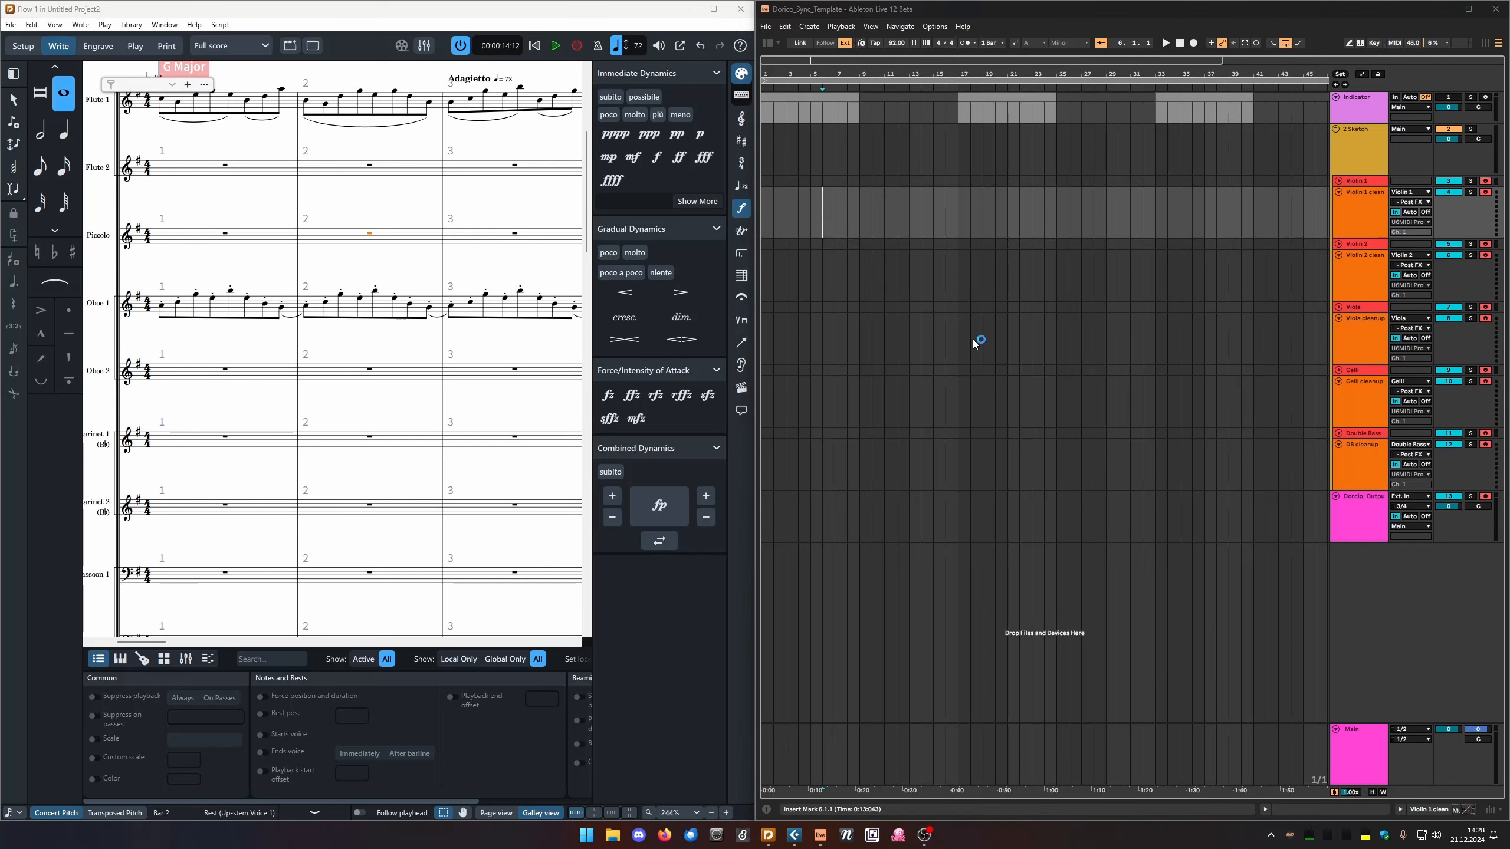
drag(458, 154, 1033, 238)
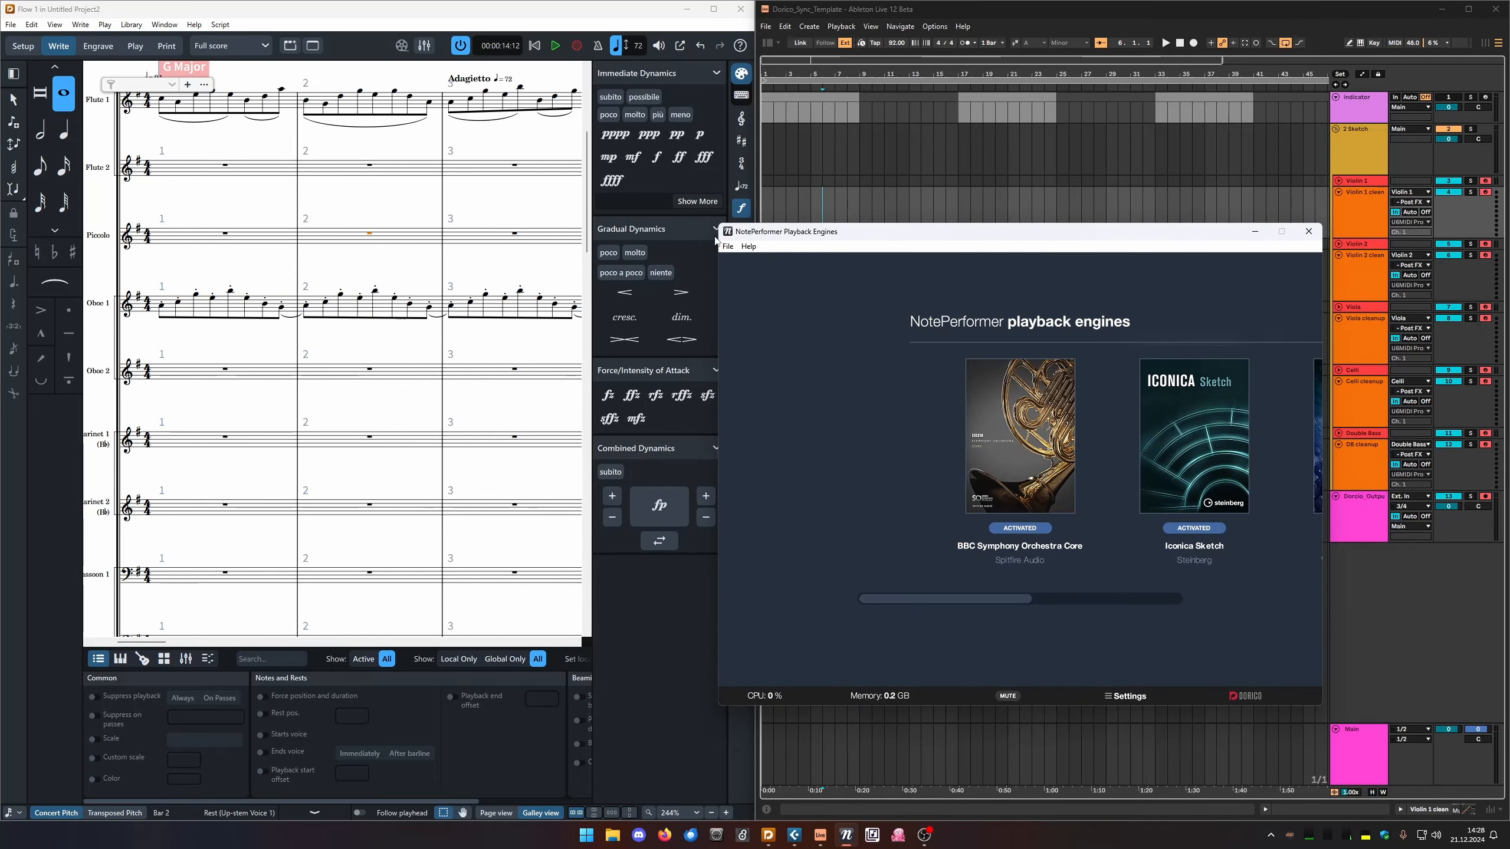
drag(773, 240, 767, 249)
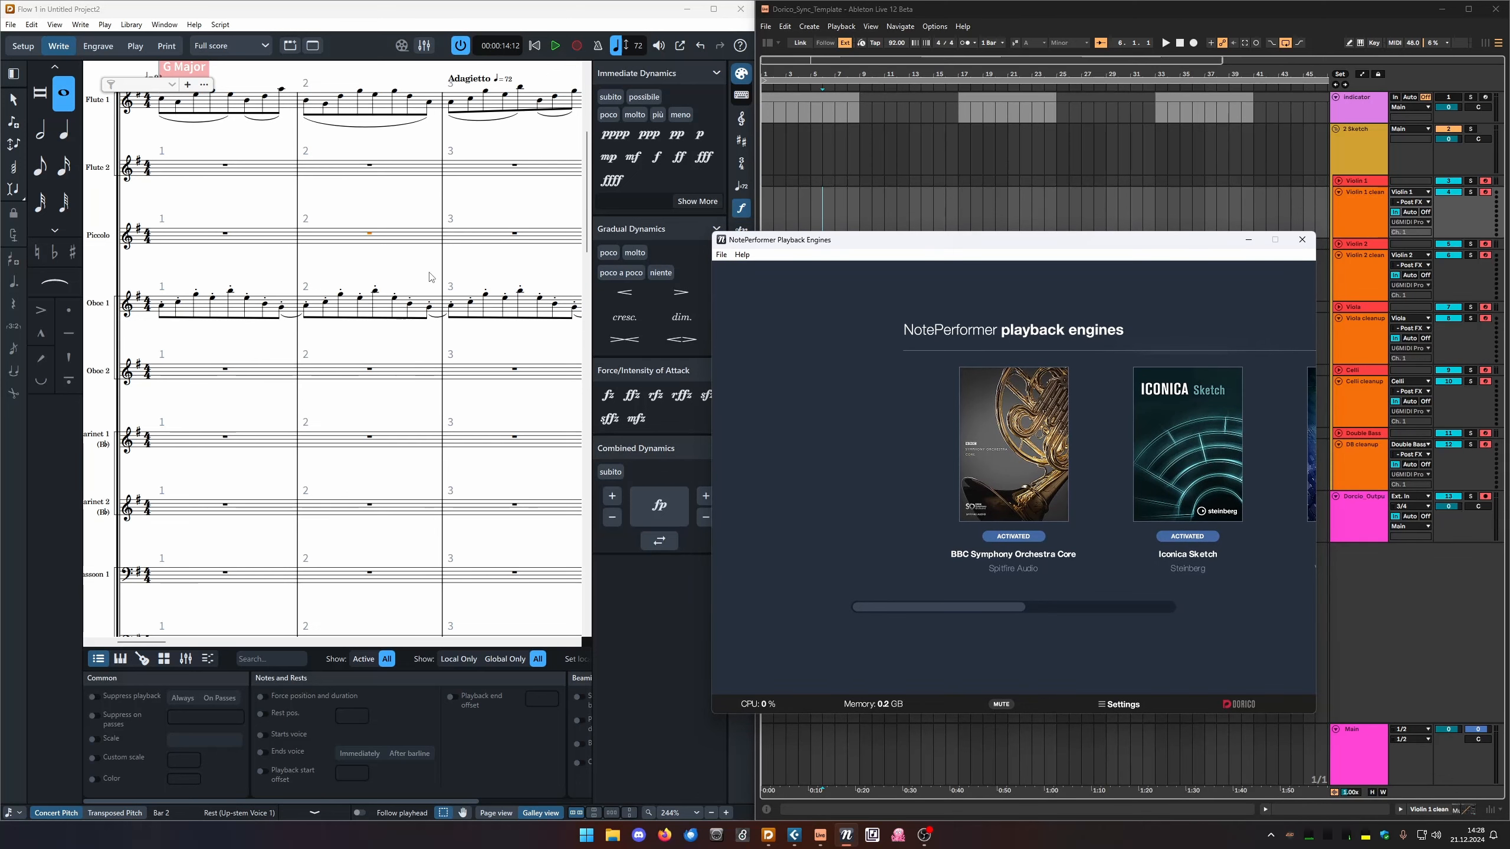
drag(440, 261, 156, 336)
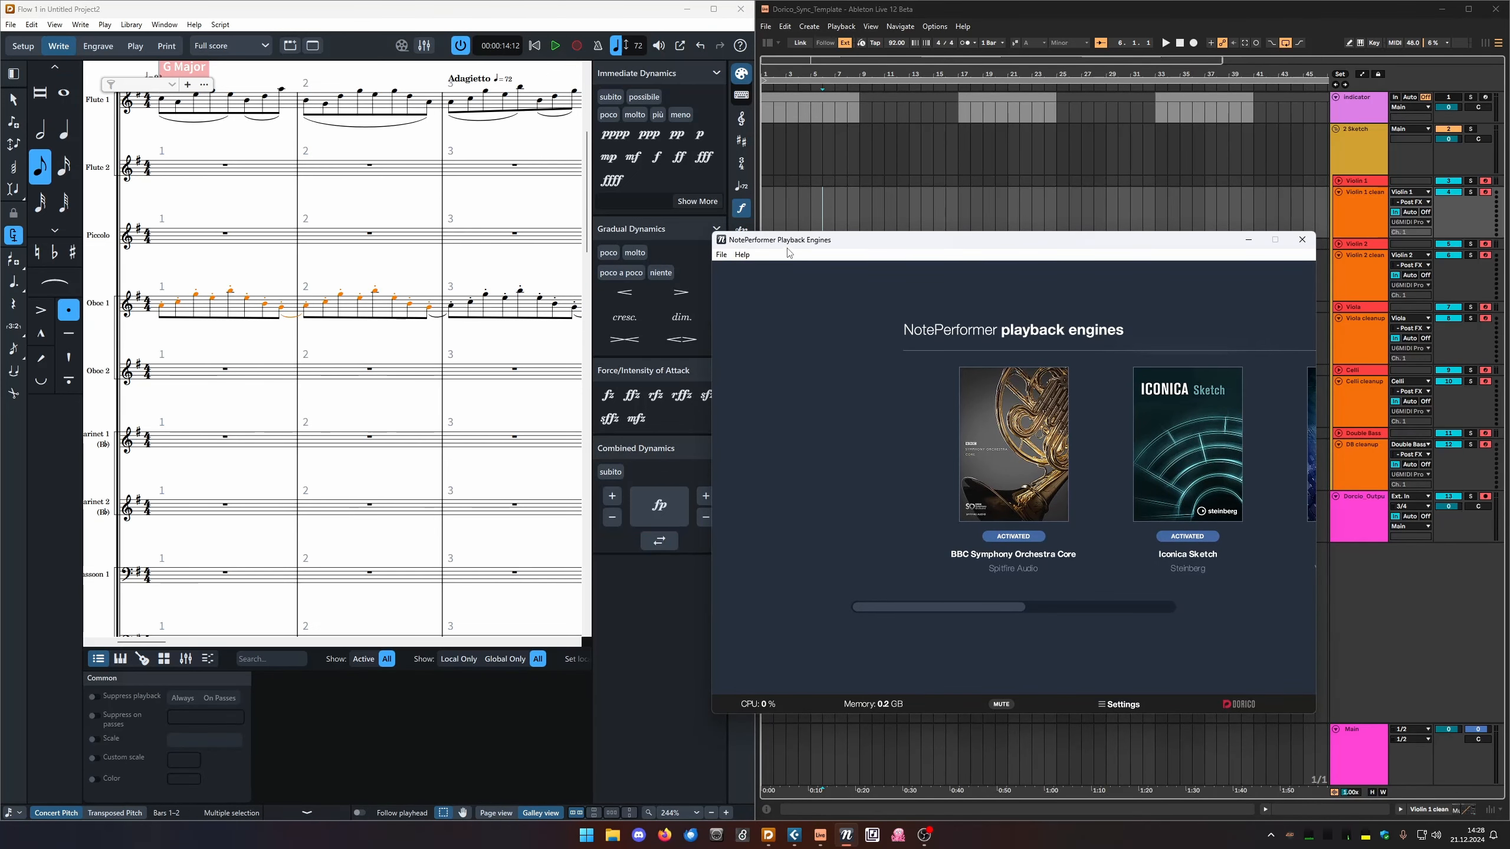
mouse_move(787, 244)
mouse_down()
mouse_move(756, 250)
mouse_move(785, 271)
mouse_up()
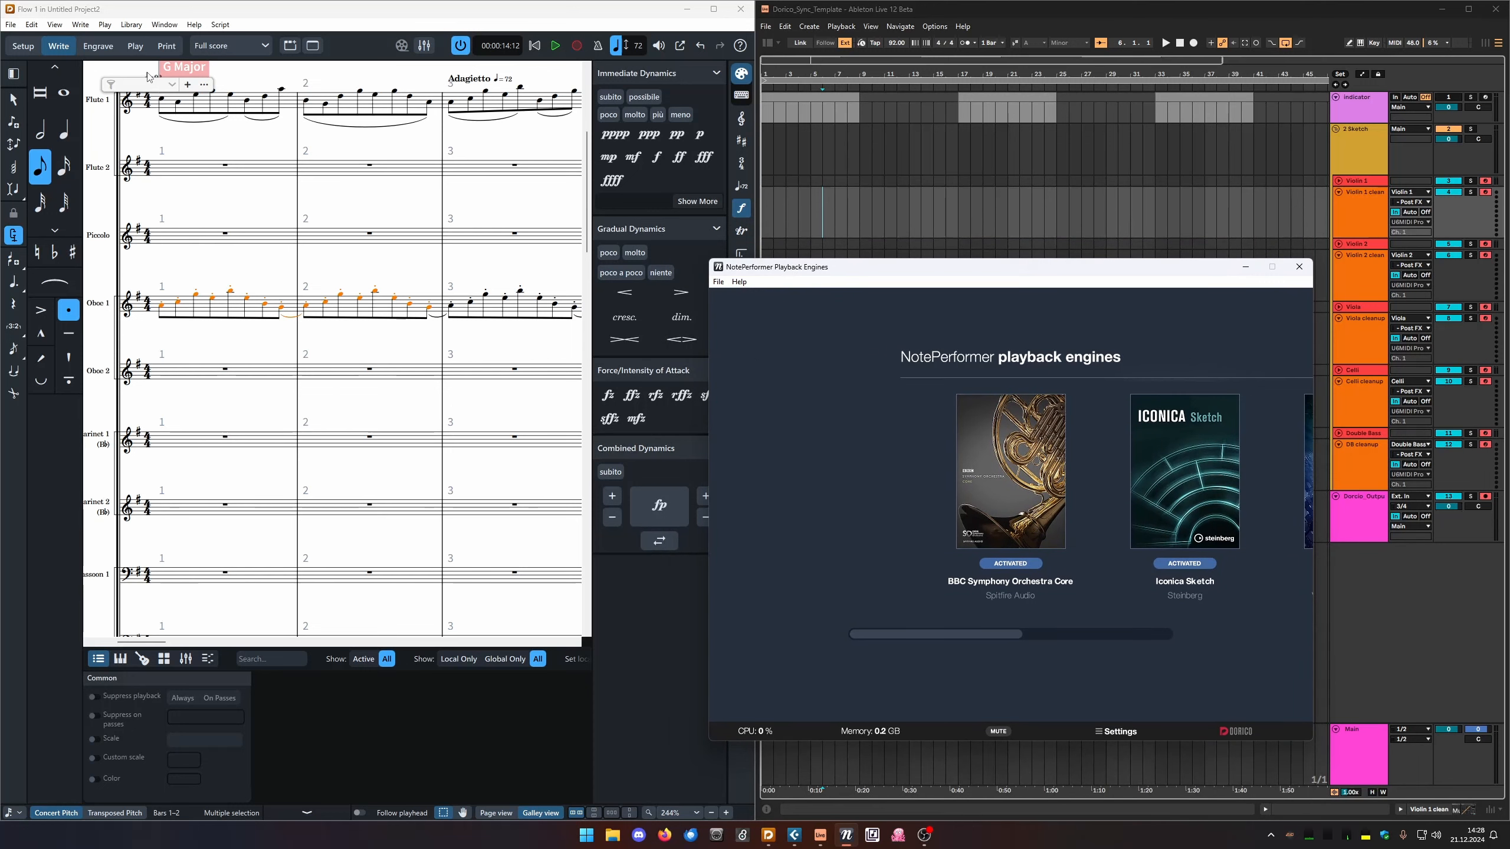
View the 02 - NotePerformer instrument in Dorico's Play mode, return to Write mode and minimize the plug-in window.
click(135, 46)
click(97, 95)
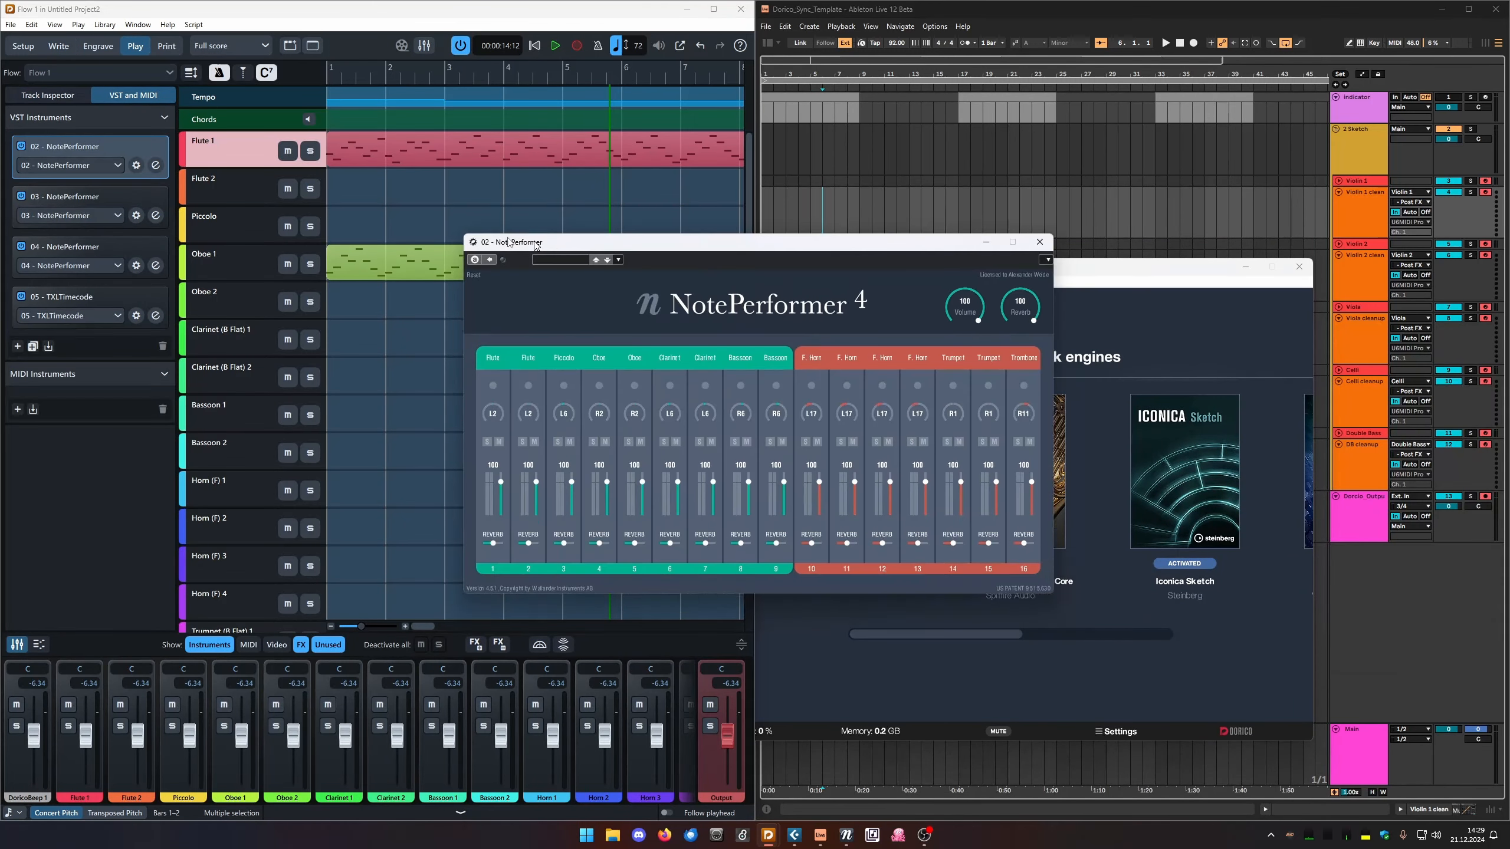
drag(535, 243, 320, 257)
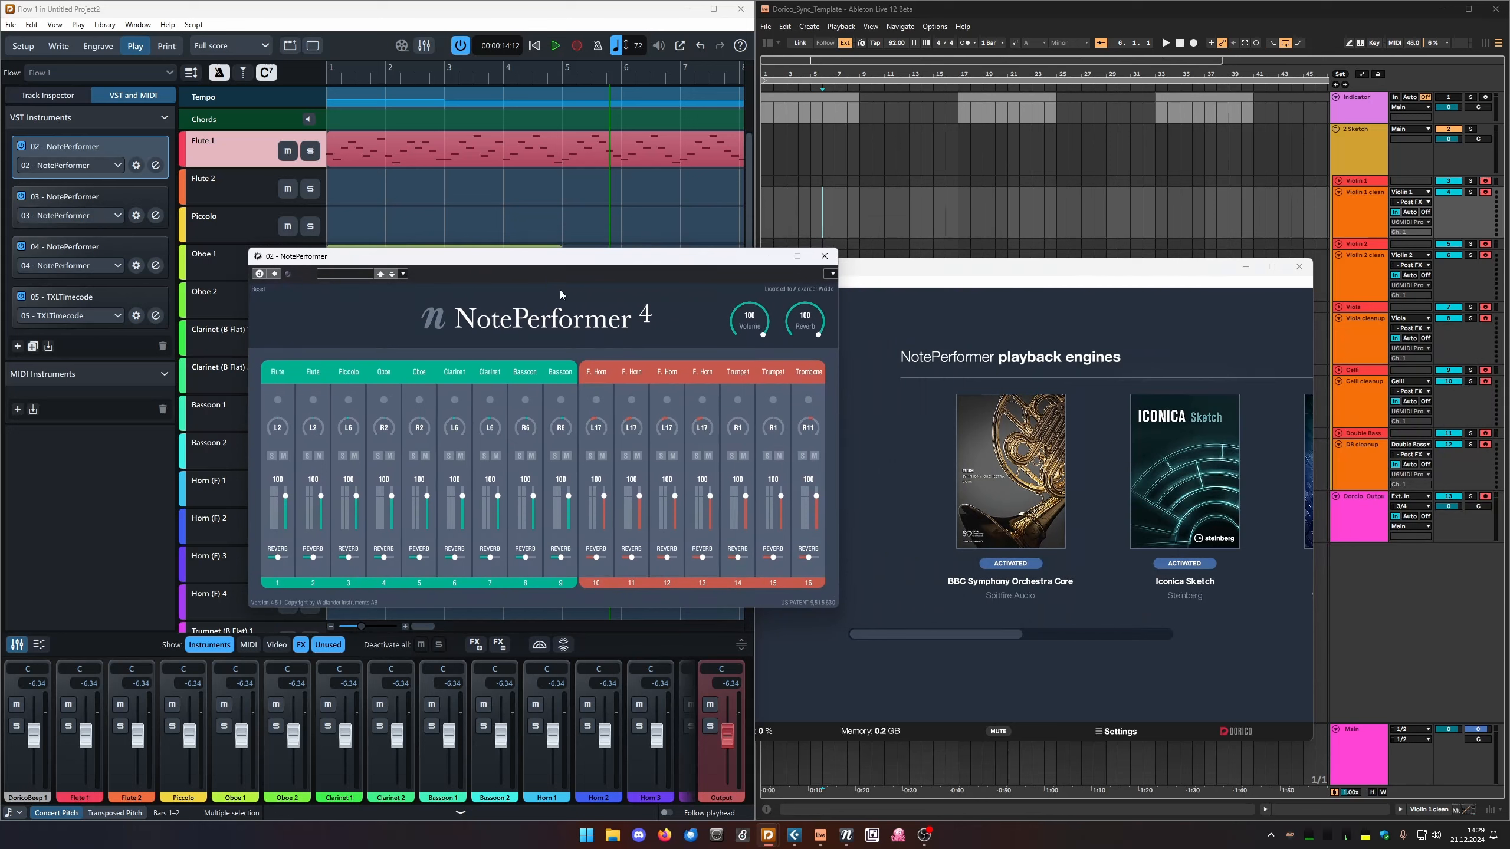
drag(606, 256, 480, 354)
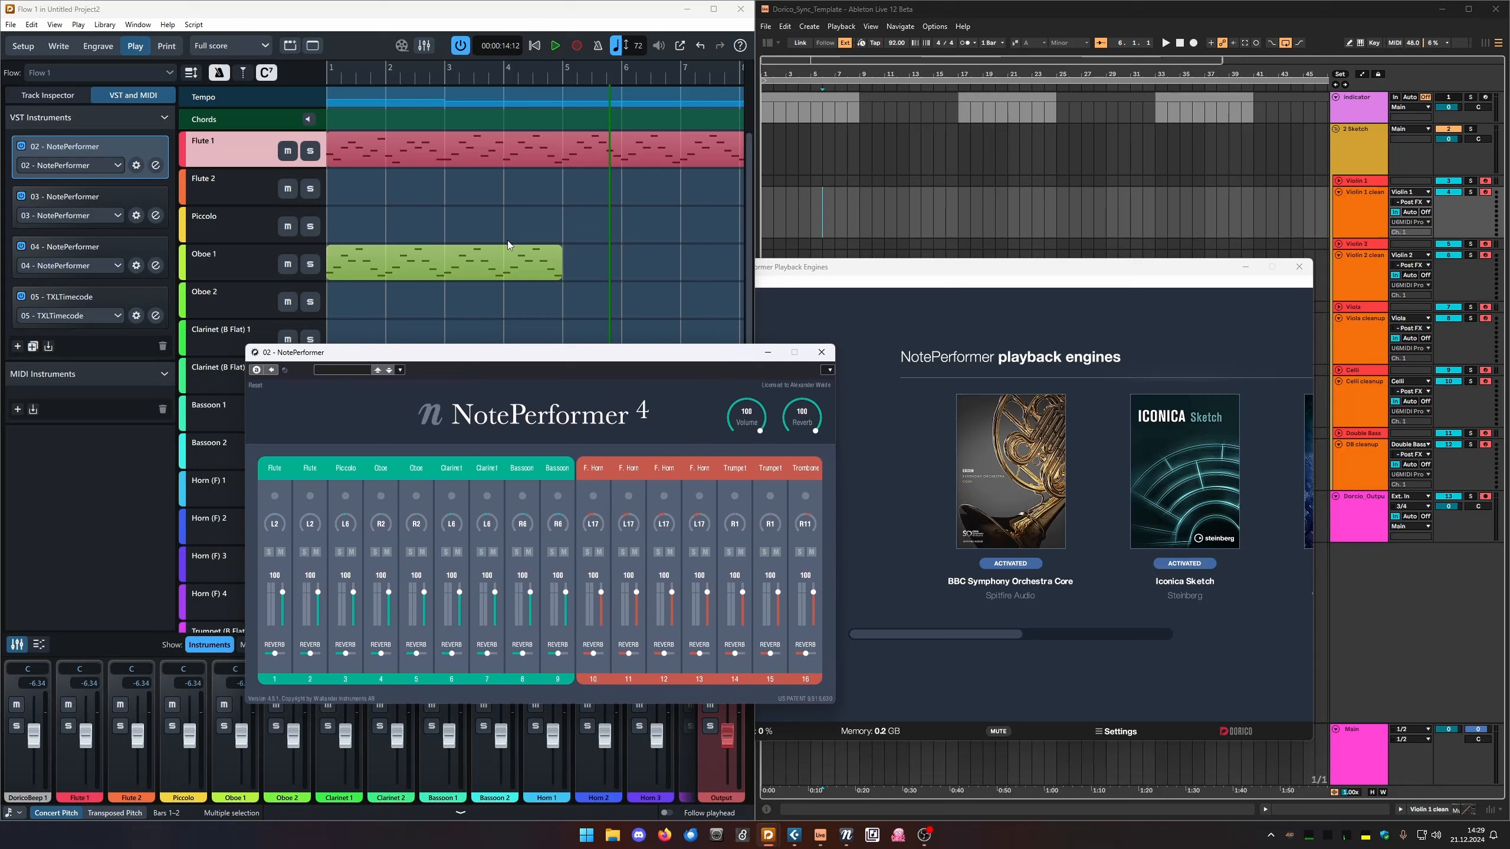
click(59, 48)
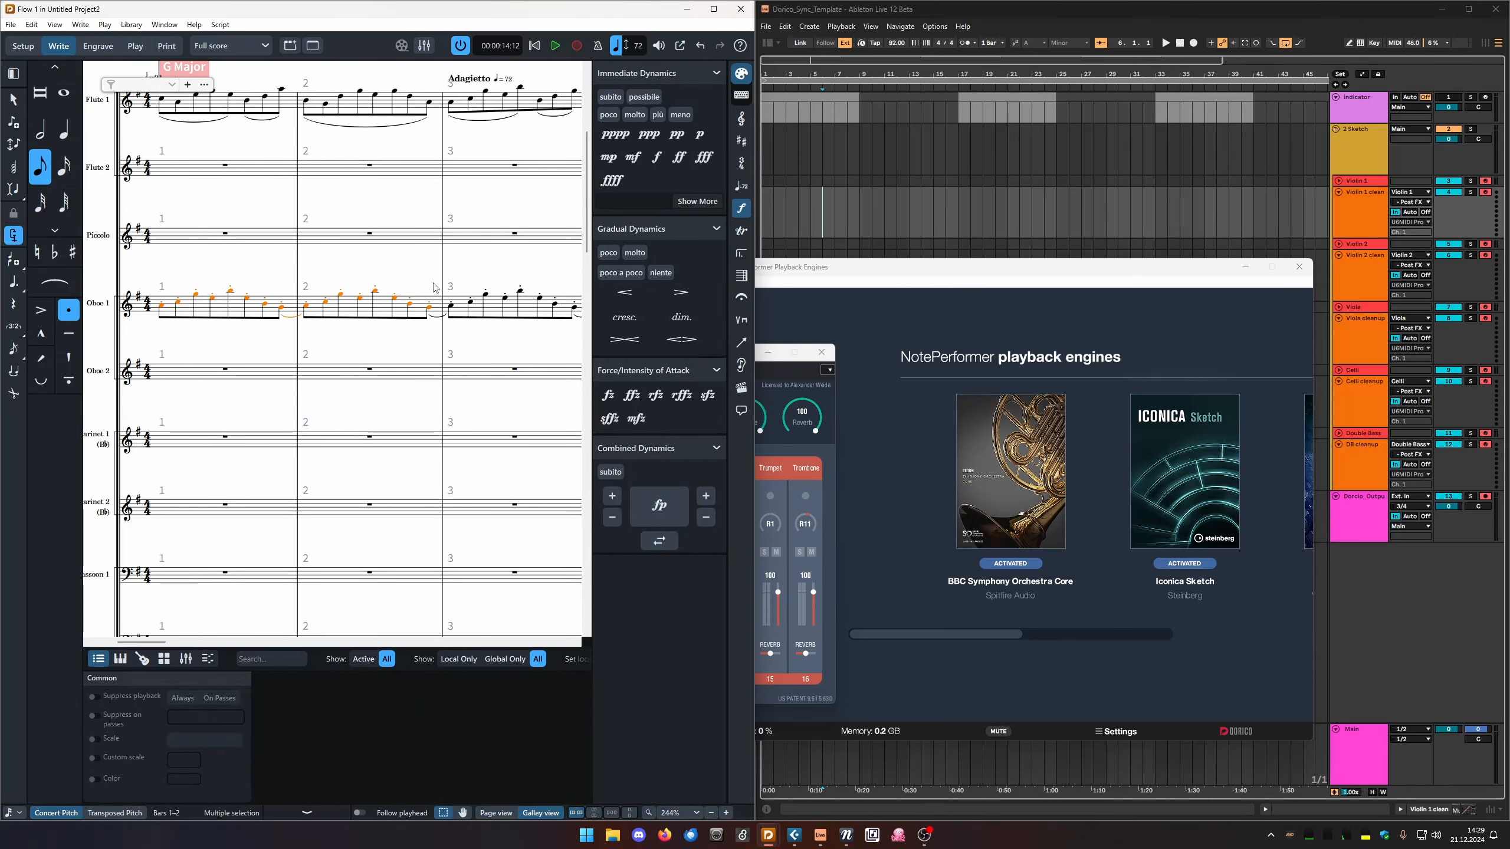
click(768, 354)
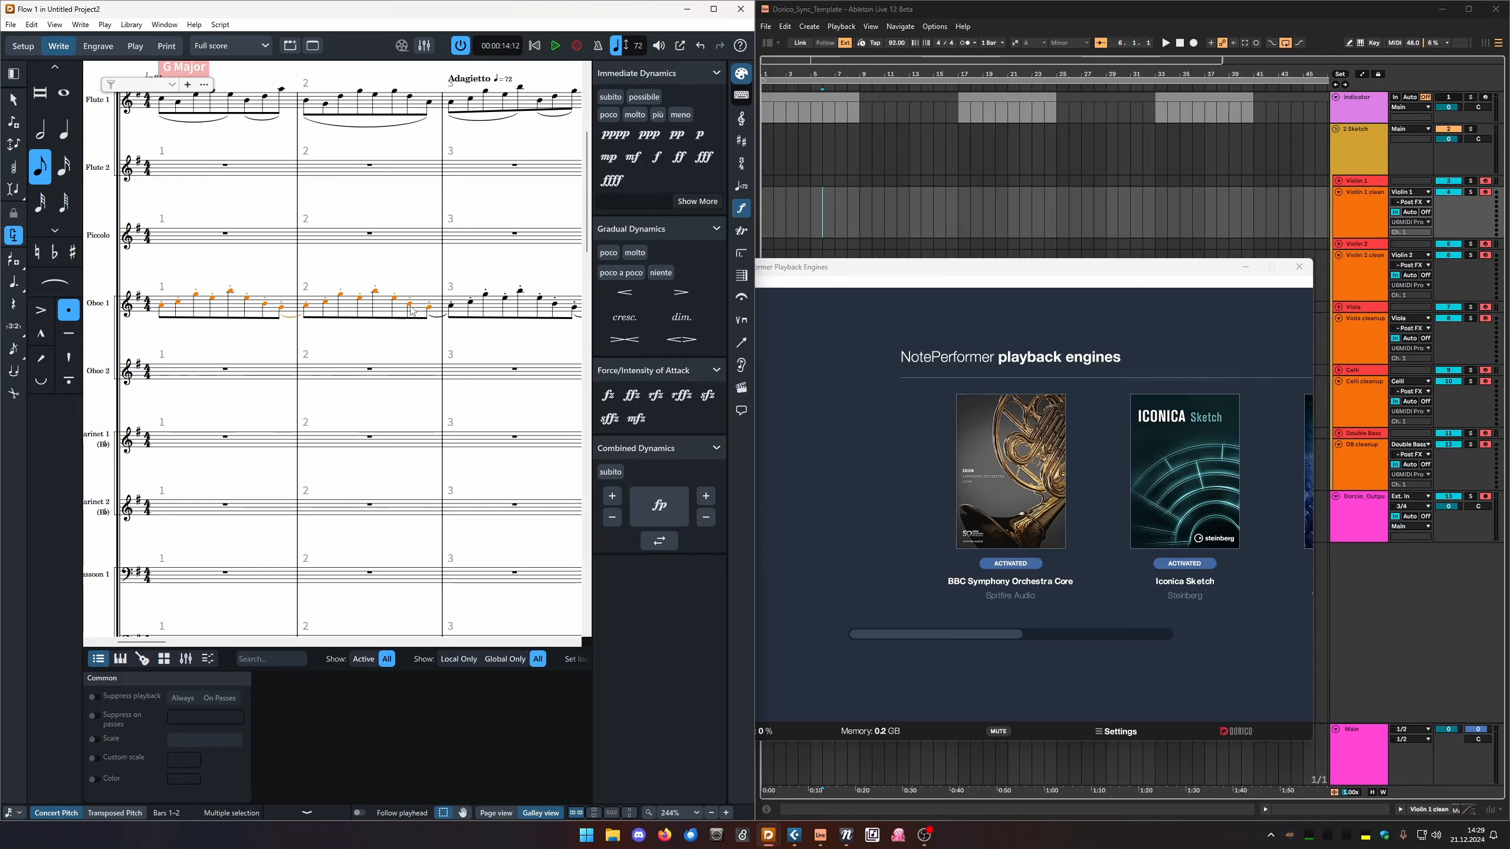
Open the BBC Symphony Orchestra Core engine's instrument list and select BBCSO Core Flute and Oboe.
drag(794, 276, 625, 236)
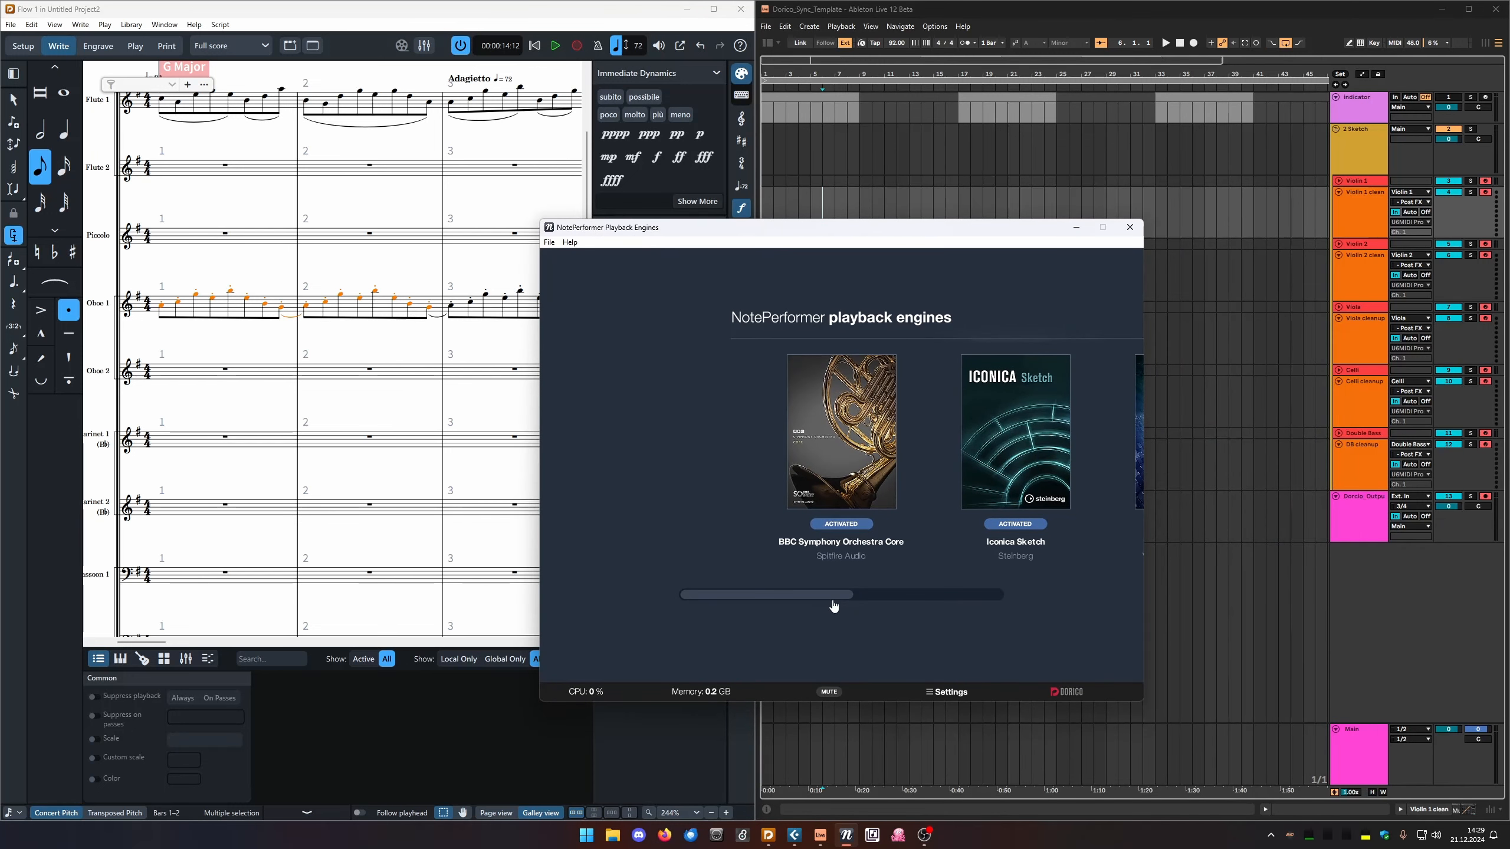
drag(833, 597, 848, 596)
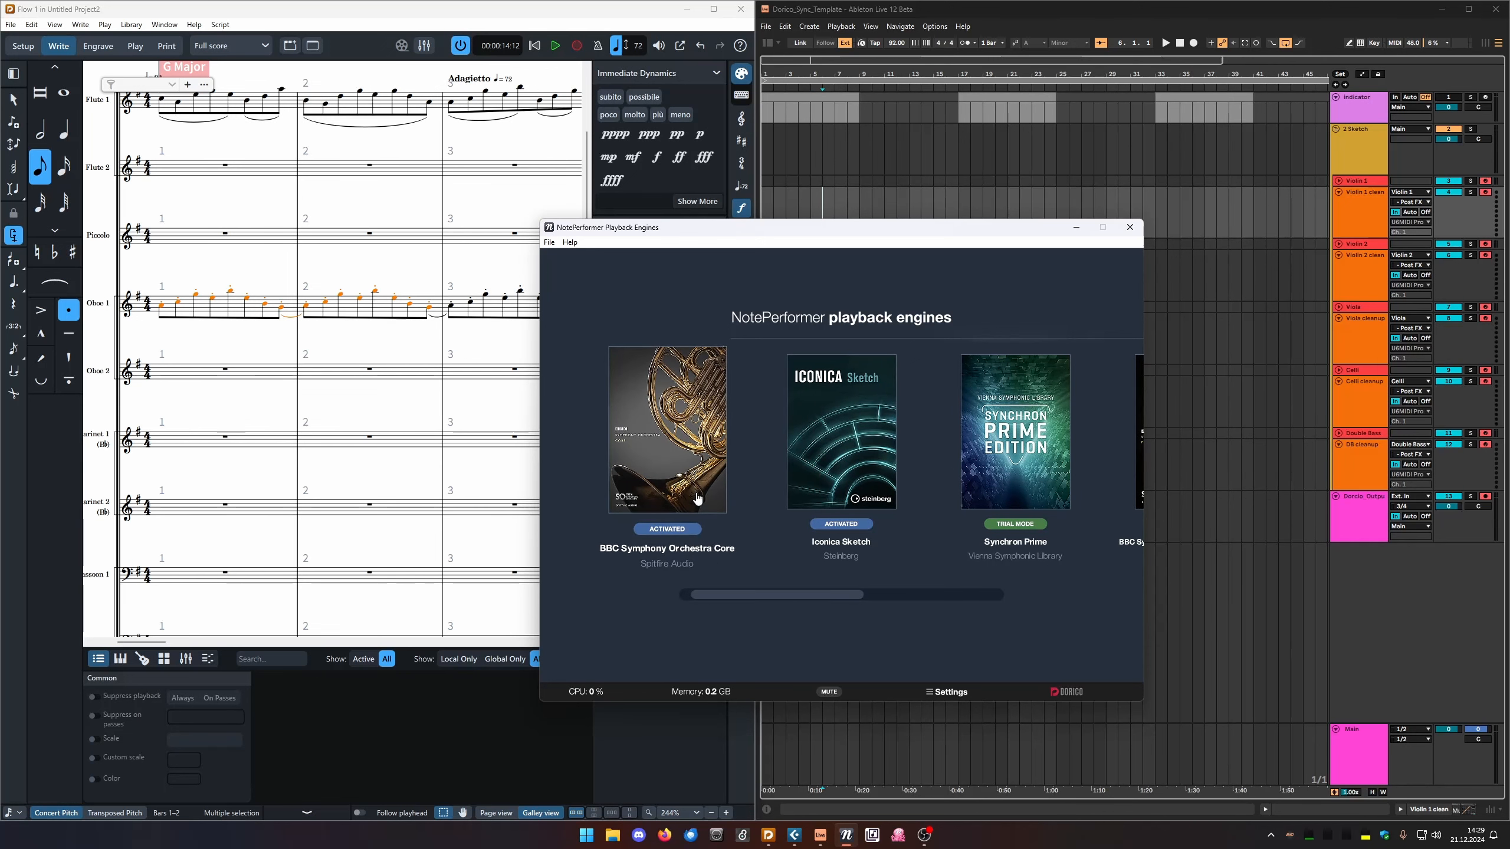
click(663, 431)
click(1038, 620)
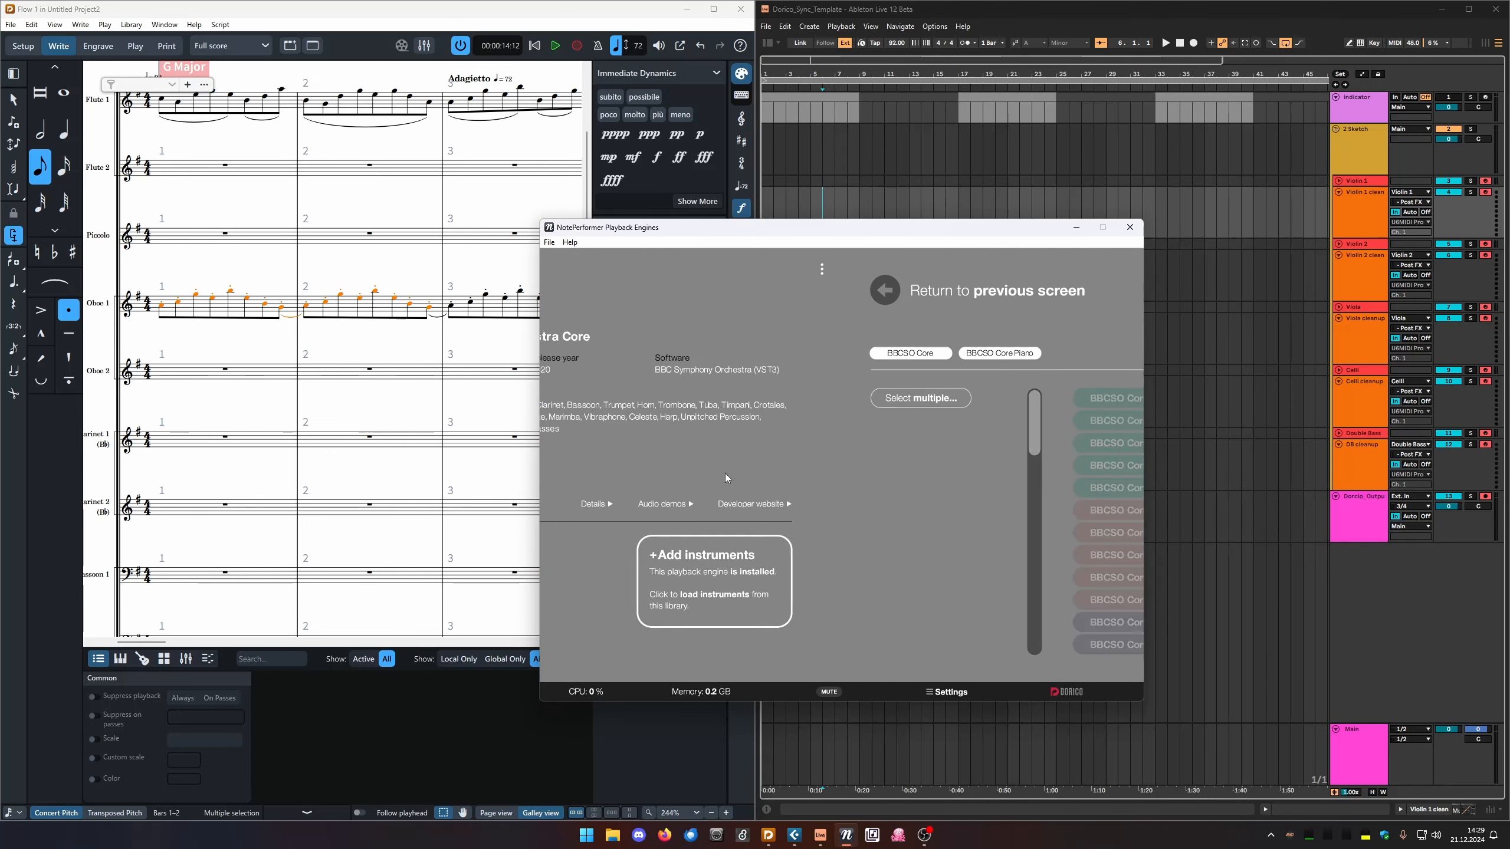
click(830, 401)
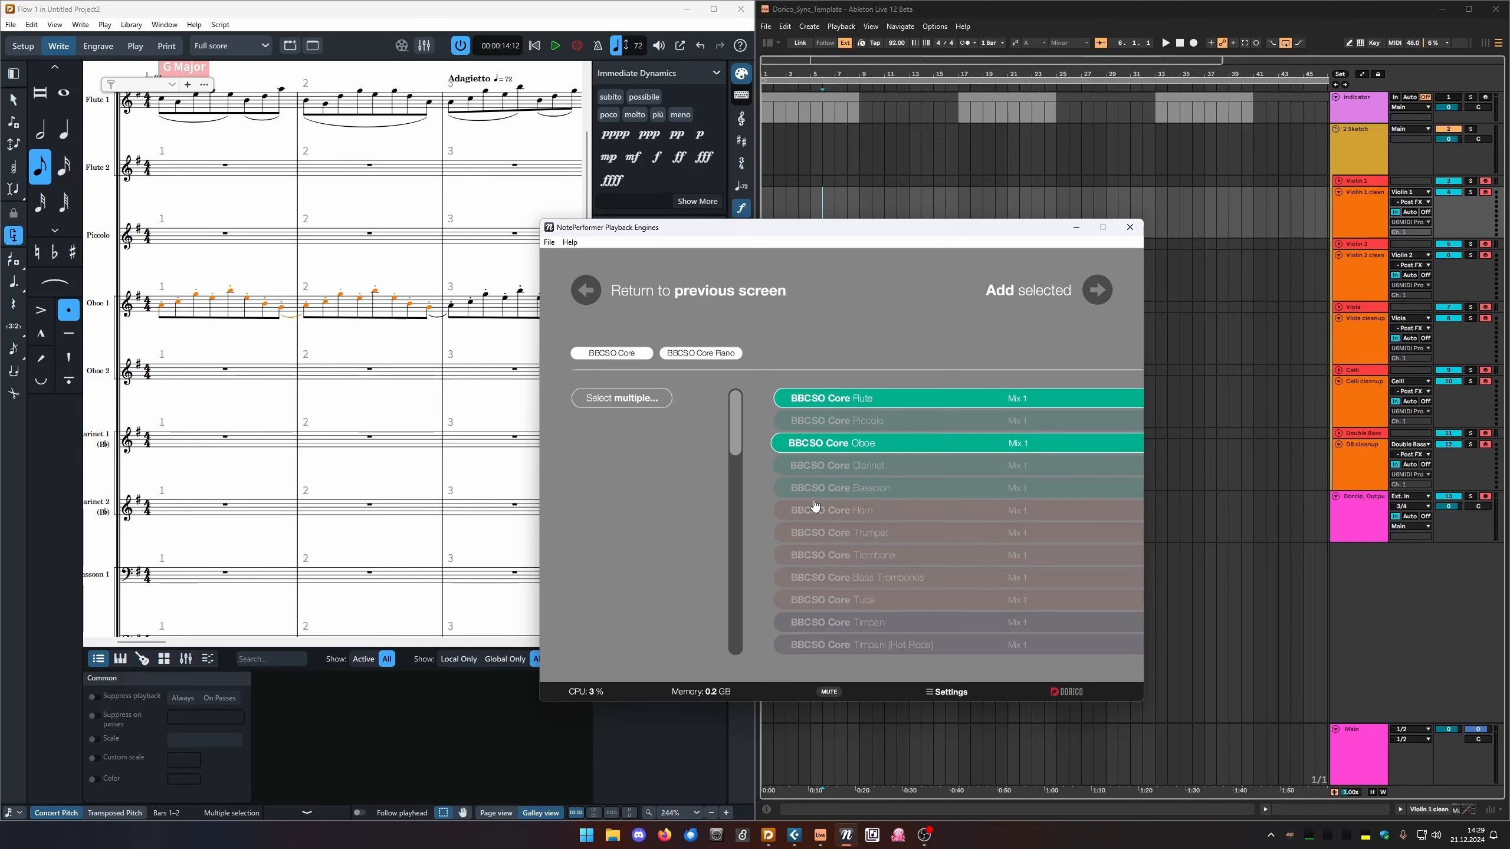
Also select BBCSO Core Violins 1 and Violoncellos, matching the string staves that contain notes in the score.
scroll(954, 529, down, 10)
scroll(283, 386, down, 3)
scroll(284, 387, down, 15)
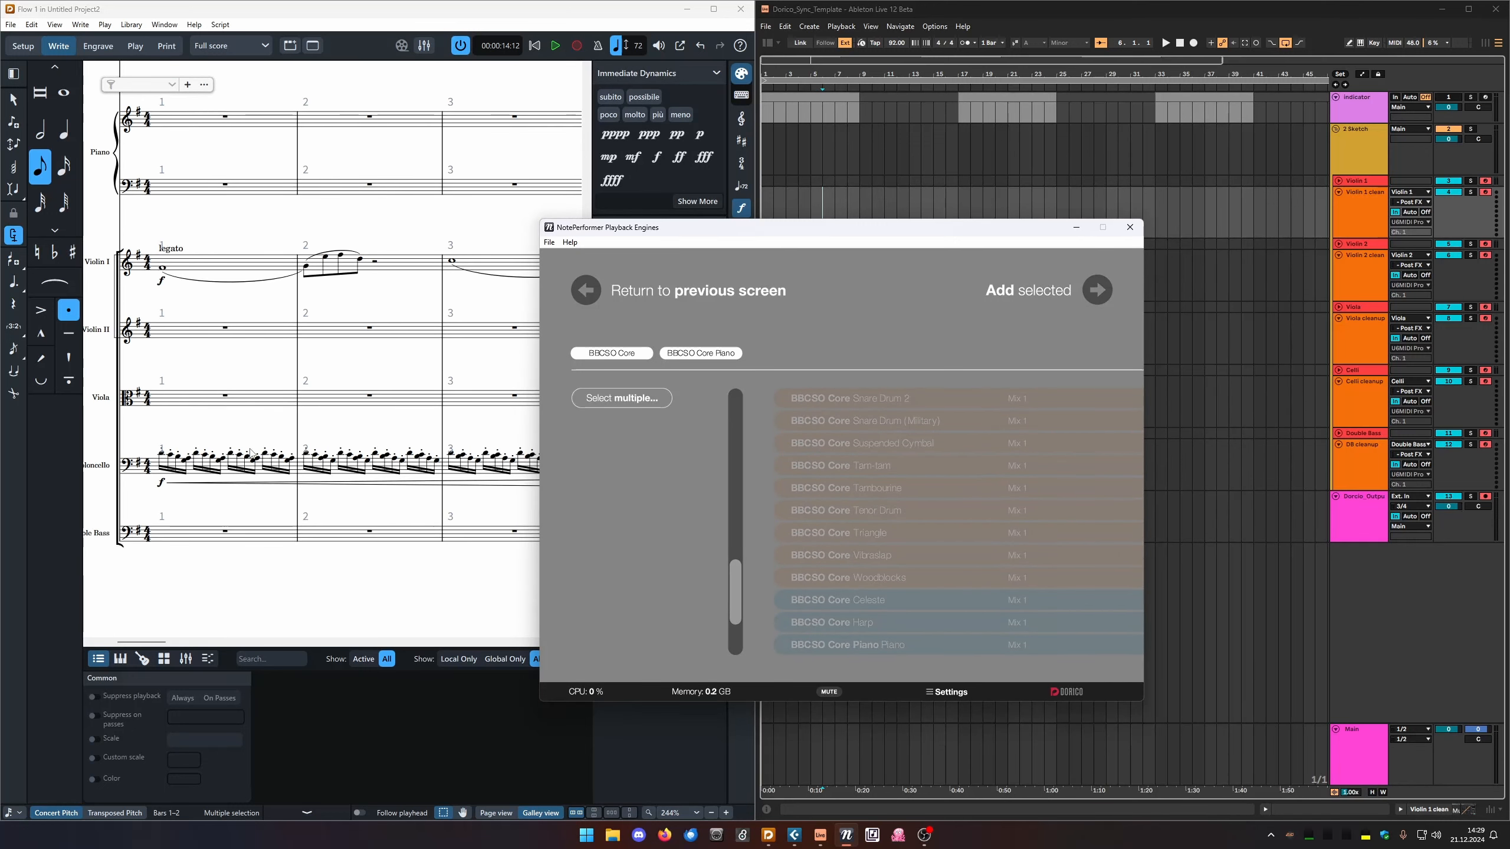
scroll(255, 477, down, 3)
scroll(870, 570, down, 5)
click(870, 562)
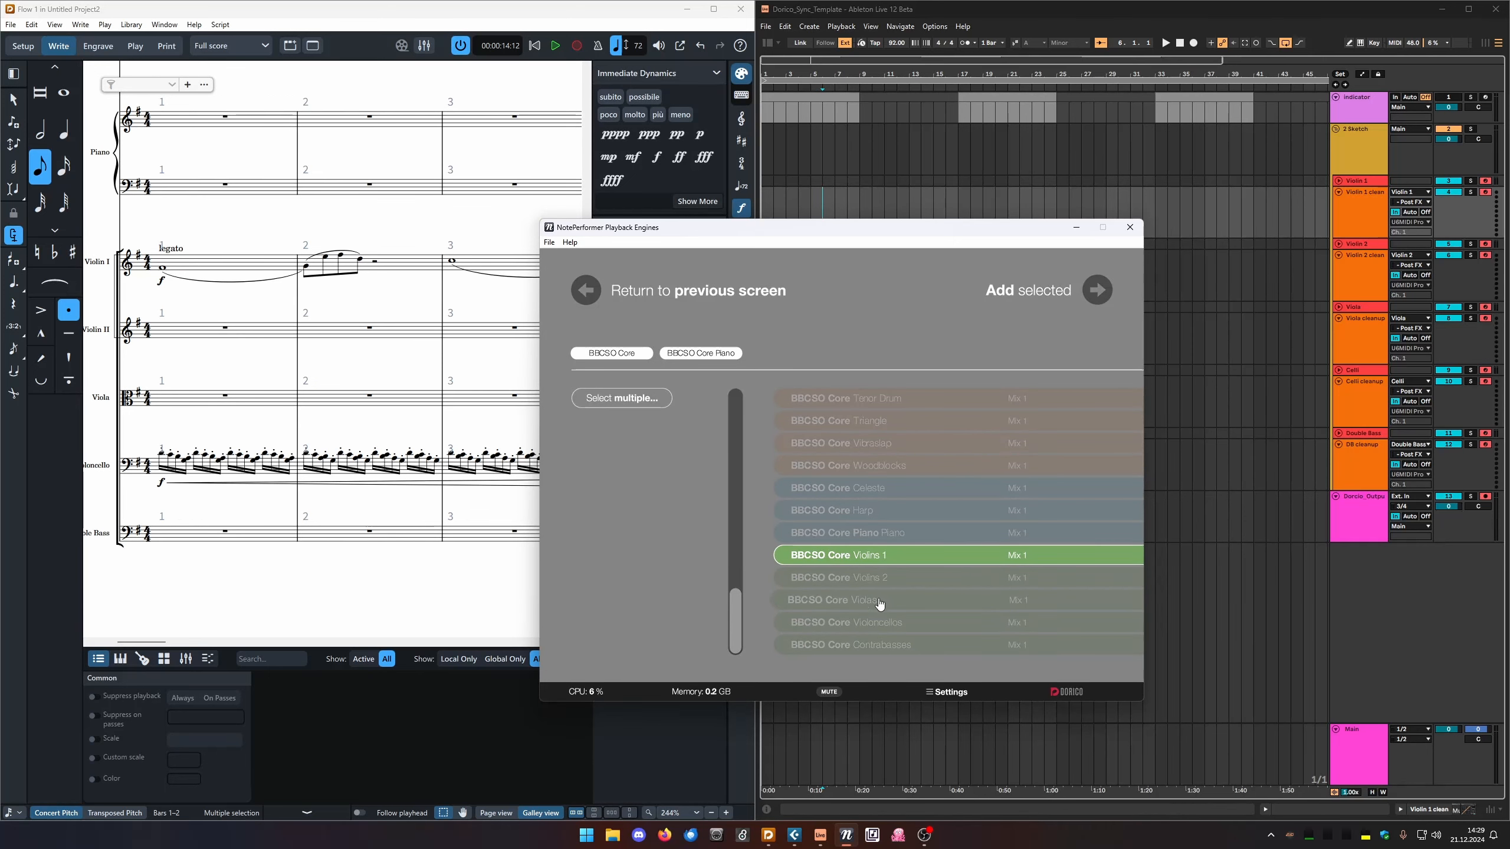
click(935, 625)
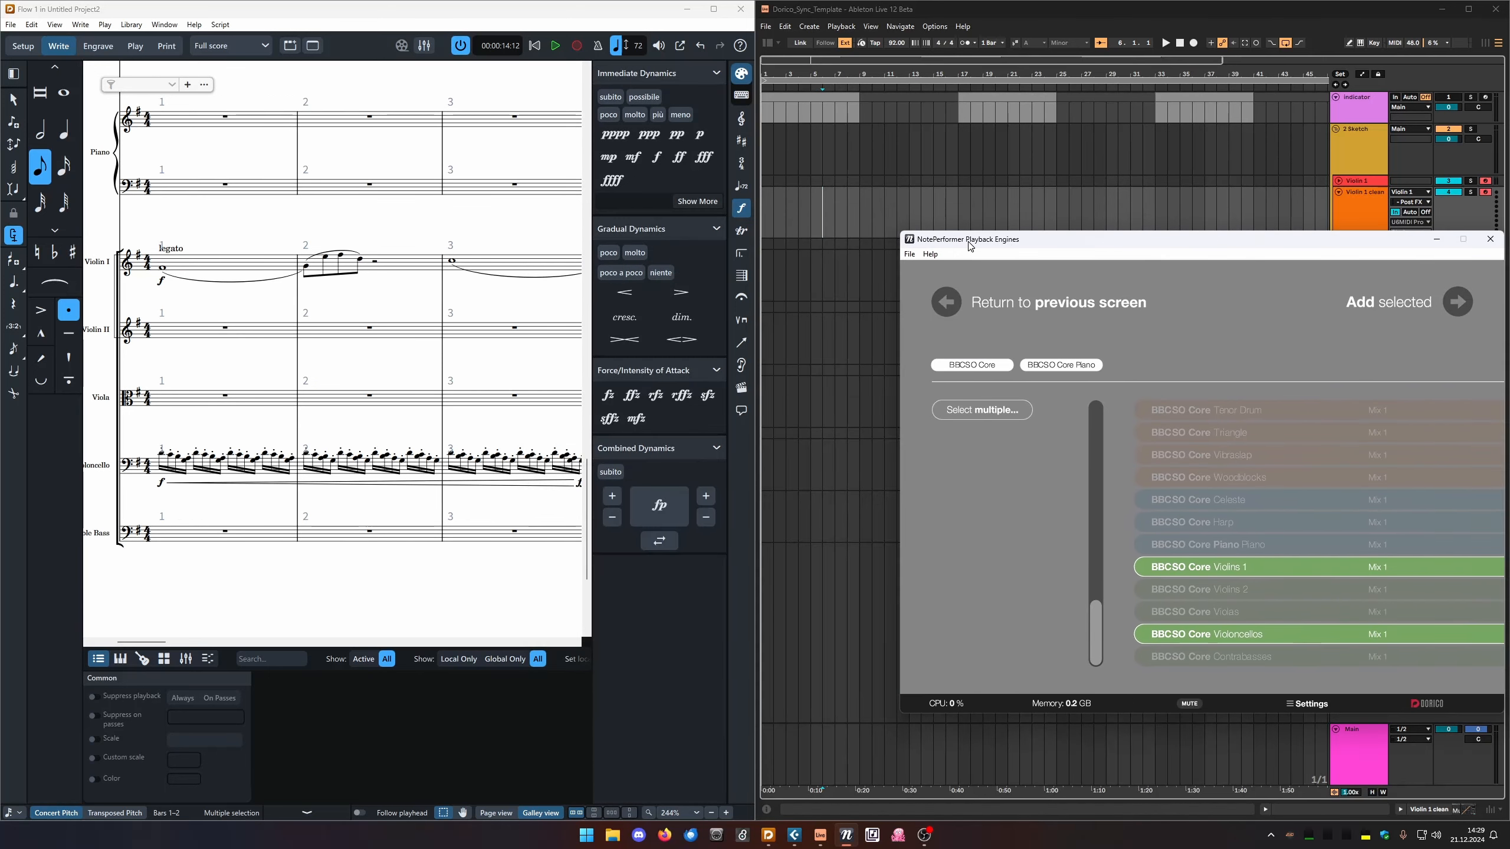
Move the NotePerformer Playback Engines window off the score and check the staves above the strings for notes.
drag(606, 229, 961, 242)
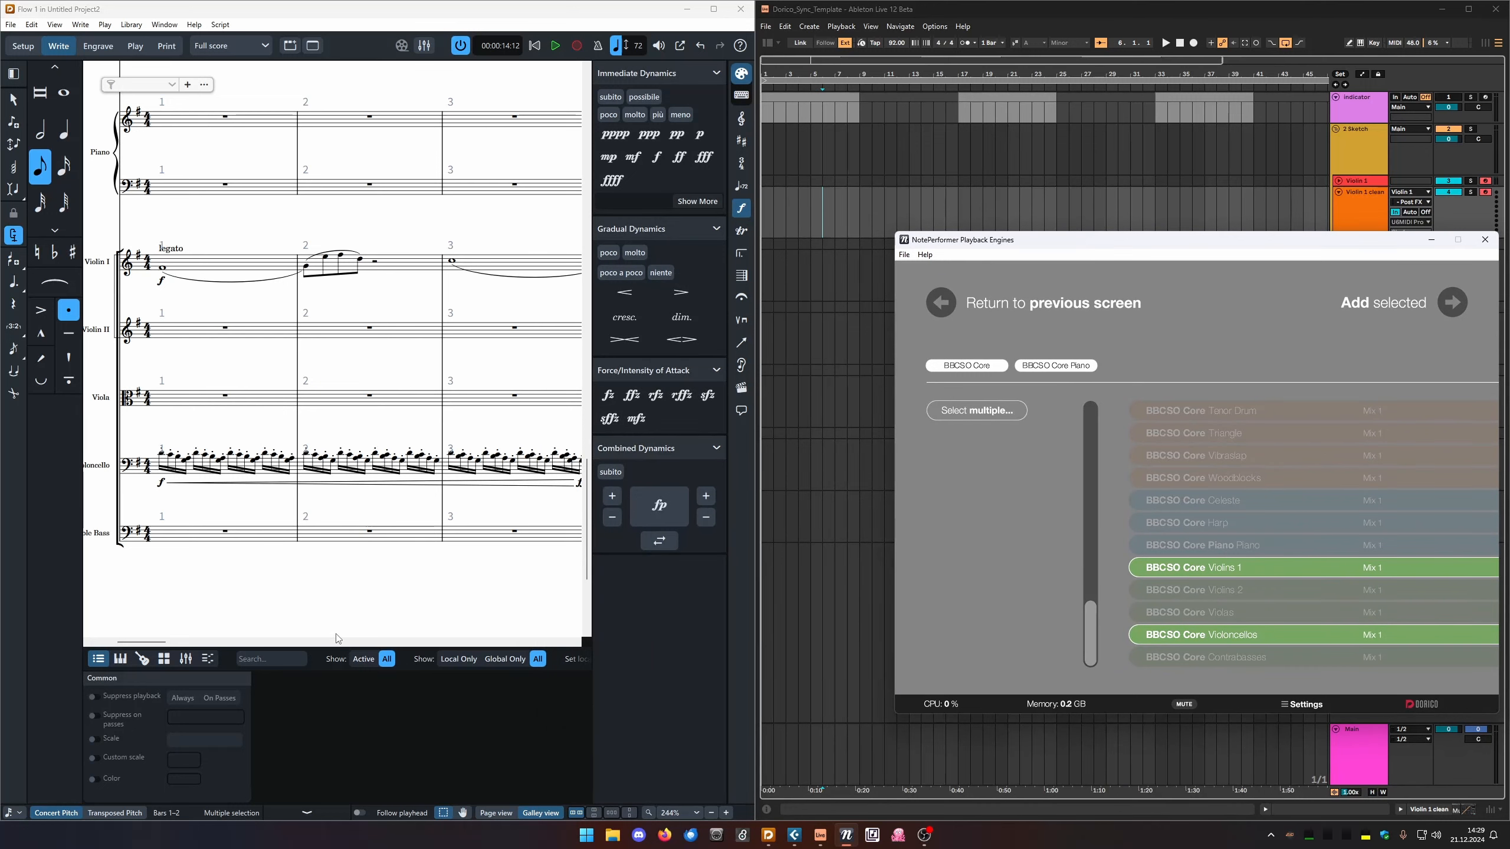
mouse_move(164, 642)
mouse_down()
mouse_move(207, 644)
mouse_move(157, 632)
mouse_up()
scroll(333, 452, up, 6)
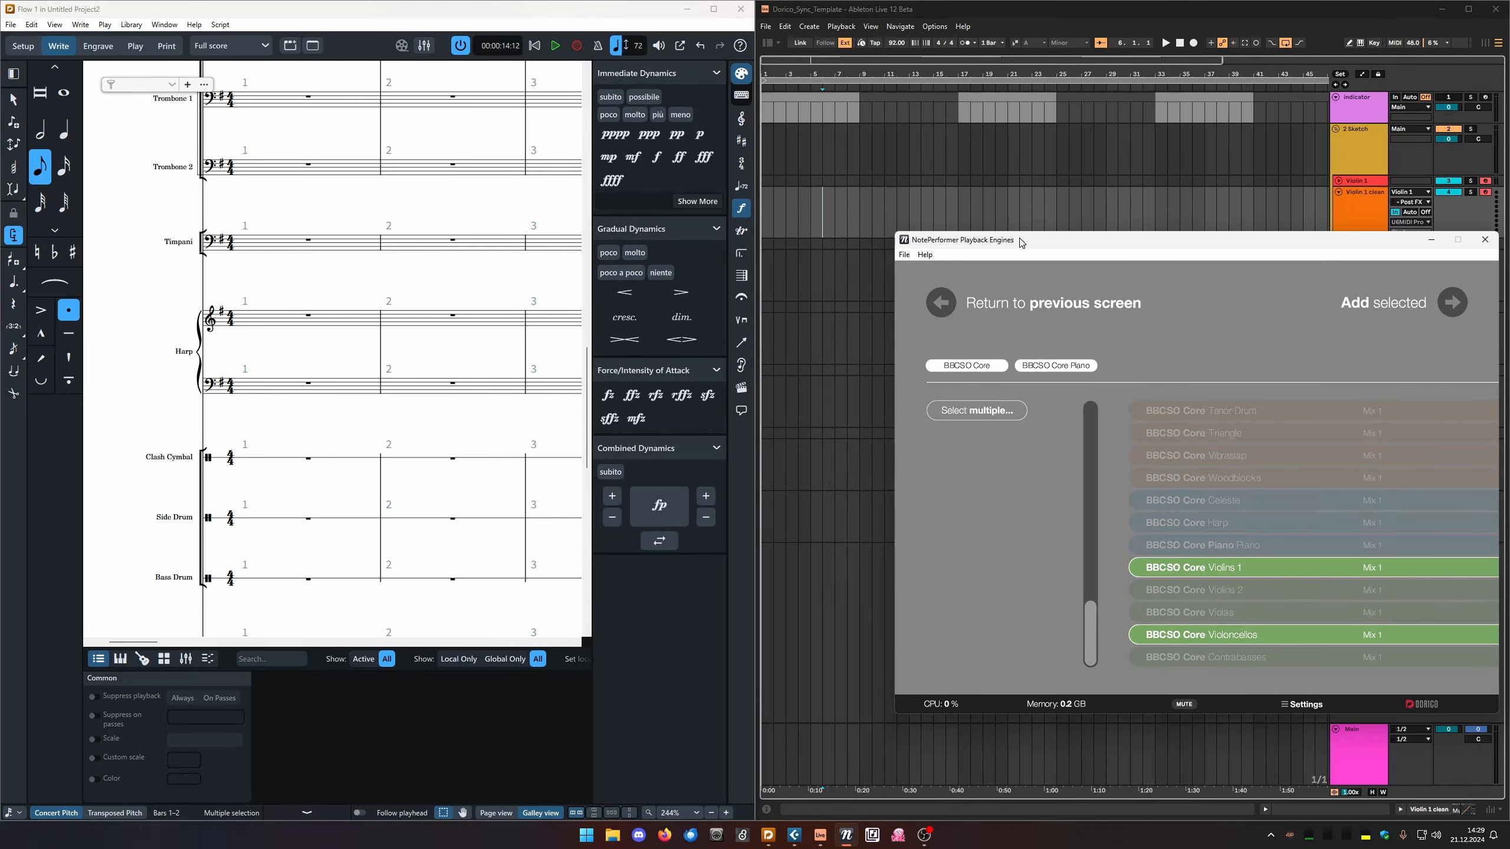
Add the selected BBCSO Core instruments to the NotePerformer template, move the window clear of the score while they load, and minimize it.
drag(987, 239, 269, 194)
click(721, 266)
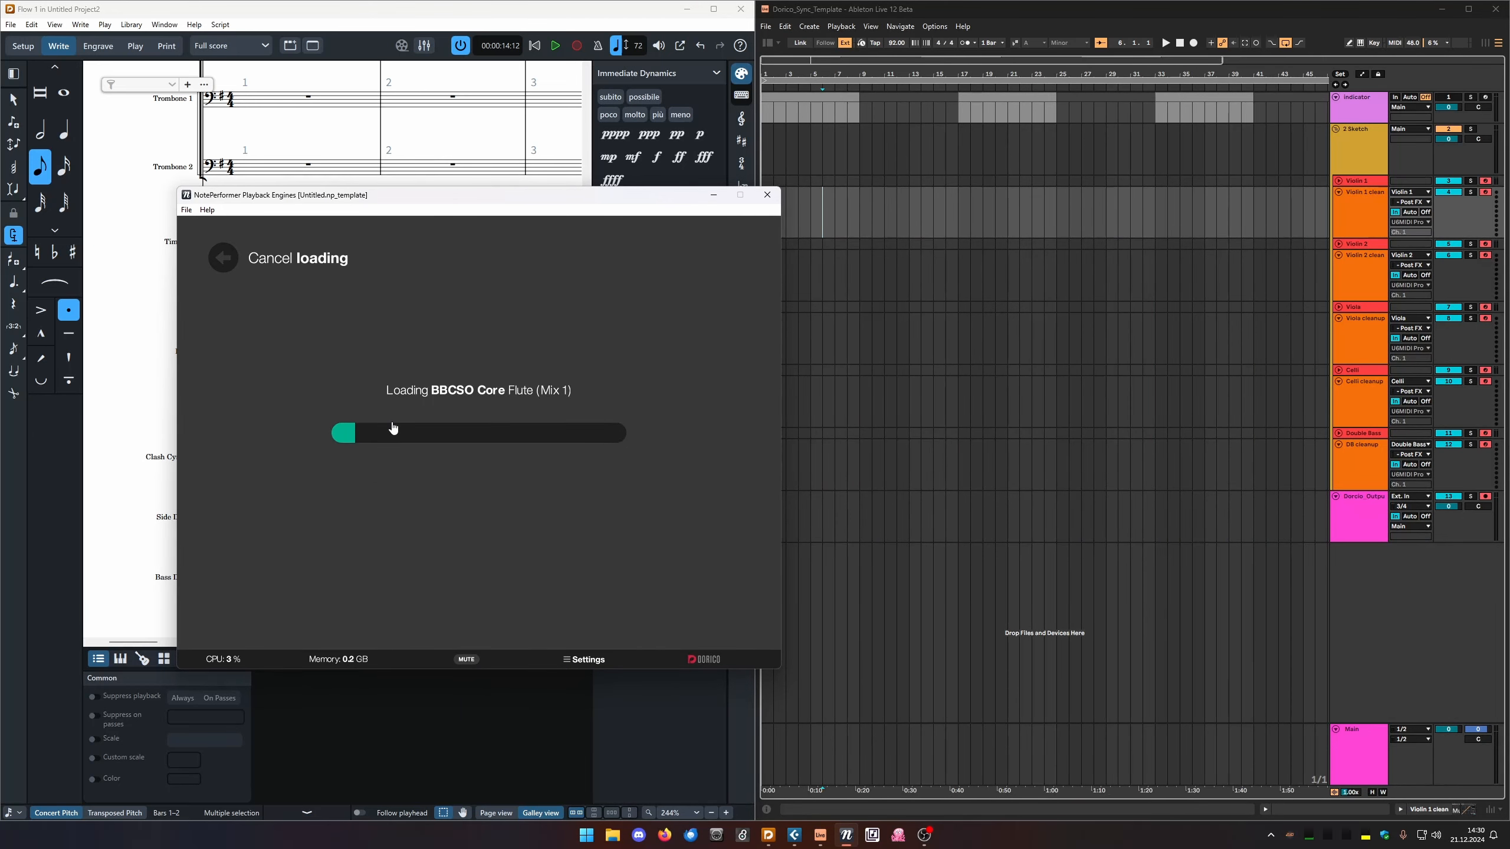
drag(399, 195, 821, 194)
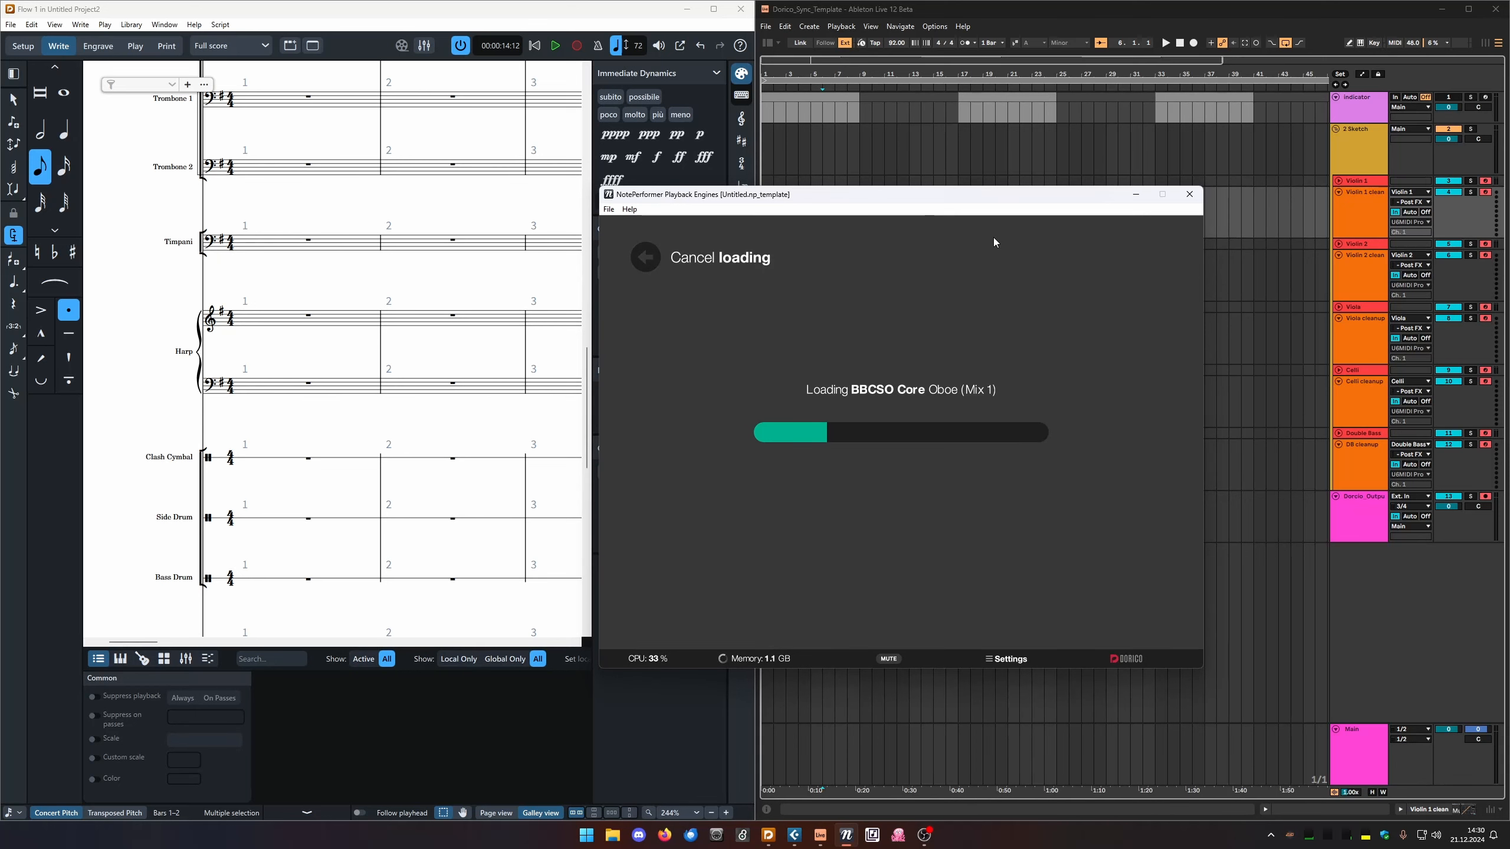
drag(970, 203, 1141, 235)
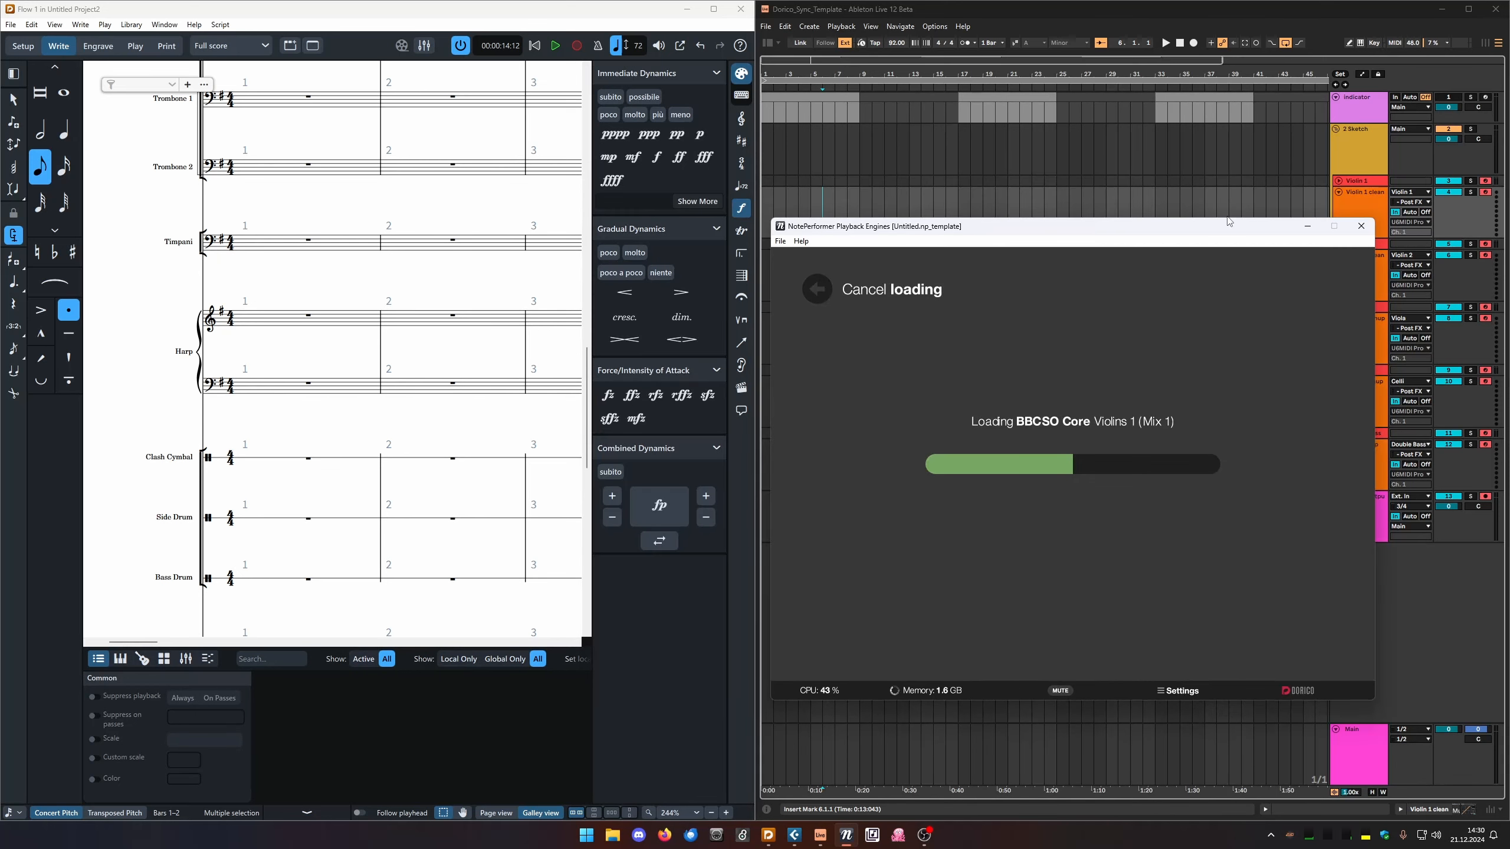
click(1308, 226)
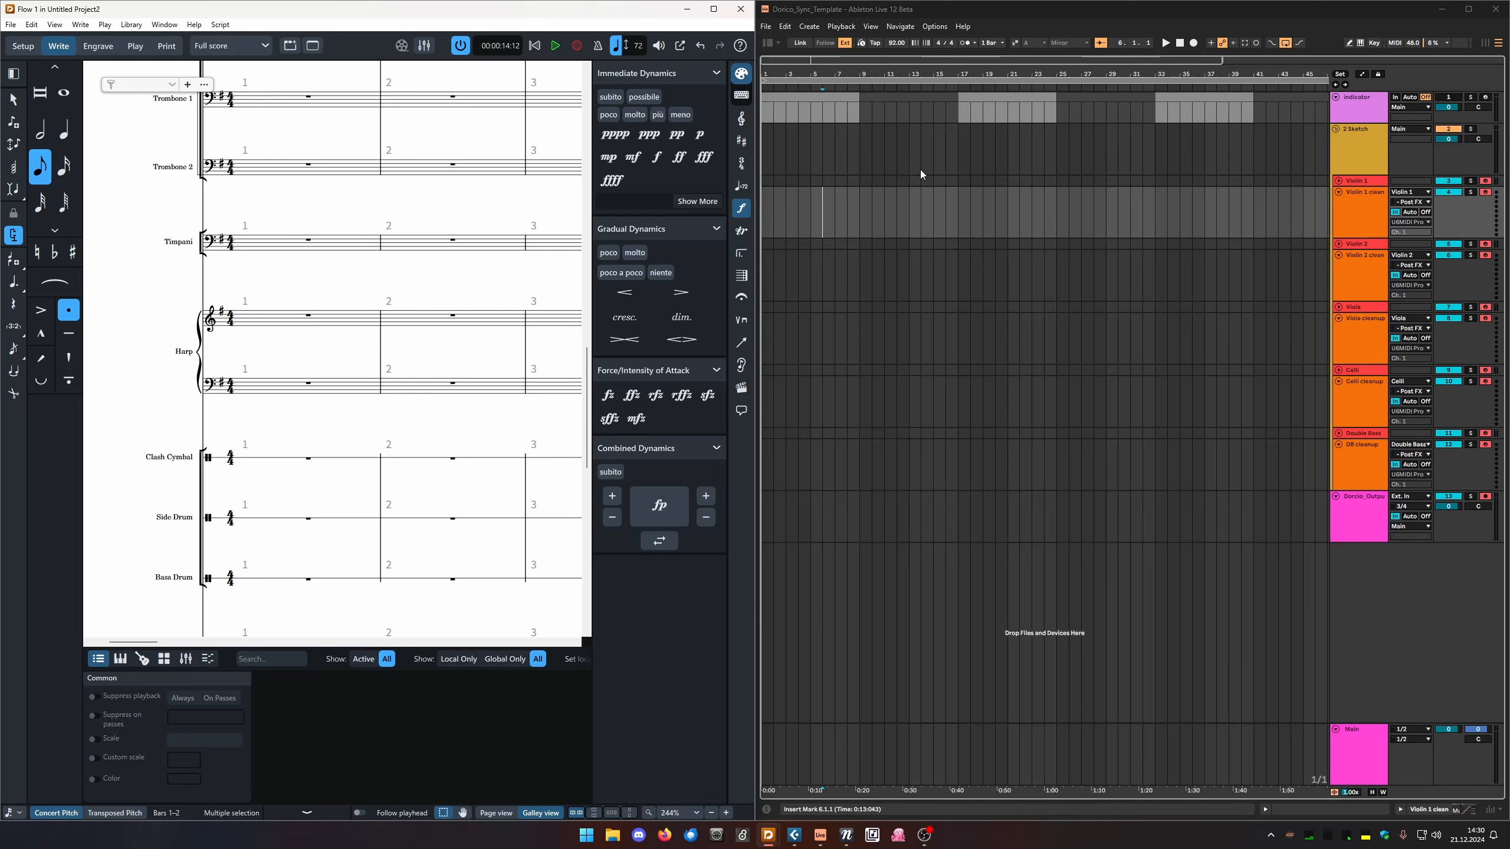
Switch Dorico to Play mode, open the 05 - TXLTimecode instrument's window and place it over the track overview.
click(877, 13)
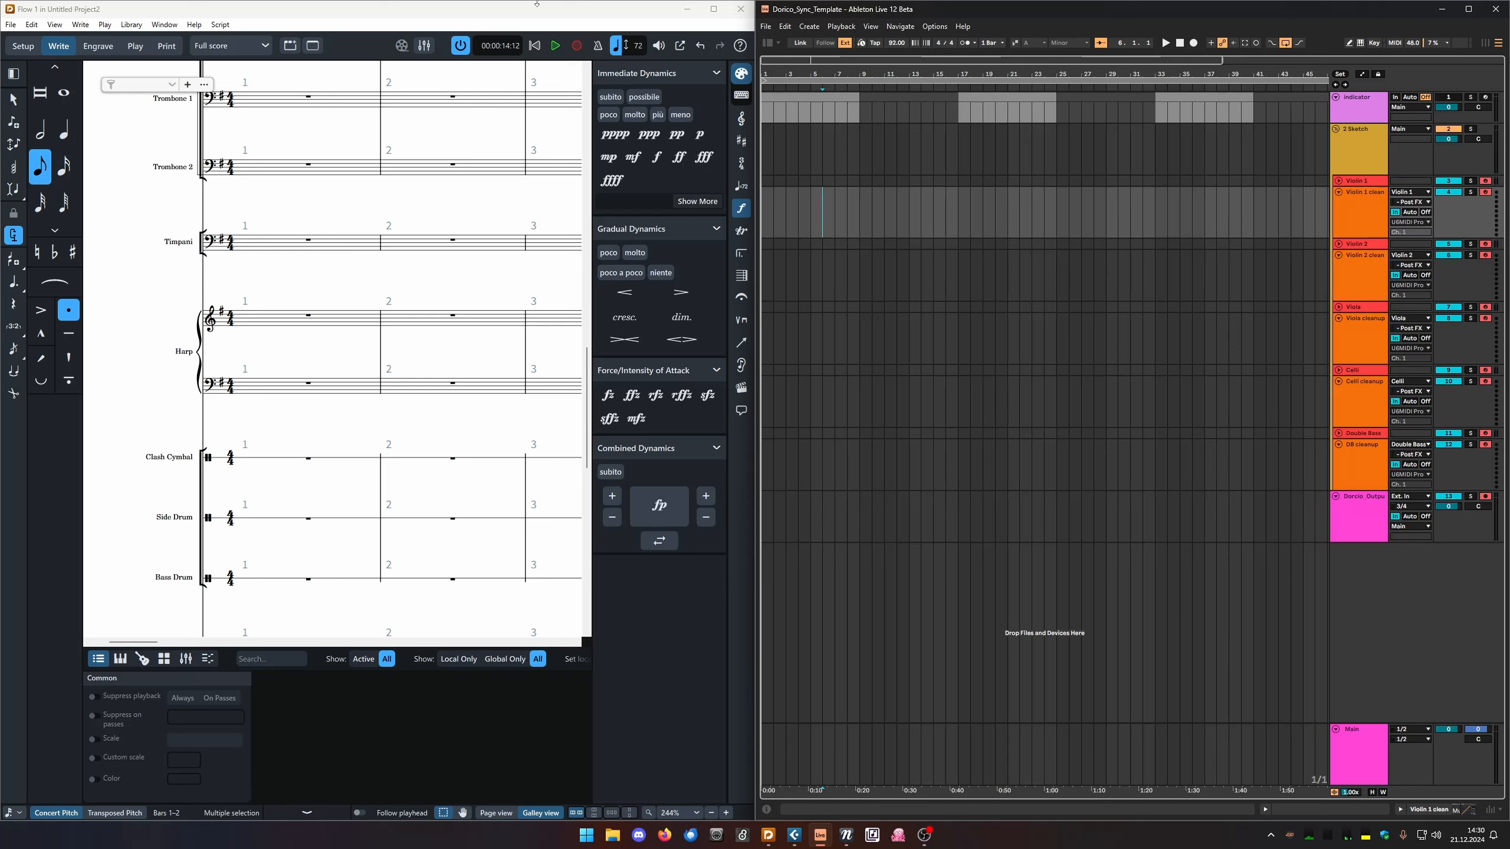
click(181, 10)
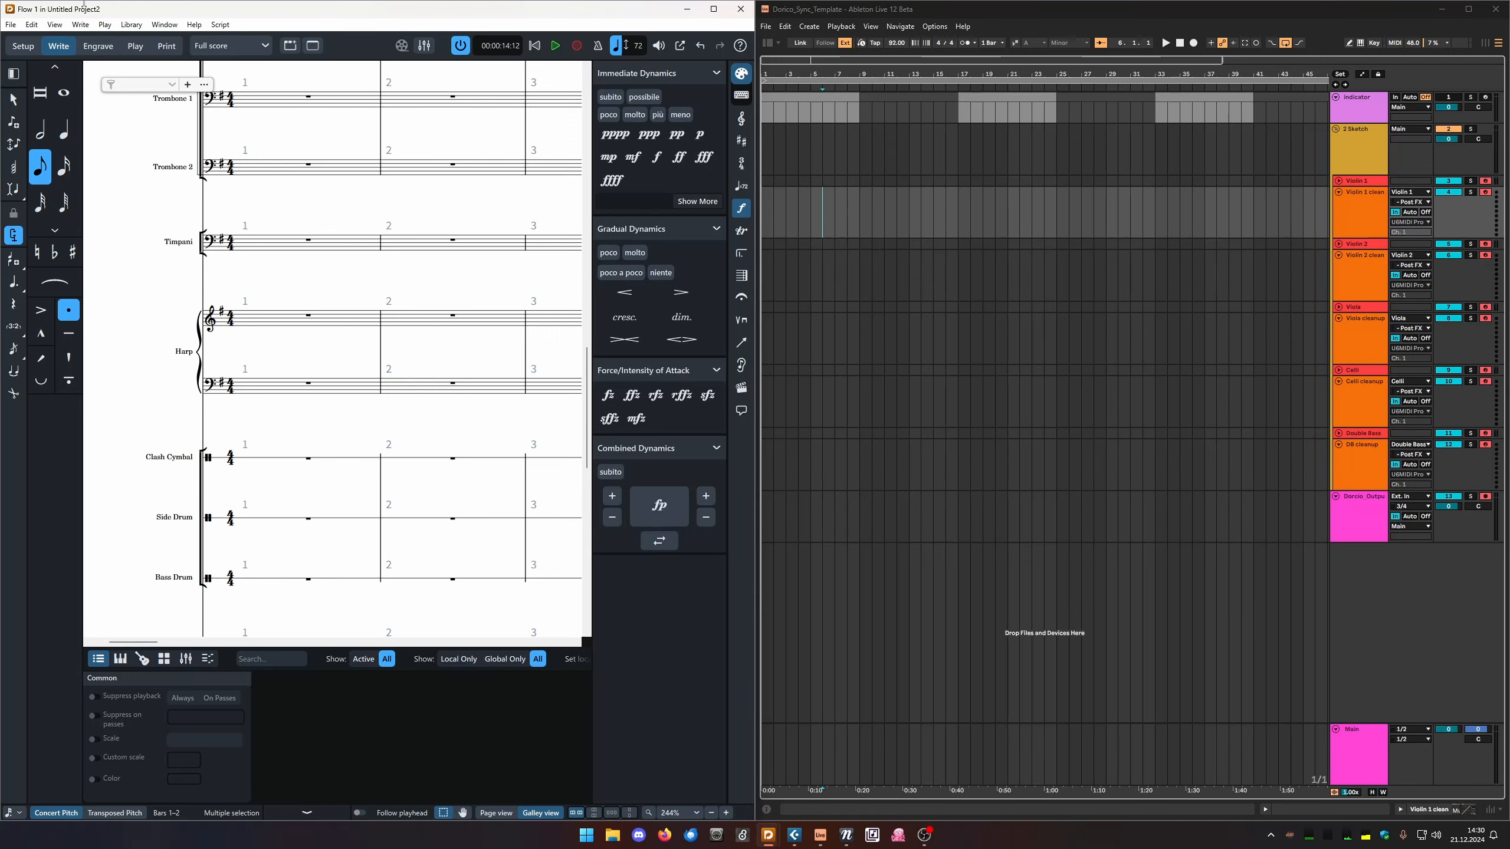
click(135, 46)
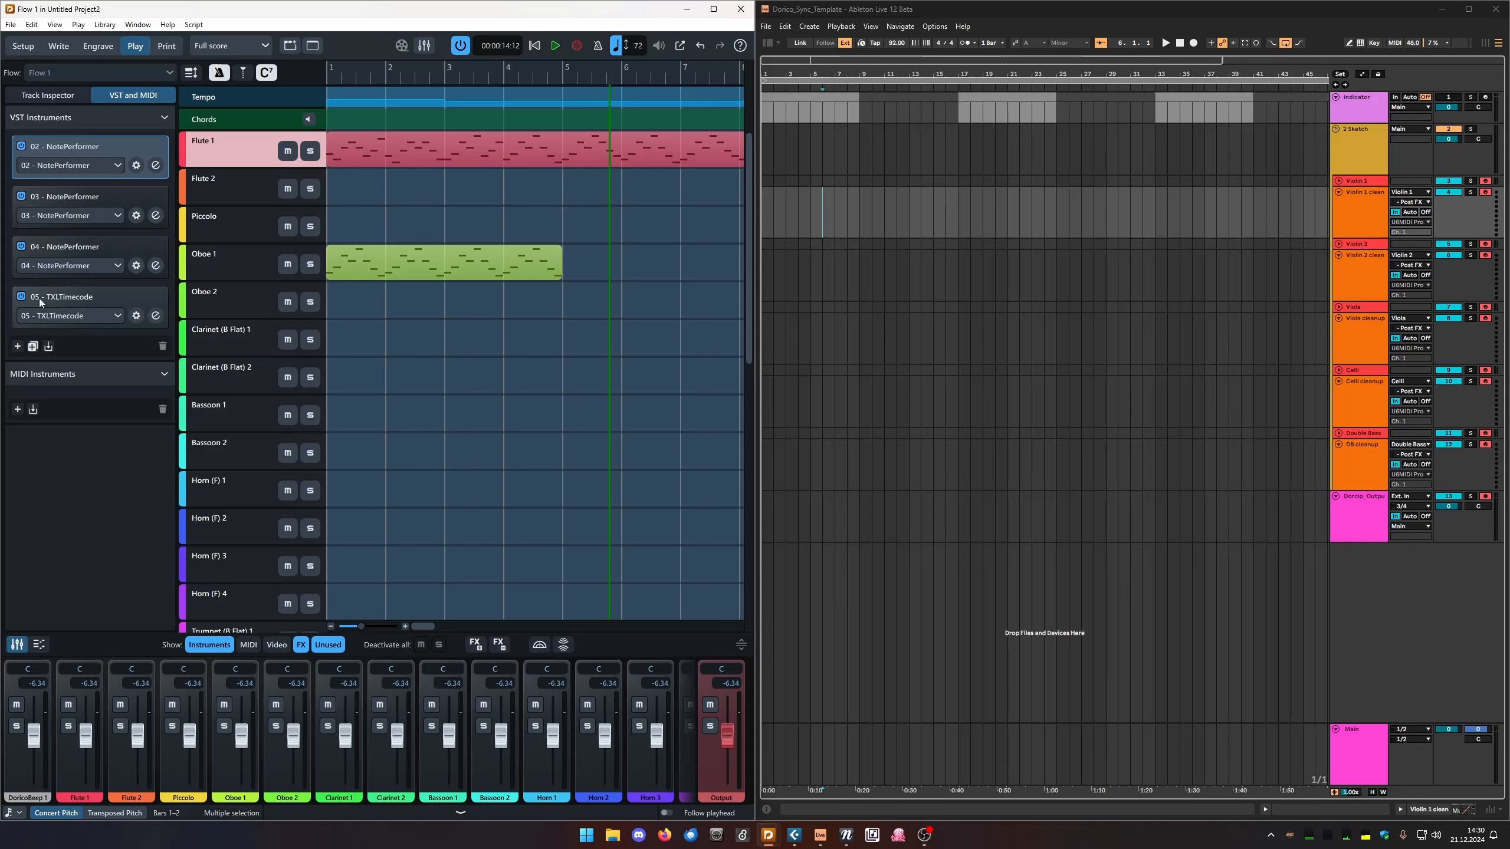
click(108, 297)
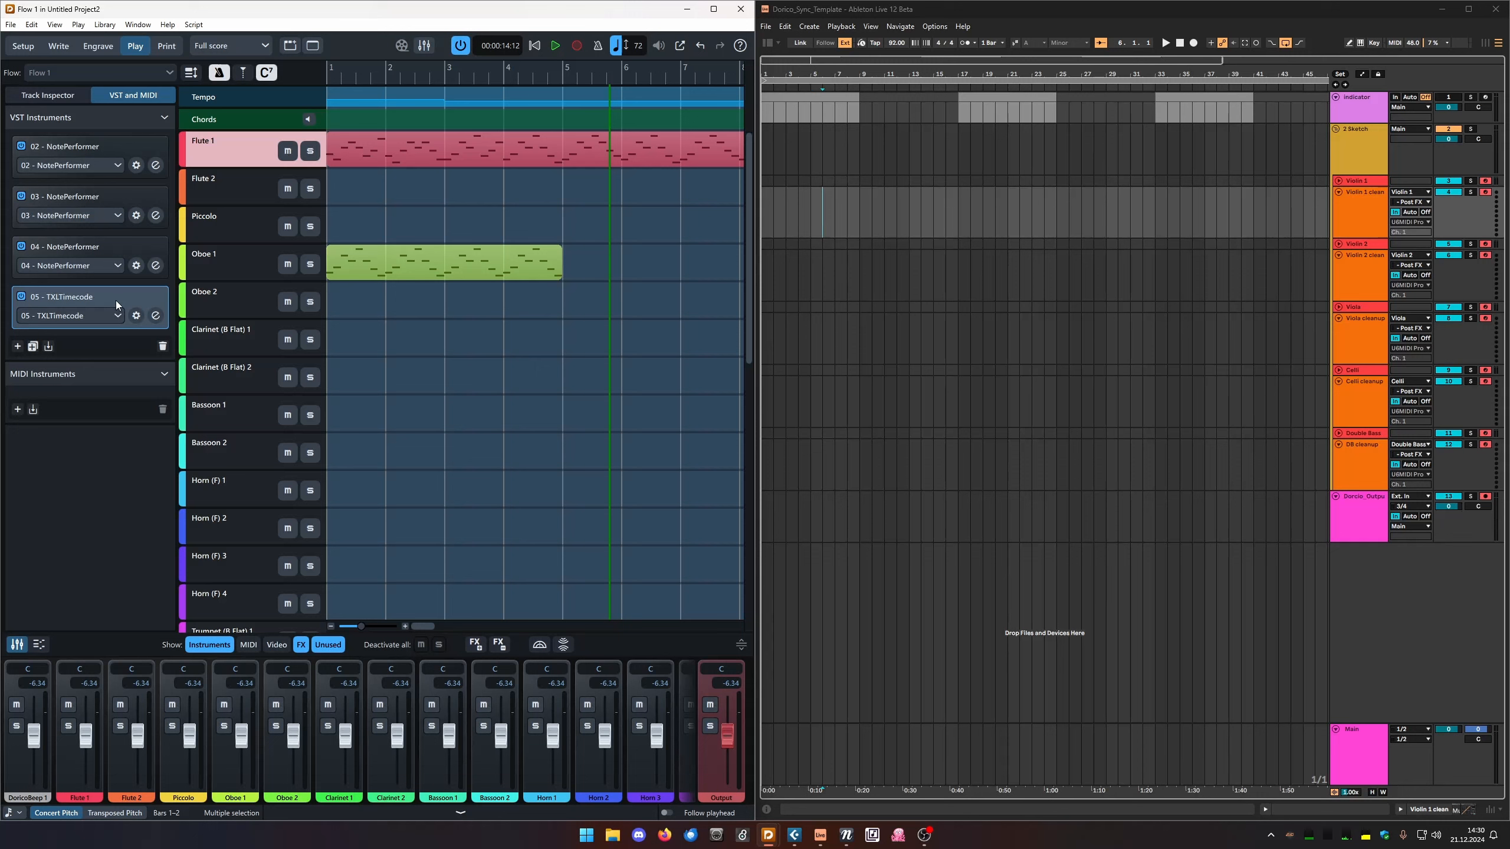
click(156, 316)
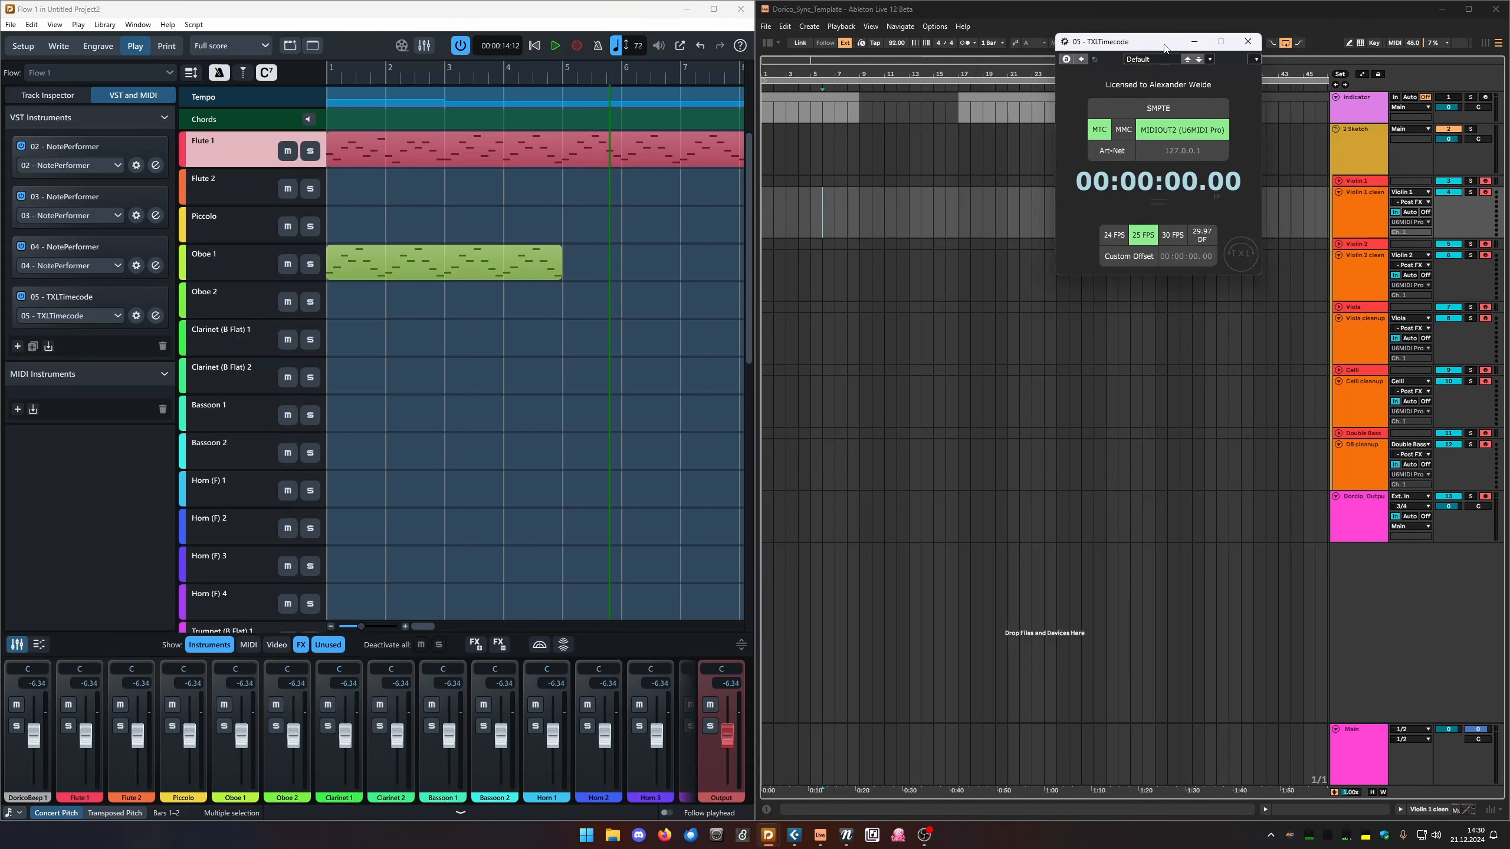
drag(1158, 44, 443, 209)
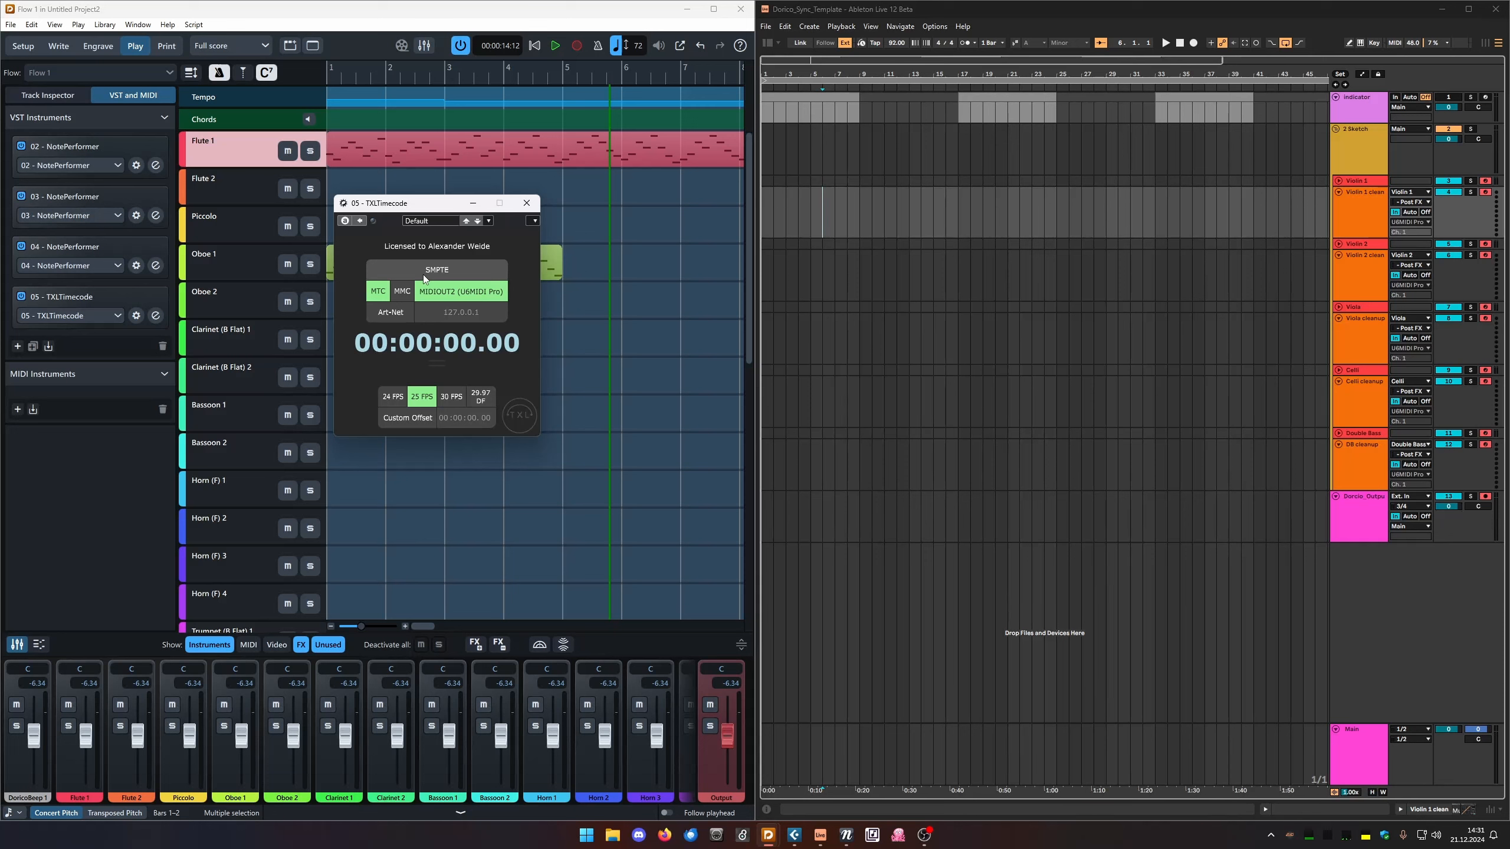
Examine TXLTimecode's MTC output port and frame rate settings, then dismiss its window.
drag(432, 204, 454, 231)
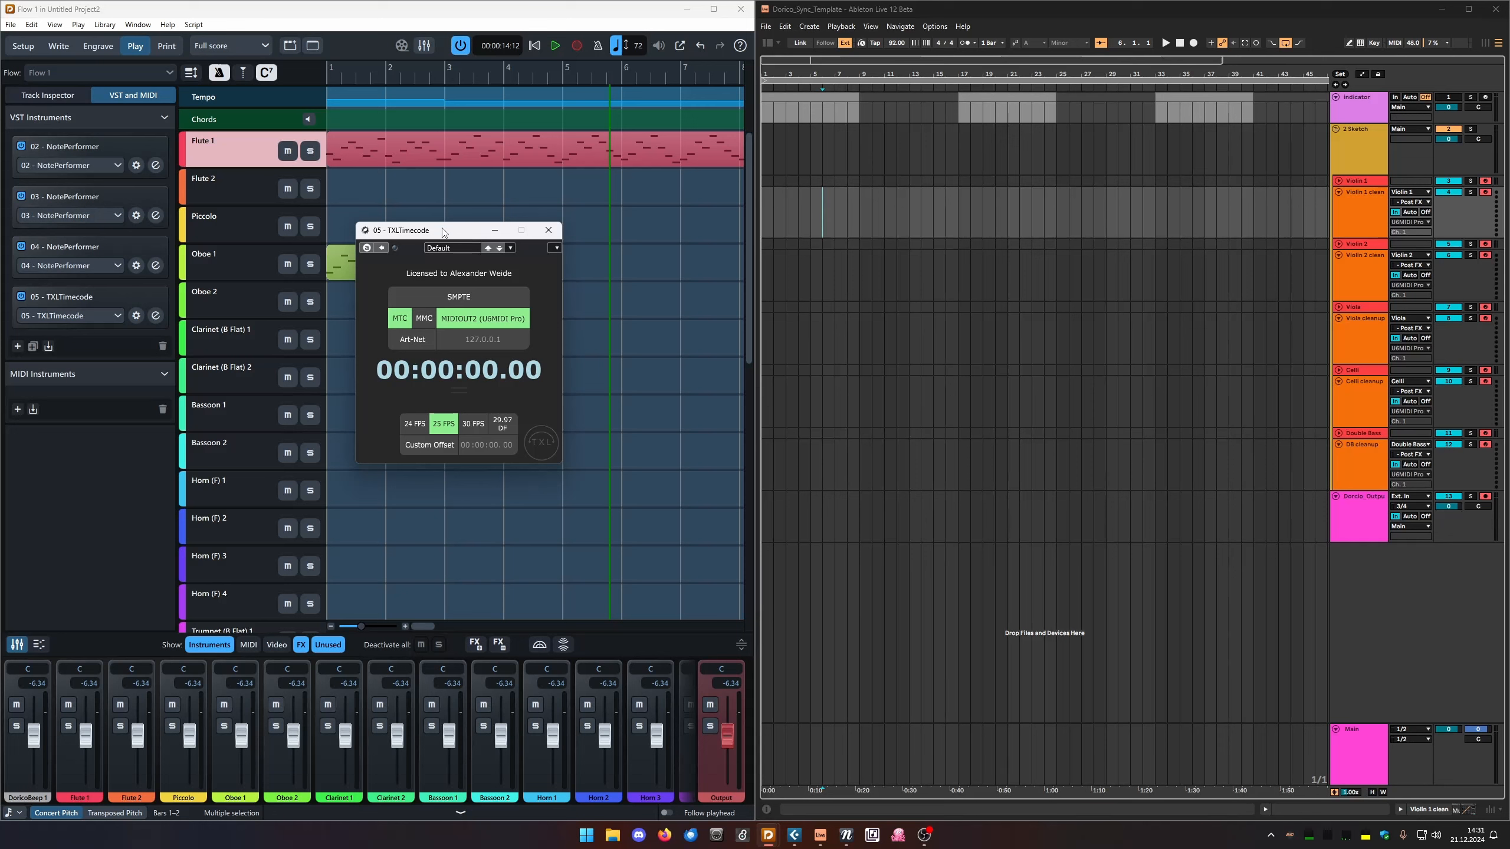
drag(444, 229, 425, 237)
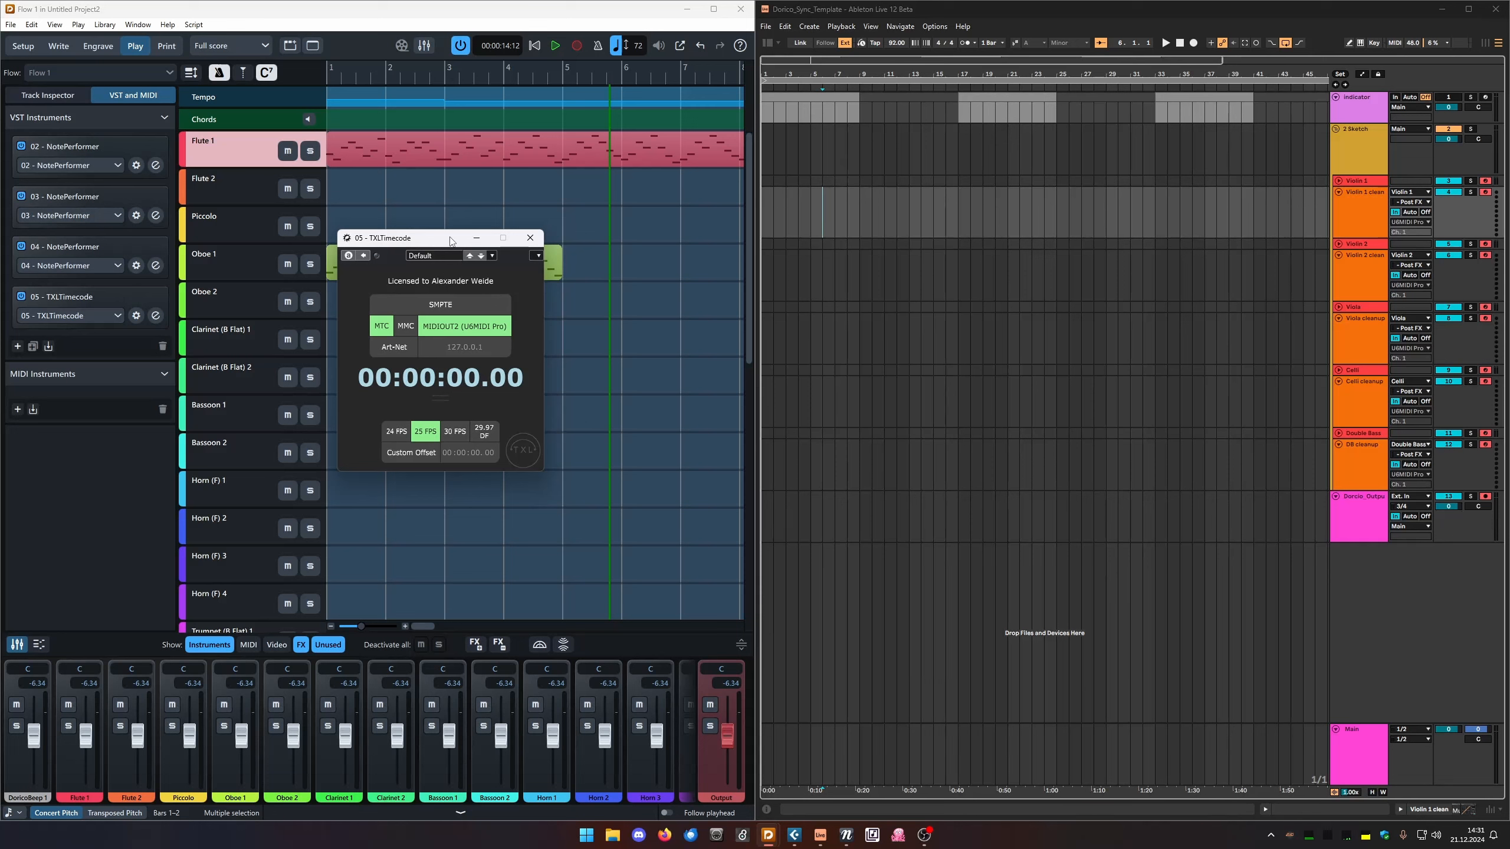
drag(446, 238, 475, 287)
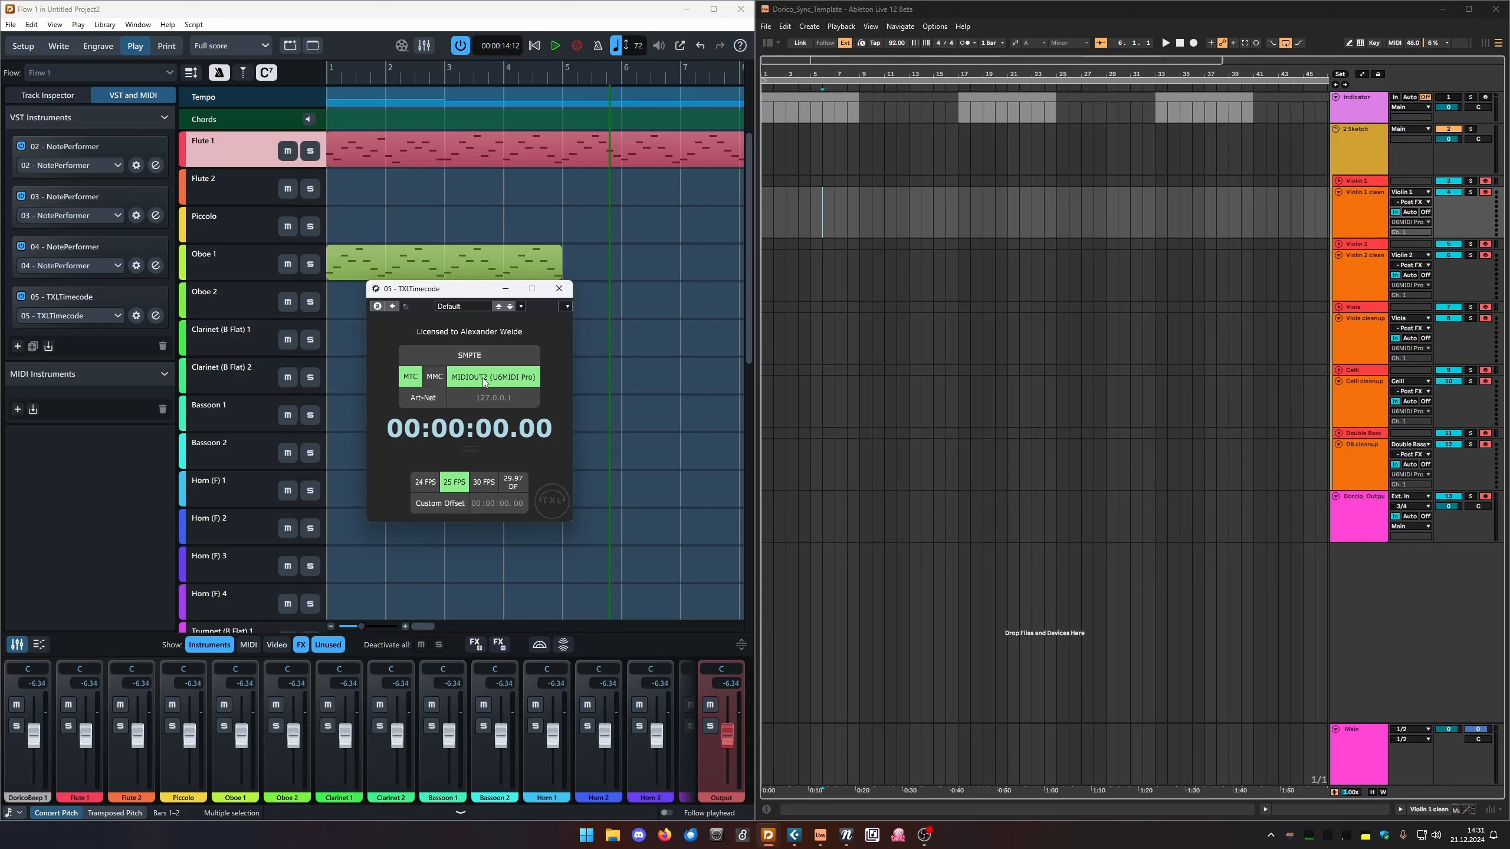
drag(481, 290, 527, 311)
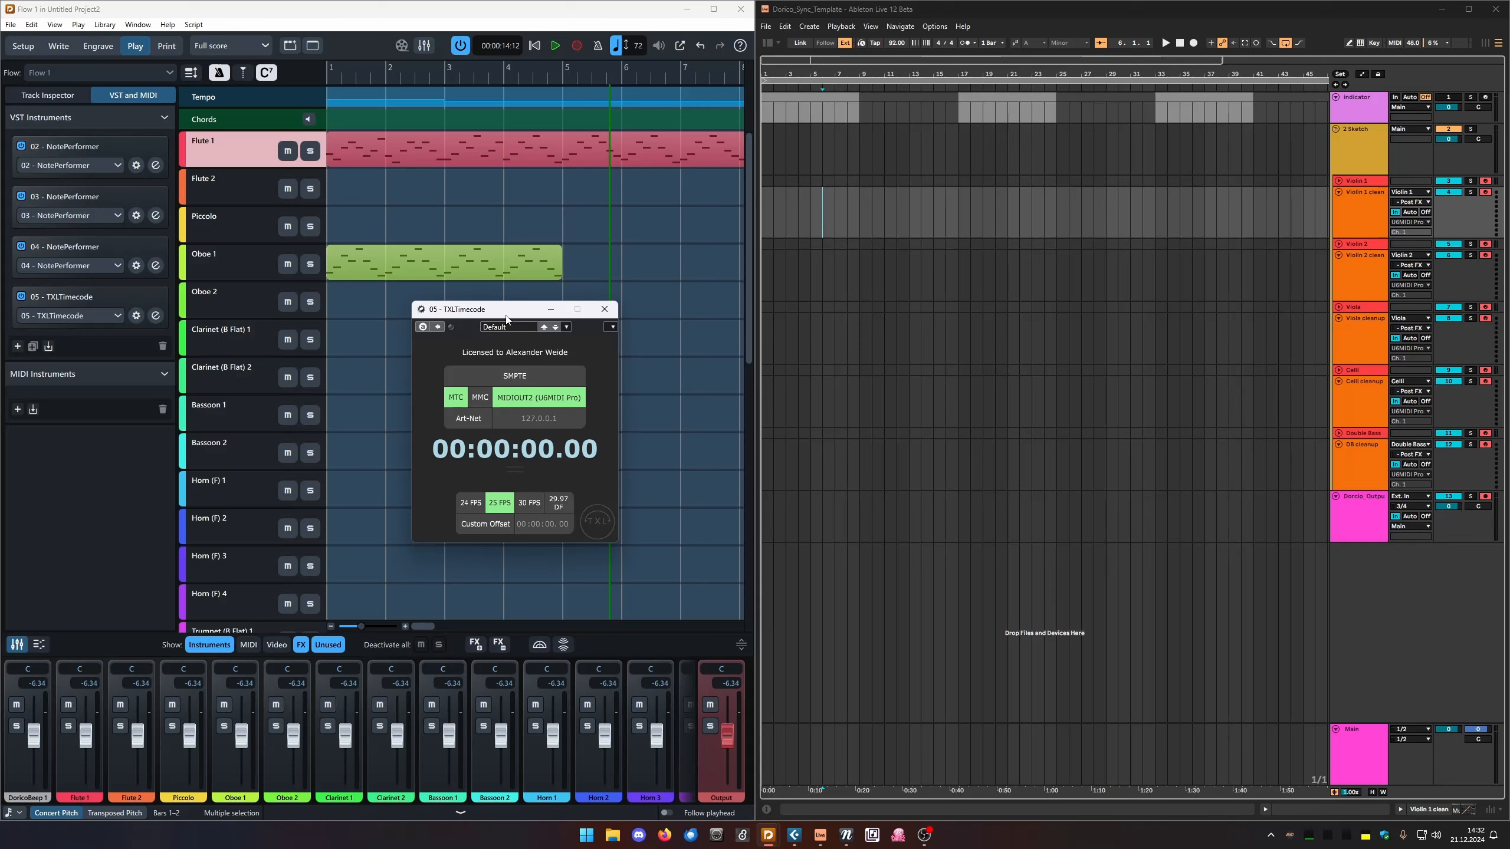
drag(506, 314, 503, 309)
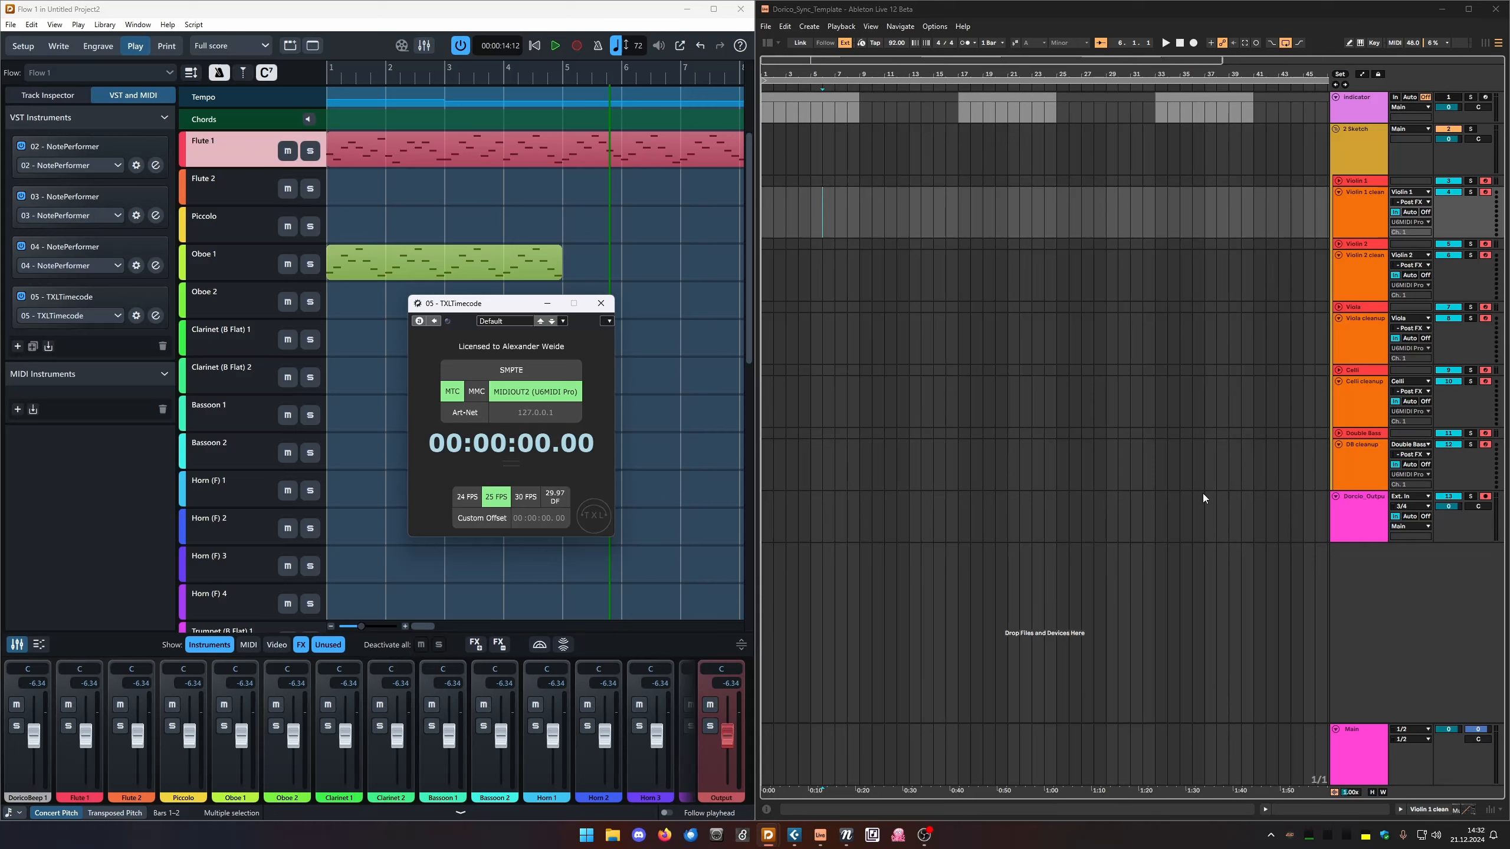
drag(514, 316, 605, 379)
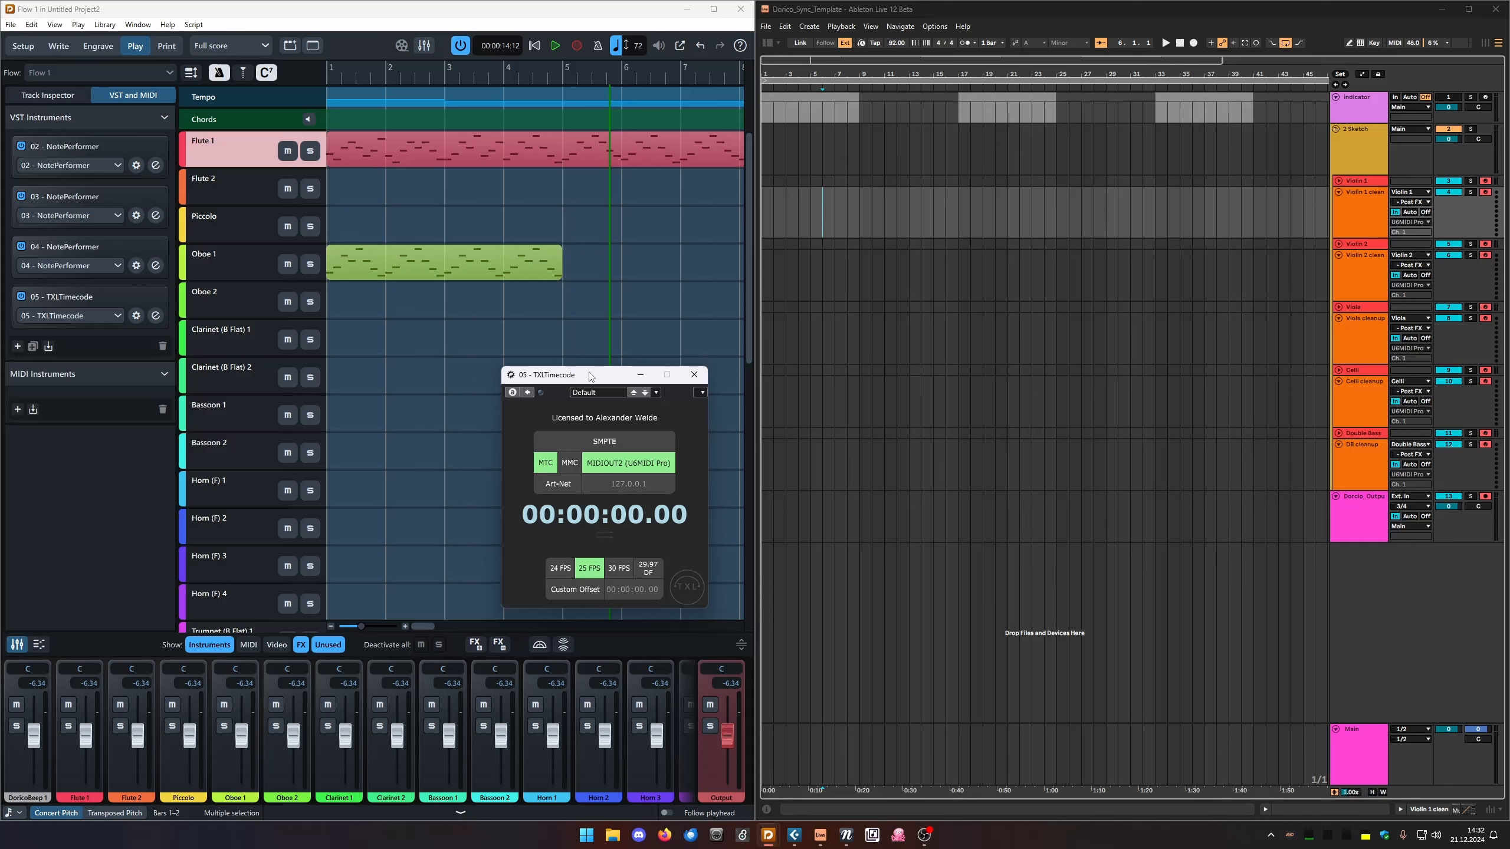
drag(598, 378, 568, 390)
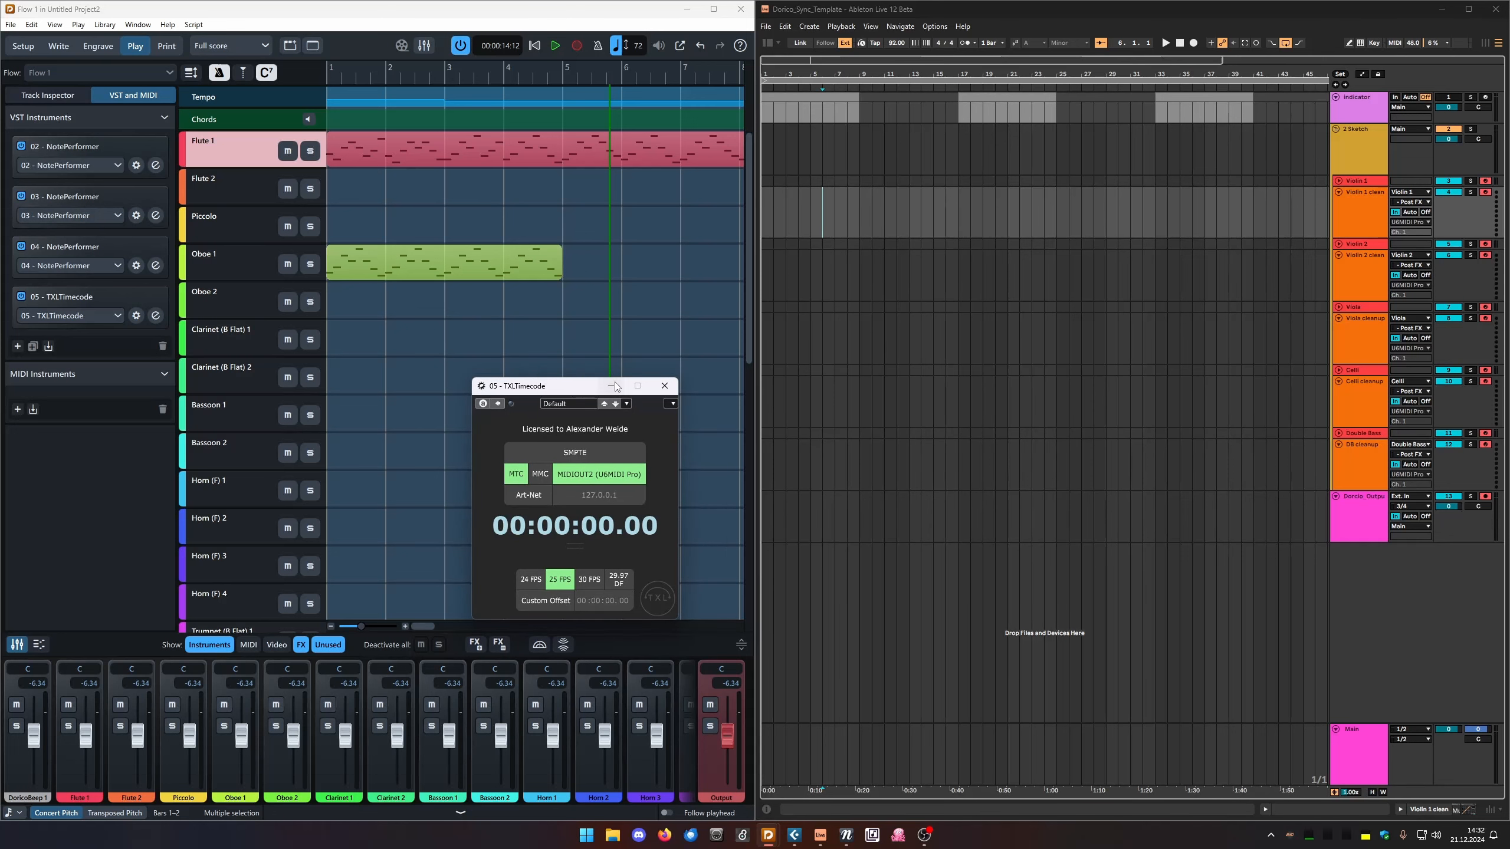
click(907, 670)
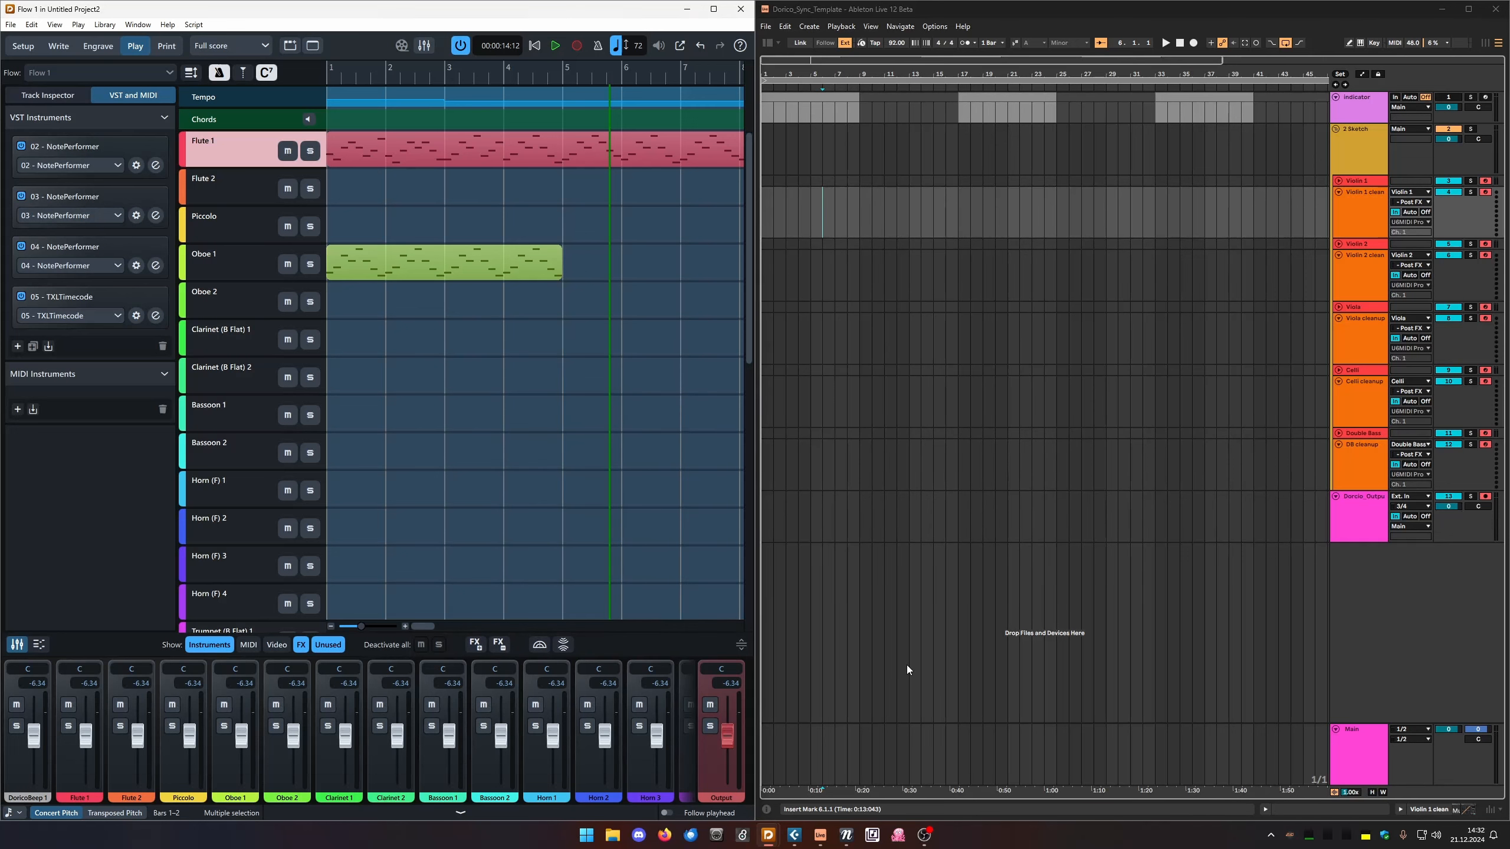
Switch to the running VB-Audio Matrix and place its window between Dorico and Ableton Live.
click(1272, 834)
click(1271, 776)
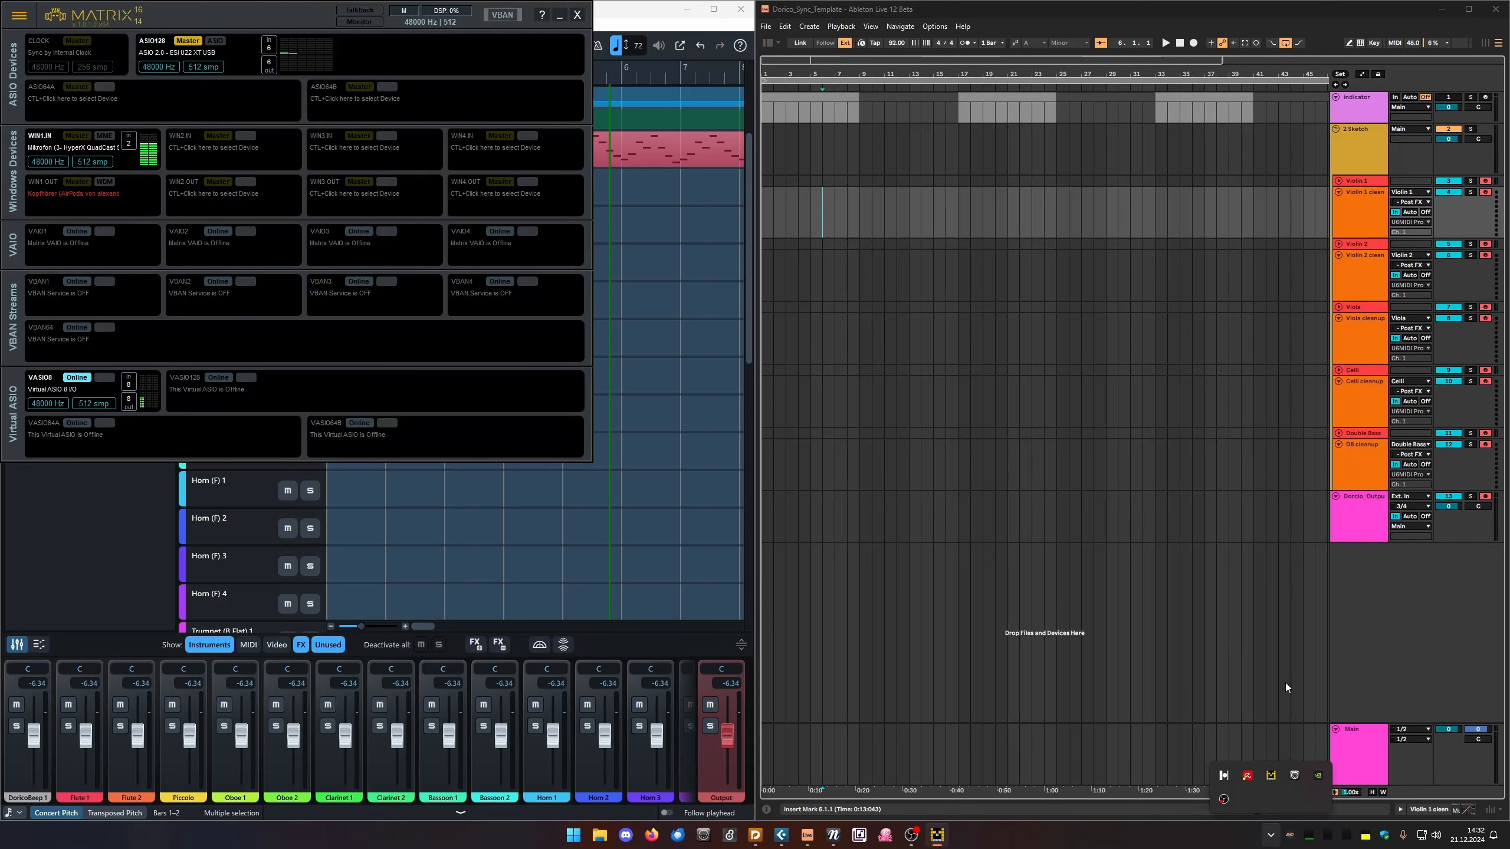
drag(292, 22, 837, 284)
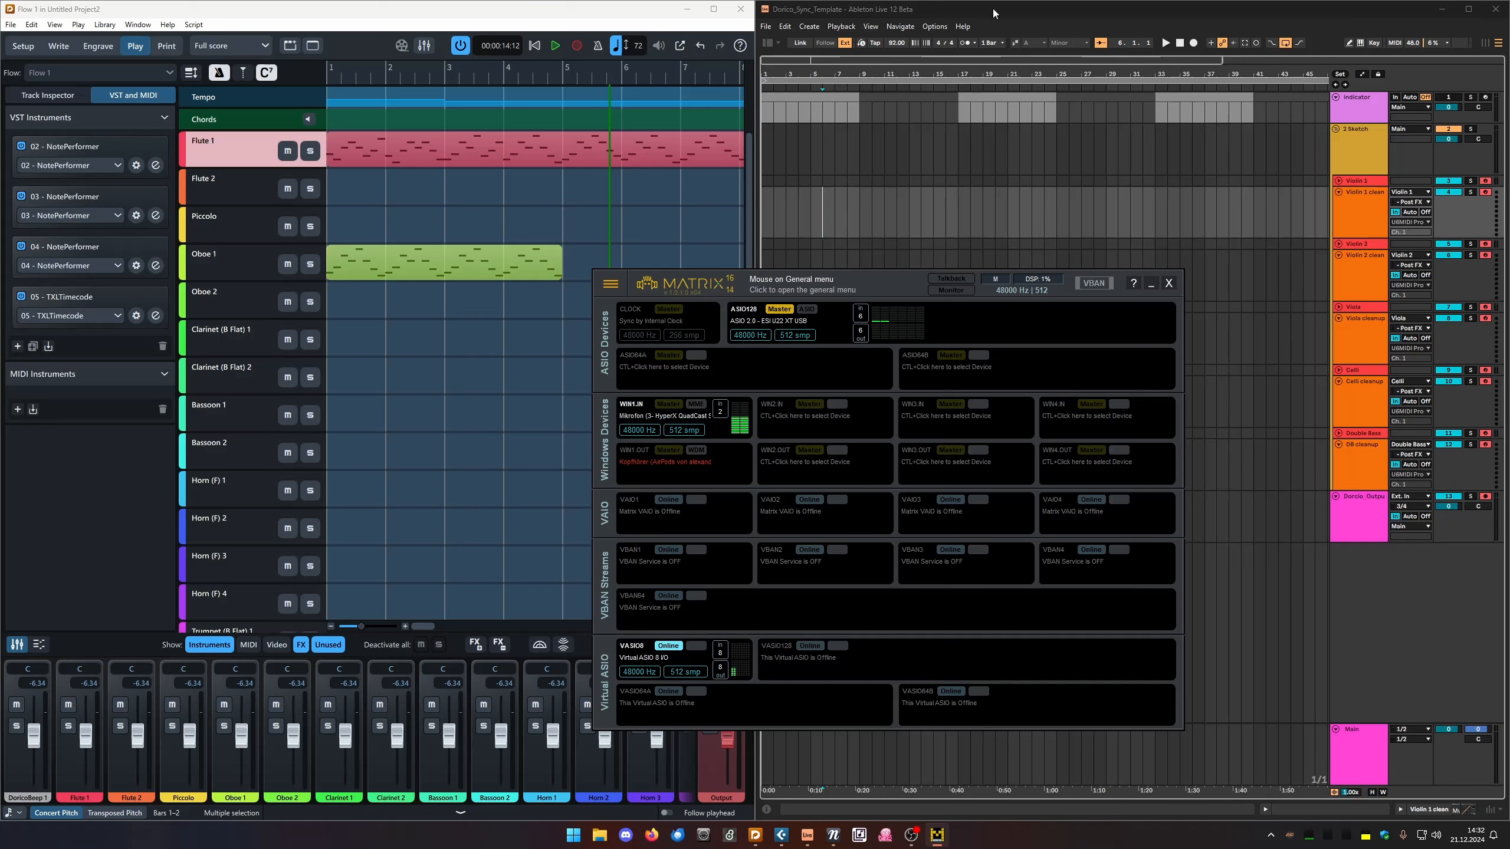
drag(767, 288, 770, 280)
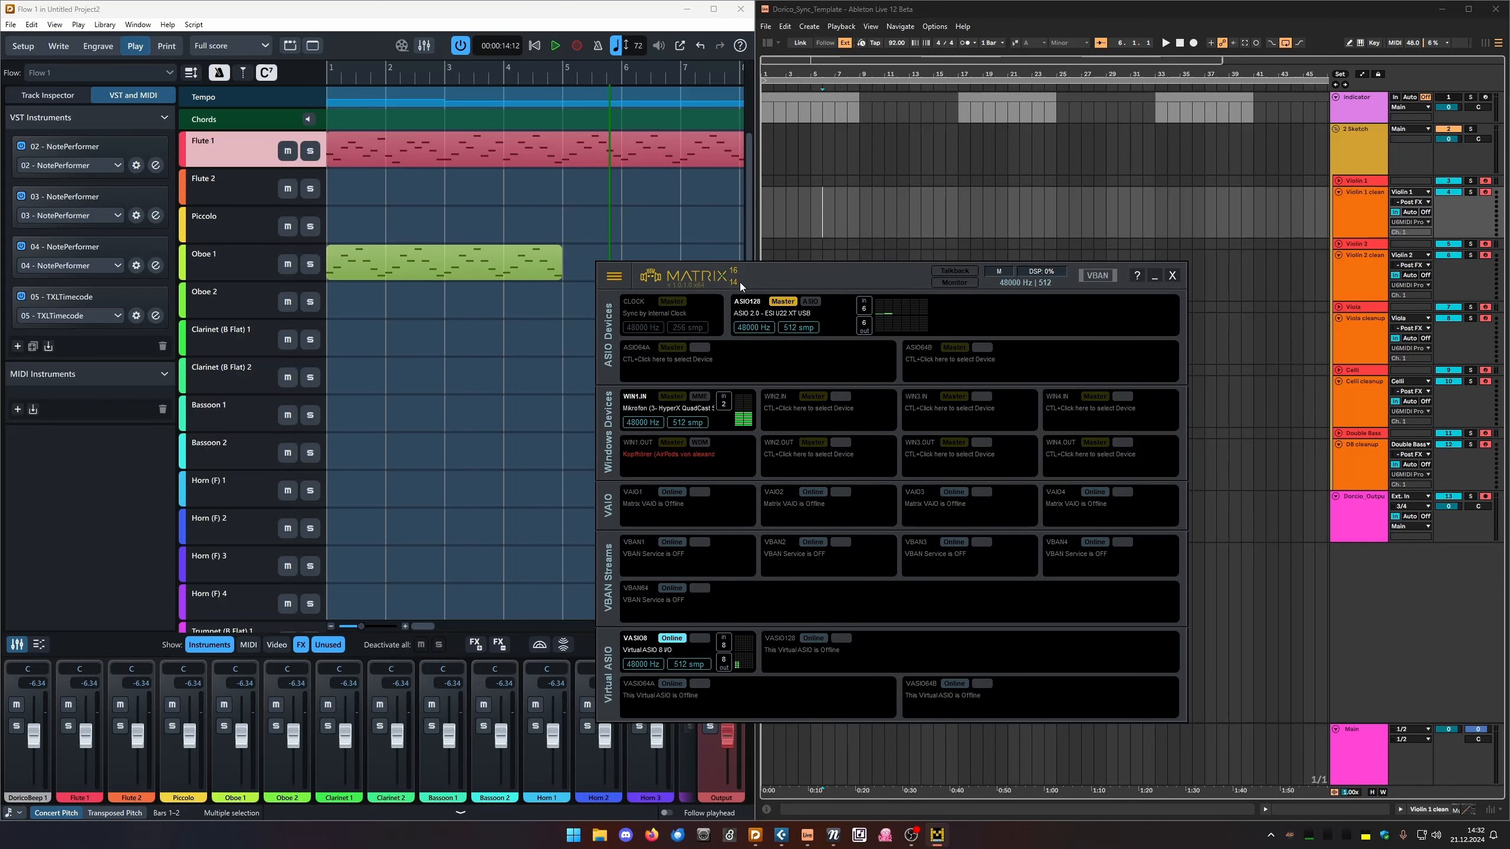
Examine the ASIO, Windows and virtual ASIO device slots in Matrix, then minimize its window.
drag(860, 274, 843, 266)
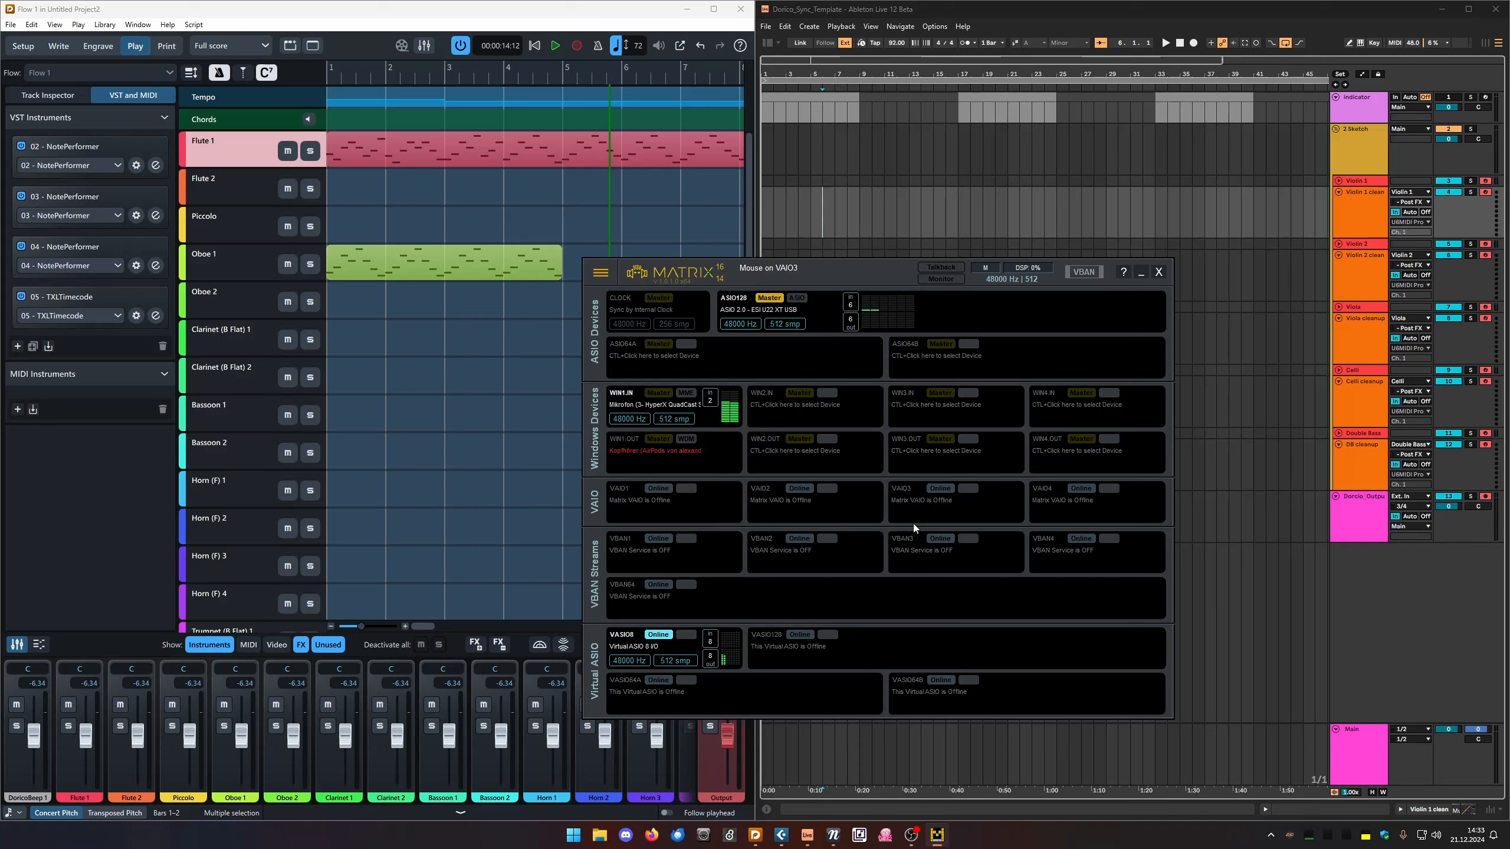
drag(830, 262, 779, 245)
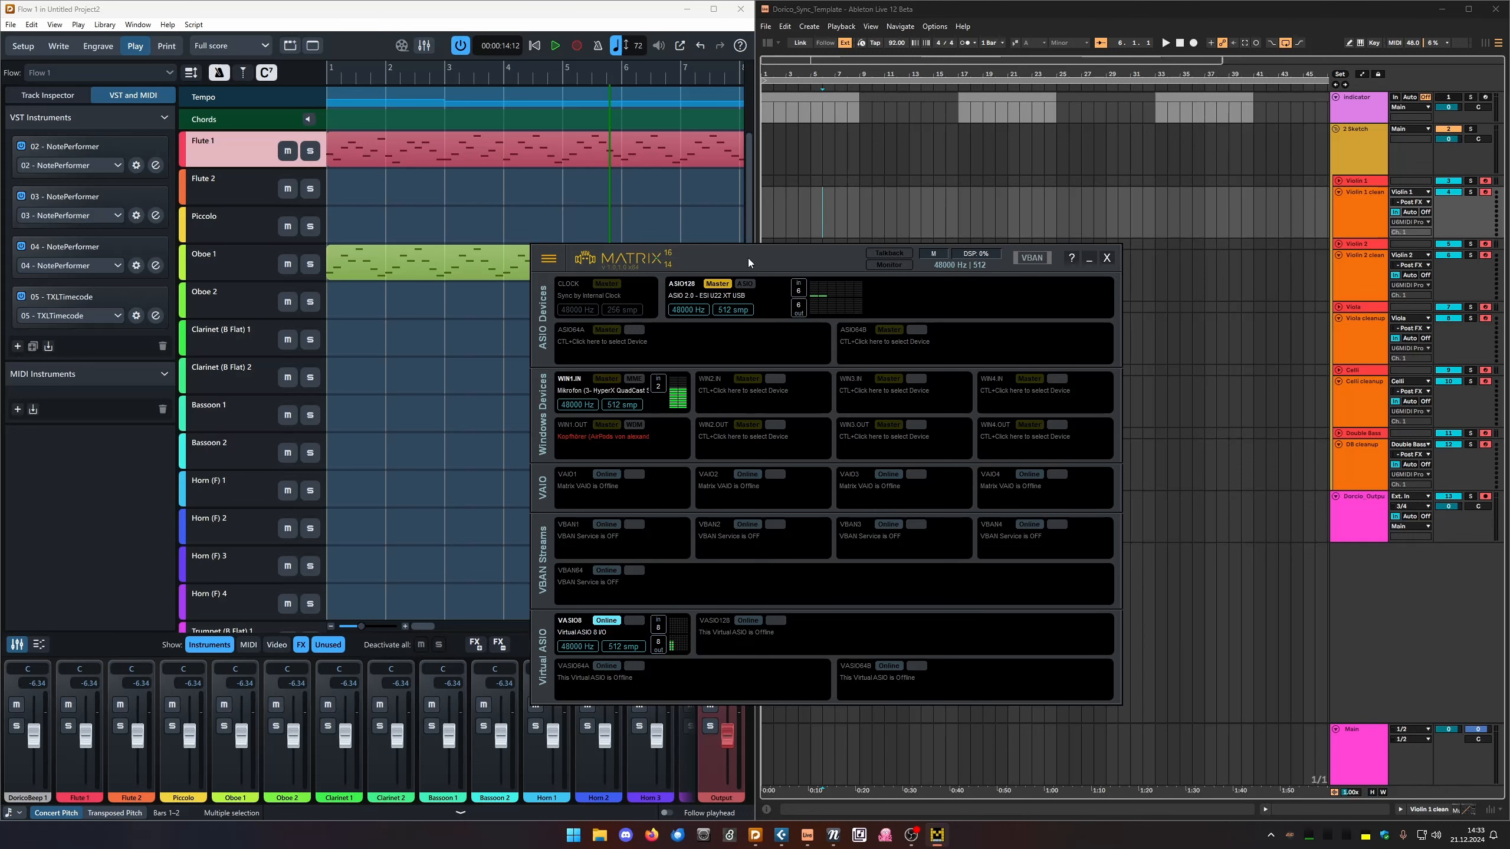
drag(748, 257, 776, 260)
drag(875, 260, 890, 251)
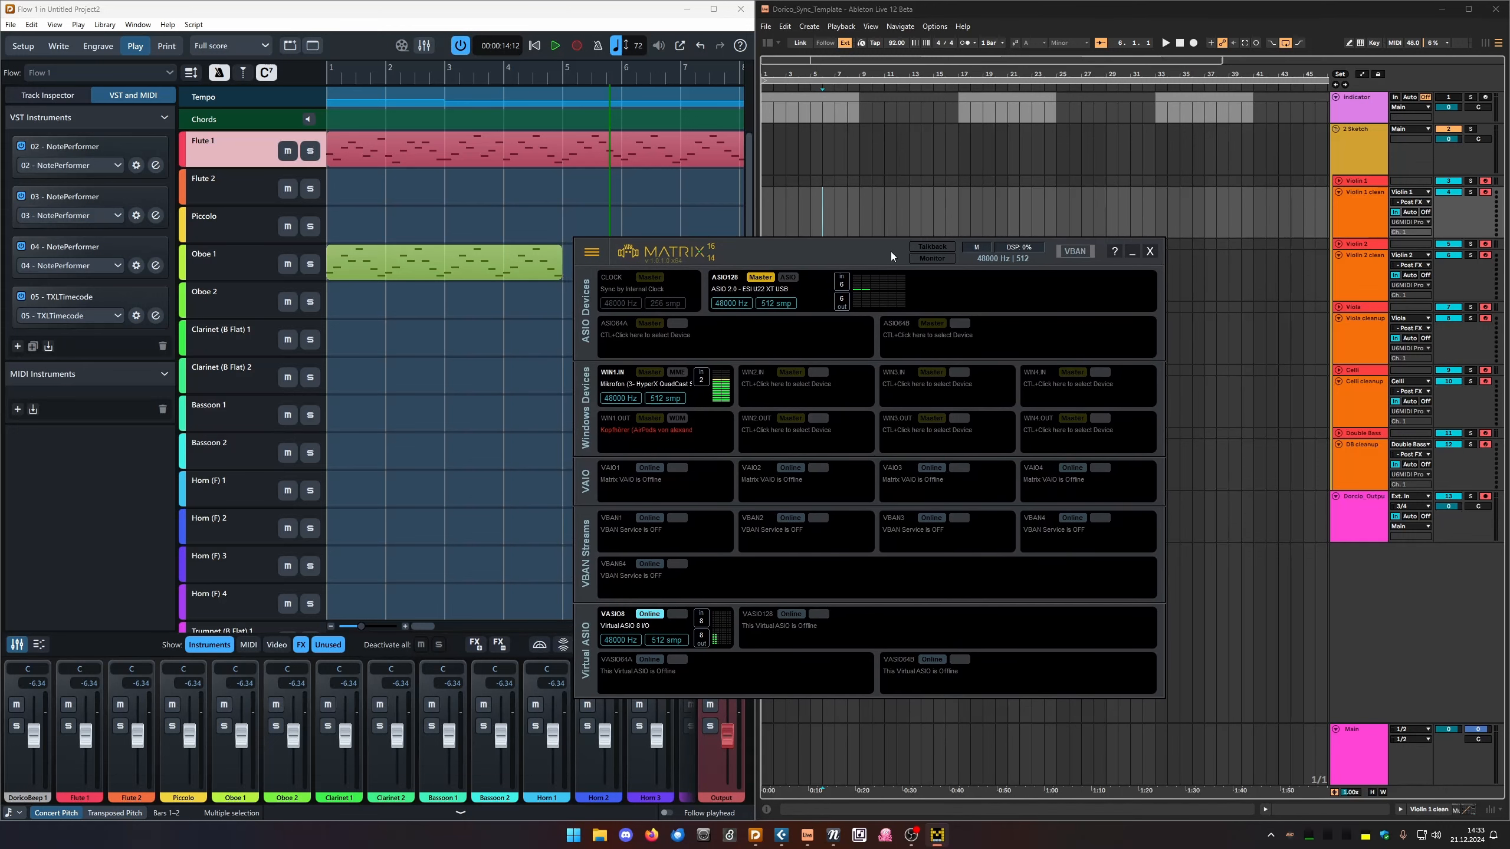
drag(763, 256, 681, 211)
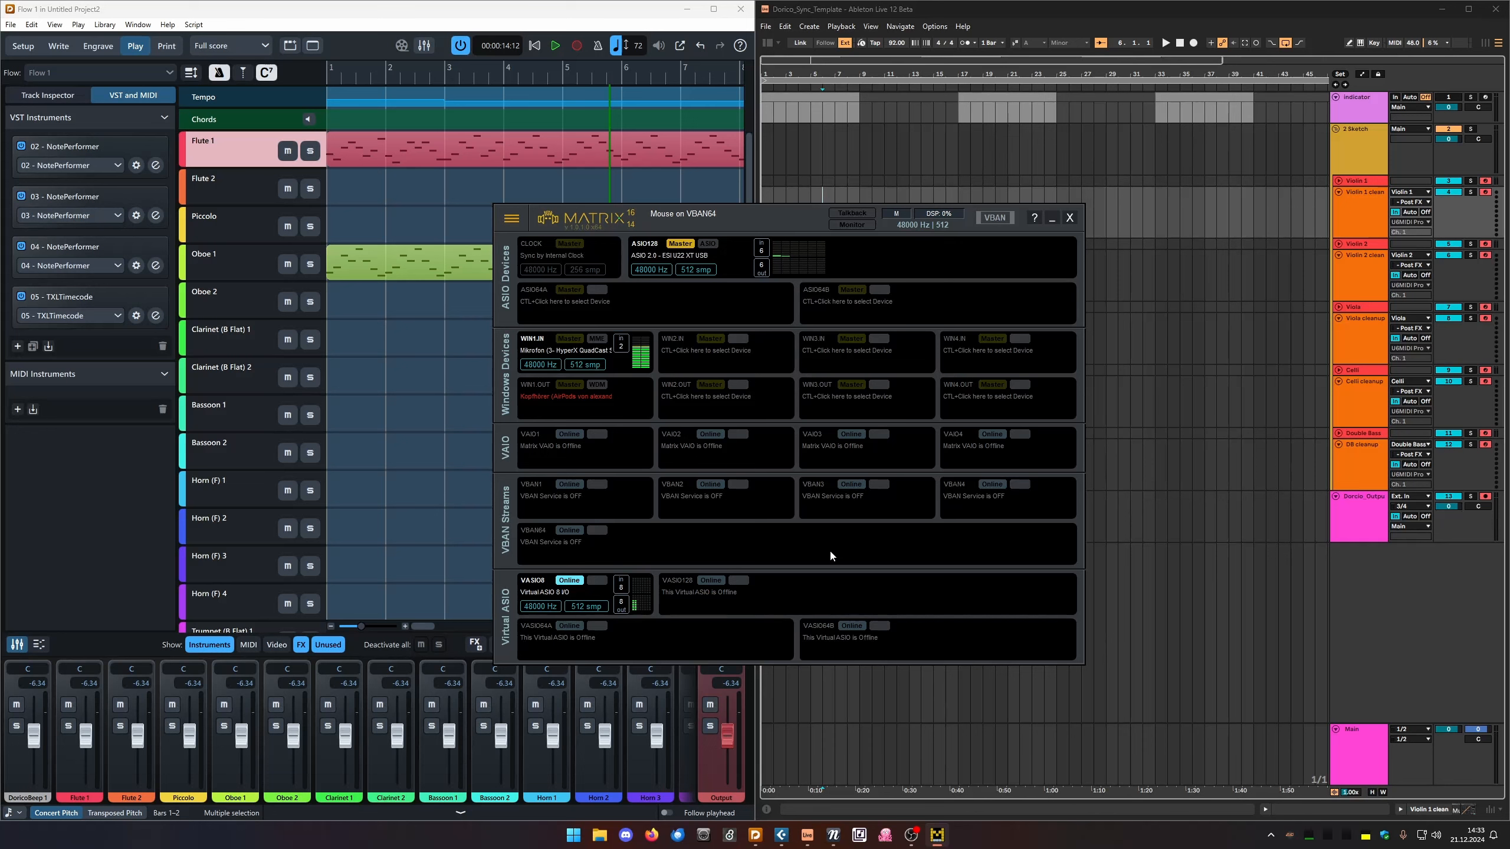
drag(788, 210, 712, 192)
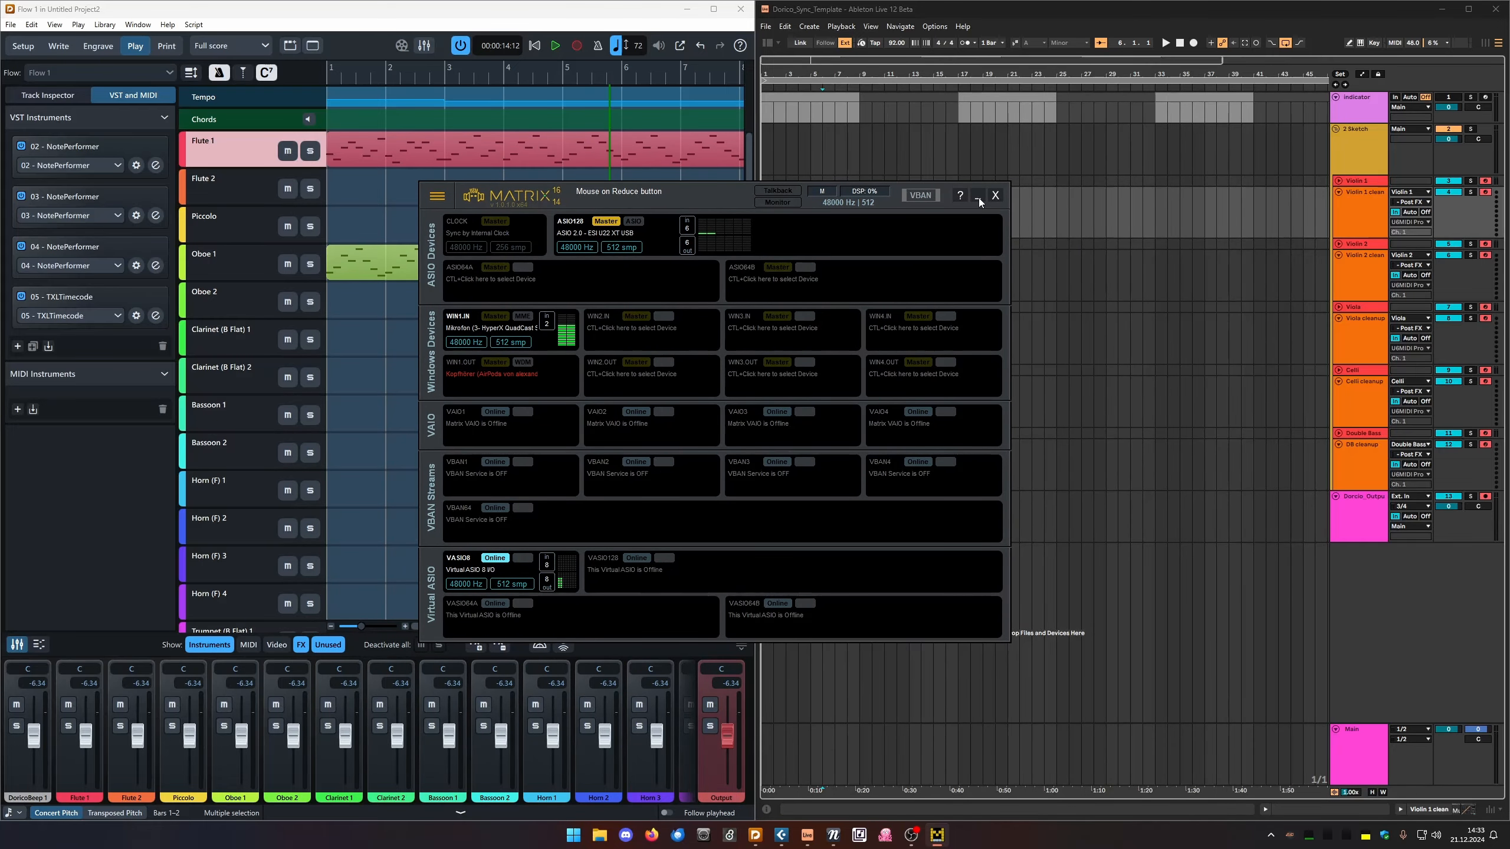
drag(726, 198, 714, 240)
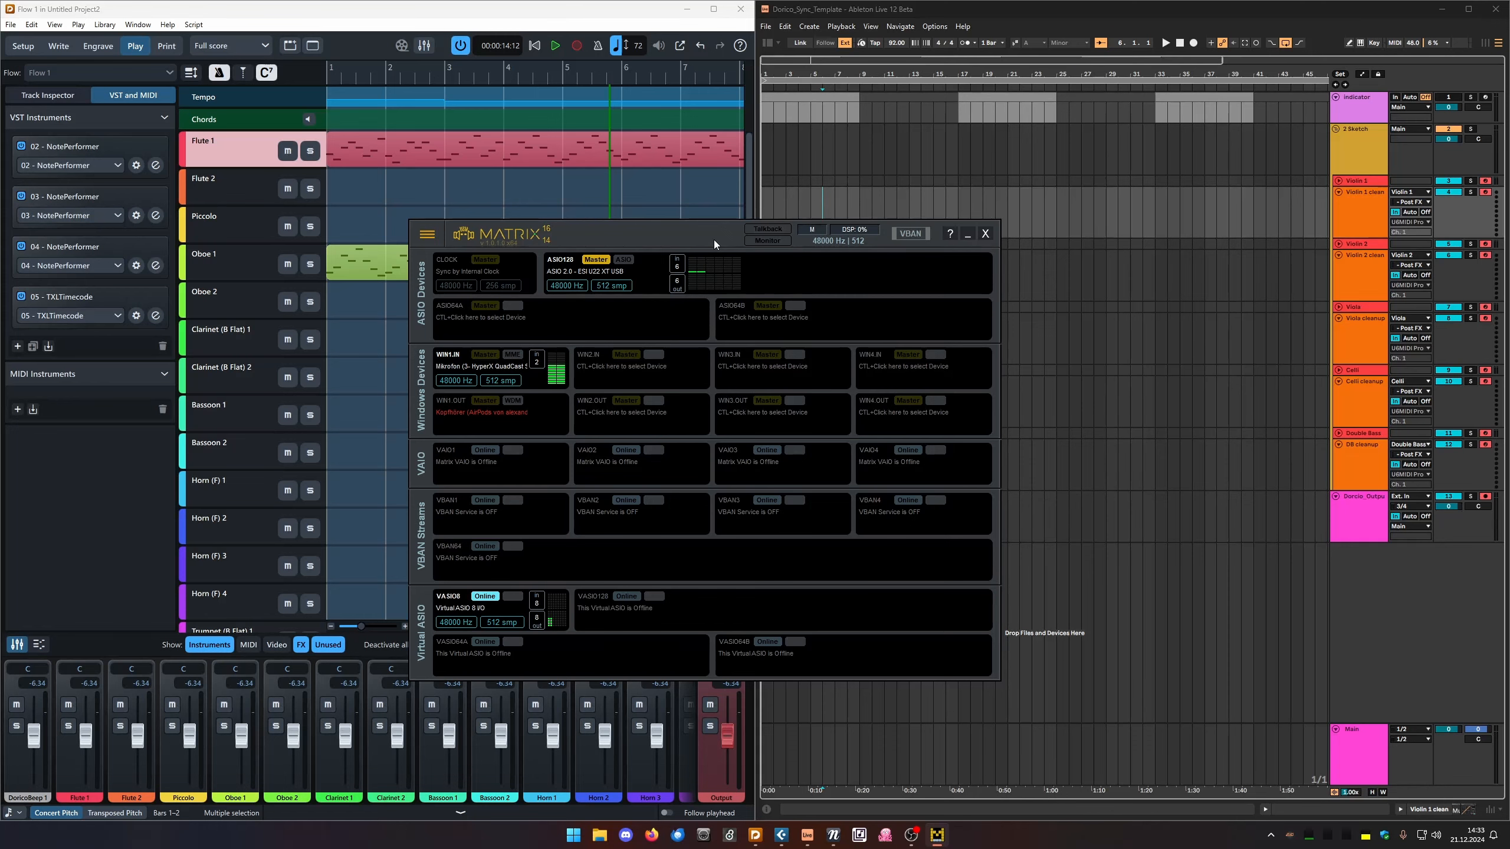
drag(714, 240, 717, 215)
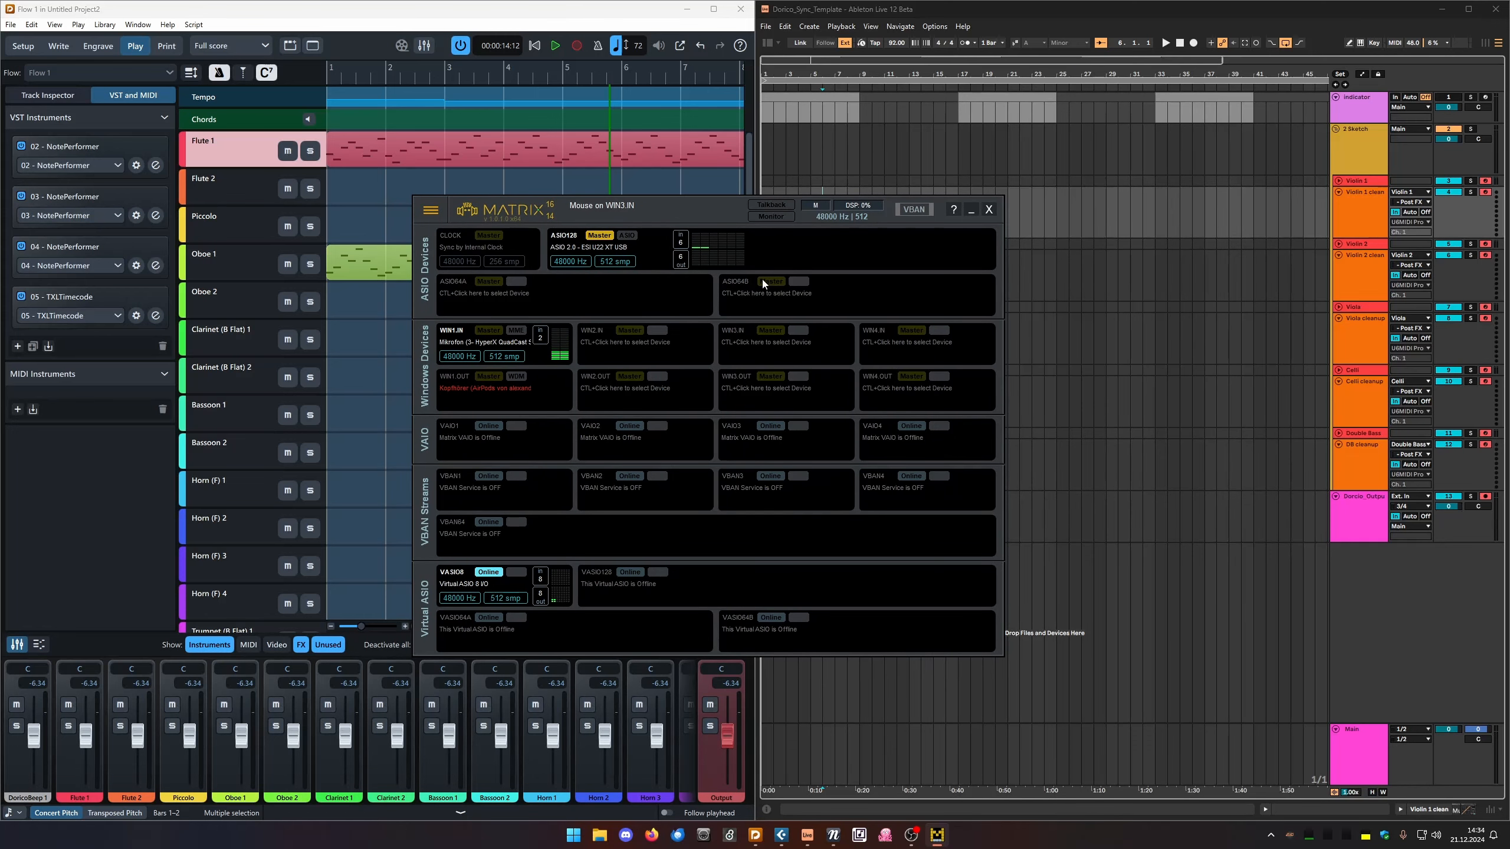
drag(652, 221, 663, 220)
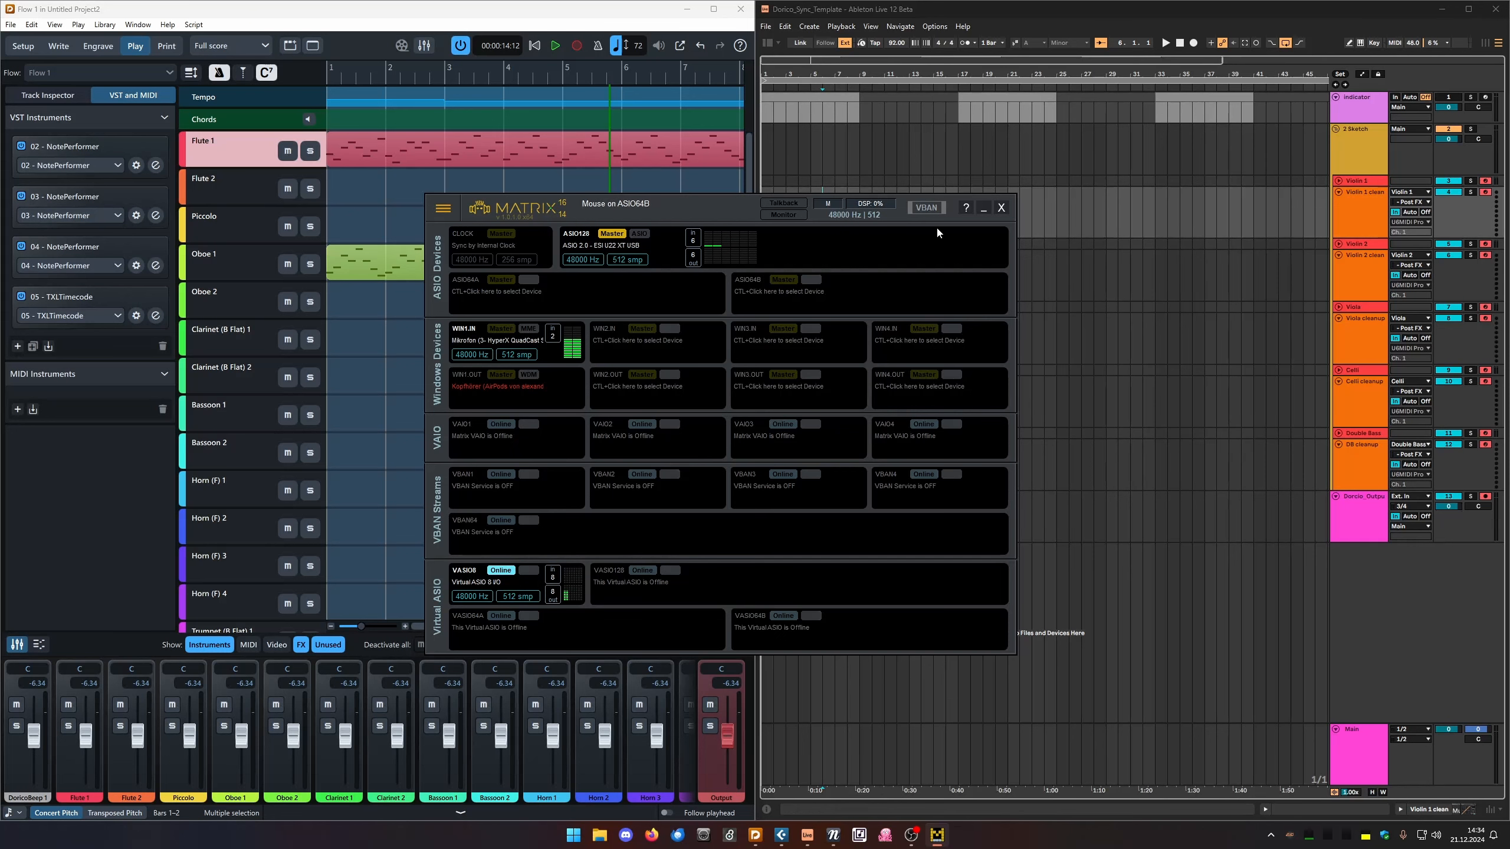
click(985, 209)
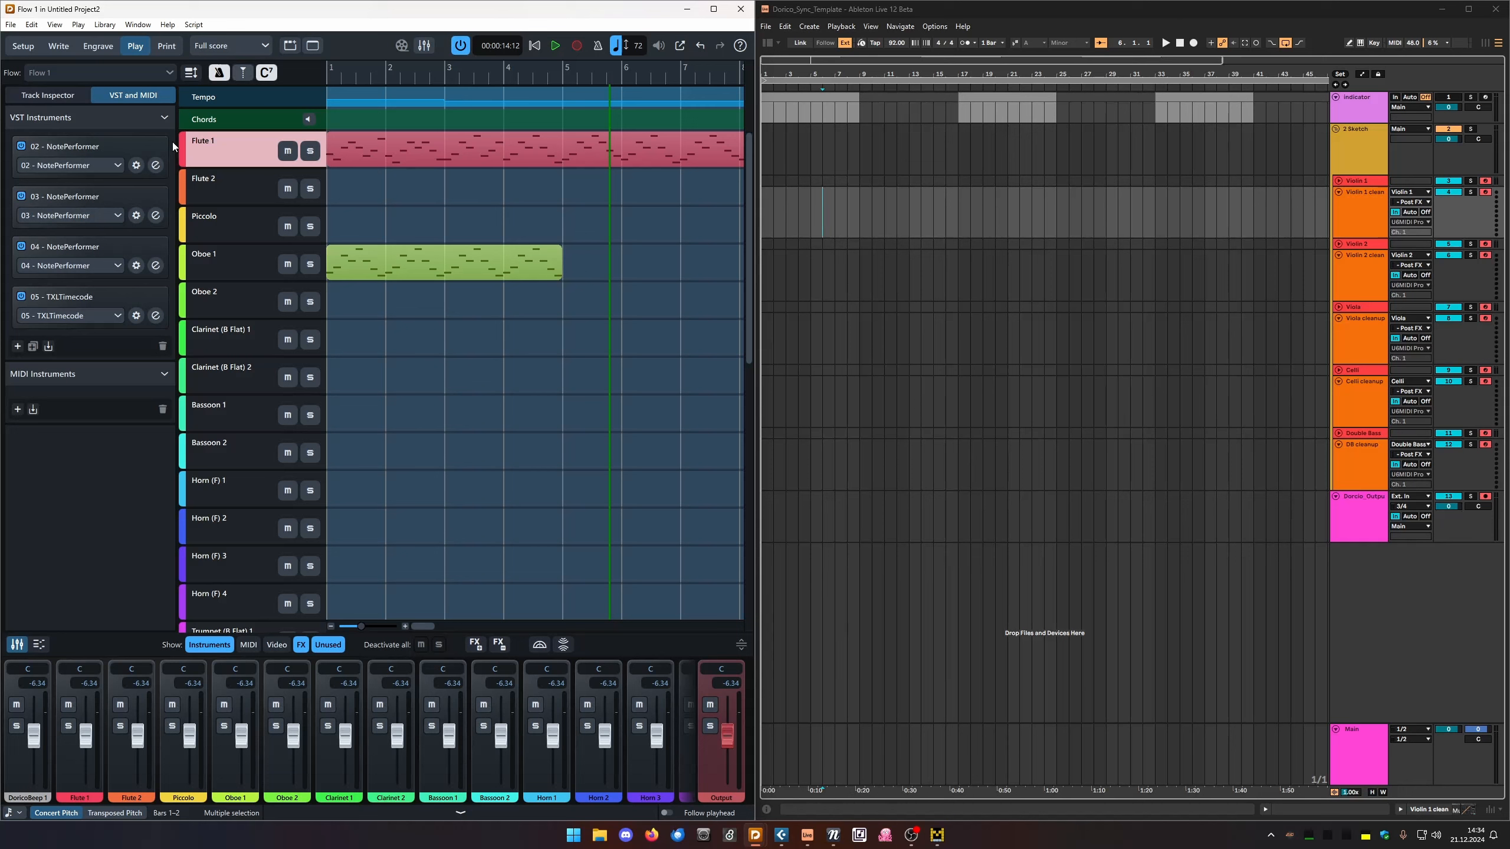
click(32, 24)
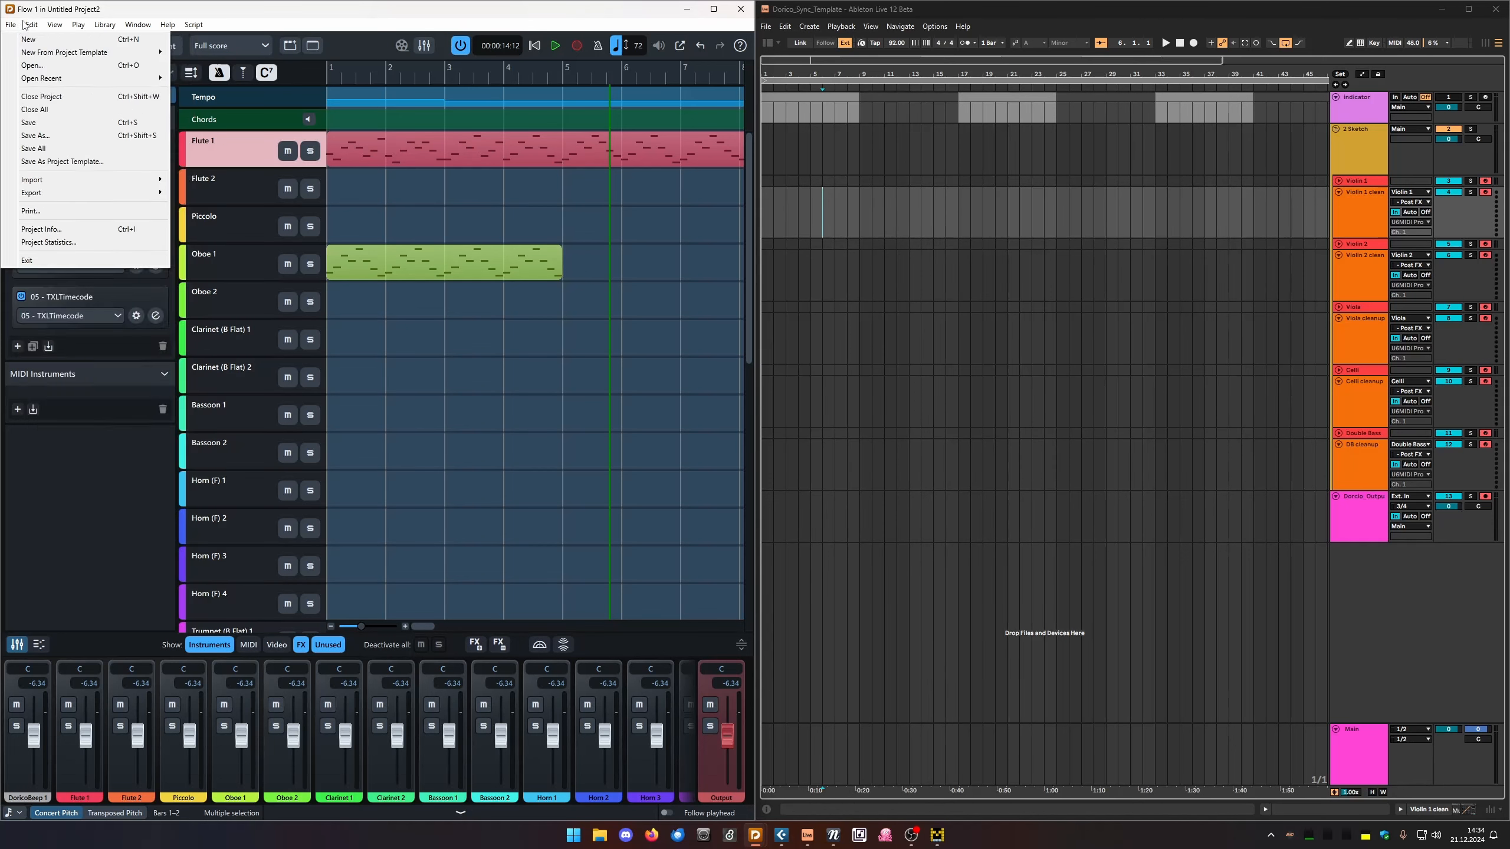
click(24, 26)
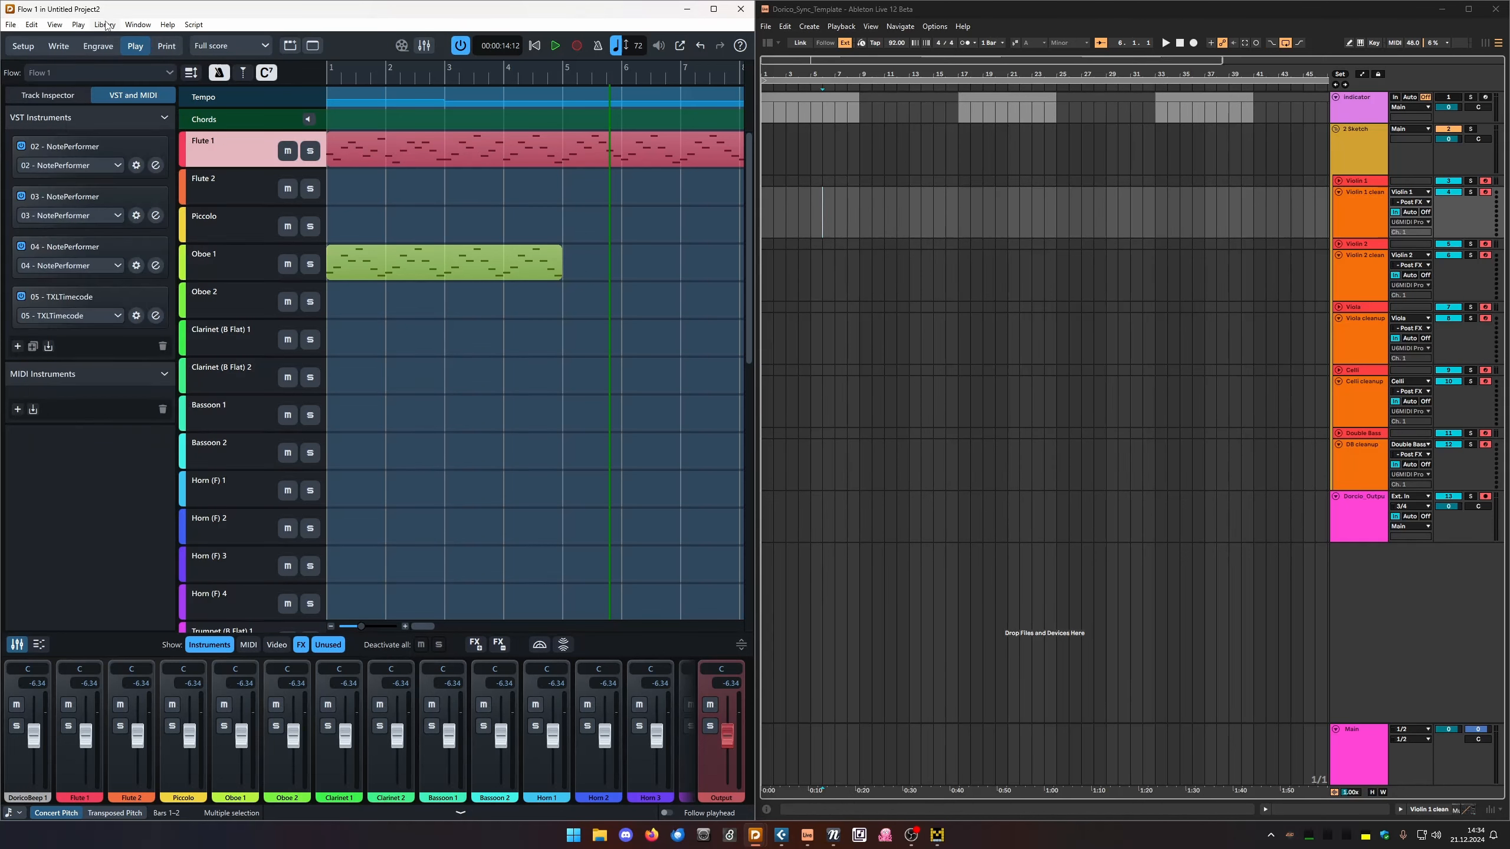
click(31, 25)
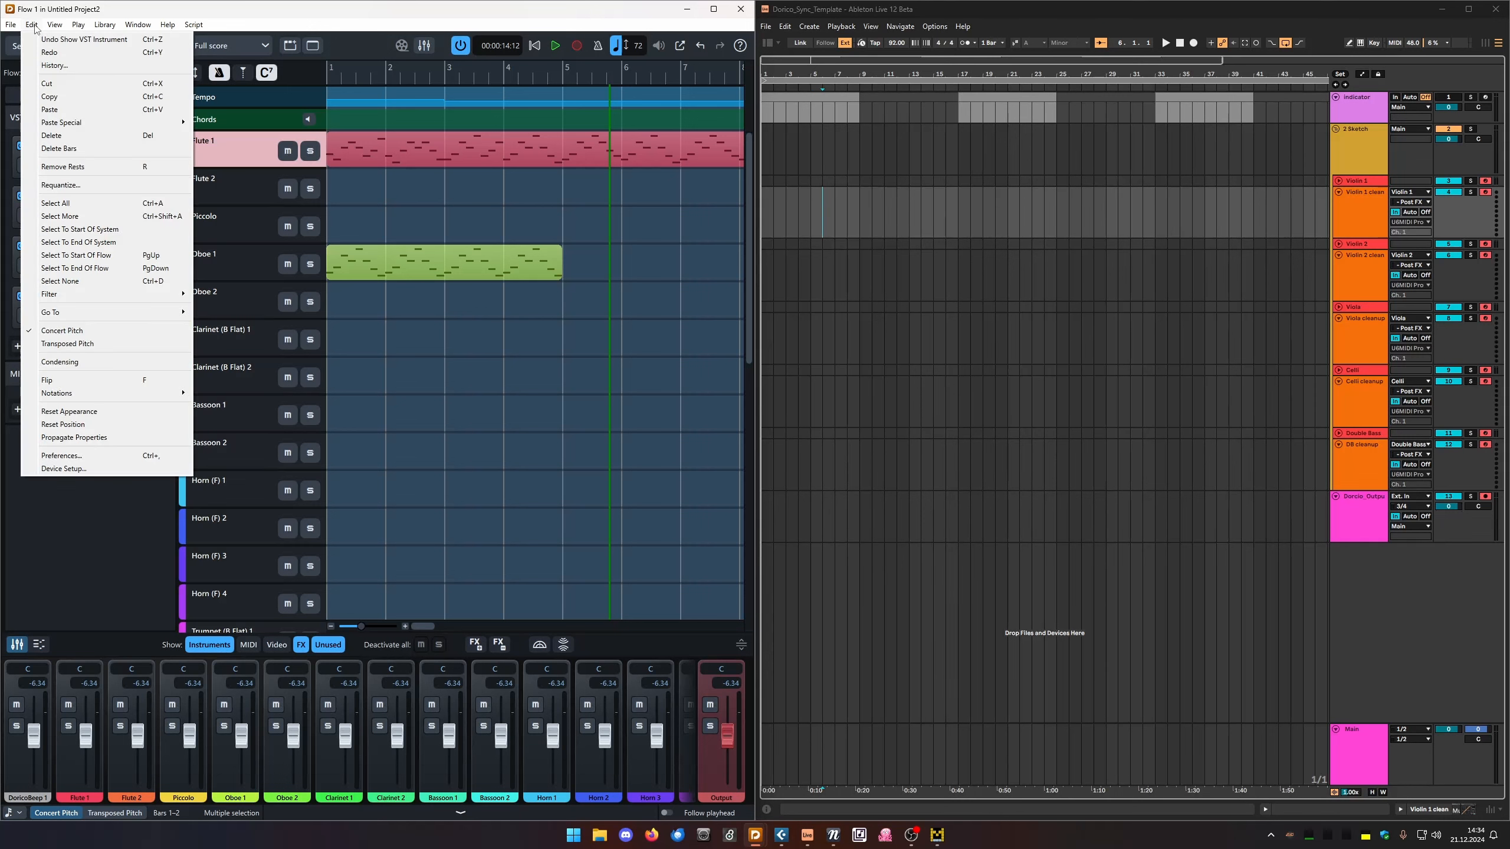
click(31, 26)
Restore the NotePerformer Playback Engines window, review the staves and mix assignments of the loaded BBCSO Core instruments, and minimize it.
click(833, 835)
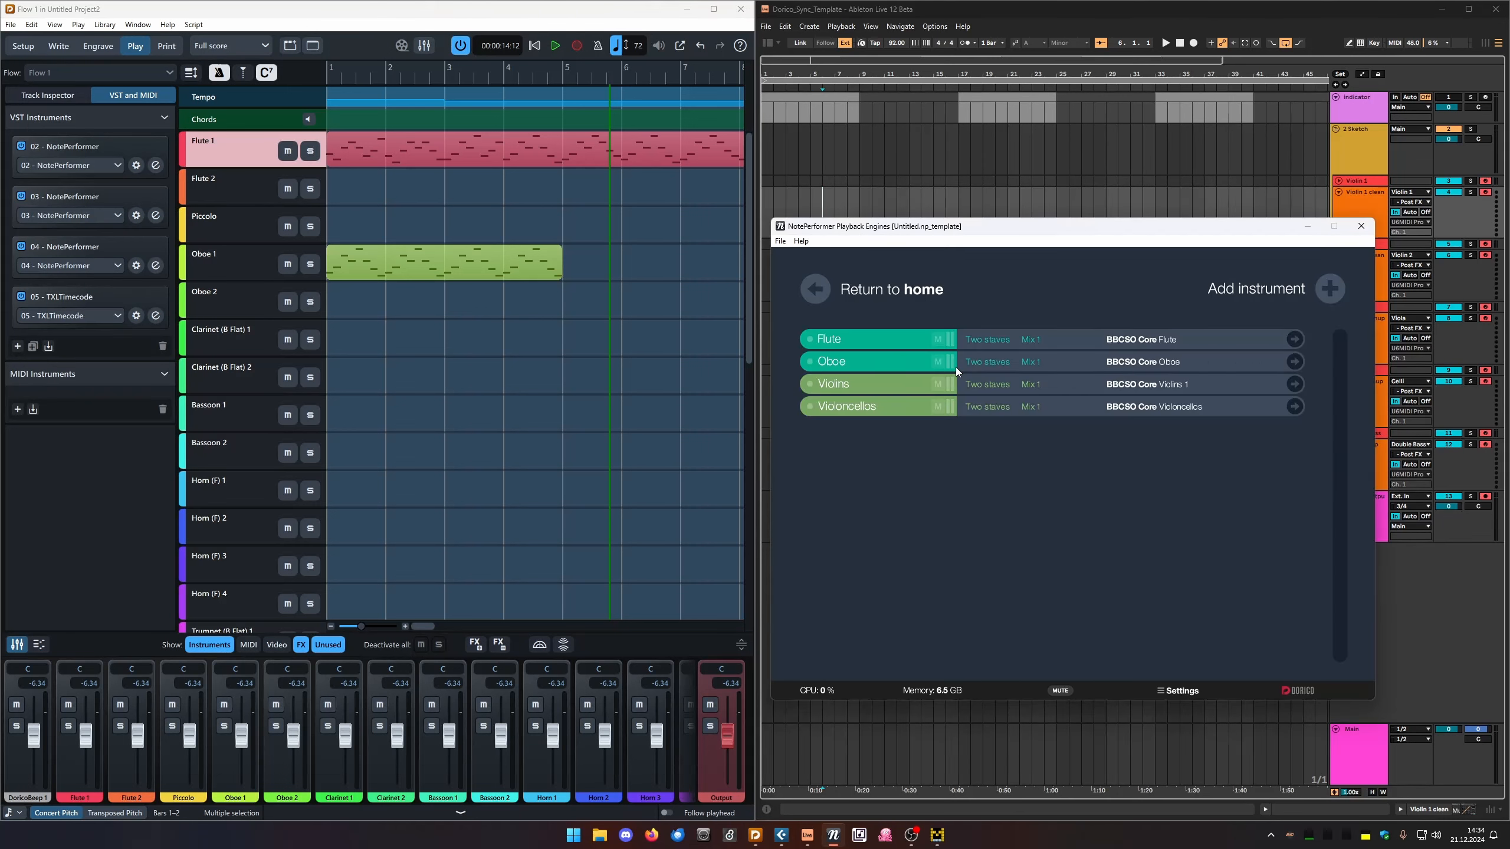
click(1004, 364)
click(1009, 403)
click(984, 384)
click(991, 420)
click(992, 408)
click(990, 443)
click(988, 339)
click(992, 375)
click(1307, 227)
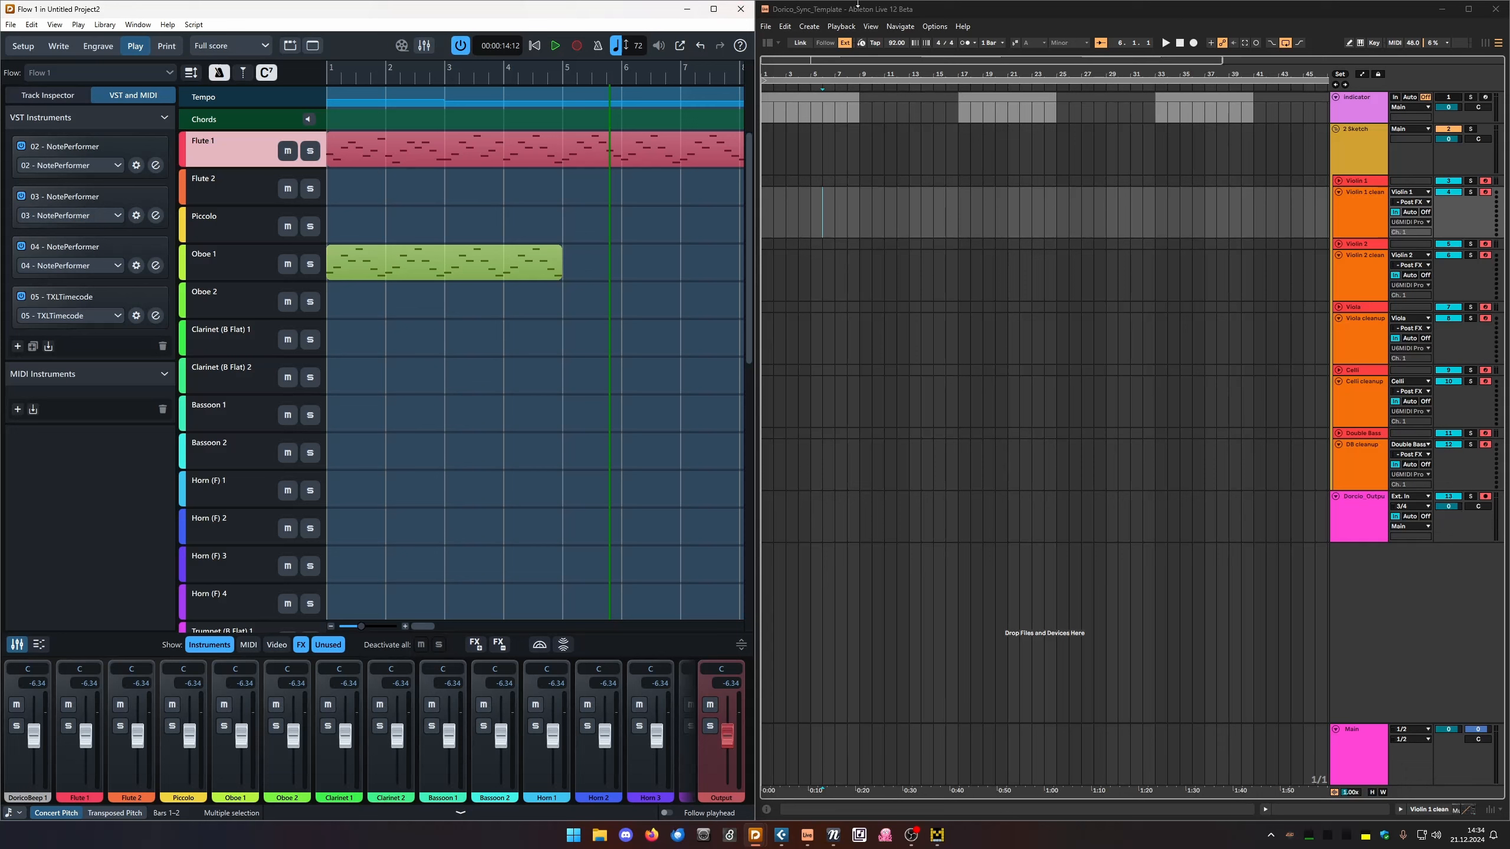
Play the flow from its beginning in Dorico to check that Ableton Live follows, and stop playback after the last notes.
click(538, 47)
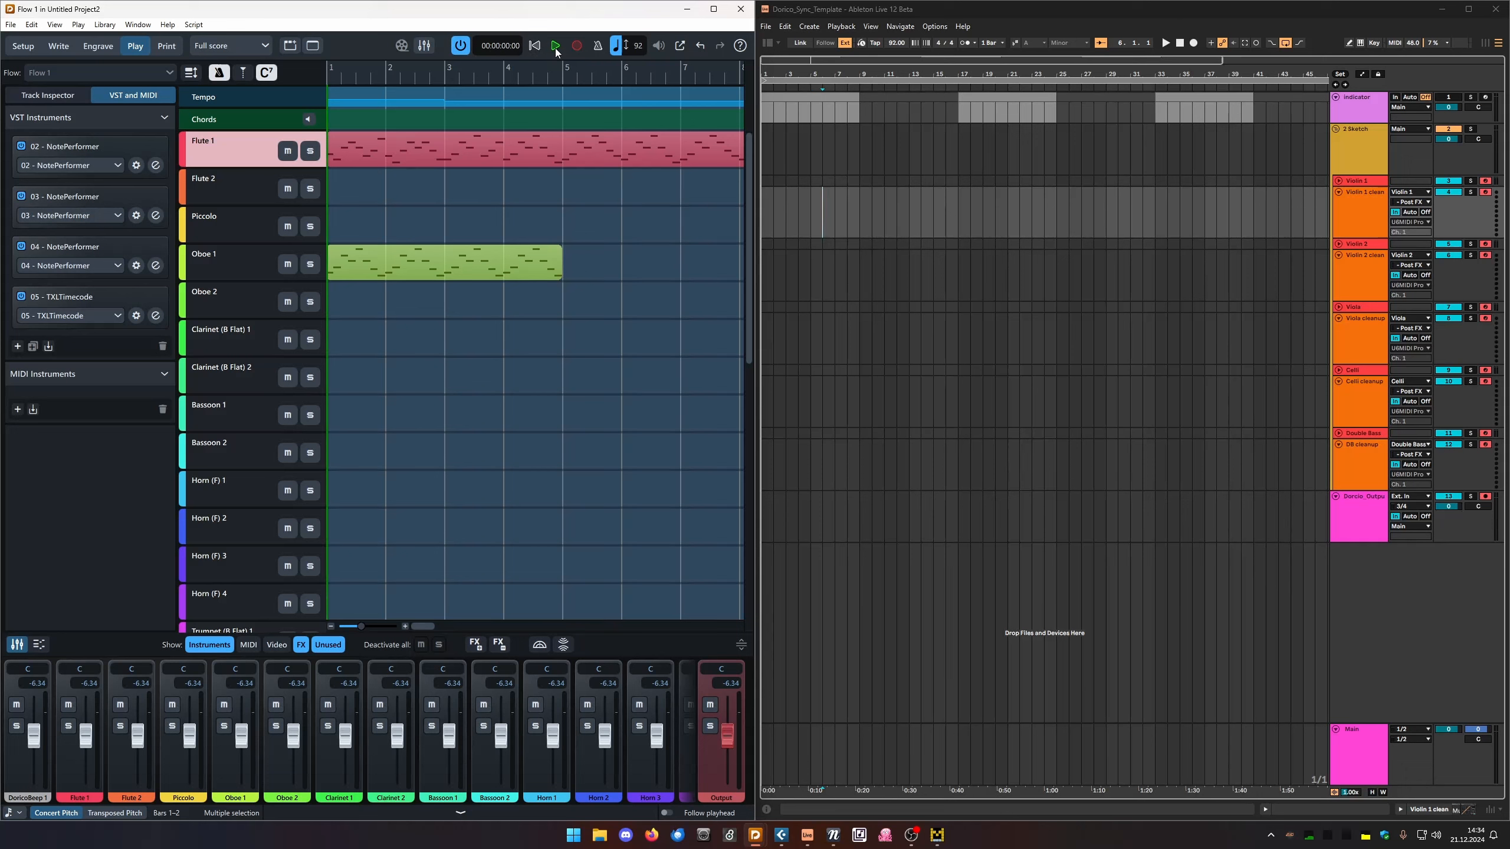
click(556, 47)
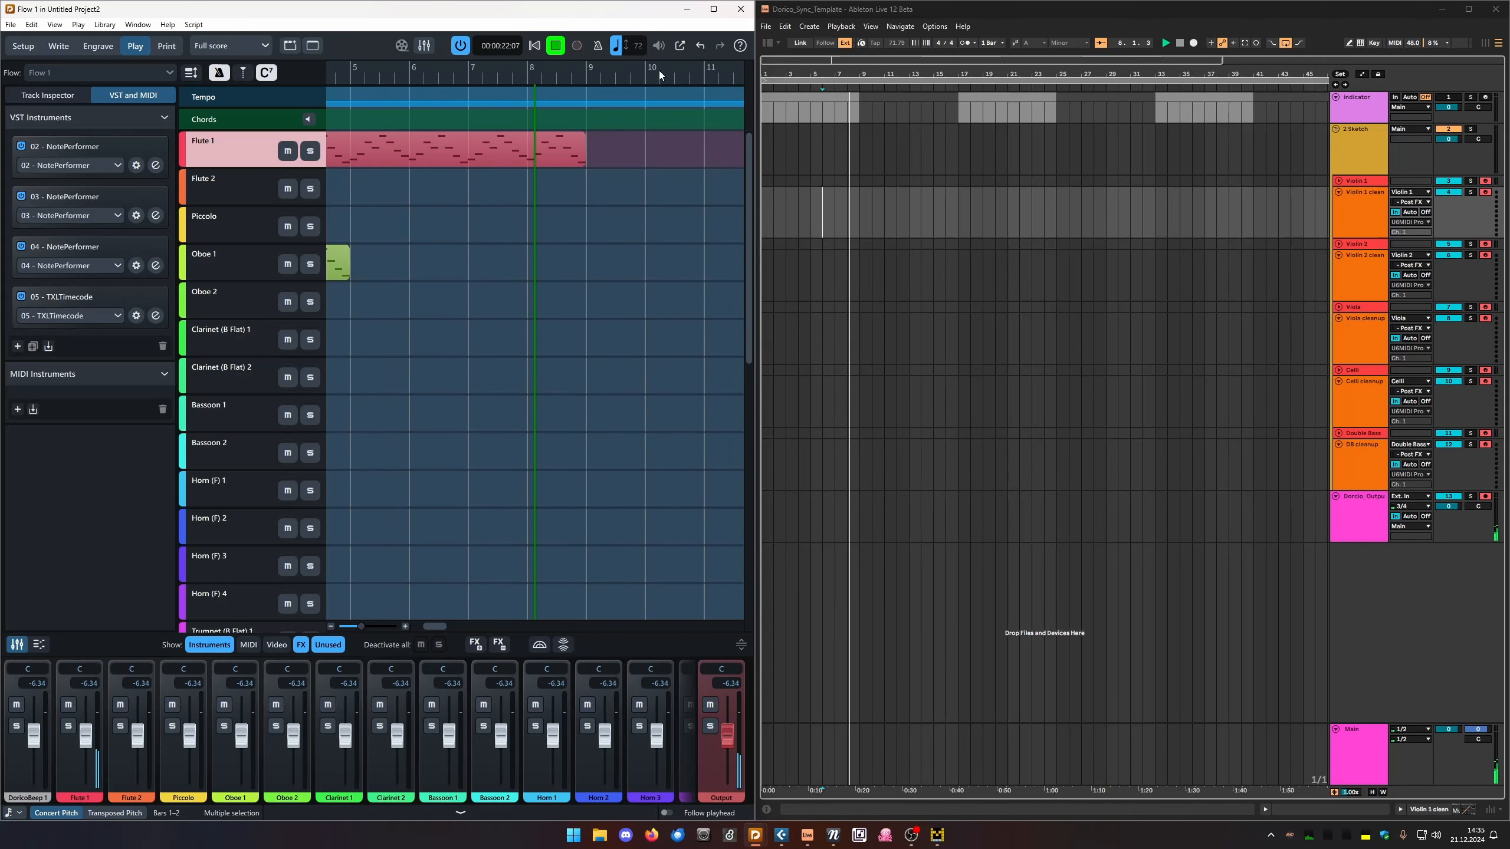
click(555, 47)
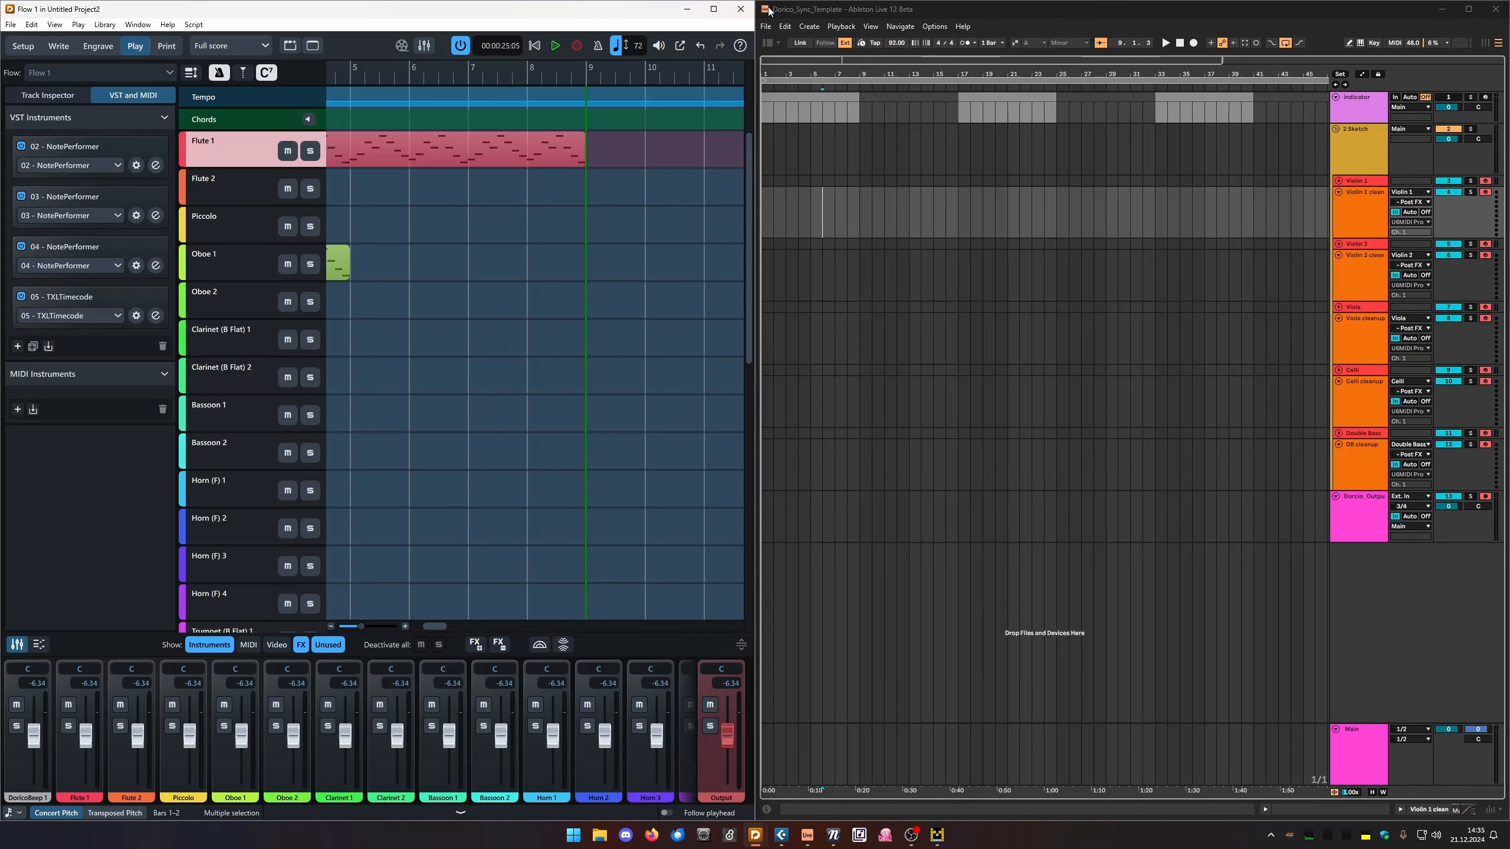
Widen the Ableton Live window to inspect the arrangement, zoom in on its timeline, and fit the window back beside Dorico.
drag(800, 9, 628, 8)
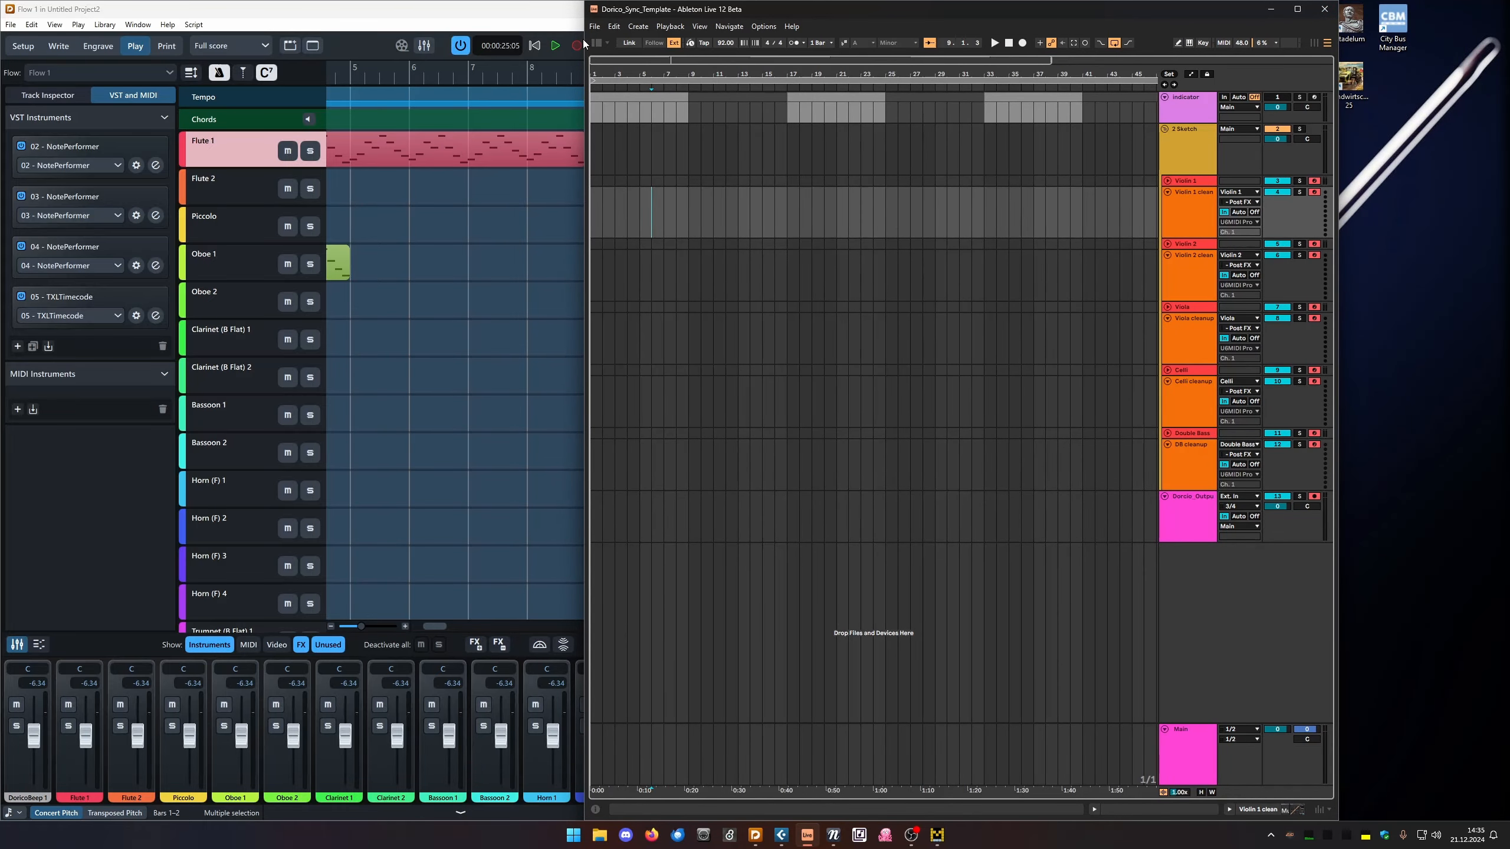
drag(584, 39, 220, 61)
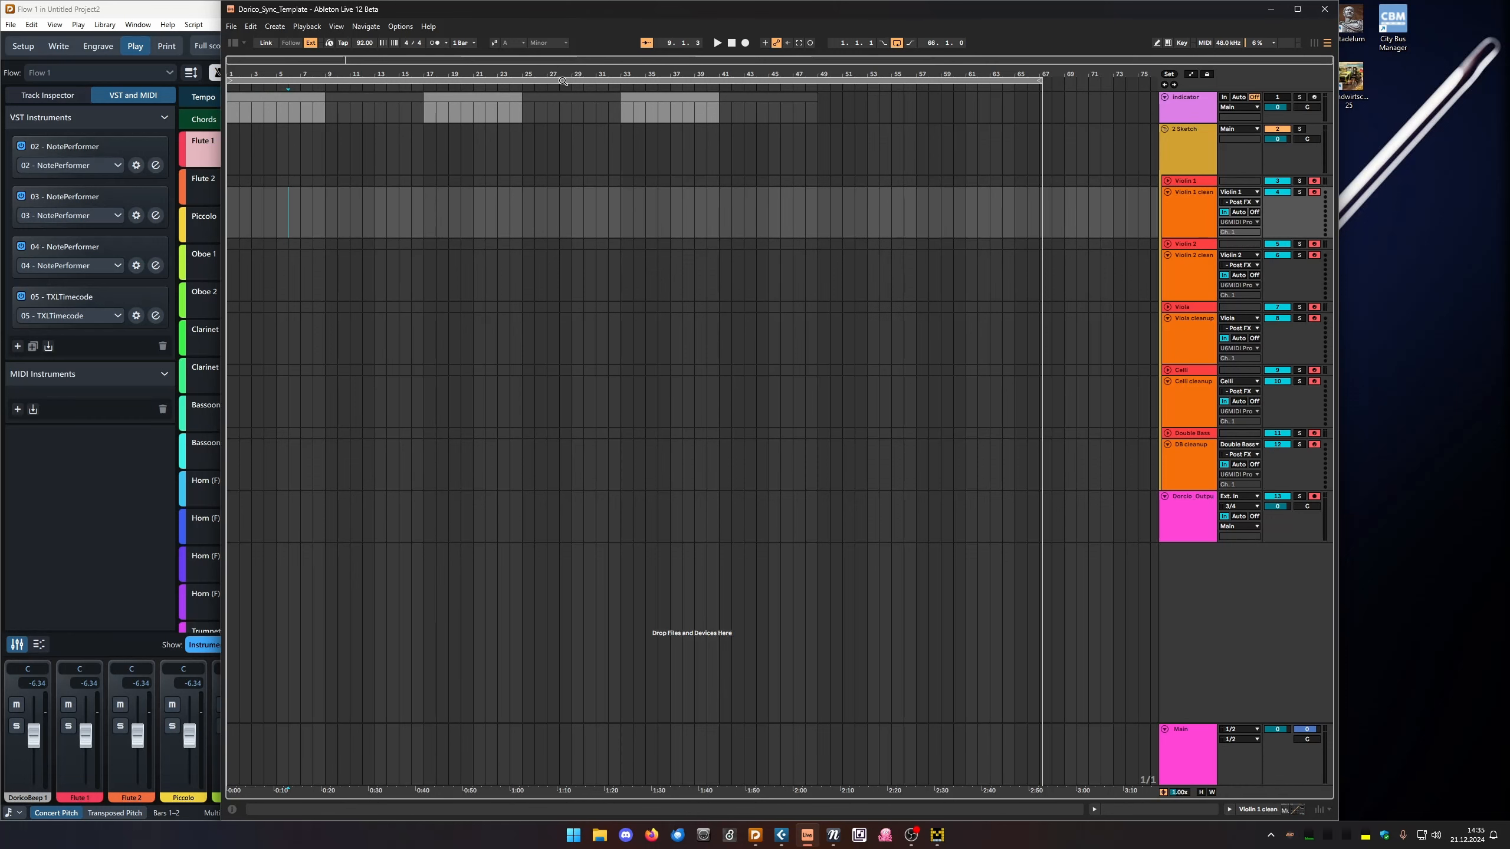
drag(288, 76, 288, 179)
drag(597, 76, 581, 3)
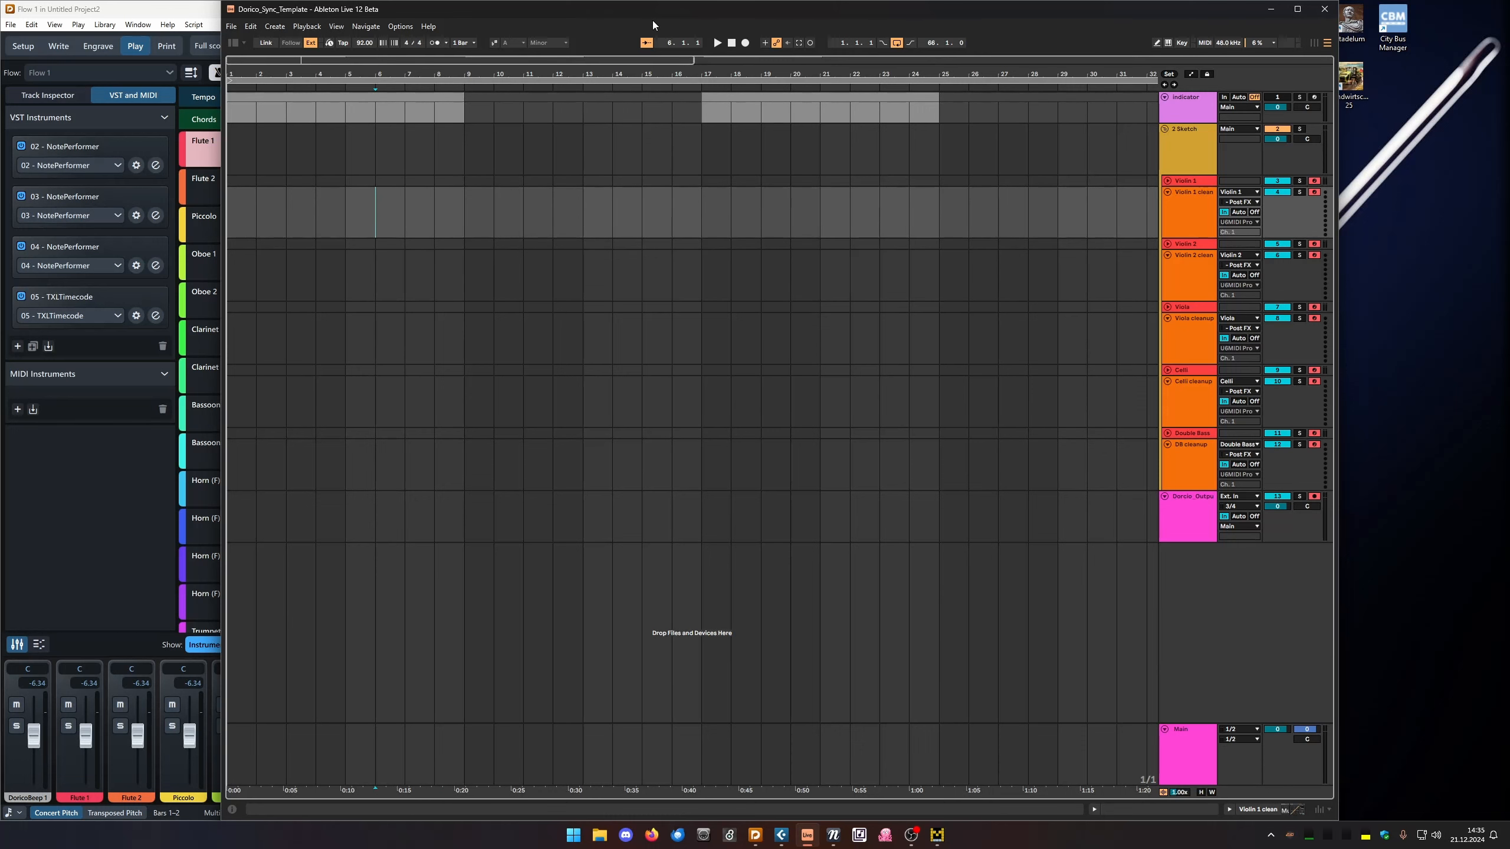
drag(650, 12, 830, 13)
drag(416, 9, 805, 29)
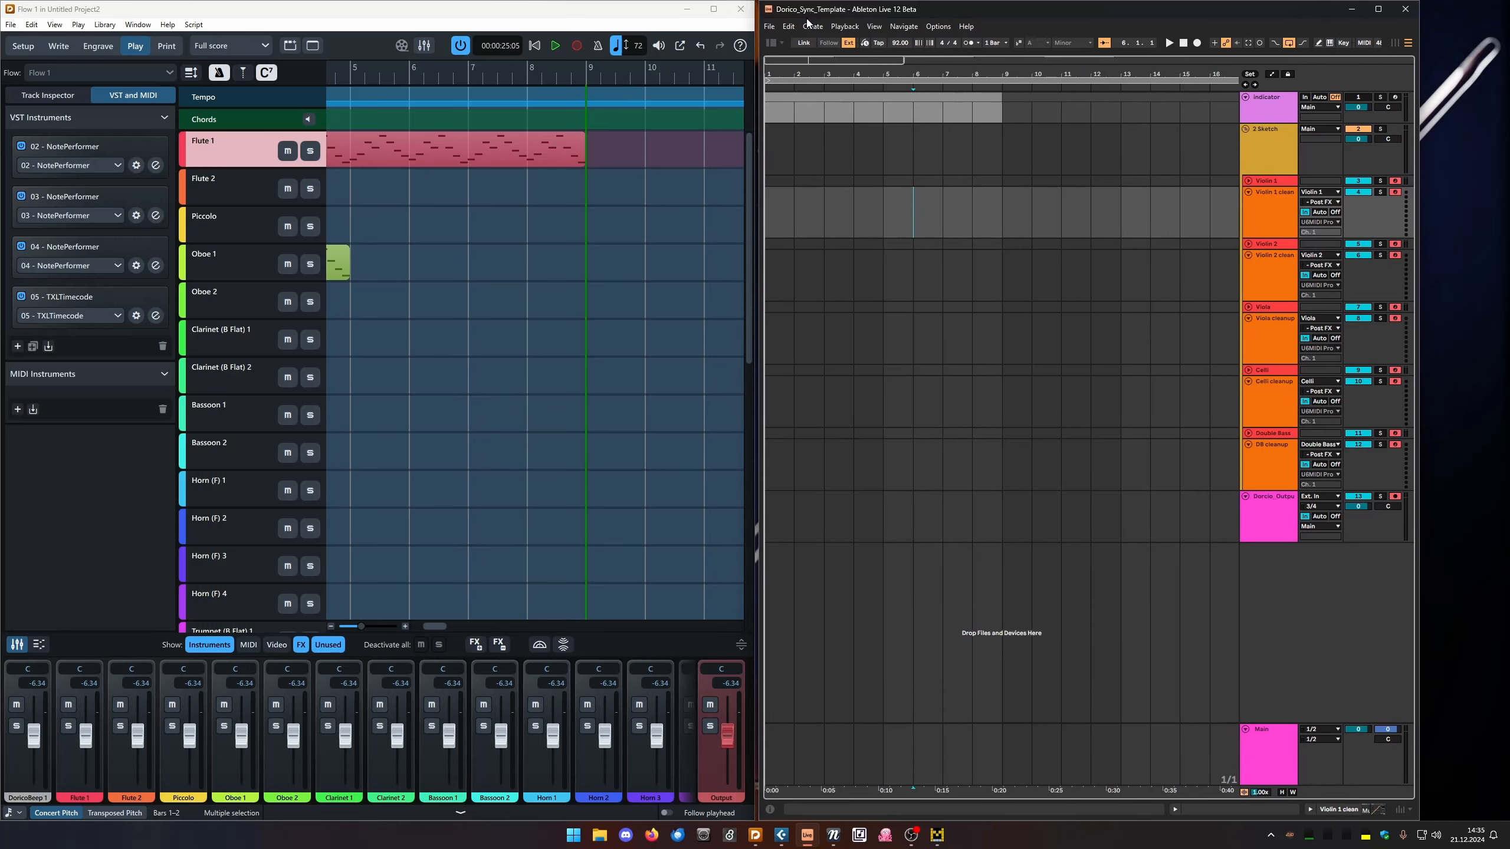
drag(1418, 61, 1503, 56)
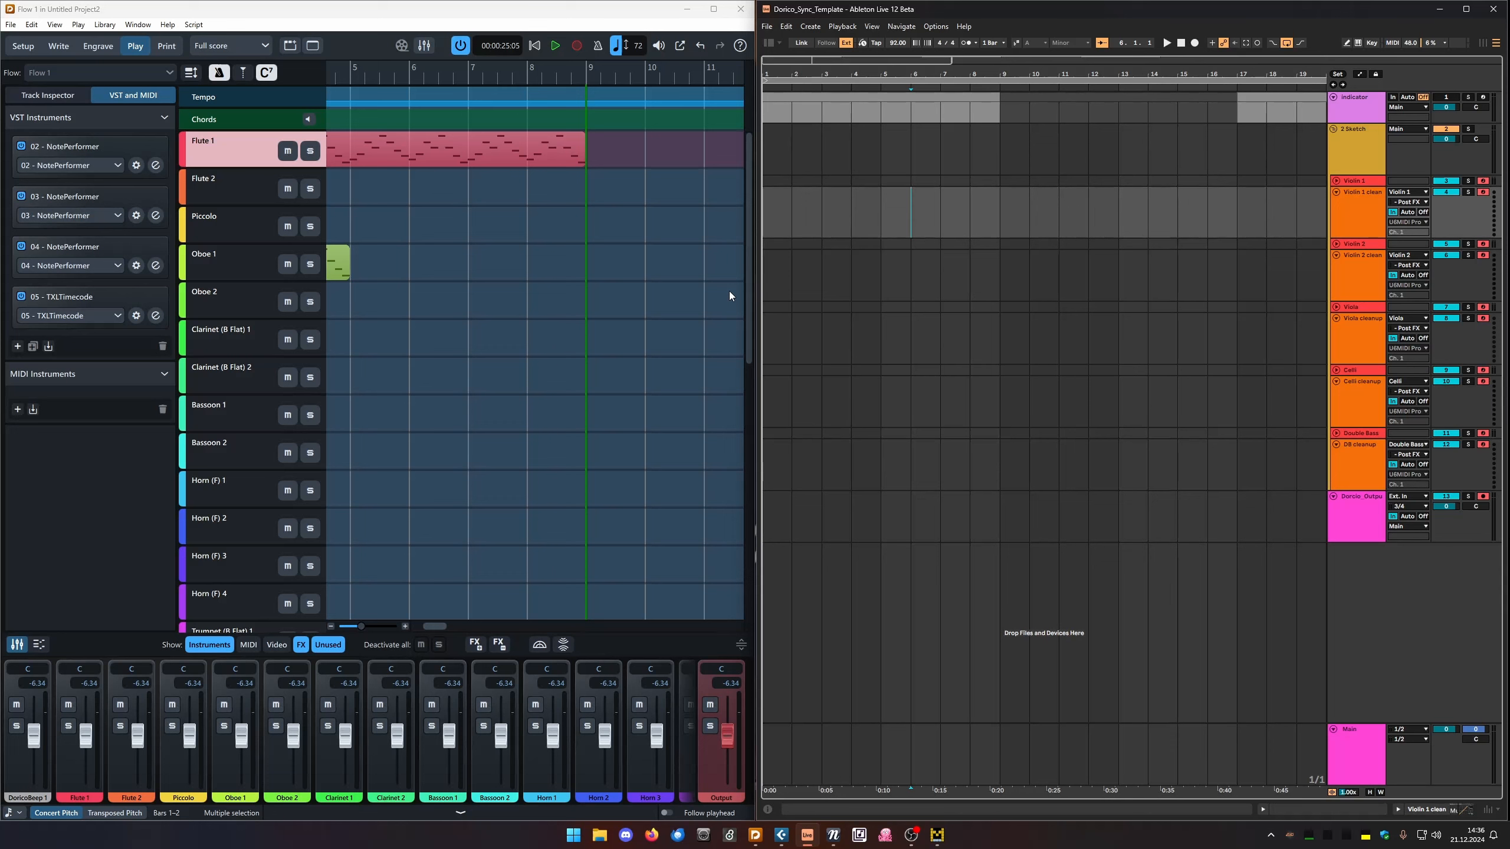
Open the TXLTimecode instrument's window, examine its MTC output port in relation to Ableton Live, and dismiss it.
mouse_move(781, 842)
click(42, 365)
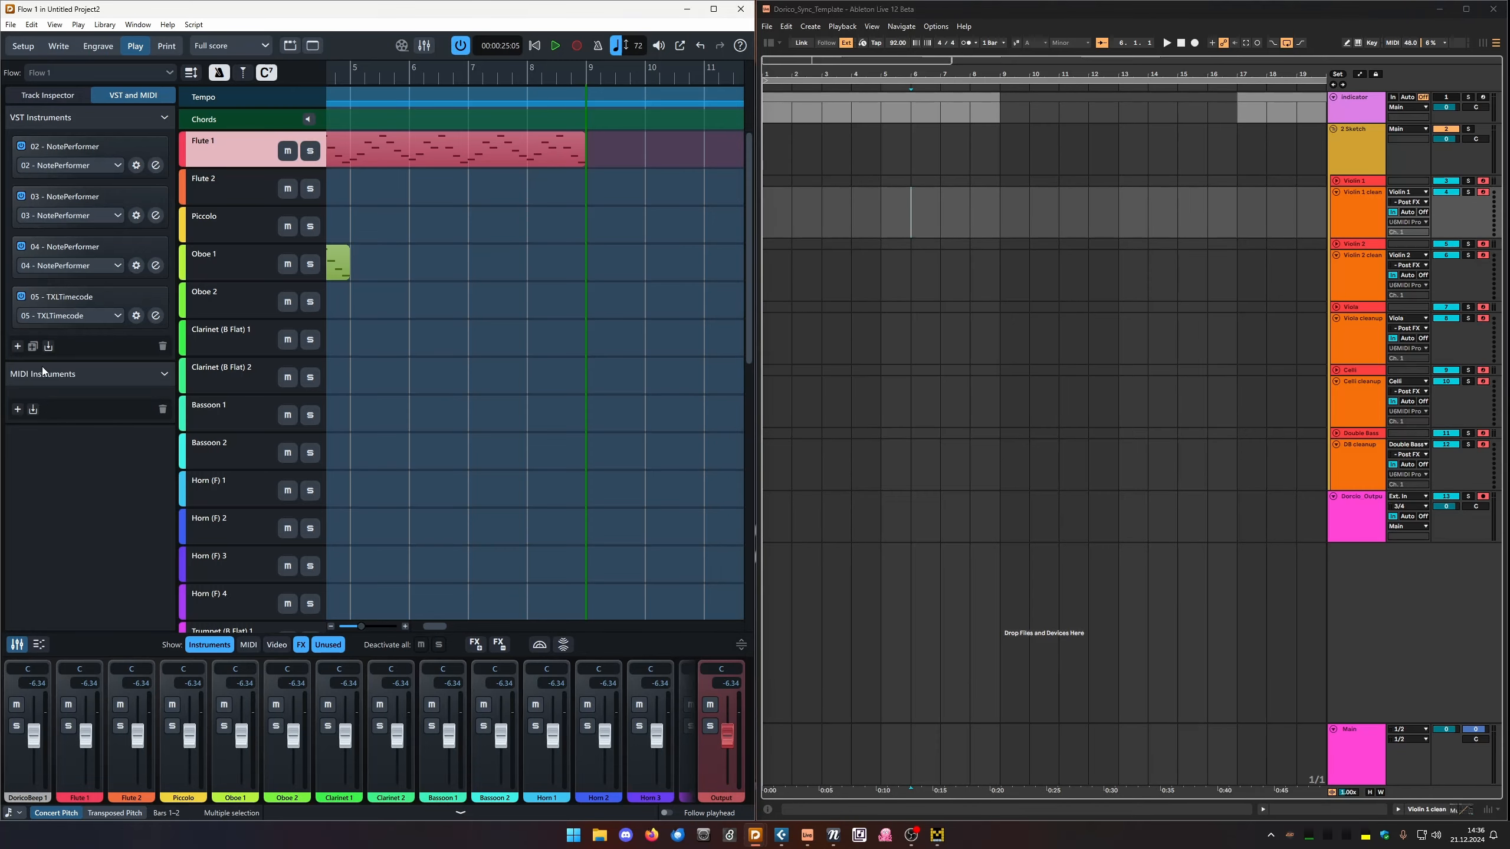
double_click(160, 323)
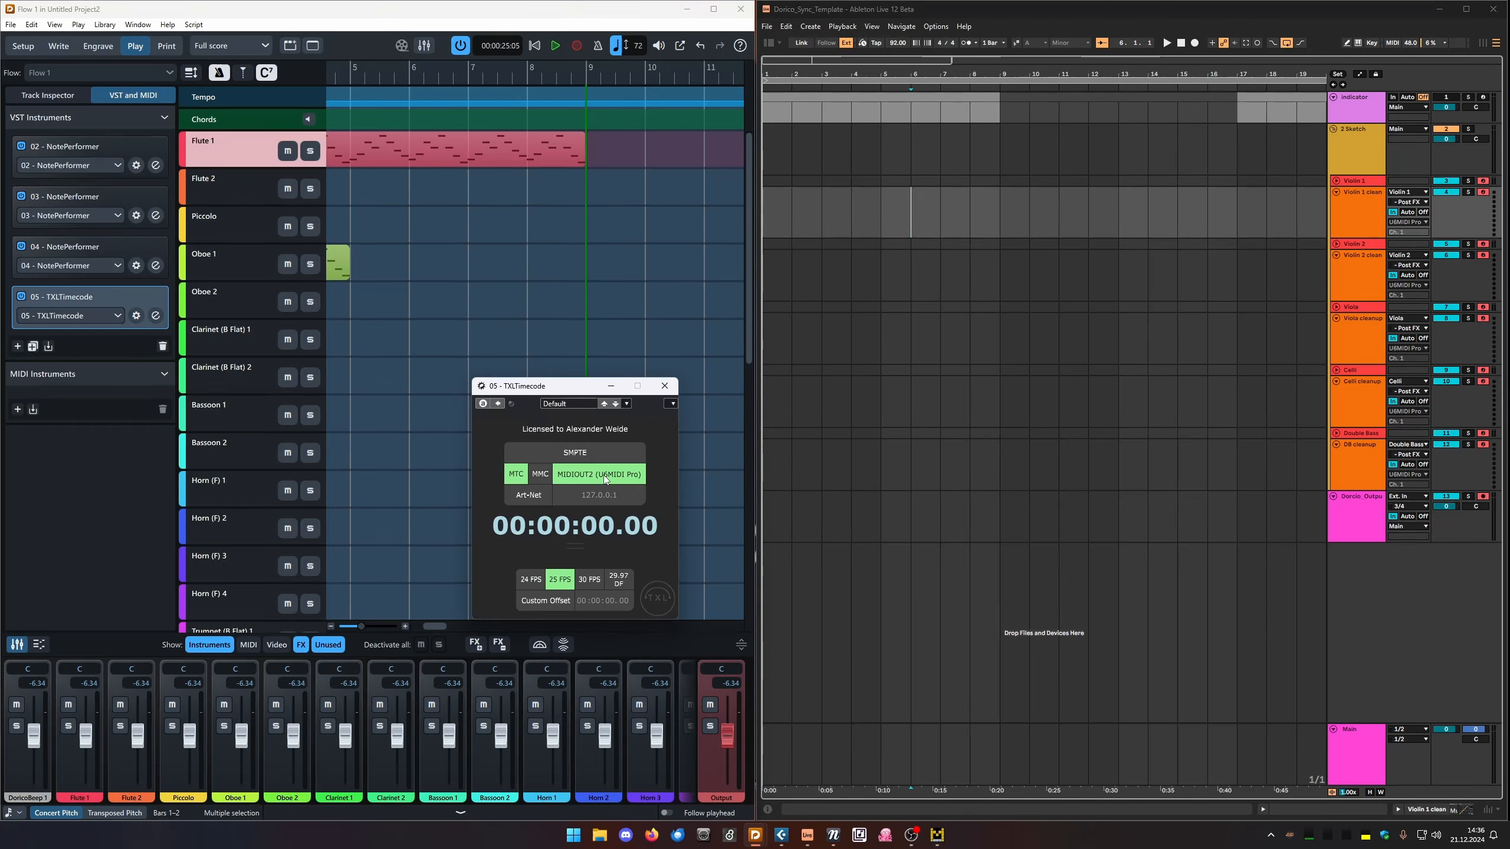
click(867, 13)
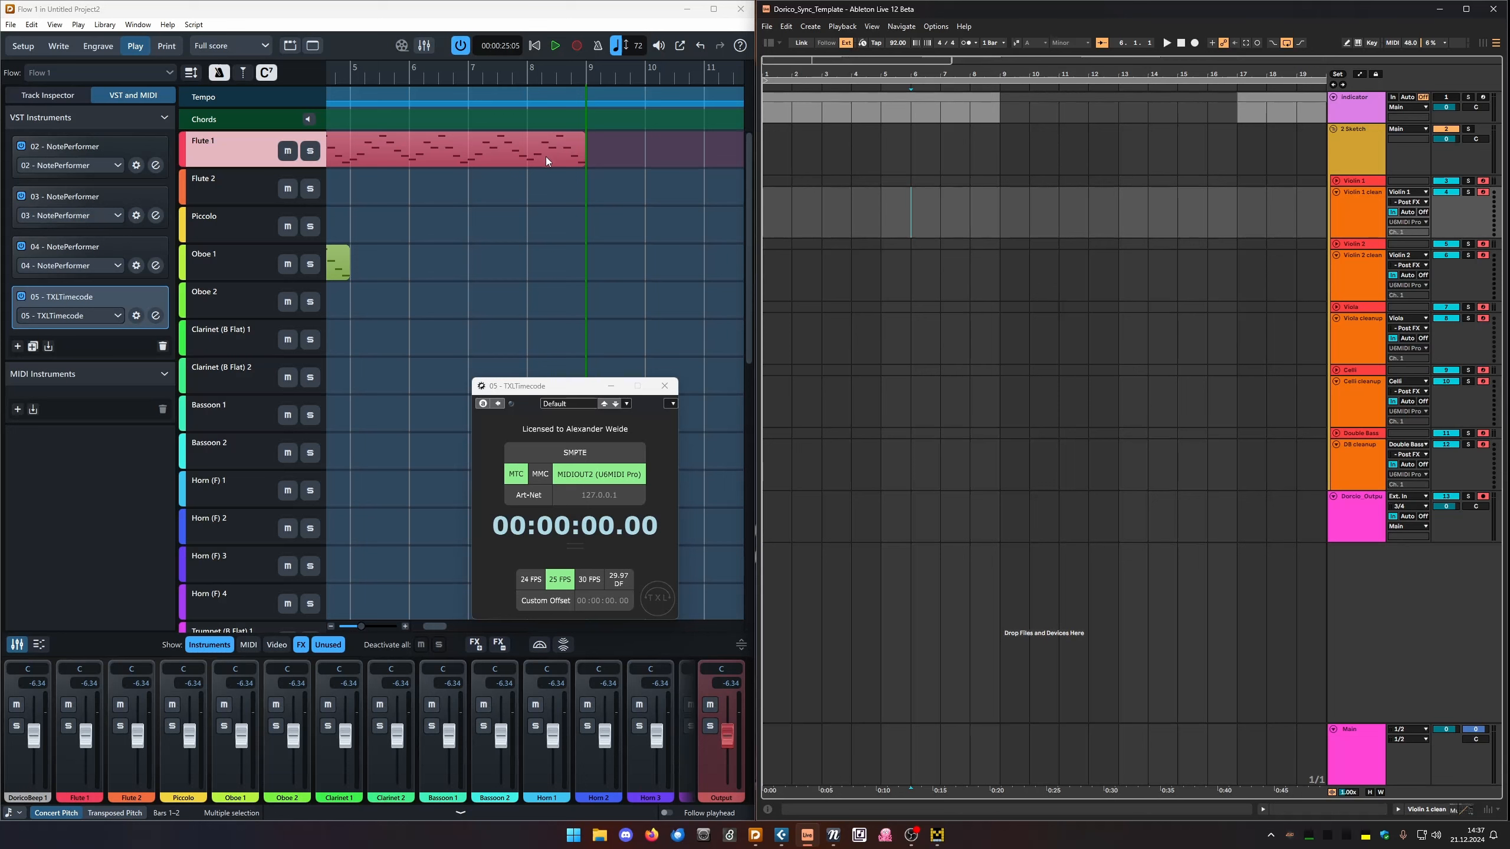
click(62, 9)
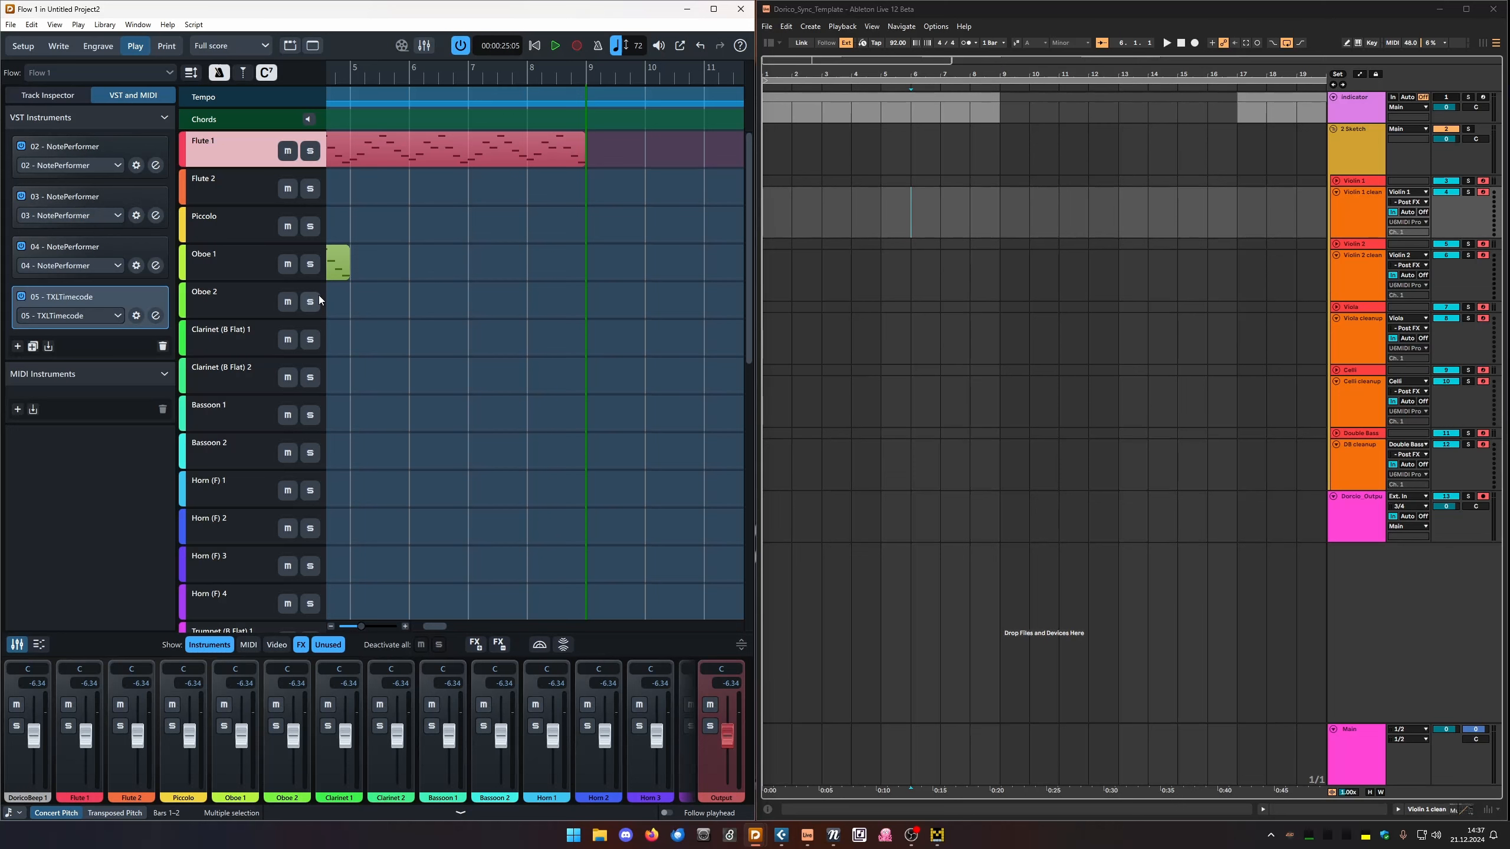
Switch Dorico to Write mode and inspect the properties of the tempo marks at bars 1 and 3.
click(58, 47)
click(115, 131)
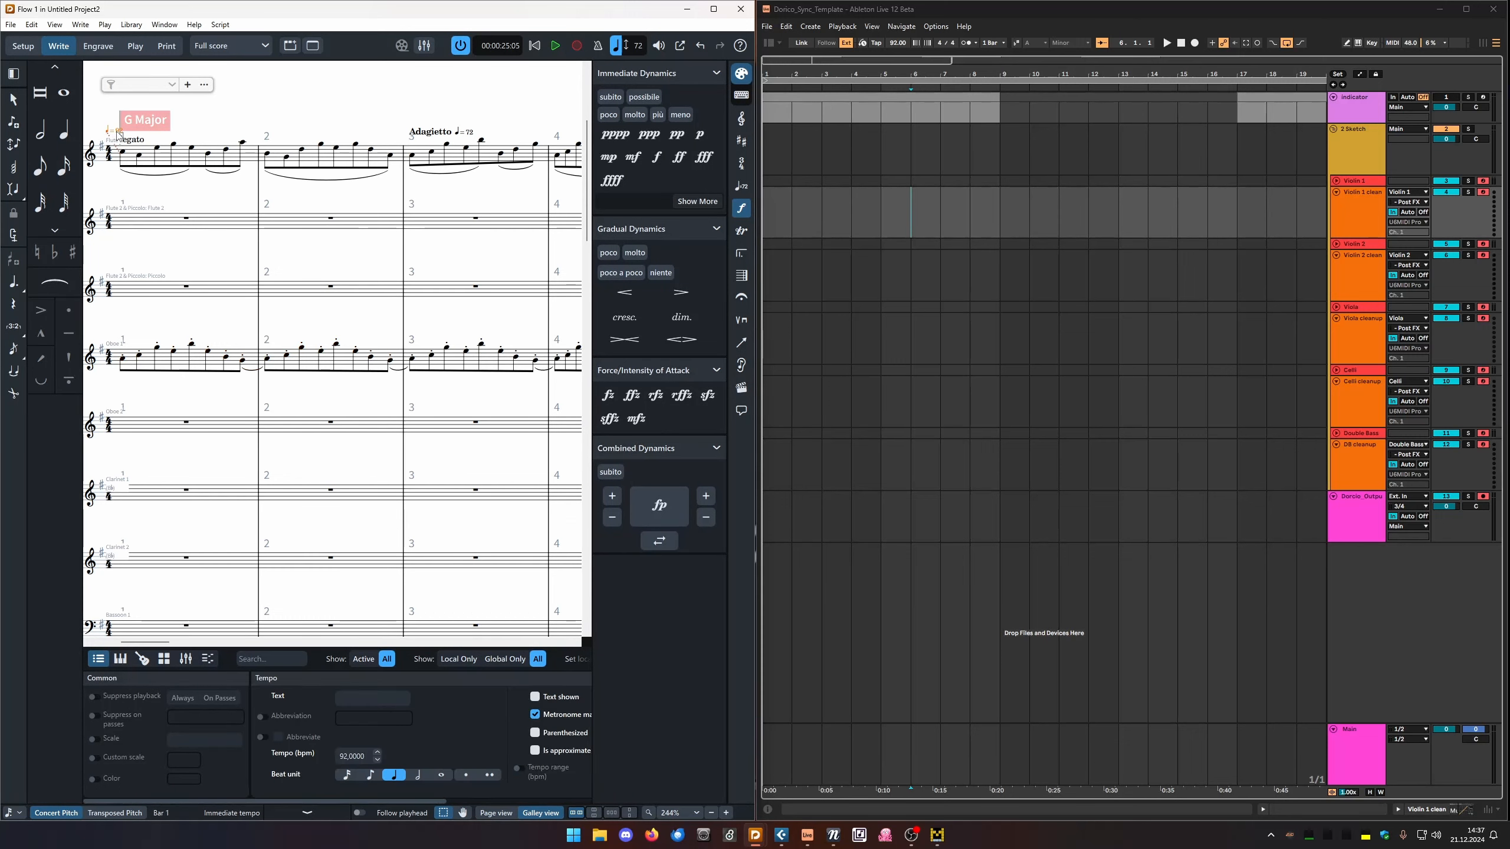
click(460, 135)
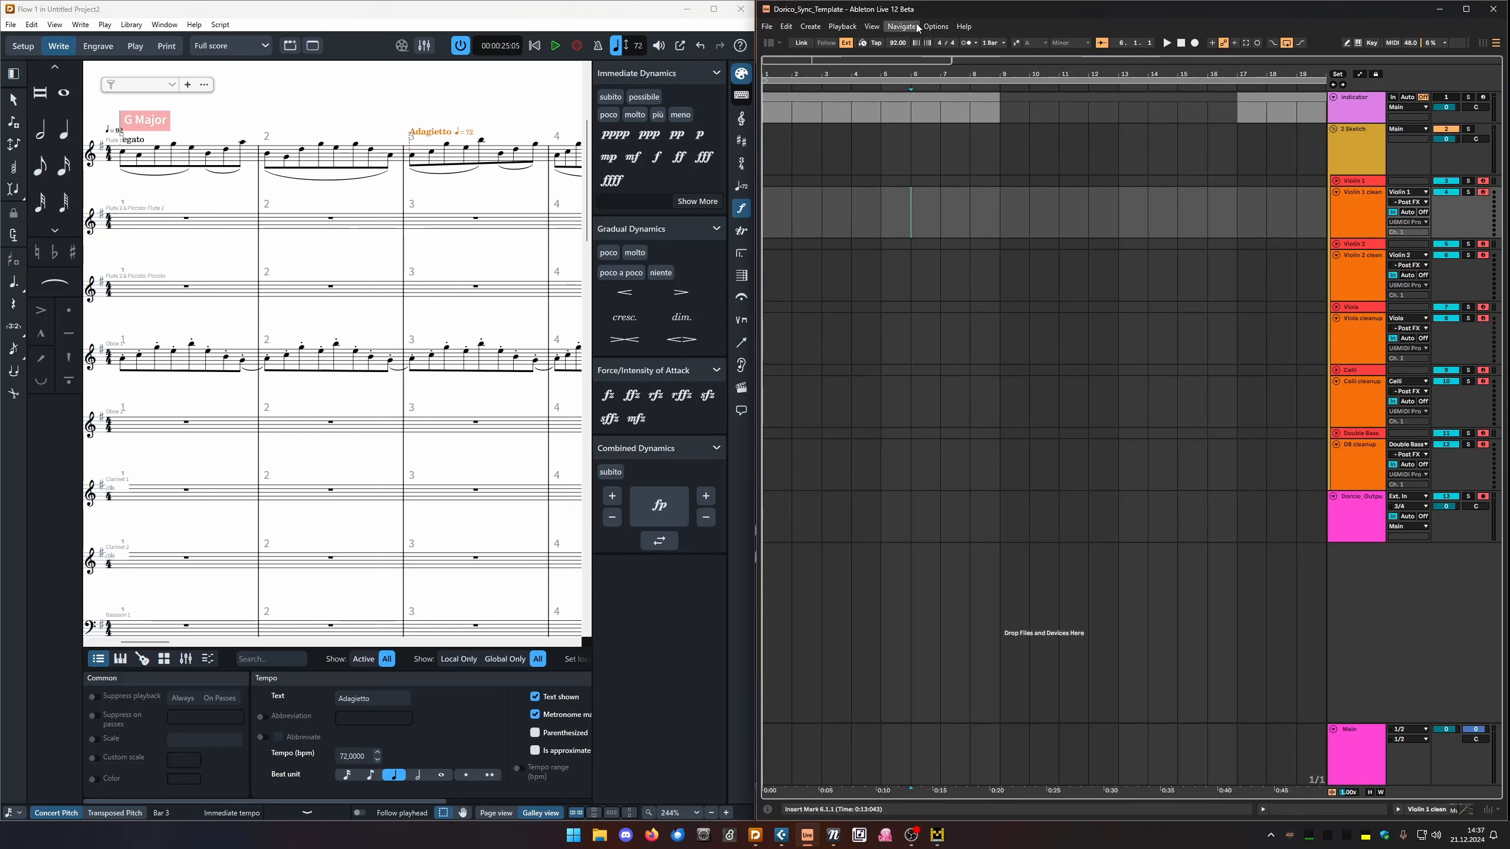
Export the tempo track of Flow 1 to the Downloads folder, with a folder created for the exported files.
click(432, 8)
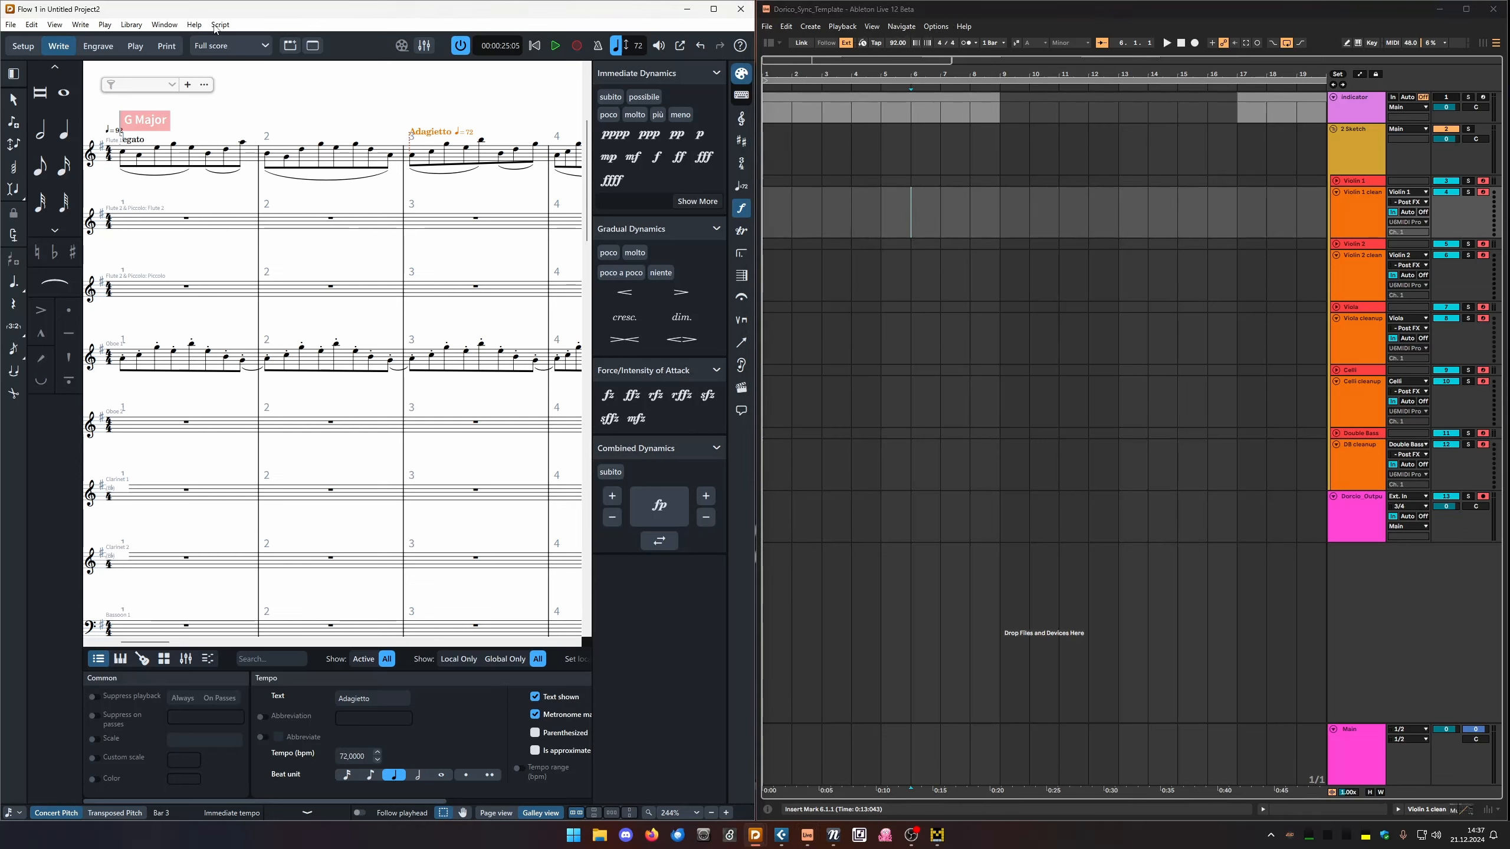
click(11, 26)
mouse_move(116, 197)
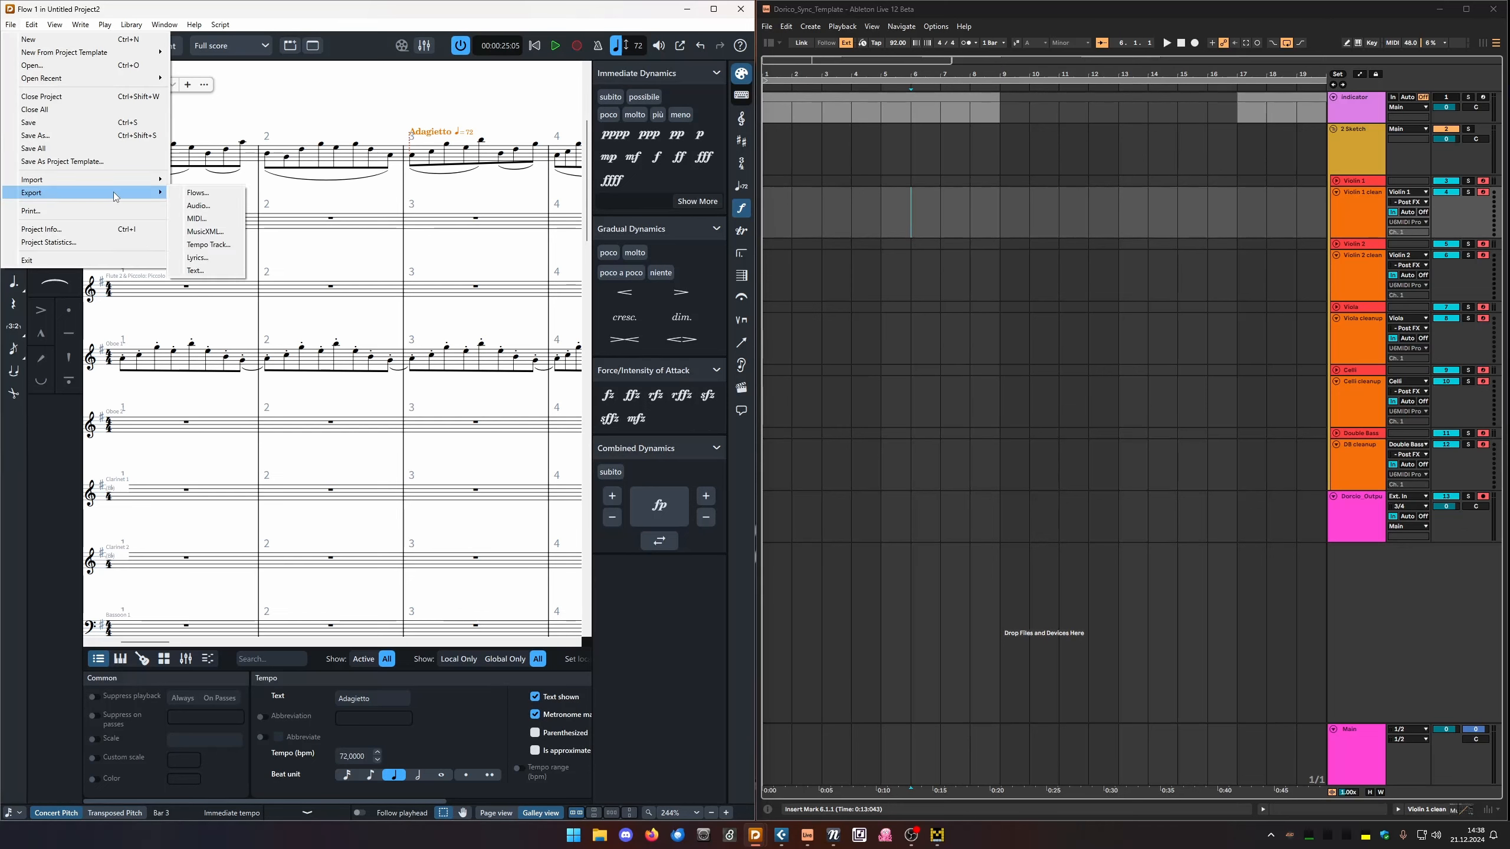
click(207, 247)
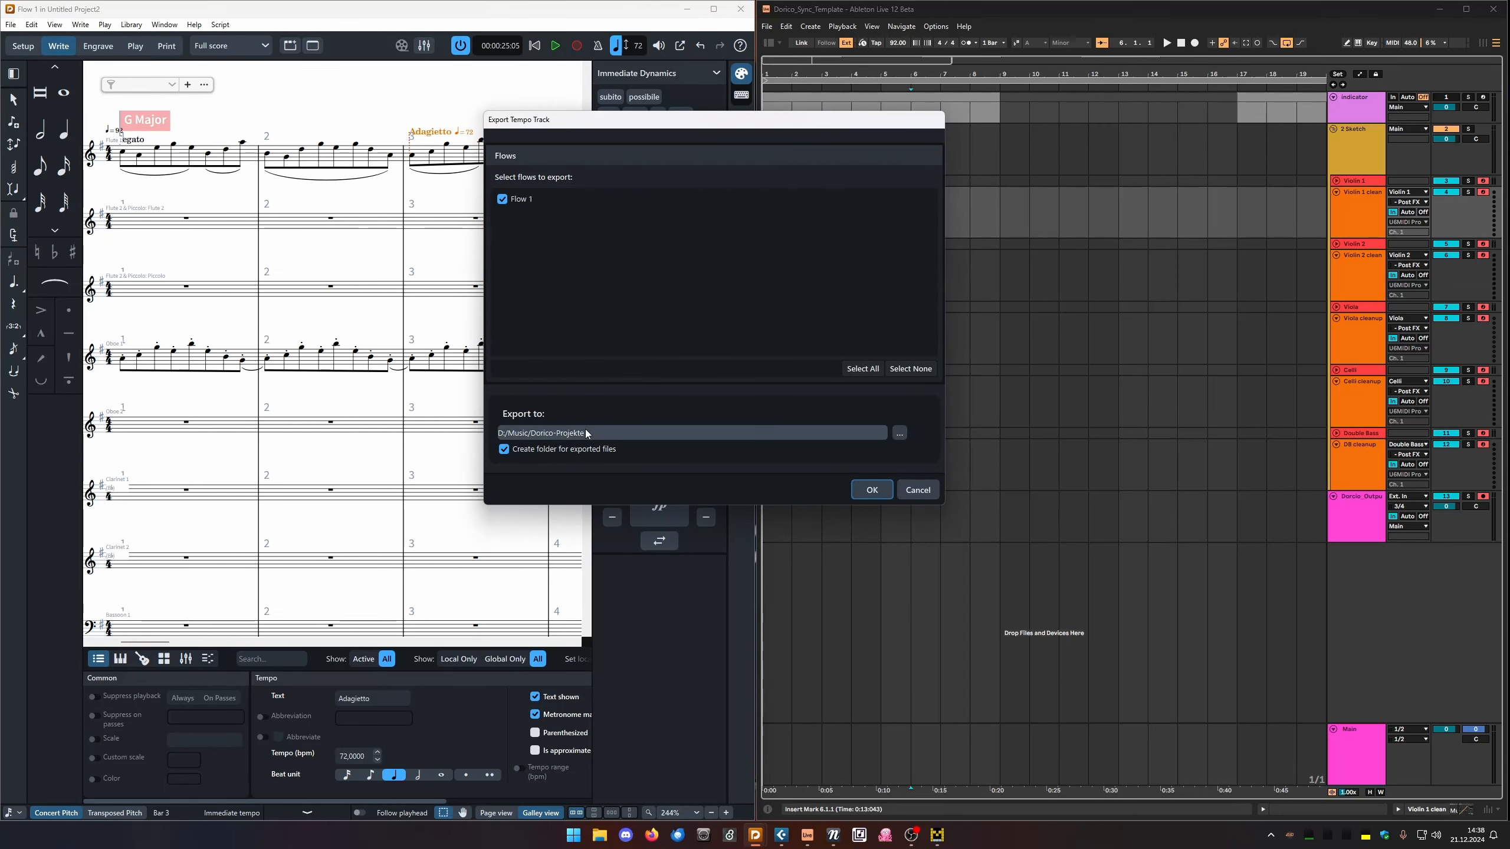
click(900, 433)
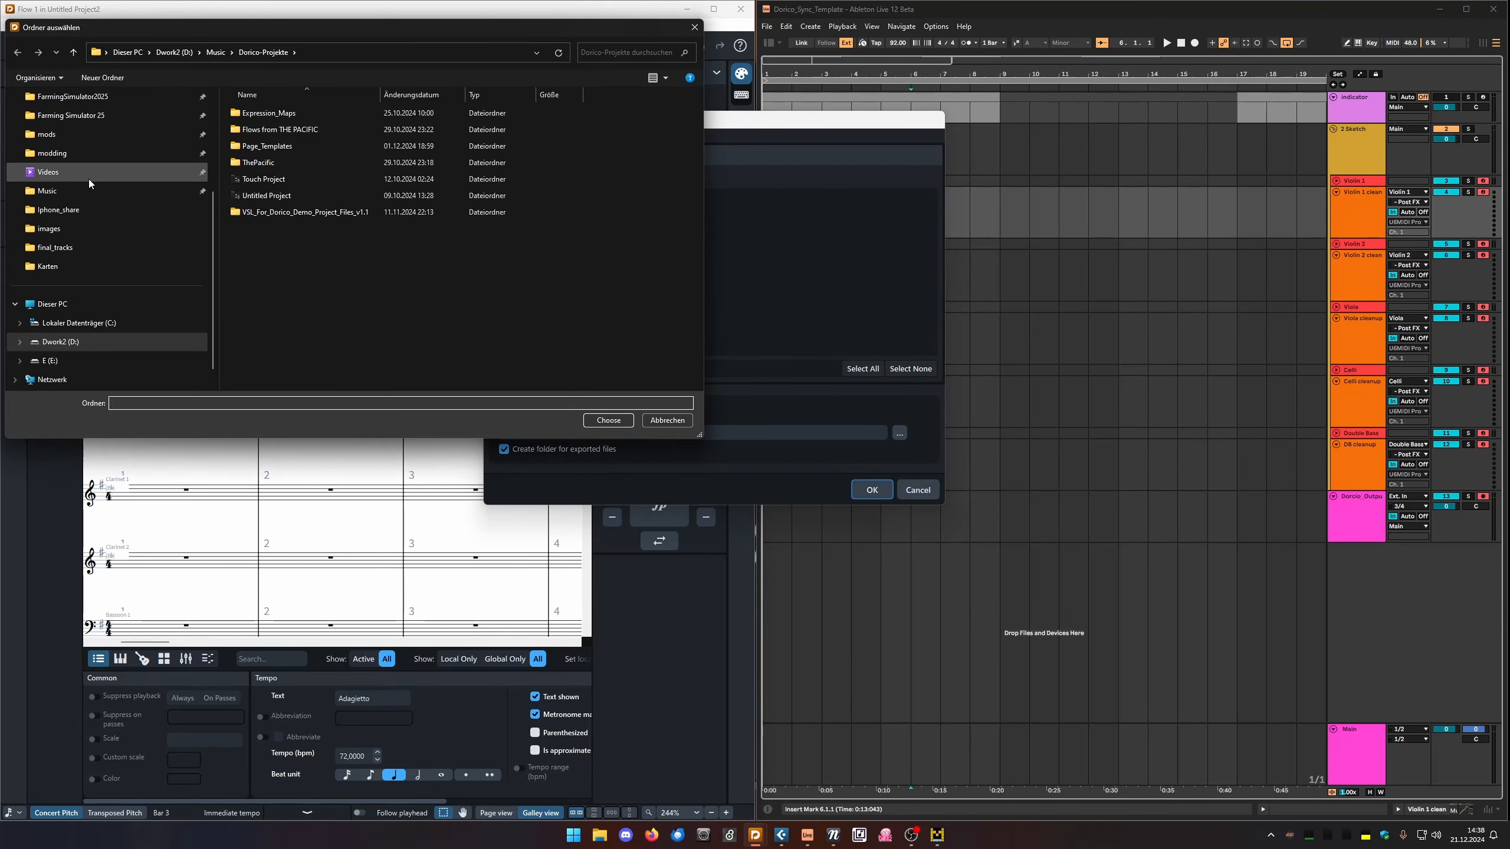
click(68, 158)
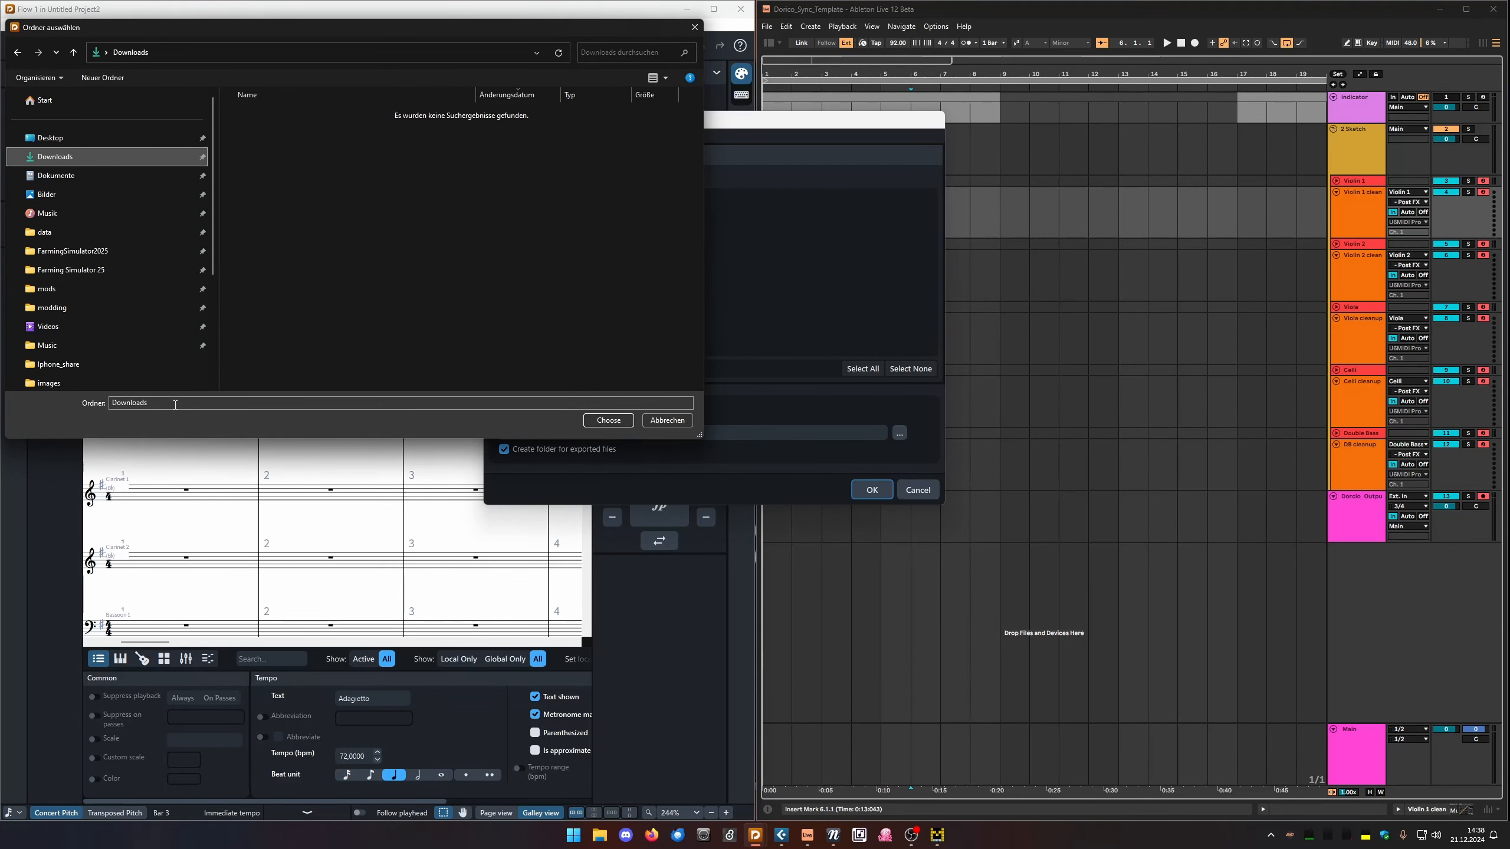
click(609, 420)
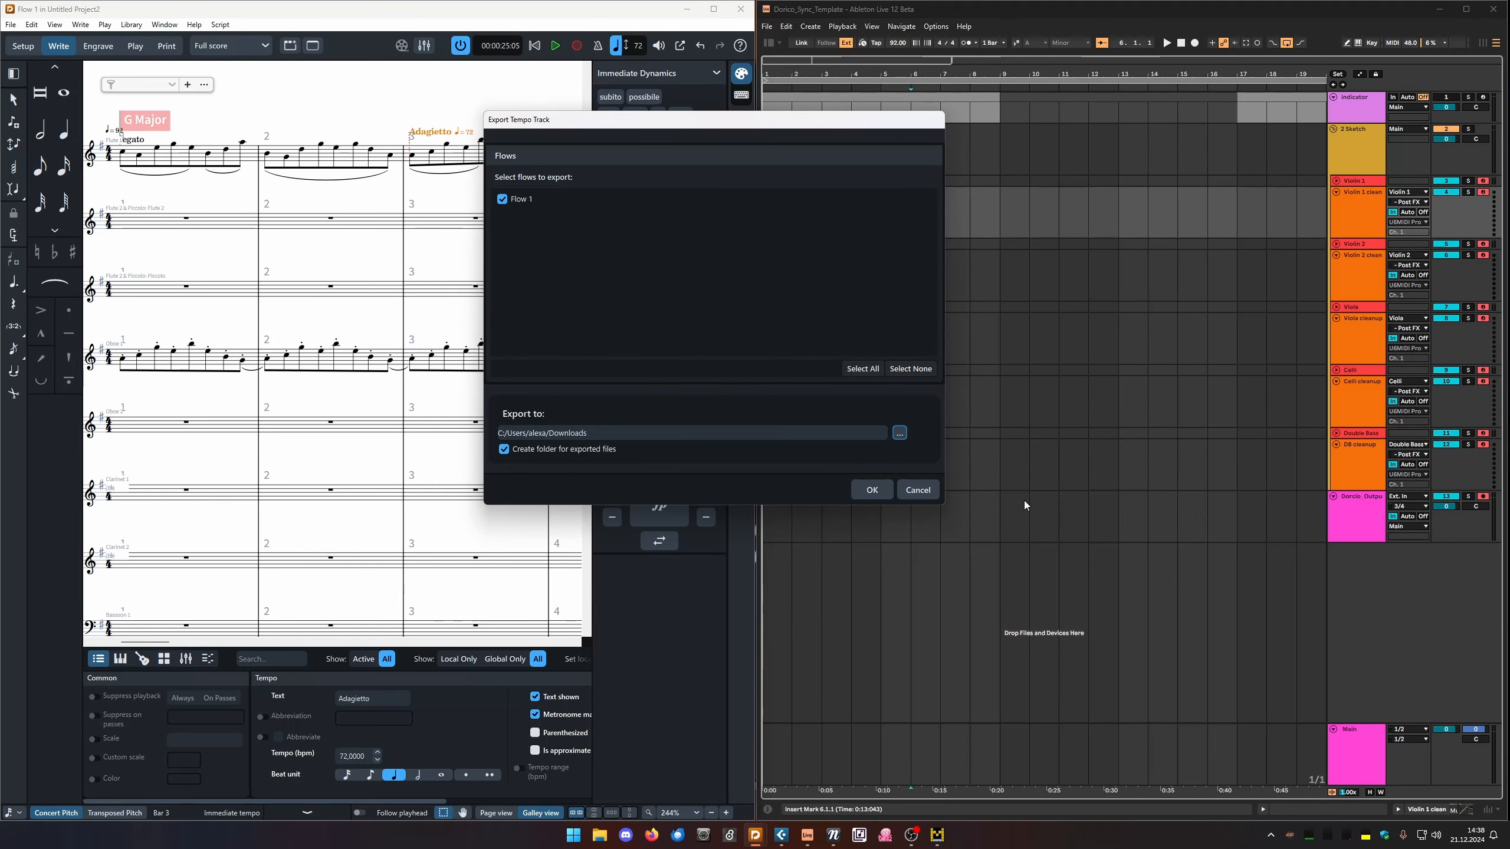
click(871, 490)
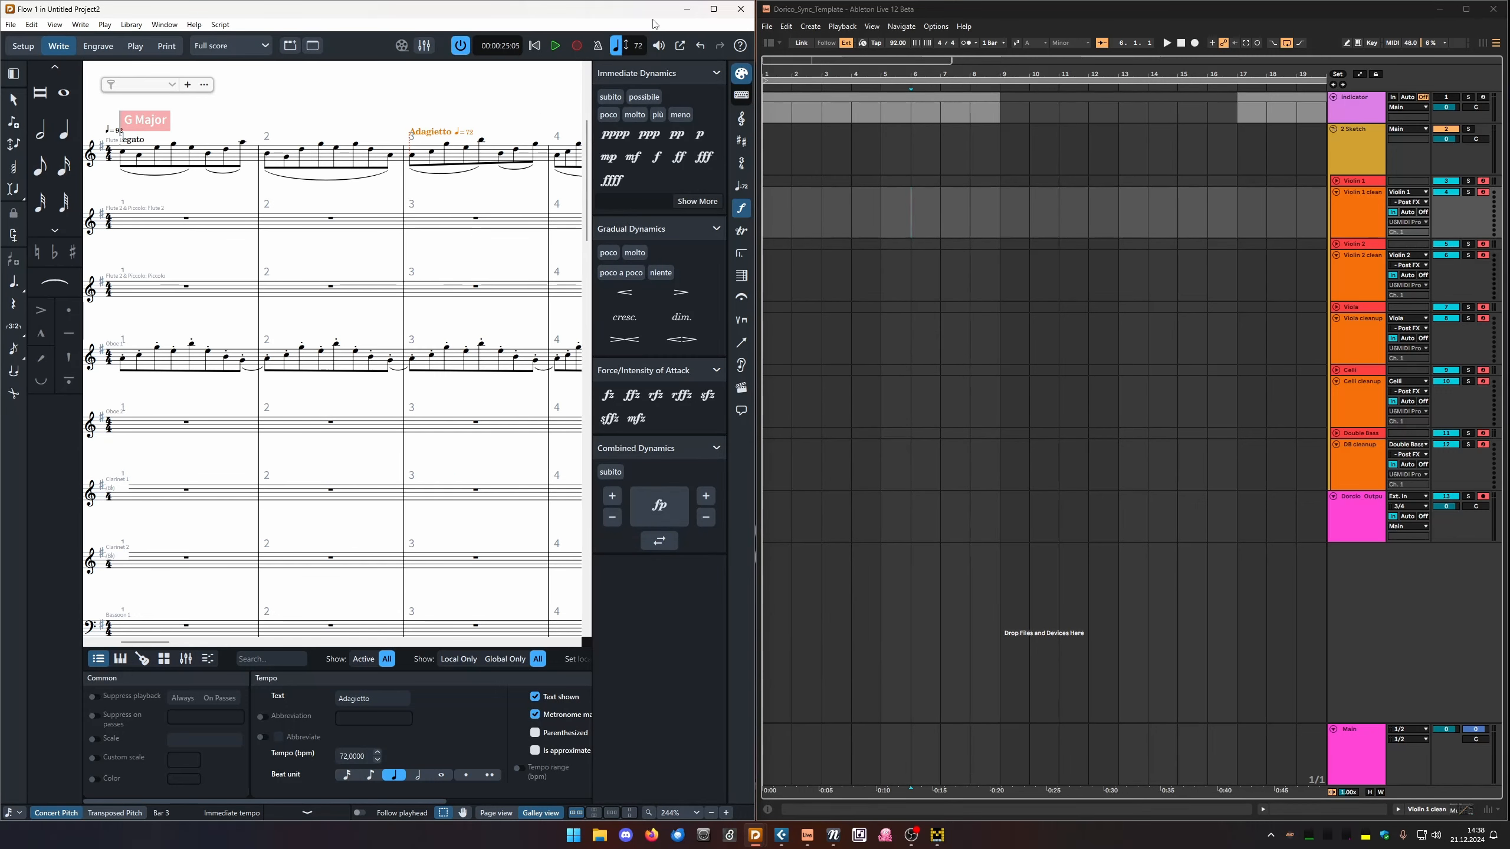
Switch to the Cubase project synctest, centre its window, and enlarge the Tempo track and the project area.
click(782, 835)
drag(378, 178, 386, 139)
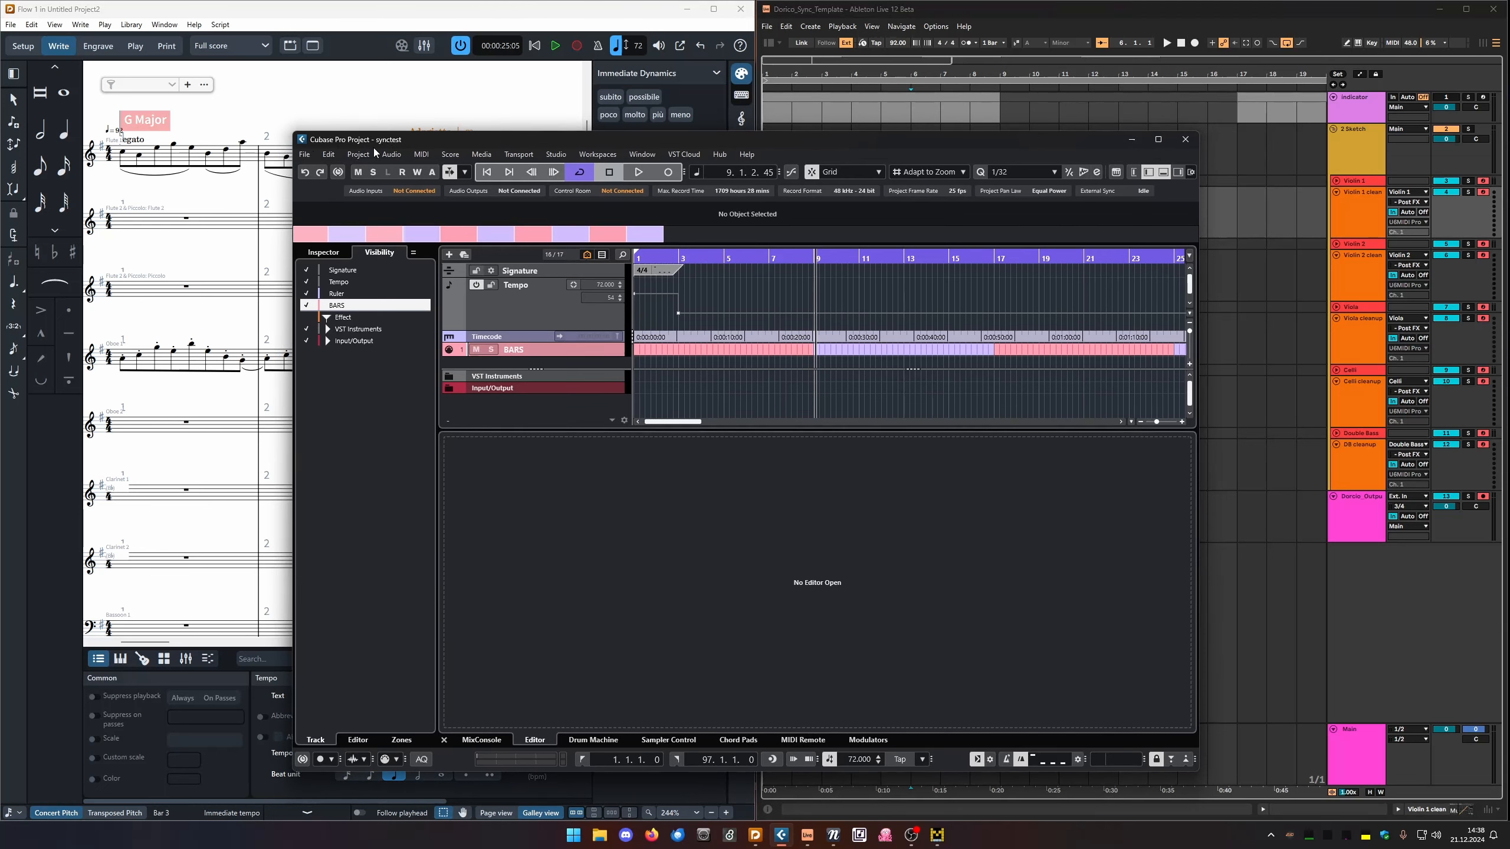
click(540, 306)
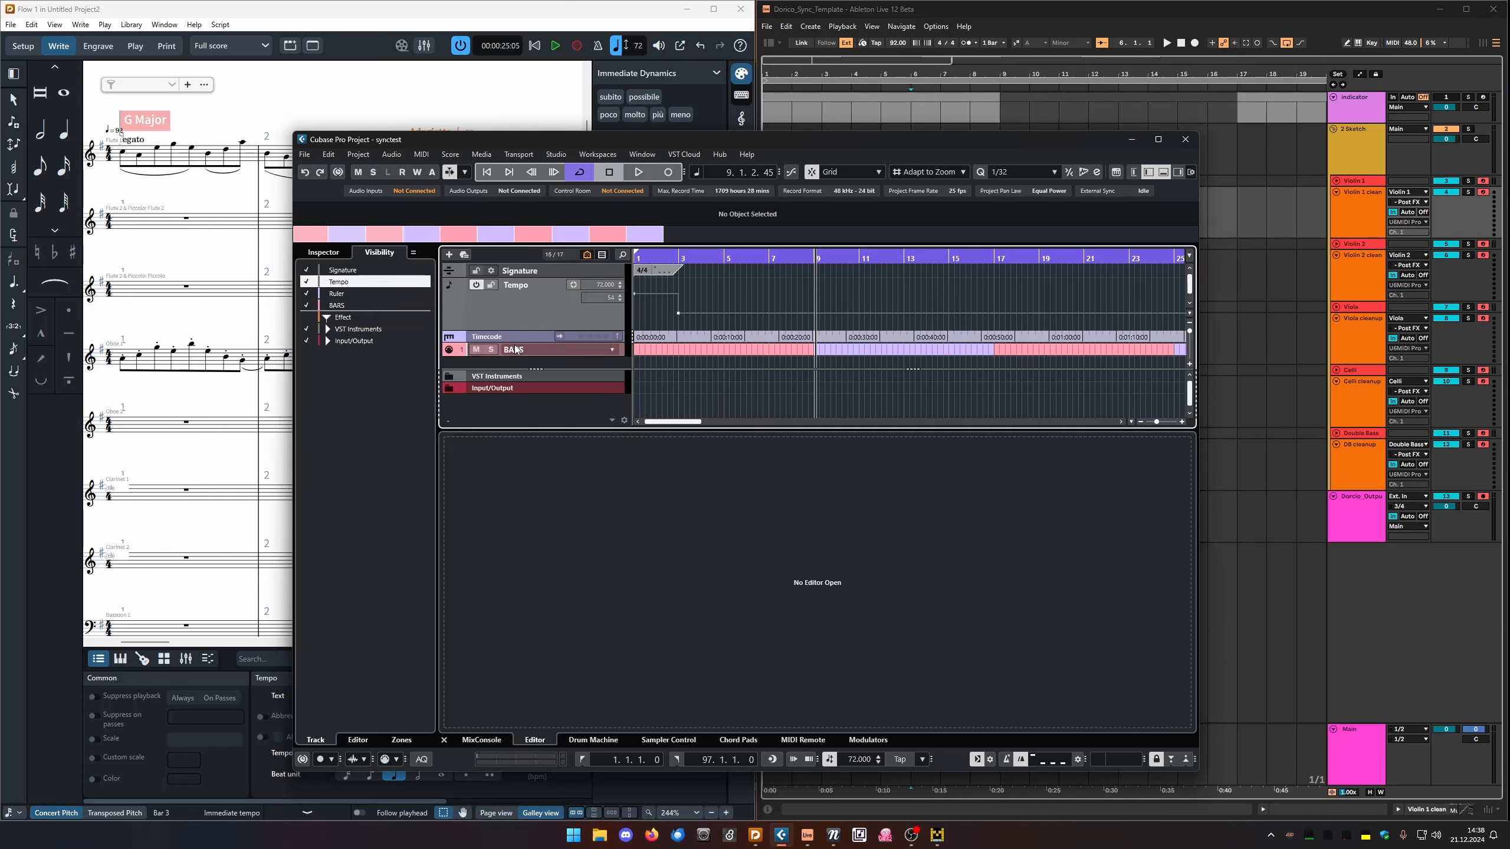
mouse_move(522, 331)
mouse_down()
mouse_move(522, 306)
mouse_move(521, 339)
mouse_up()
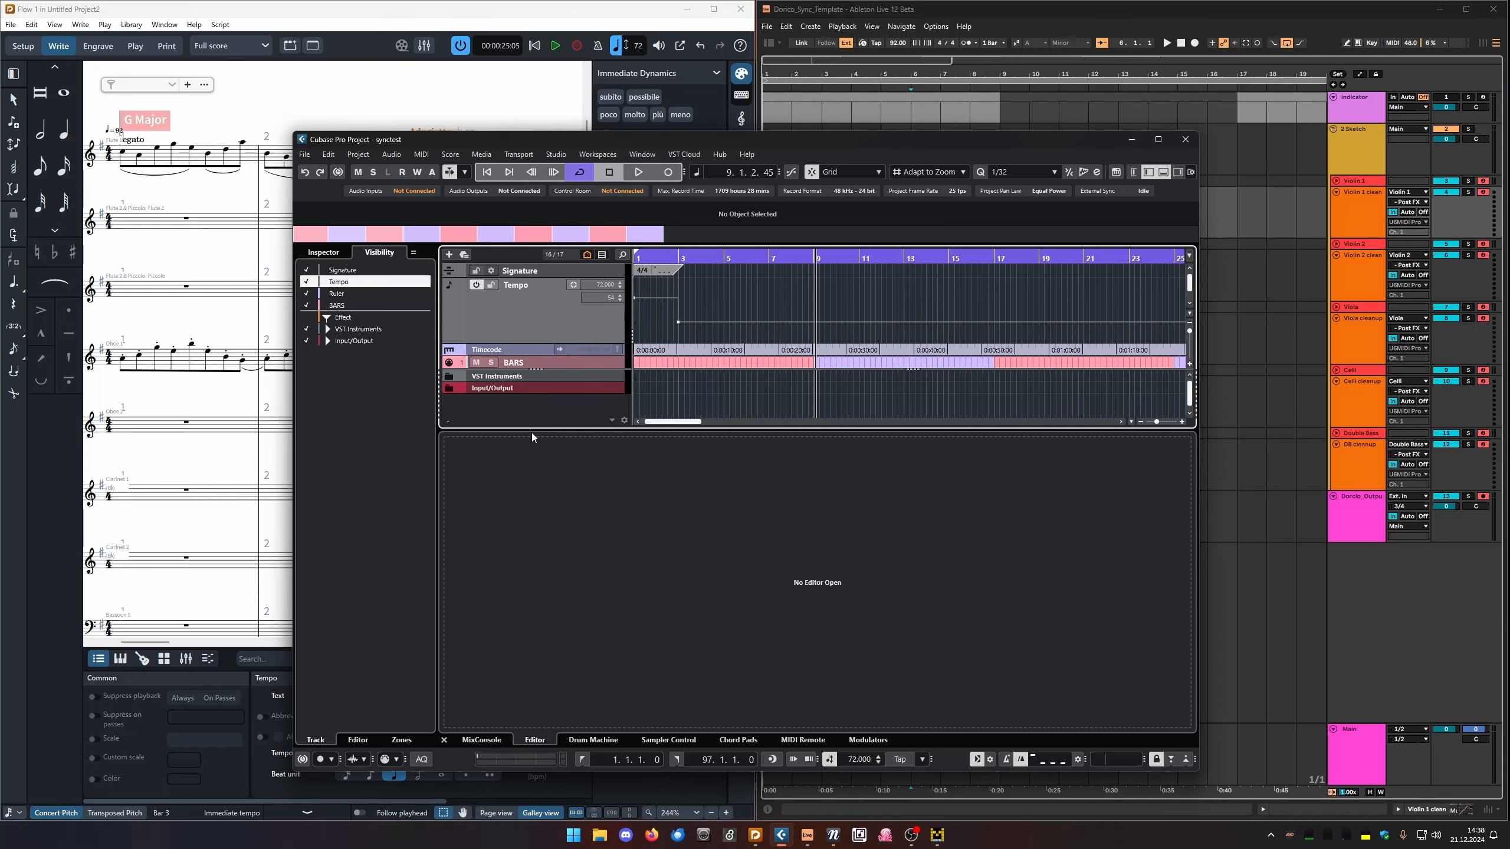
drag(531, 431, 532, 500)
drag(586, 145, 618, 132)
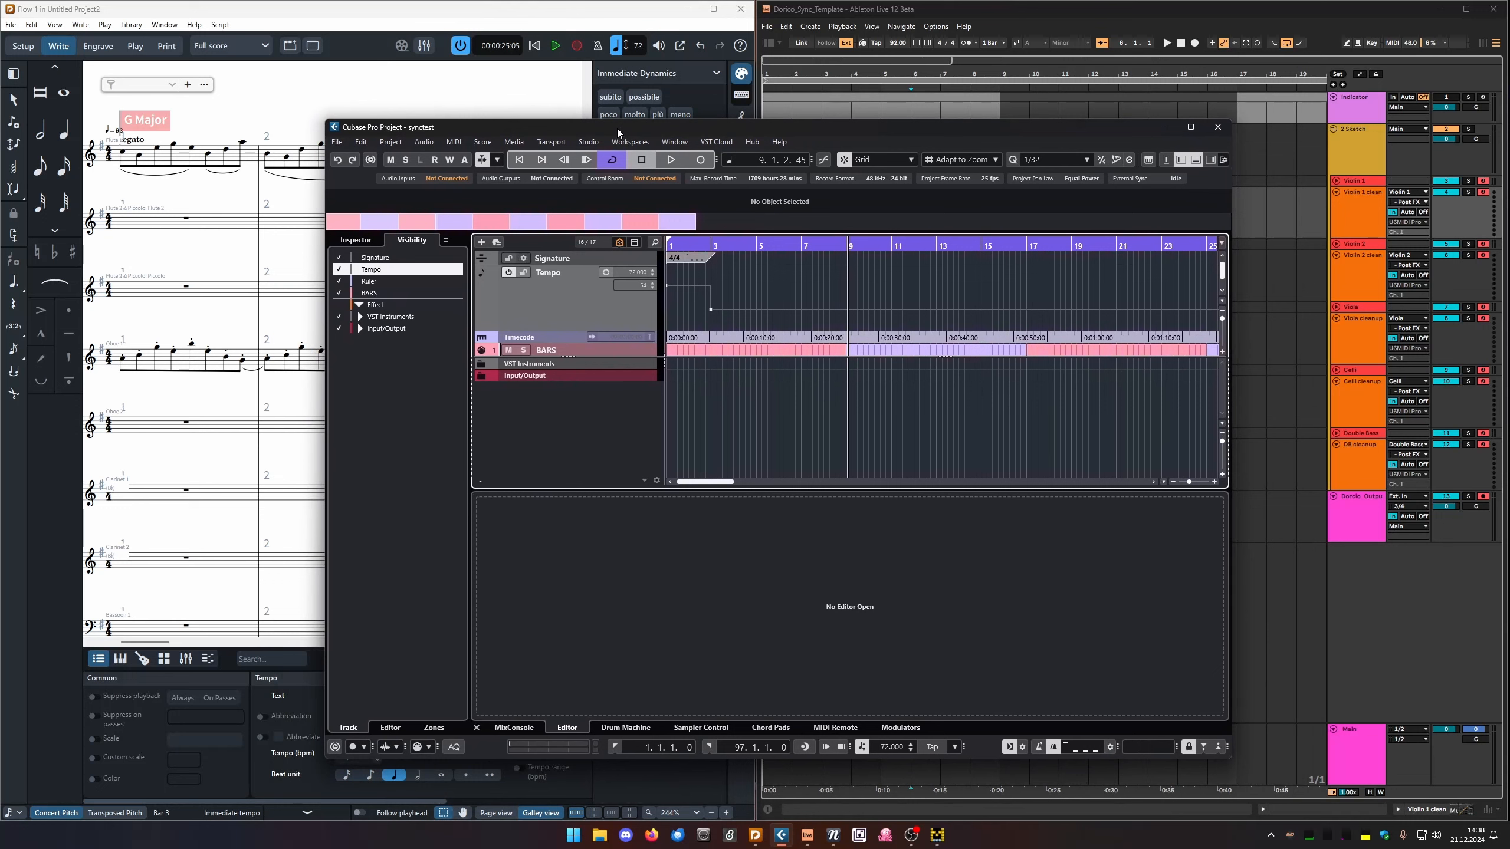
Open Cubase's Project Synchronisation Setup and examine its timecode source and its MIDI clock and timecode destinations.
click(1009, 748)
click(1022, 747)
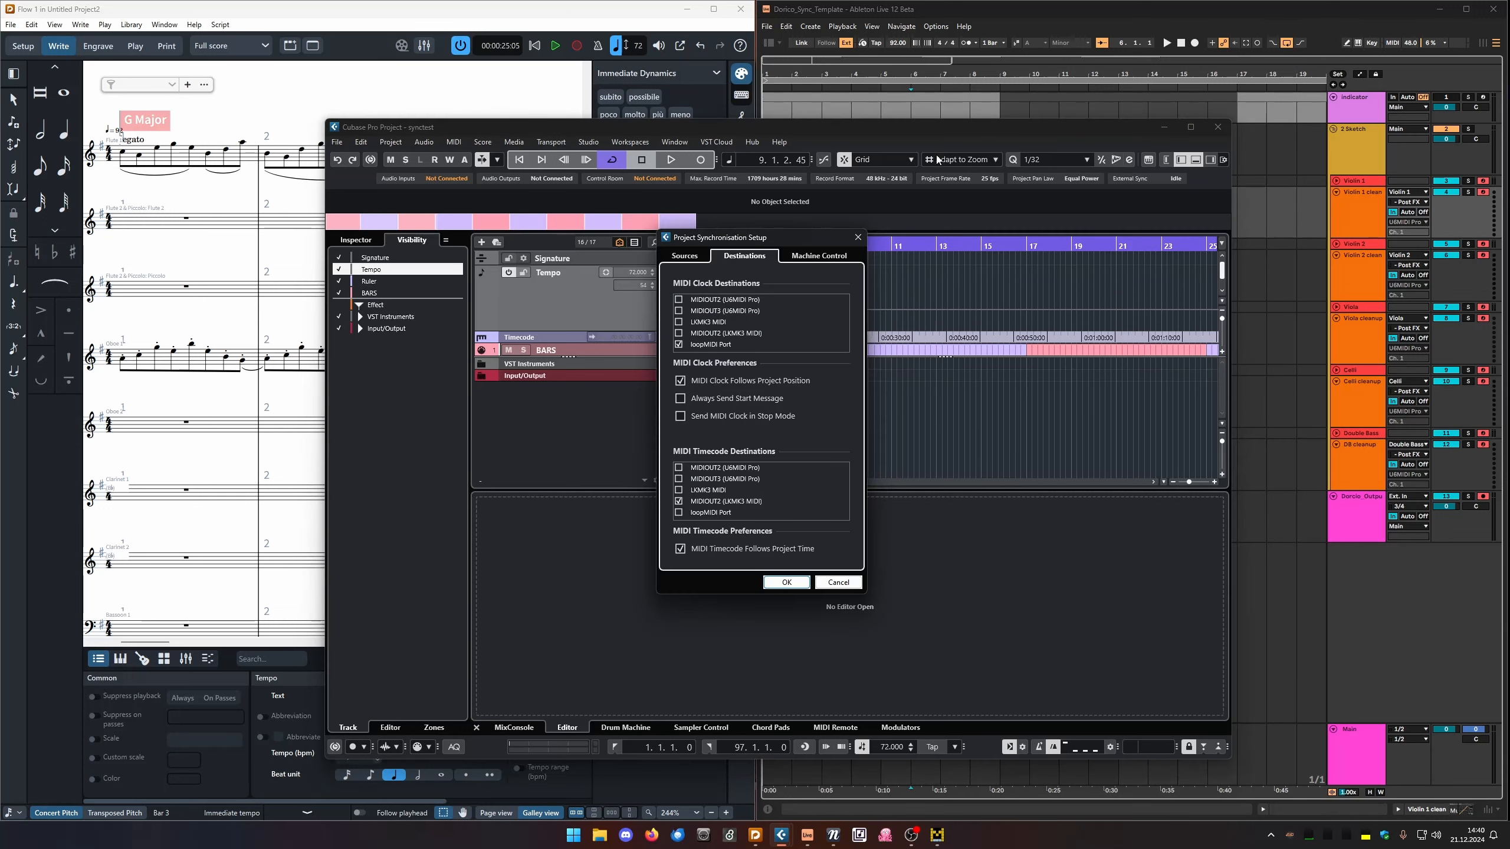
click(685, 256)
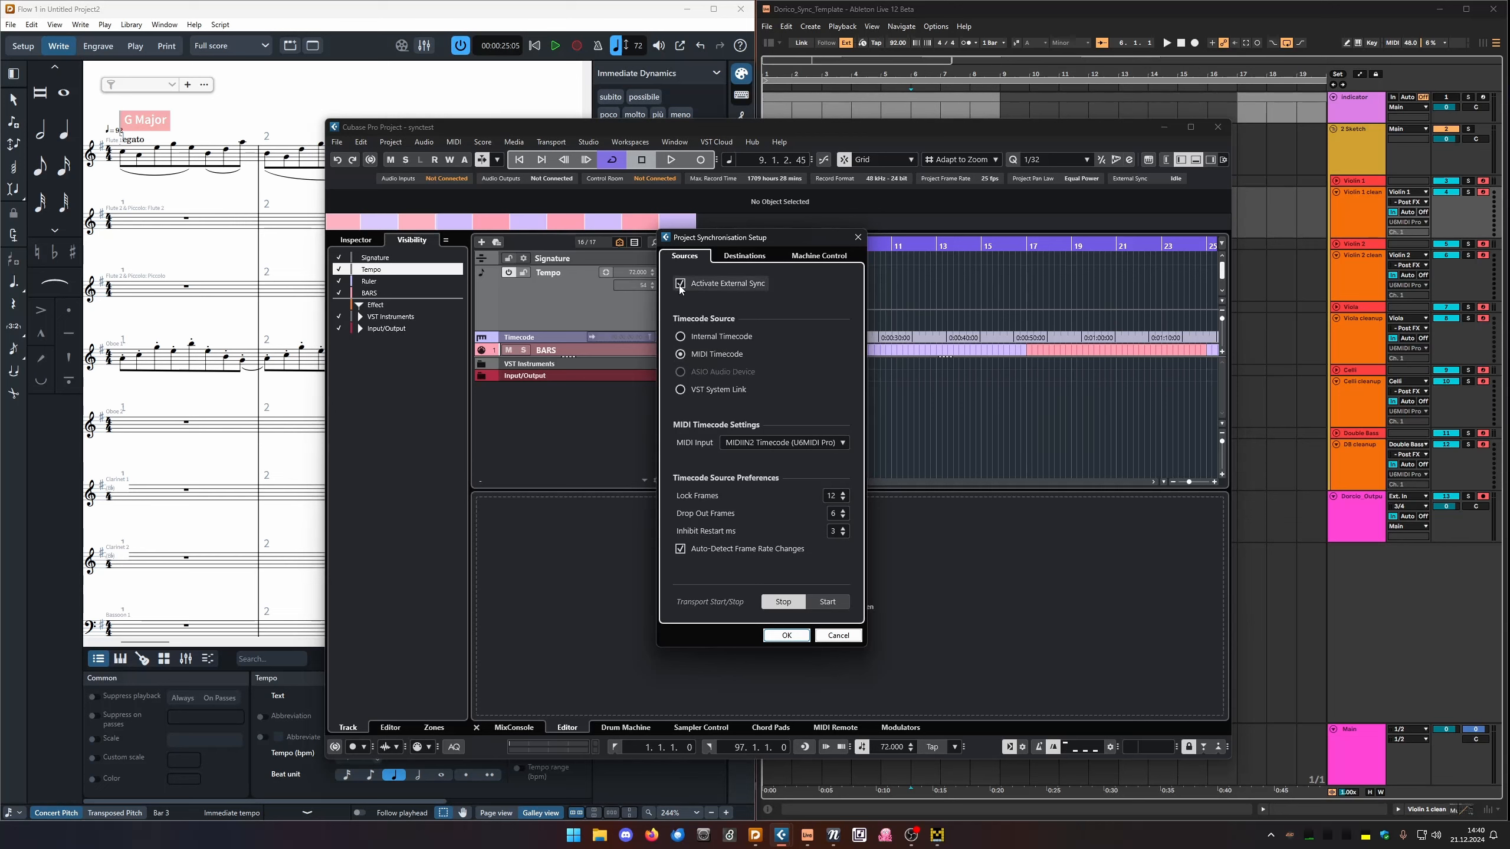
click(744, 256)
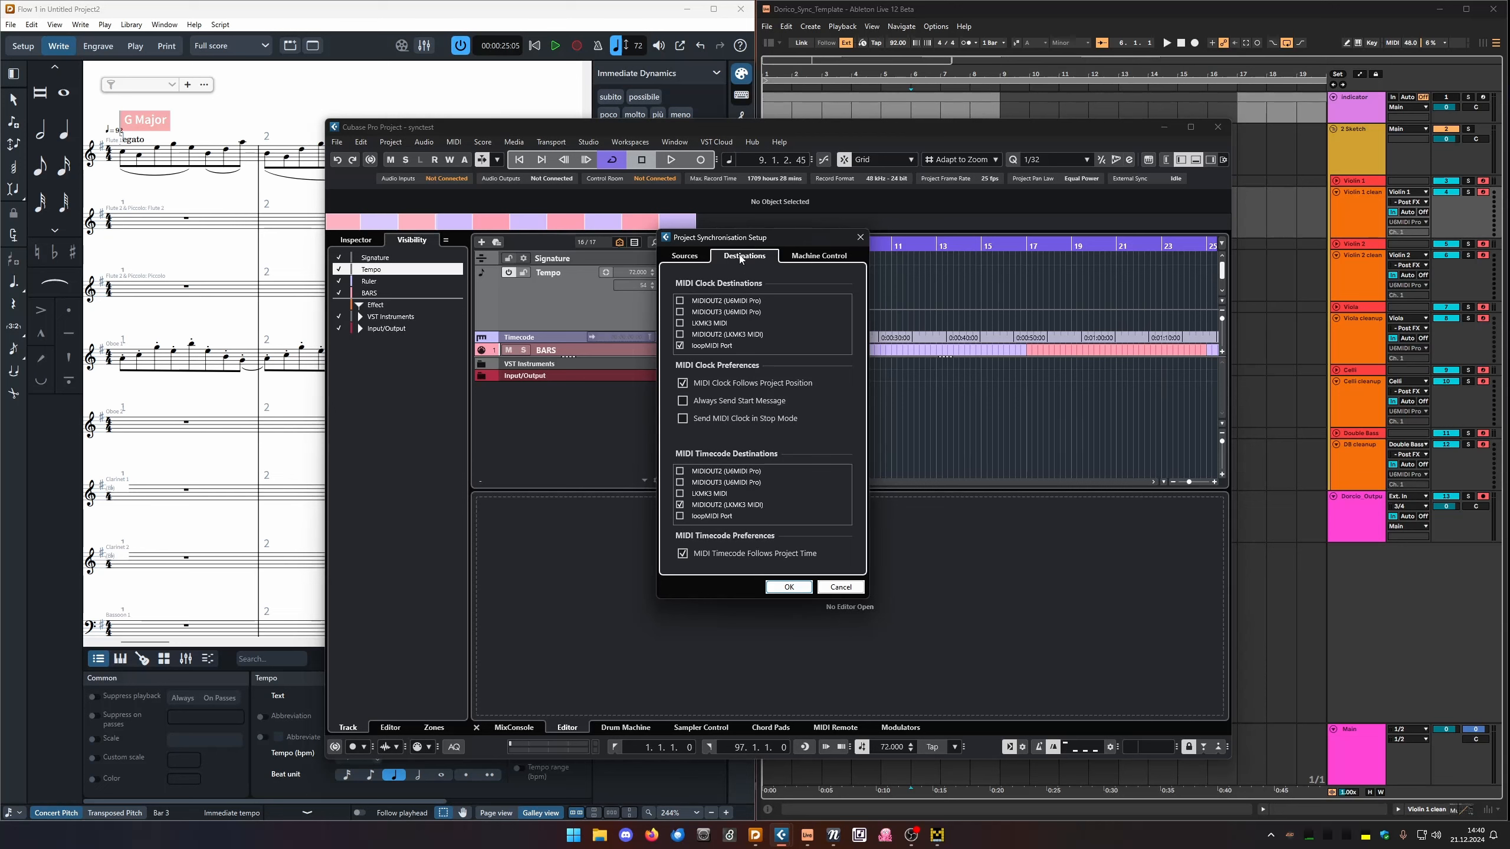
drag(702, 238, 695, 259)
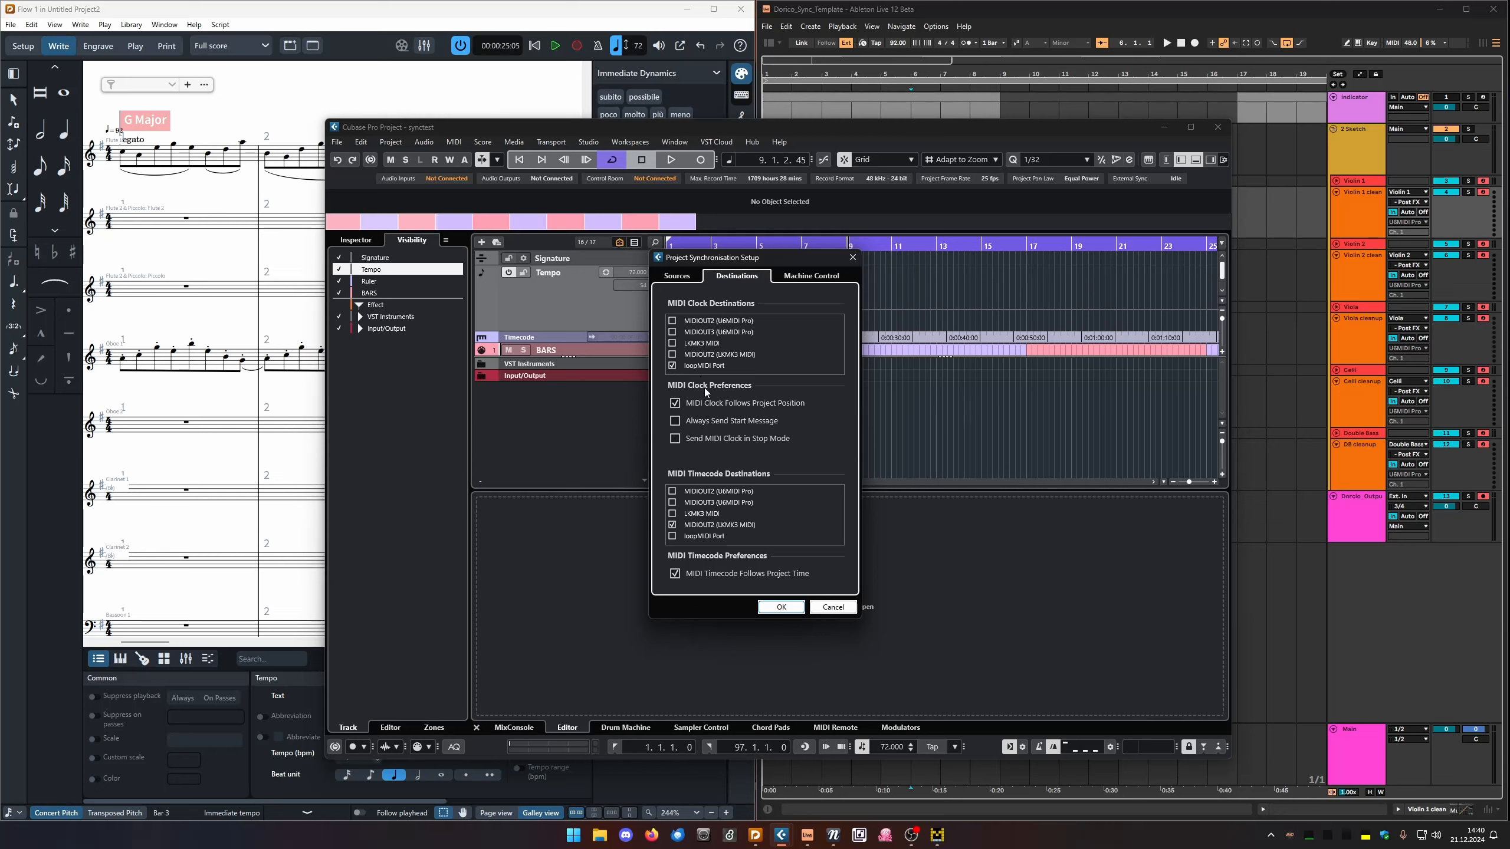
Launch loopMIDI and place its window beside the Project Synchronisation Setup dialog.
click(573, 836)
text(LO)
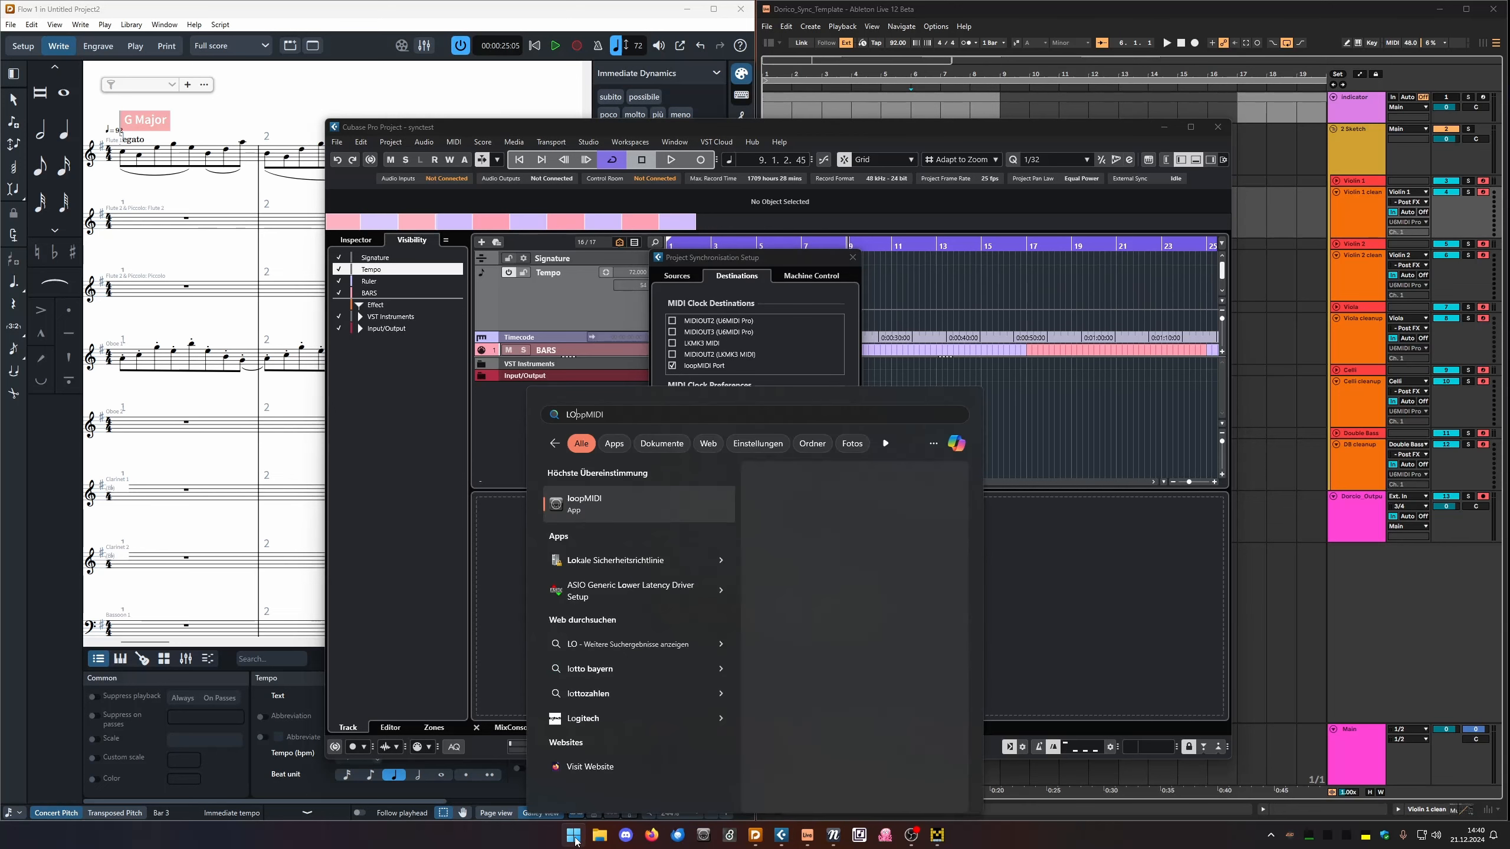
text(OP)
click(628, 504)
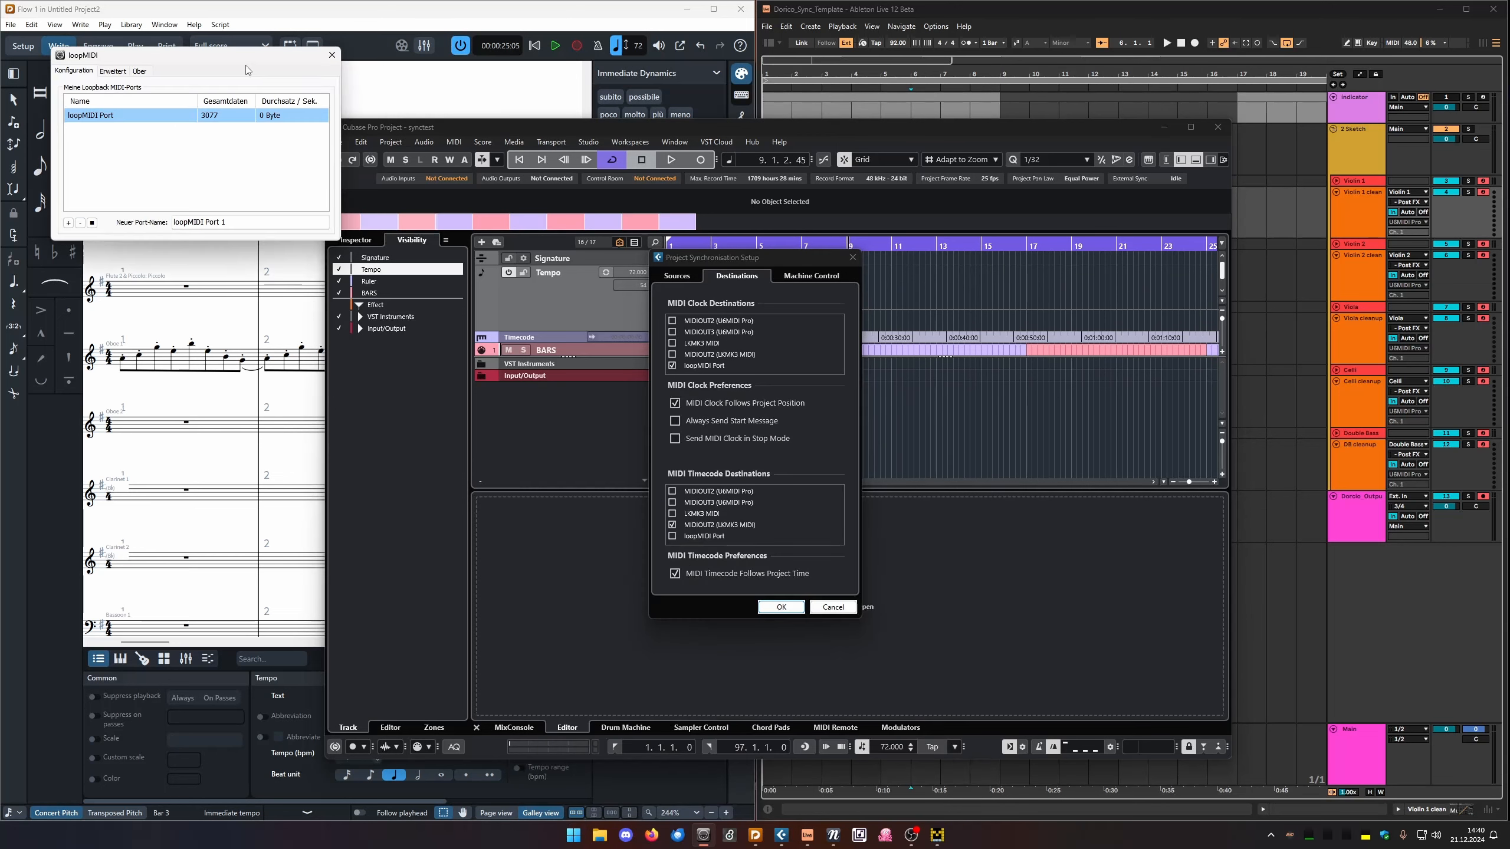
drag(248, 57, 432, 422)
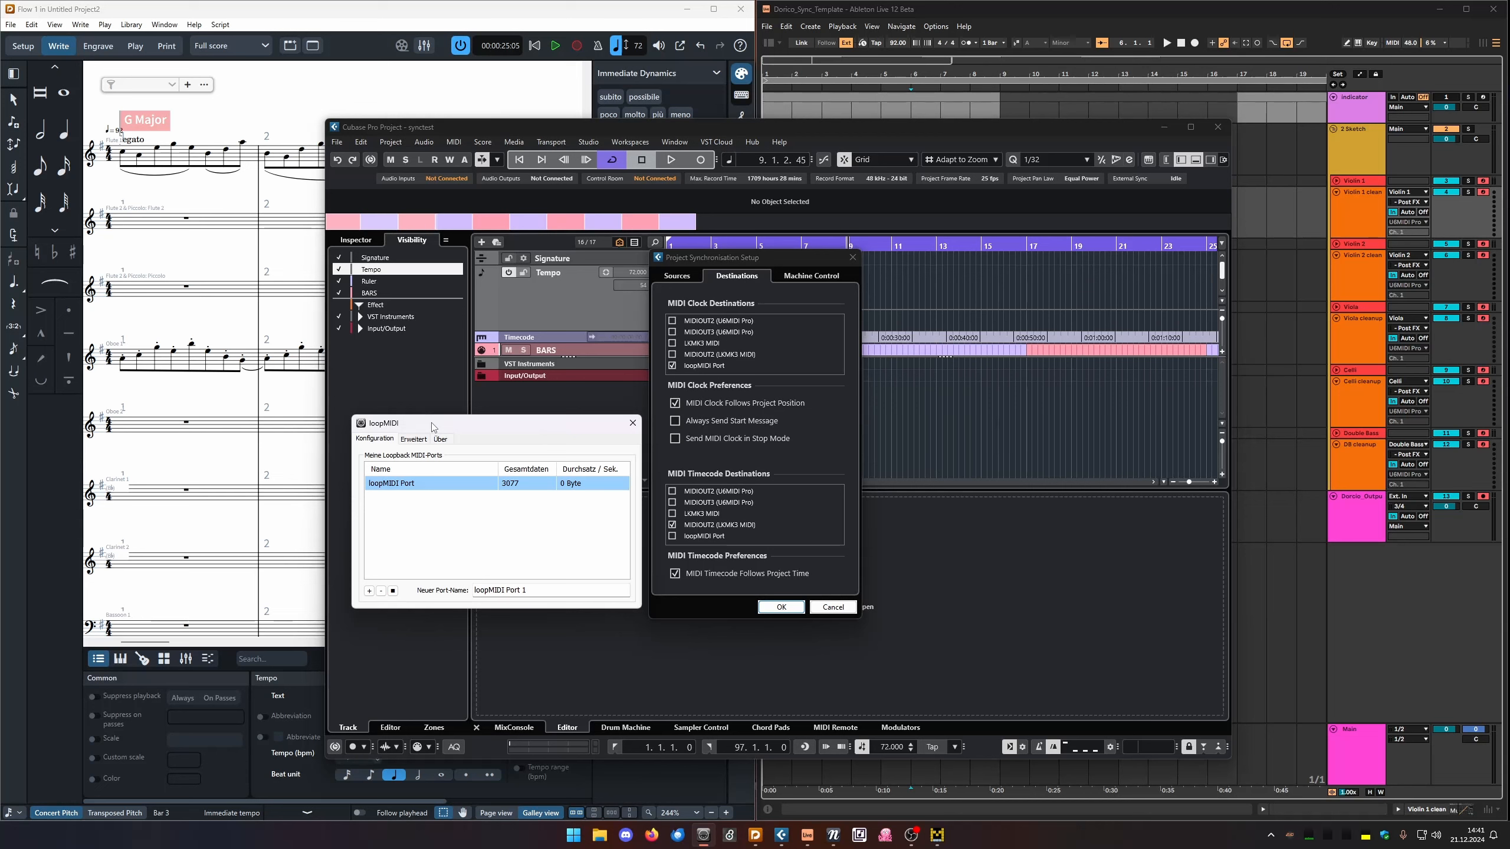
mouse_move(437, 427)
mouse_down()
mouse_move(404, 432)
mouse_move(434, 440)
mouse_move(422, 433)
mouse_up()
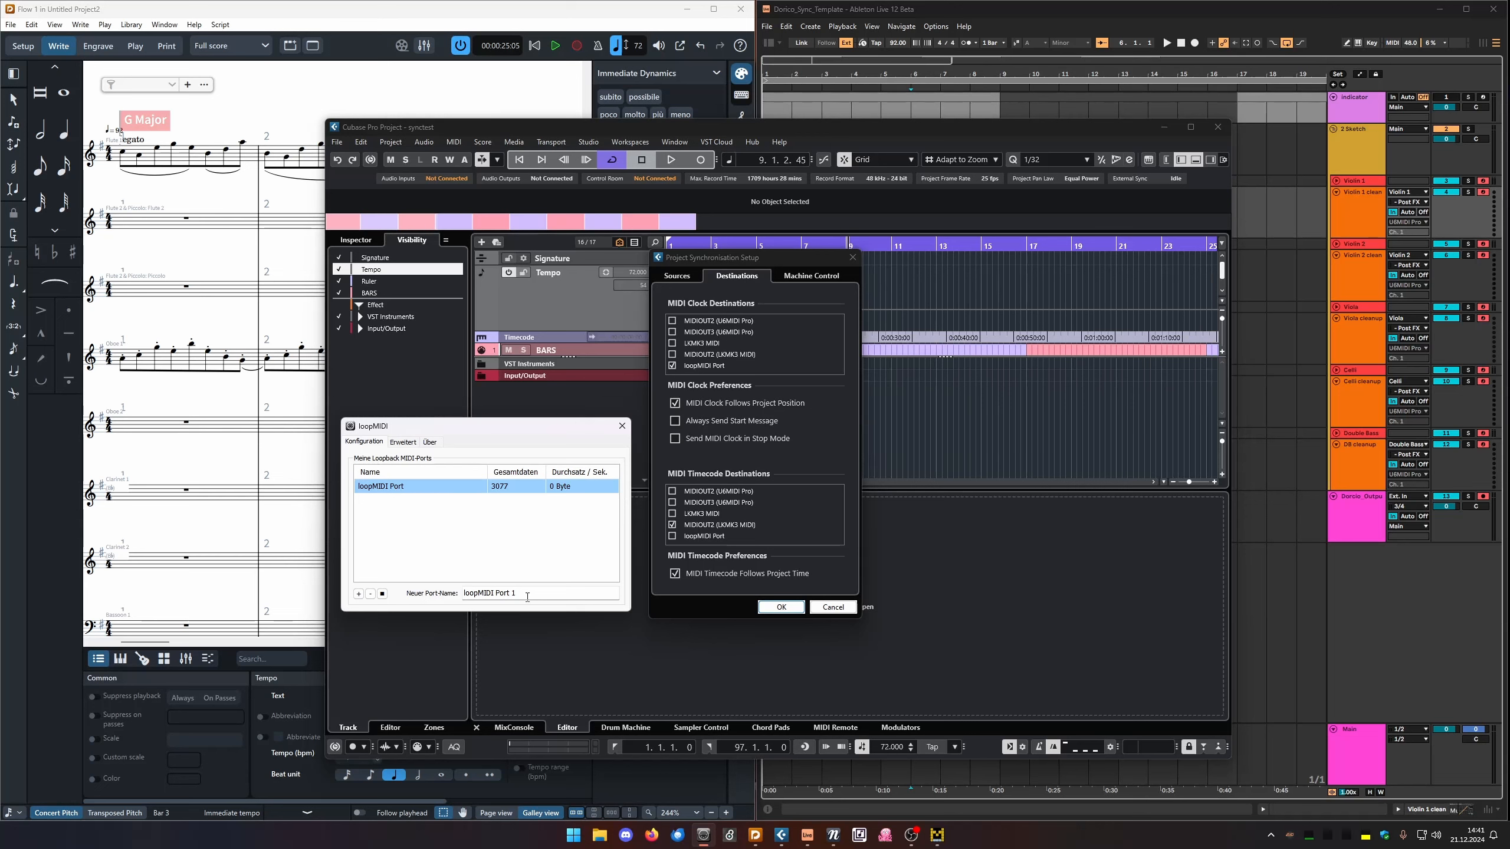
Examine the name for a new port in loopMIDI, close its window, and return to Cubase's synchronisation destinations.
drag(527, 596, 465, 593)
drag(537, 431, 537, 457)
click(622, 454)
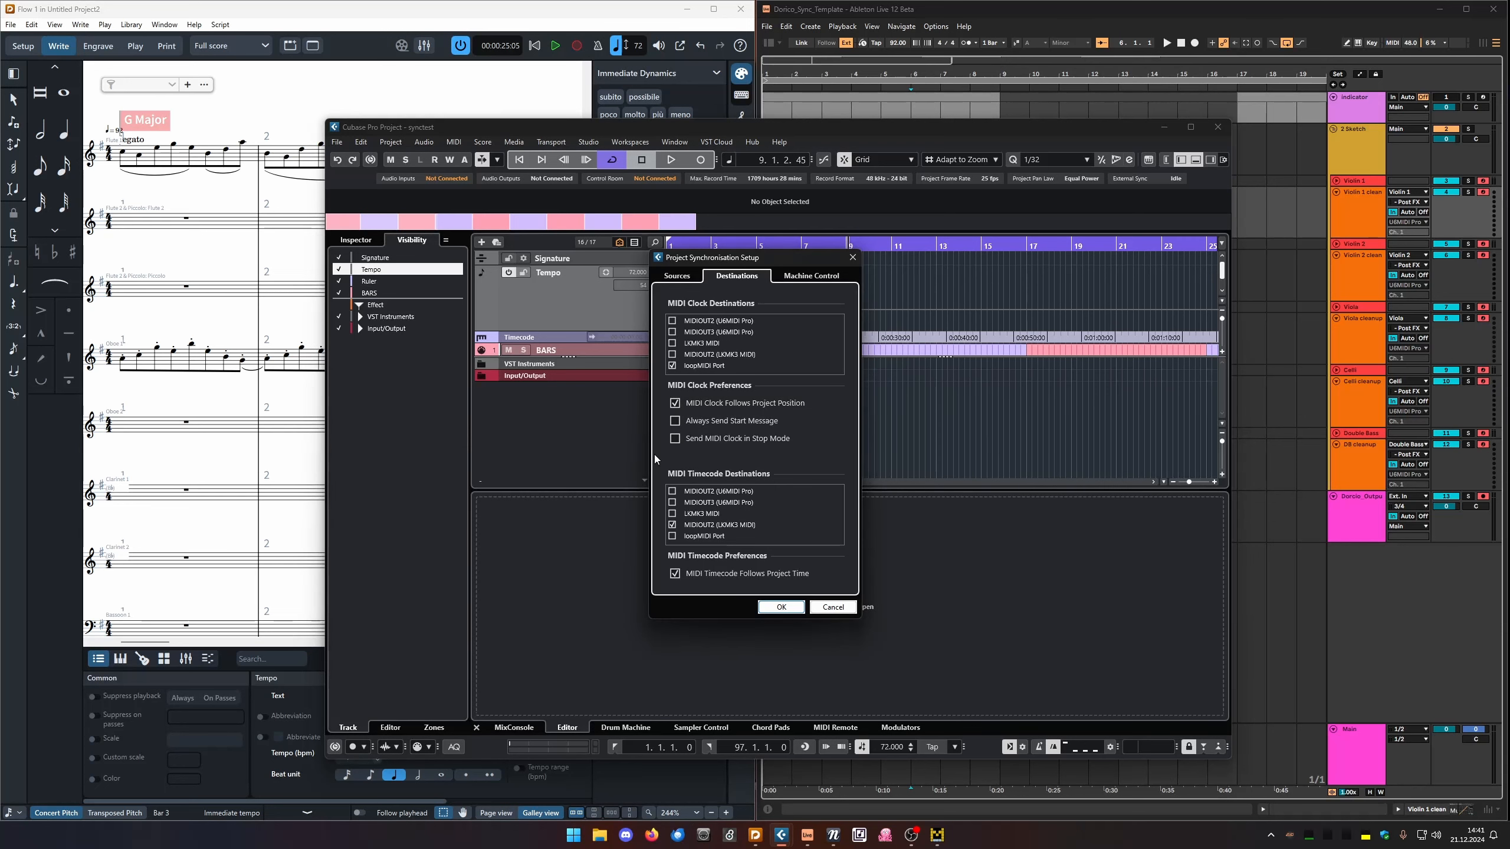
drag(803, 257, 807, 259)
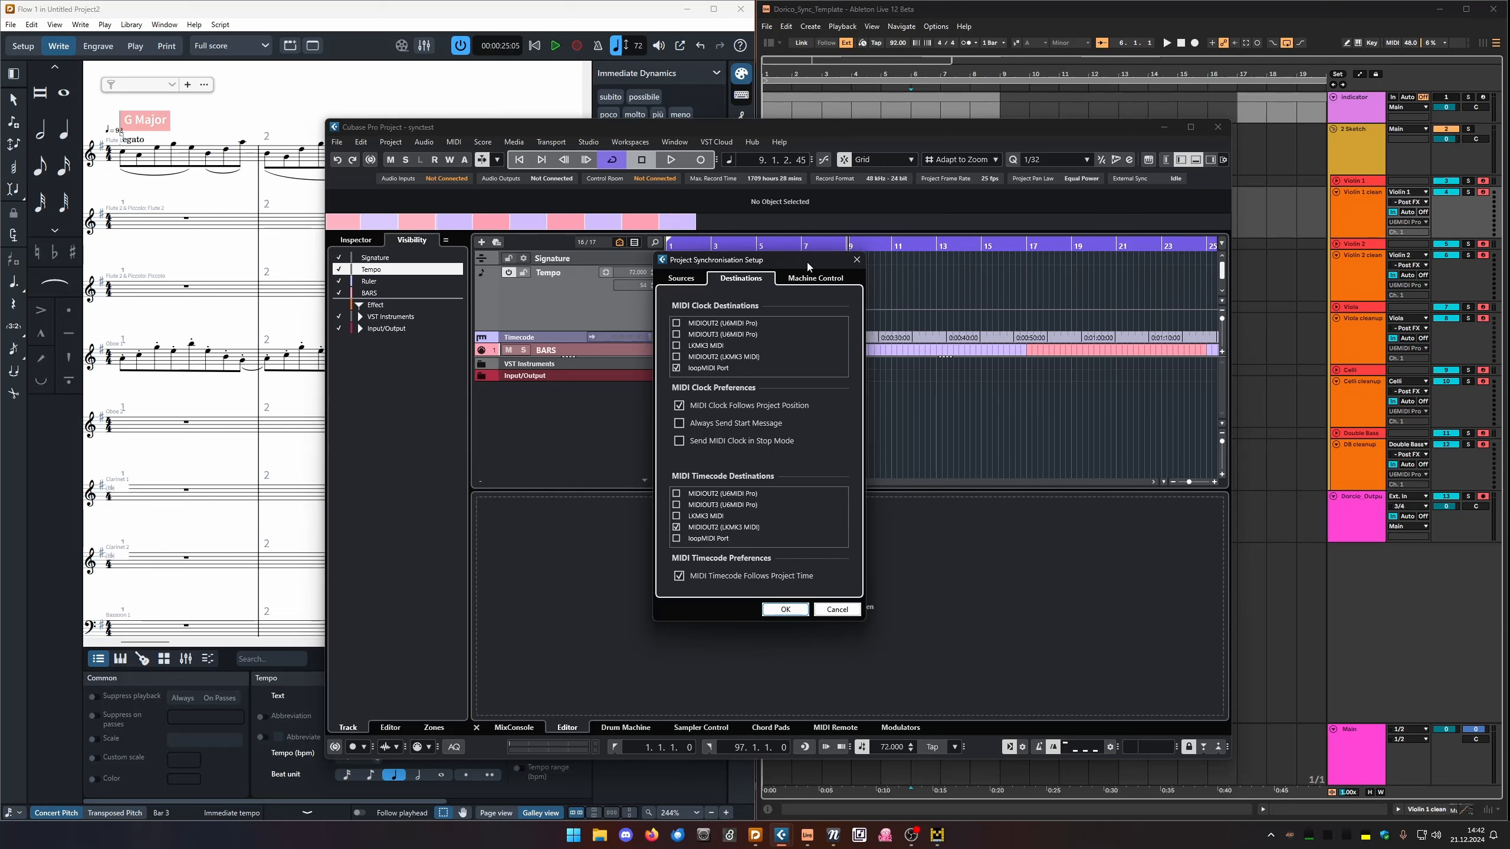
Move the Project Synchronisation Setup dialog clear of the tempo curve and accept its settings.
drag(807, 263, 826, 258)
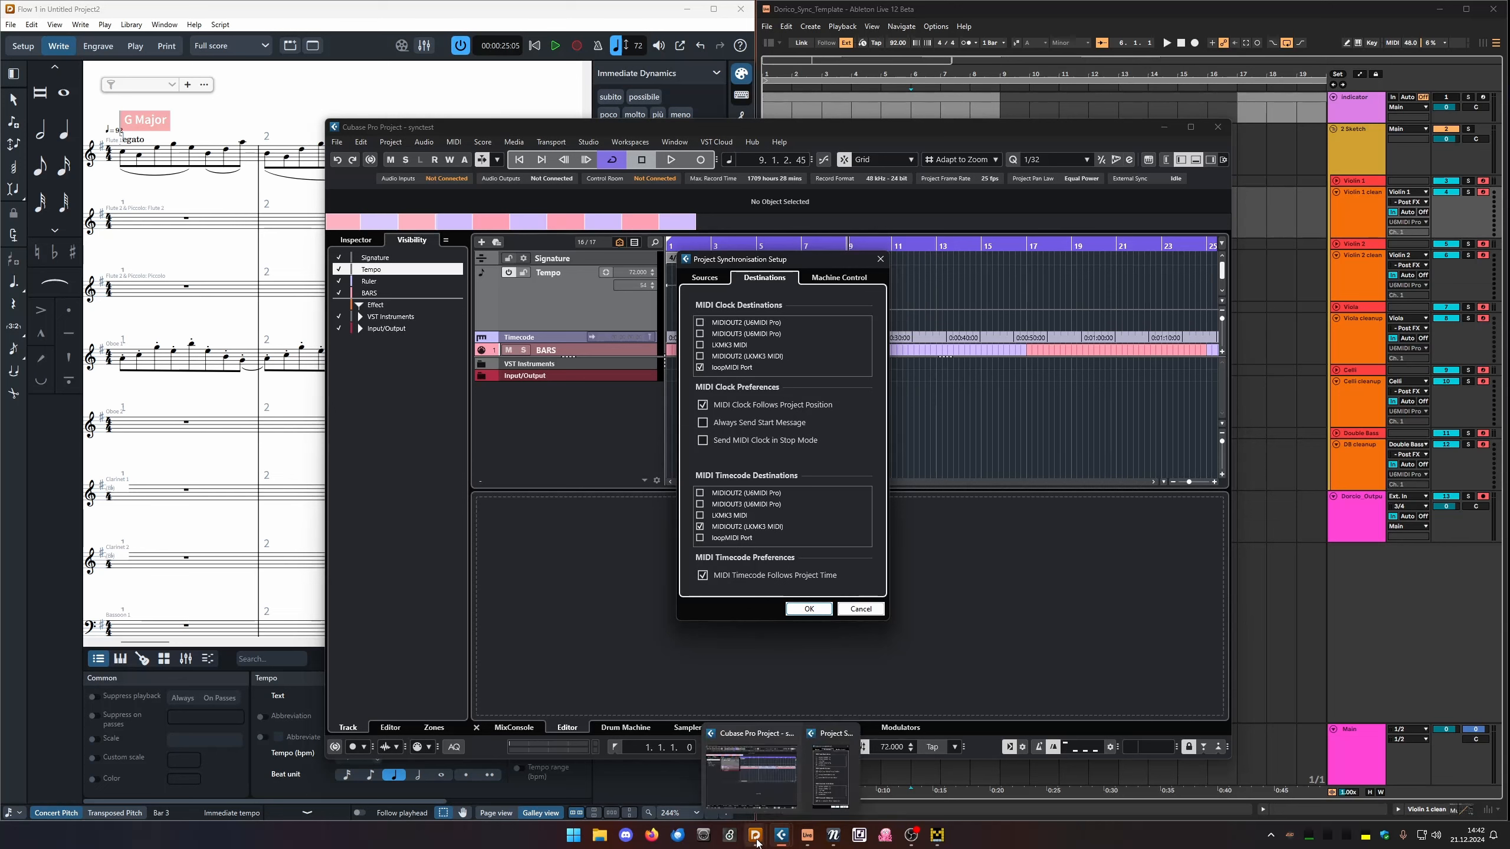
mouse_move(753, 843)
mouse_move(805, 840)
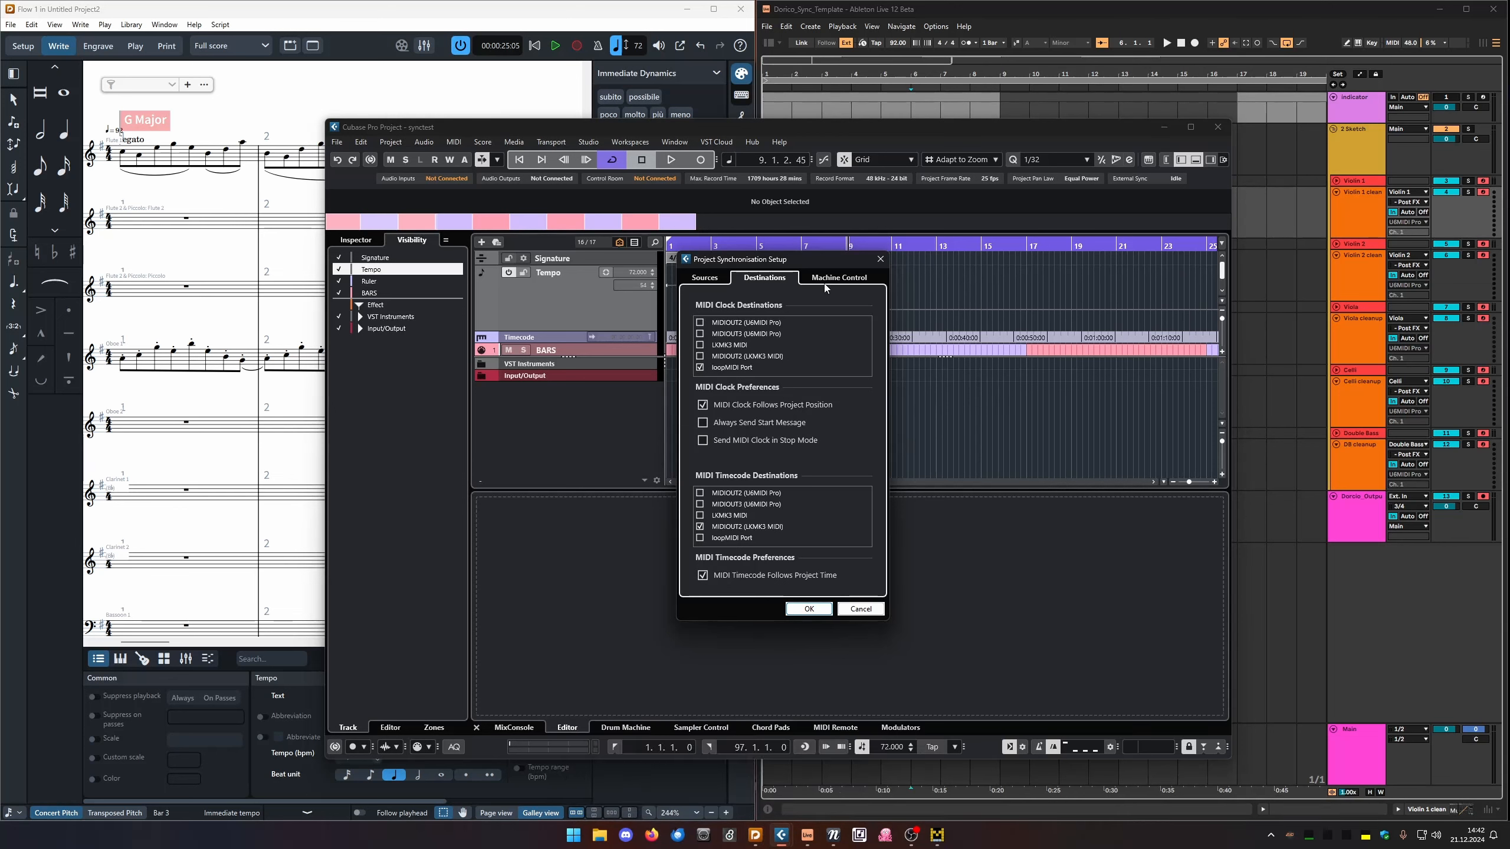
drag(825, 260, 963, 285)
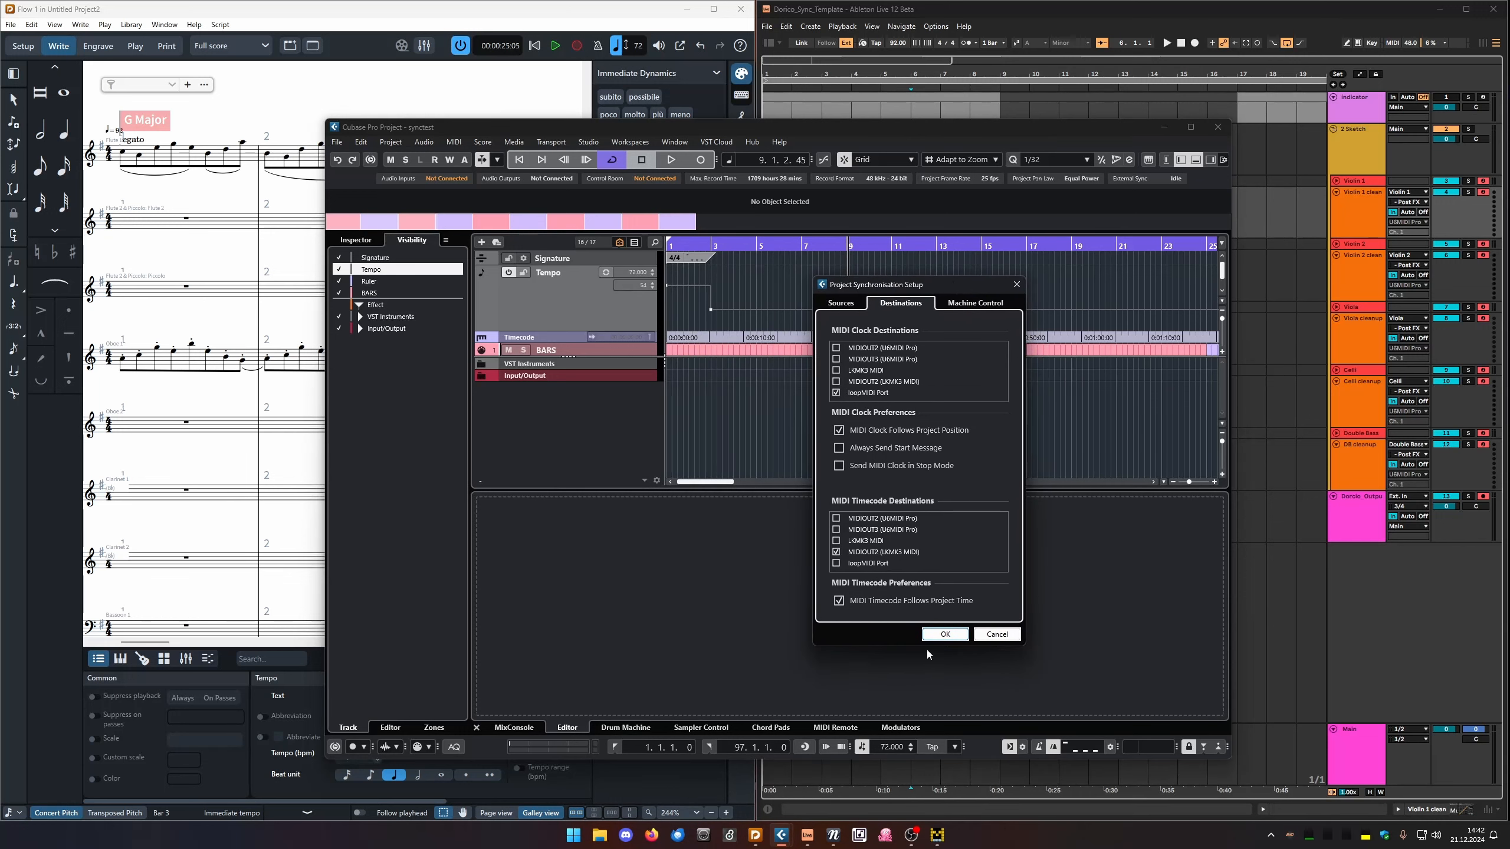
click(945, 634)
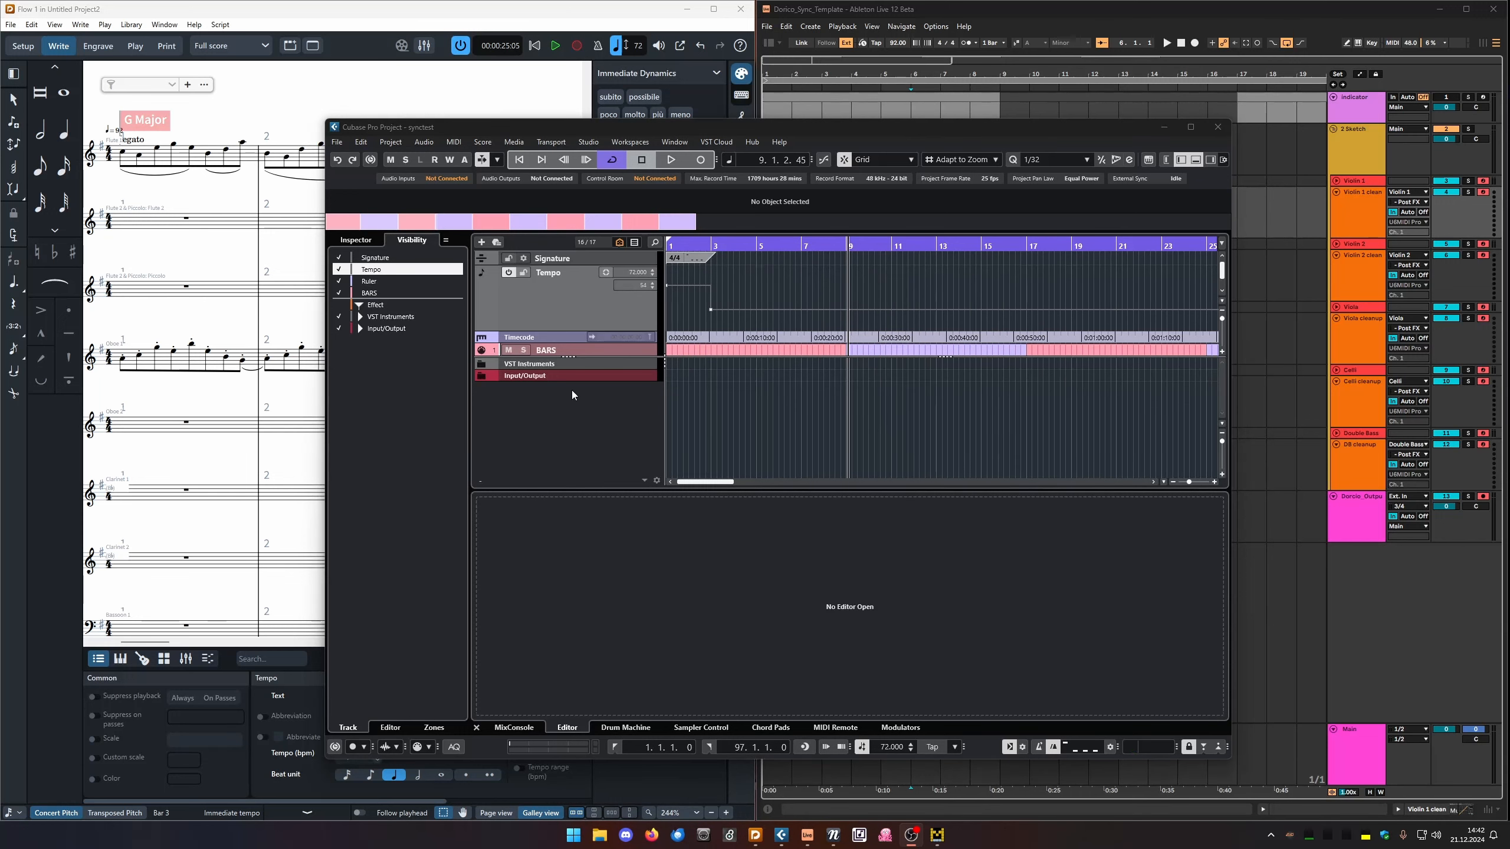
Select the Tempo track, return the project cursor to bar 1, and enlarge the Cubase window slightly.
click(571, 299)
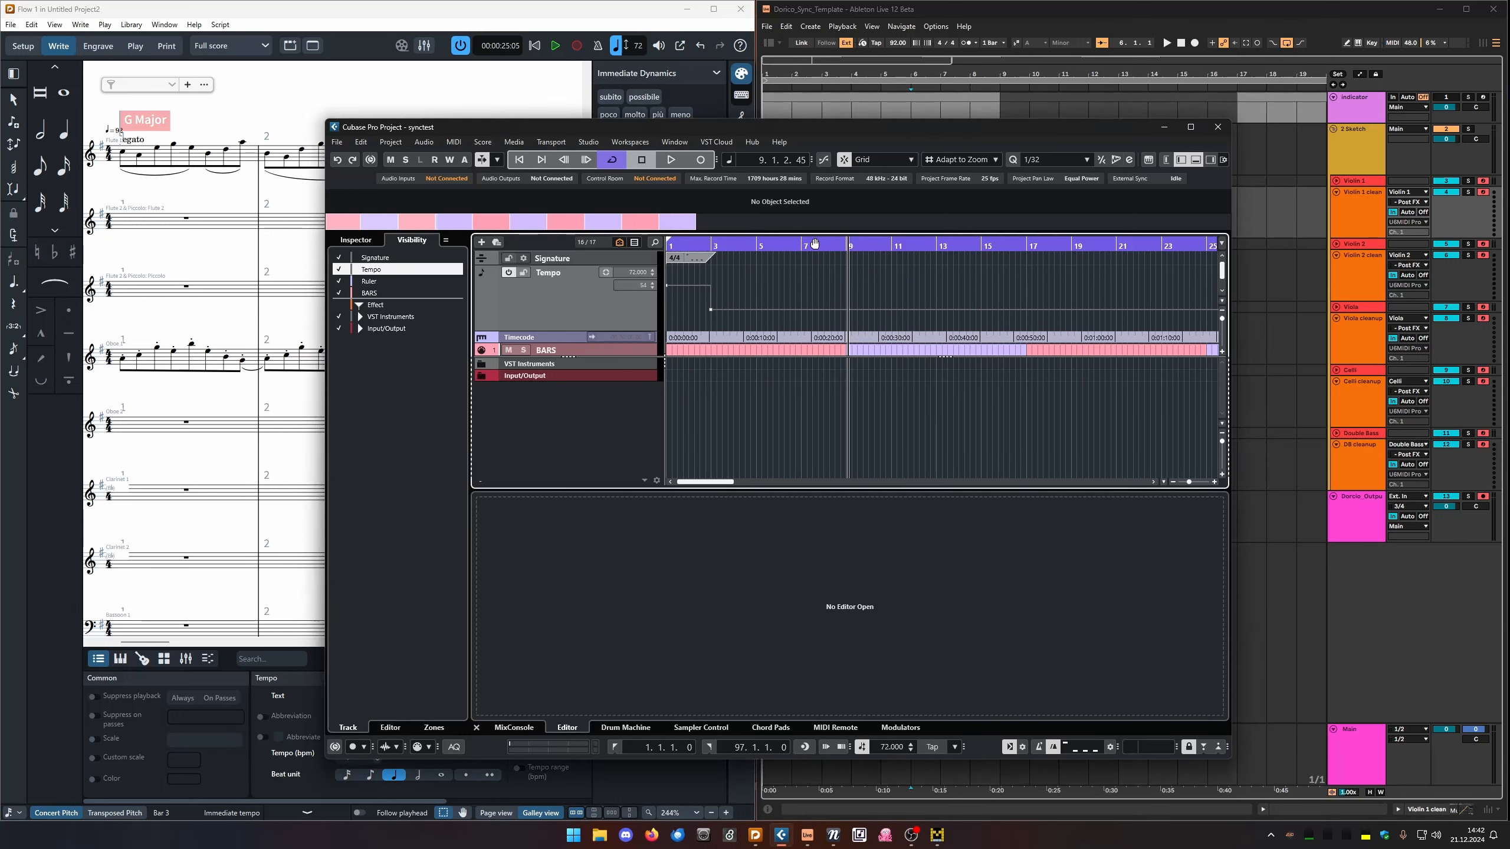
drag(689, 249, 666, 247)
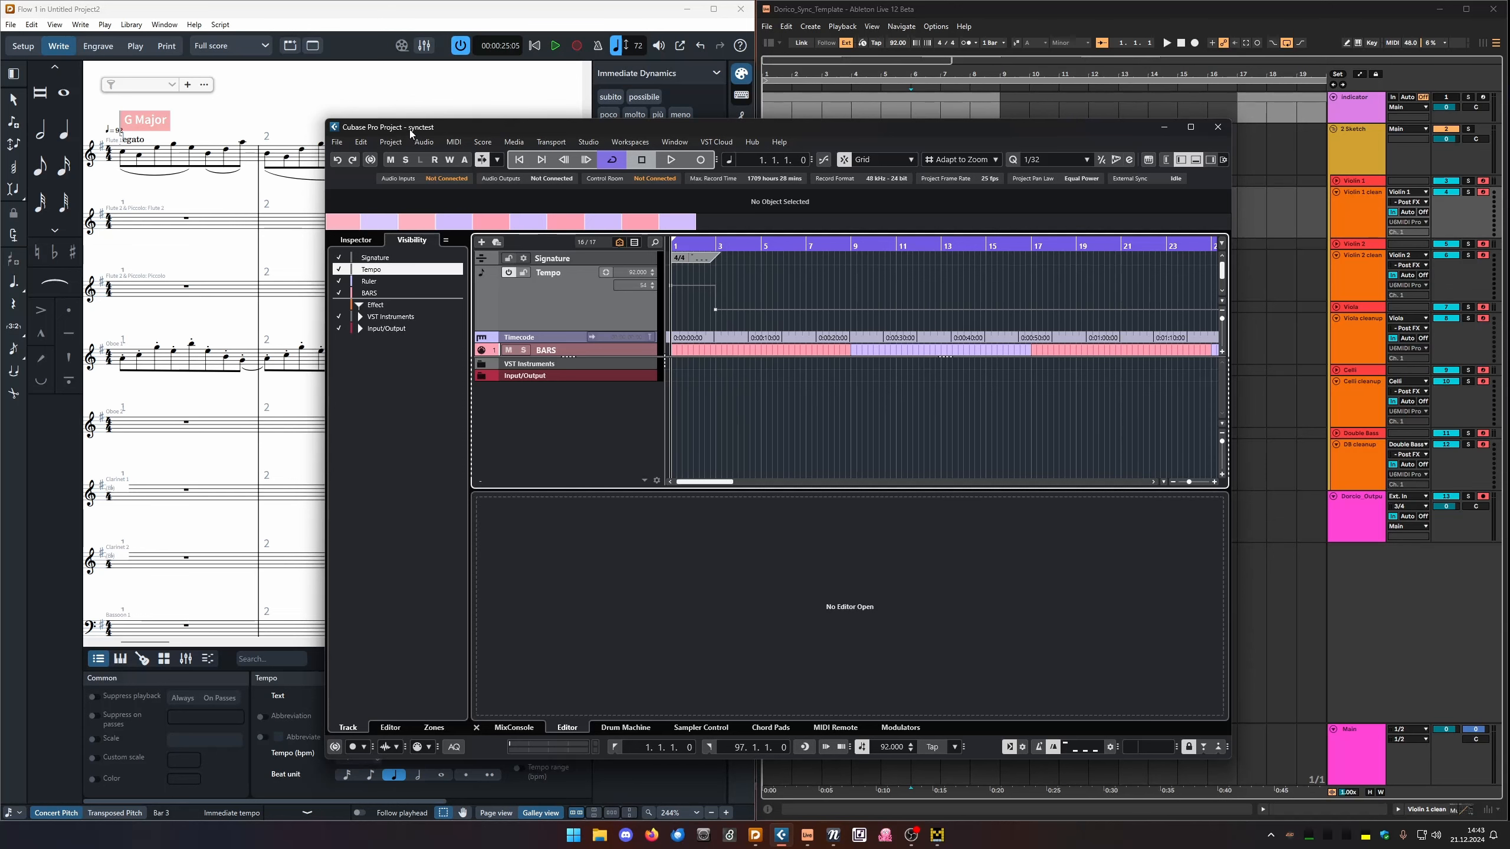
drag(326, 120, 309, 79)
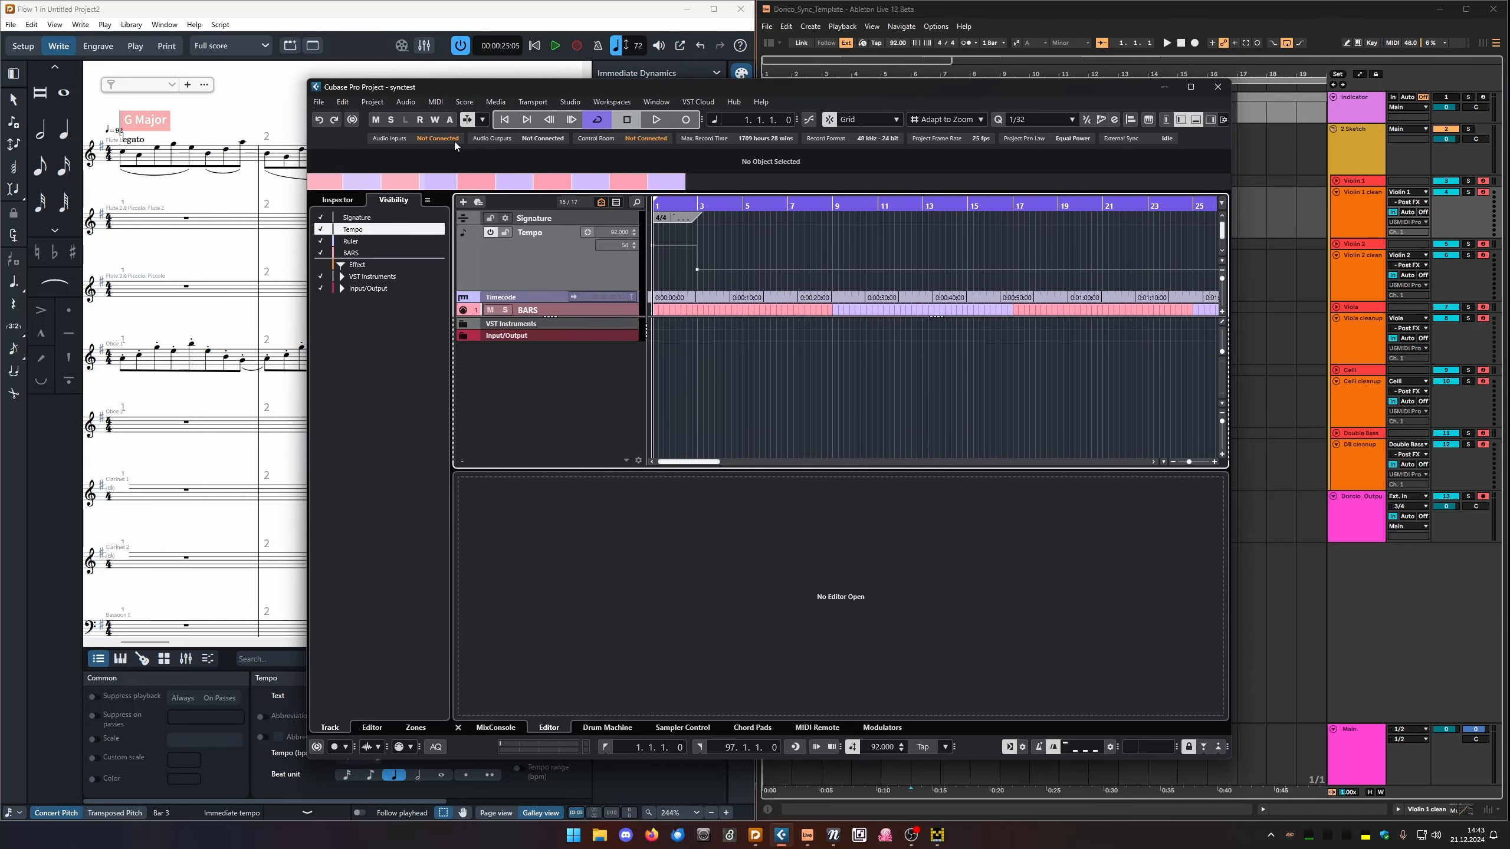
Erase the tempo change at bar 3 from the Tempo track.
click(319, 102)
mouse_move(348, 261)
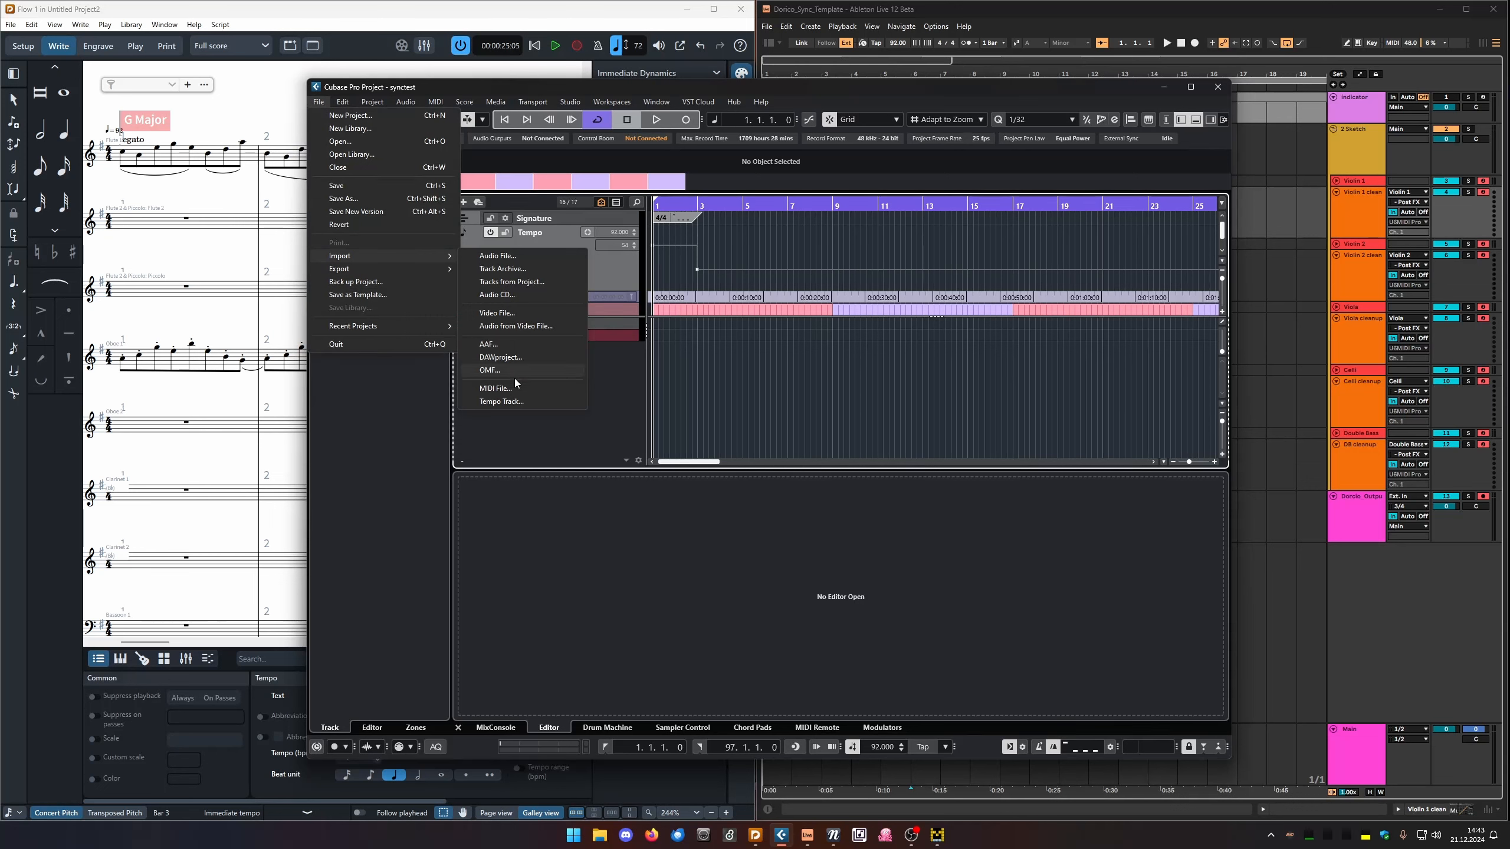
click(731, 382)
right_click(730, 251)
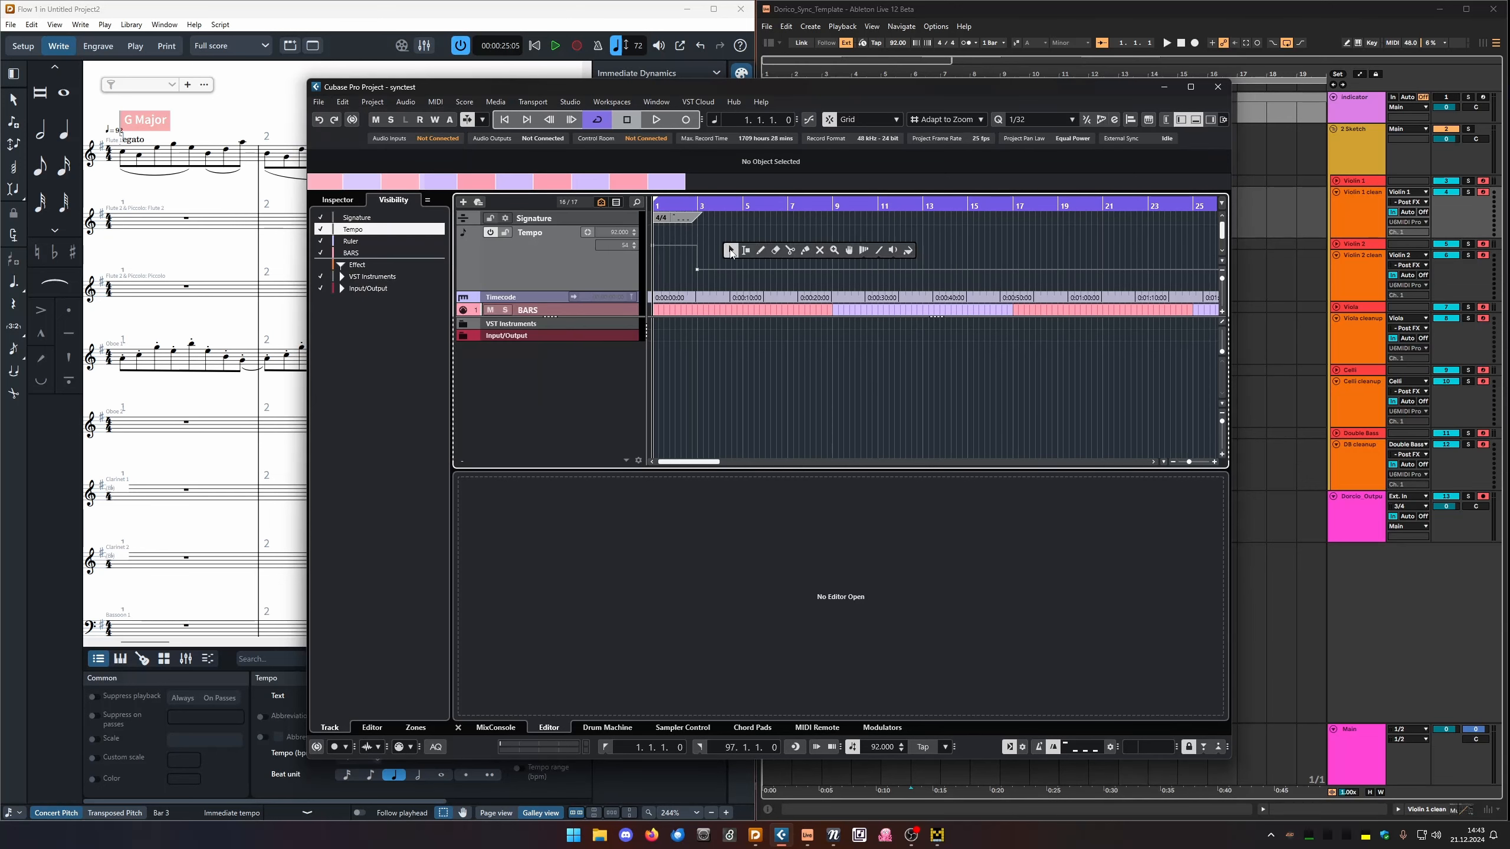
click(761, 253)
drag(699, 269, 703, 255)
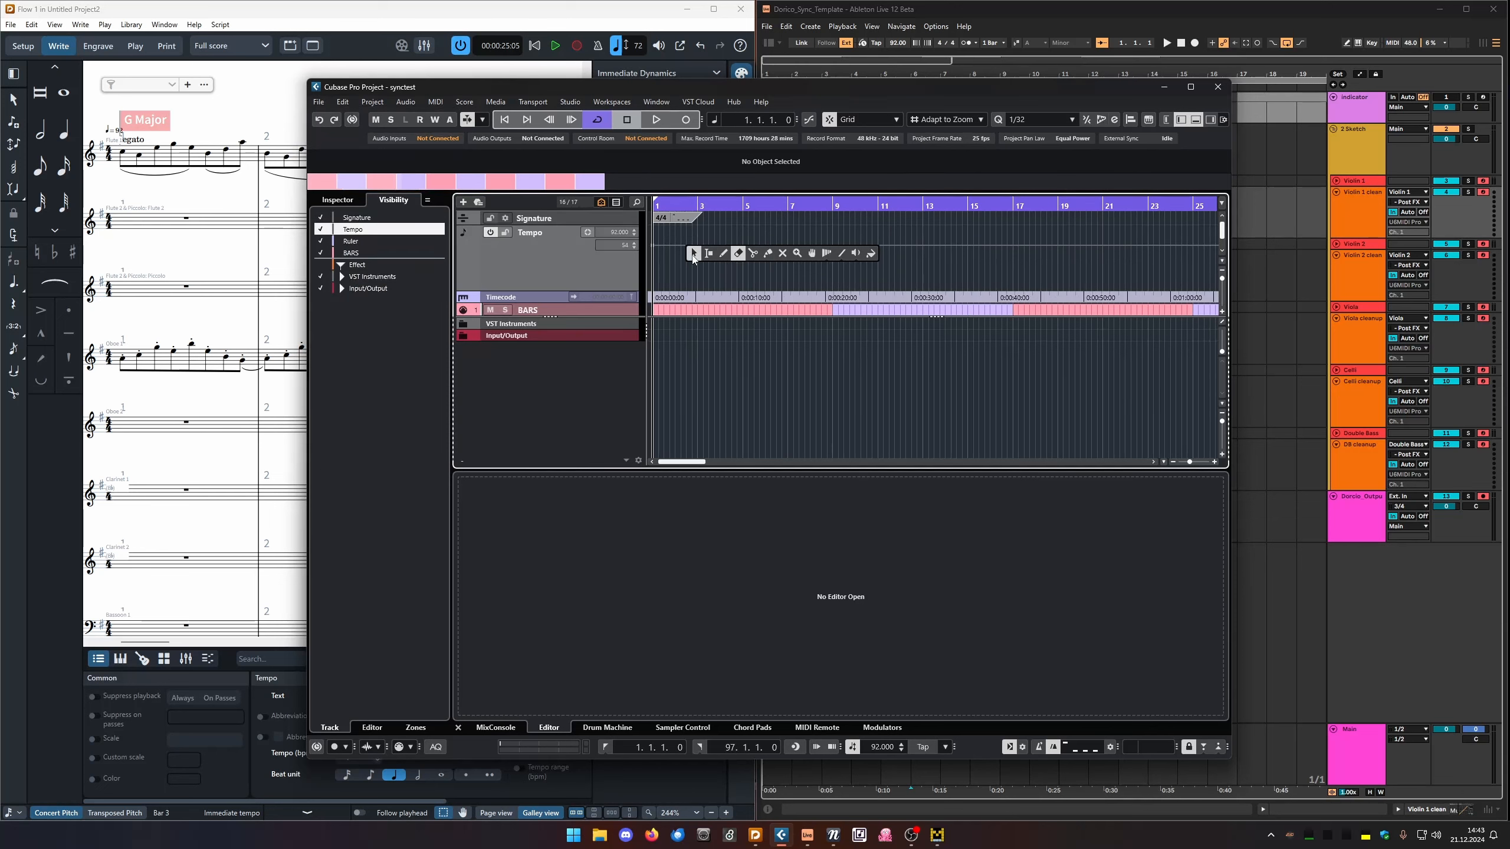
Import Untitled Project2 - Full score - Flow 1.mid from the Flows from Untitled Project2 folder in Downloads into the current project.
click(318, 102)
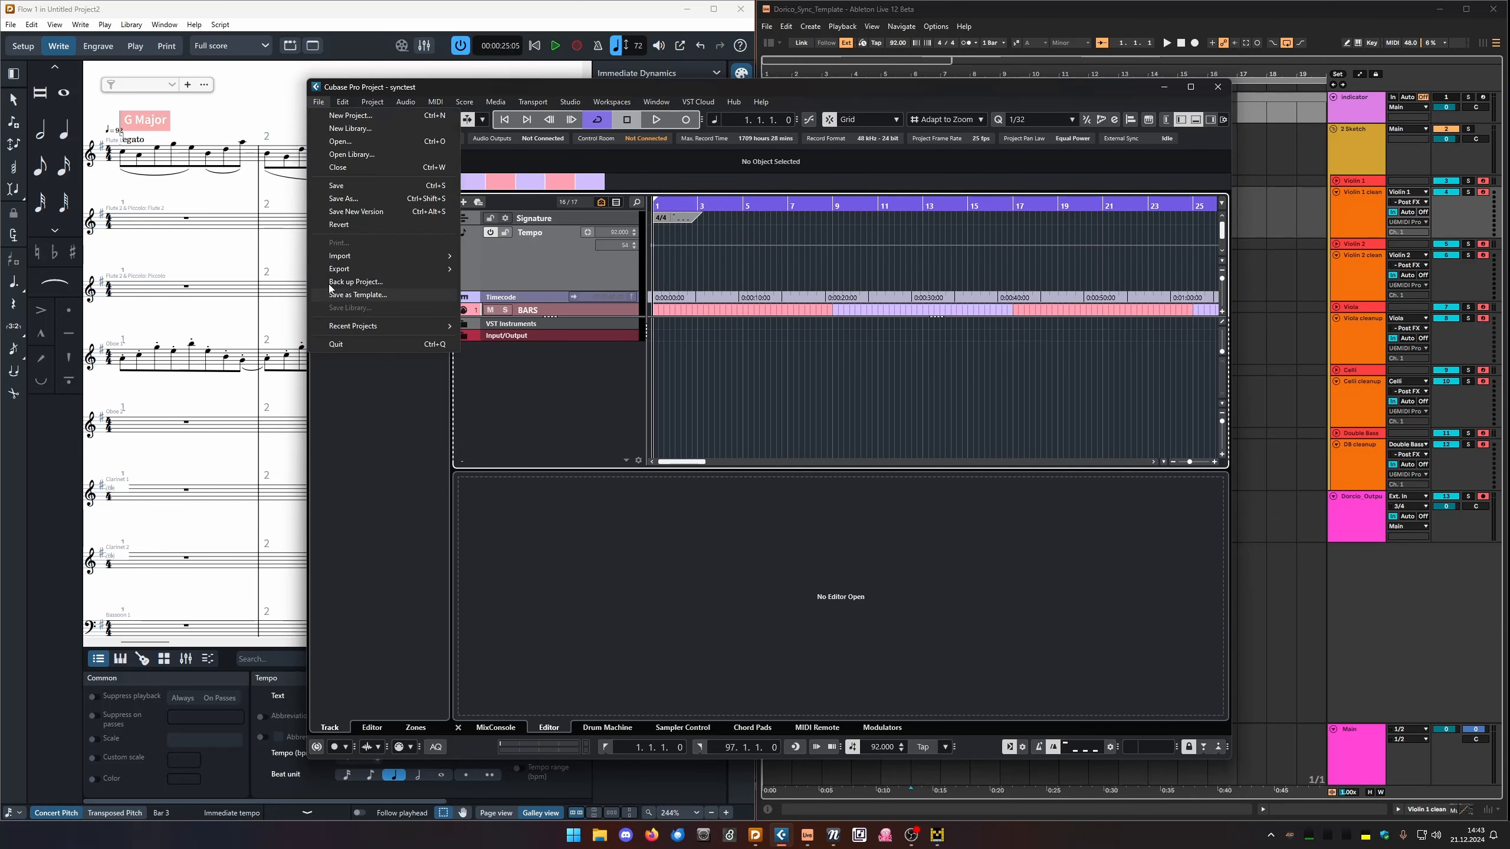
mouse_move(335, 257)
click(513, 388)
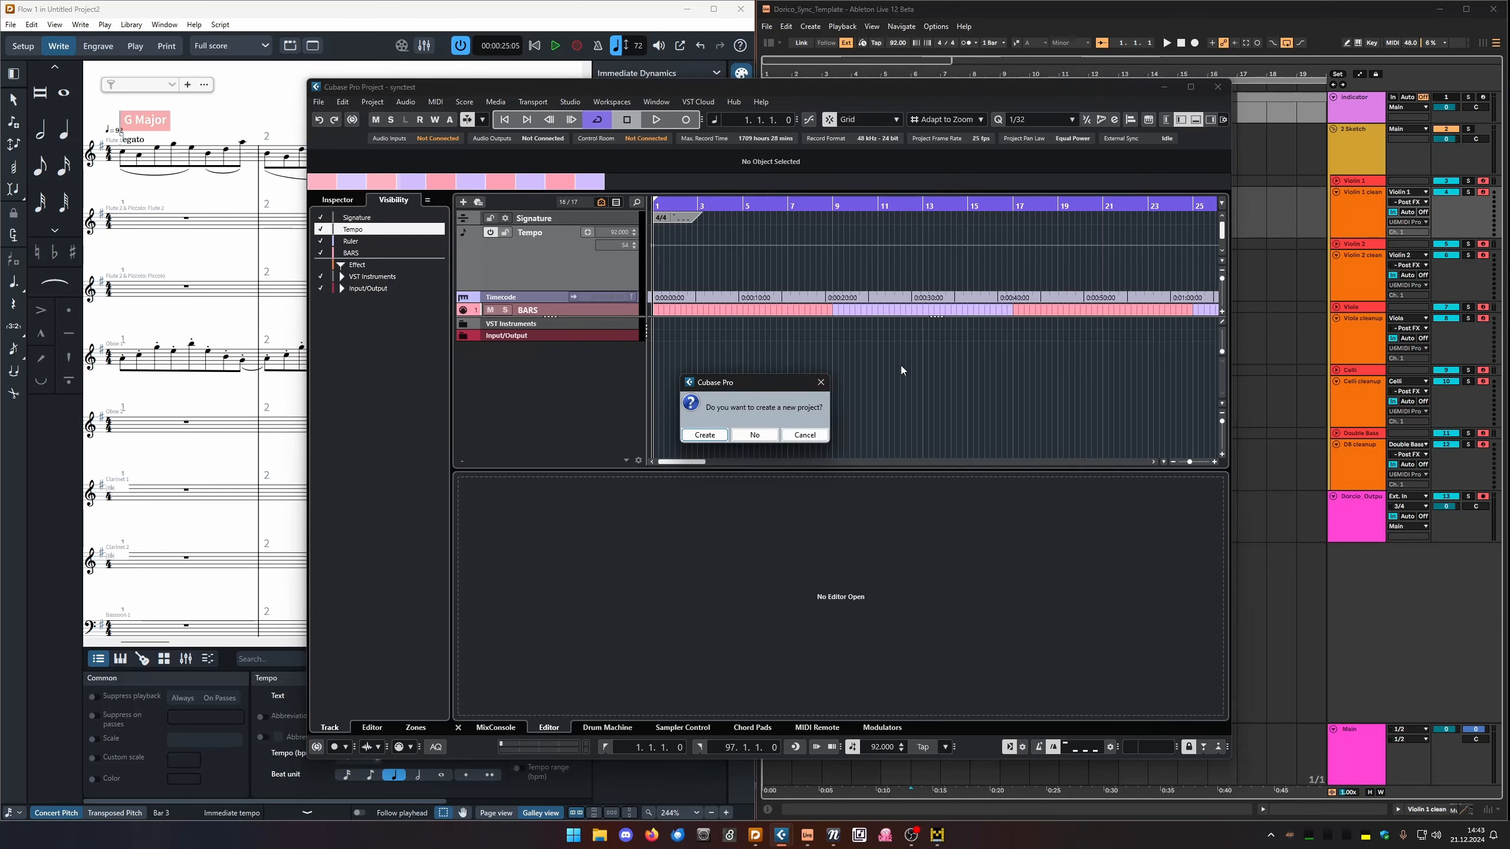
click(754, 435)
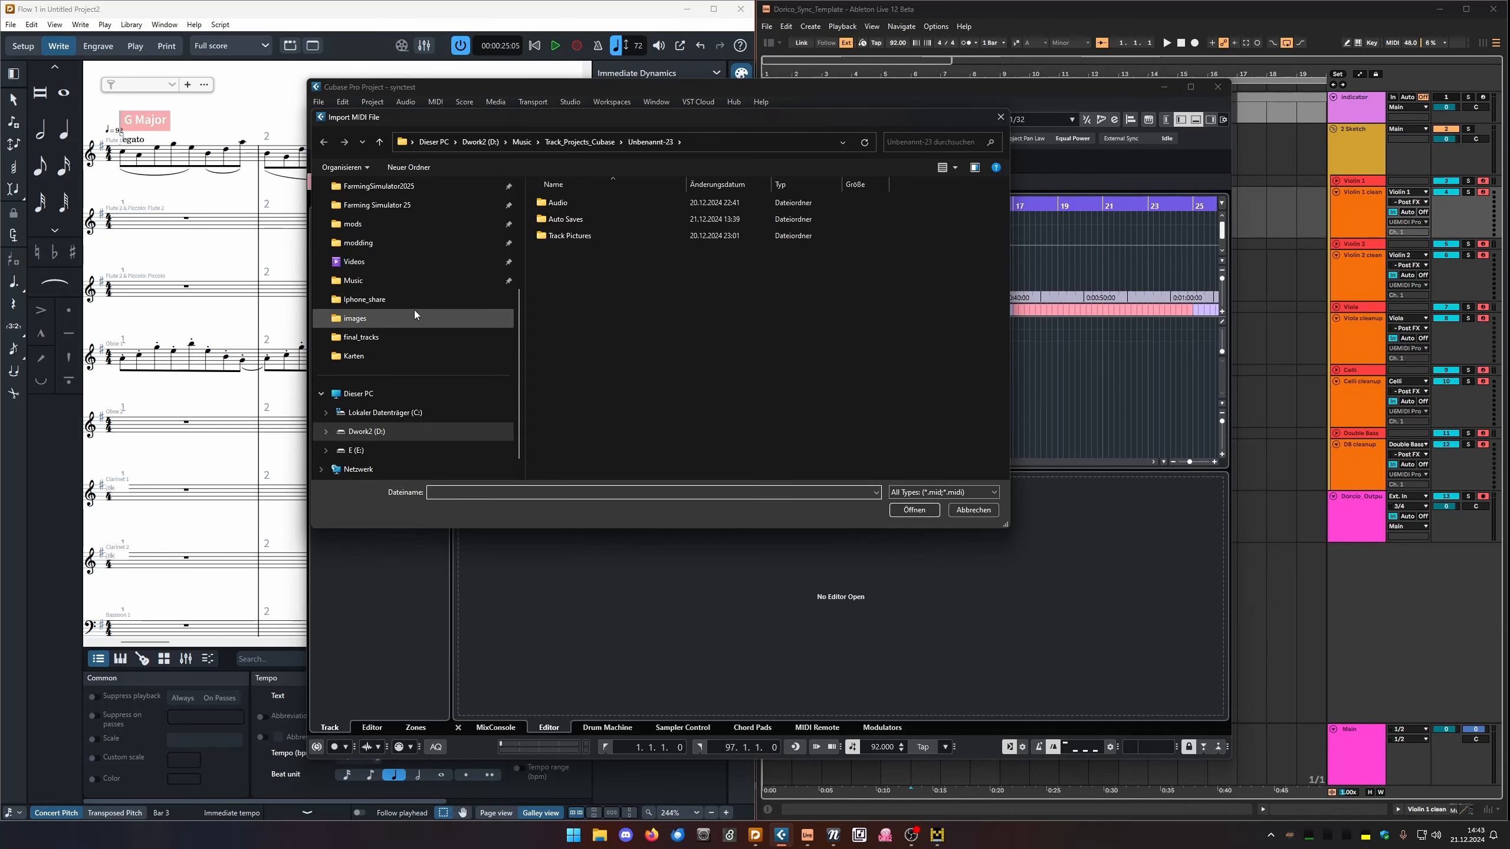
scroll(403, 293, up, 5)
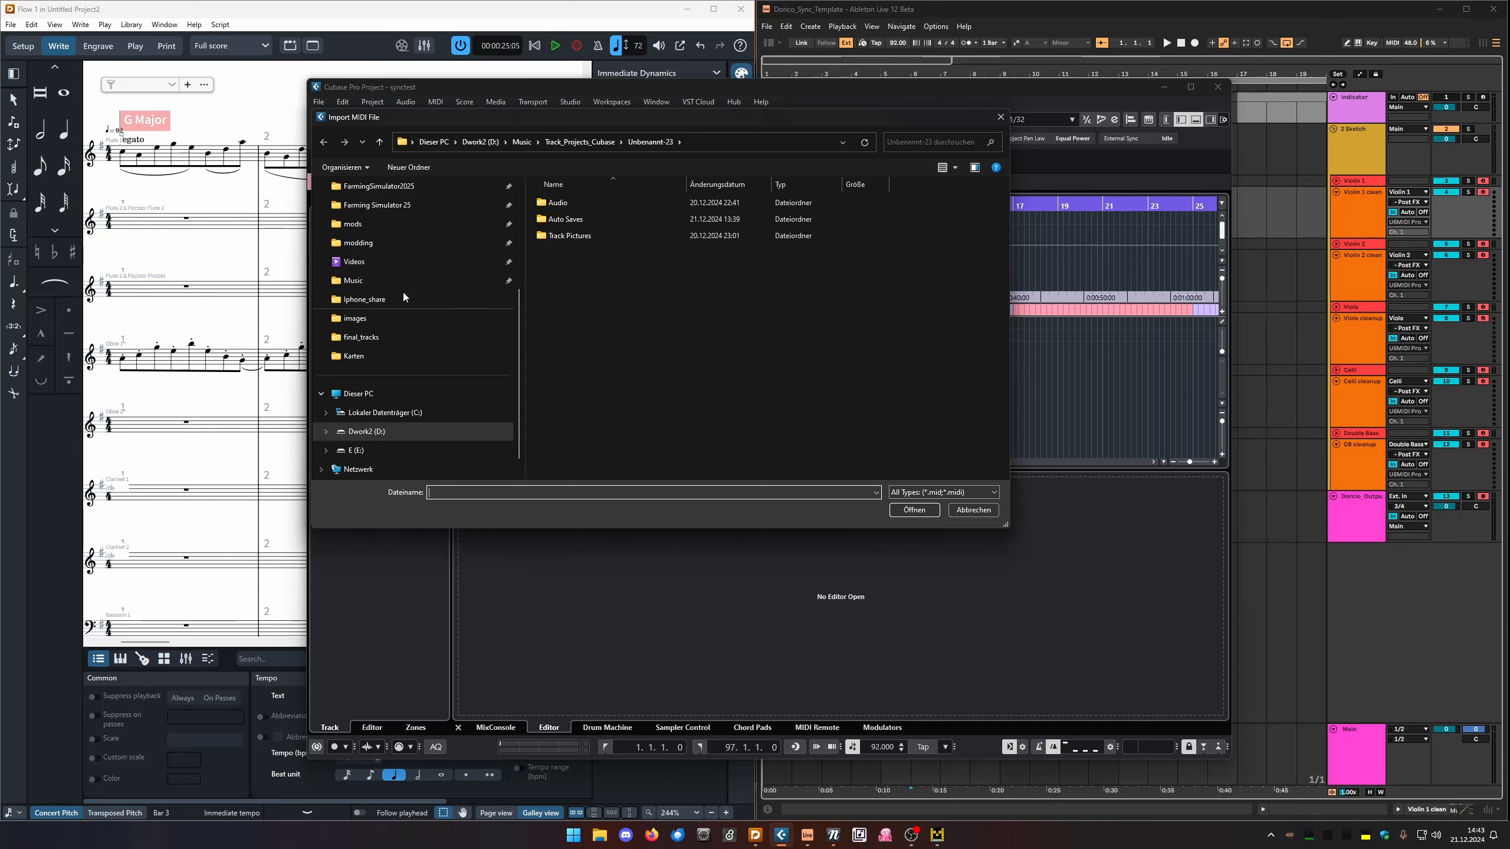
click(361, 265)
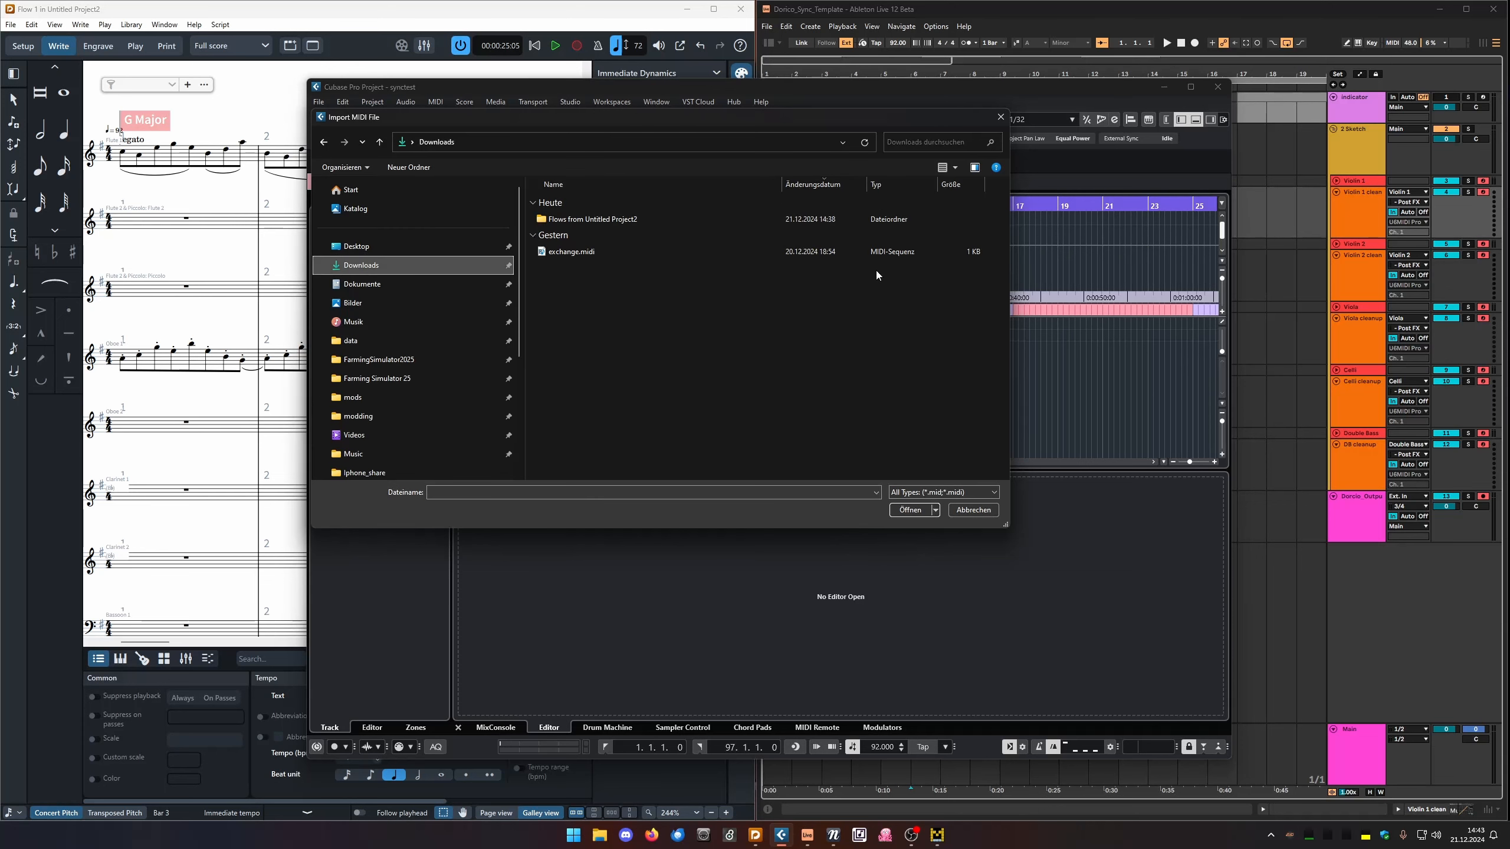
double_click(581, 218)
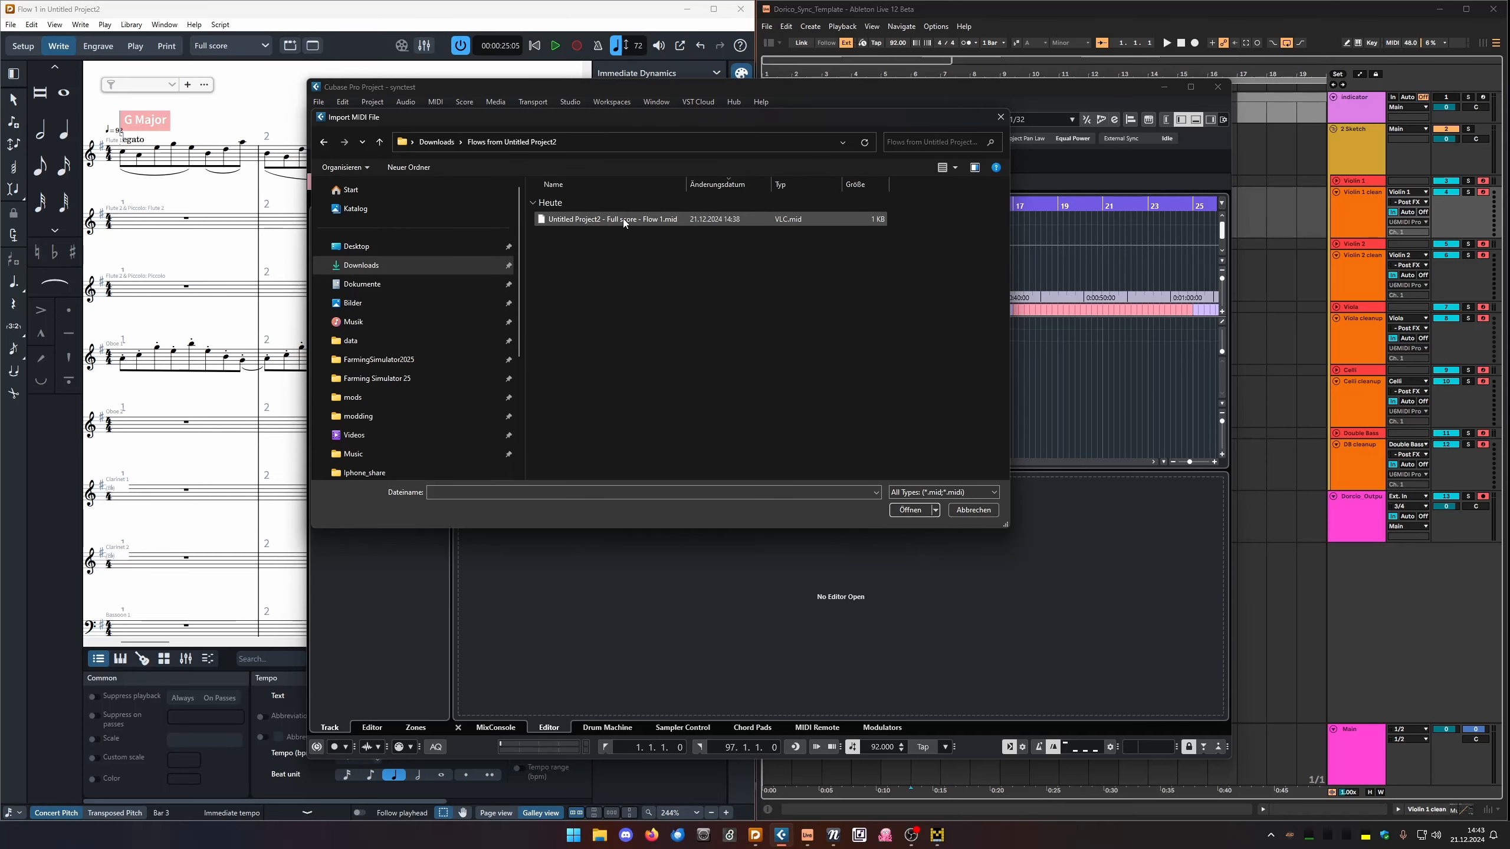
click(618, 219)
click(906, 510)
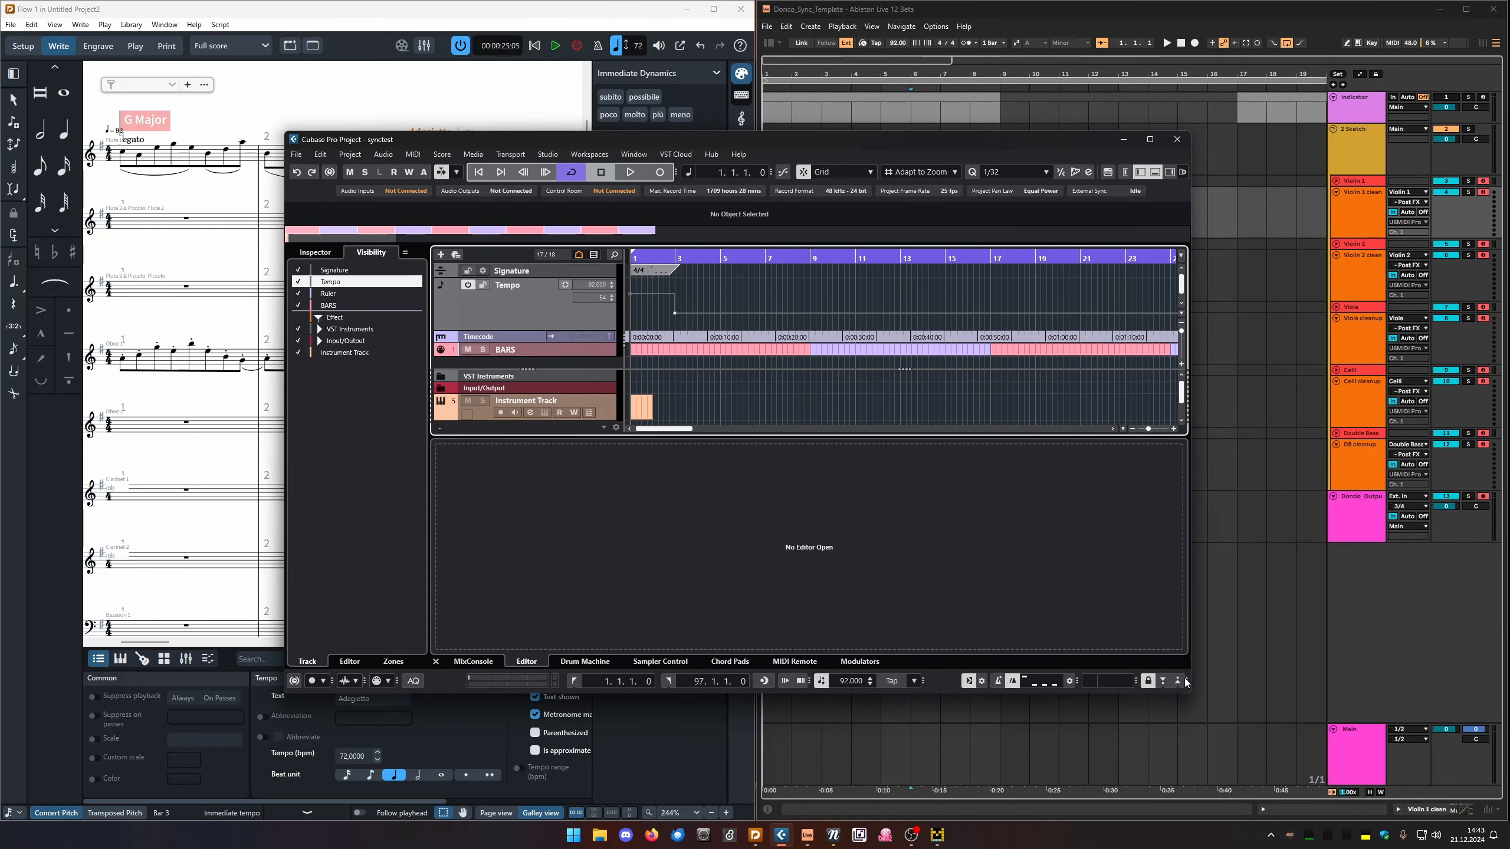
Enlarge the Cubase window and delete the imported Instrument Track, keeping only the tempo data.
drag(1185, 683, 1364, 820)
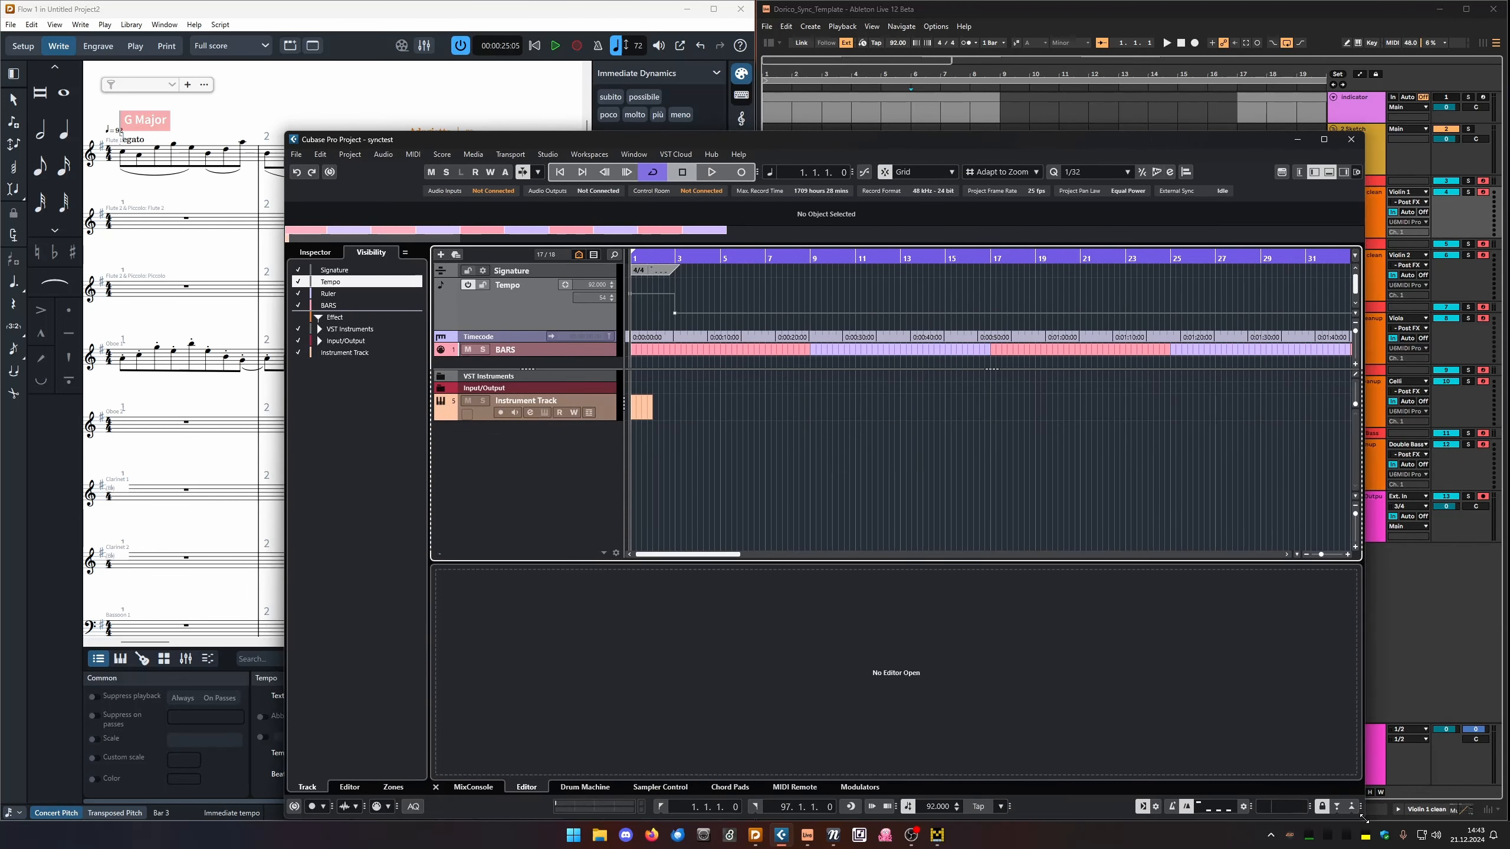
click(611, 412)
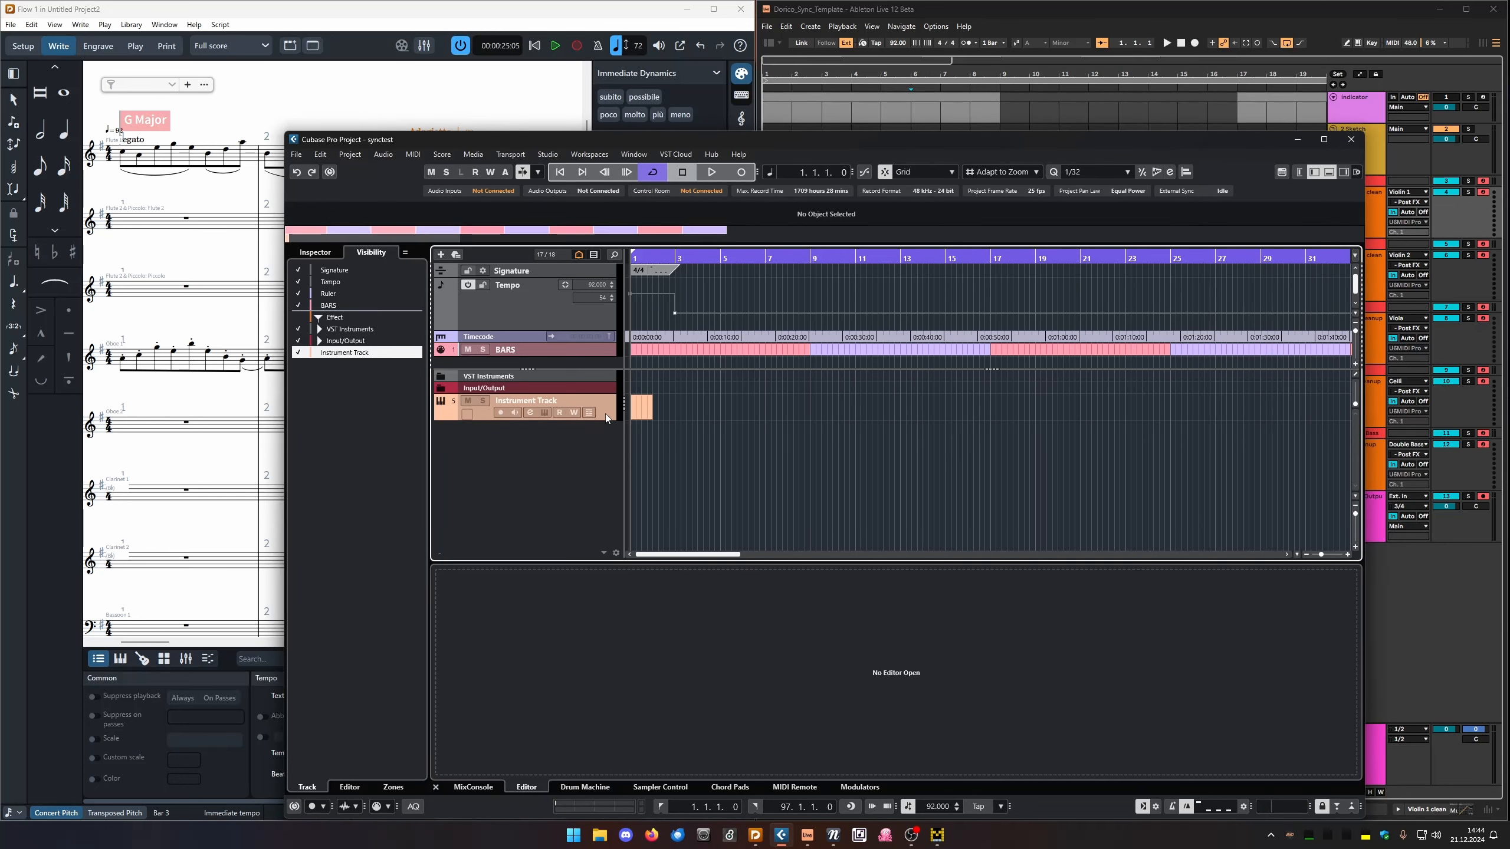
key(Delete)
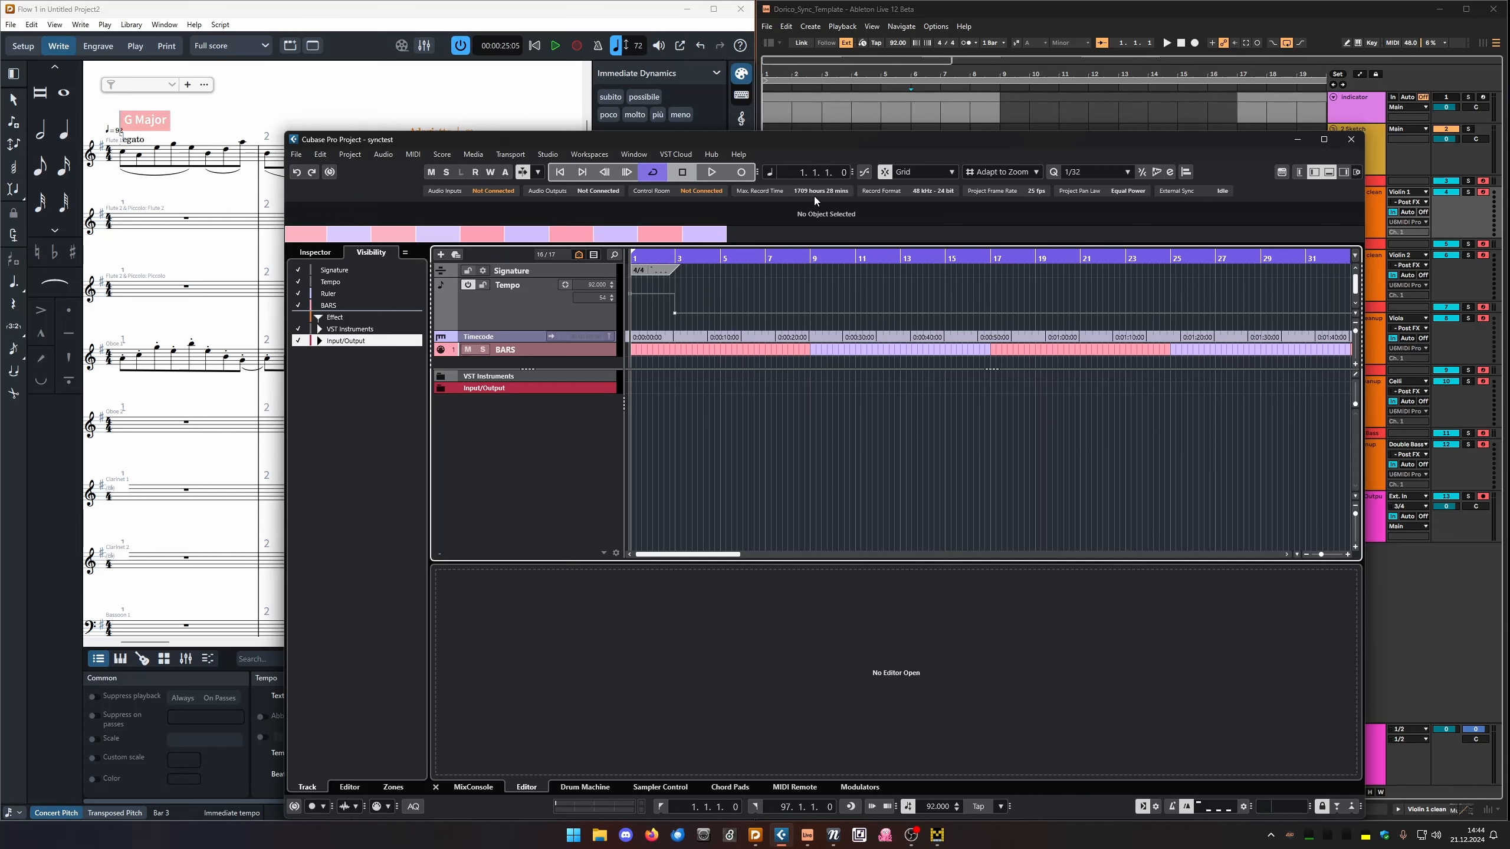
mouse_move(783, 143)
mouse_down()
mouse_move(799, 131)
mouse_move(823, 158)
mouse_move(784, 135)
mouse_up()
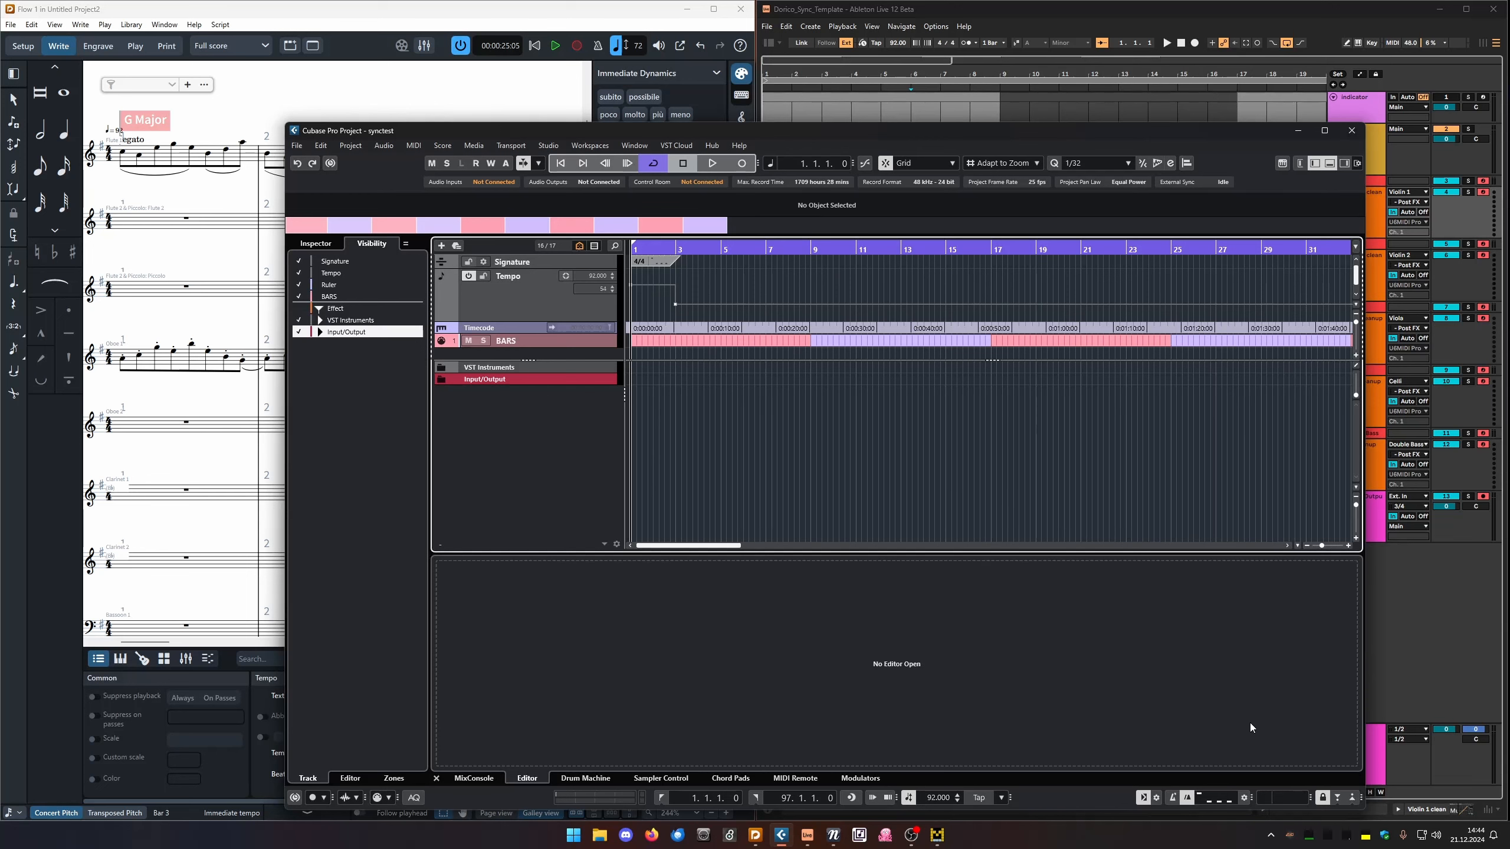
In Project Synchronisation Setup, disable the MIDIOUT2 (LKMK3 MIDI) timecode destination and MIDI Timecode Follows Project Time, and accept the changes.
click(1143, 800)
click(731, 232)
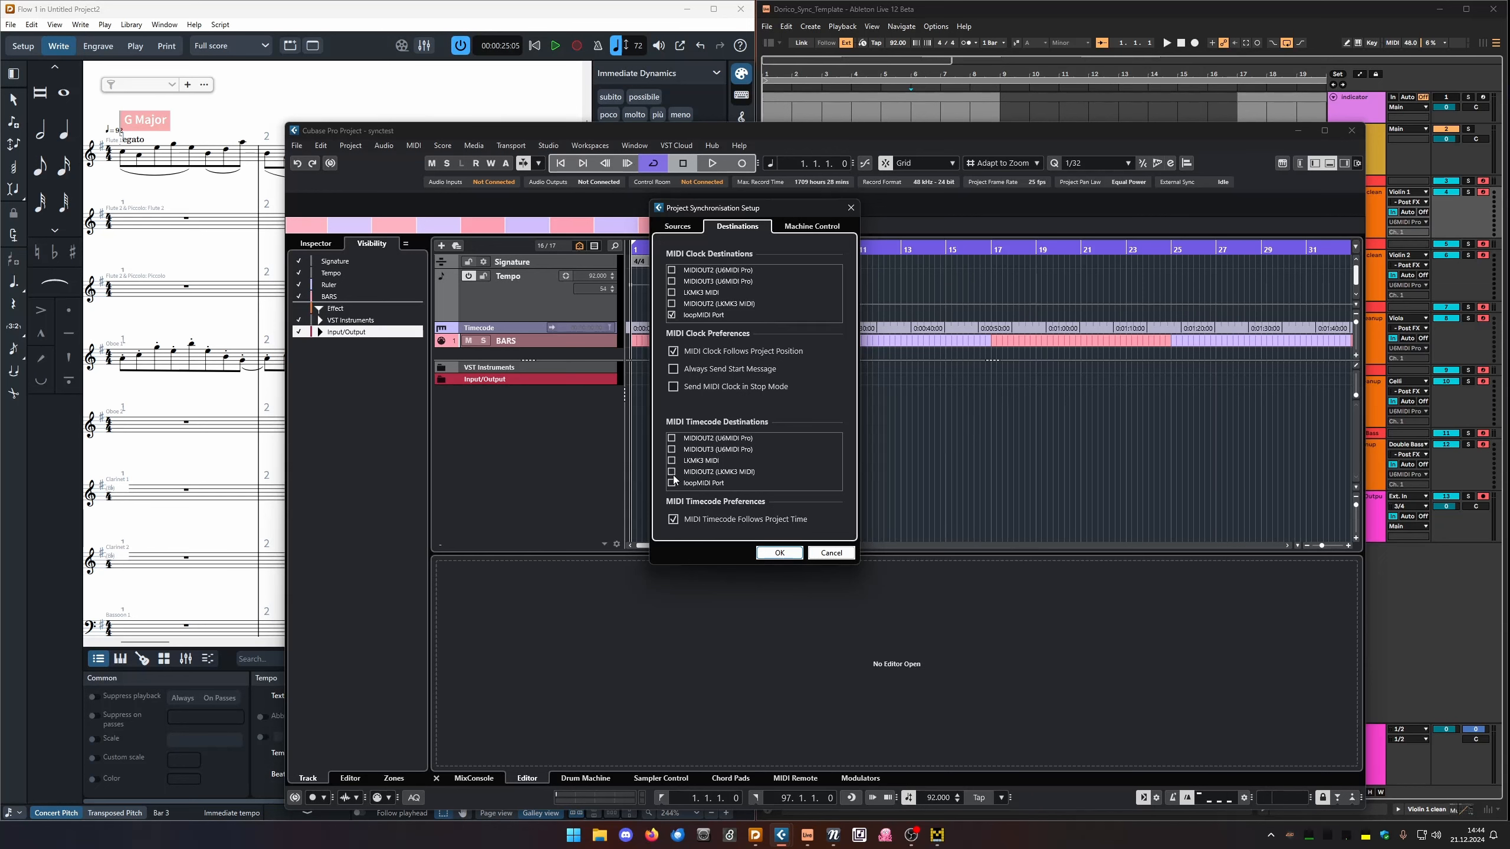
click(673, 520)
click(779, 552)
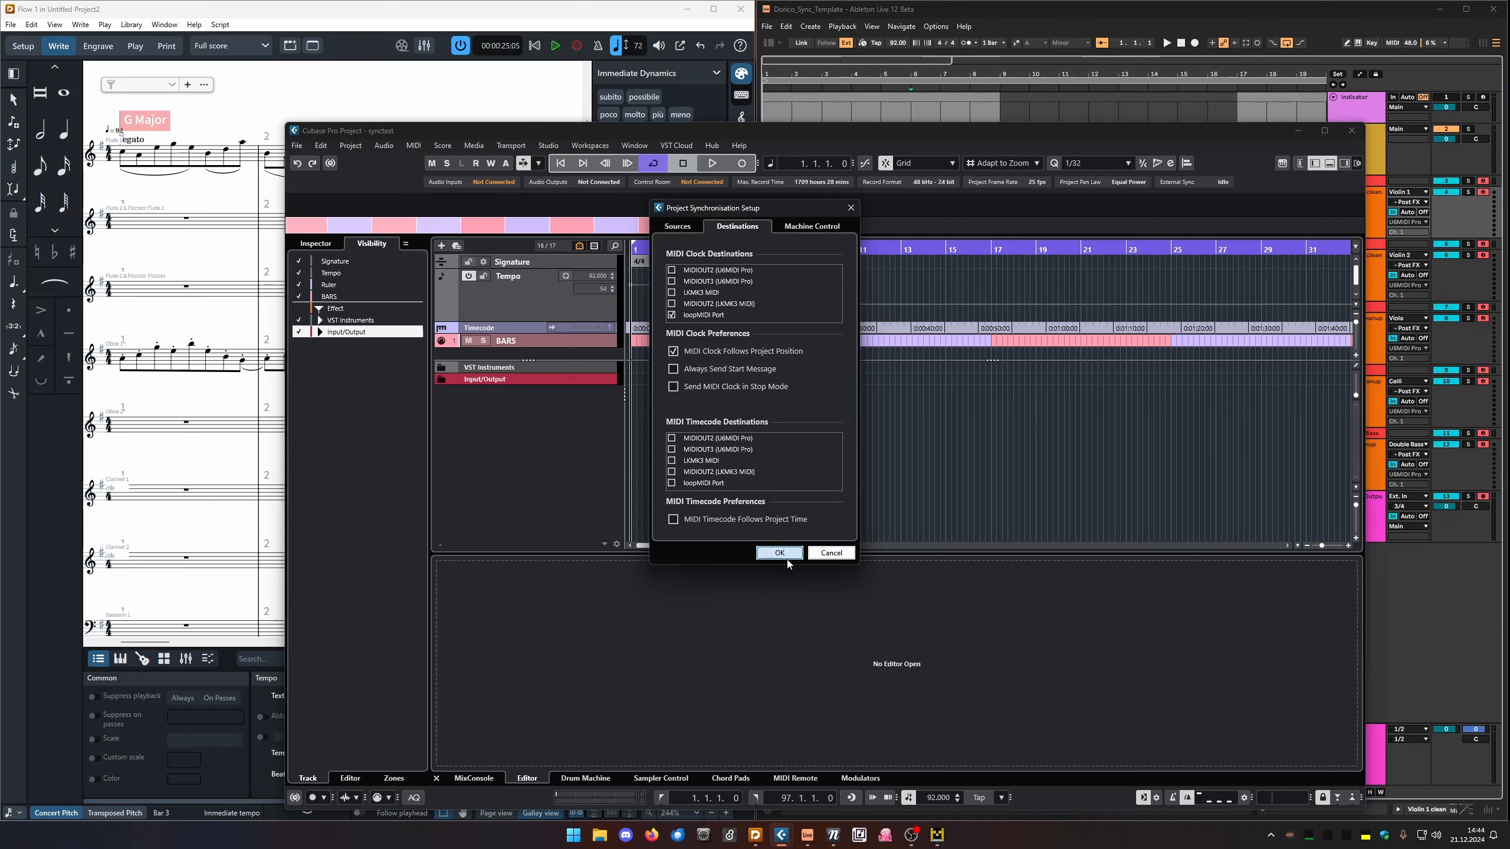
Turn off external sync in Cubase, play the project with Ableton's timeline uncovered to test the MIDI clock, and stop playback.
click(712, 164)
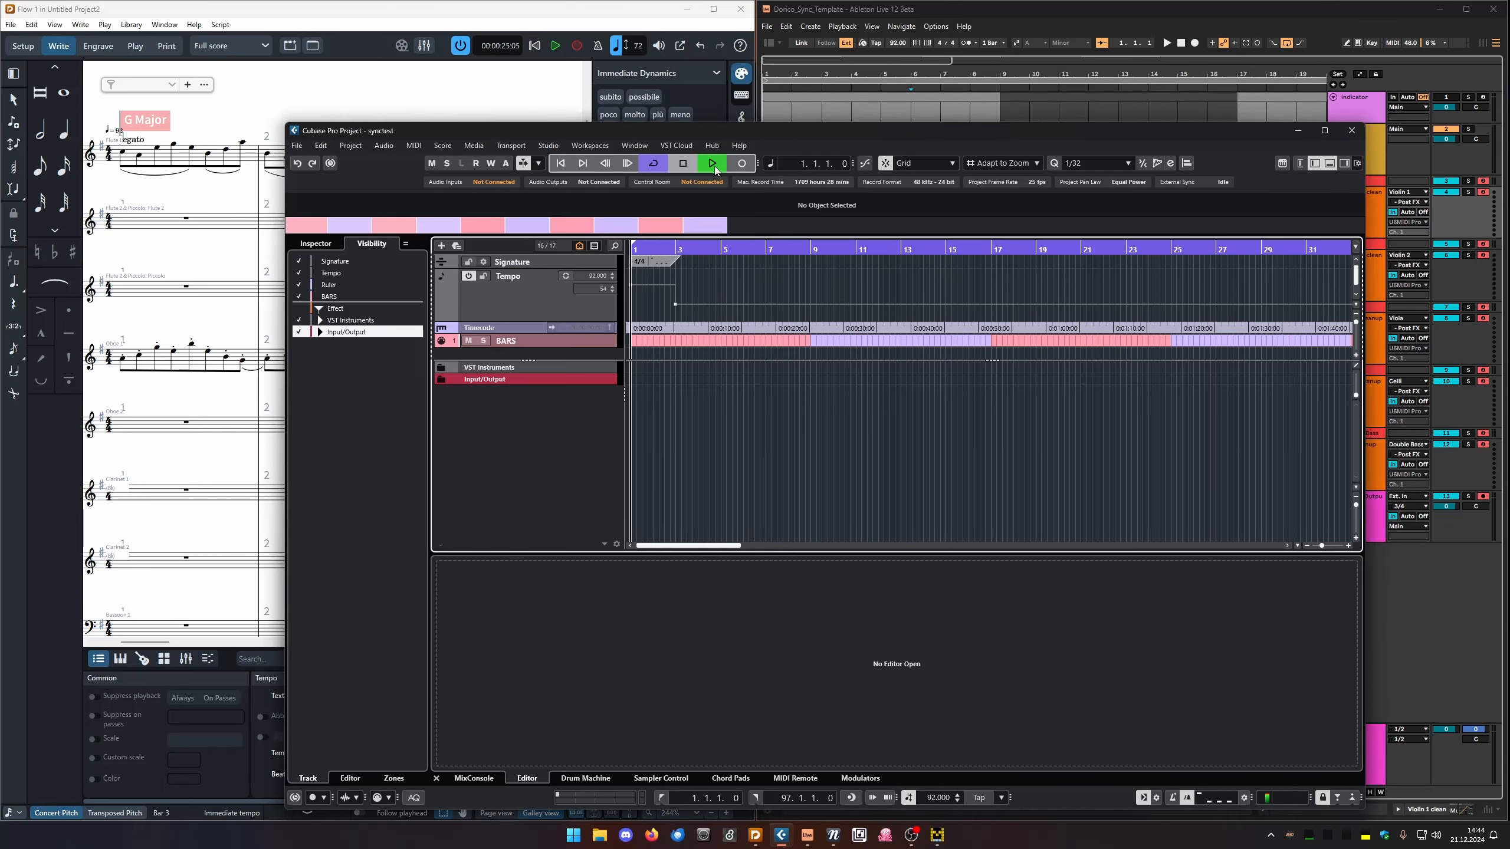
click(683, 164)
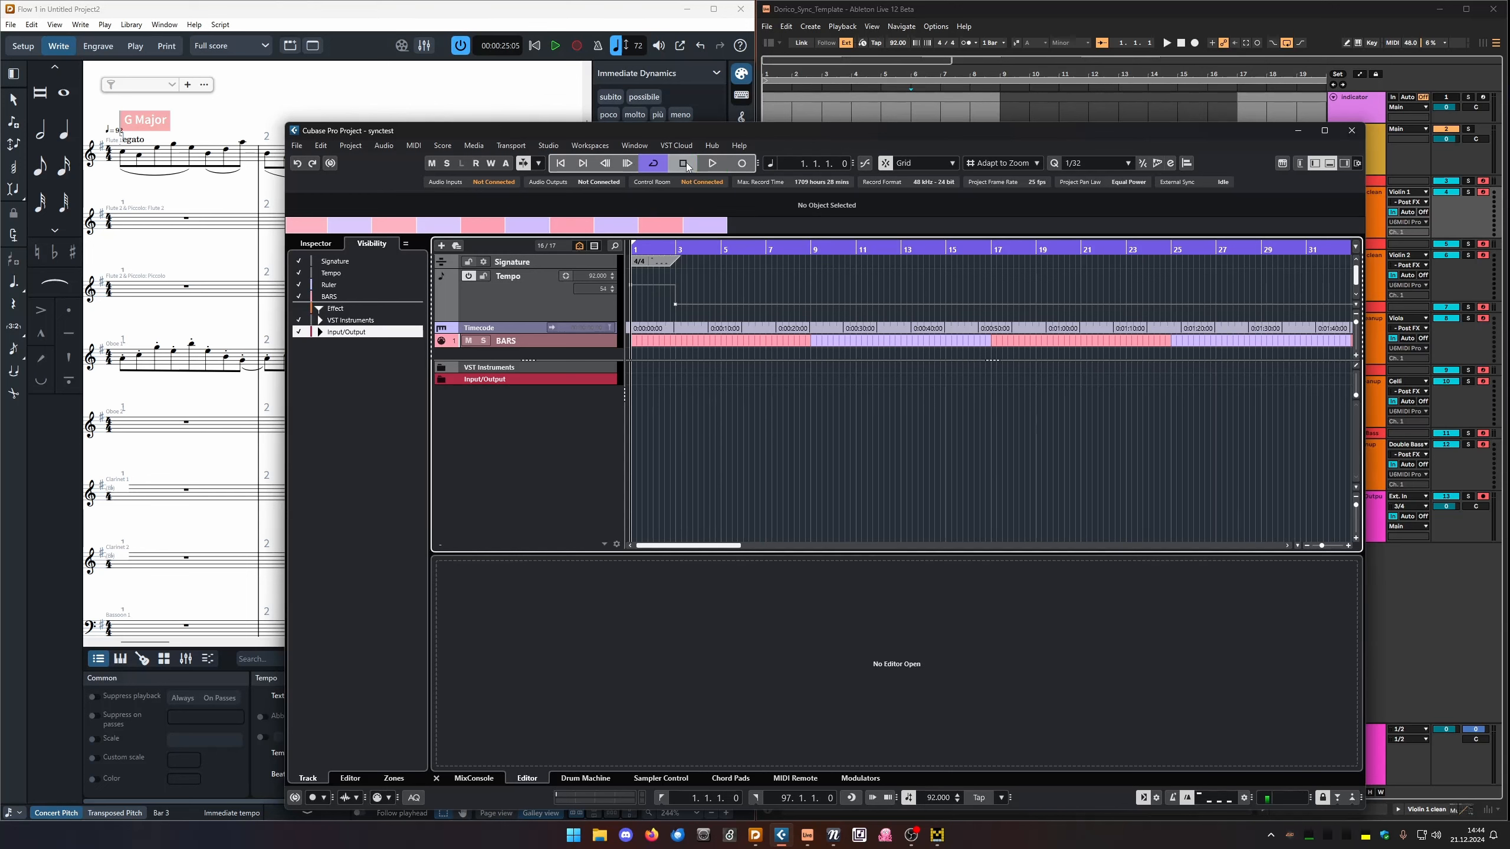
click(1149, 799)
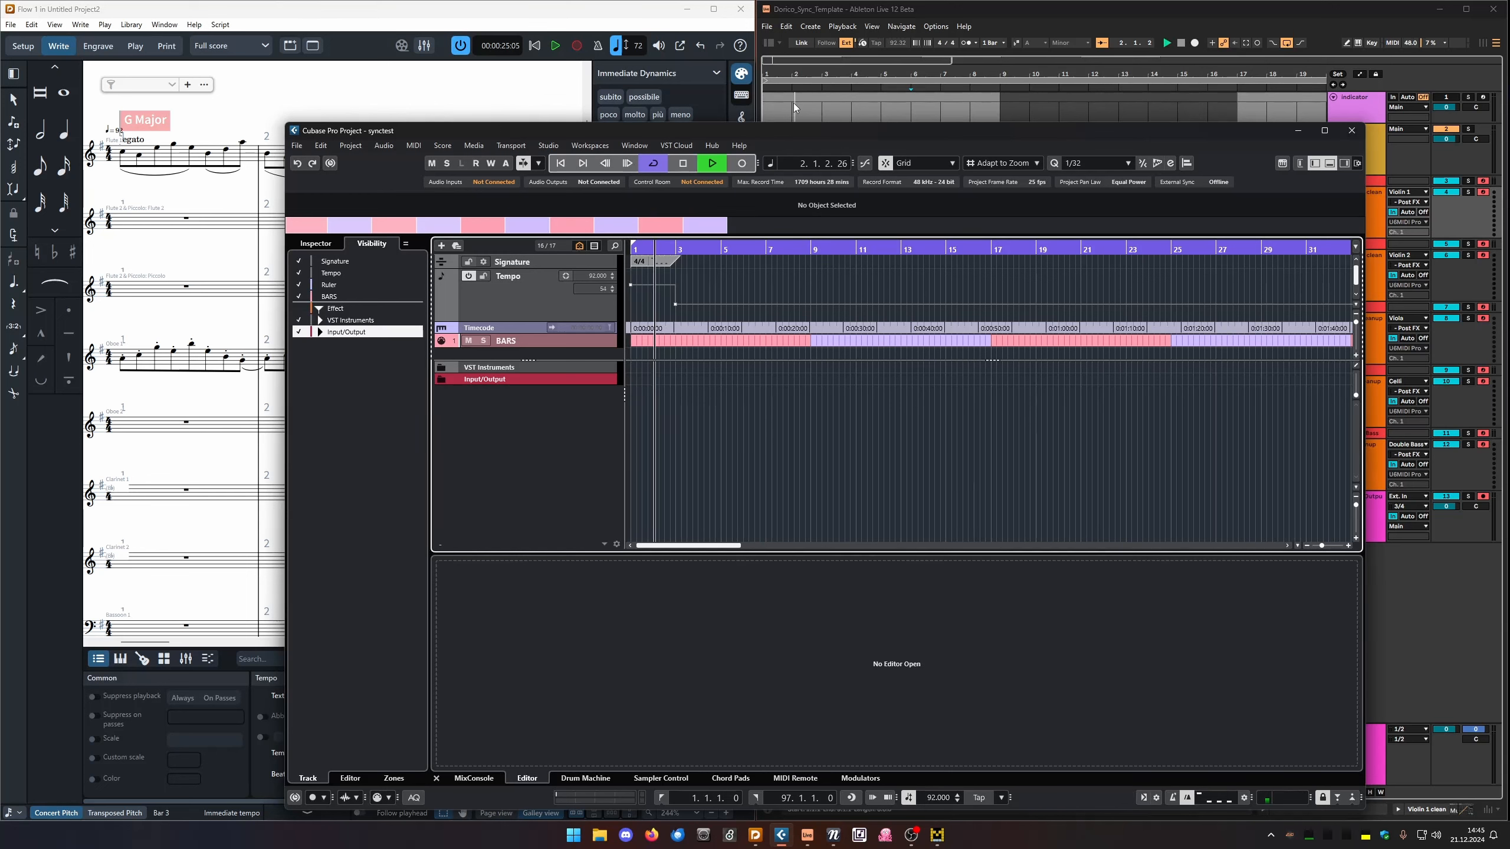
drag(775, 127, 775, 156)
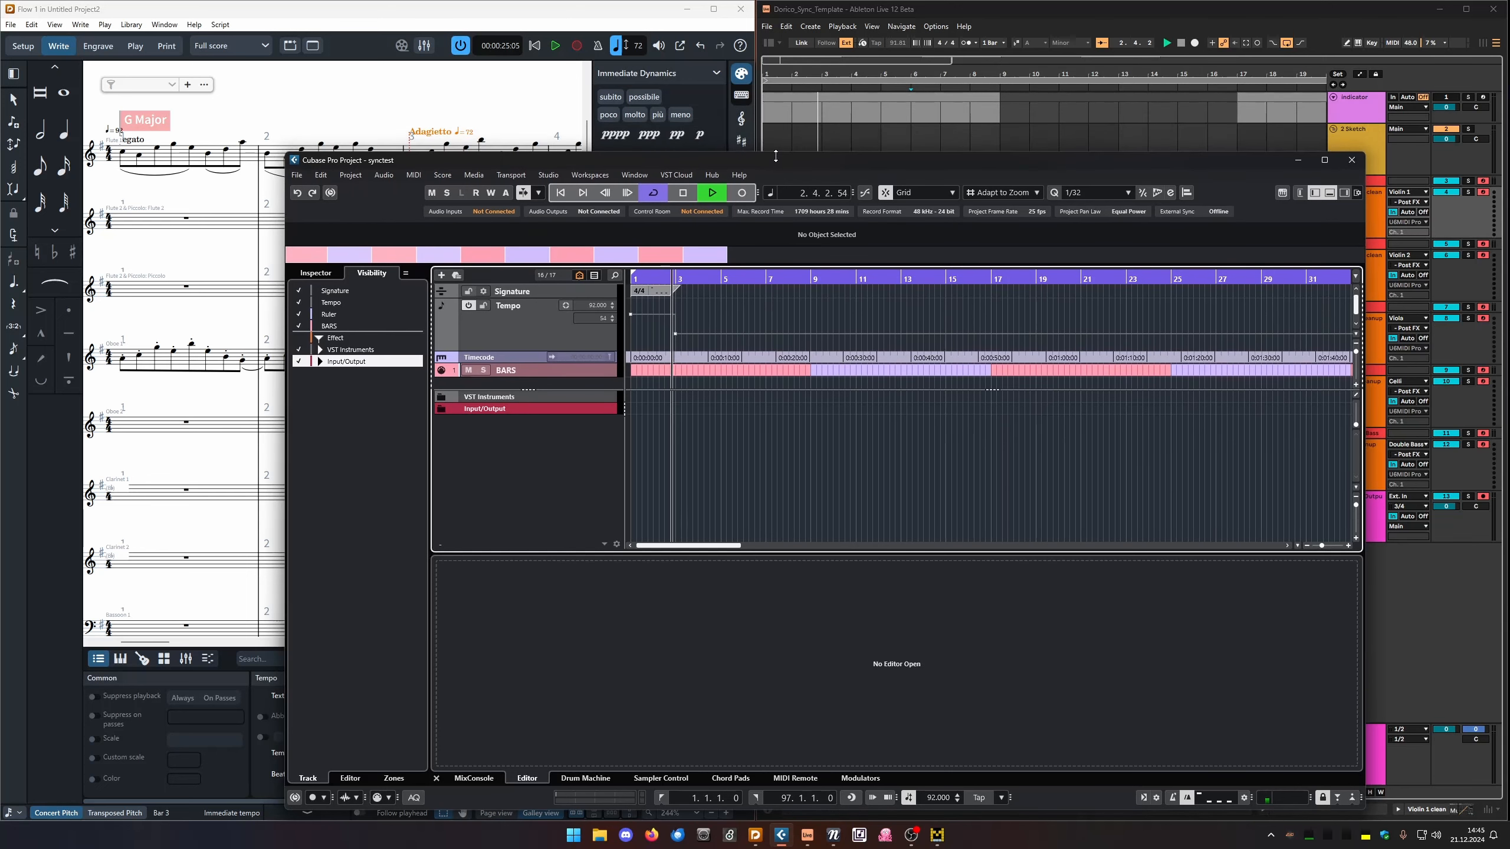
click(683, 195)
click(598, 198)
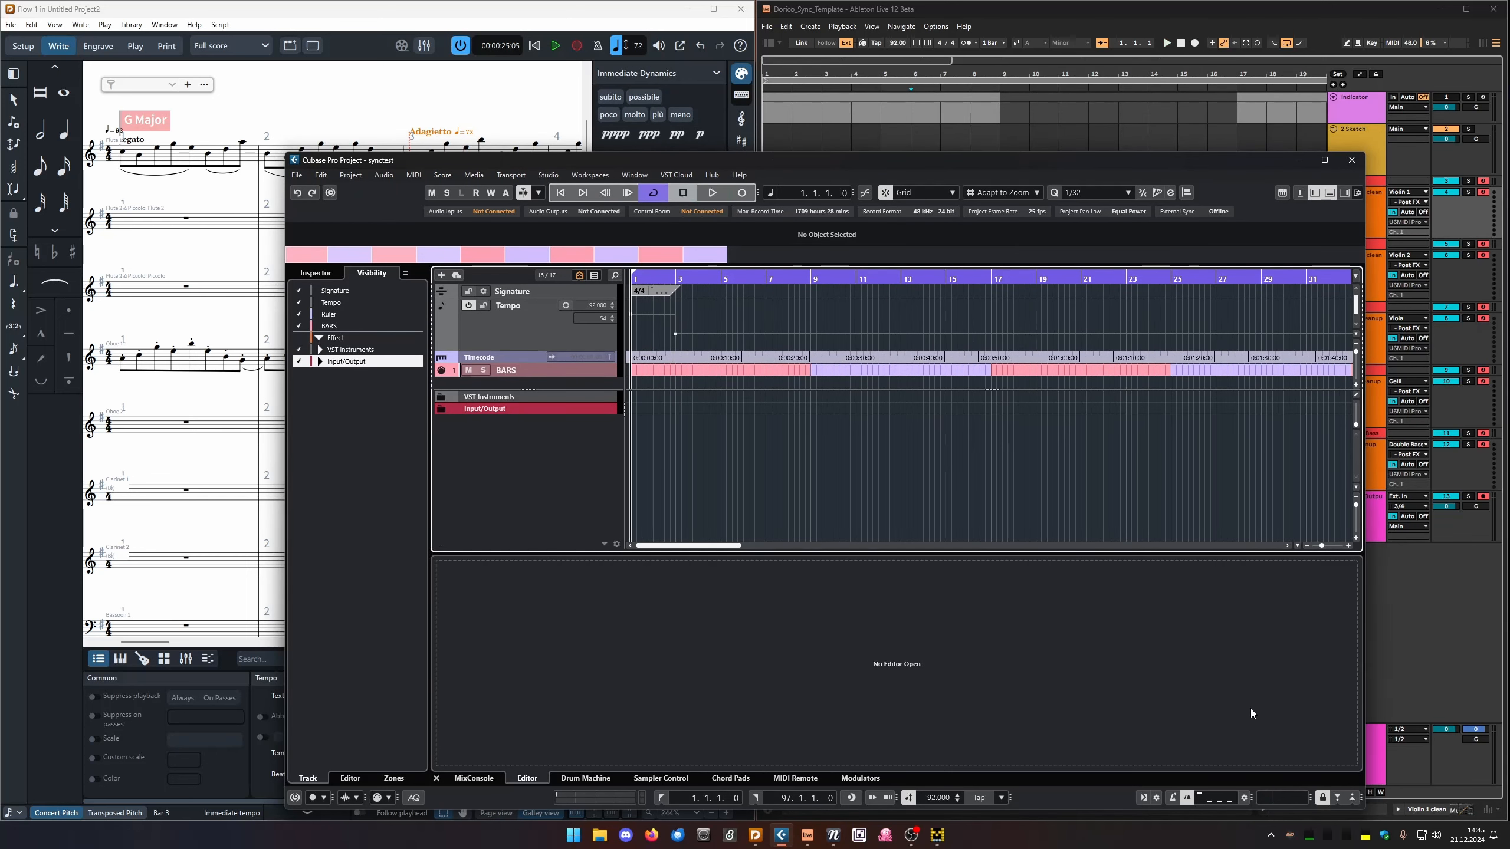
Reactivate external sync in Cubase, play the Dorico score to run all three programs, minimise Cubase, and stop Dorico's playback.
click(1146, 801)
drag(854, 163, 830, 163)
click(556, 48)
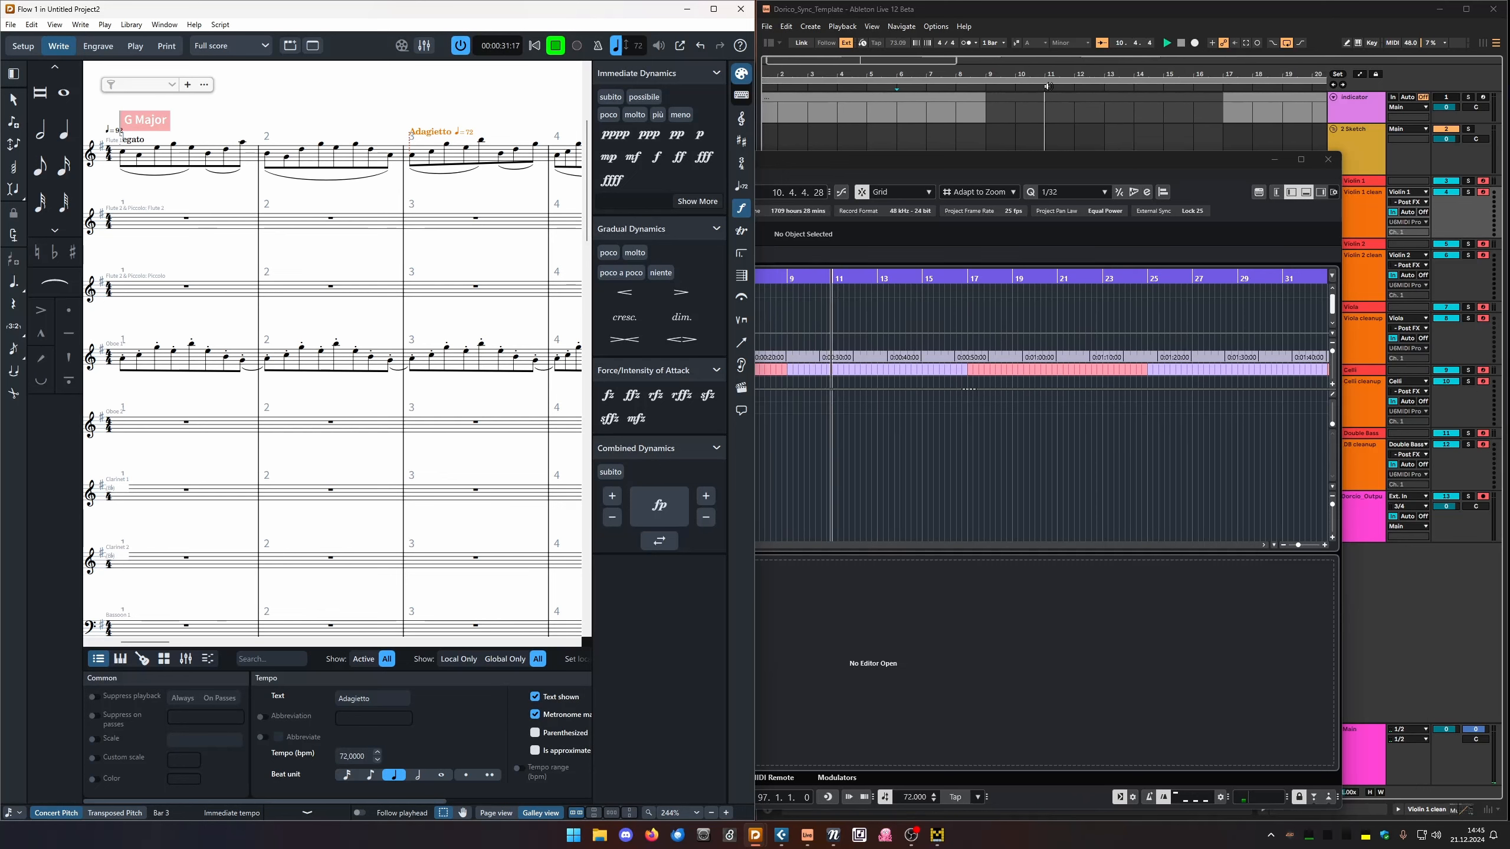
click(1274, 159)
click(563, 52)
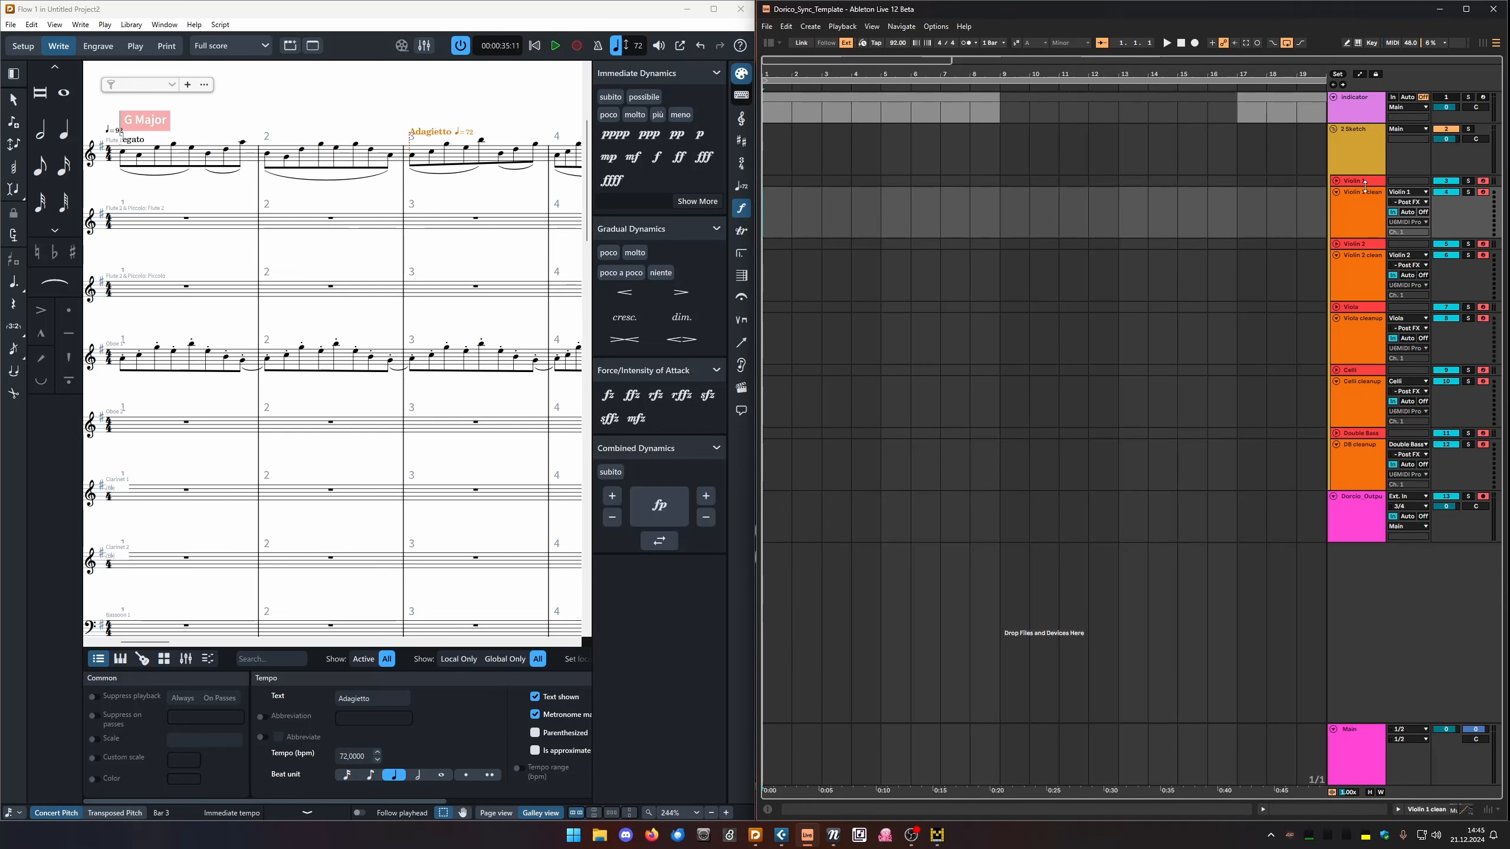
In Ableton Live, unfold and refold the Violin 1 track and lower the Main track's volume to about -7.6 dB.
click(1336, 181)
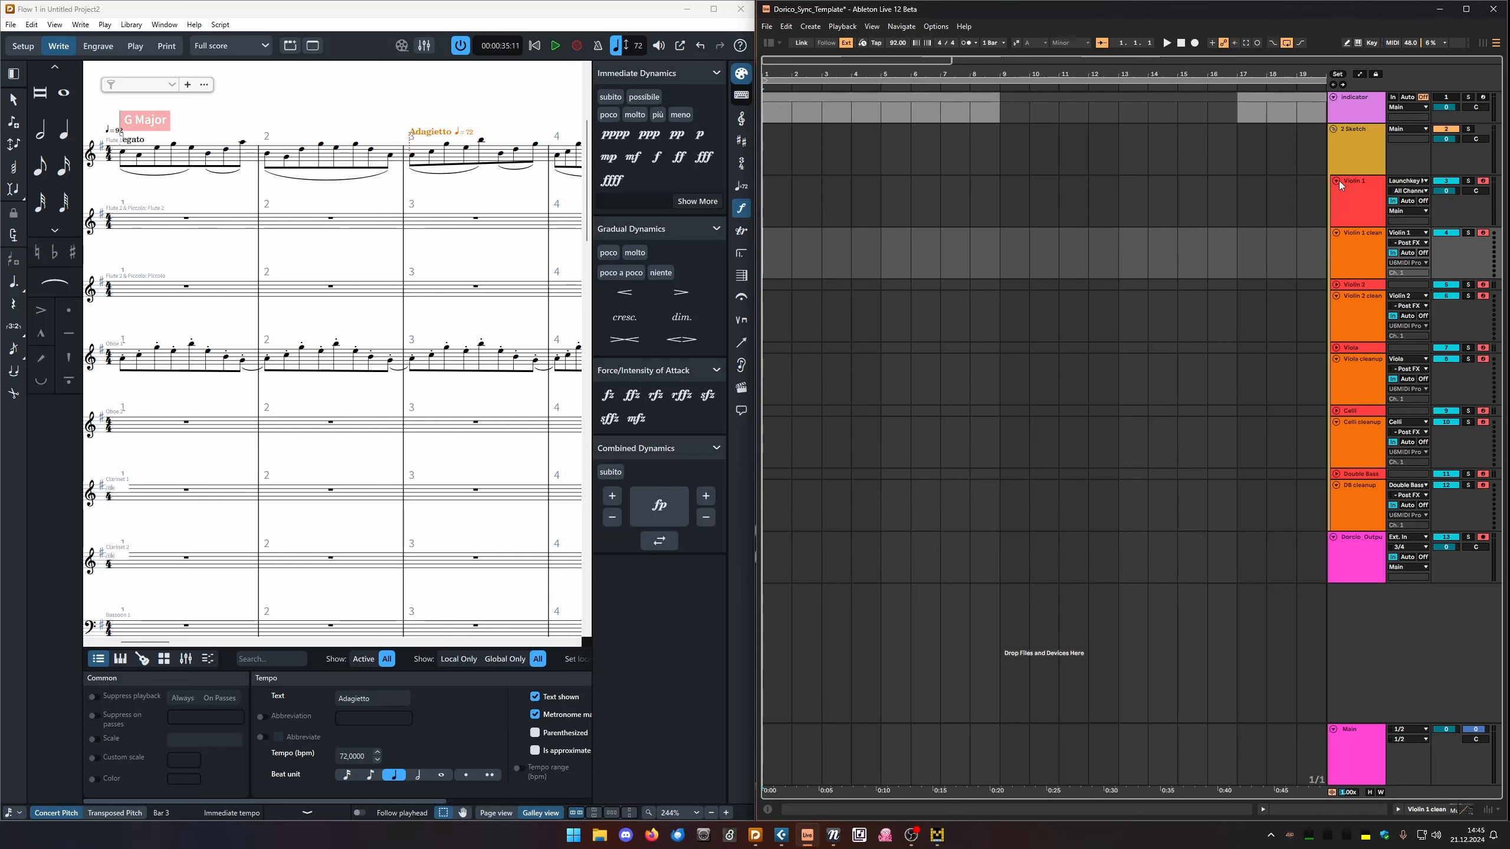
click(1337, 182)
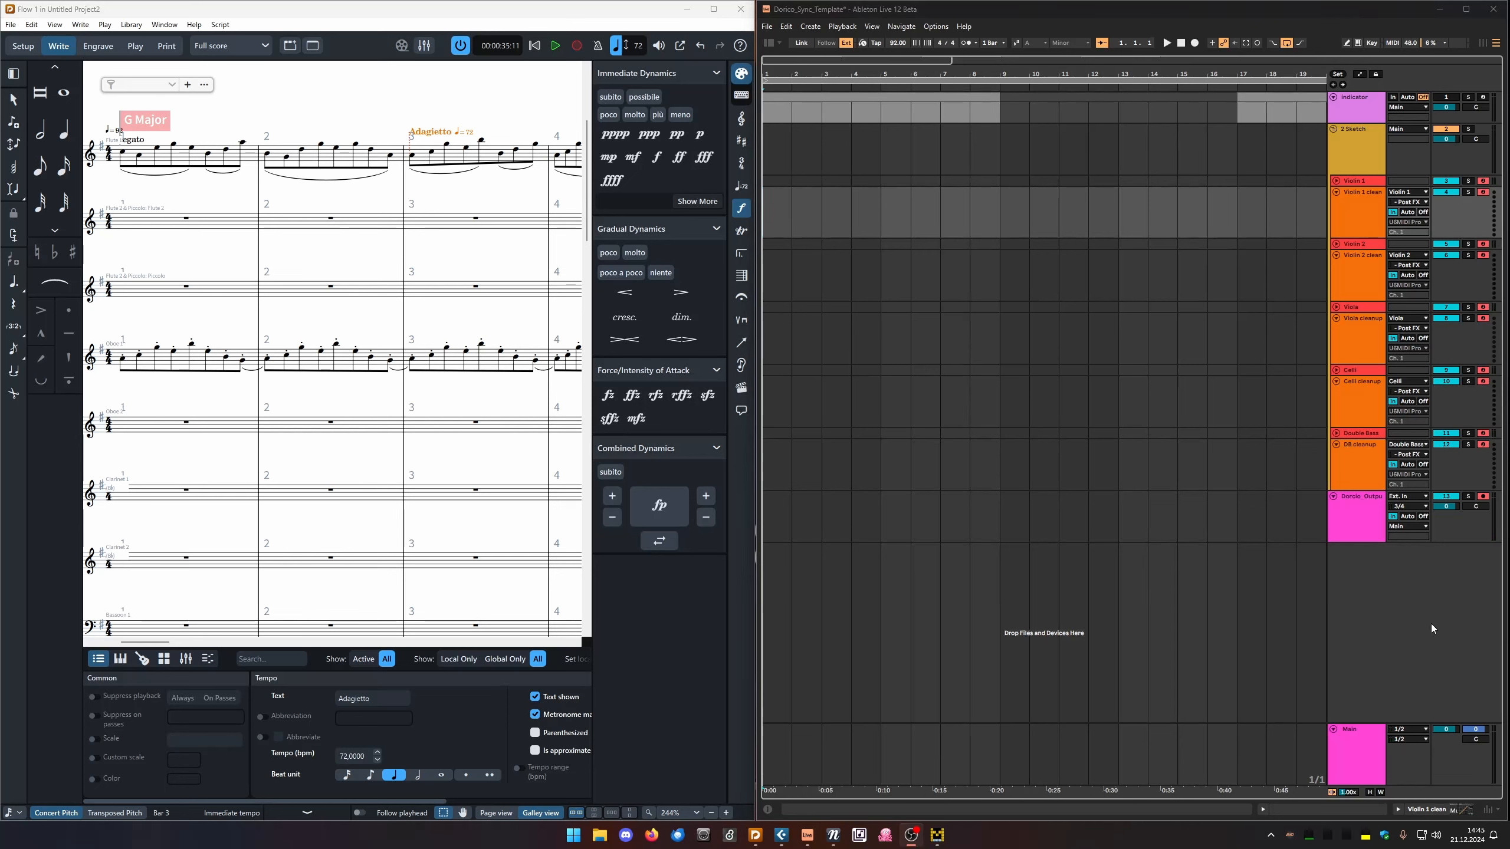
drag(1446, 729, 1445, 751)
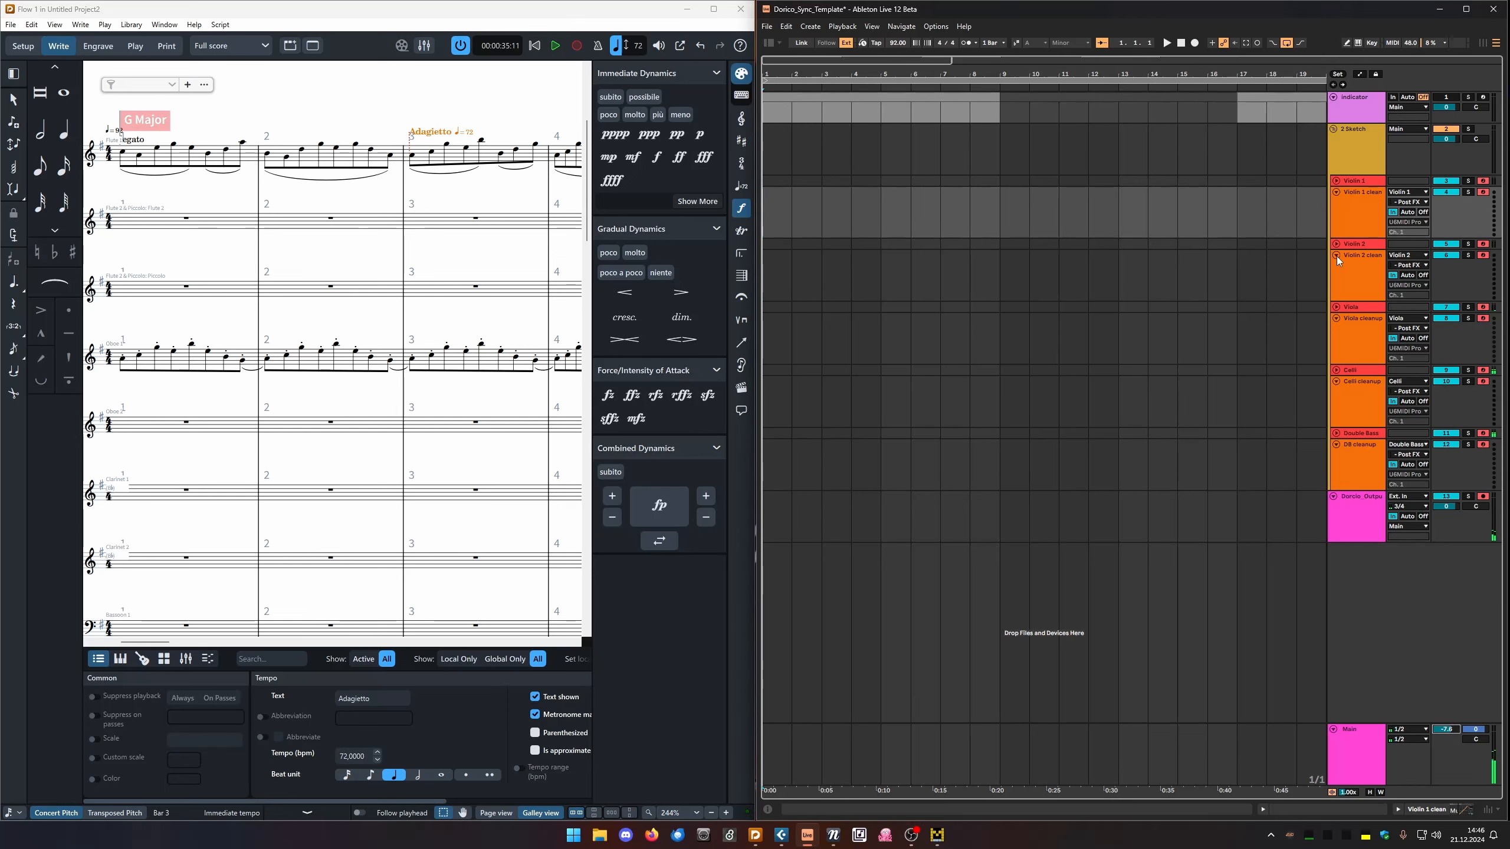
Select the 2 Sketch track and unfold the Double Bass, Celli, Viola, Violin 2 and Violin 1 tracks.
click(1345, 139)
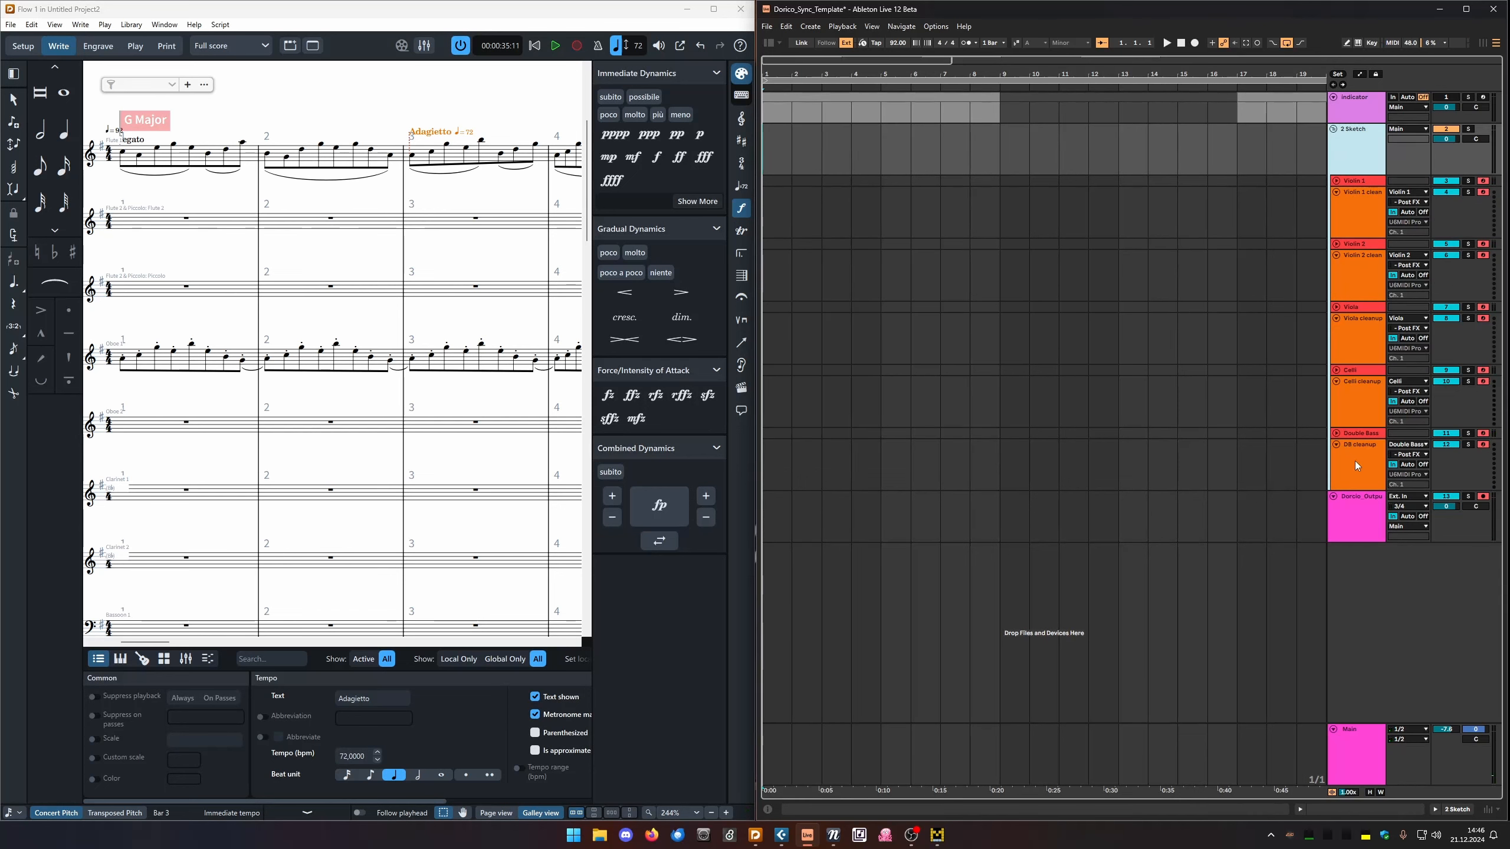
click(1336, 432)
click(1337, 369)
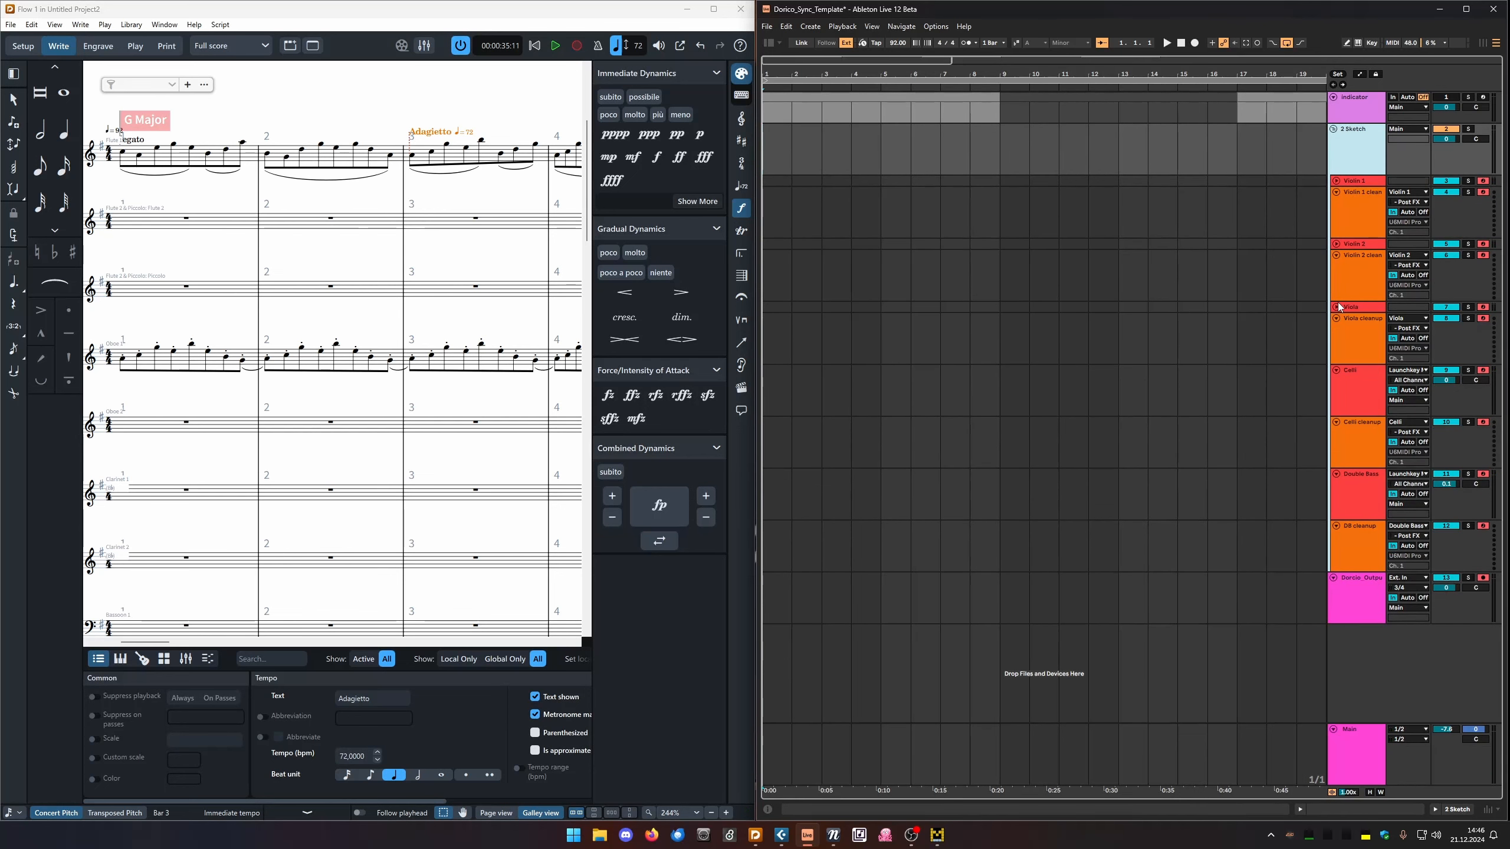
click(1337, 306)
click(1336, 243)
click(1336, 181)
Show the Violin 1 track's devices, view its BBC Symphony Orchestra plug-in window in full, and close the plug-in window.
click(1361, 203)
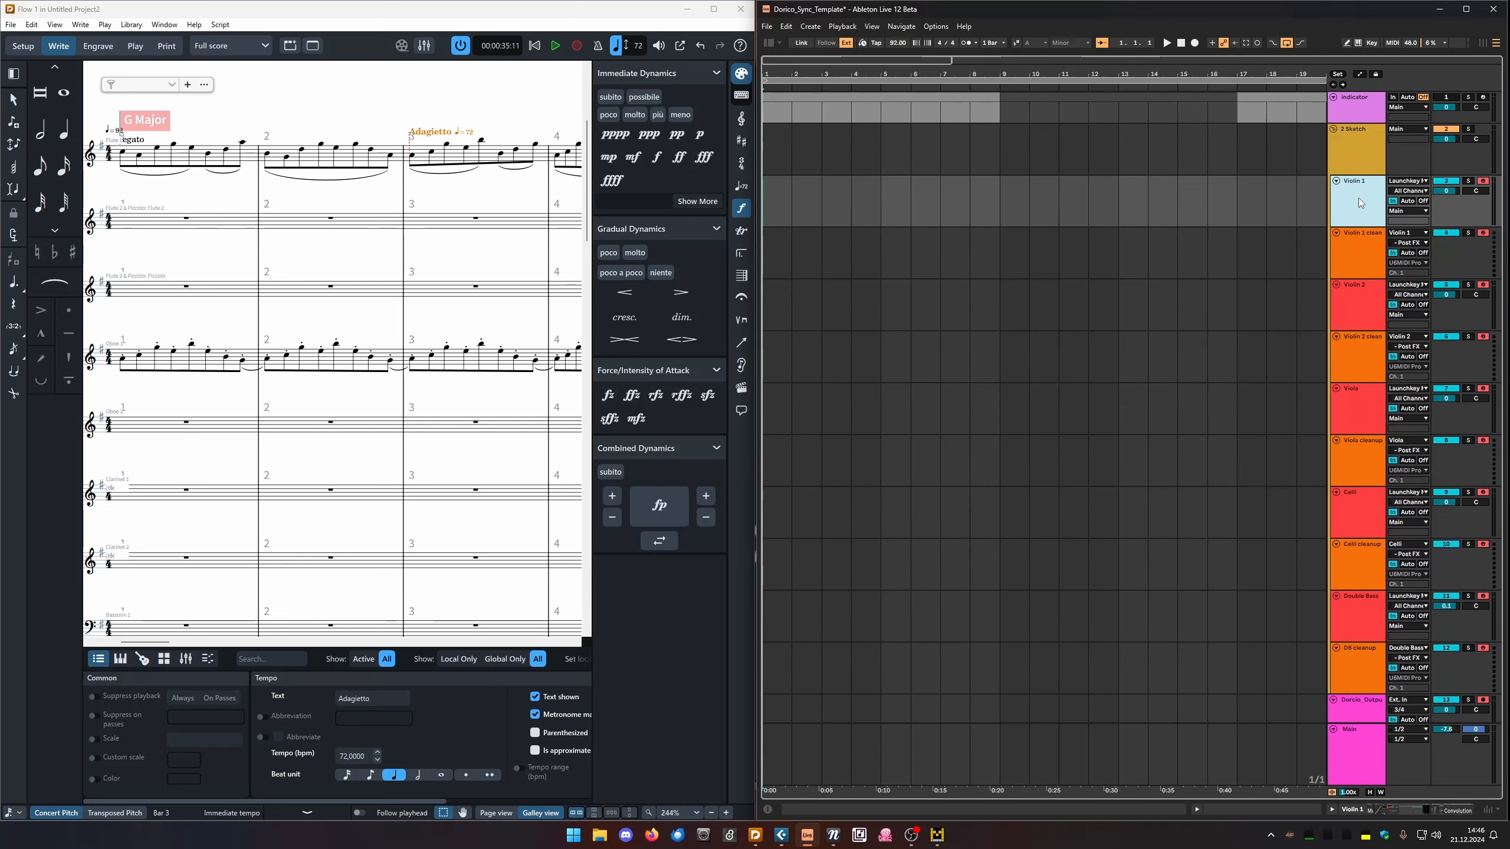
double_click(1361, 202)
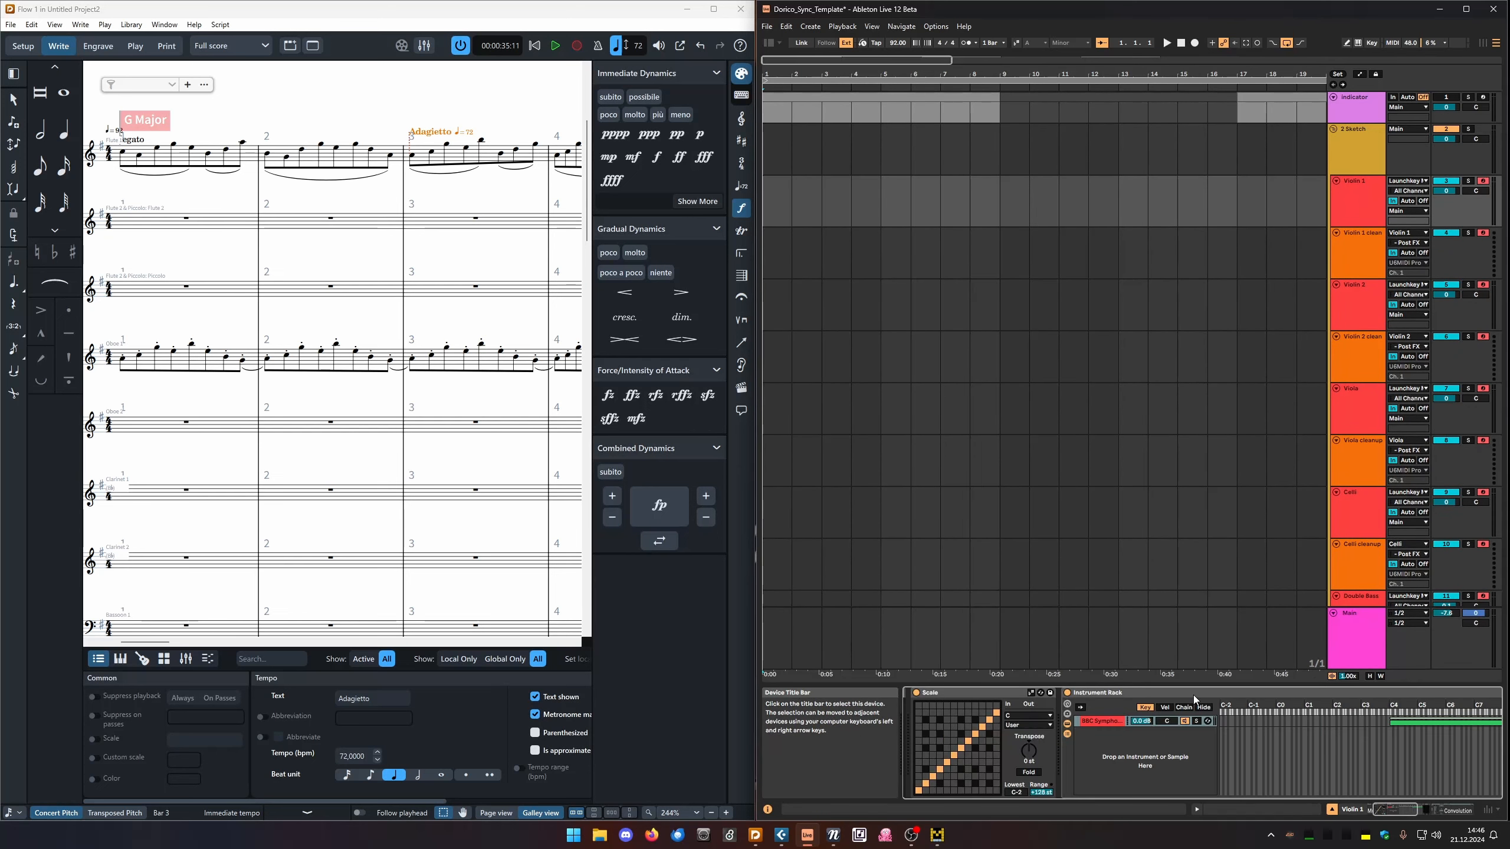
scroll(1196, 700, right, 5)
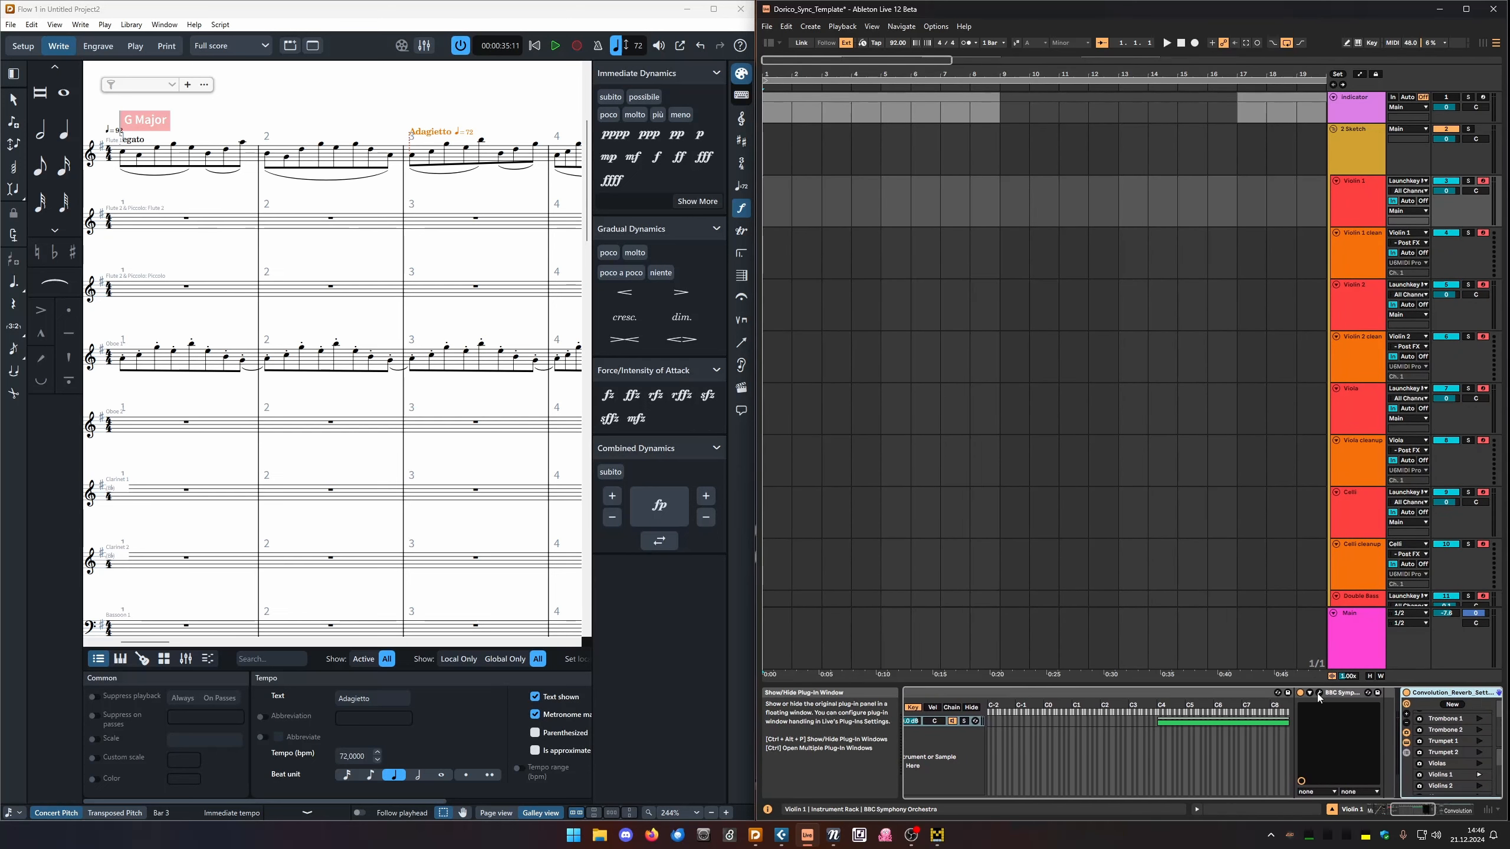
click(1318, 694)
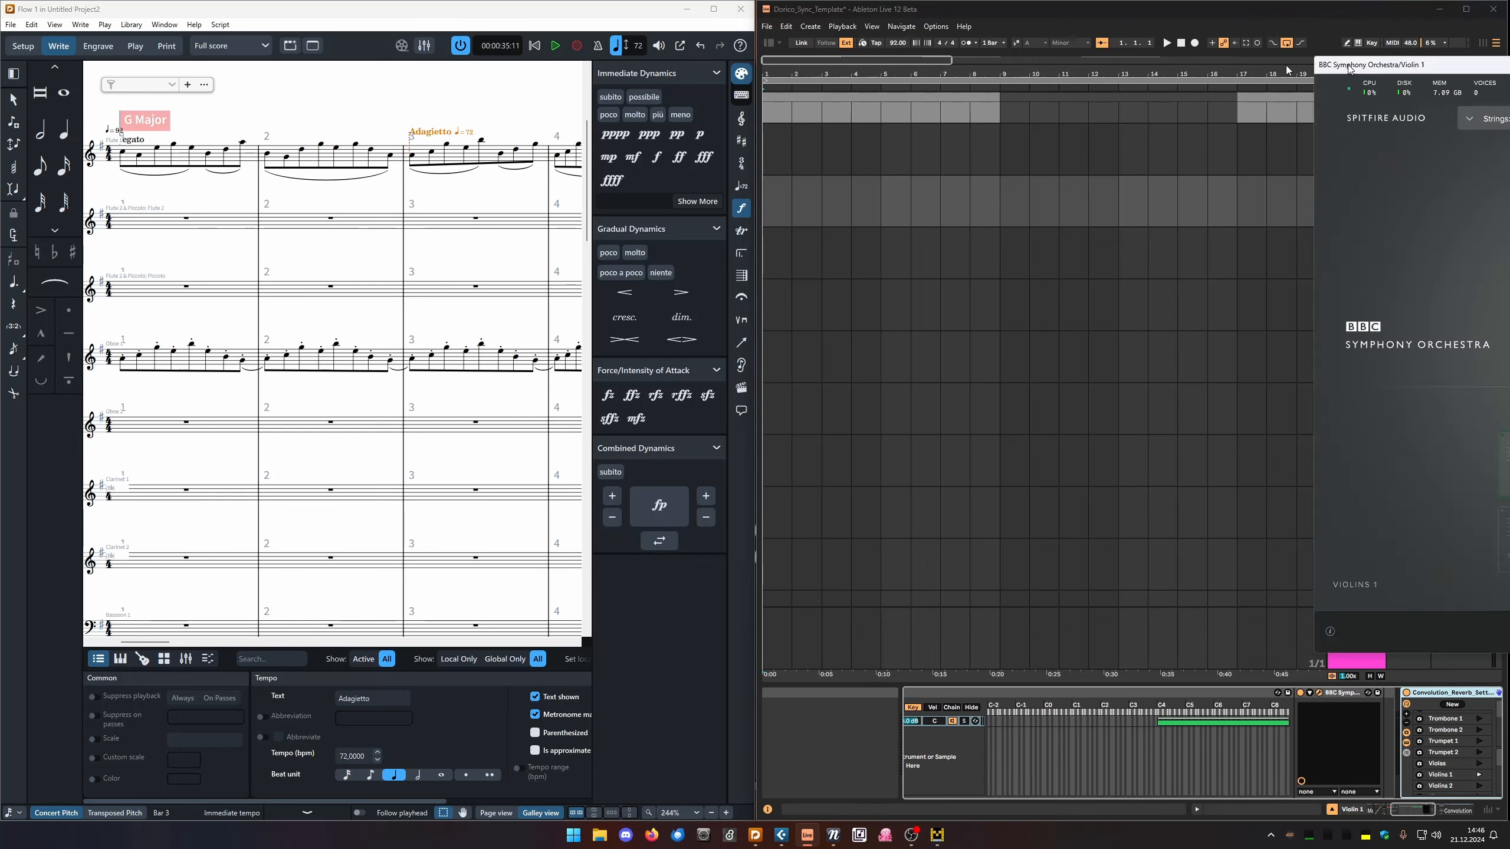
drag(1348, 70, 310, 81)
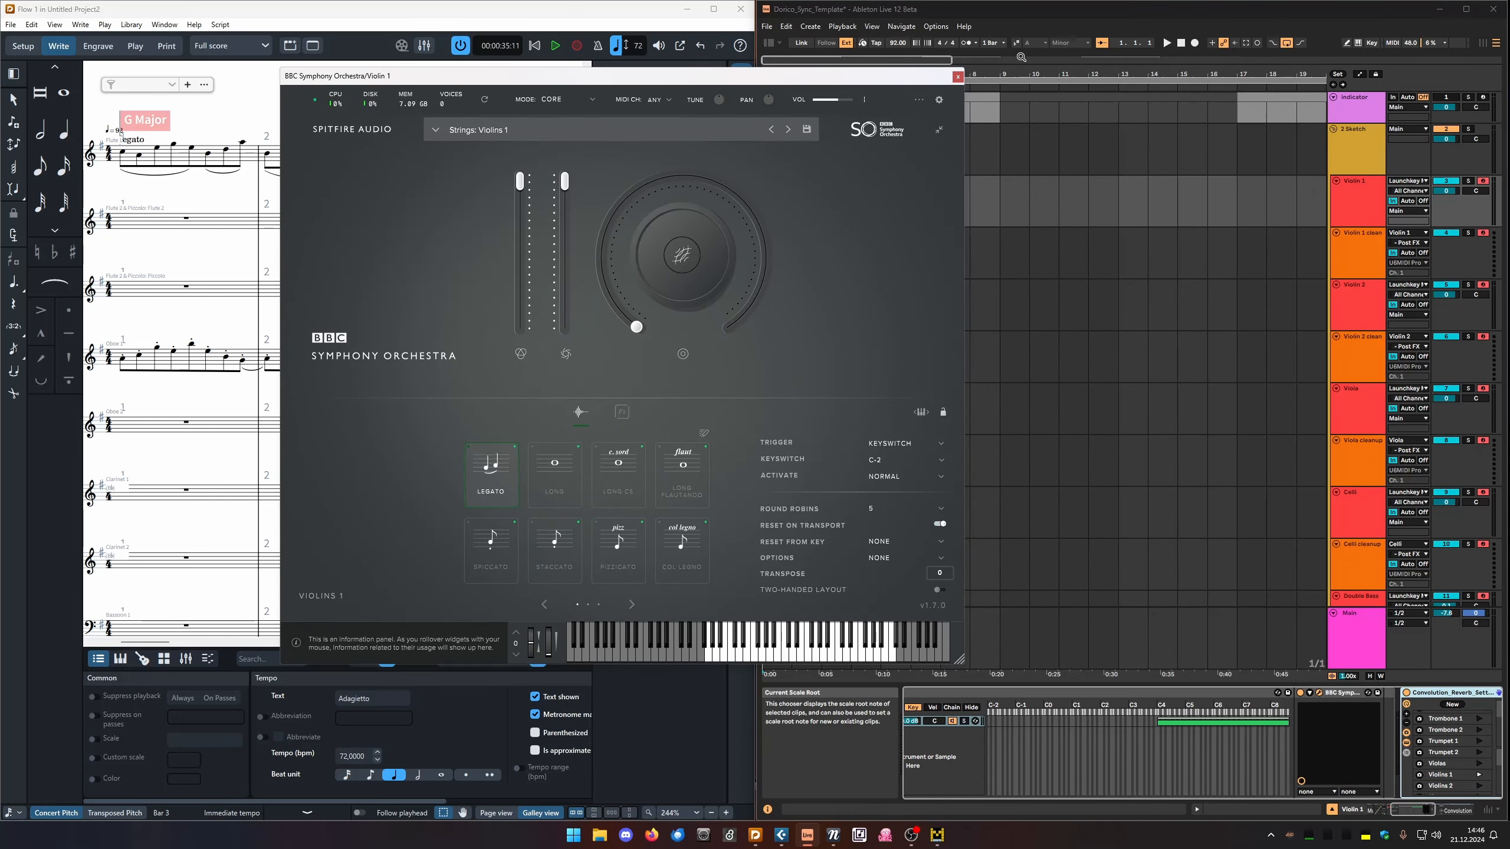
click(957, 76)
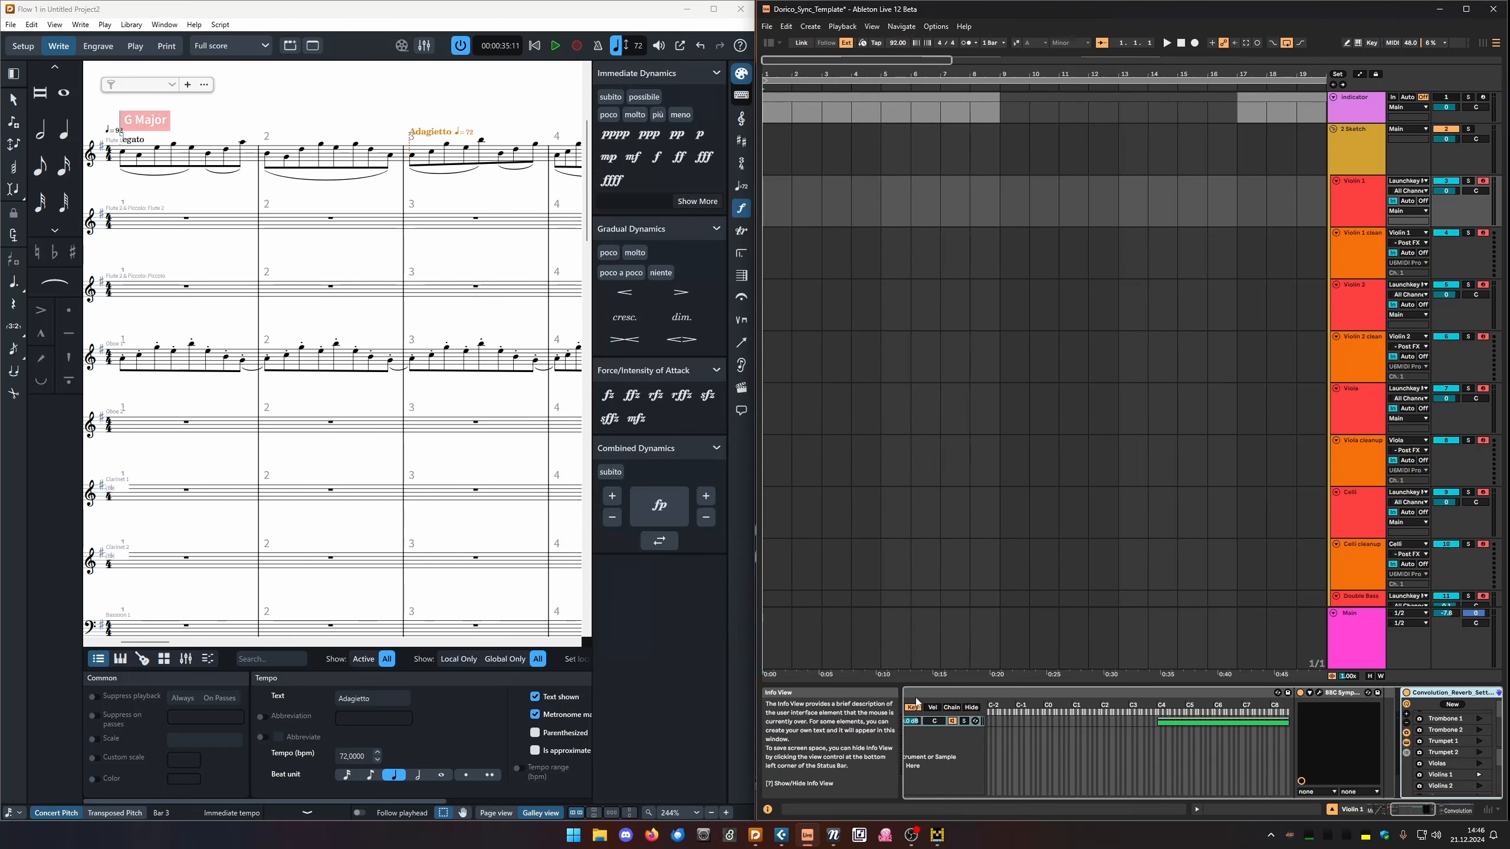
Examine the key zones of the Instrument Rack on the Violin 1 track.
scroll(917, 703, left, 3)
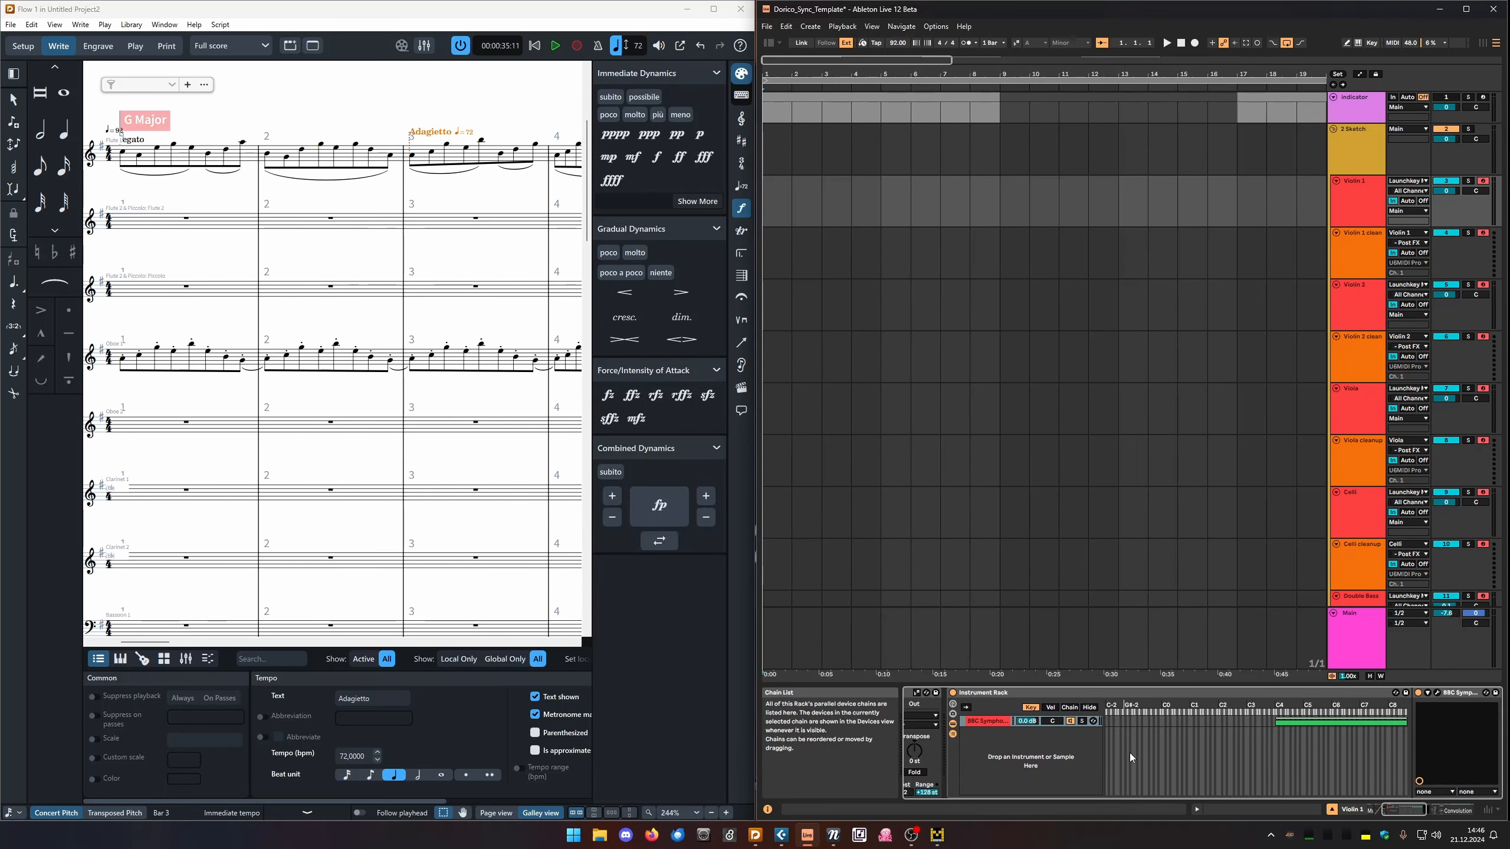
scroll(1131, 758, right, 2)
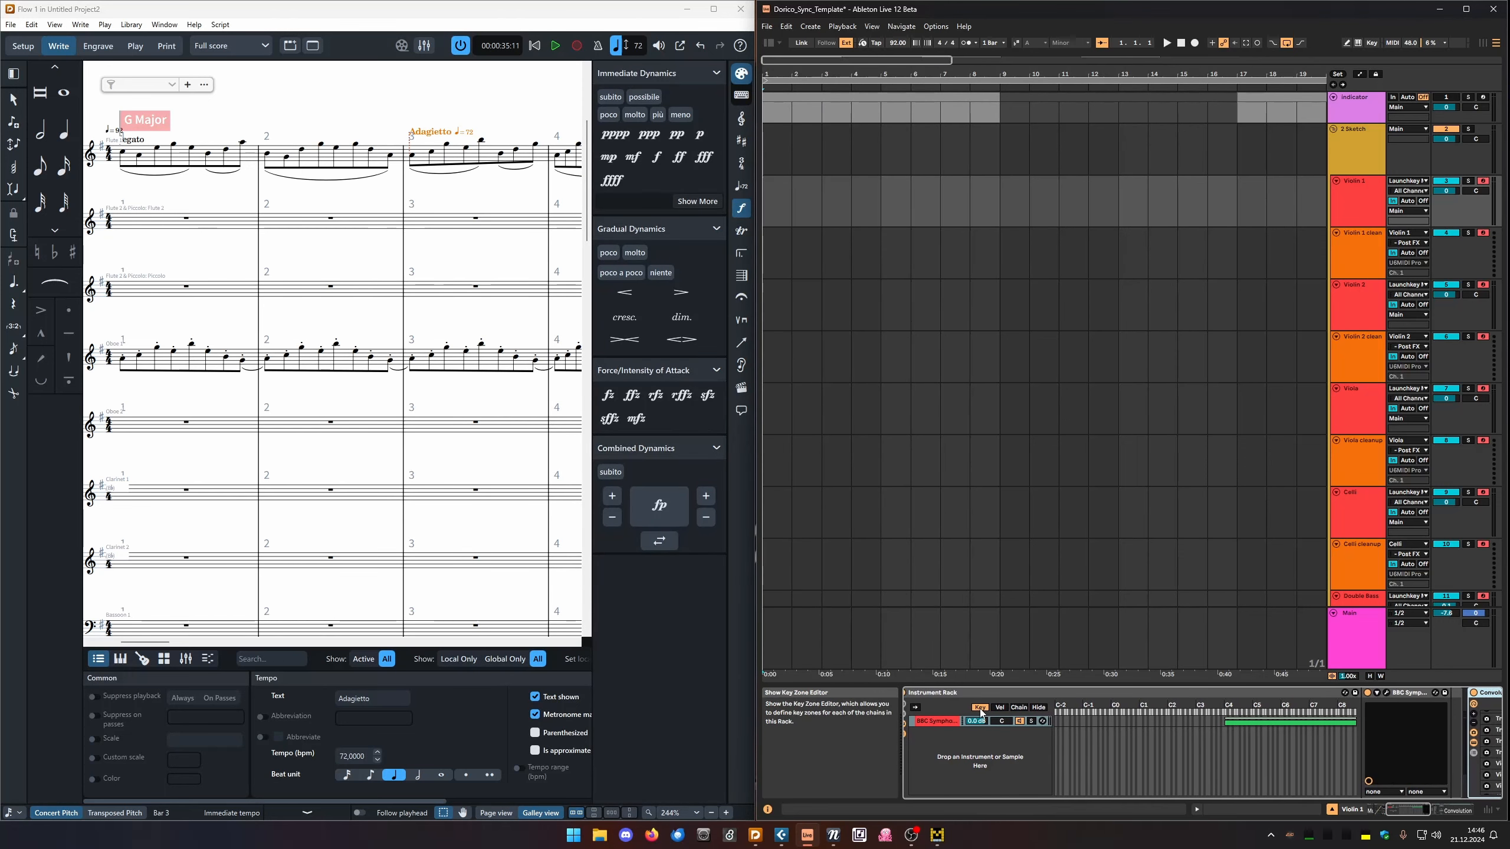
scroll(1196, 729, right, 1)
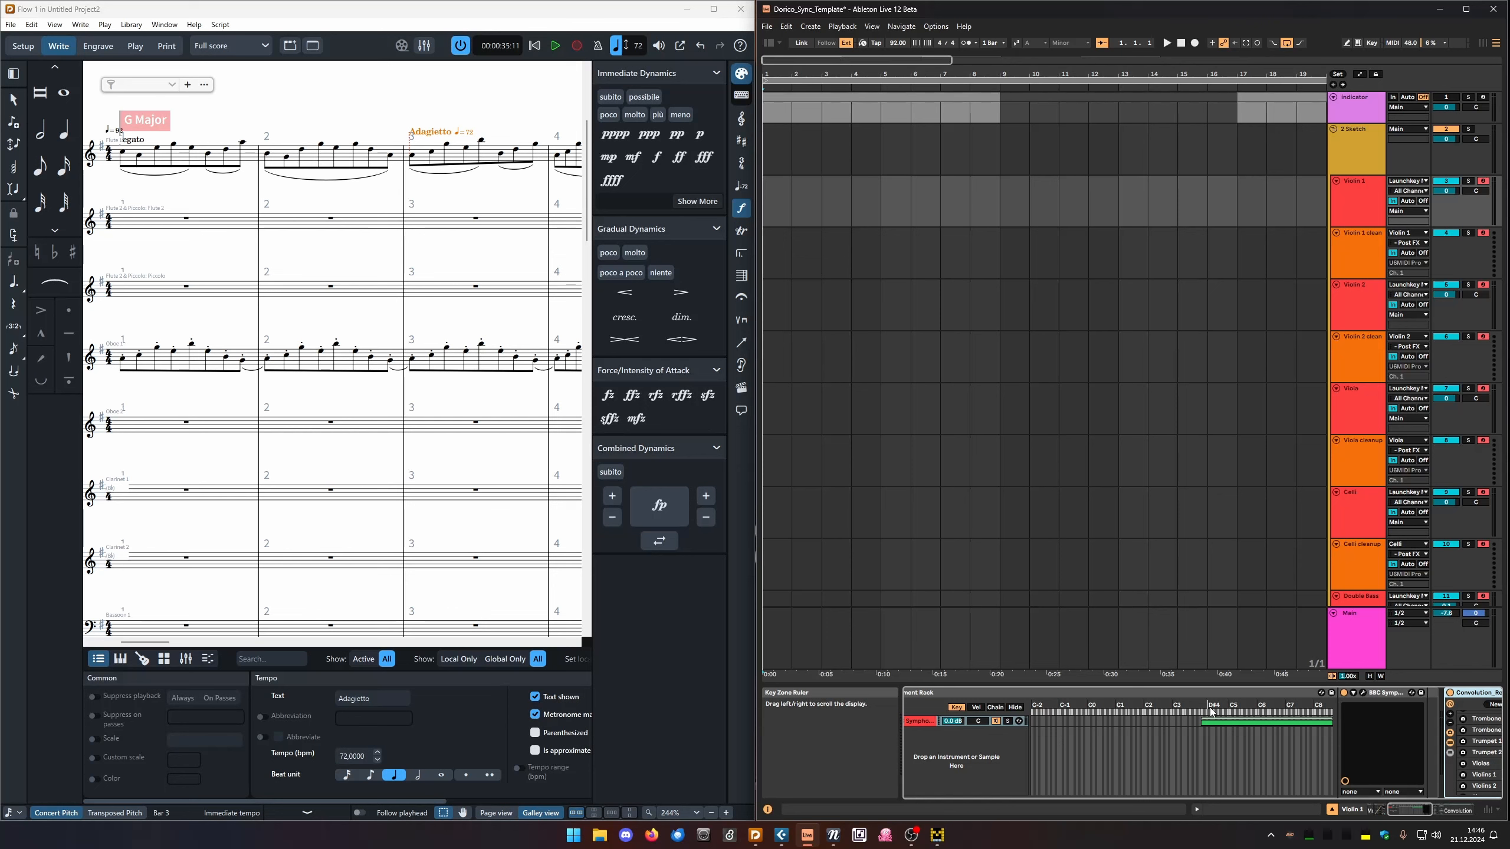
scroll(1064, 770, left, 3)
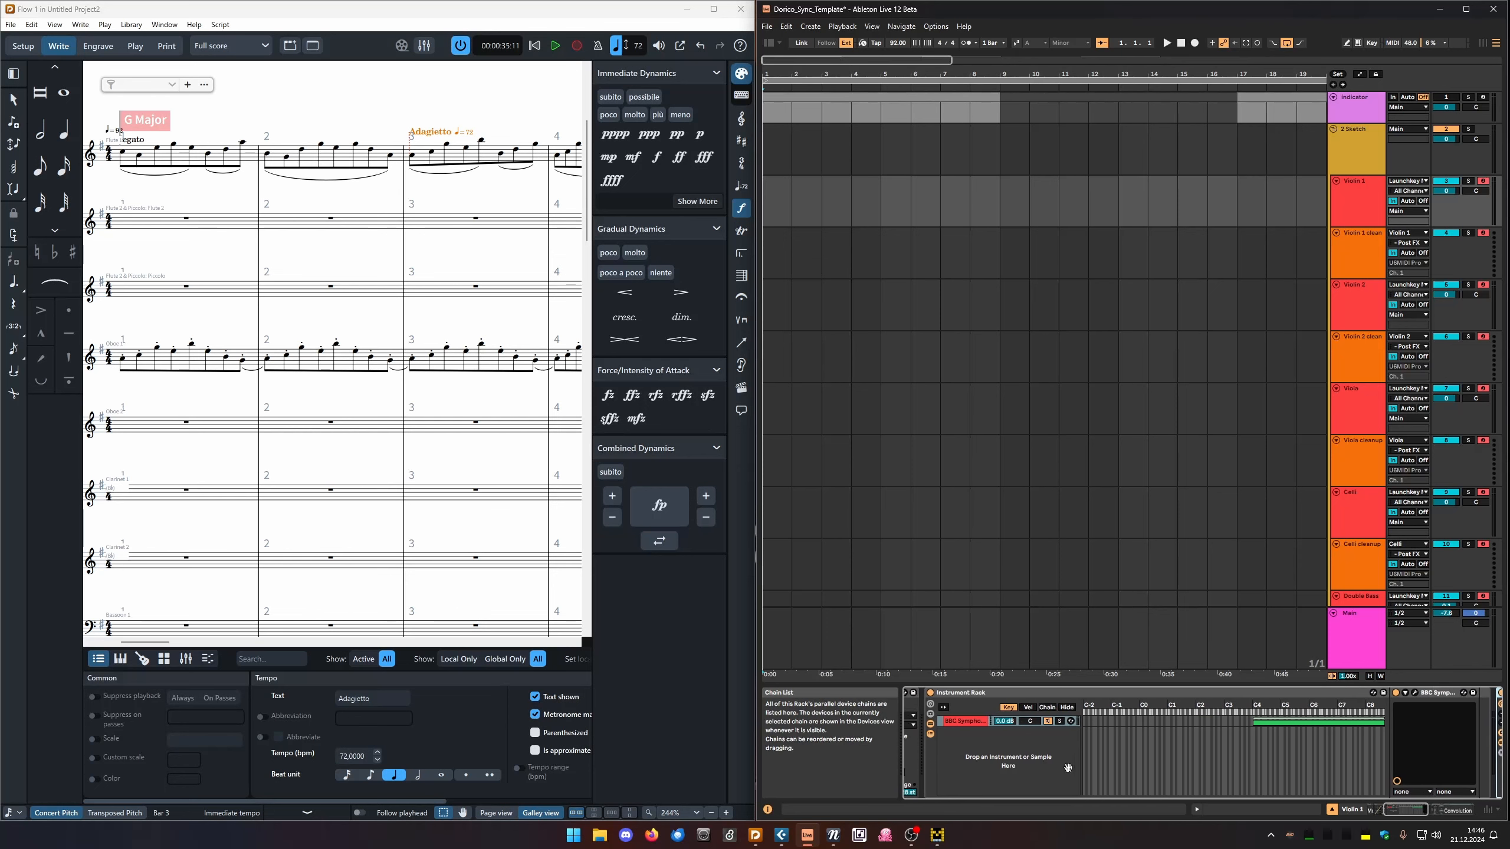
Compare the devices of Violin 1 and its cleanup track, and check the cleanup track's Post FX input options.
click(1358, 213)
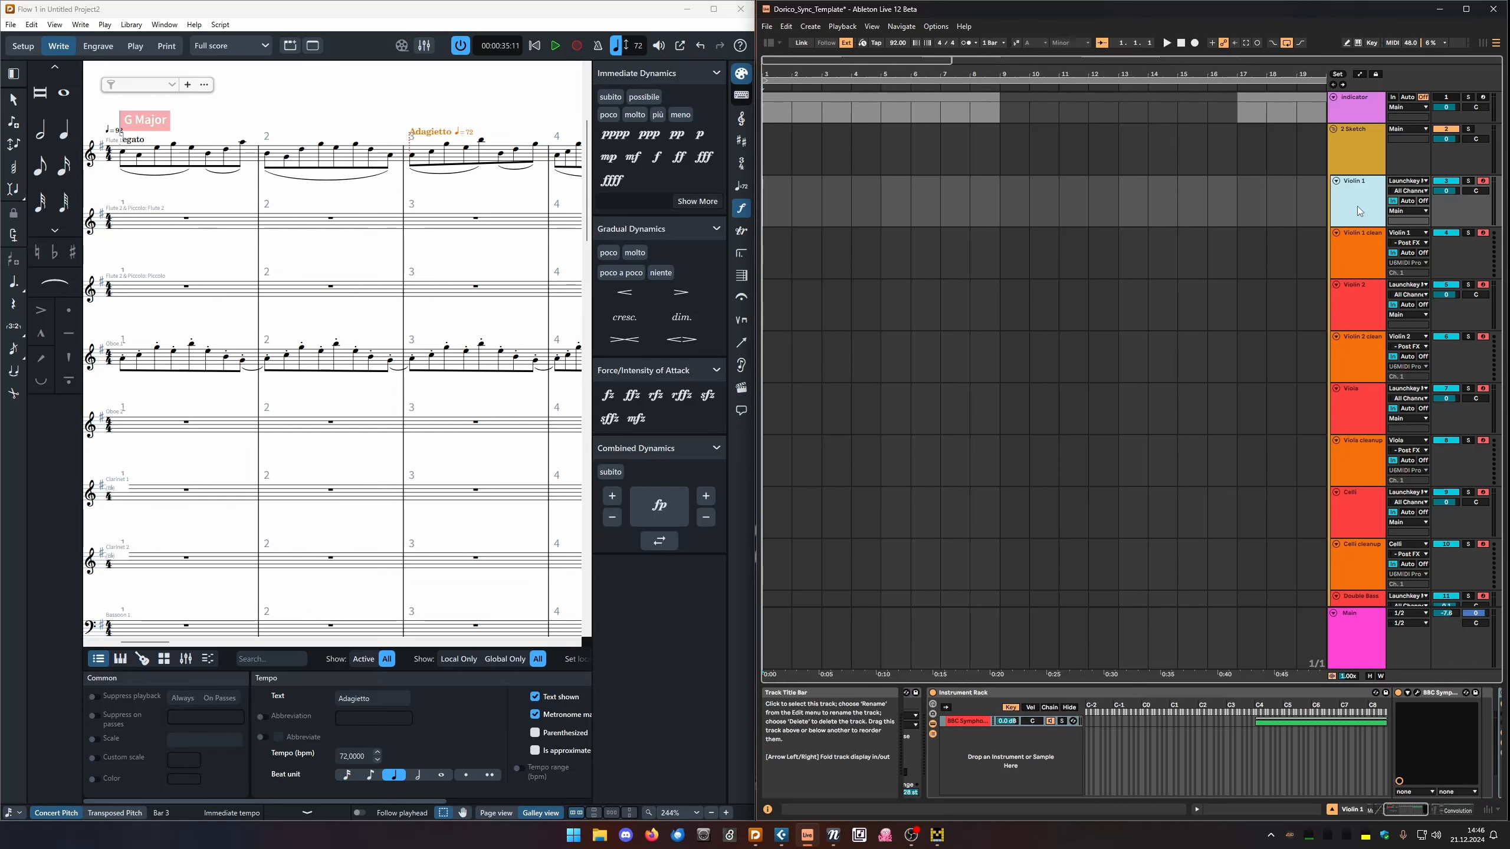
click(1368, 256)
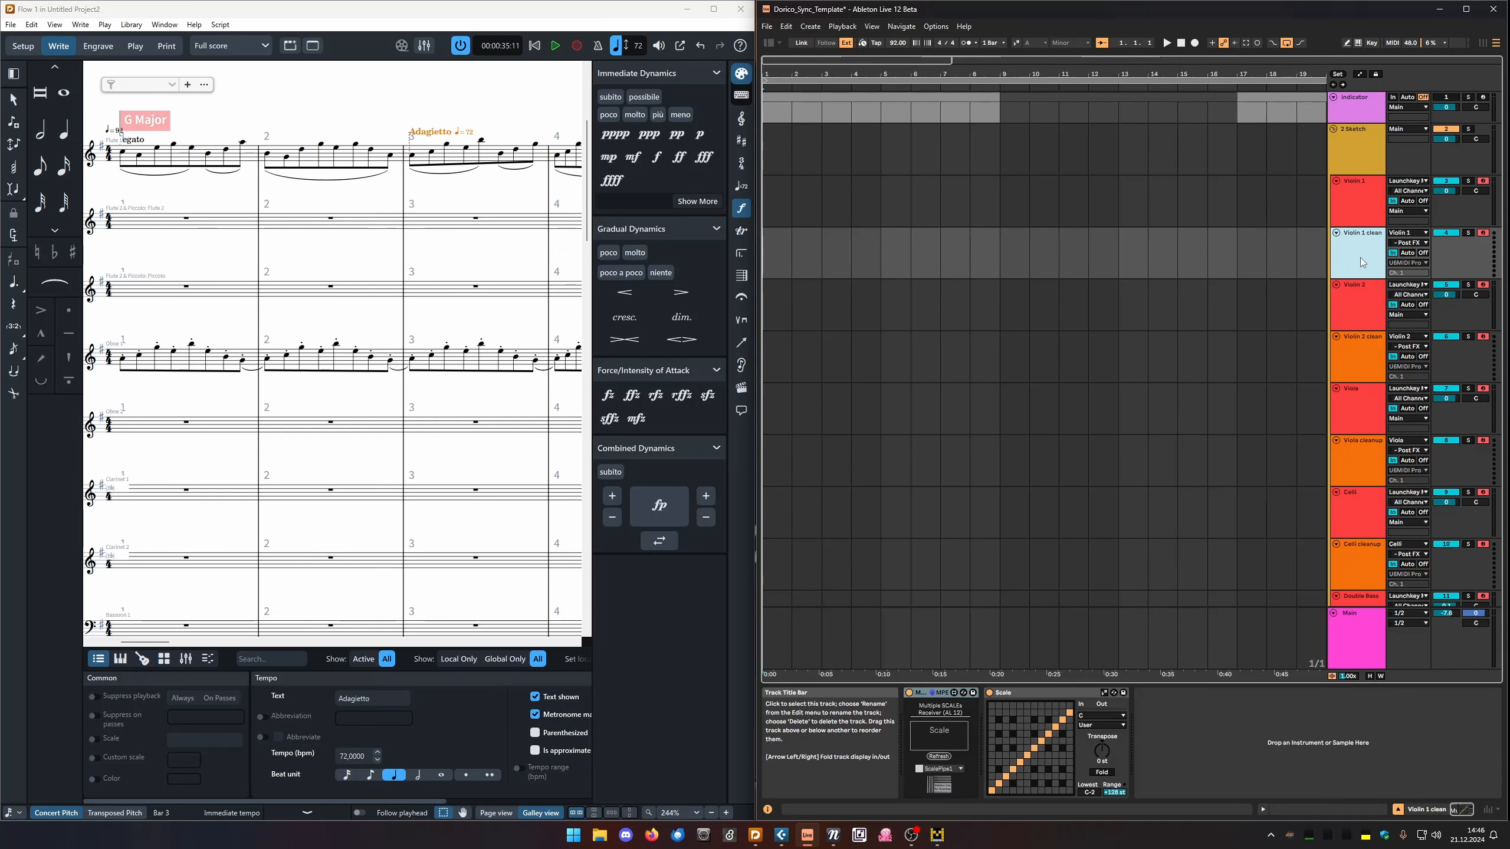
click(1361, 205)
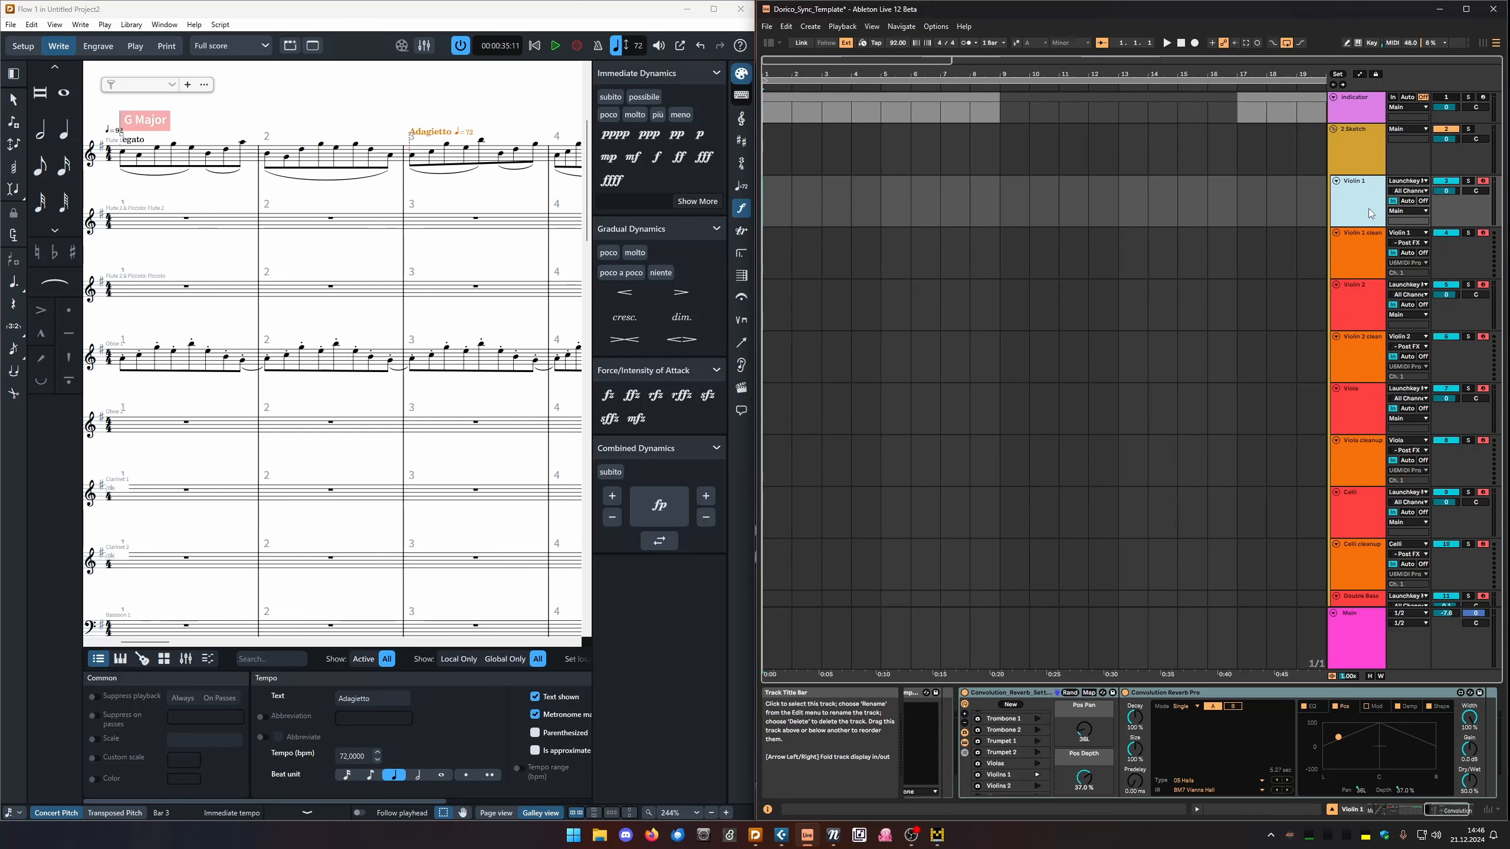
click(1405, 242)
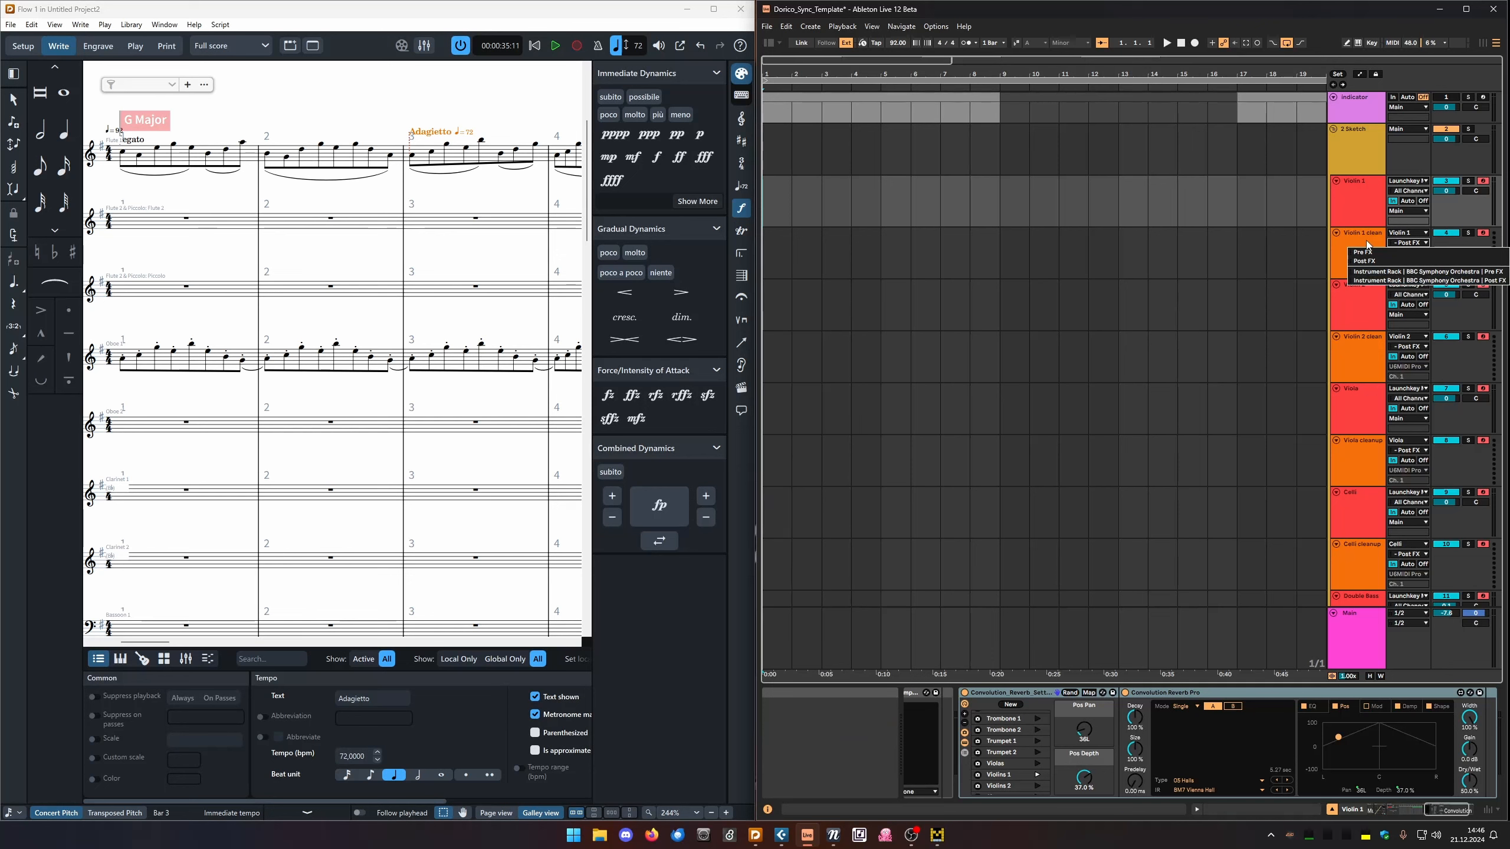
click(1359, 236)
click(1358, 237)
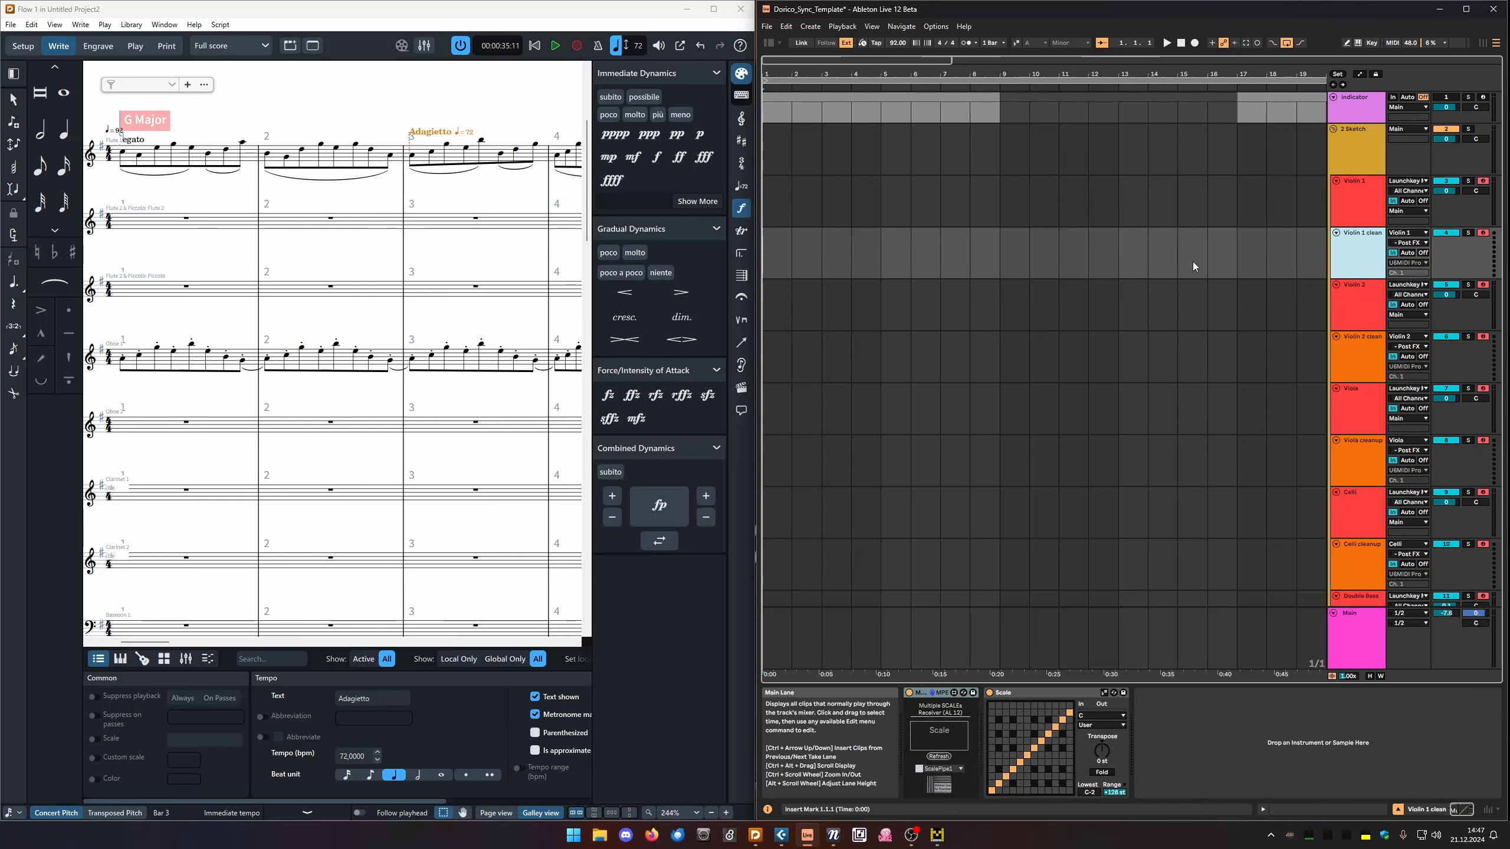
Go through the Violin 2, Viola, Celli and DB cleanup tracks and reselect the Violin 1 track.
scroll(1136, 338, down, 2)
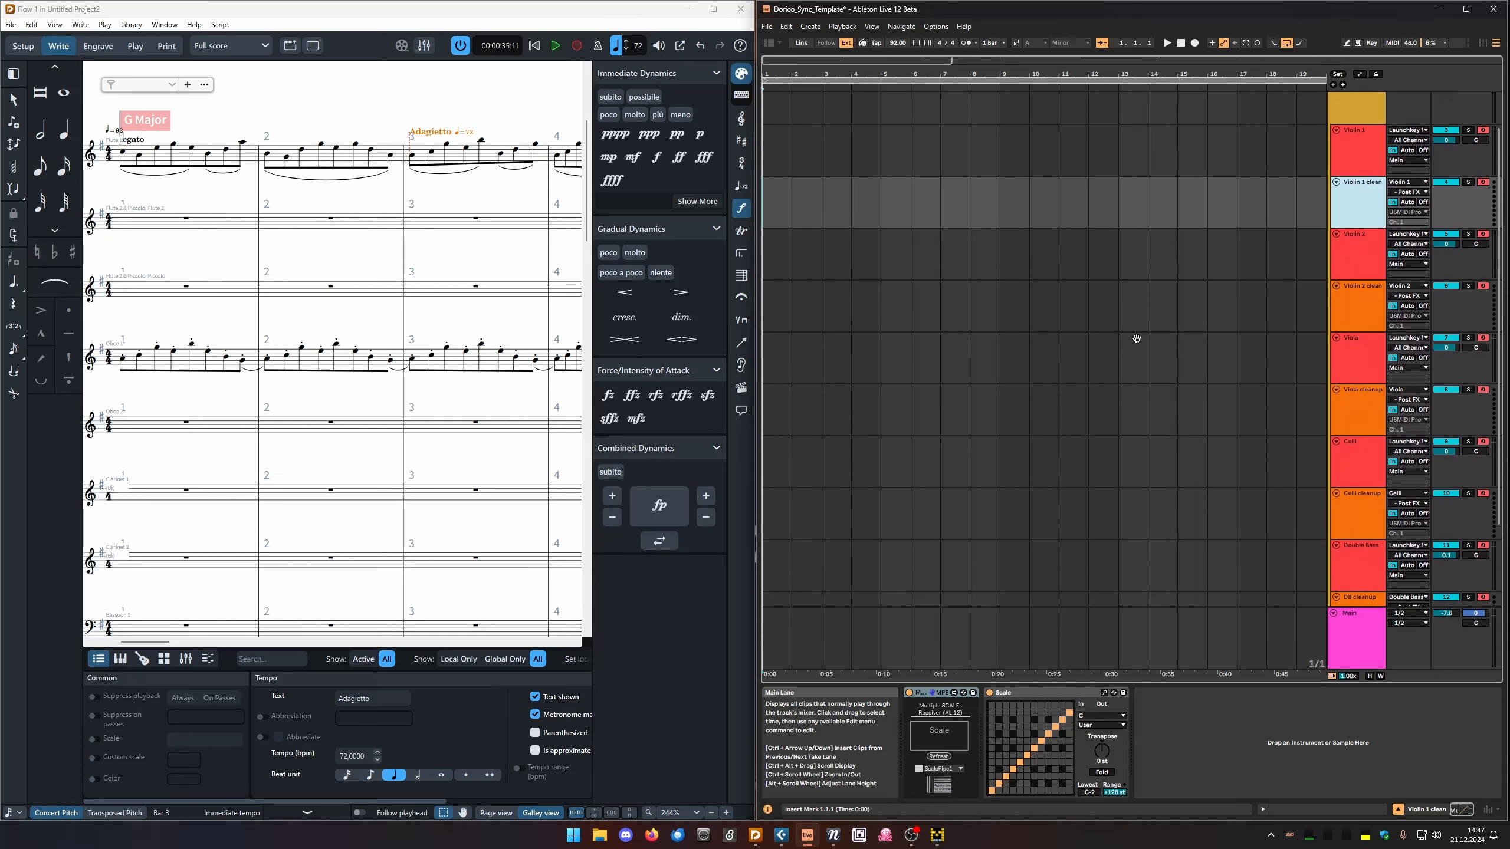
scroll(1136, 338, down, 2)
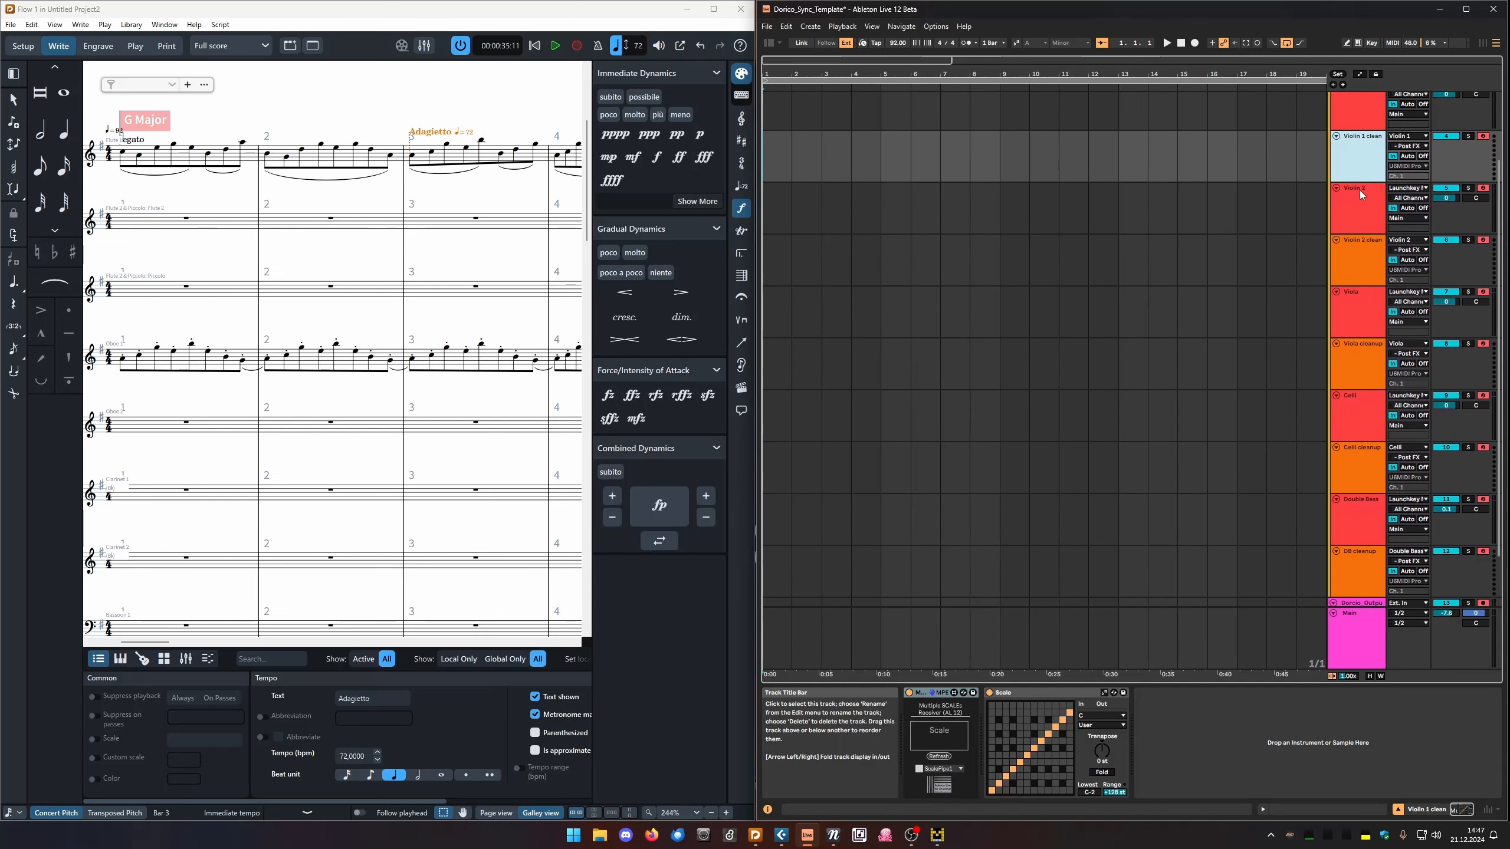
click(1347, 275)
click(1348, 364)
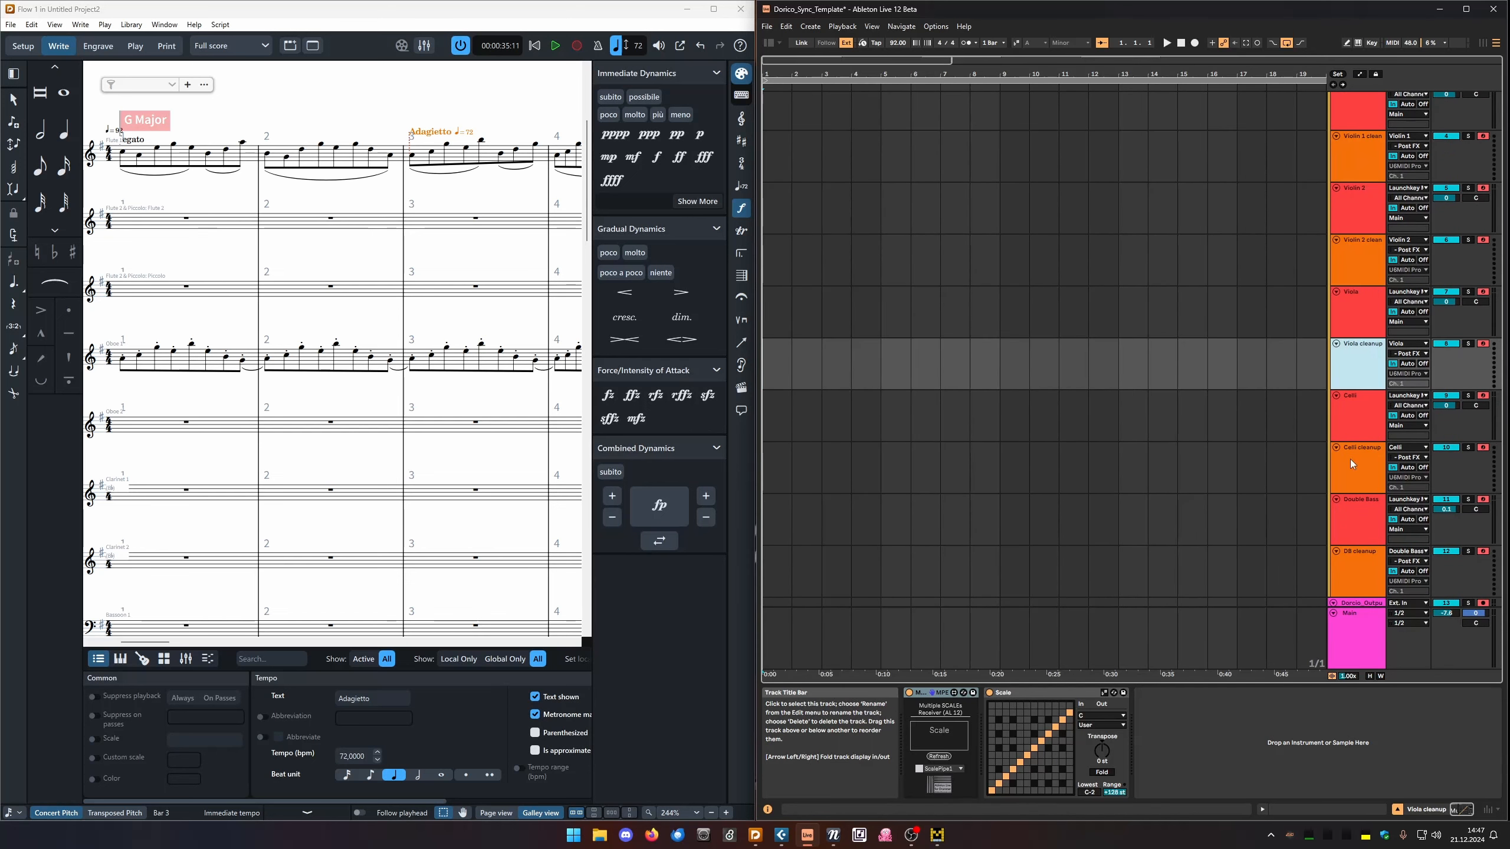
click(1349, 459)
click(1359, 580)
key(Left)
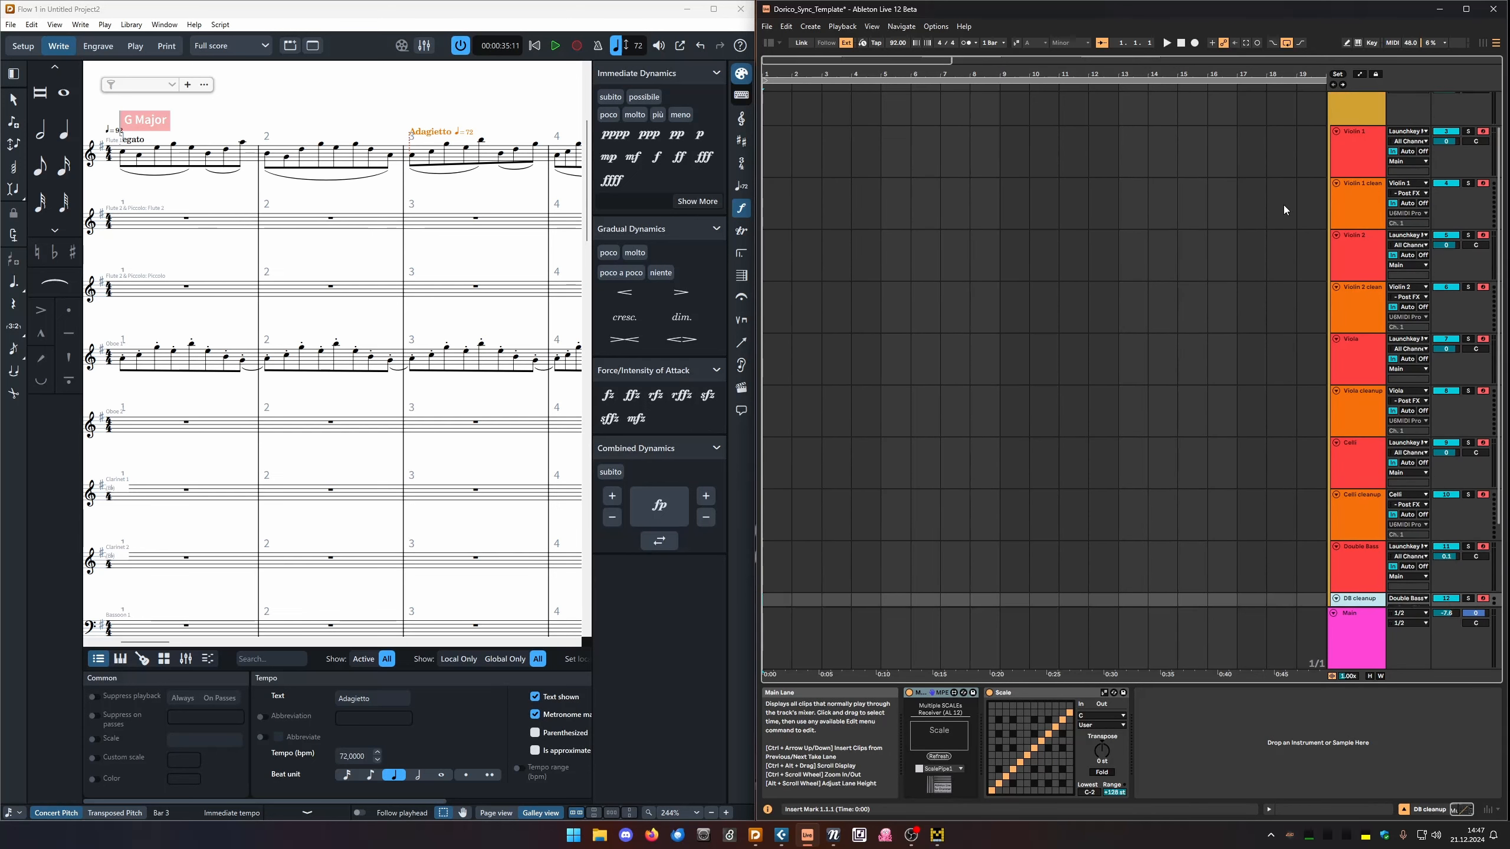
scroll(1356, 175, up, 1)
click(1357, 175)
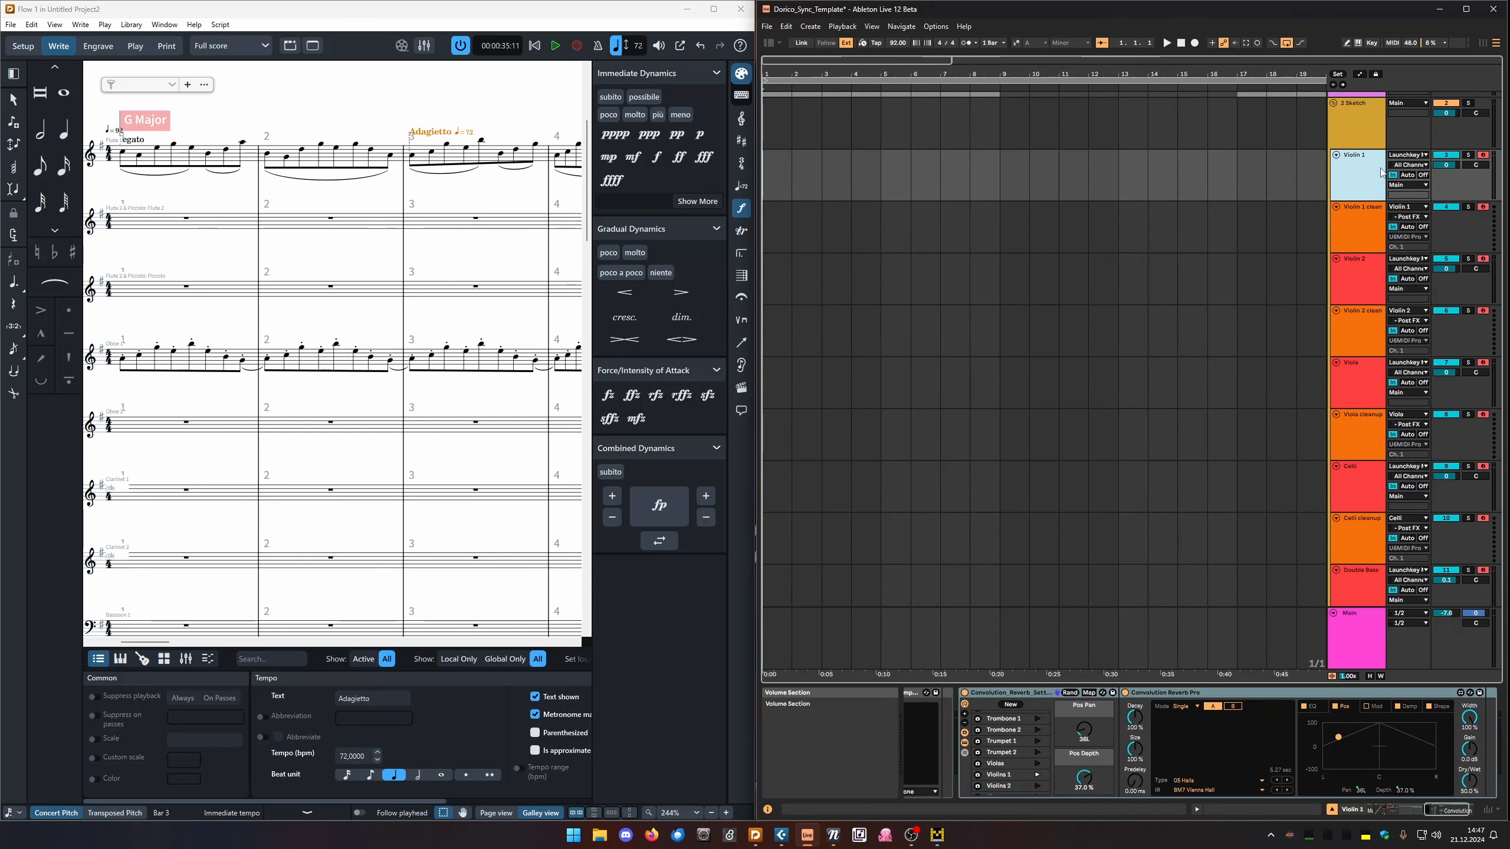
Turn off Ableton's external sync, record about seven bars of MIDI on all string and cleanup tracks, and stop.
scroll(1082, 238, down, 3)
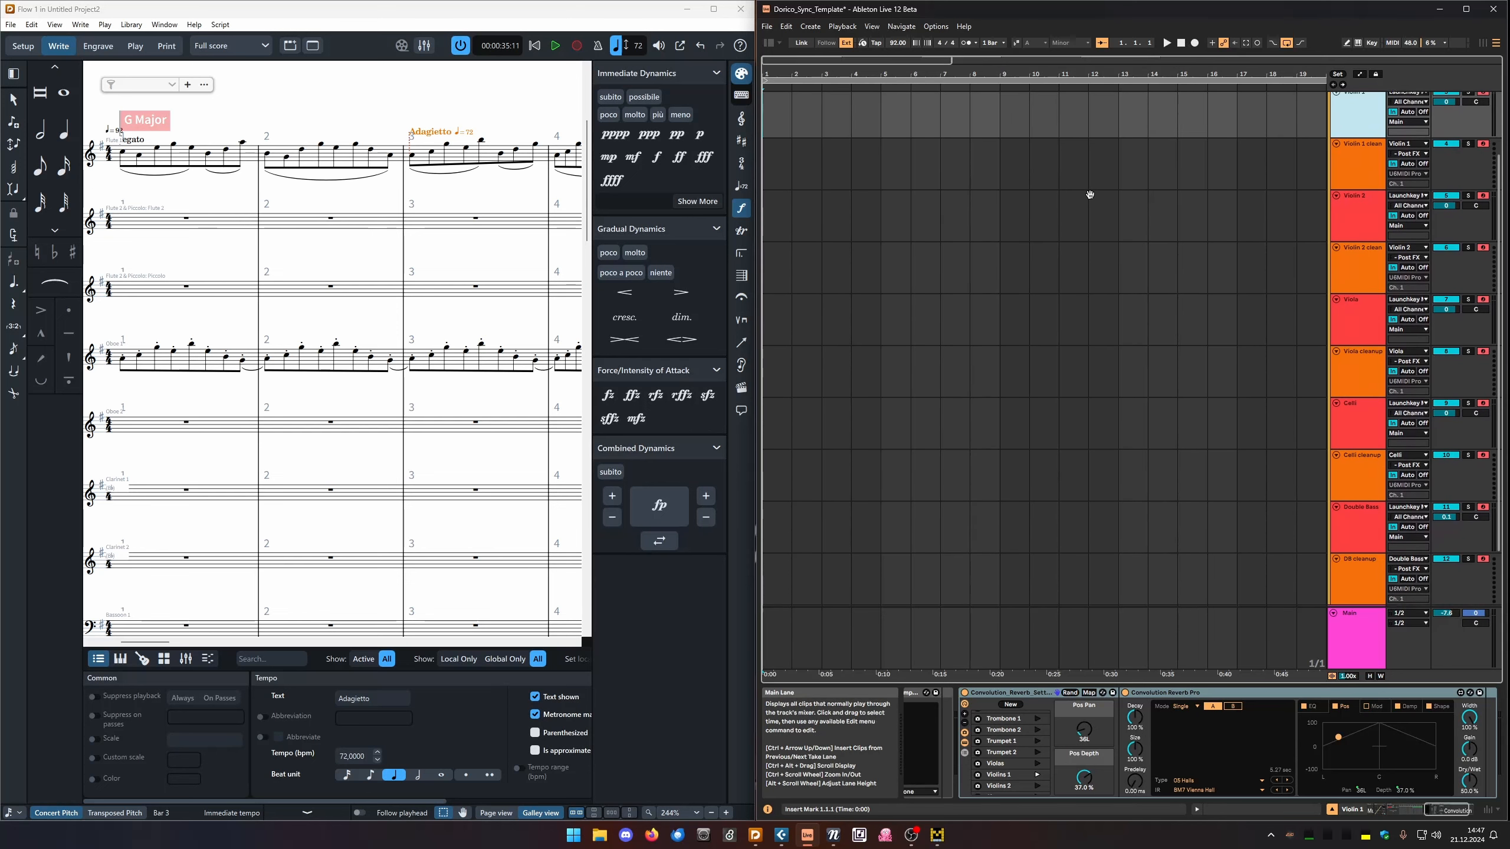
mouse_move(1090, 195)
mouse_down()
mouse_move(1092, 166)
mouse_move(1099, 206)
mouse_up()
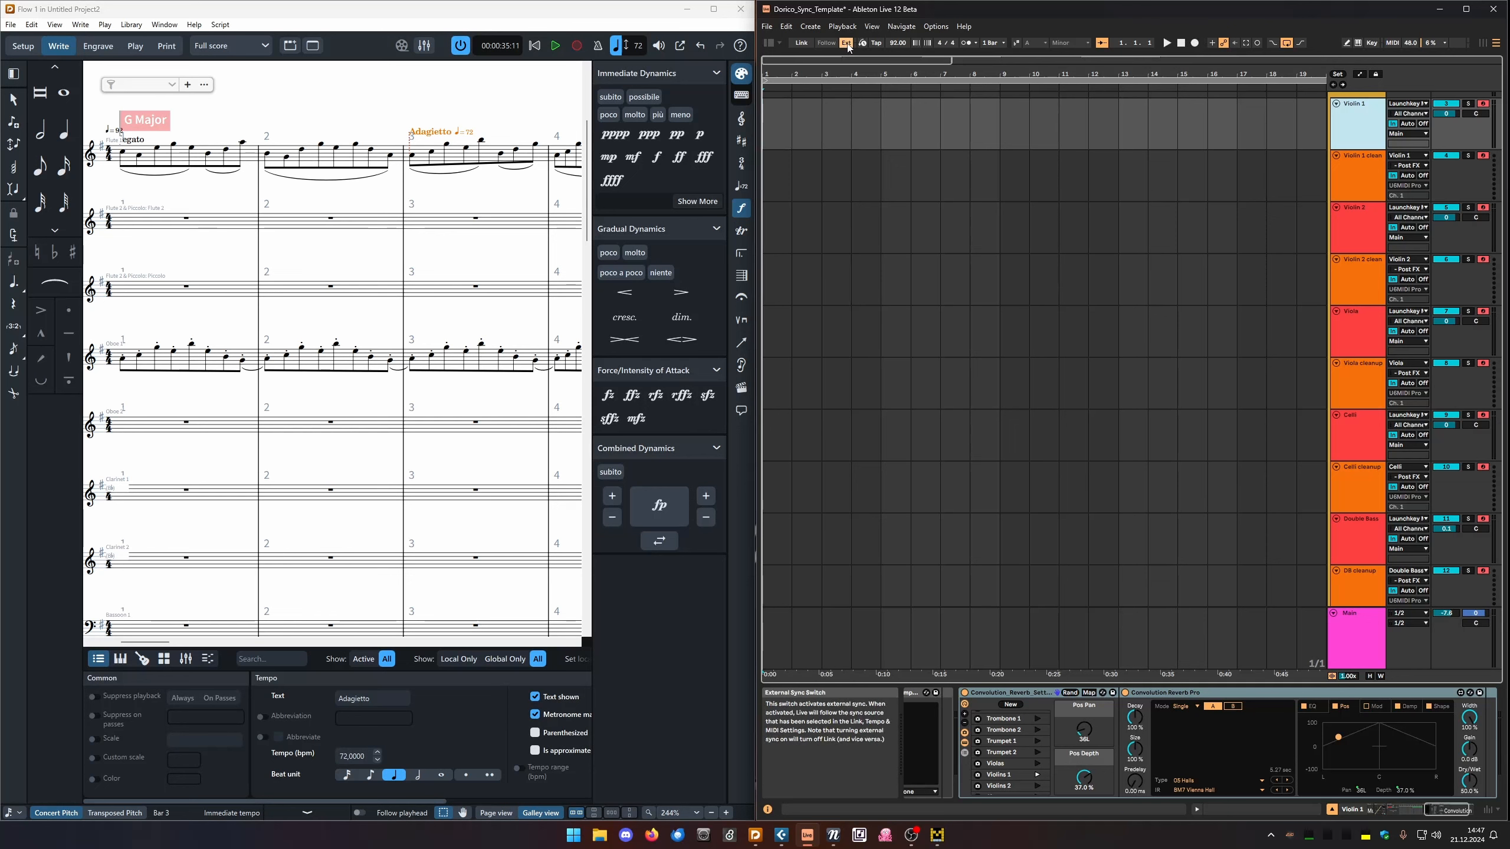
click(1195, 45)
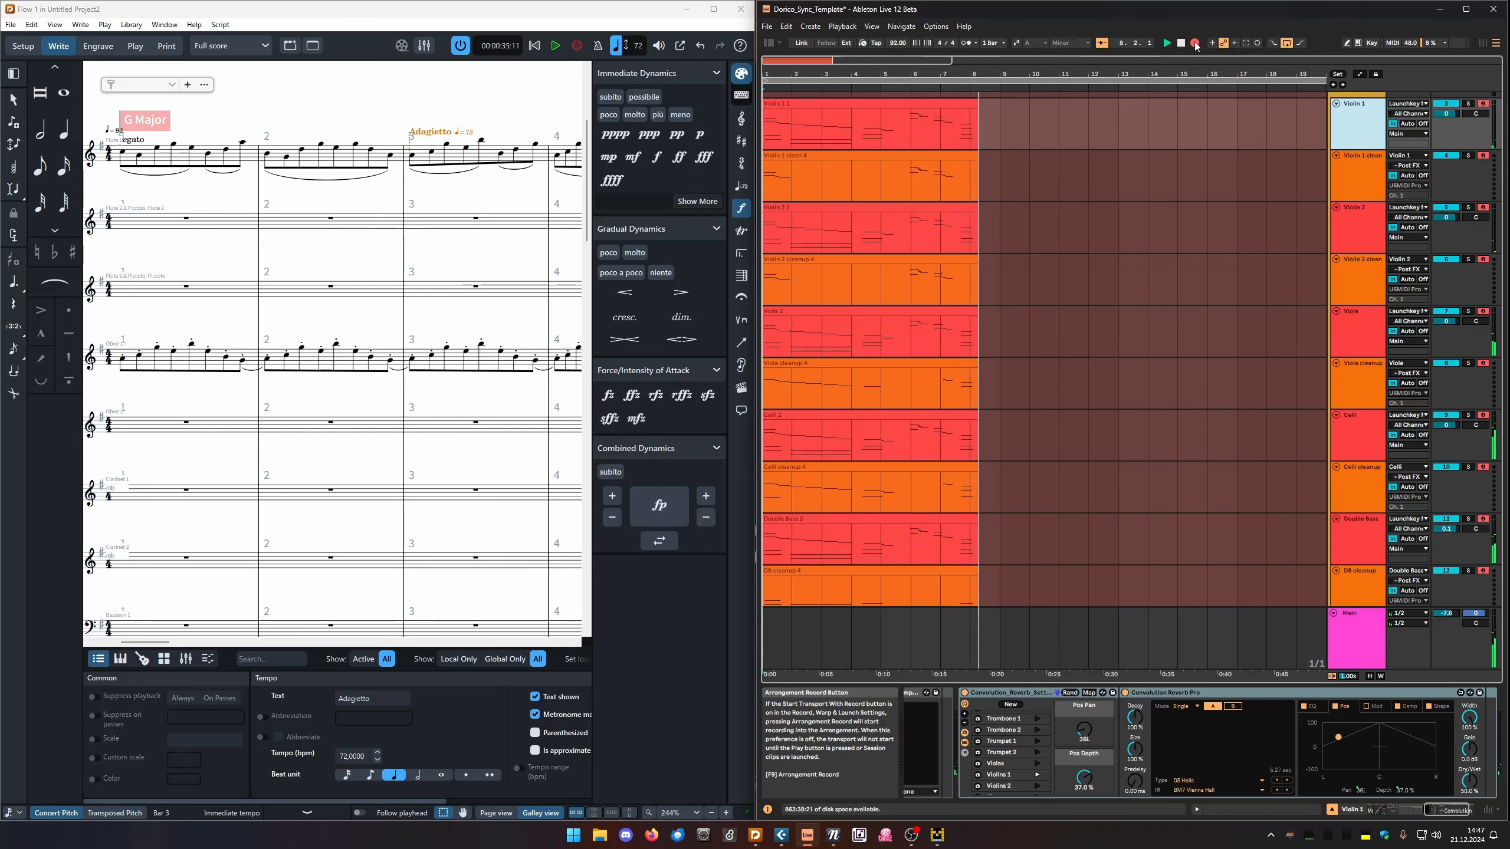
click(1181, 43)
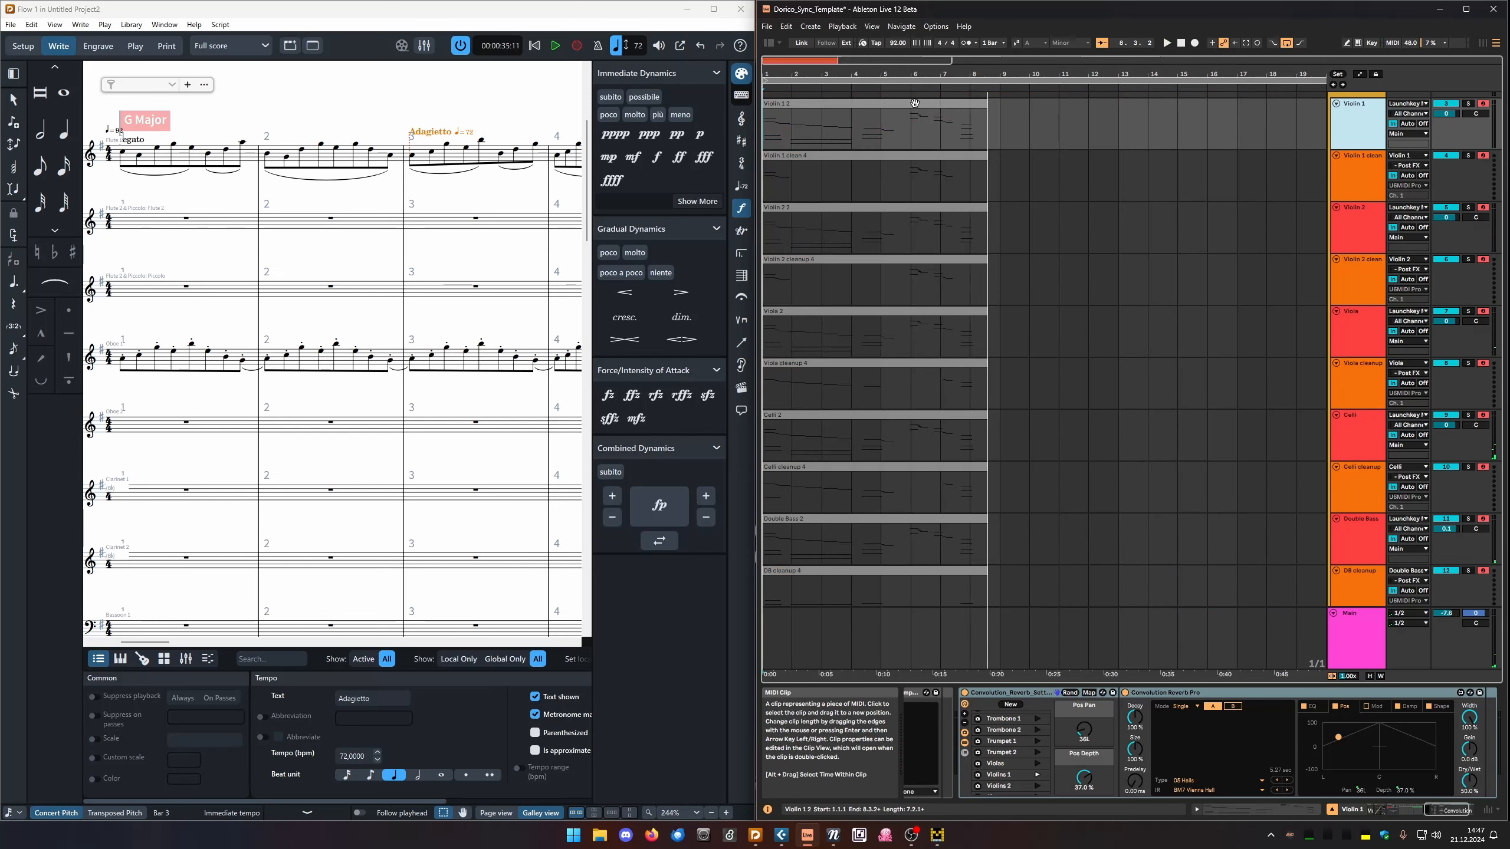
Delete the recorded clips on the Violin 1, Violin 2, Viola, Celli and Double Bass instrument tracks, keeping the cleanup clips.
click(1360, 128)
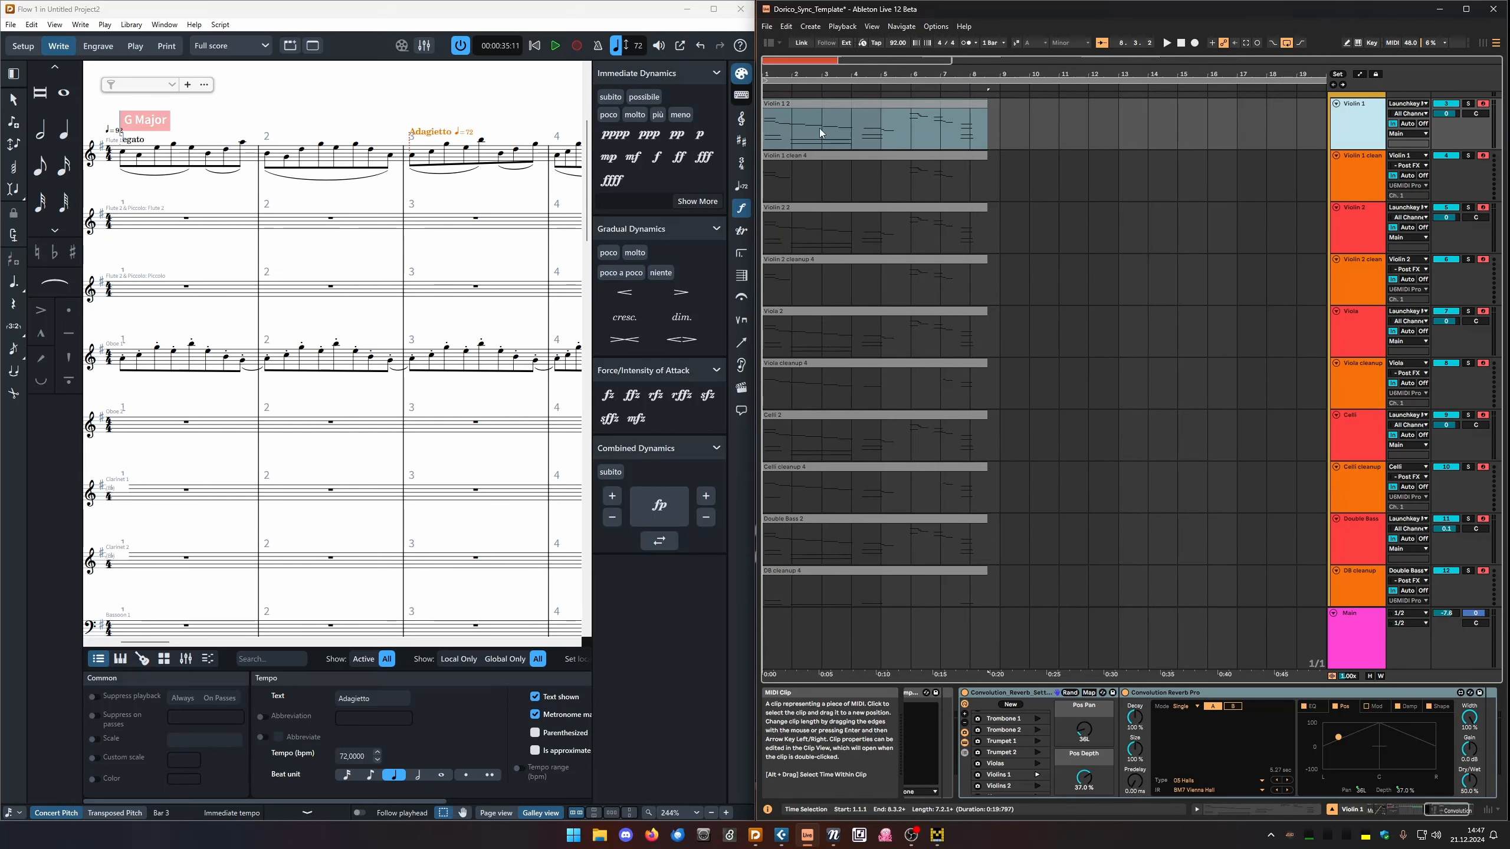
click(887, 102)
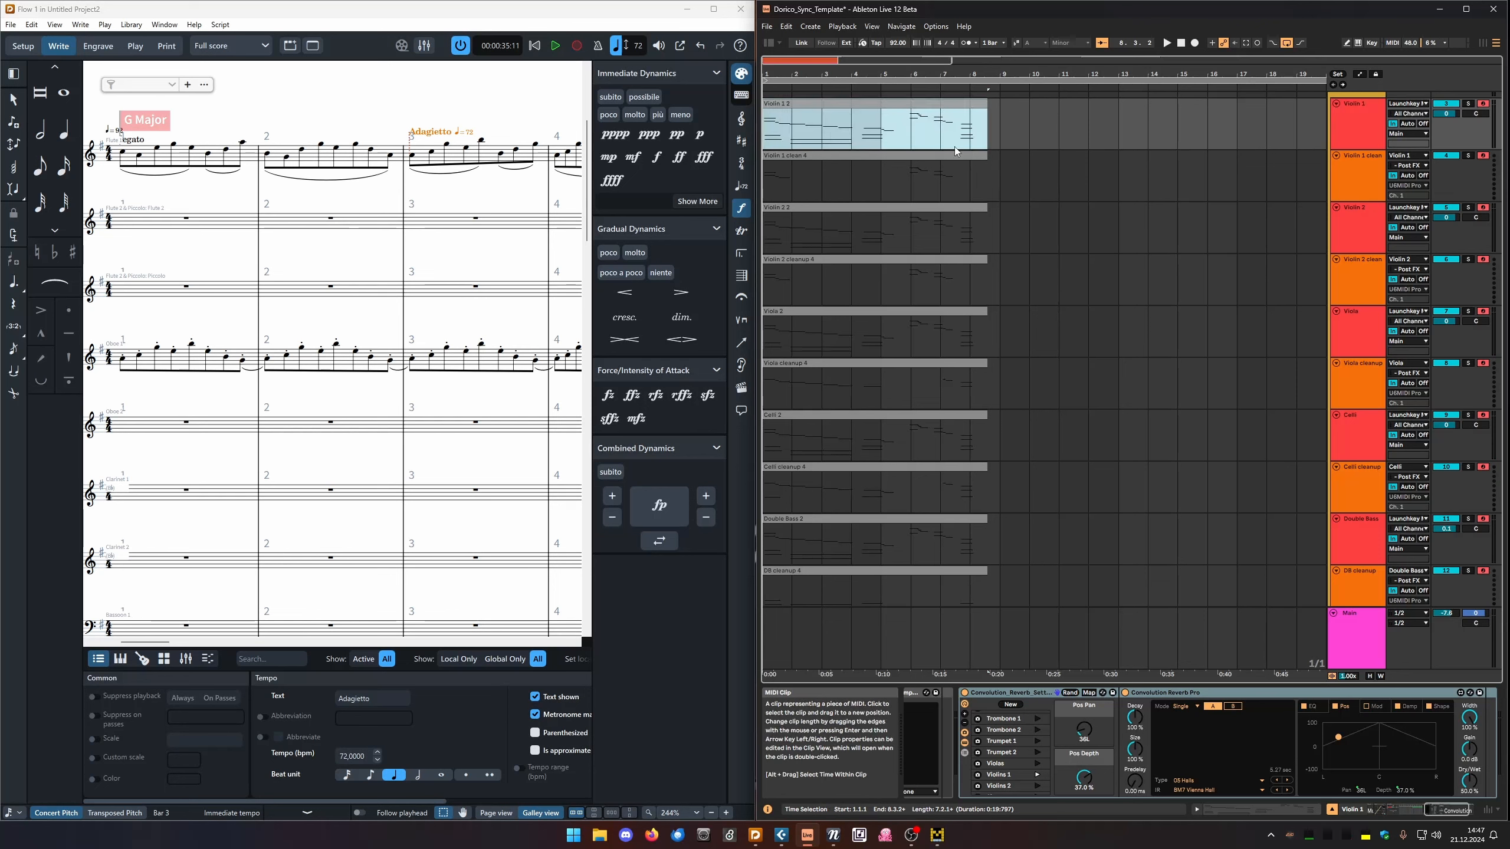
click(1351, 232)
click(888, 104)
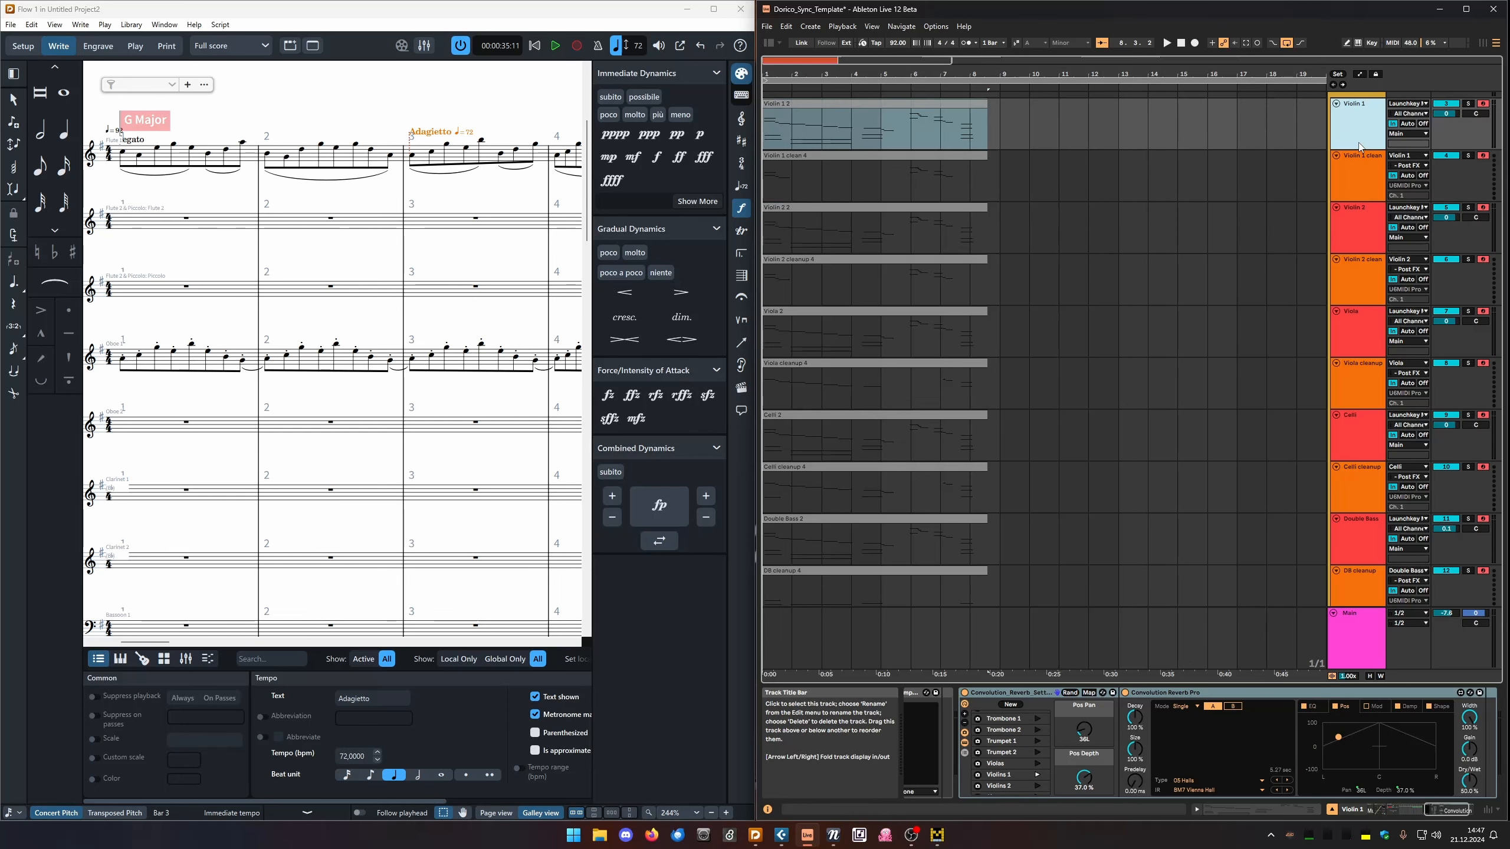
click(893, 226)
ctrl+click(902, 102)
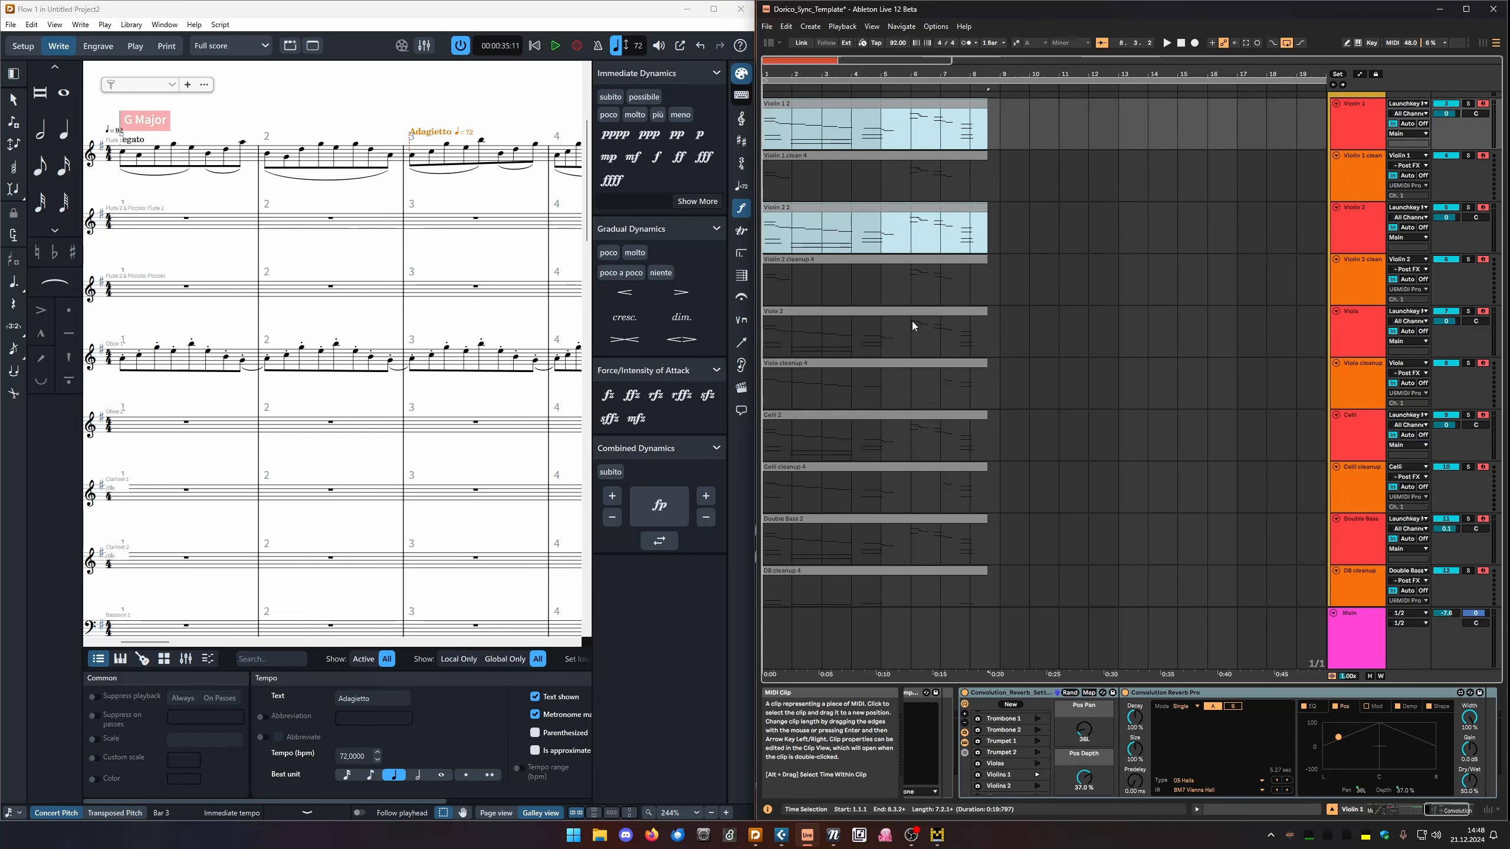
ctrl+click(913, 324)
ctrl+click(887, 417)
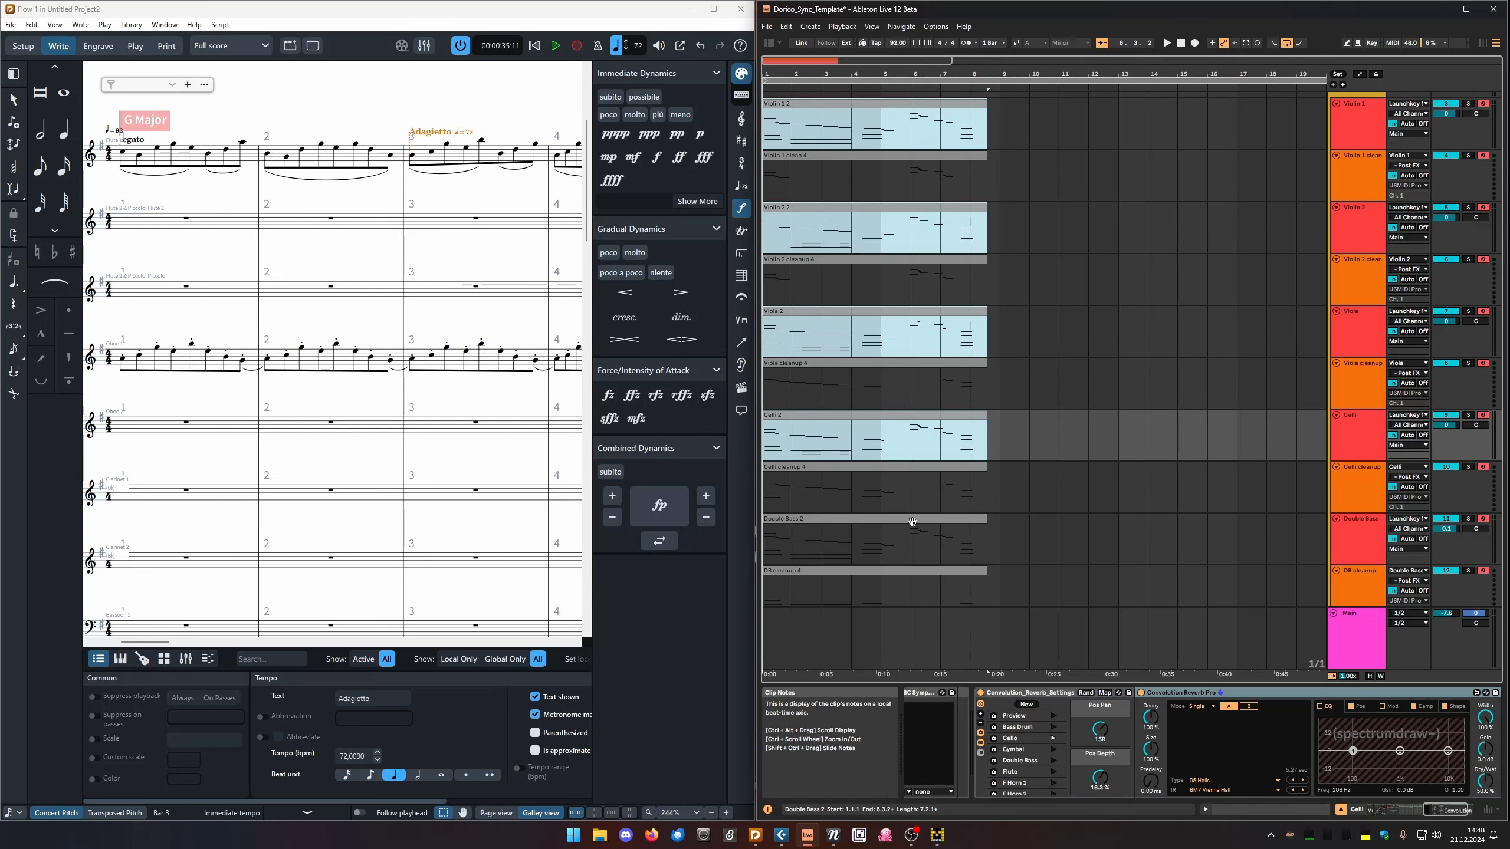
ctrl+click(871, 517)
key(Delete)
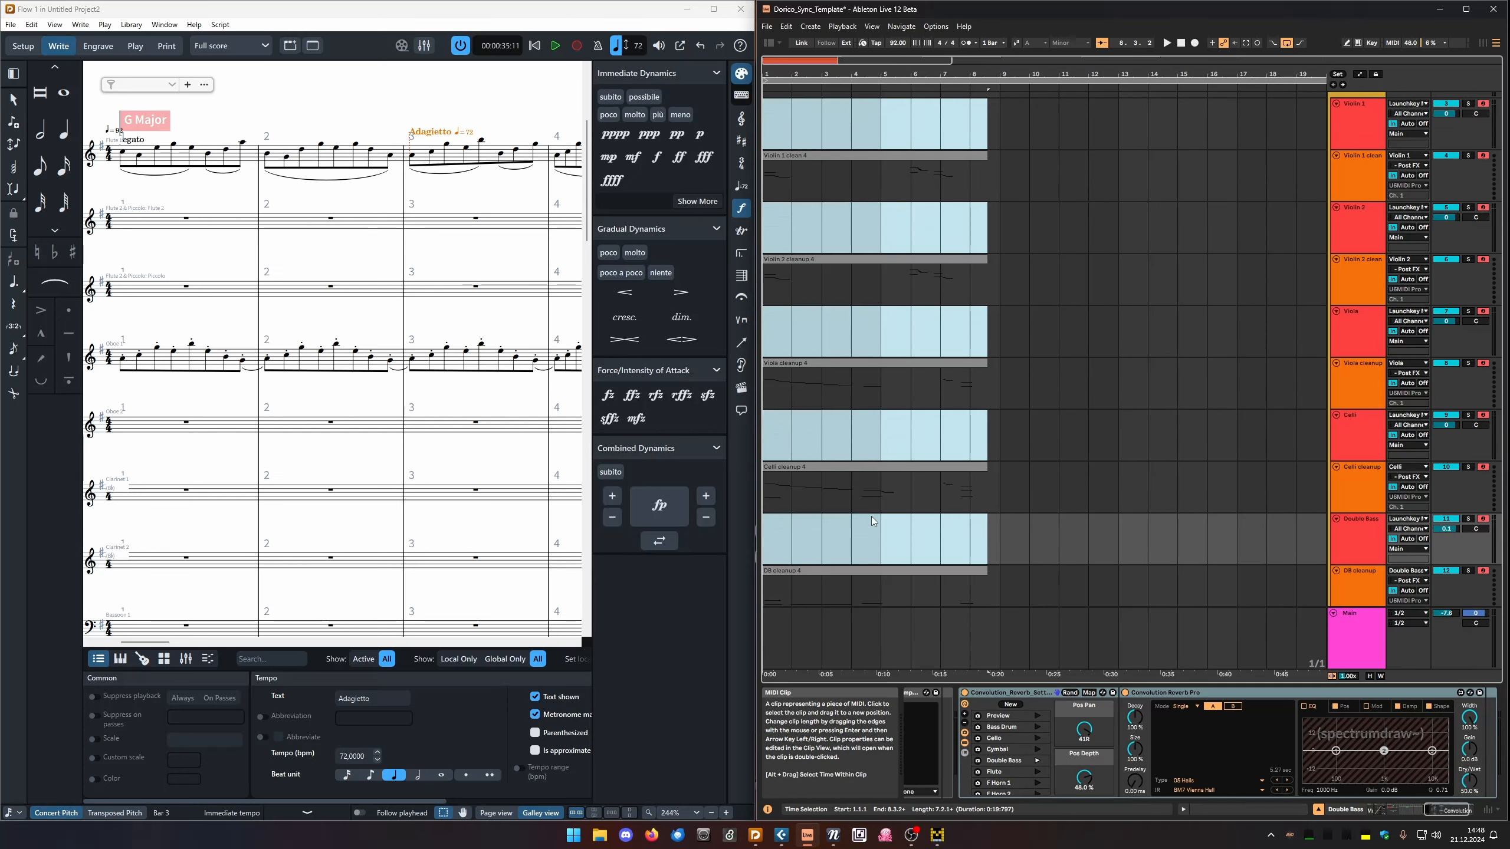
Look at the Violin 2 cleanup track and the Viola cleanup clip, and show the Viola track's devices.
click(1366, 266)
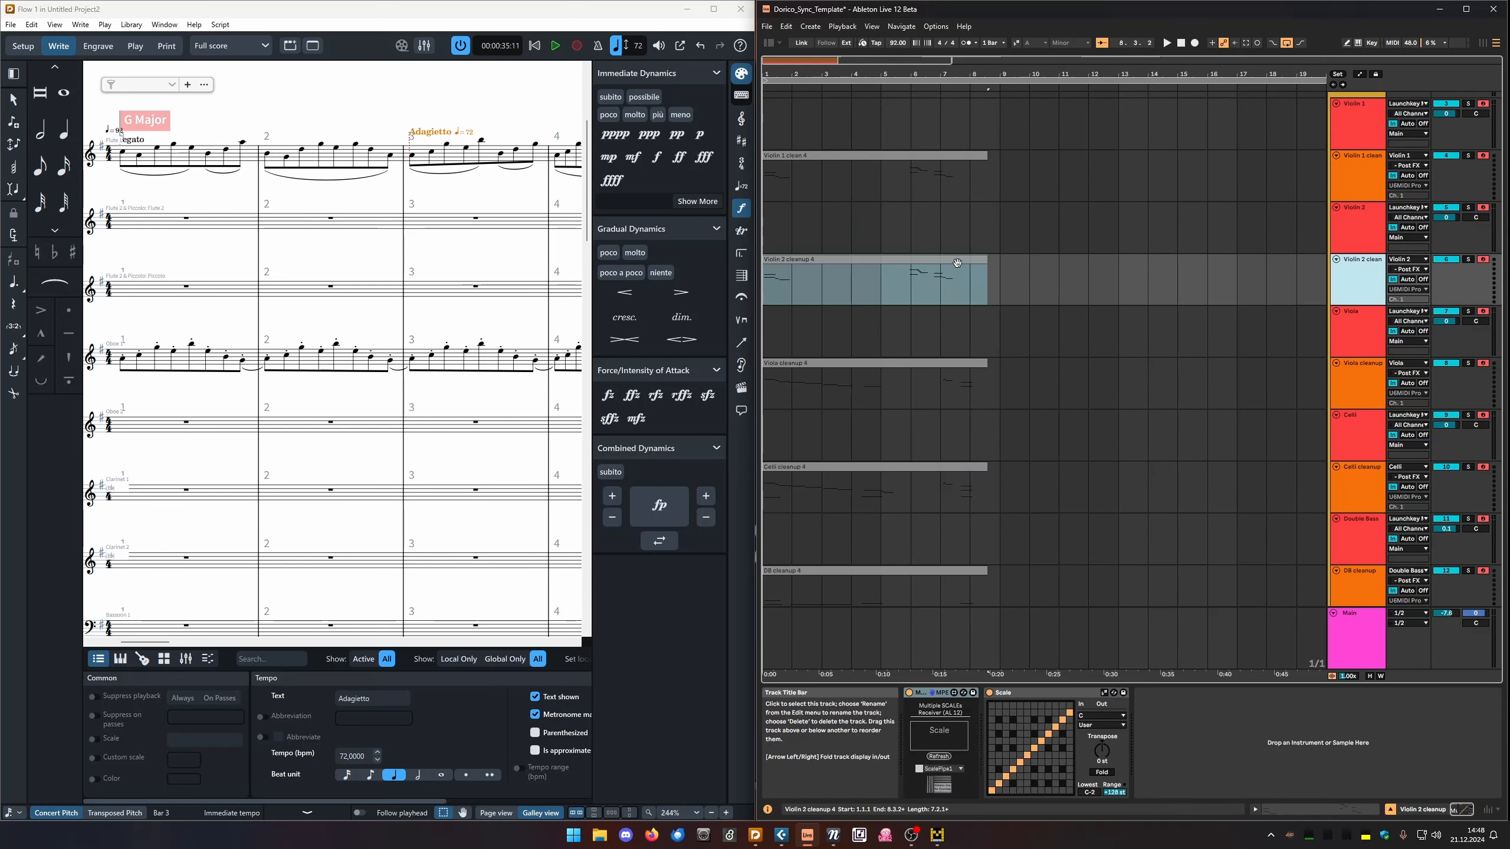
click(931, 365)
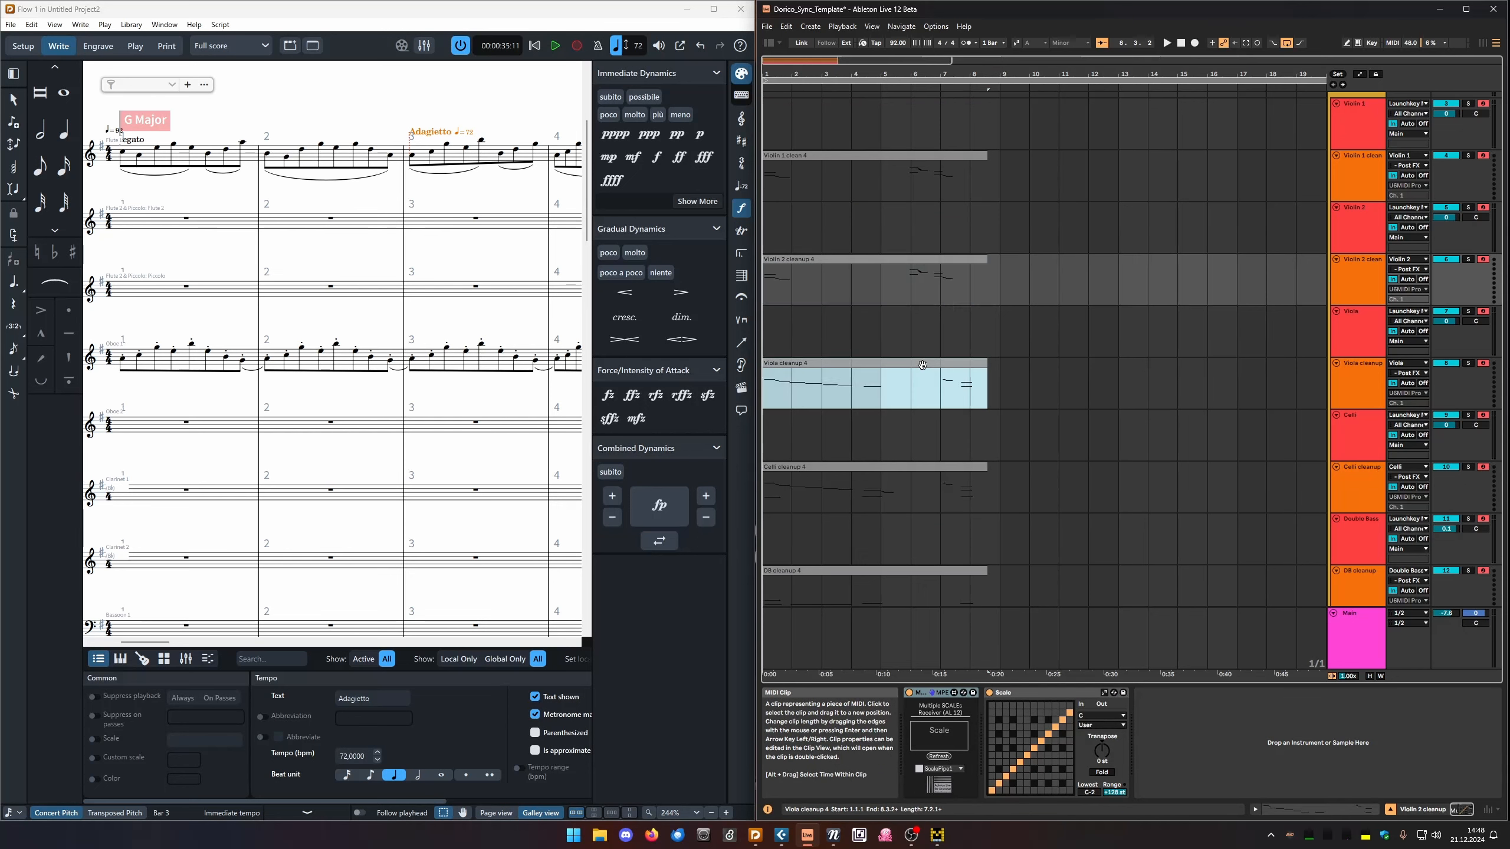
click(1341, 352)
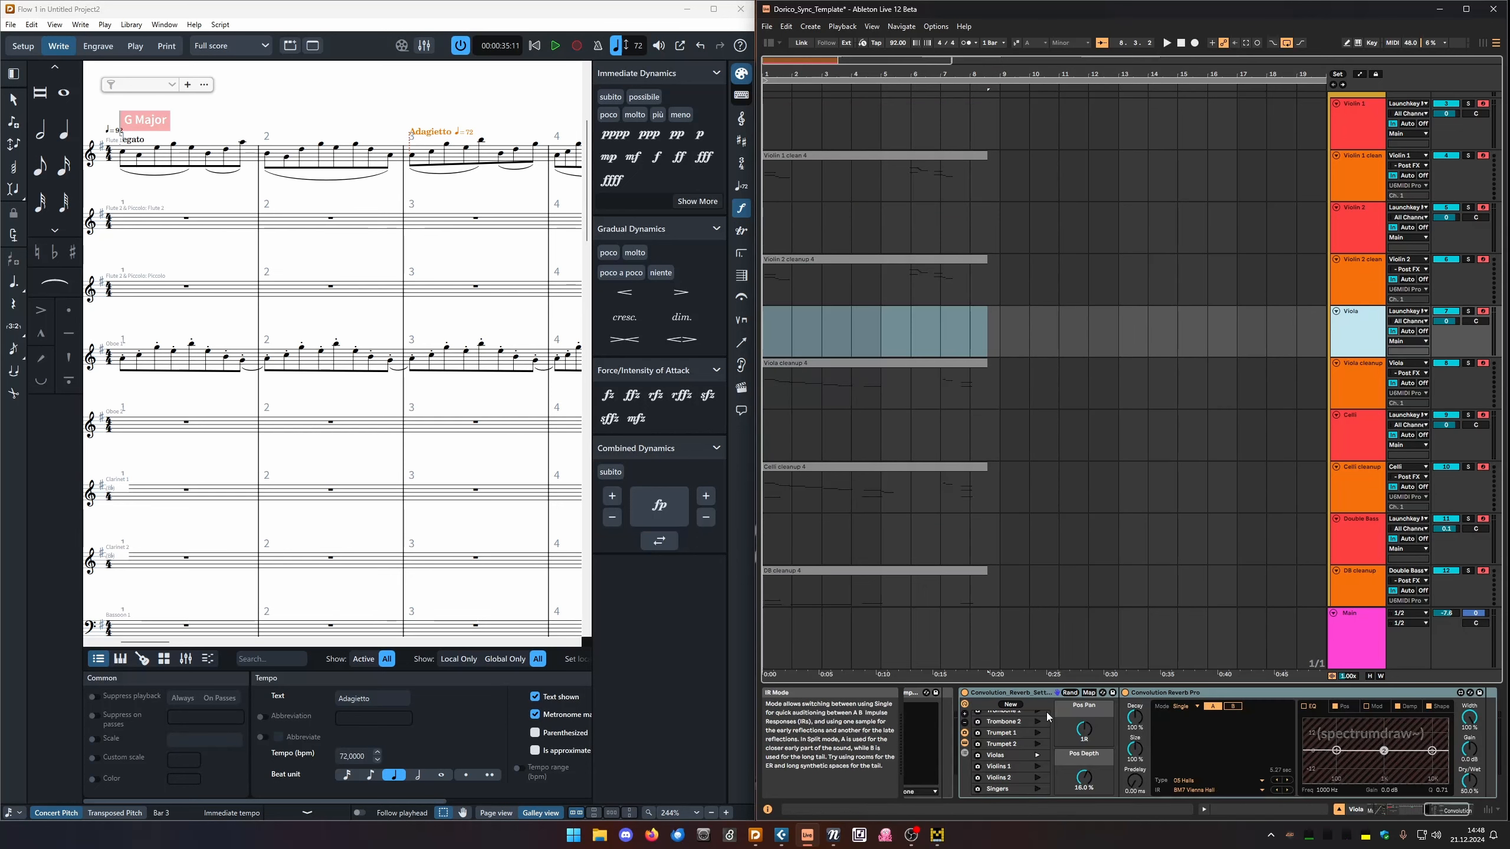
Check the Celli and DB cleanup clips, and delete the recorded clip on the Dorcio_Output track.
click(925, 468)
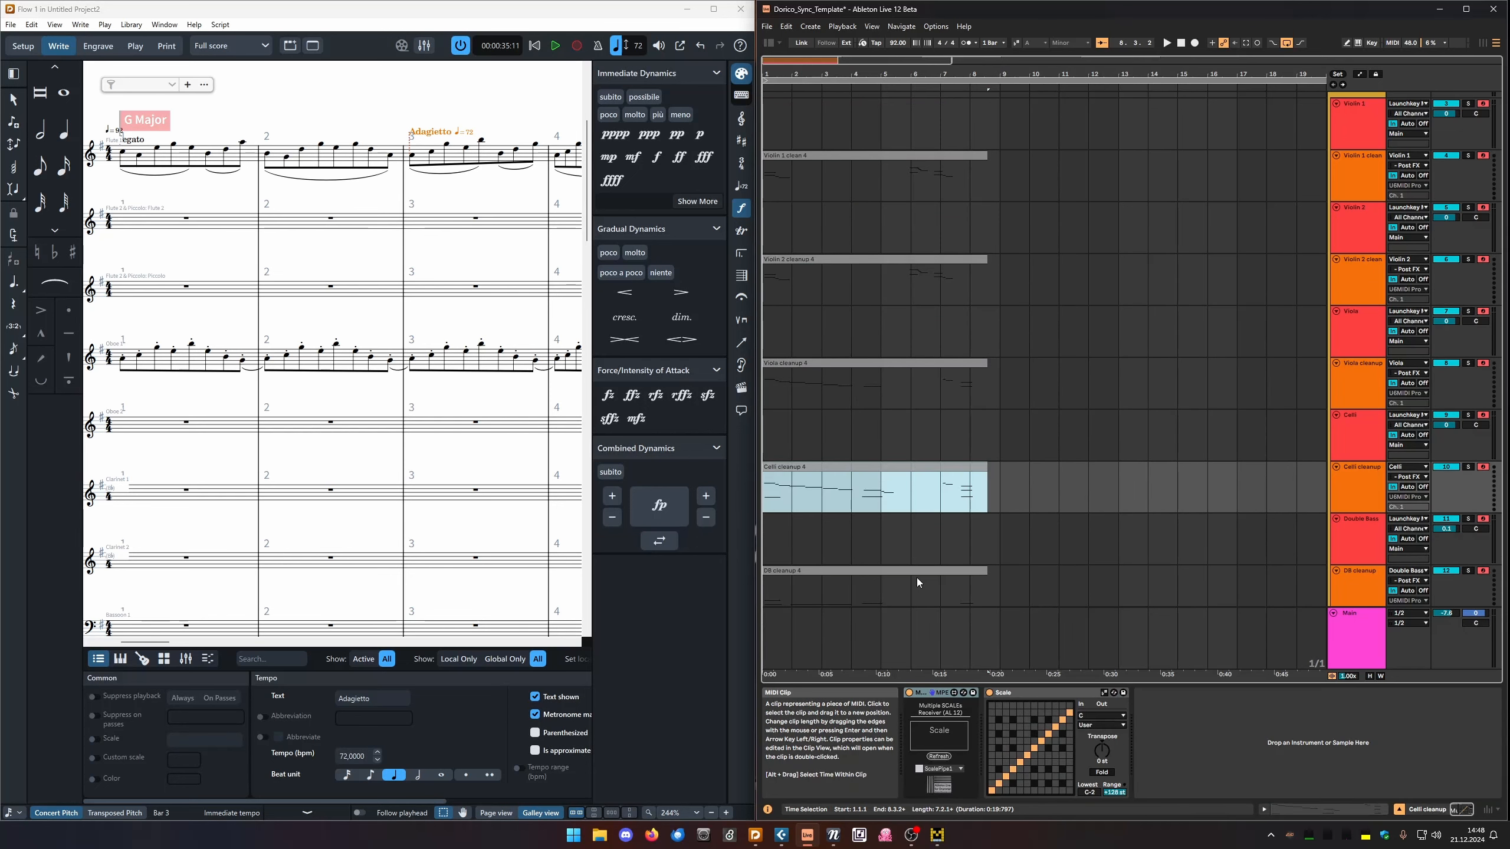
click(918, 583)
scroll(924, 554, down, 3)
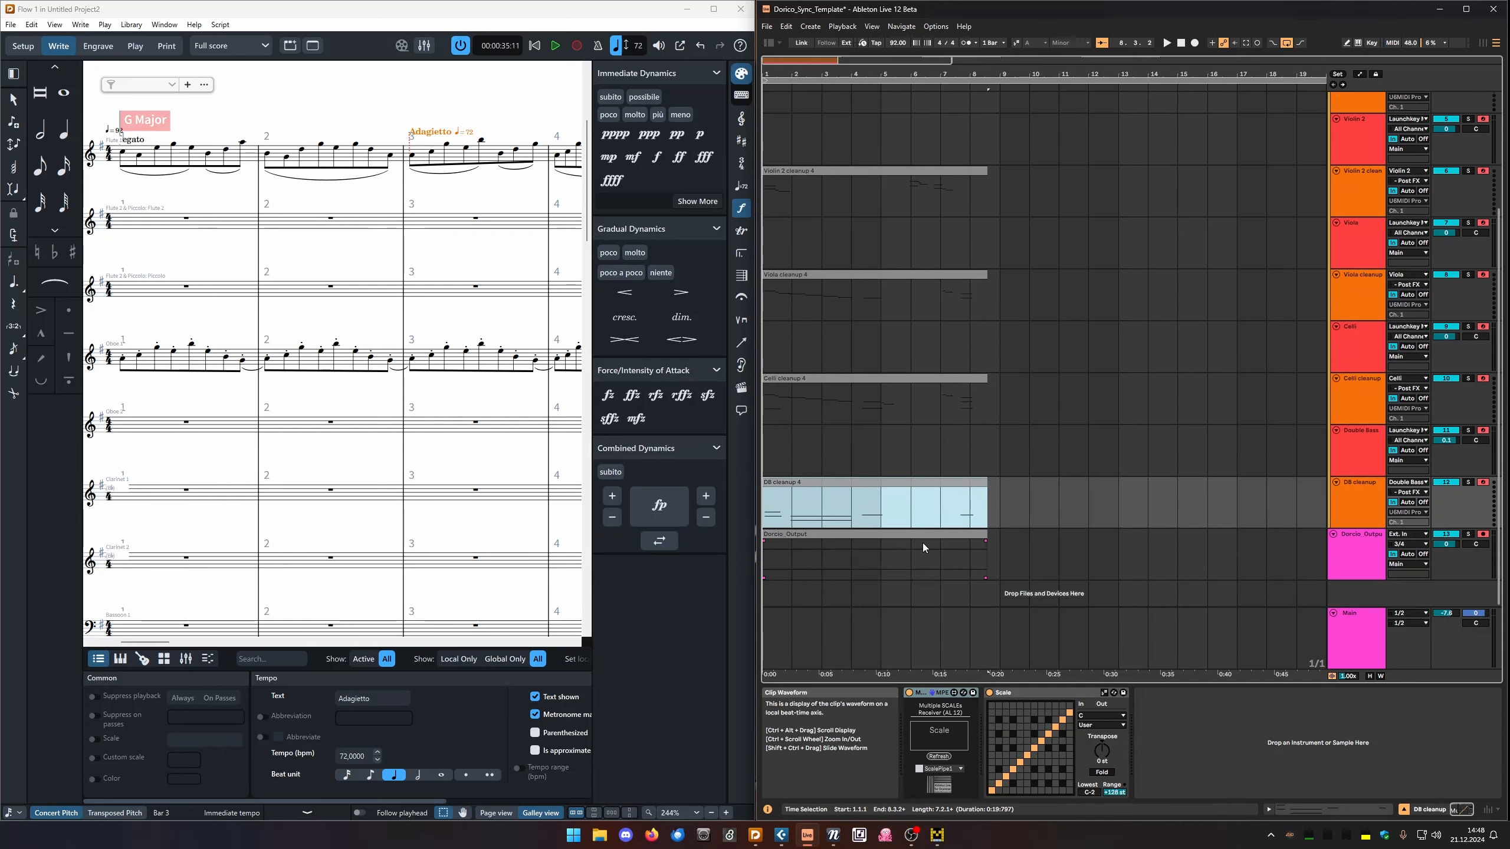
click(924, 547)
click(923, 534)
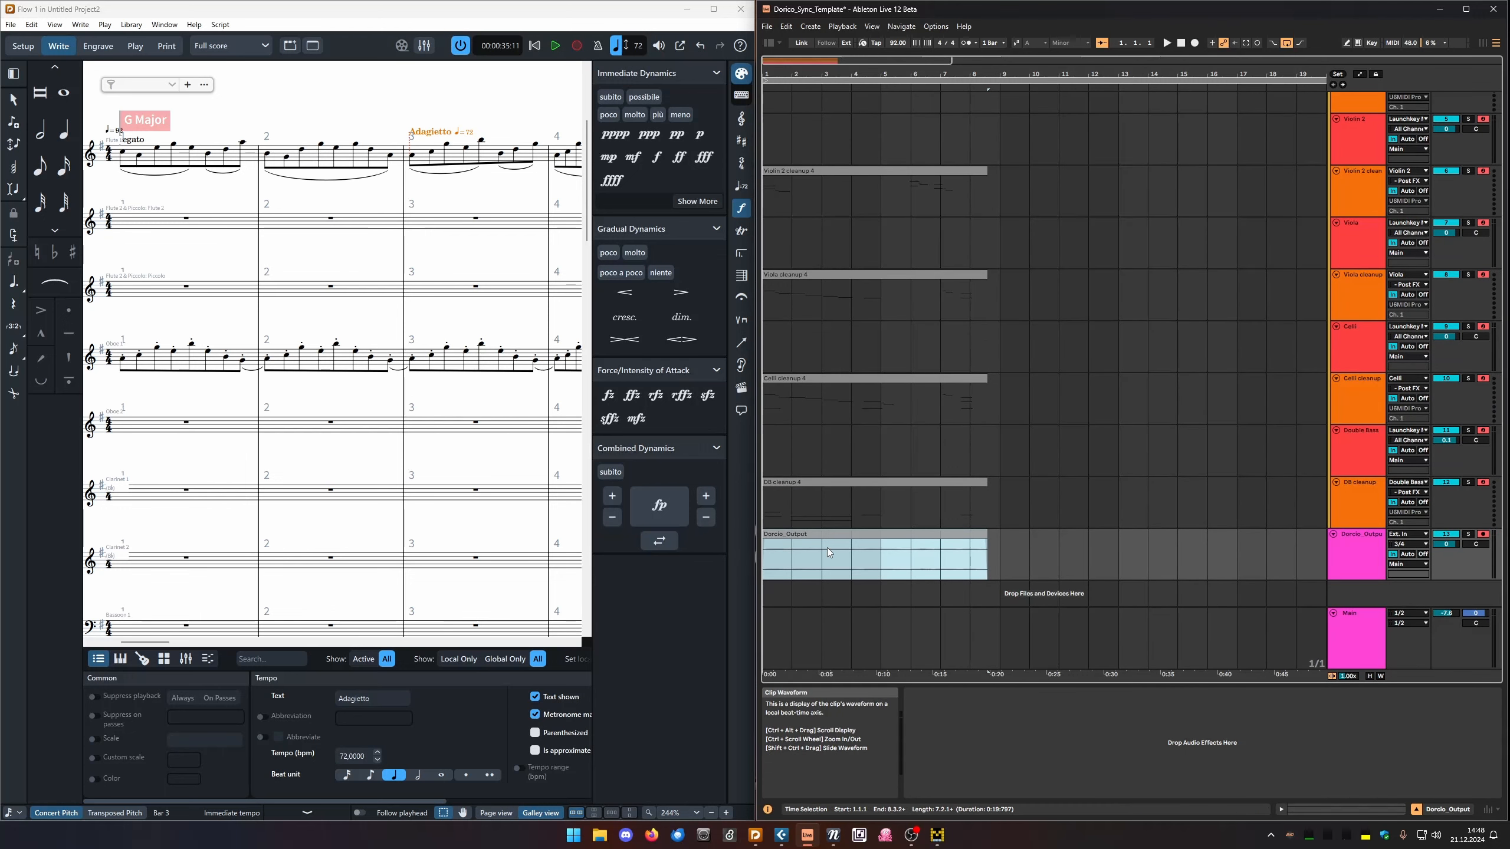
key(Delete)
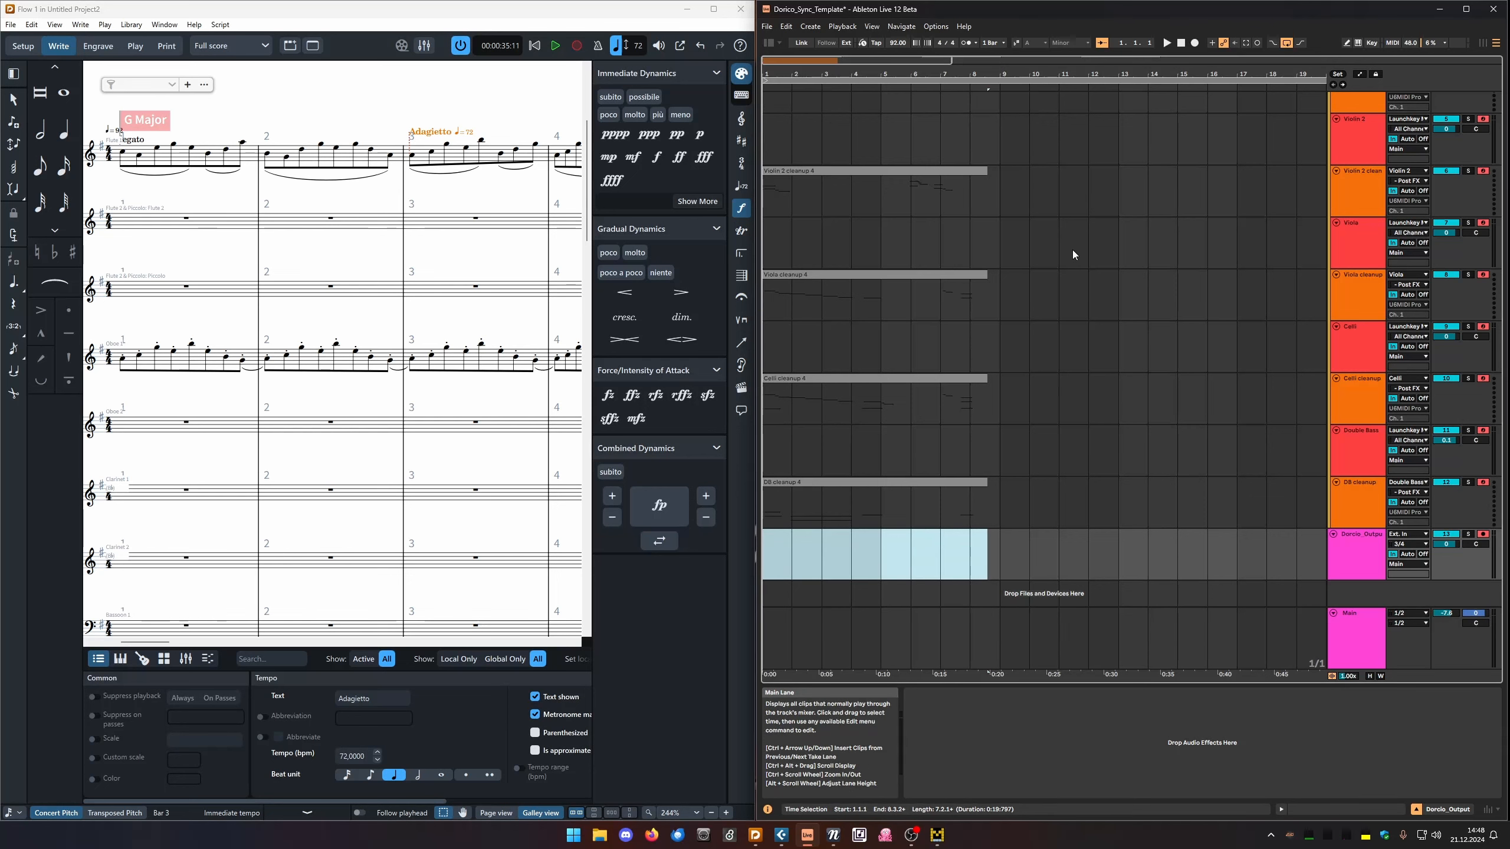
drag(1073, 251, 1094, 457)
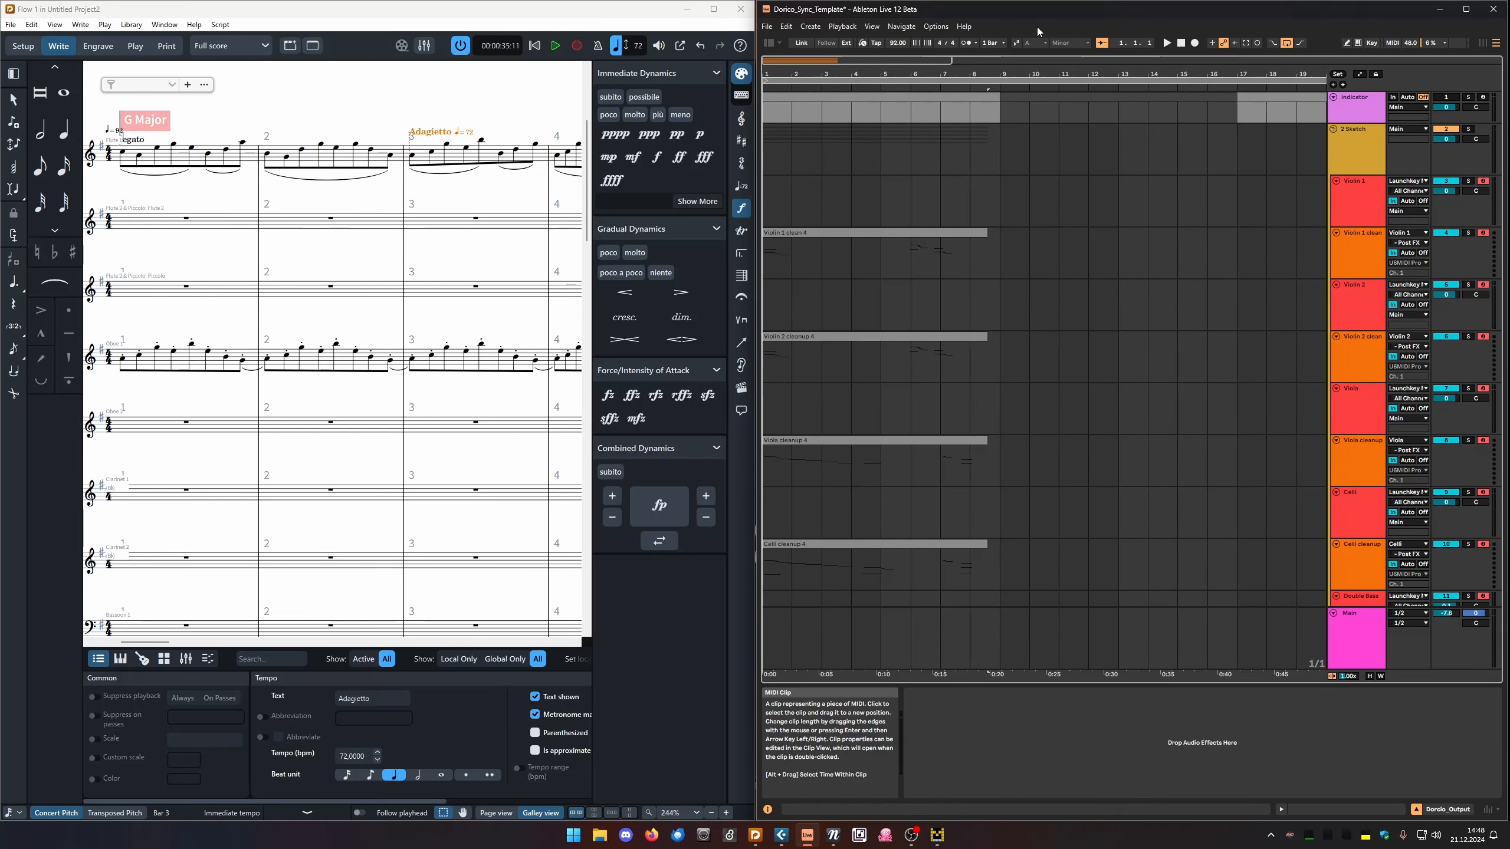
Turn off the Track switch for the loopMIDI Port input in Ableton's Link, Tempo & MIDI settings.
click(936, 27)
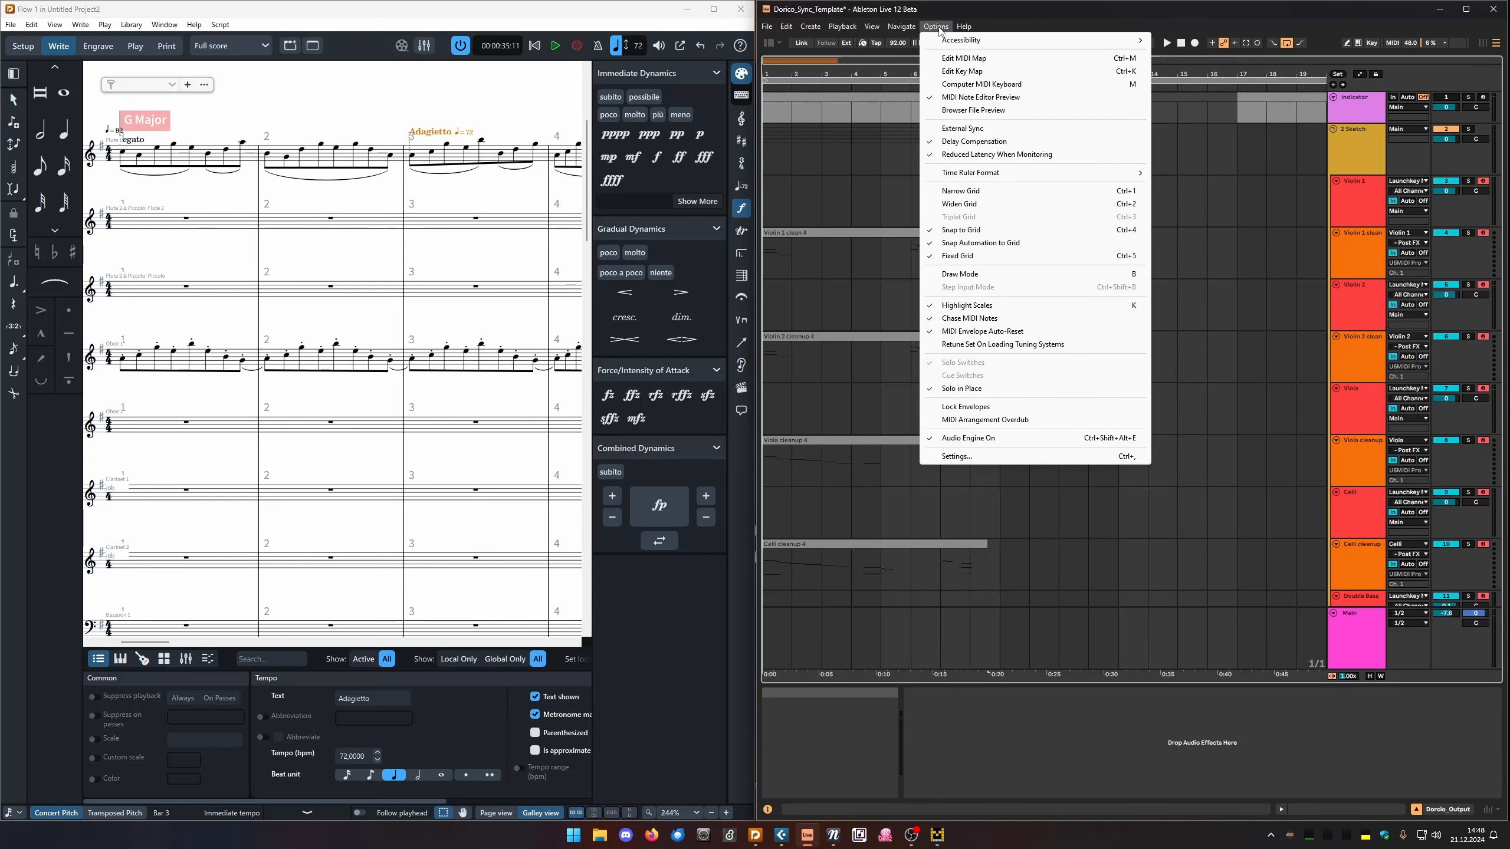
click(963, 456)
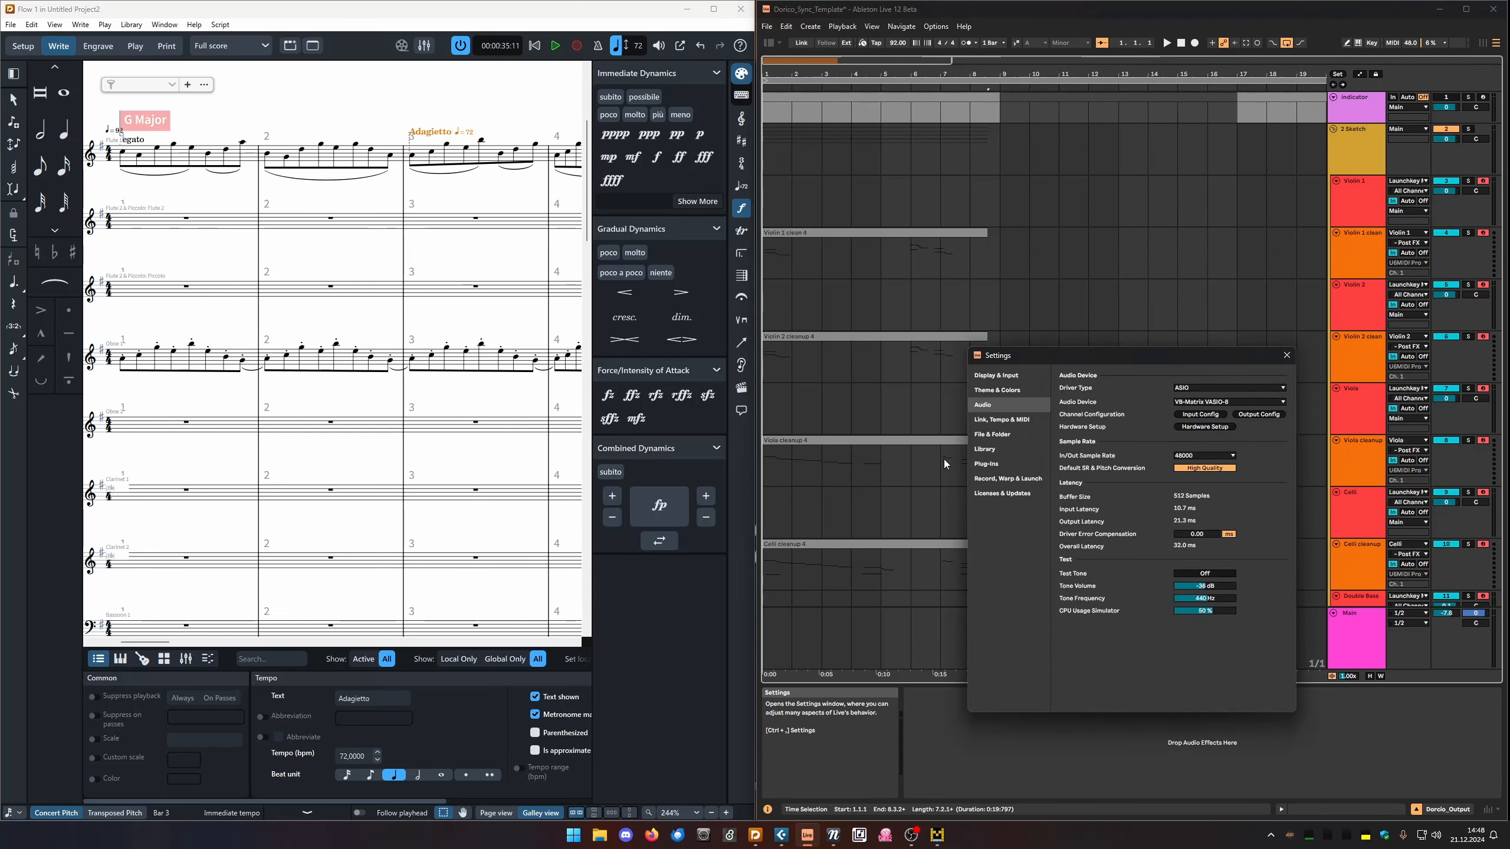
click(1002, 421)
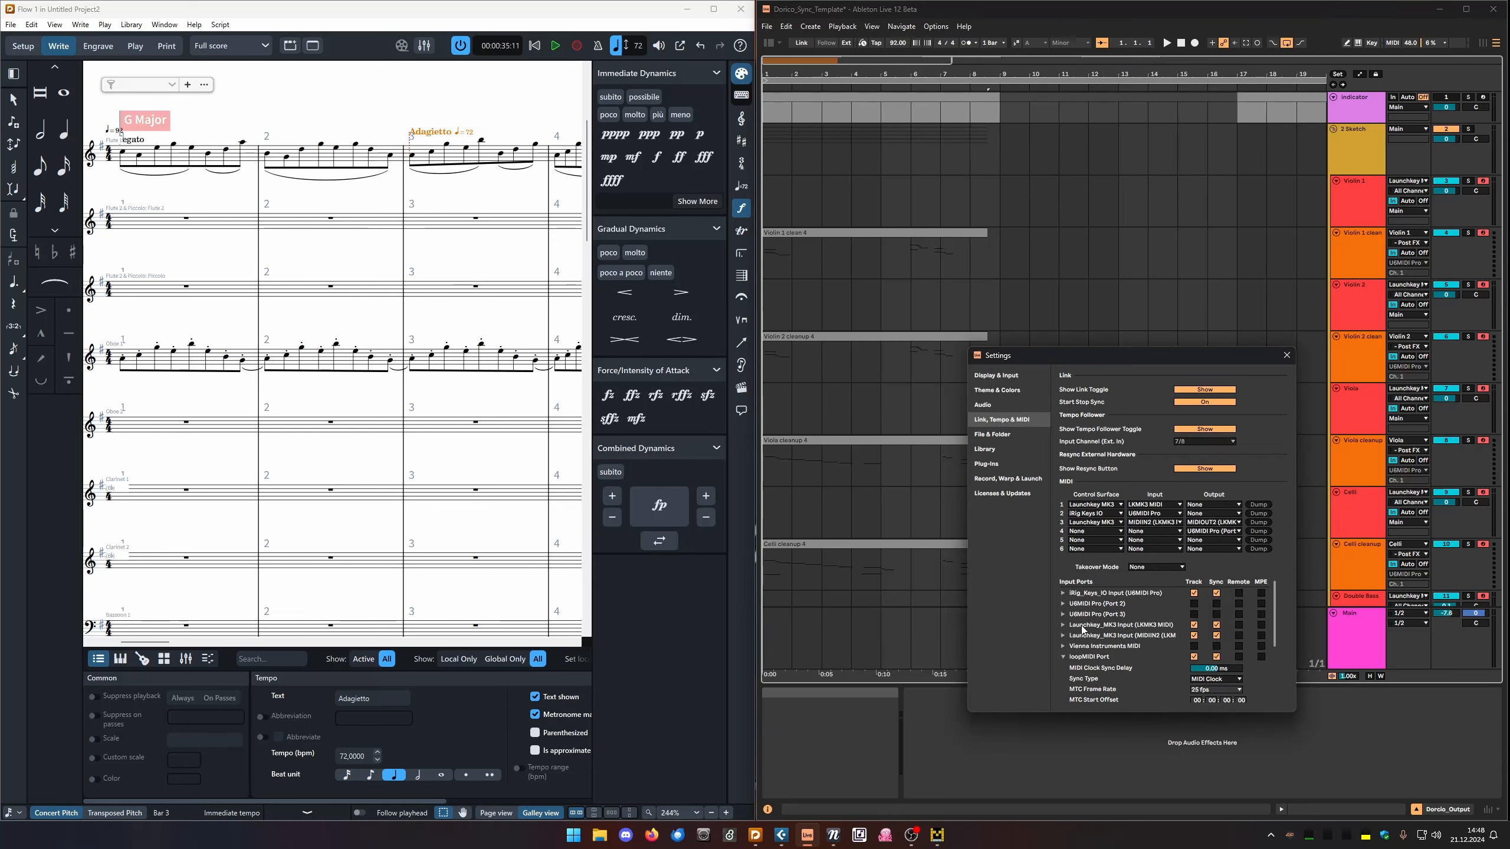
scroll(1075, 631, down, 3)
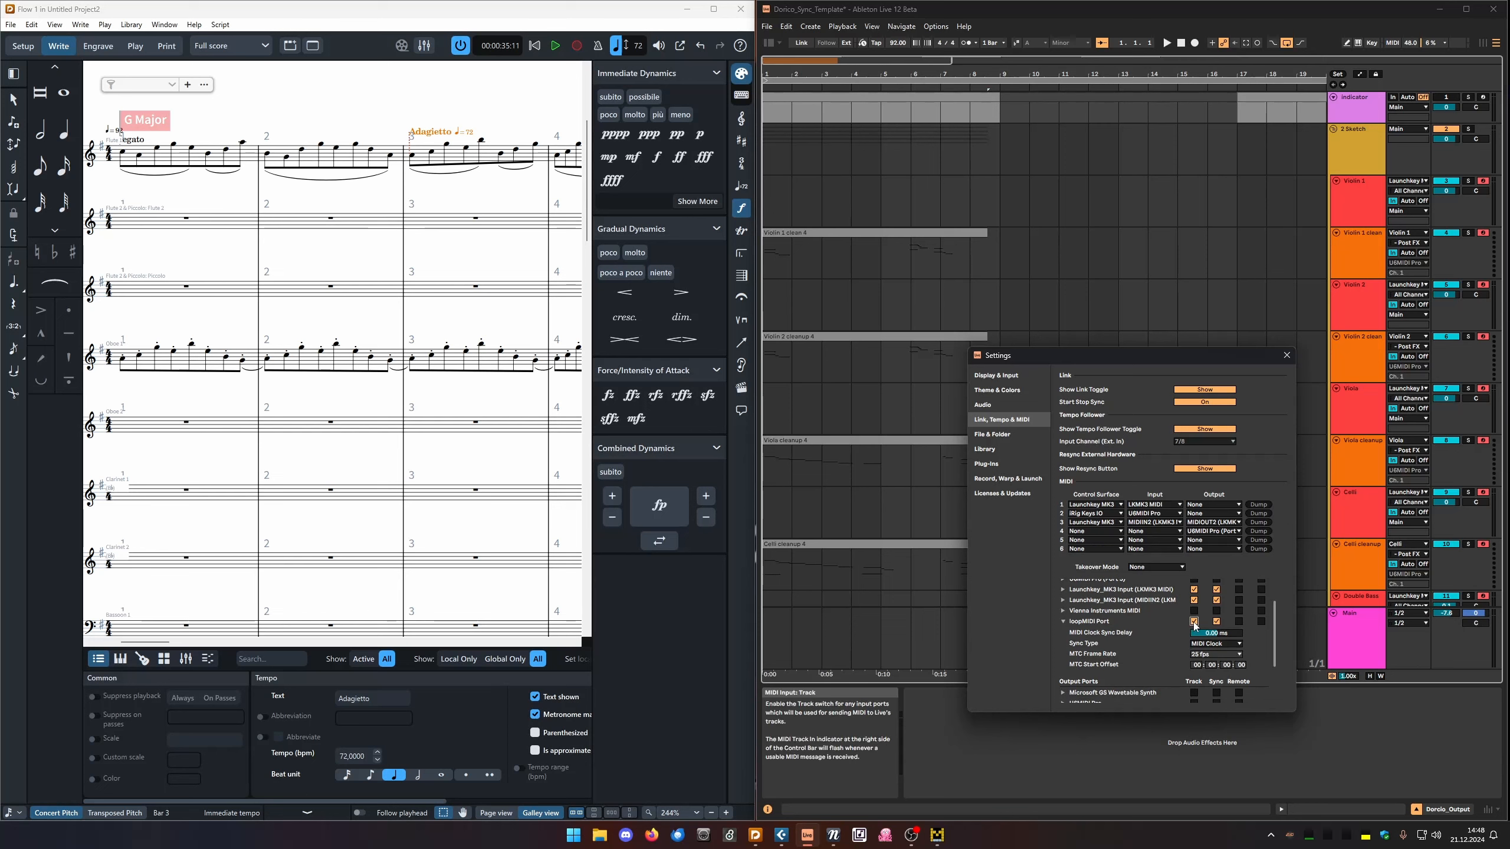
click(1194, 622)
Play about ten seconds from the start in Dorico with Ableton synced externally, then return to the start and close Ableton's settings.
click(536, 48)
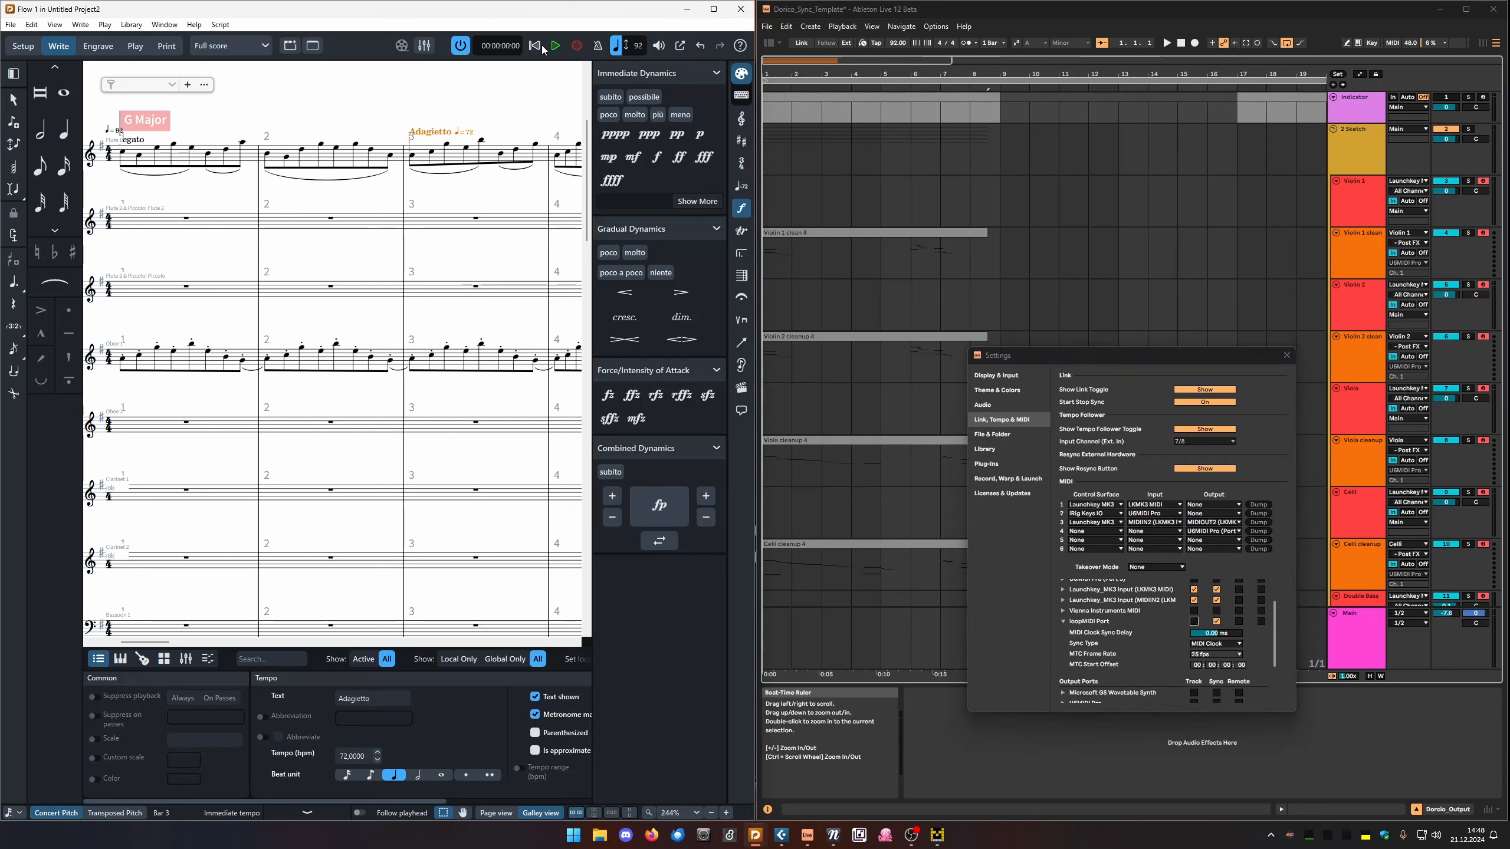
click(558, 49)
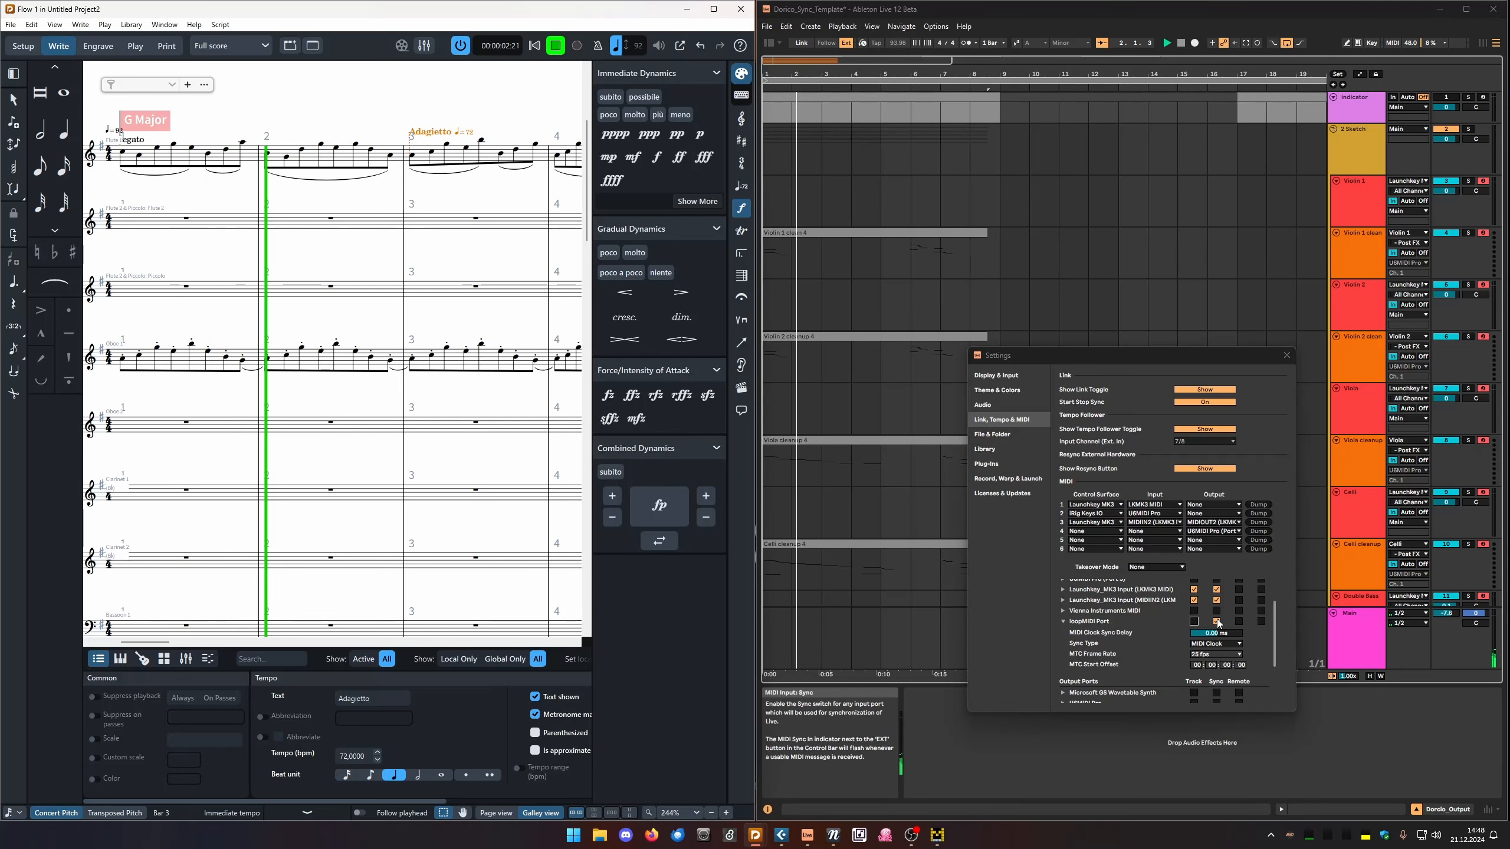
scroll(1216, 630, up, 2)
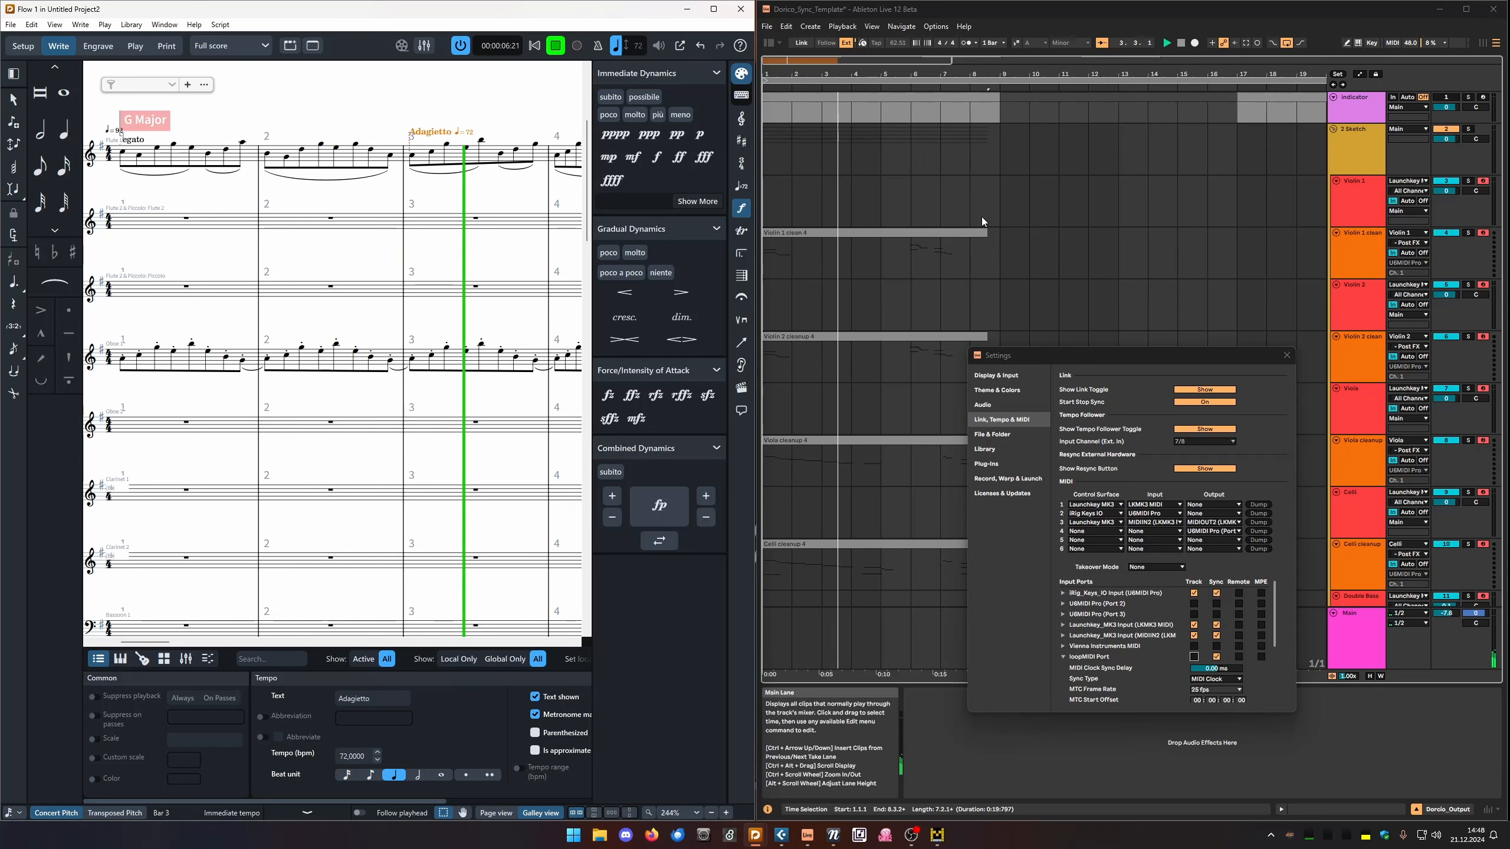
click(1063, 657)
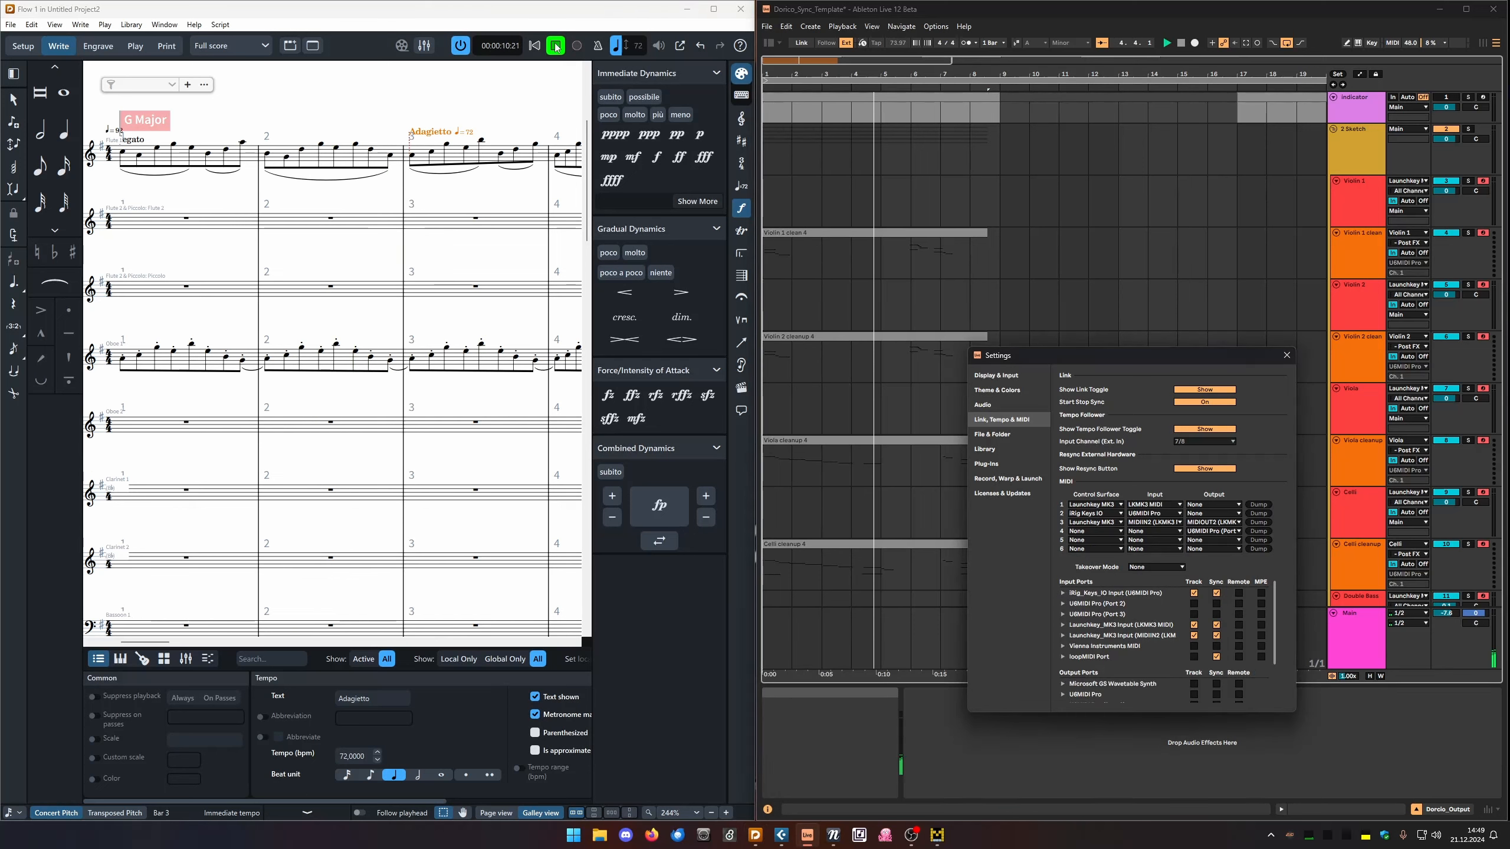
click(535, 46)
click(1287, 357)
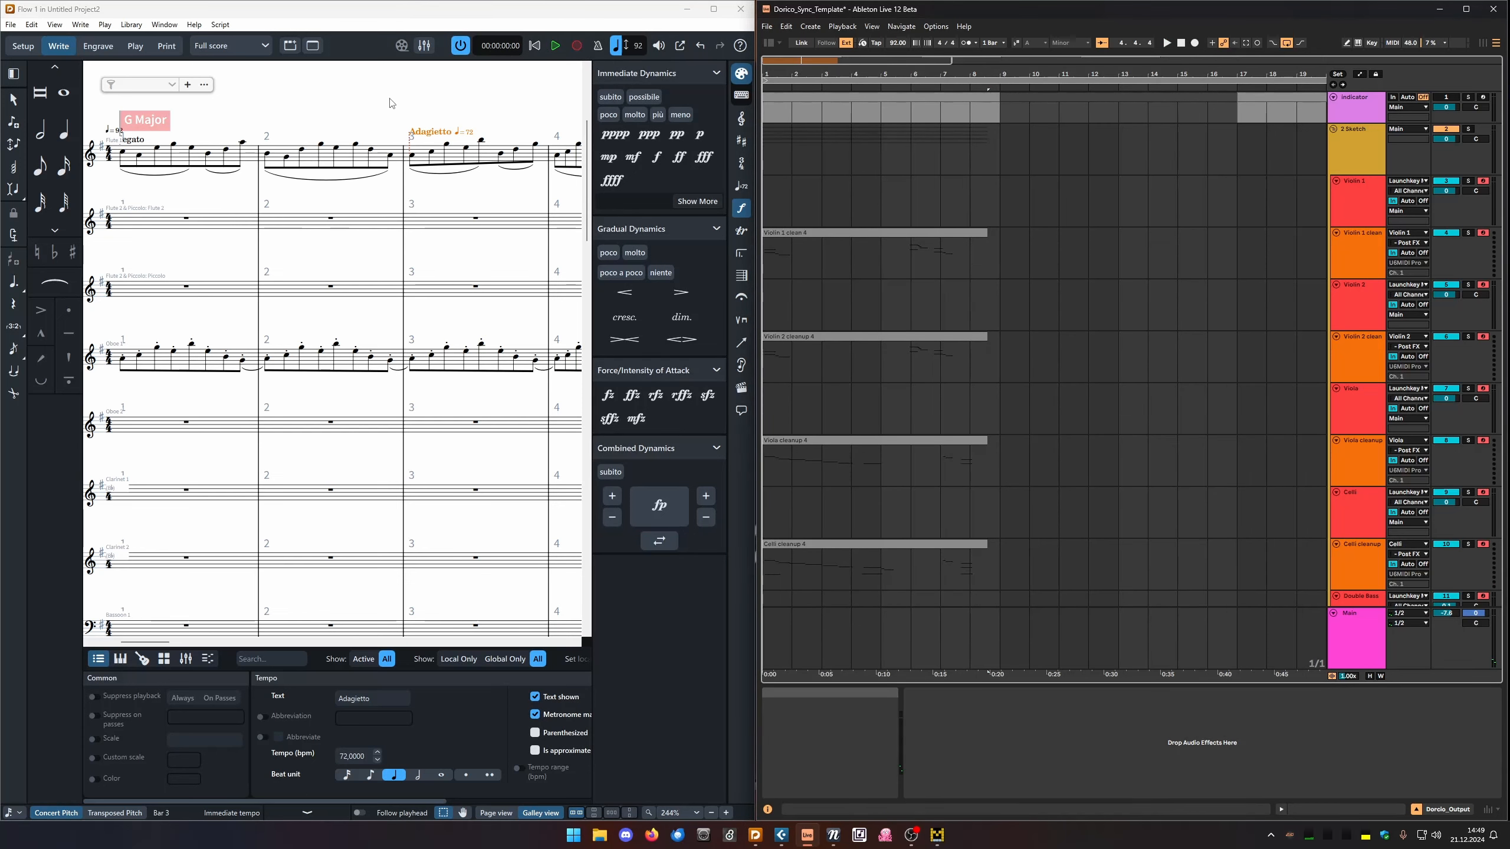
Look through Dorico's score and mixer, then show the Key Editor below the score.
scroll(452, 285, down, 15)
scroll(341, 455, up, 16)
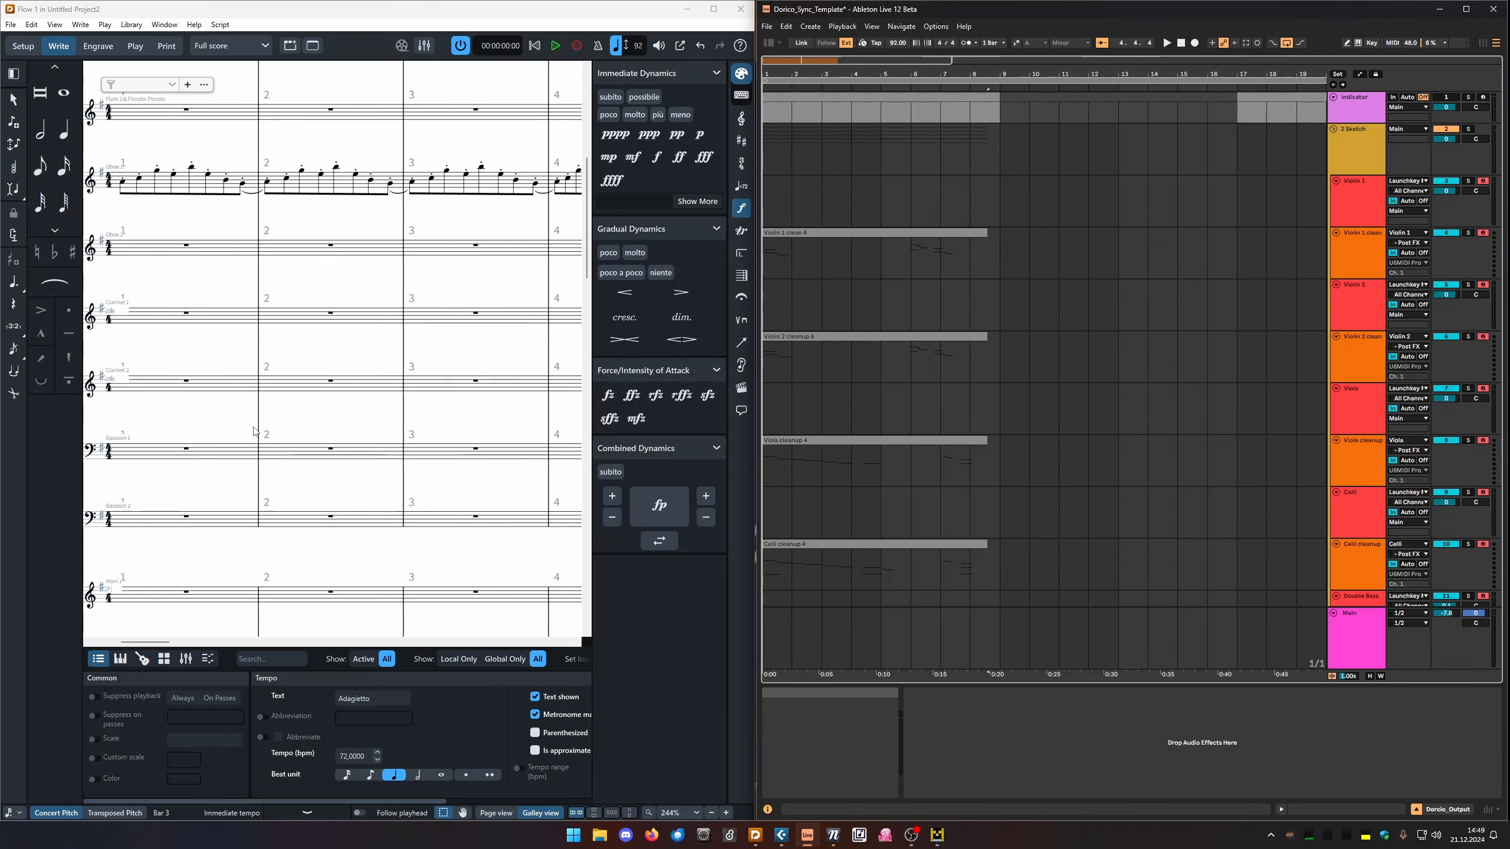
scroll(343, 341, down, 4)
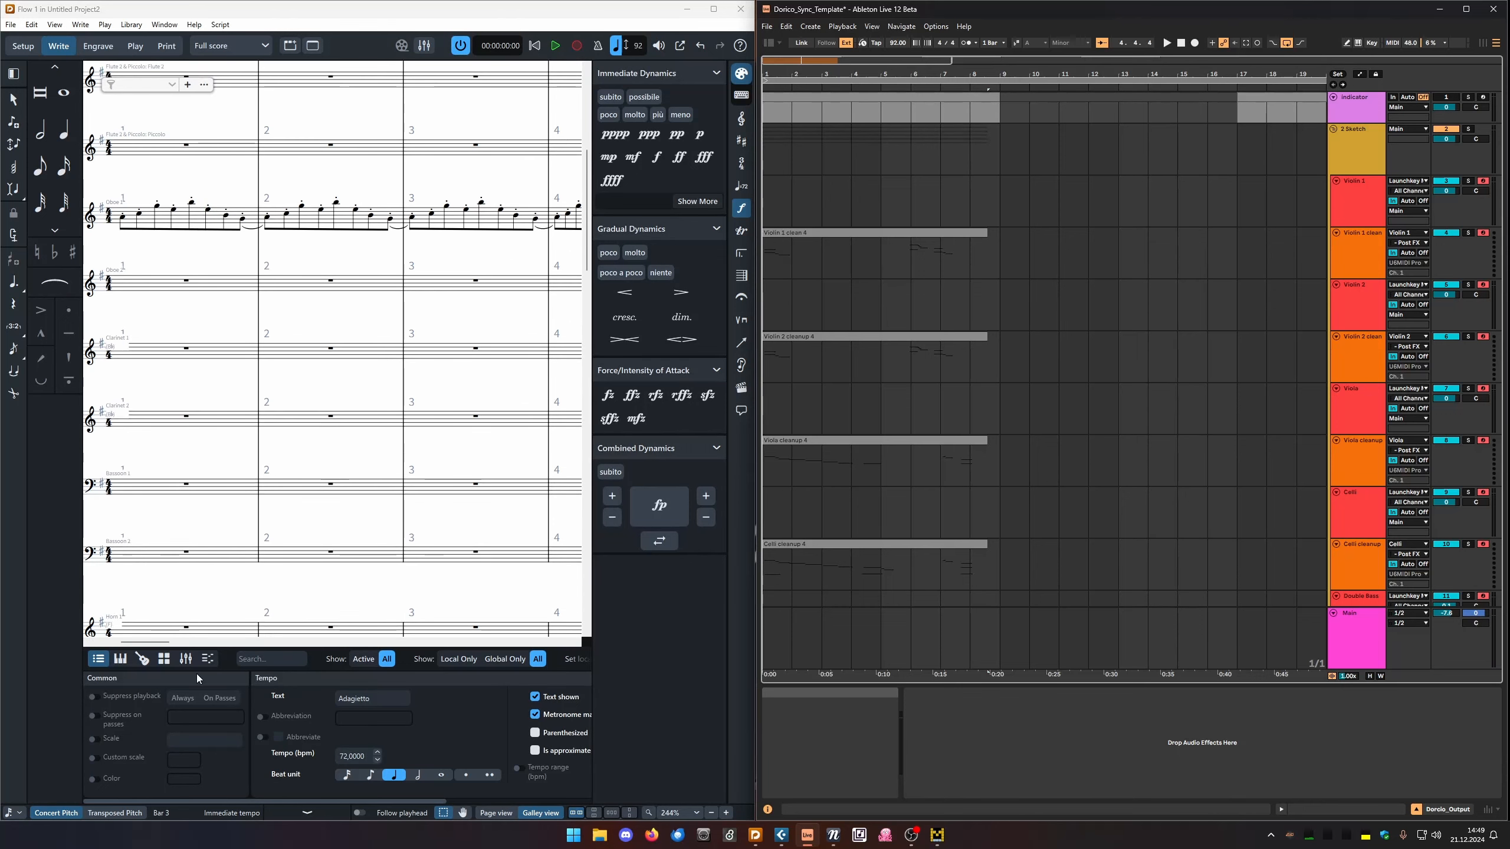
click(186, 659)
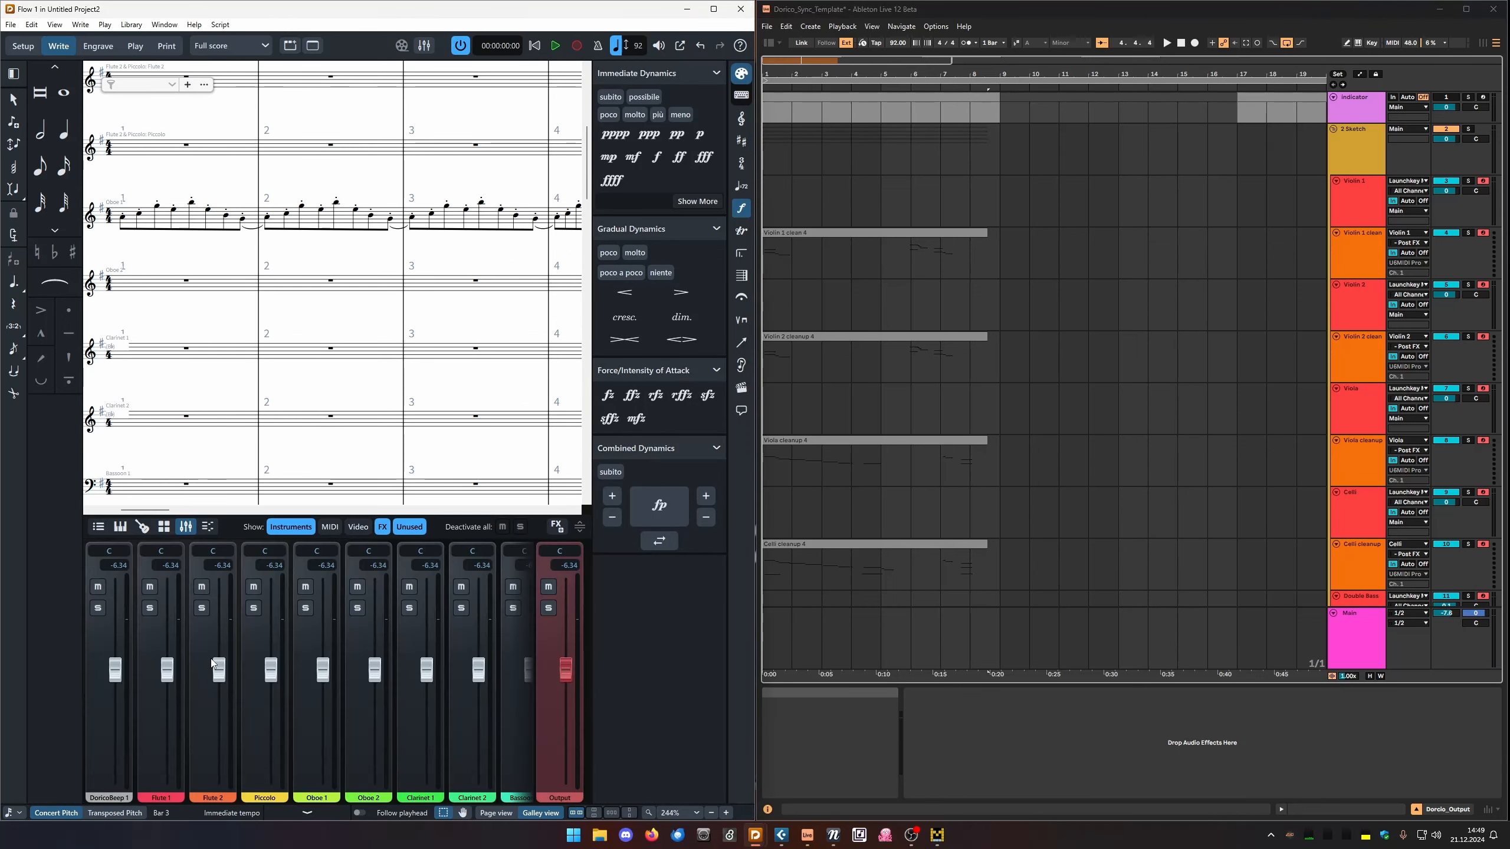
click(208, 527)
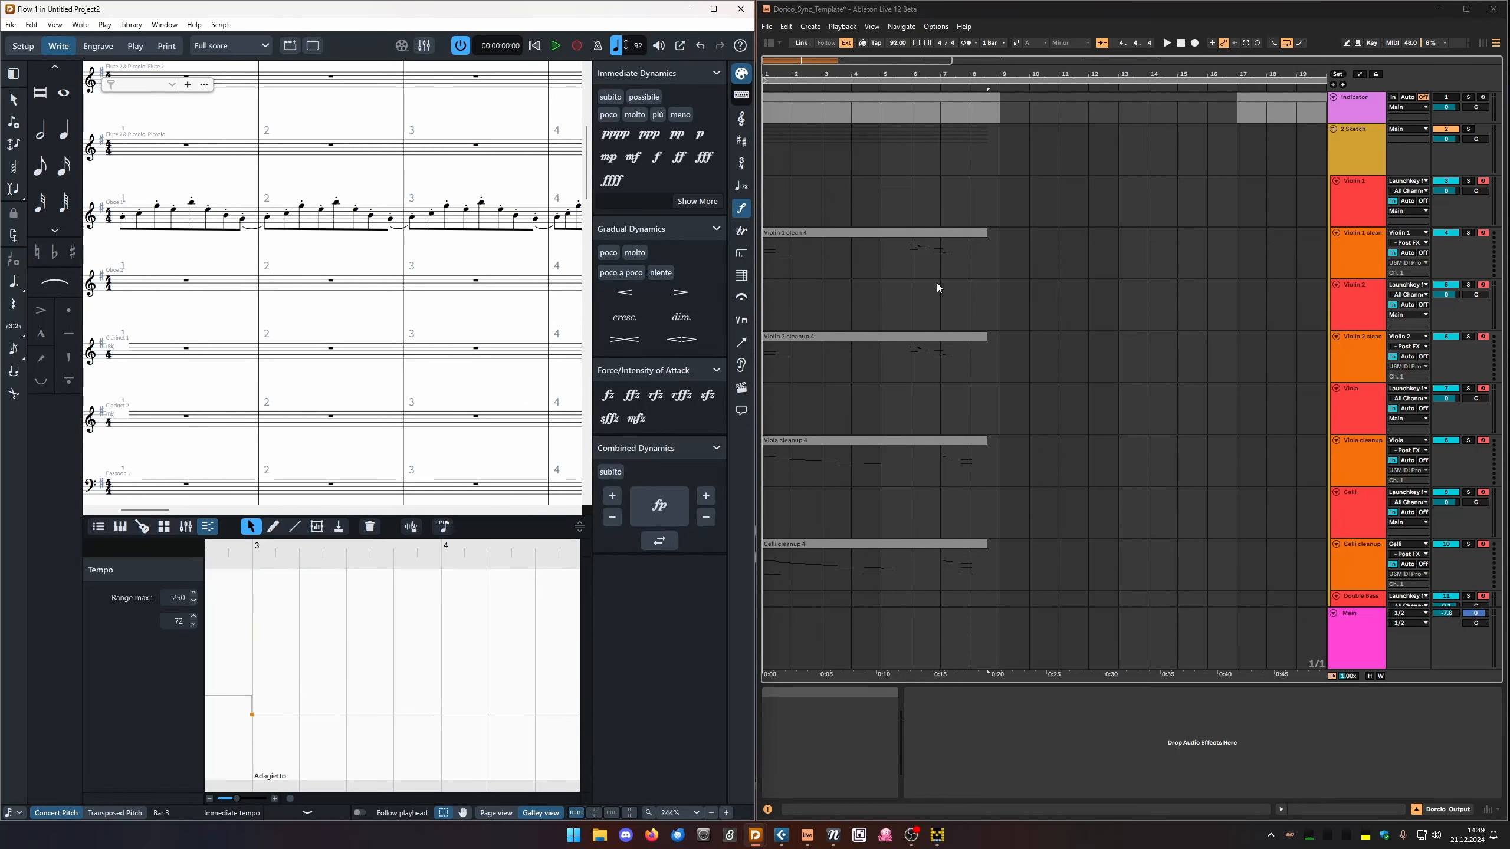
Bring Dorico's string staves into view, select Ableton's Violin 2 cleanup track and widen the Dorico window.
click(1384, 249)
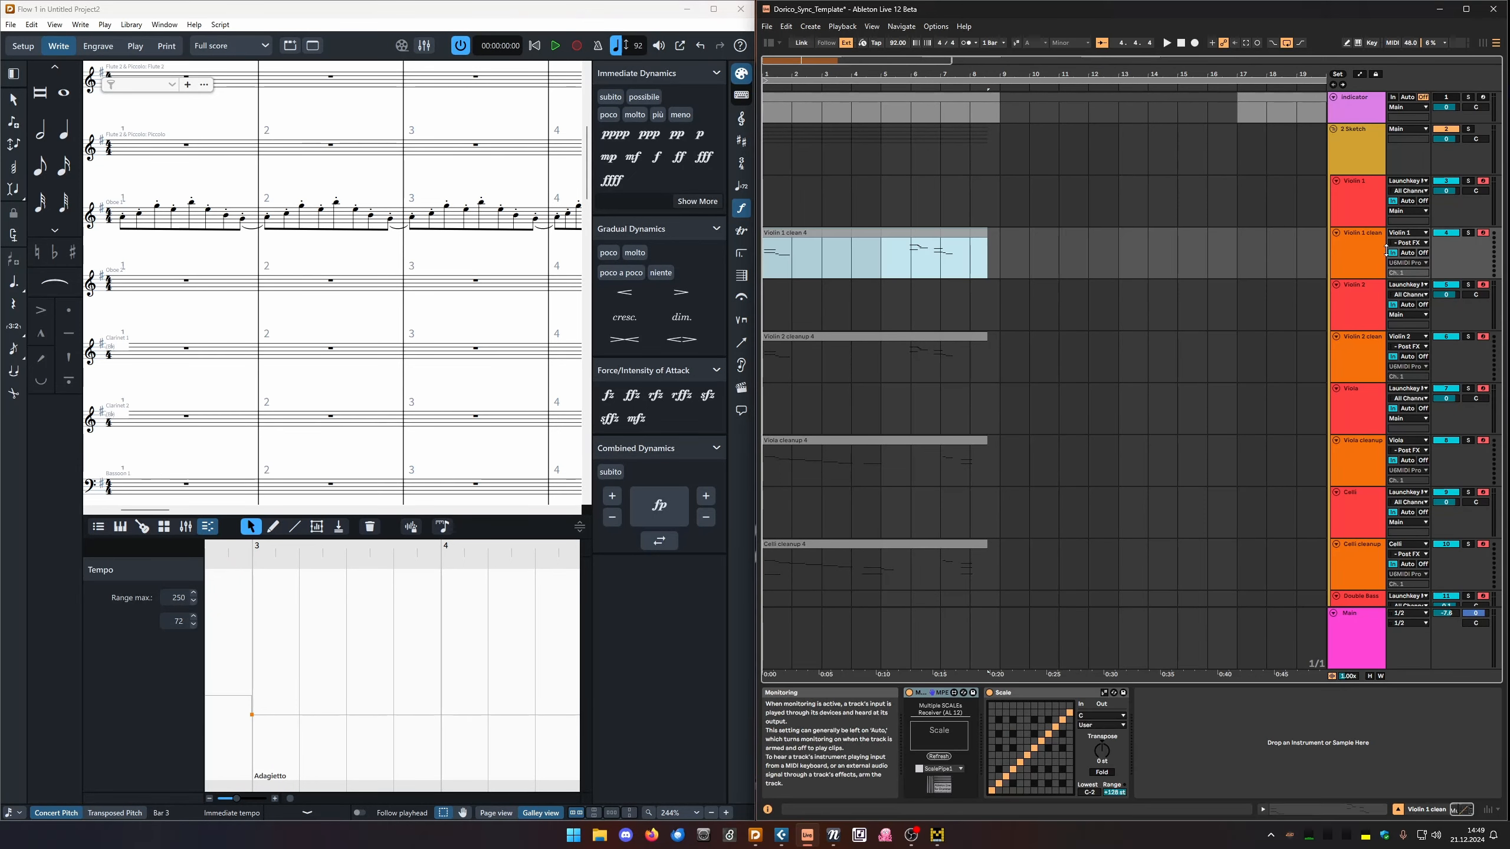
scroll(155, 354, down, 10)
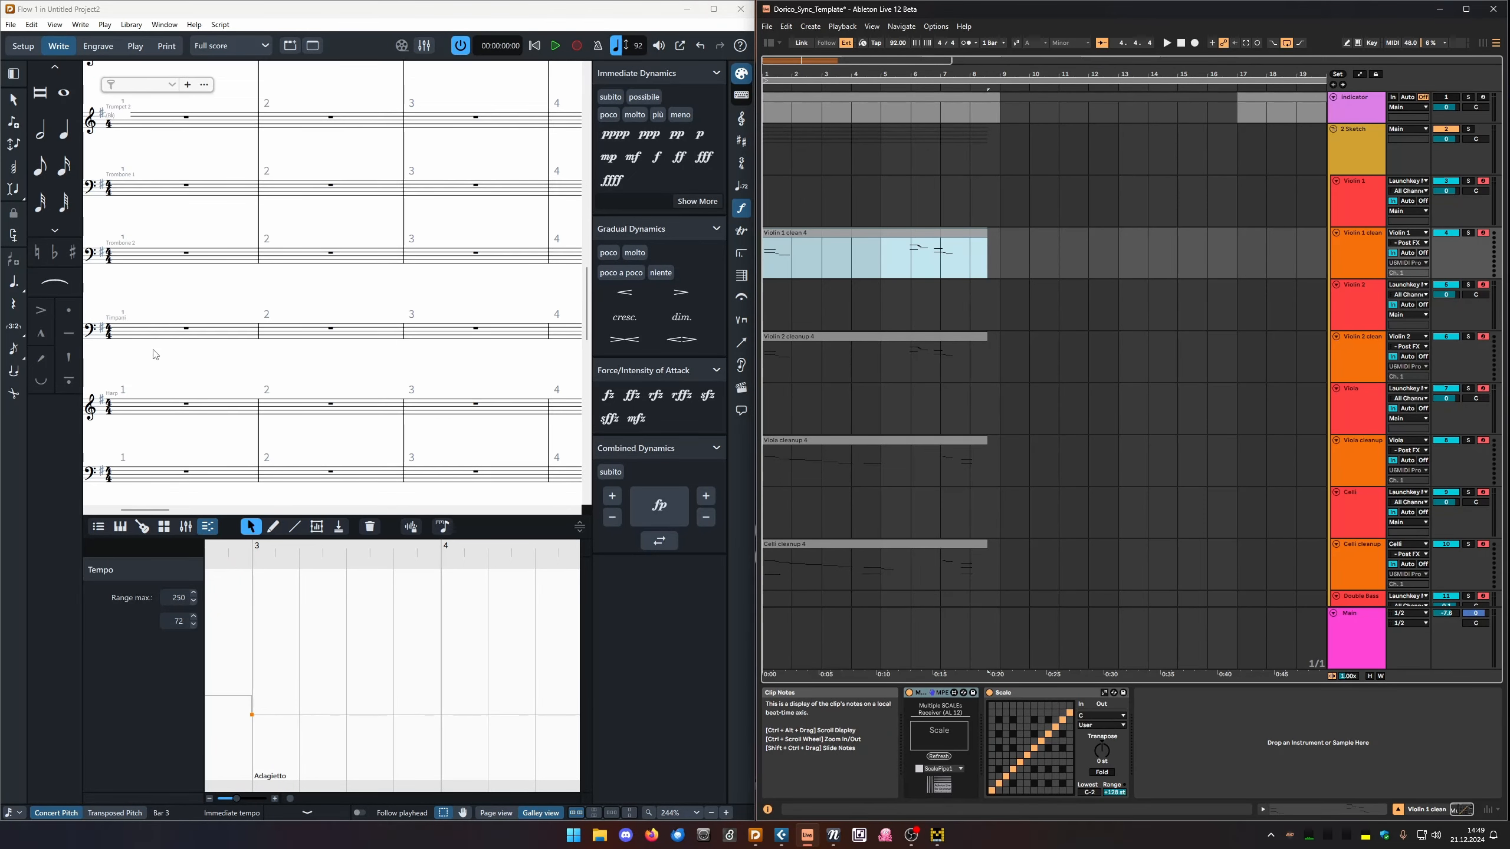
scroll(155, 356, down, 3)
scroll(157, 366, down, 8)
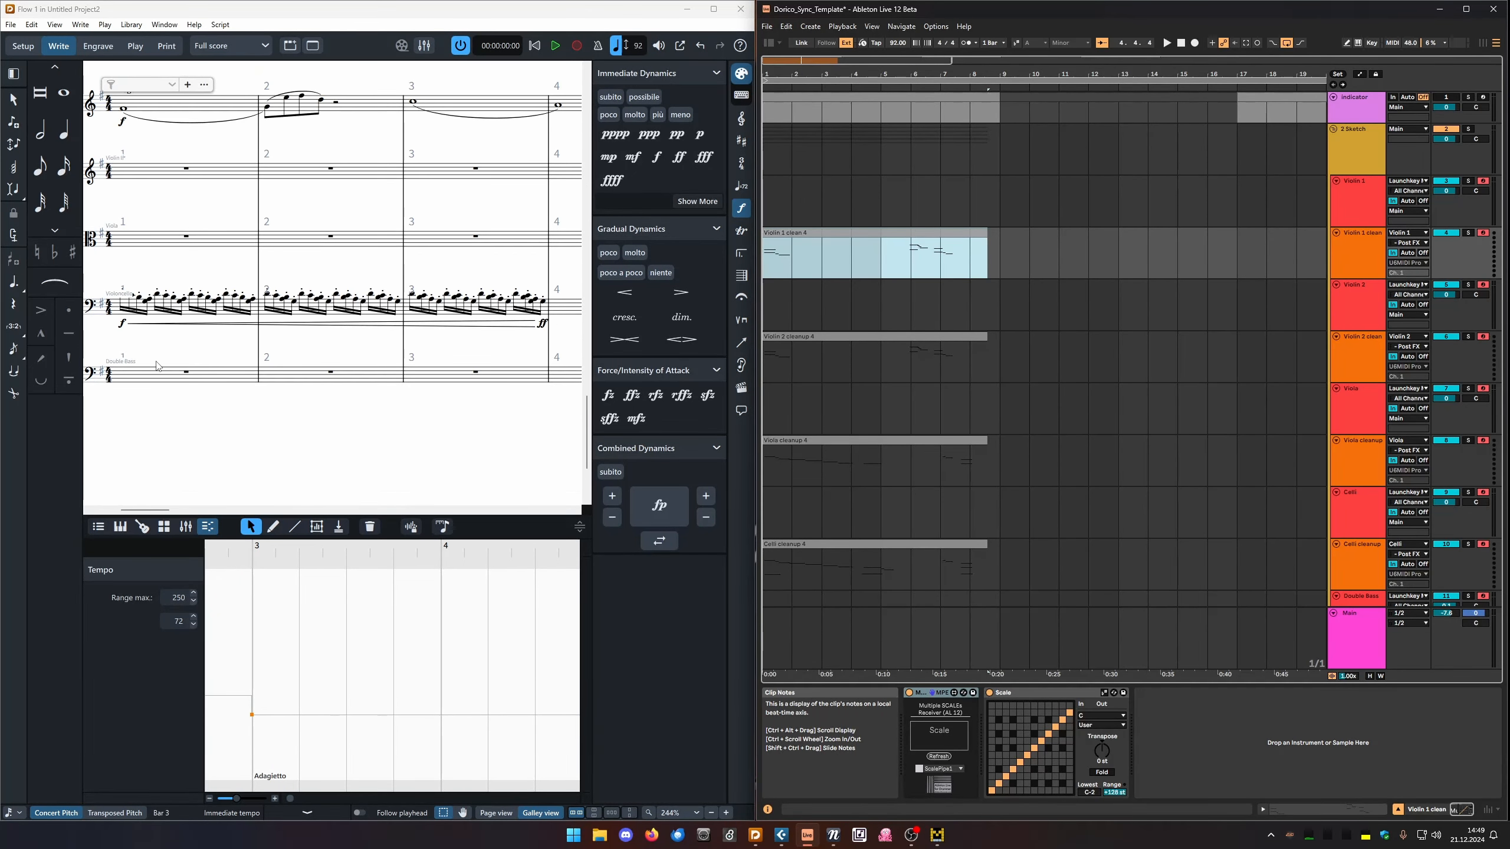
drag(155, 286, 220, 265)
click(1360, 376)
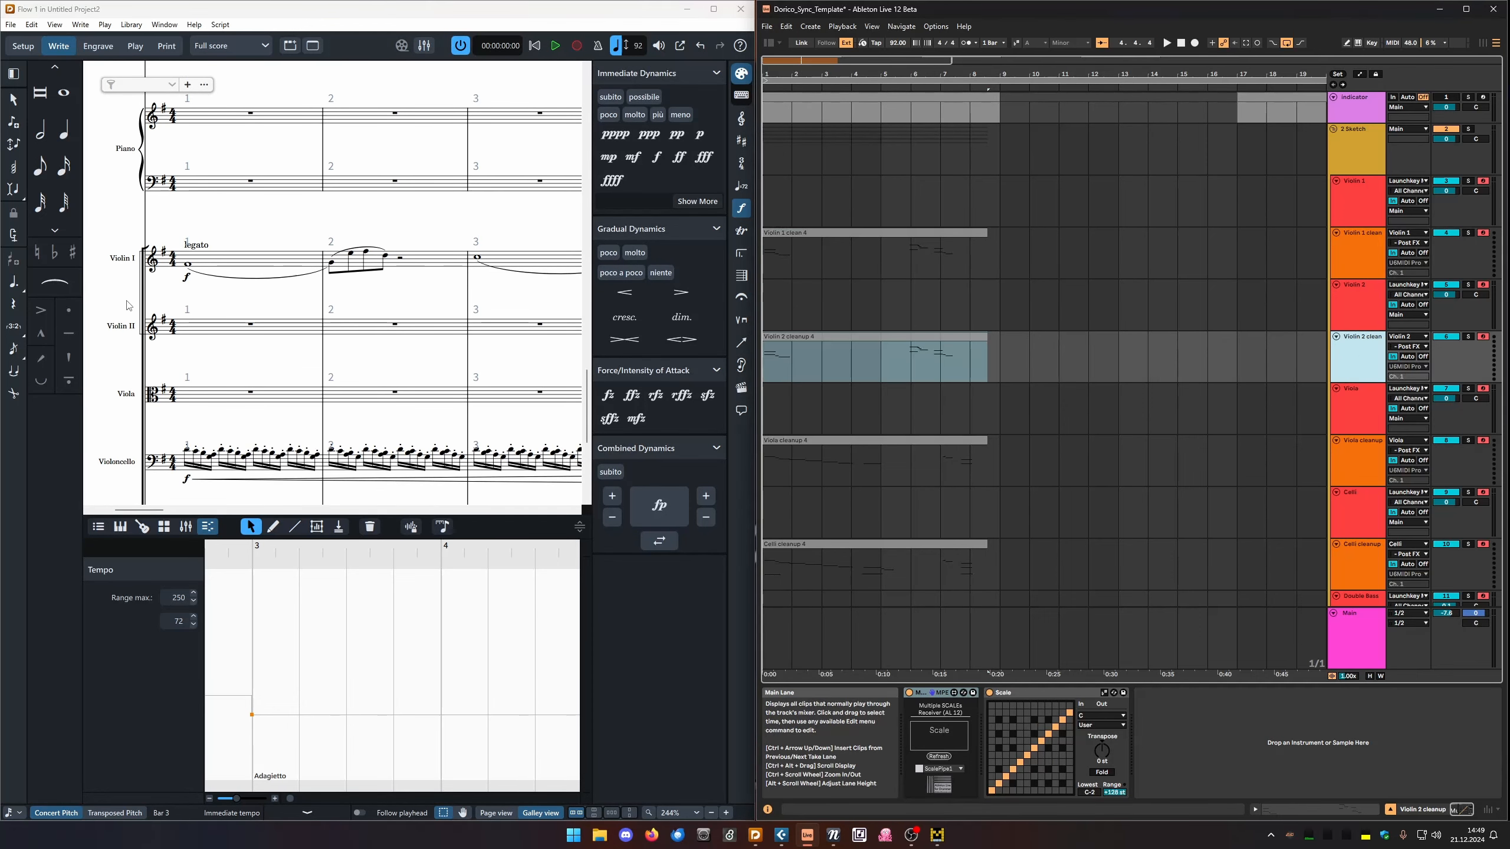
drag(299, 340, 288, 340)
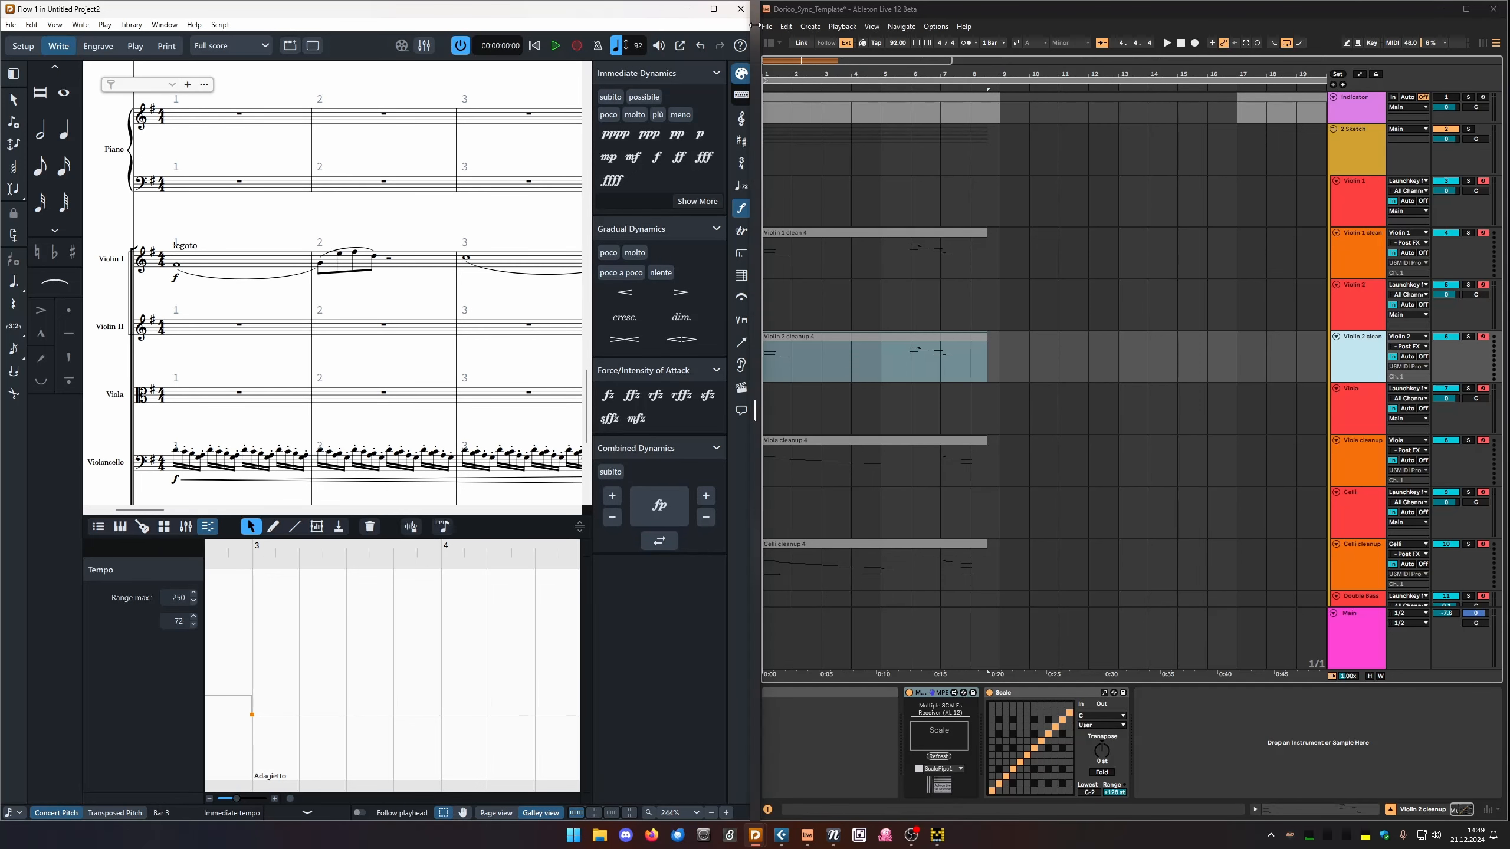
drag(752, 29, 905, 36)
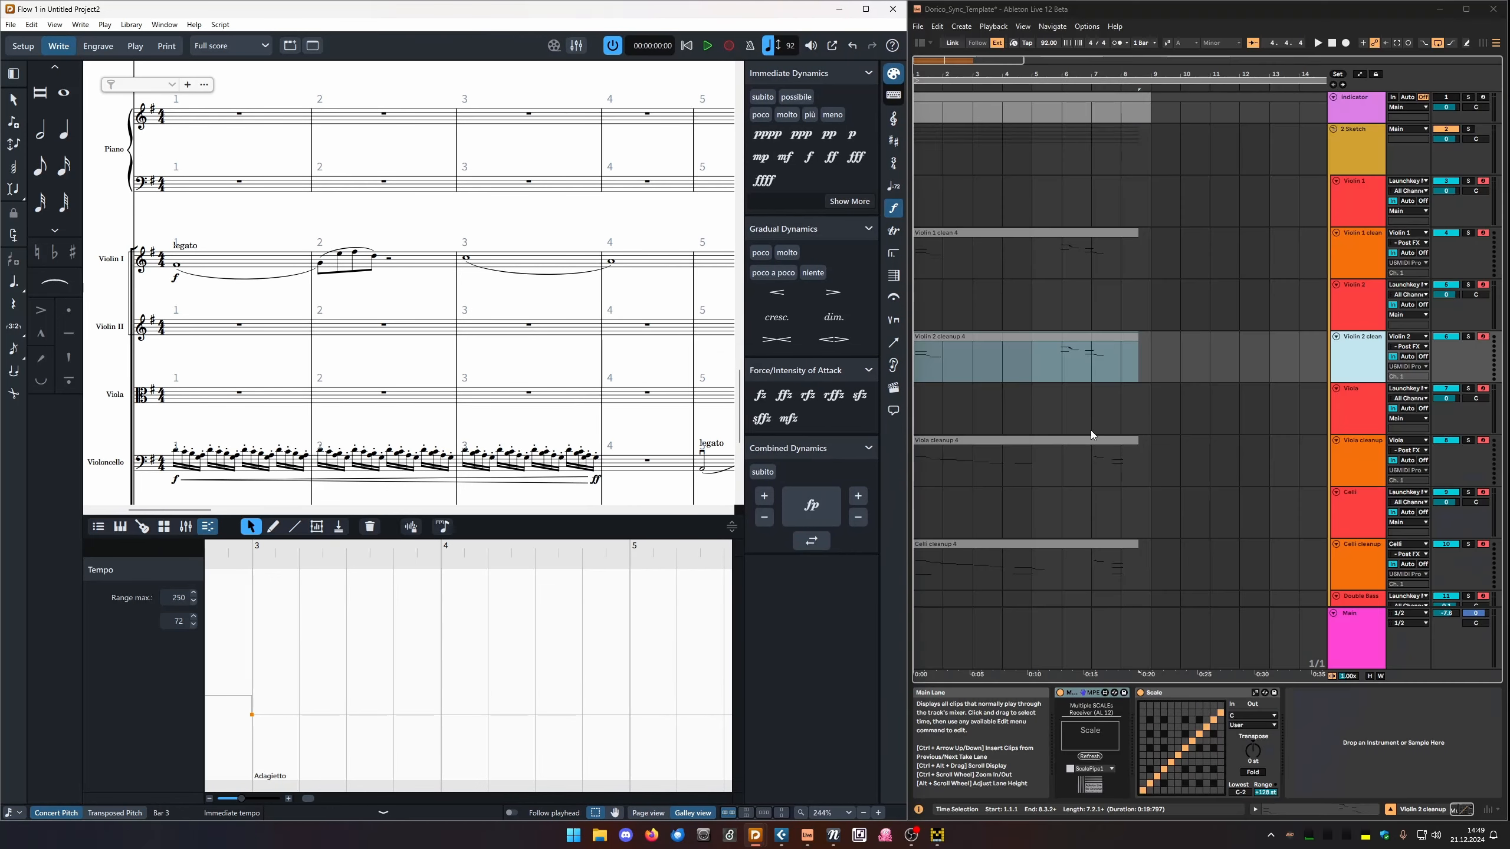
Try to transfer the Violin 2 cleanup clip directly from Ableton into Dorico's Violin II staff and Key Editor.
click(1052, 339)
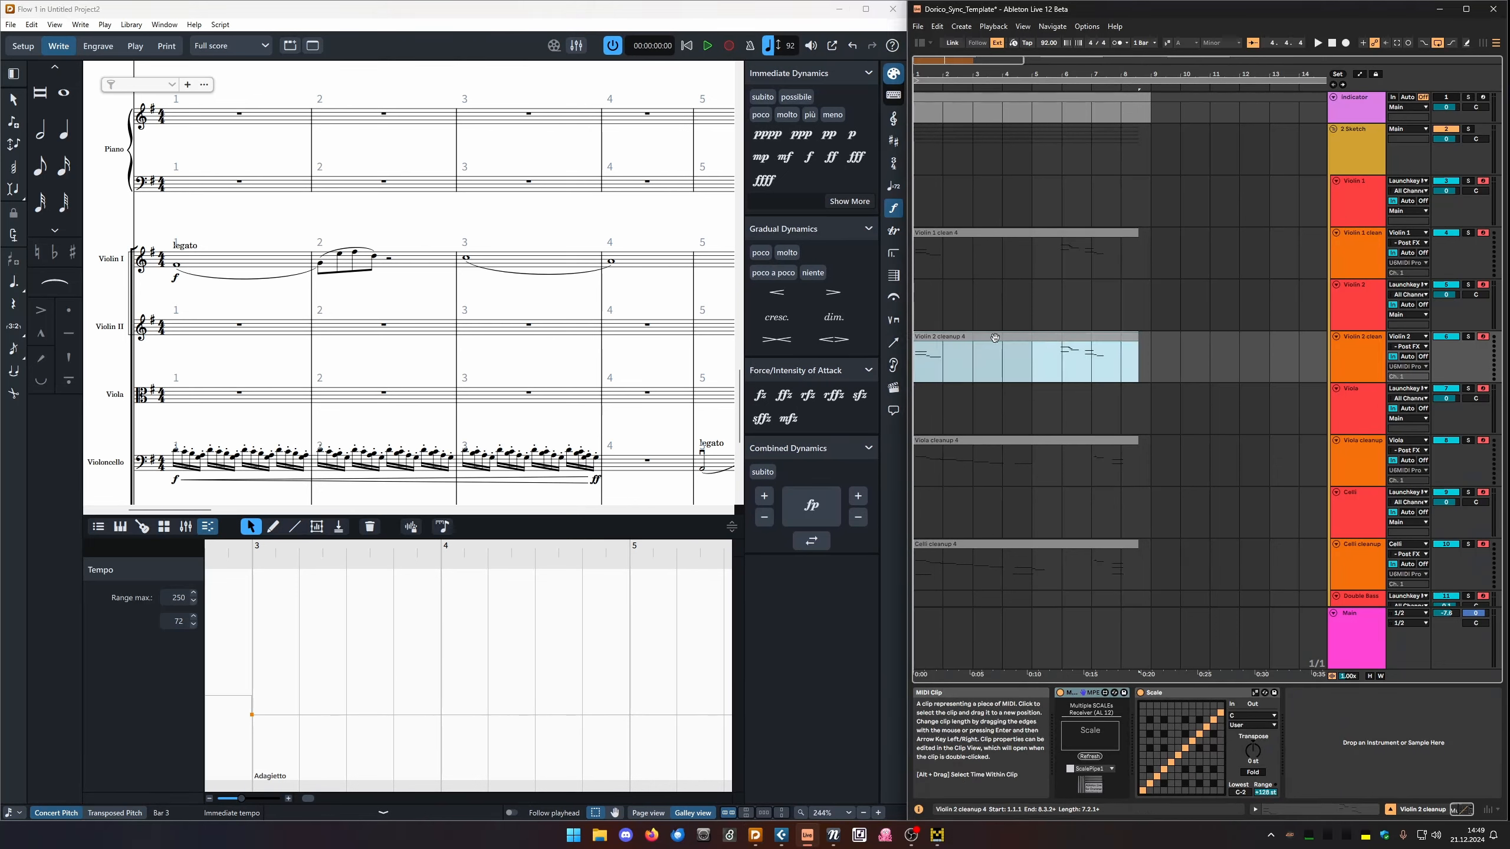
drag(990, 340, 637, 335)
drag(199, 633, 1012, 362)
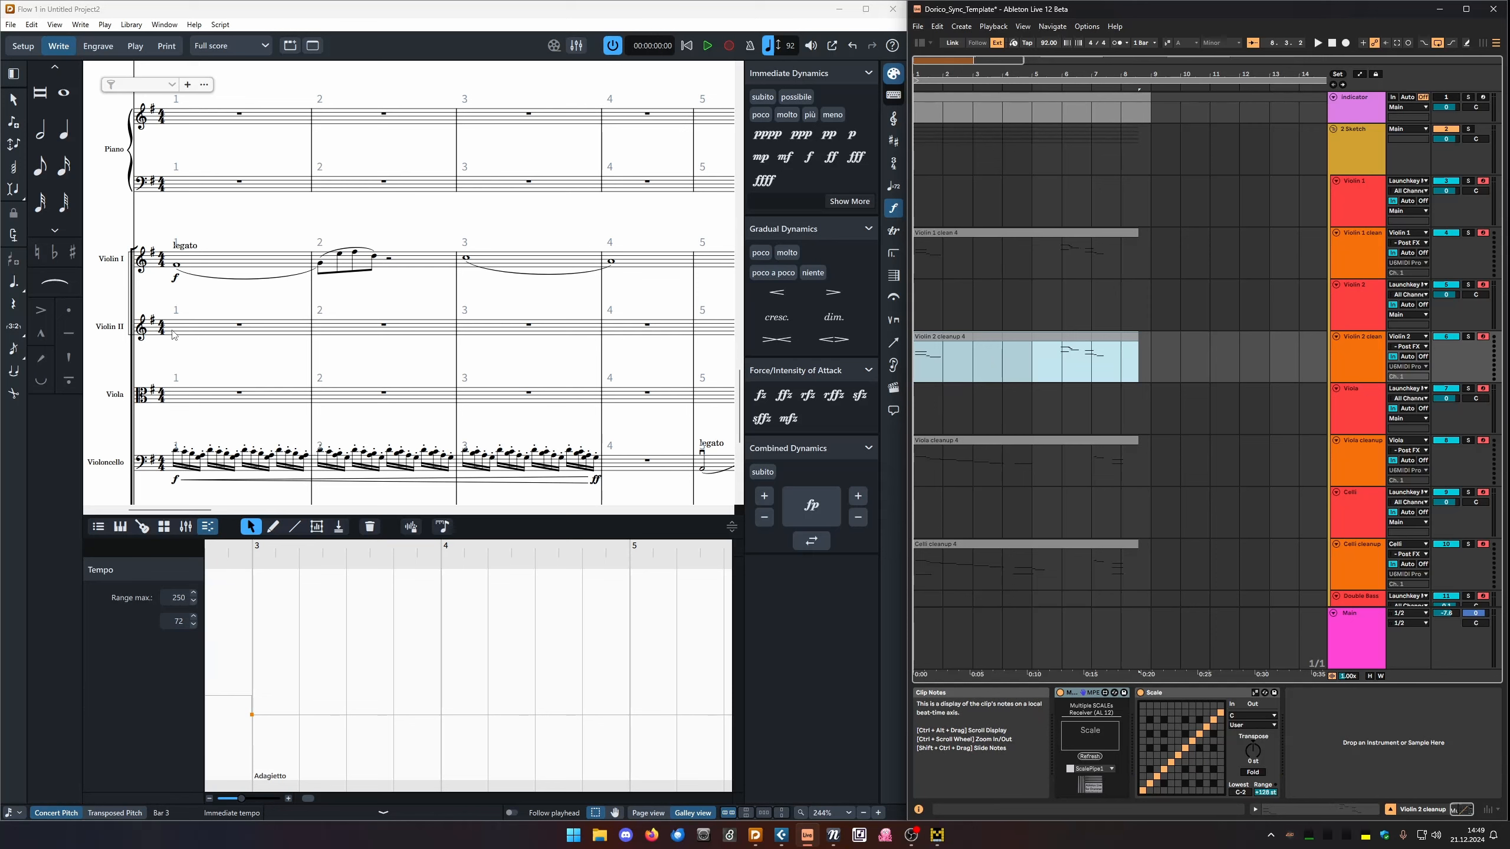
click(239, 325)
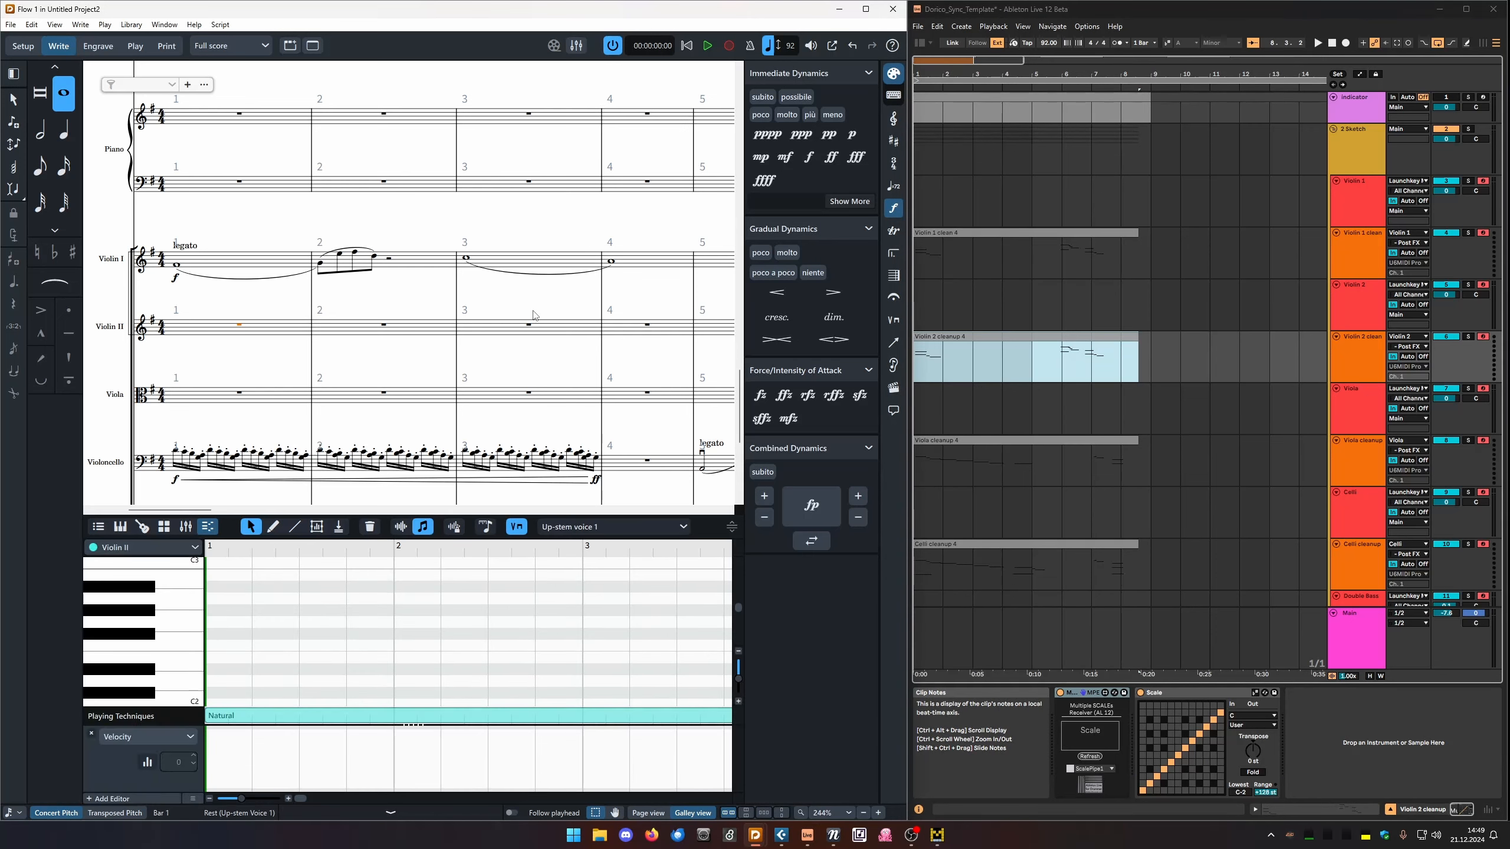
drag(990, 337, 216, 627)
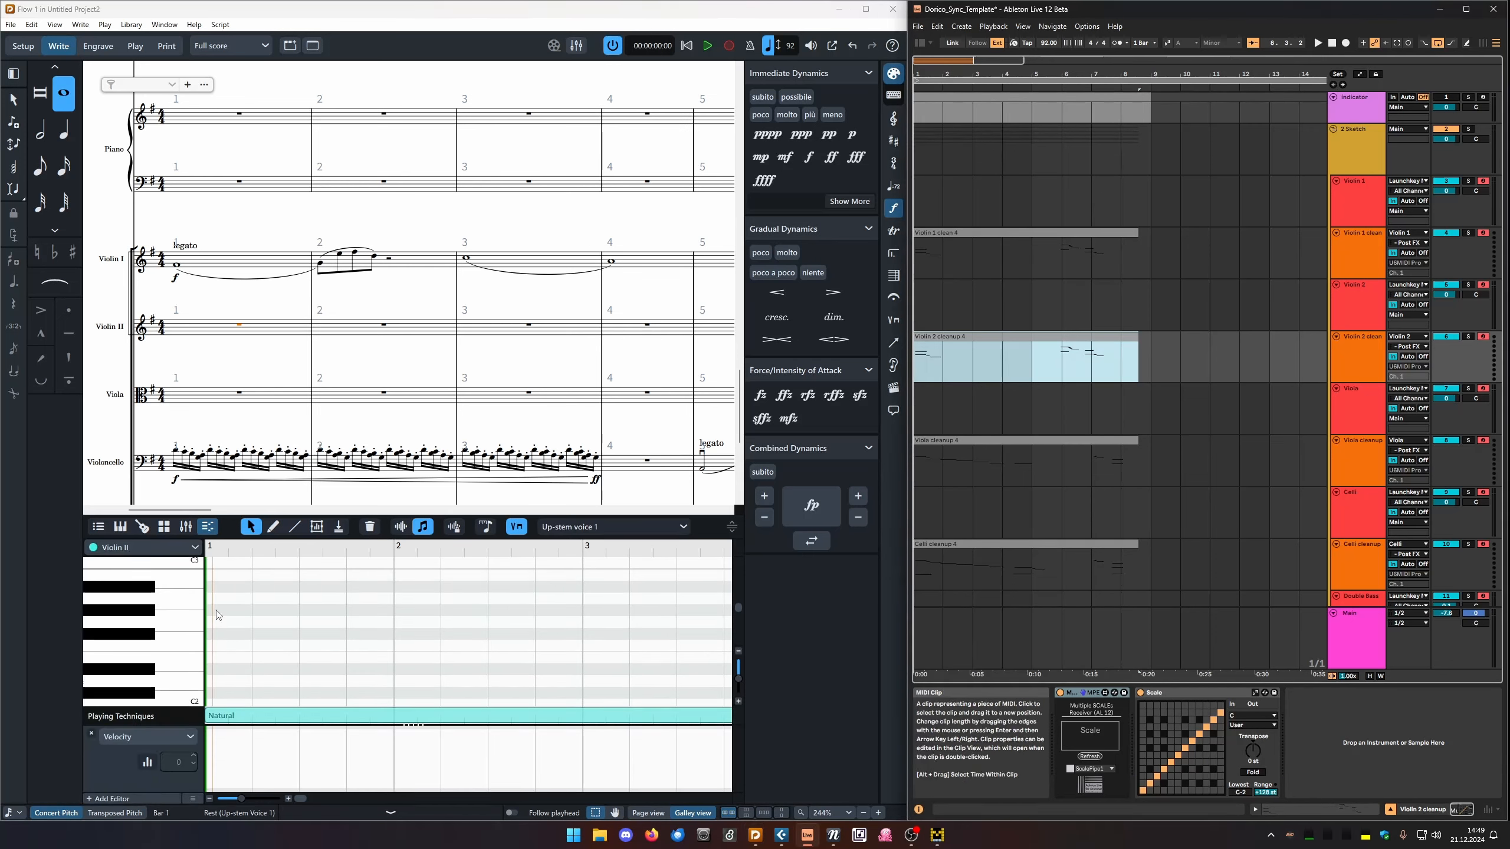
click(232, 613)
Export the Violin 2 cleanup clip as a MIDI file to Downloads, replacing the existing exchange.midi.
click(996, 338)
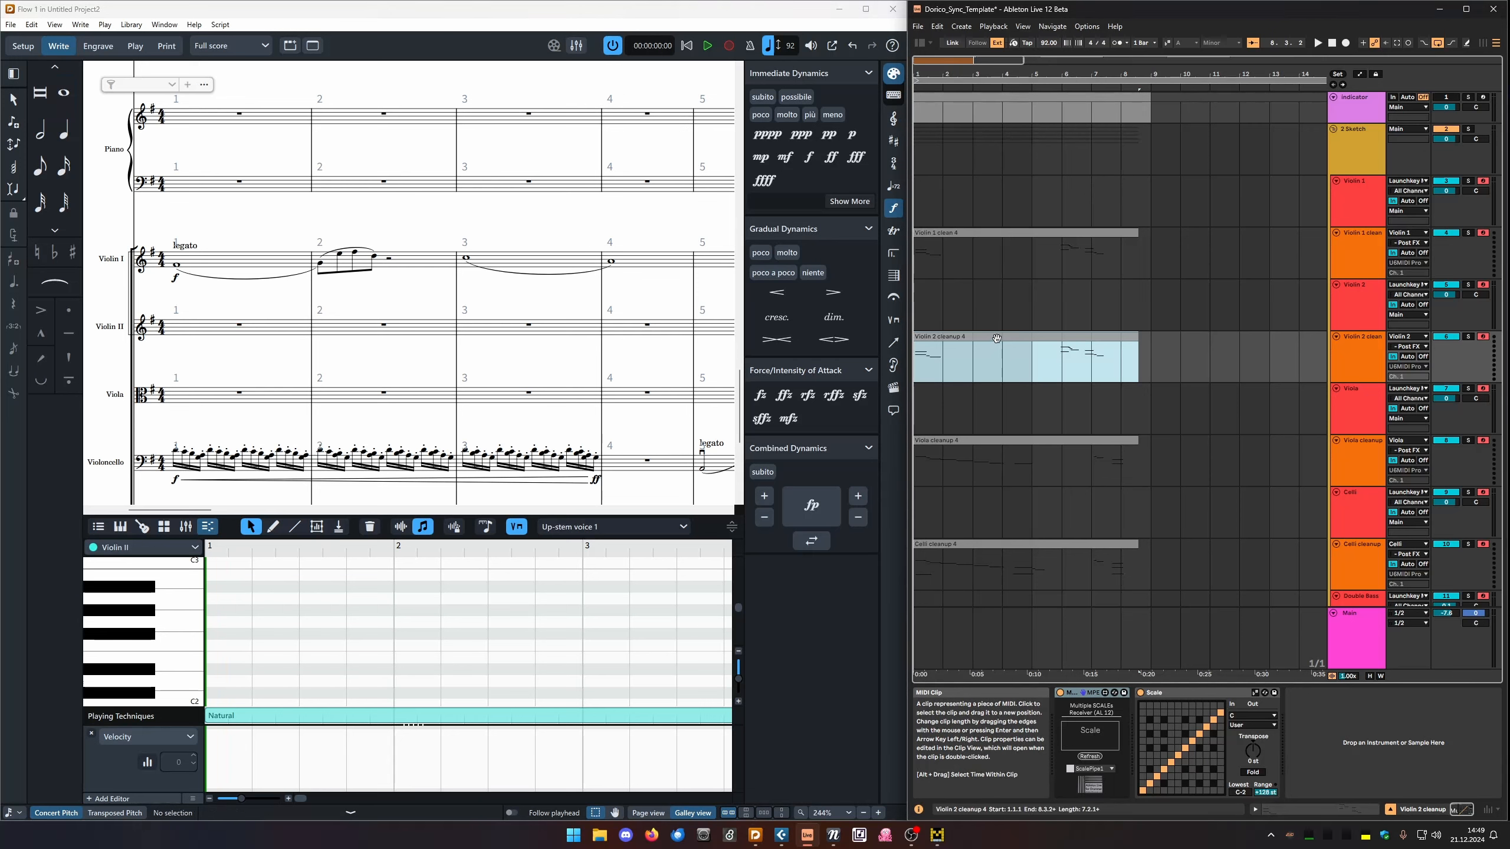
right_click(945, 338)
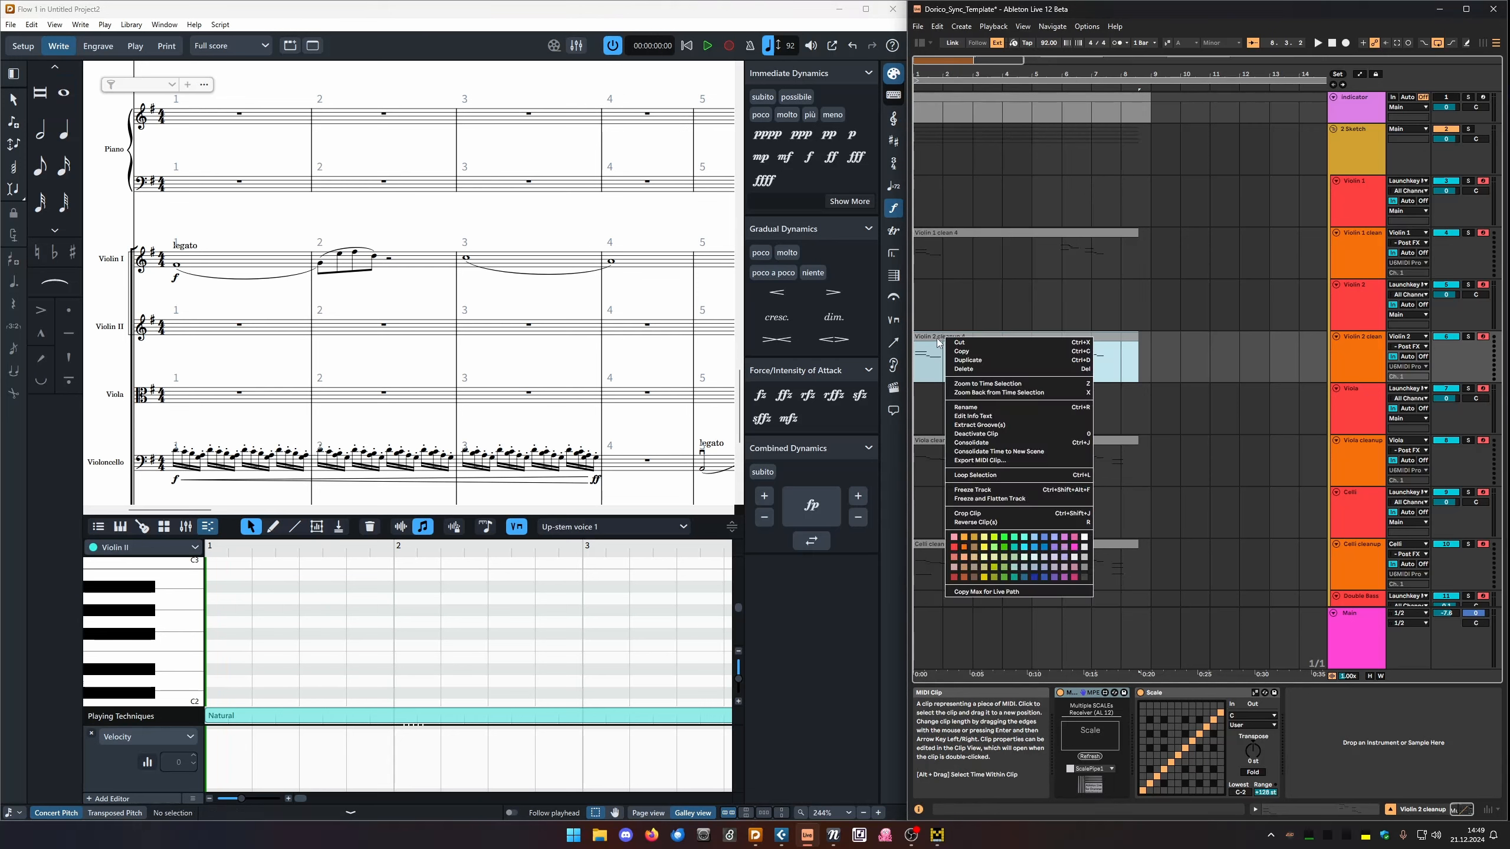
click(980, 461)
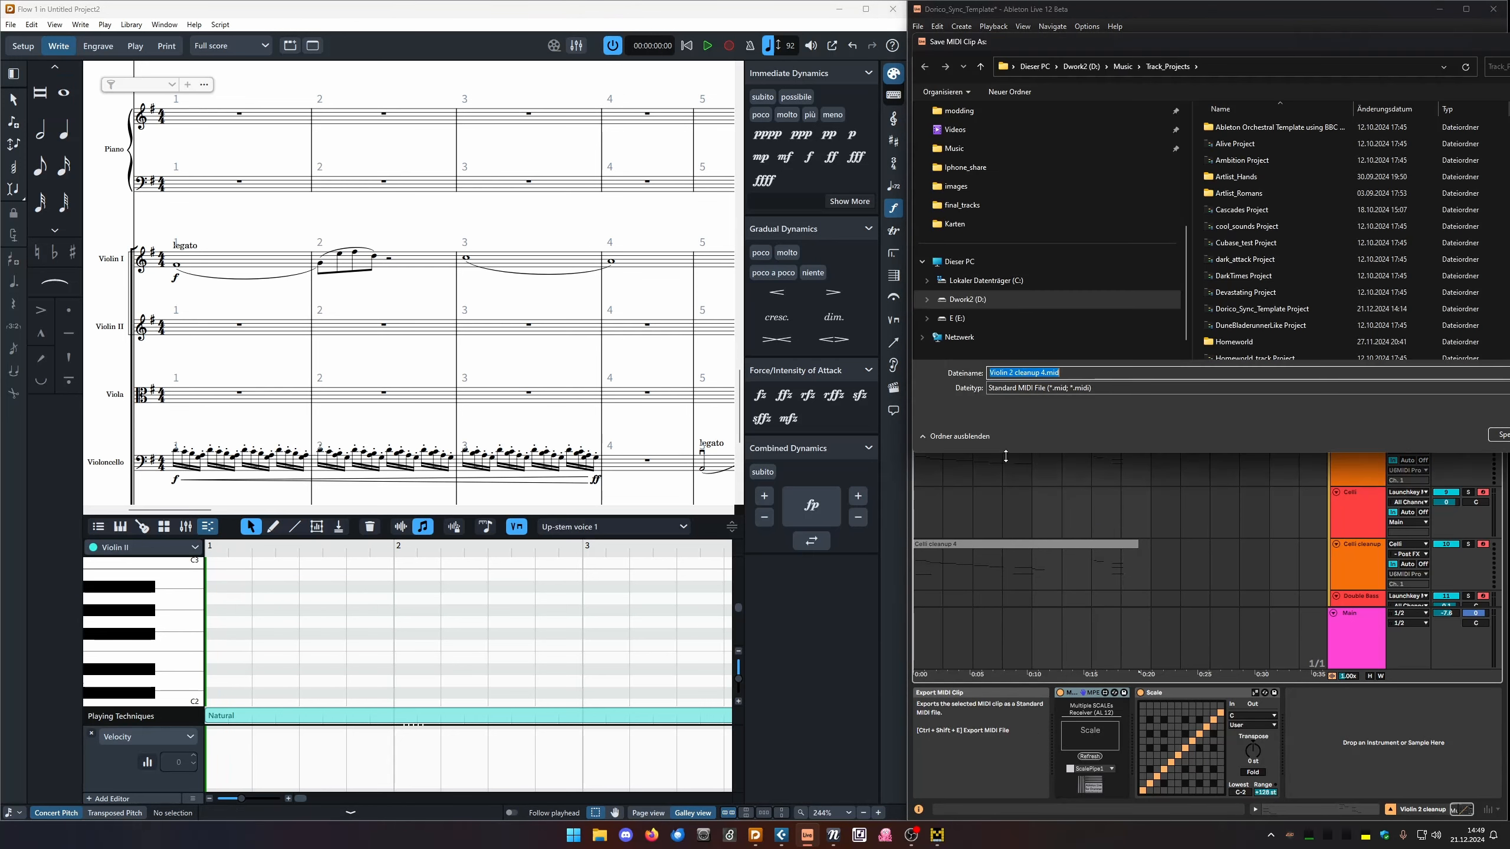
scroll(988, 189, up, 4)
click(988, 189)
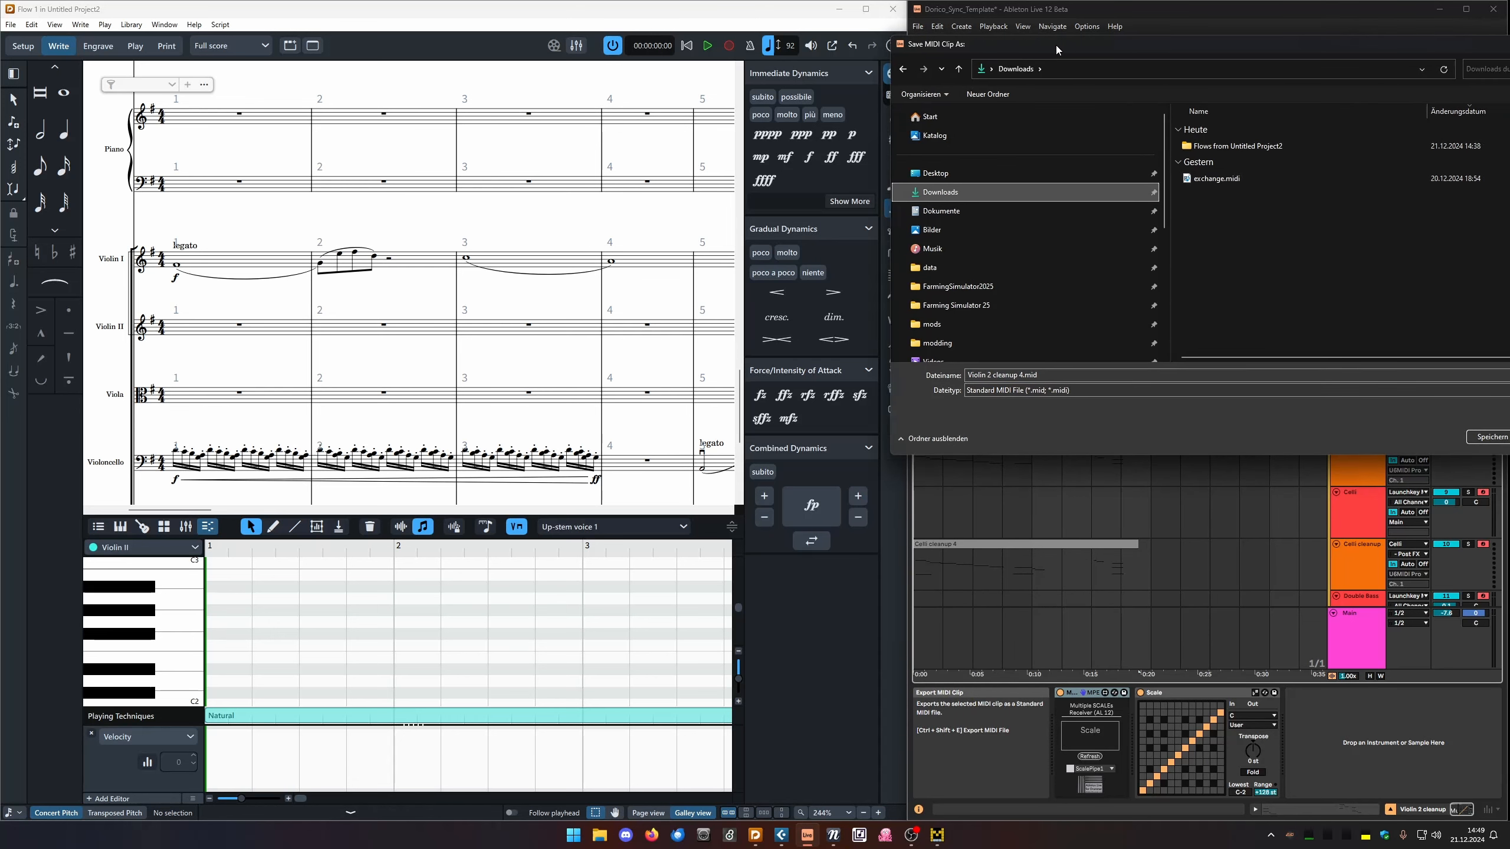
click(890, 207)
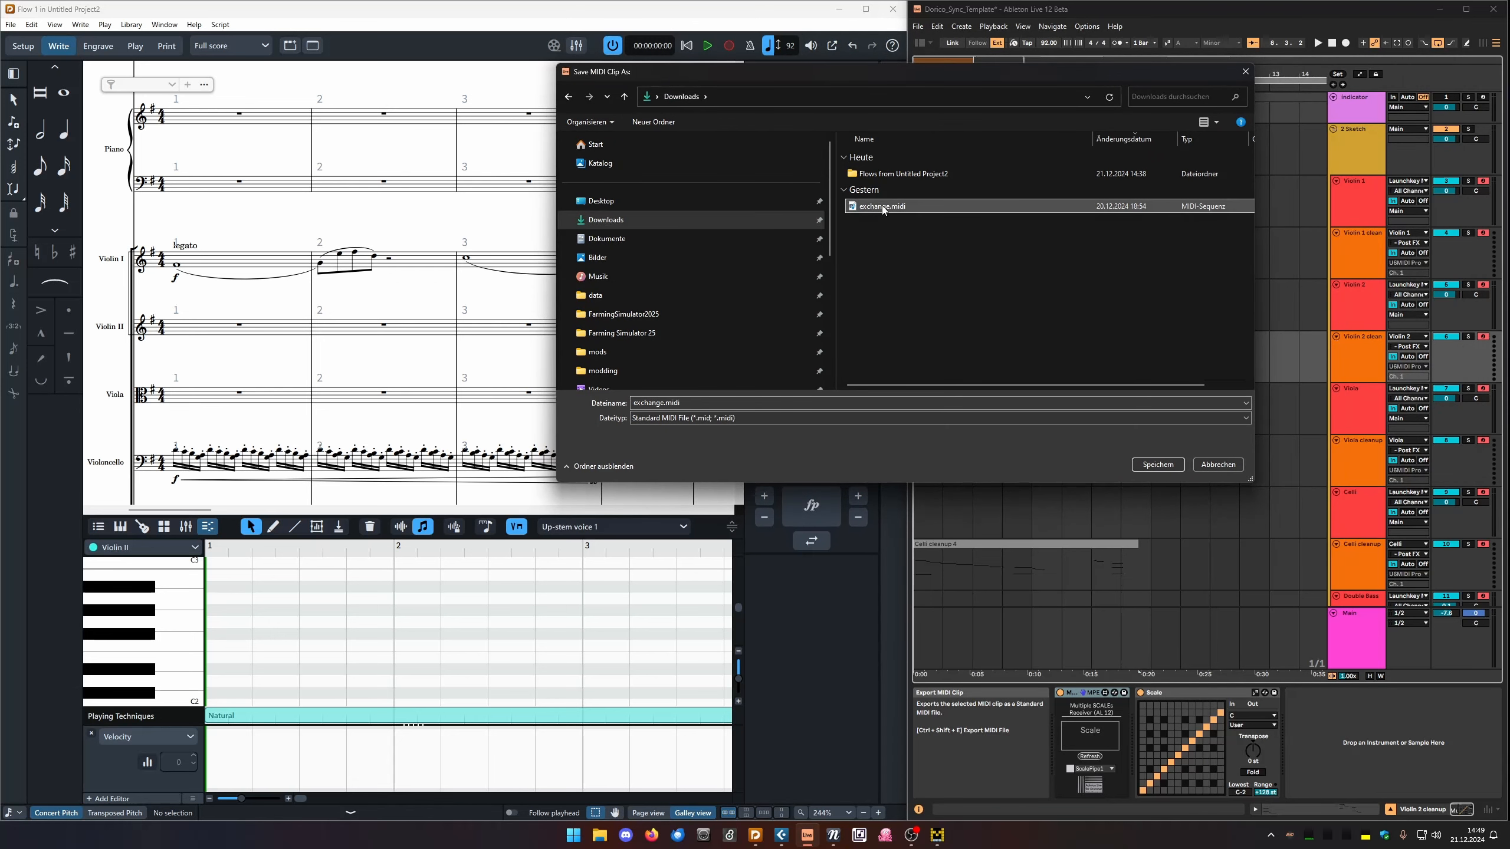
click(1148, 465)
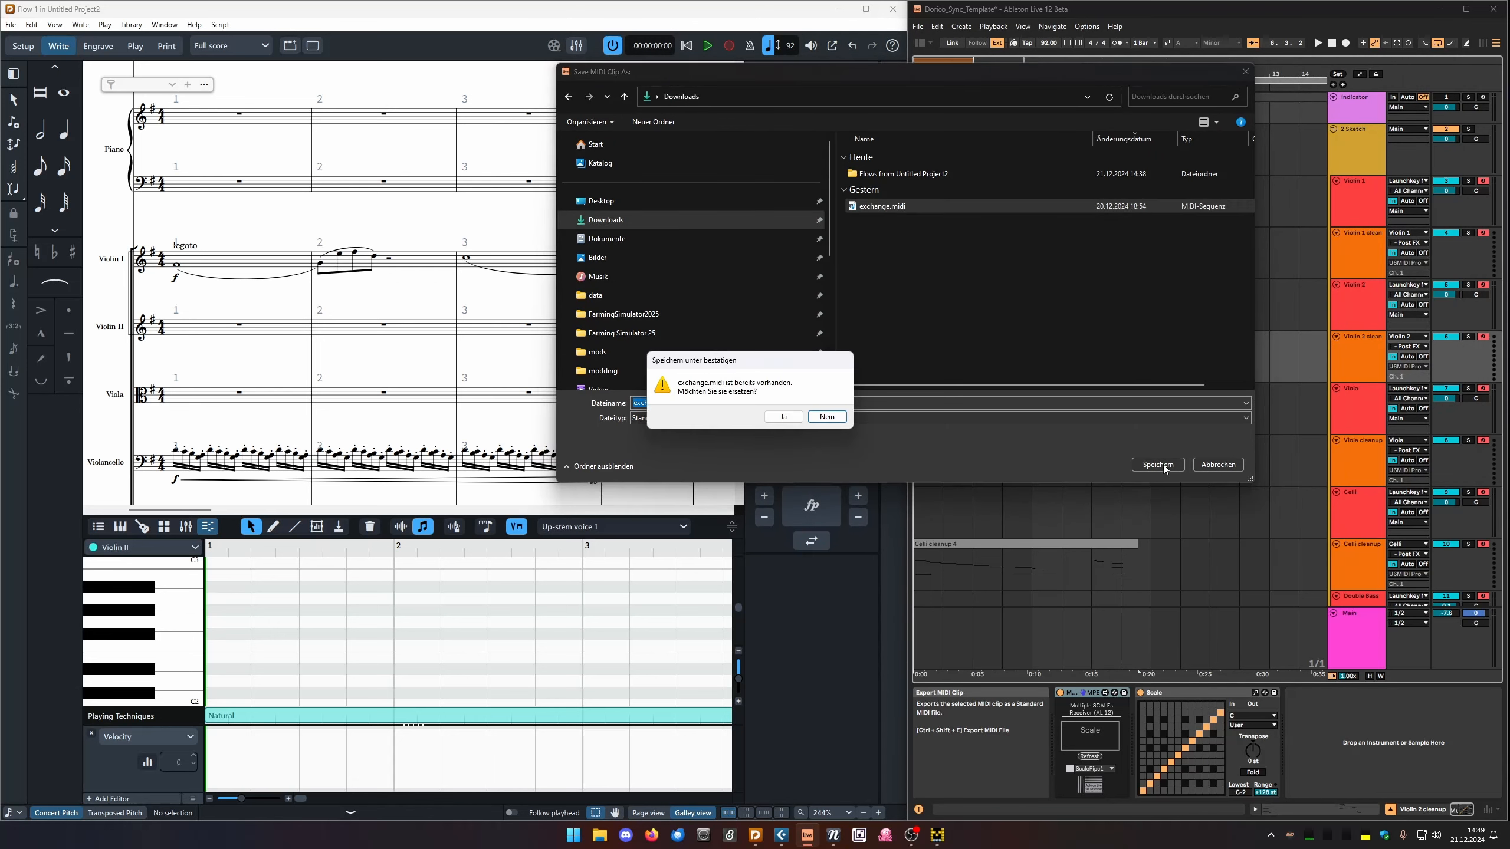
click(784, 417)
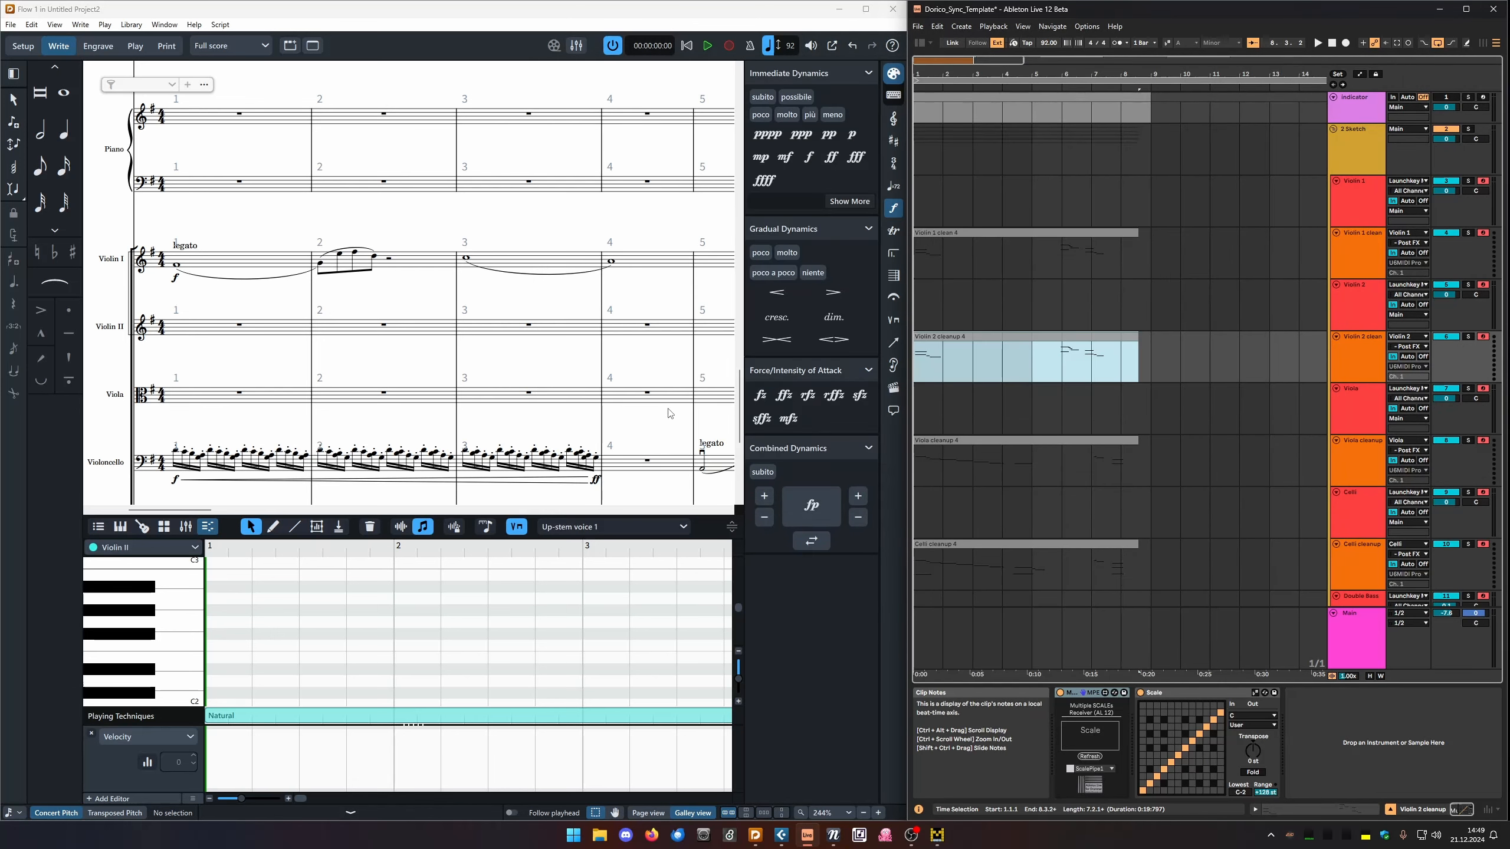
Show Ableton's browser, widen it until the place names are readable, and display the contents of the Downloads folder.
click(921, 46)
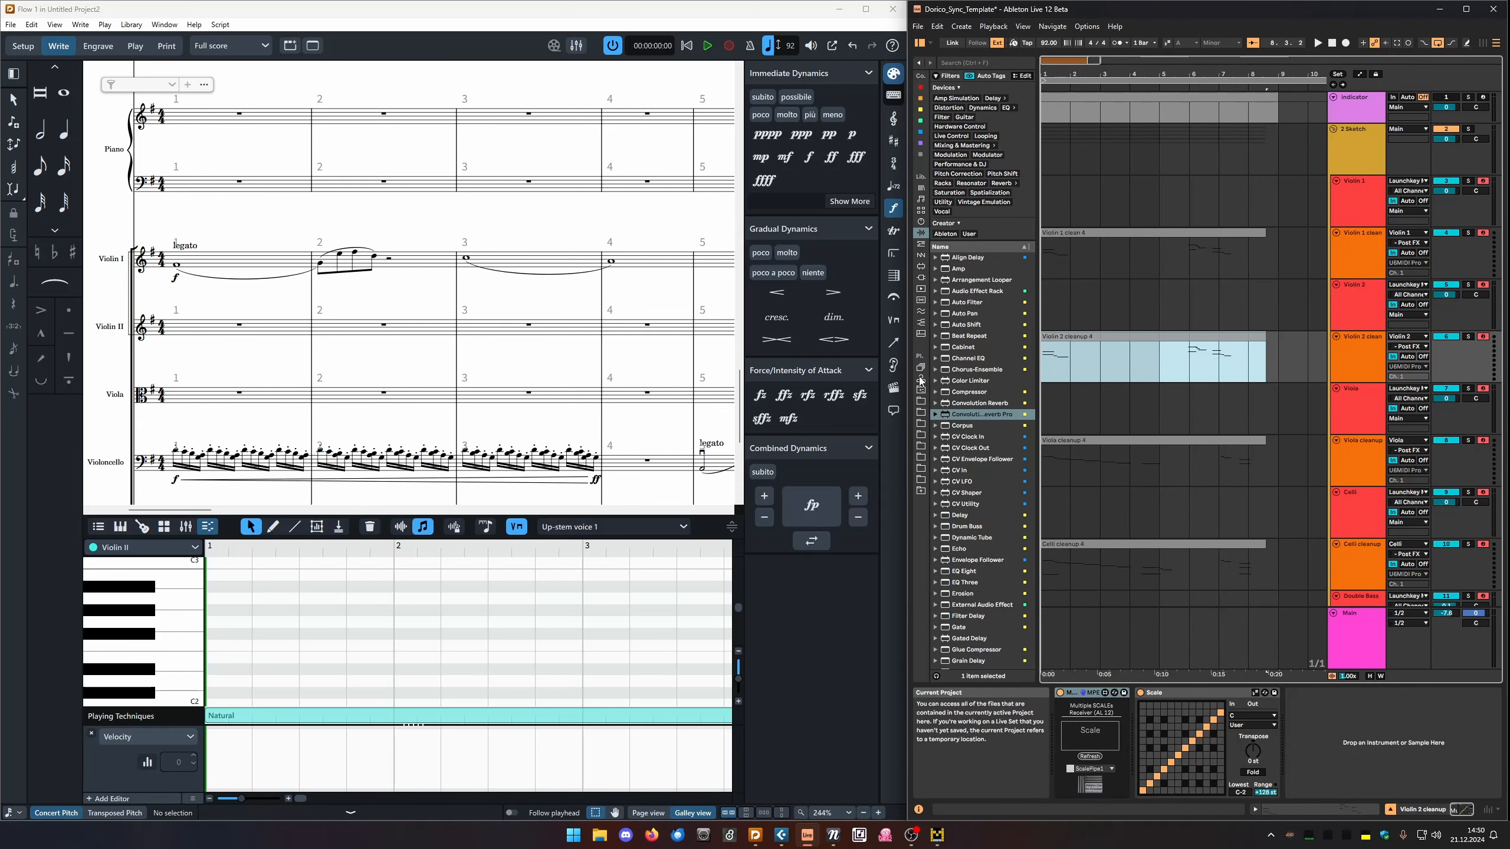
click(921, 402)
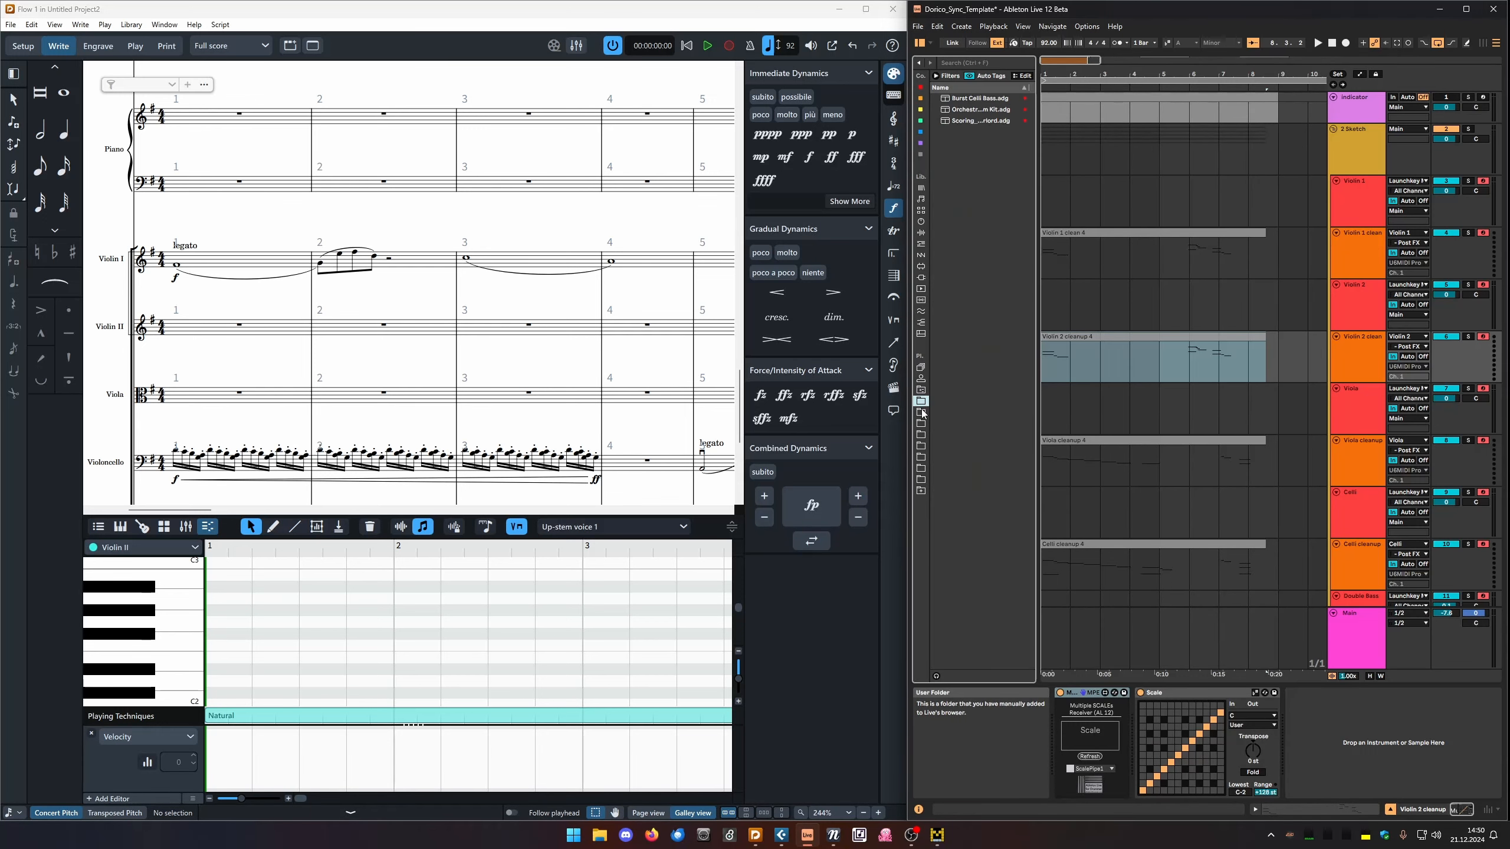
click(921, 445)
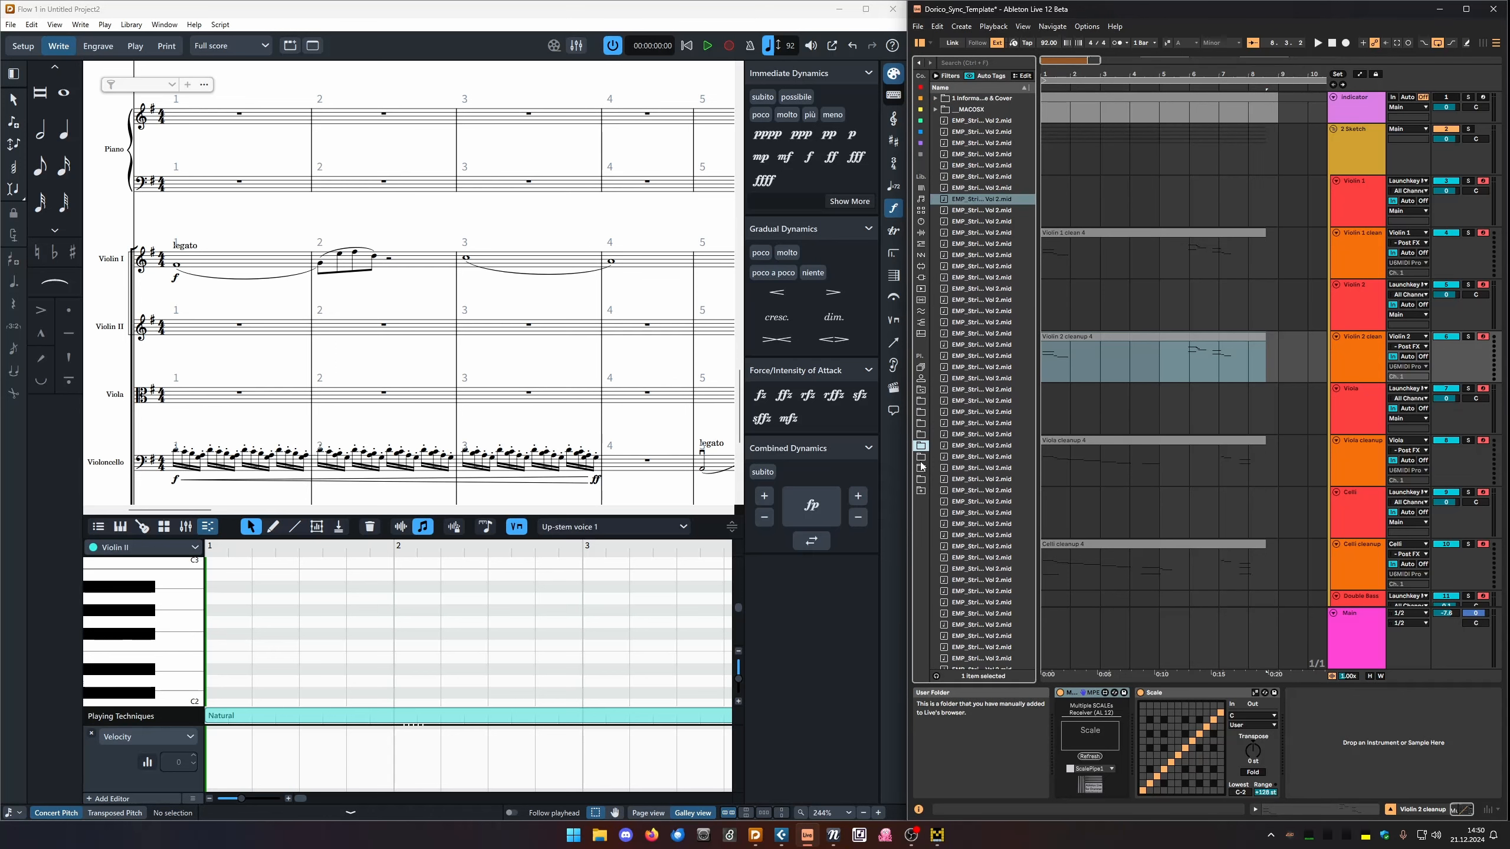
click(920, 469)
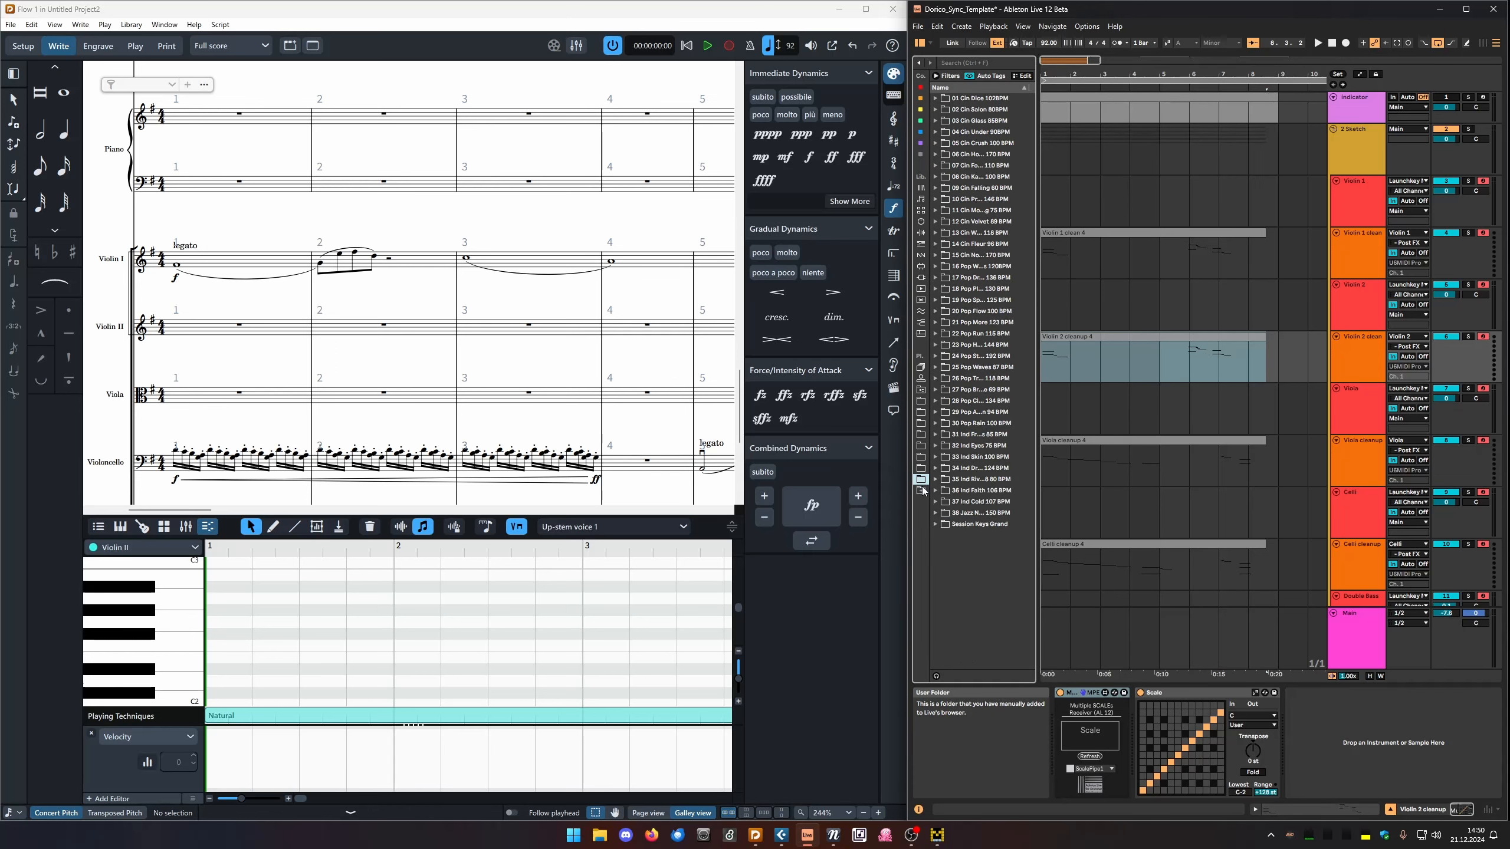
click(921, 381)
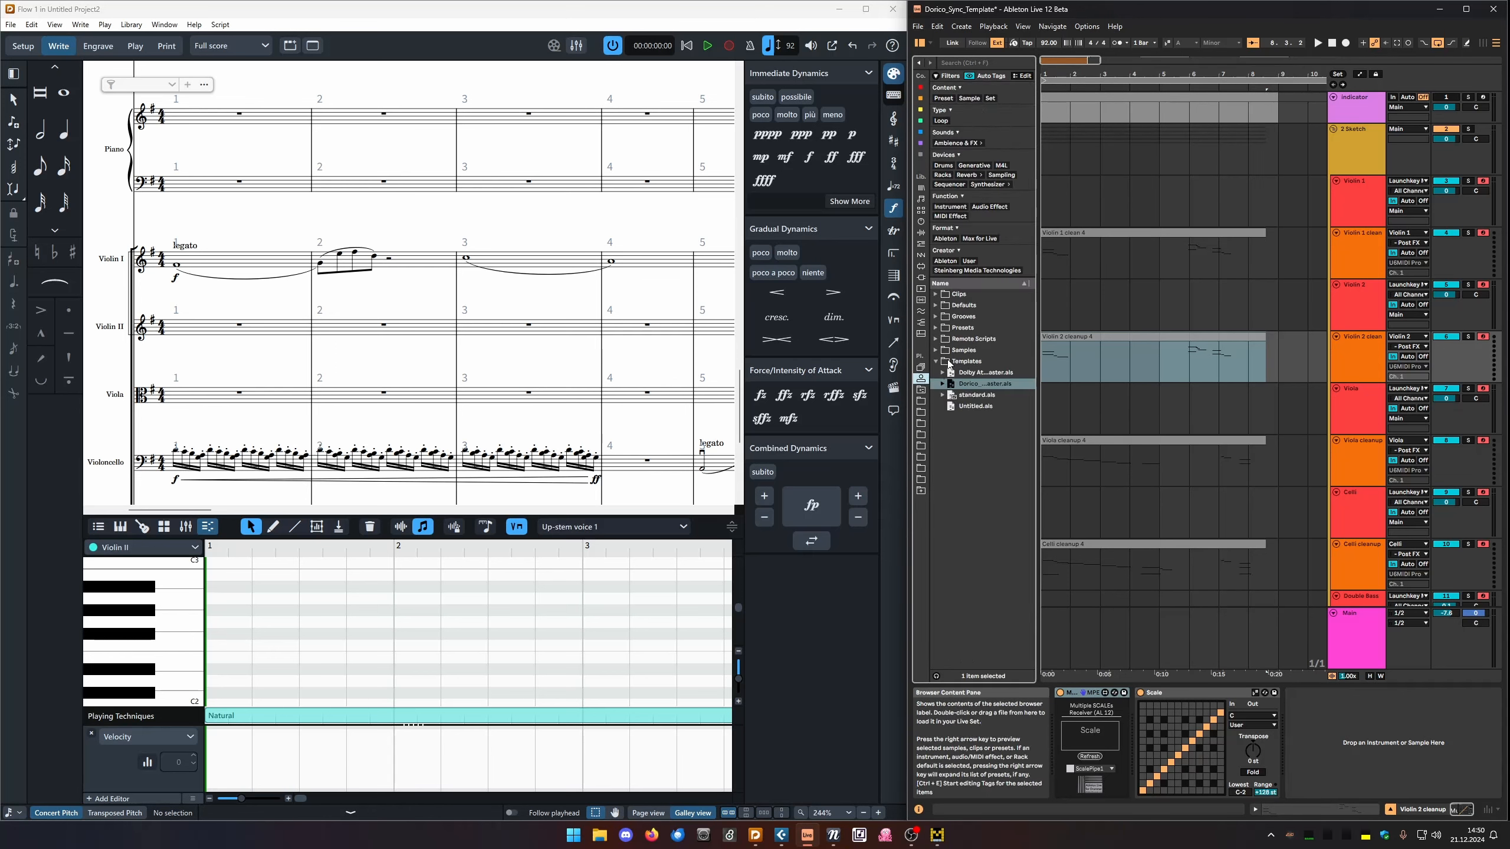
drag(1036, 318, 1166, 312)
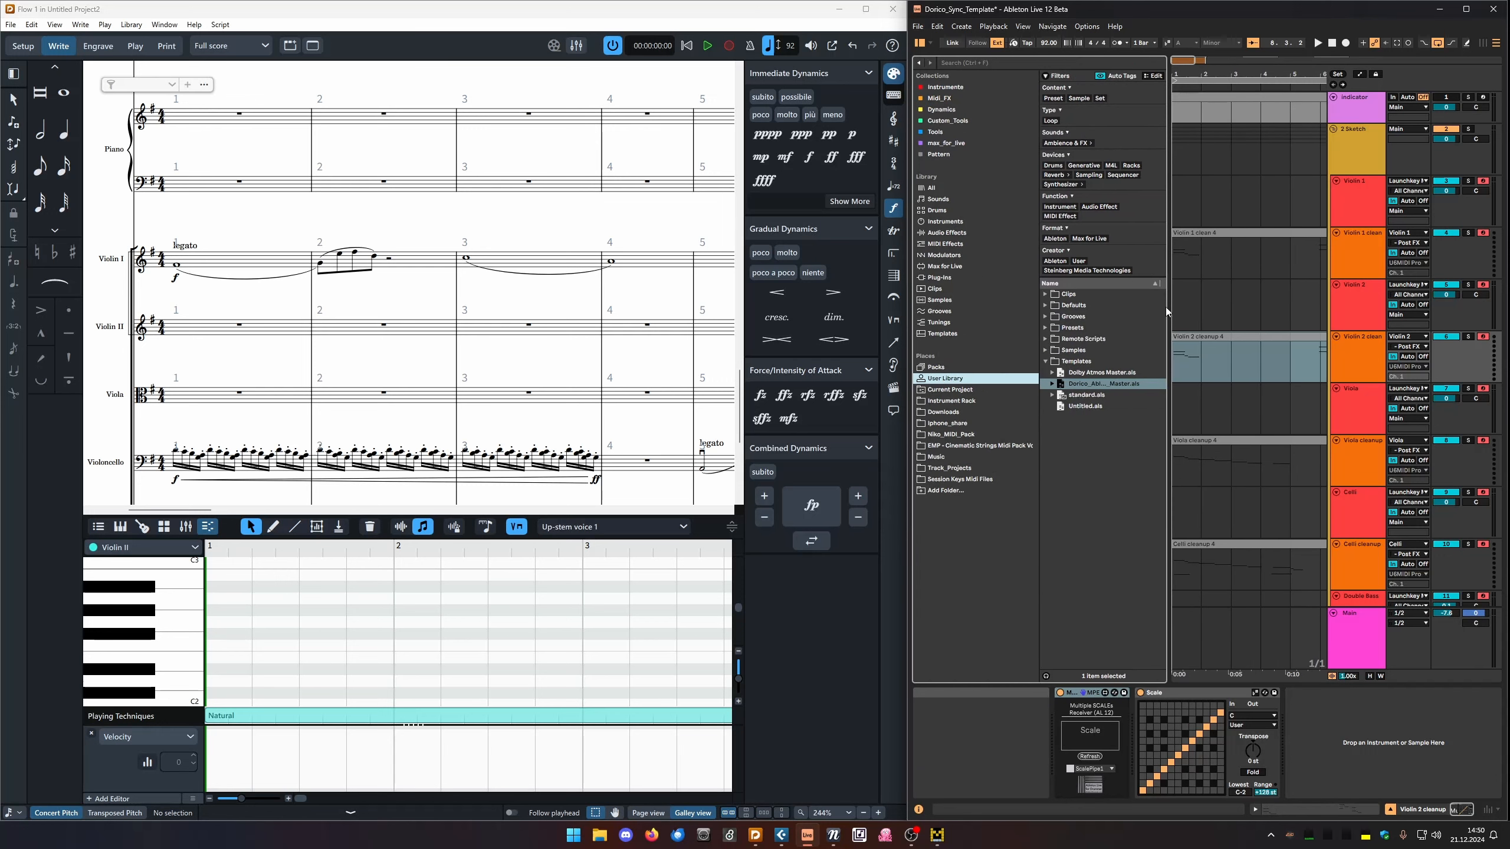
click(958, 411)
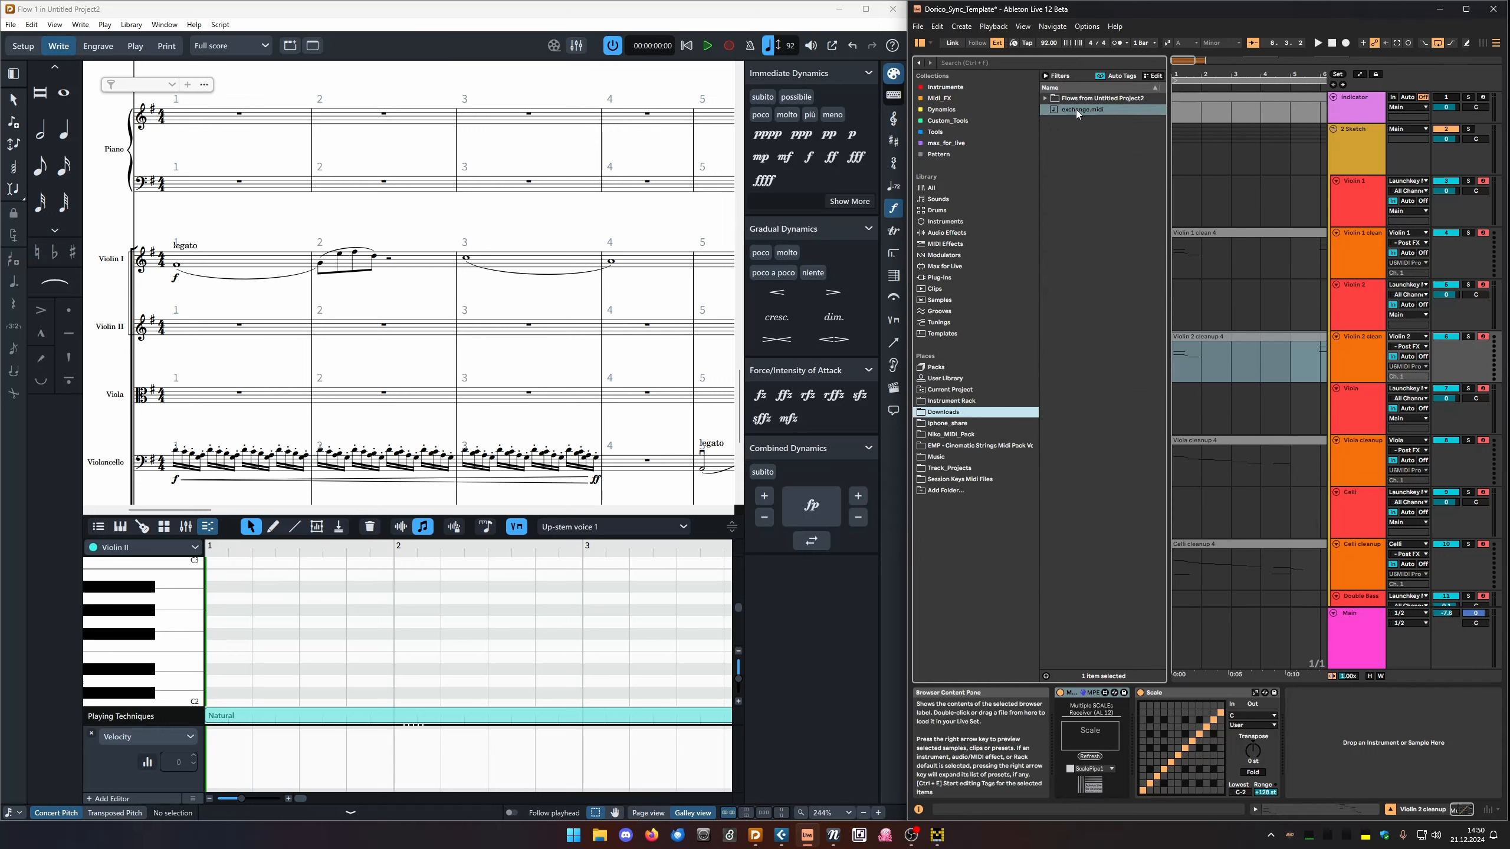
Place exchange.midi from Ableton's Downloads folder on Dorico's Violin II staff at bar 1 and select the imported notes there.
drag(1079, 111, 916, 121)
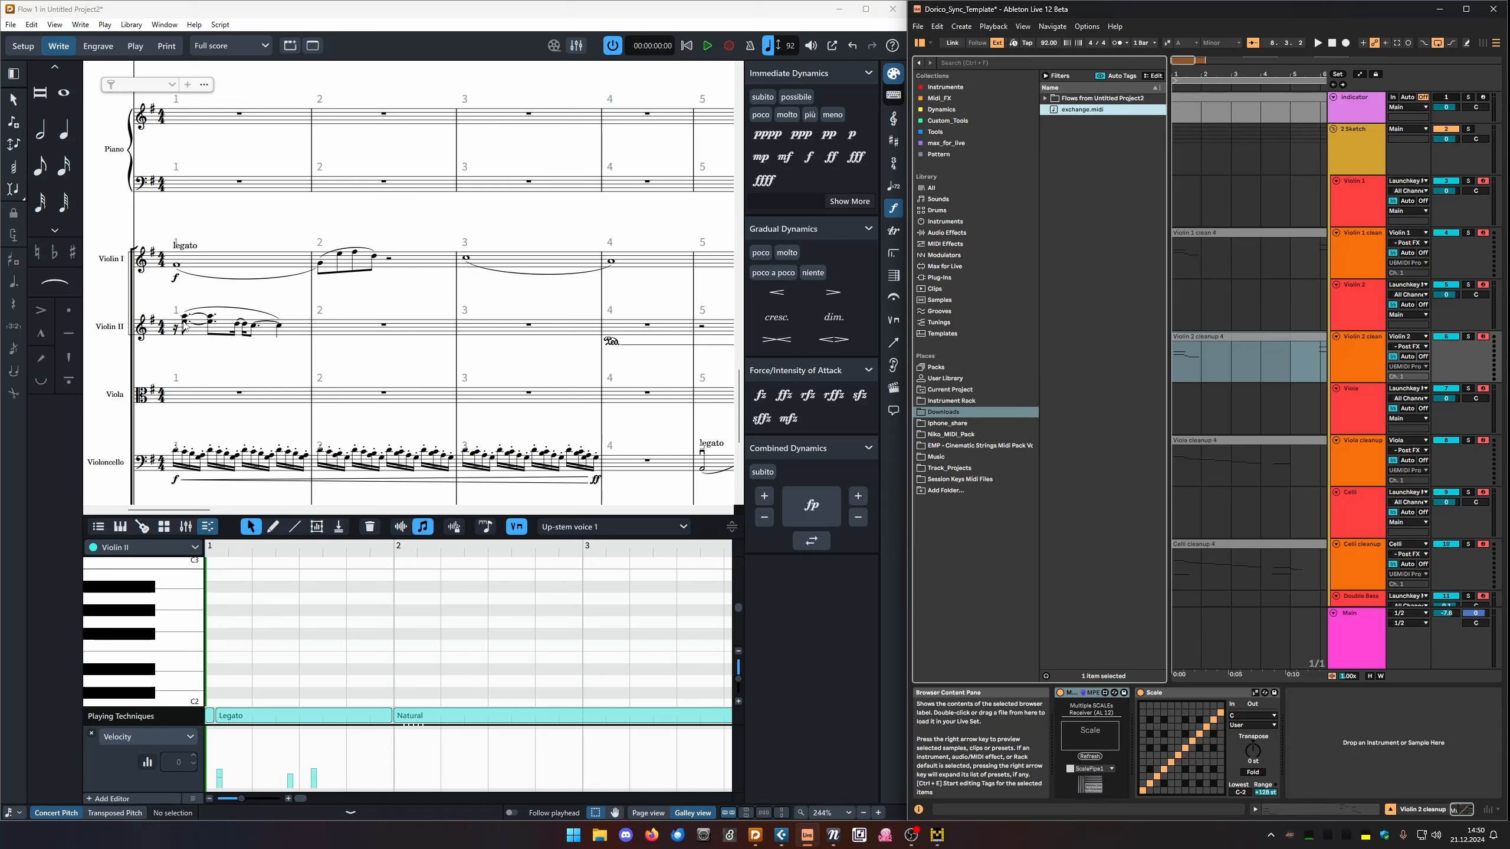
drag(308, 298, 271, 320)
drag(168, 351, 169, 351)
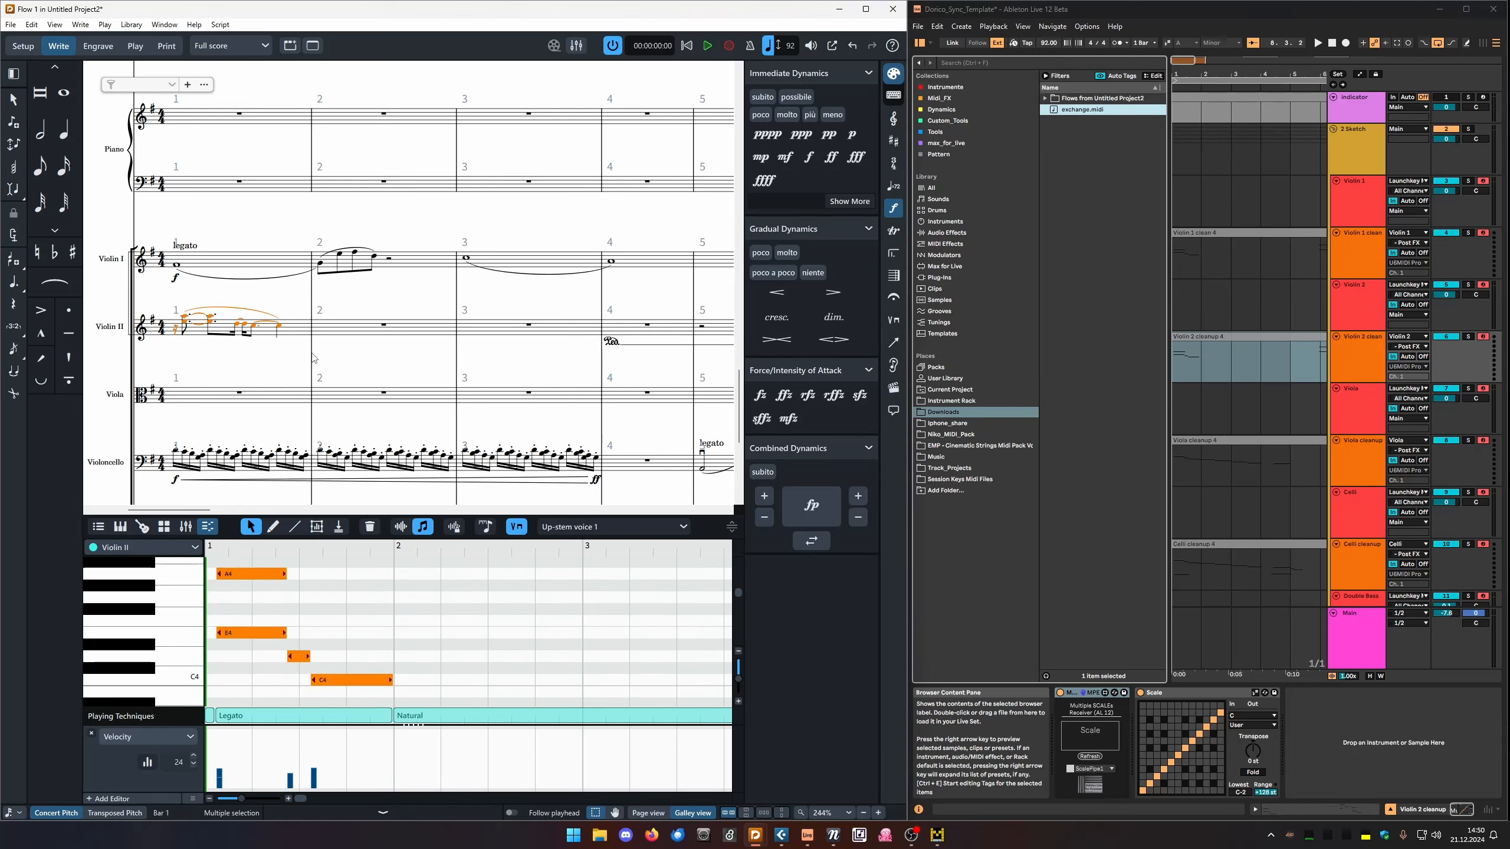
scroll(379, 347, right, 3)
Delete the imported pedal line and all imported notes from Dorico's Violin II staff, in bars 5 to 7 and bar 1.
click(477, 335)
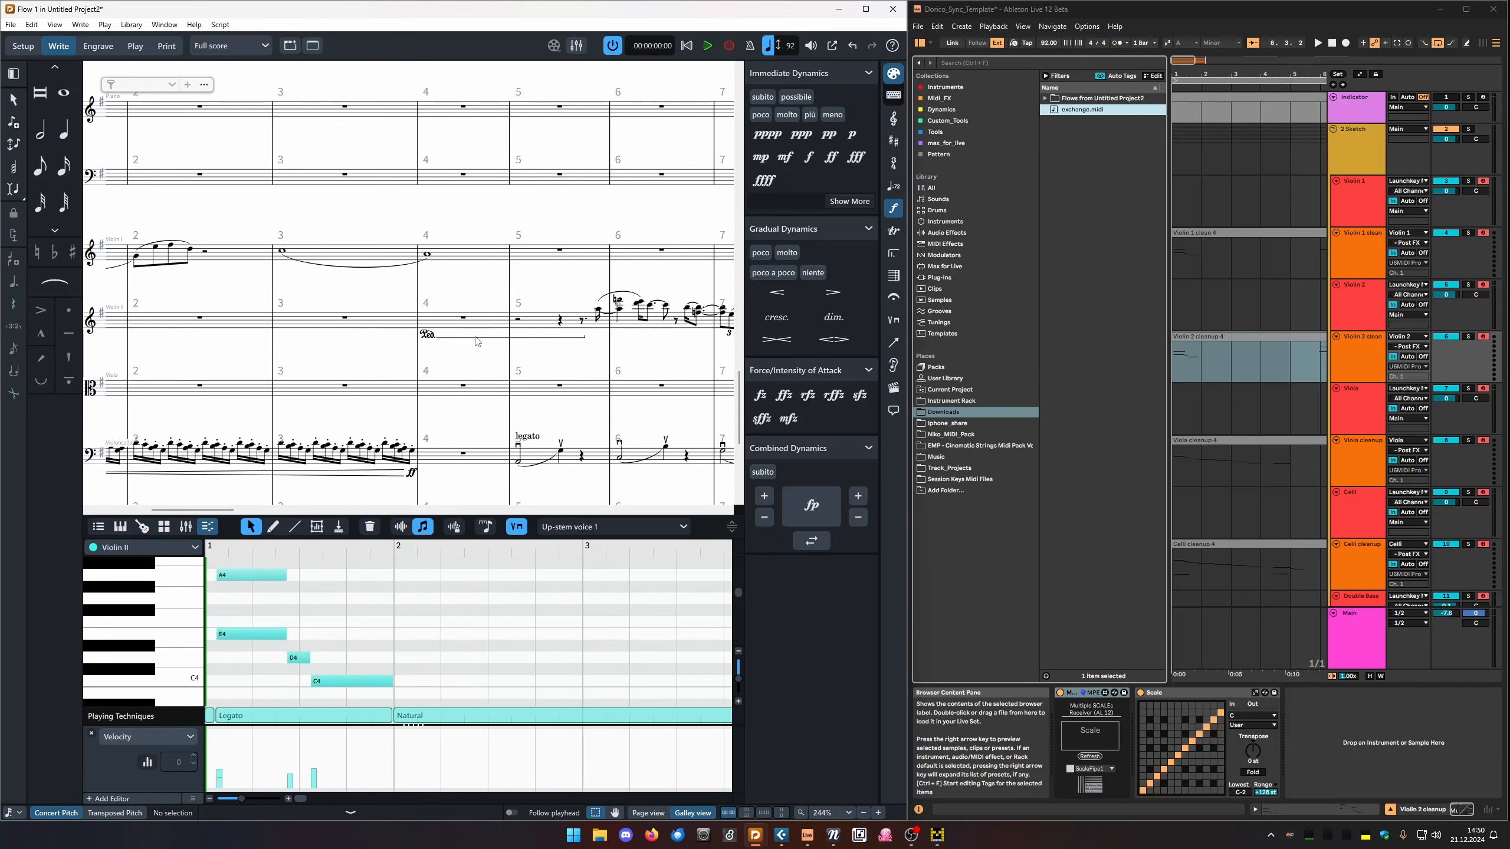
click(476, 338)
key(Delete)
drag(604, 345, 318, 355)
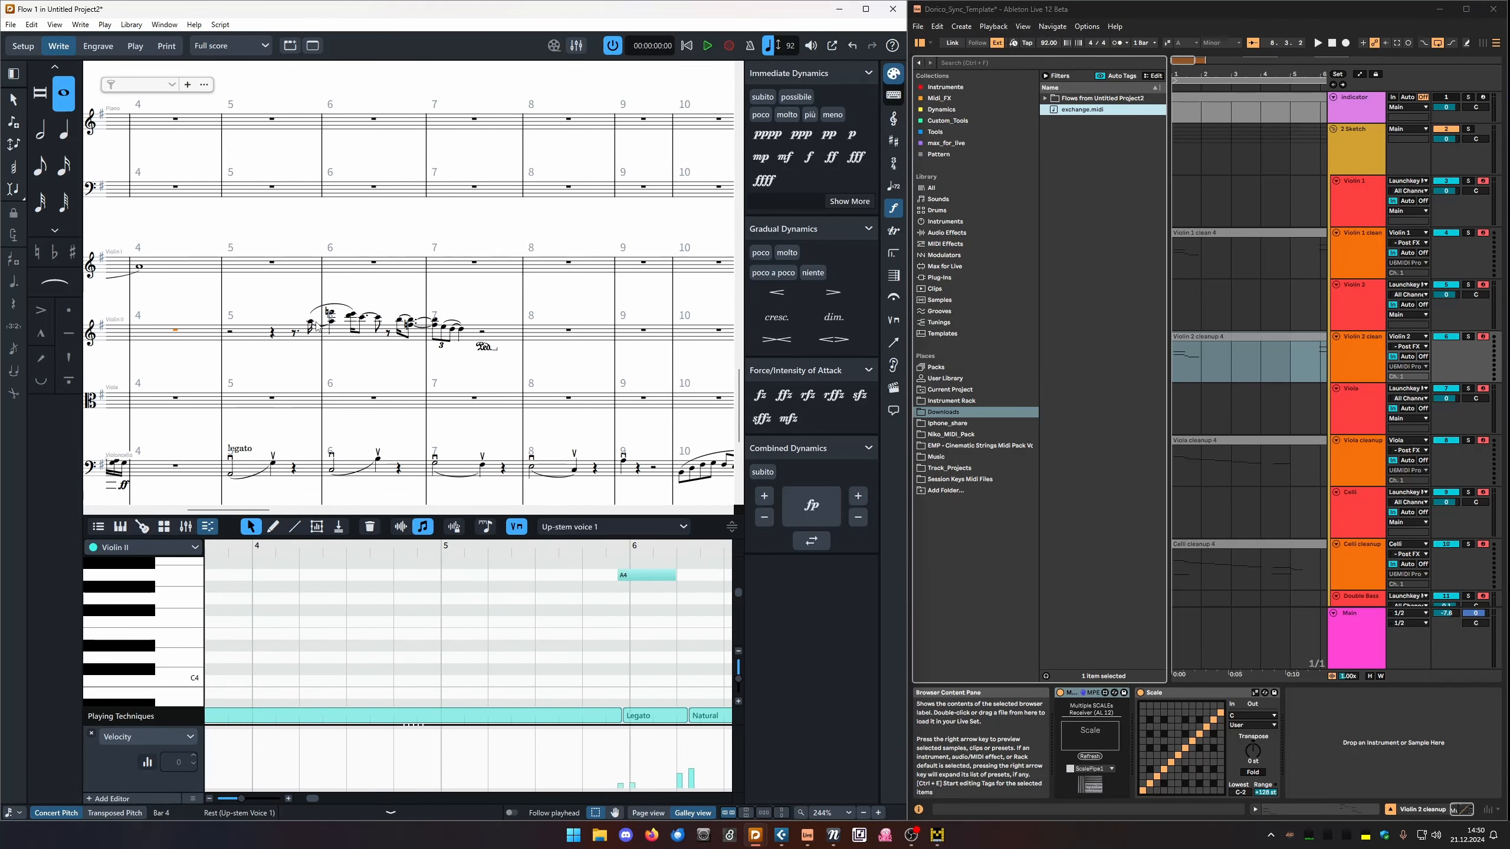
drag(250, 295, 520, 379)
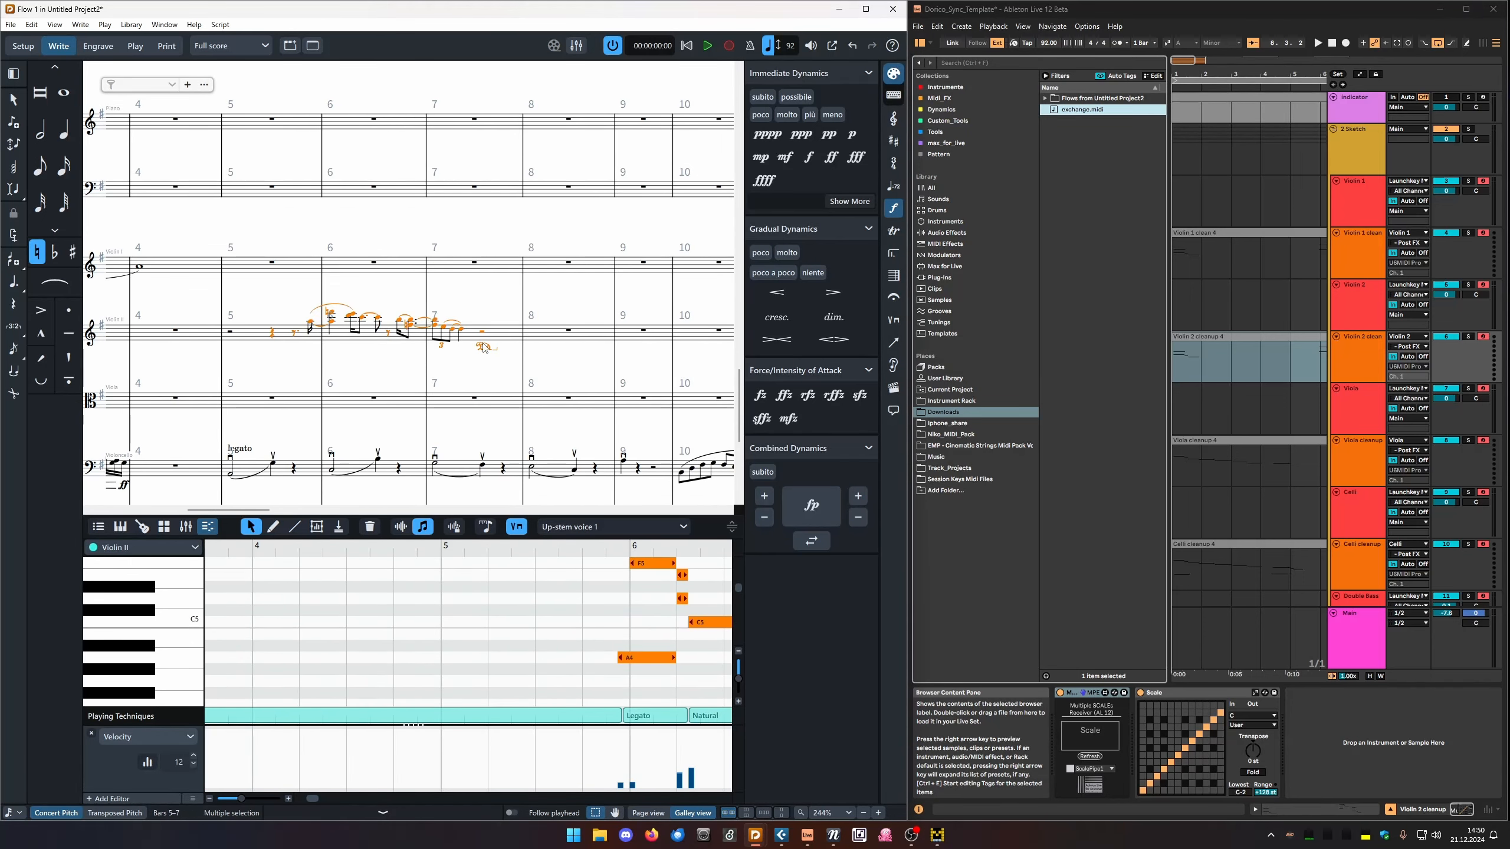
scroll(429, 382, left, 3)
drag(604, 298, 345, 363)
key(Delete)
scroll(378, 375, left, 10)
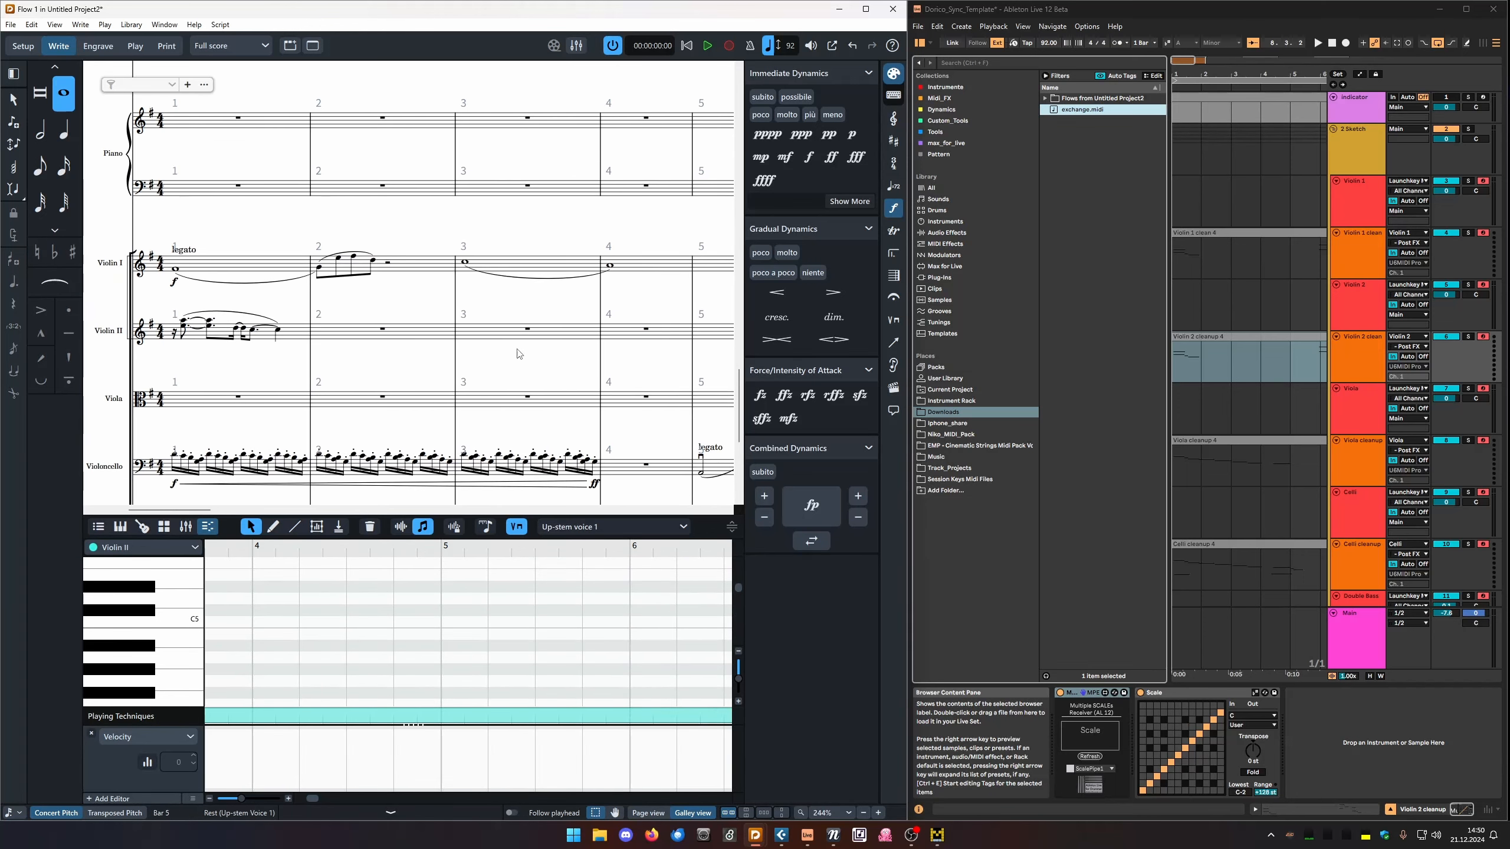
drag(301, 305, 169, 352)
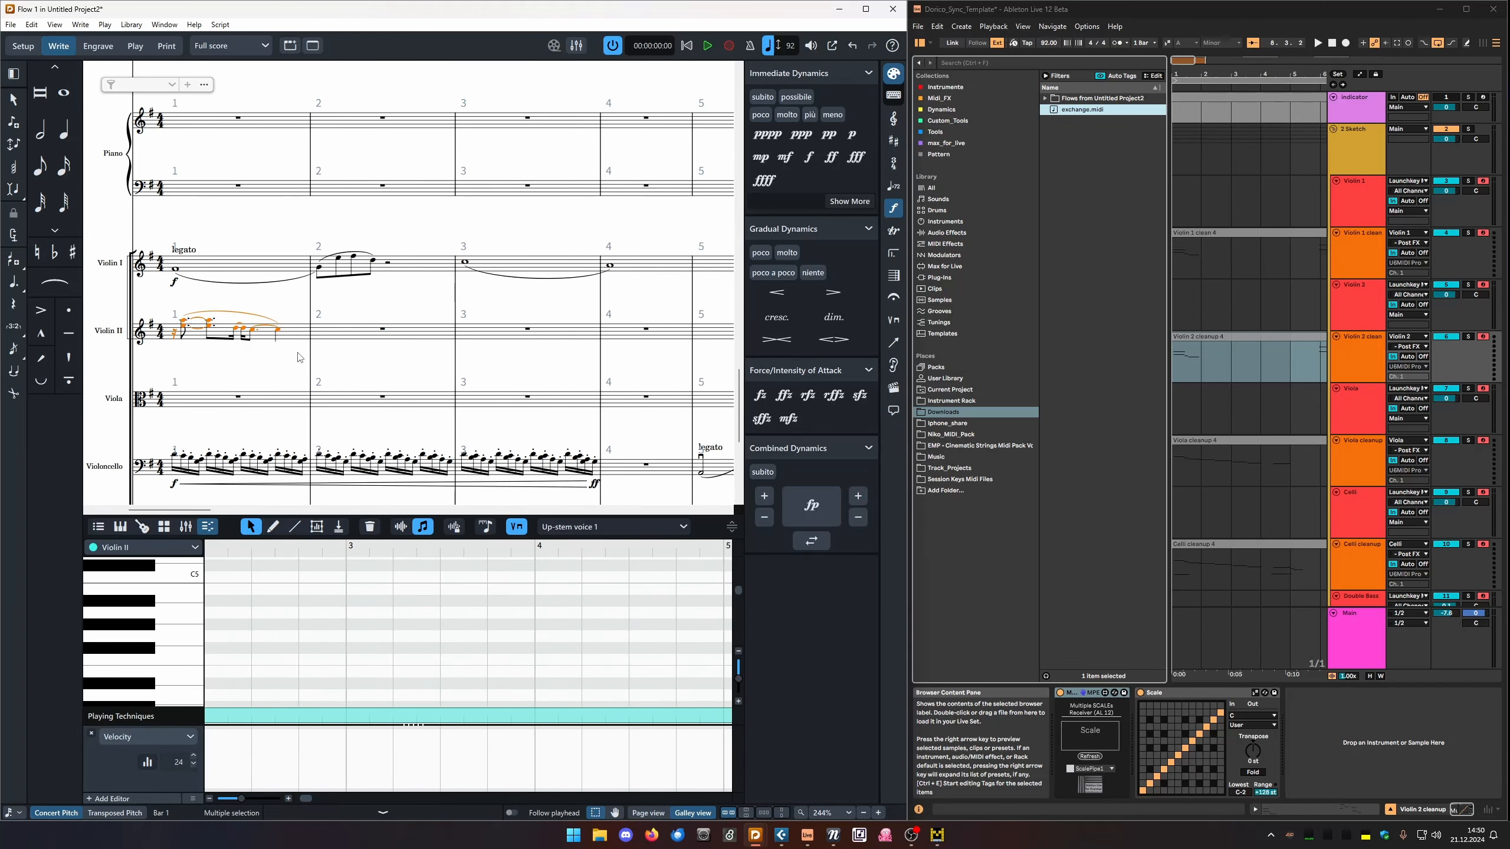
key(Delete)
Widen the Ableton window and open the Violin 2 cleanup clip in the MIDI note editor.
drag(910, 258, 690, 258)
scroll(1213, 398, down, 1)
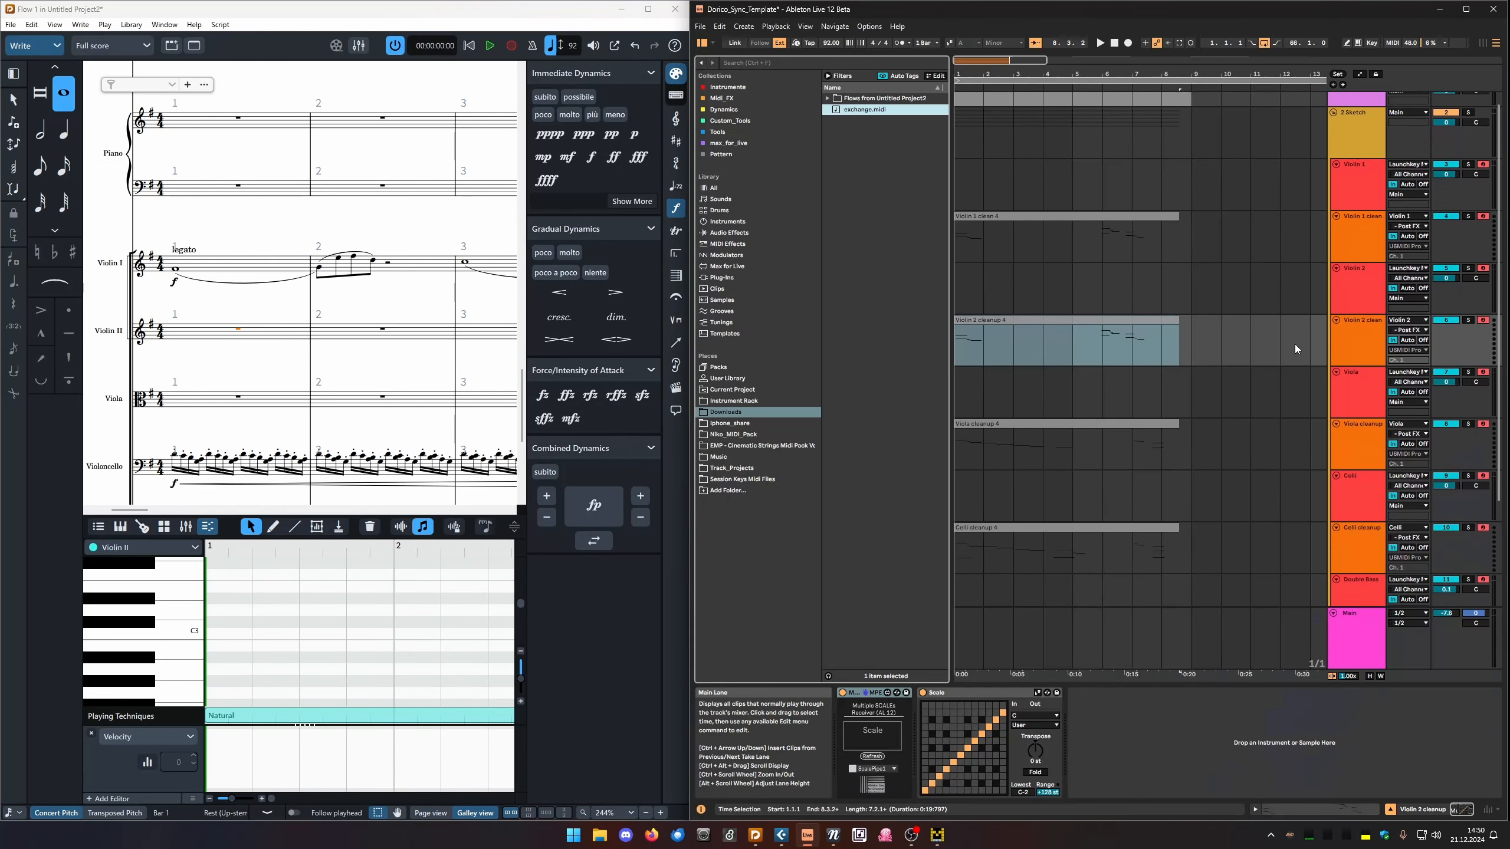
click(1352, 339)
double_click(1158, 320)
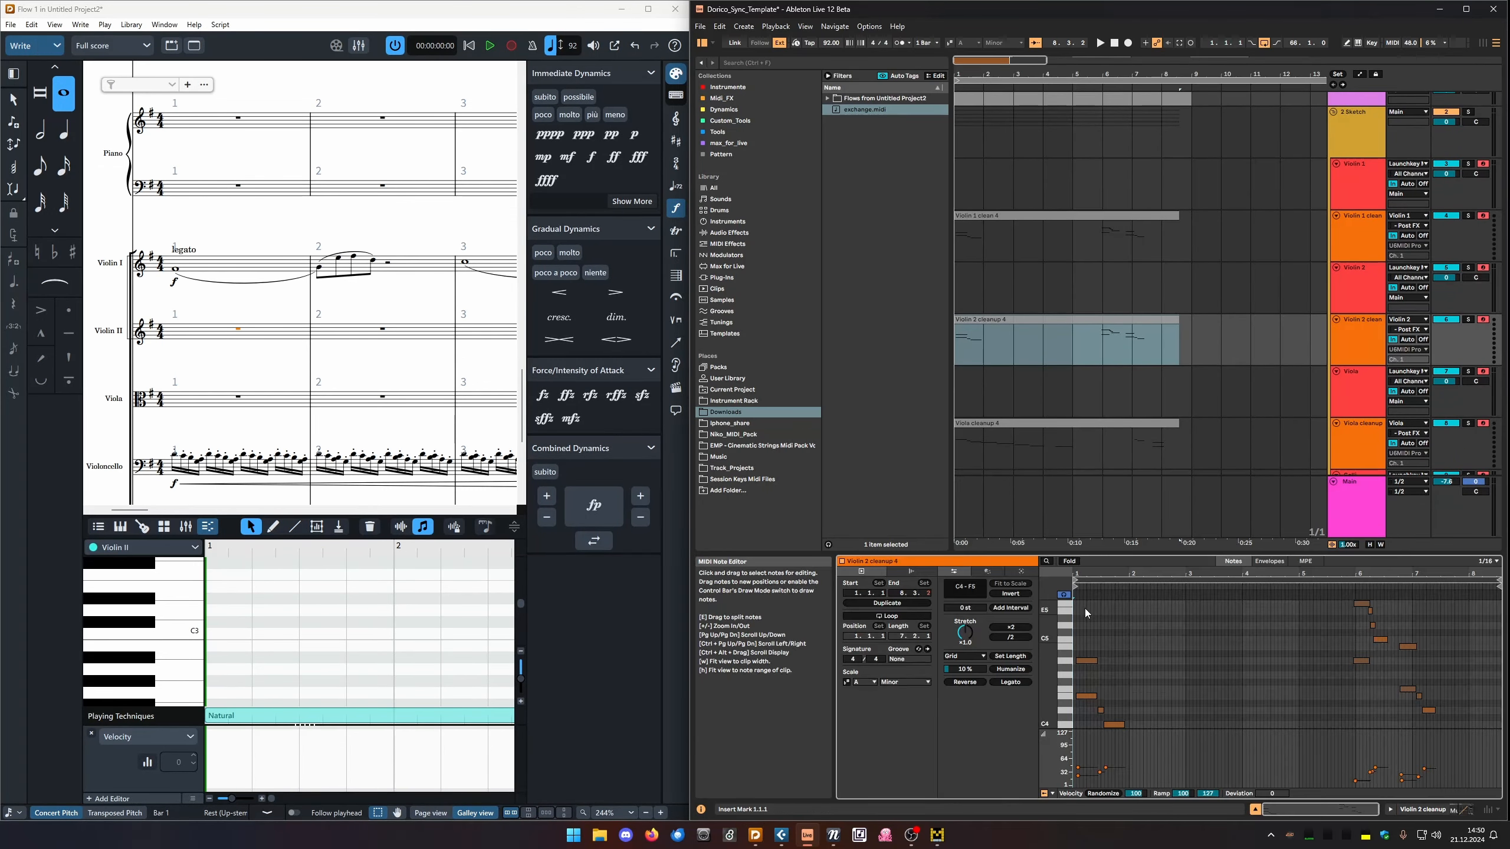
Try to select every note of the Violin 2 cleanup clip in the note area.
scroll(1342, 673, up, 2)
click(1332, 677)
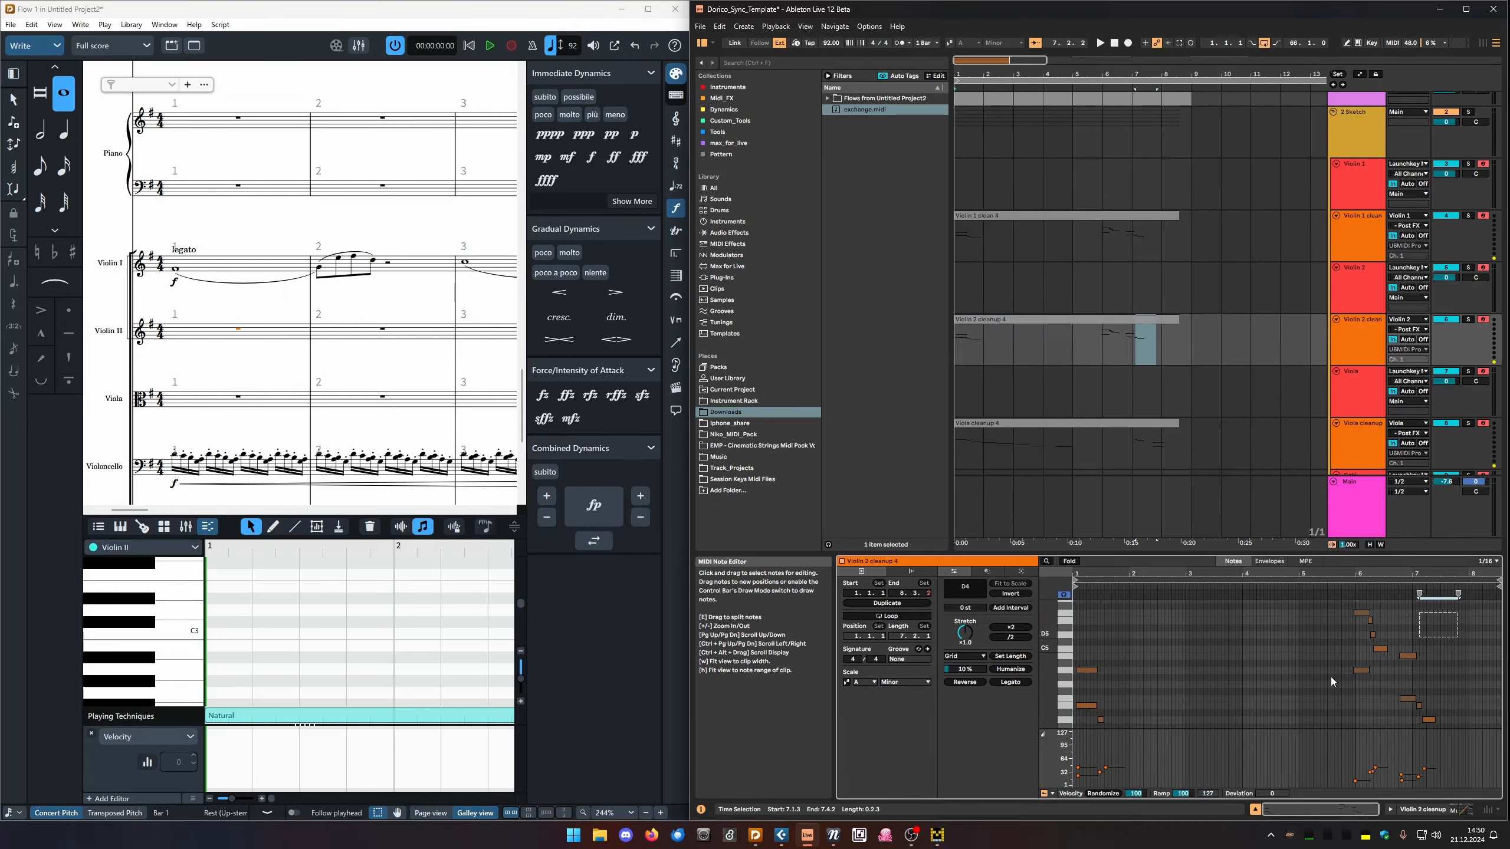
key(ctrl+a)
scroll(1289, 656, down, 3)
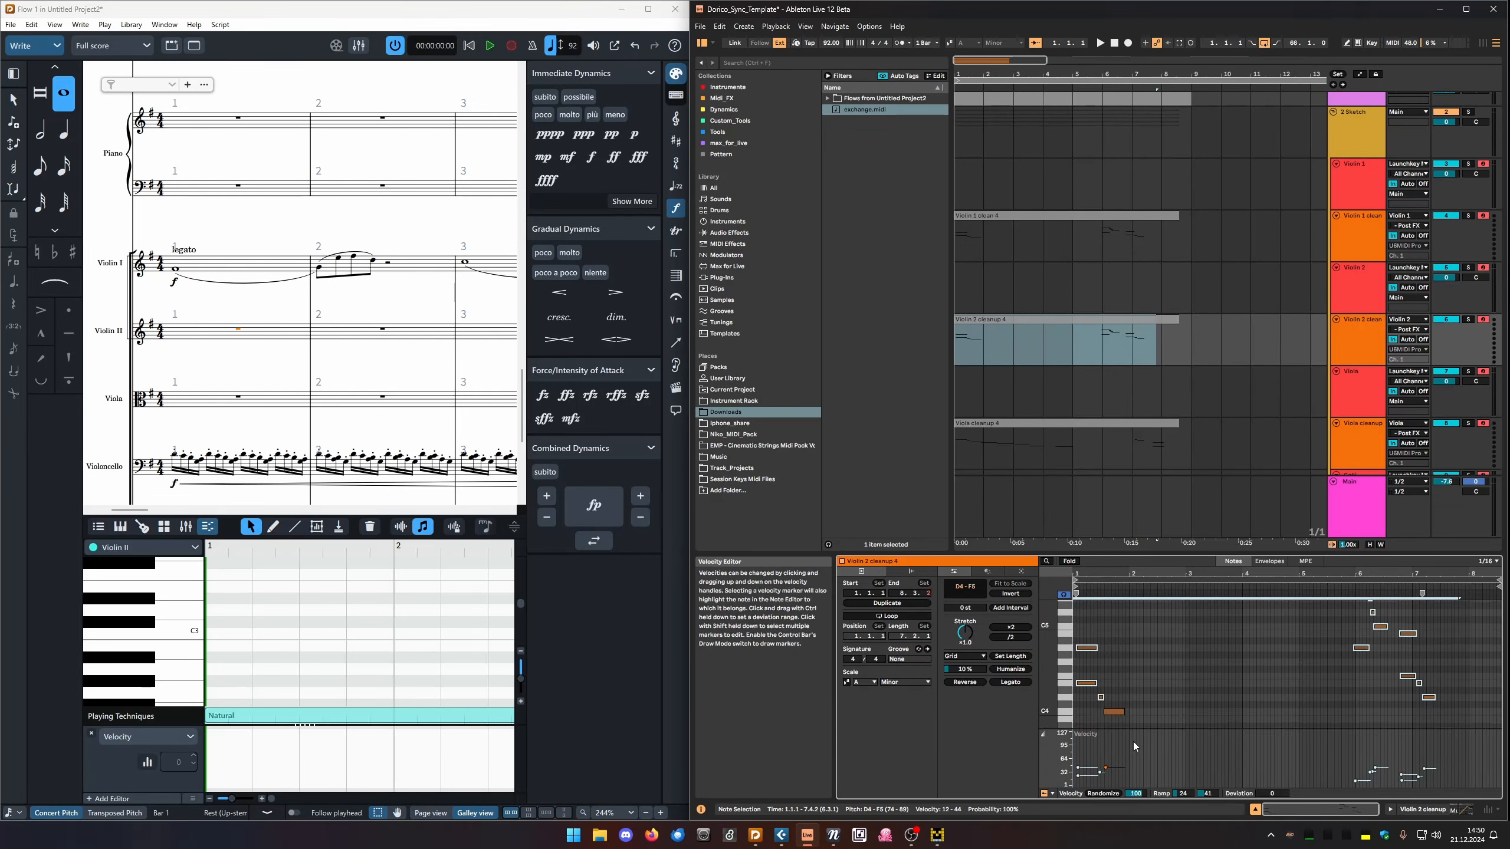
click(1151, 704)
click(1112, 712)
scroll(1336, 657, up, 3)
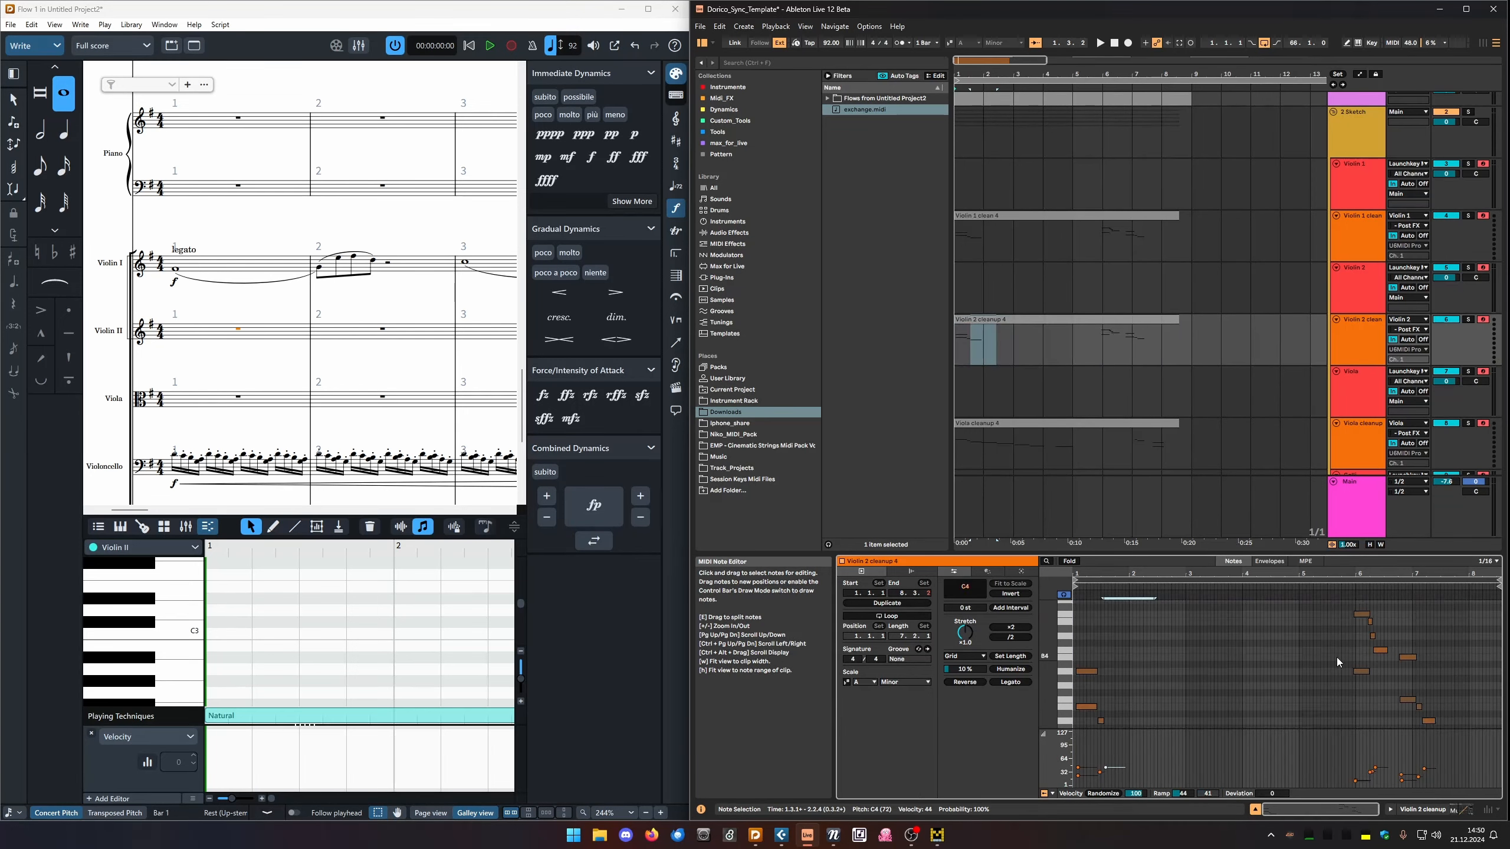
drag(1469, 610, 1046, 775)
scroll(1221, 671, down, 3)
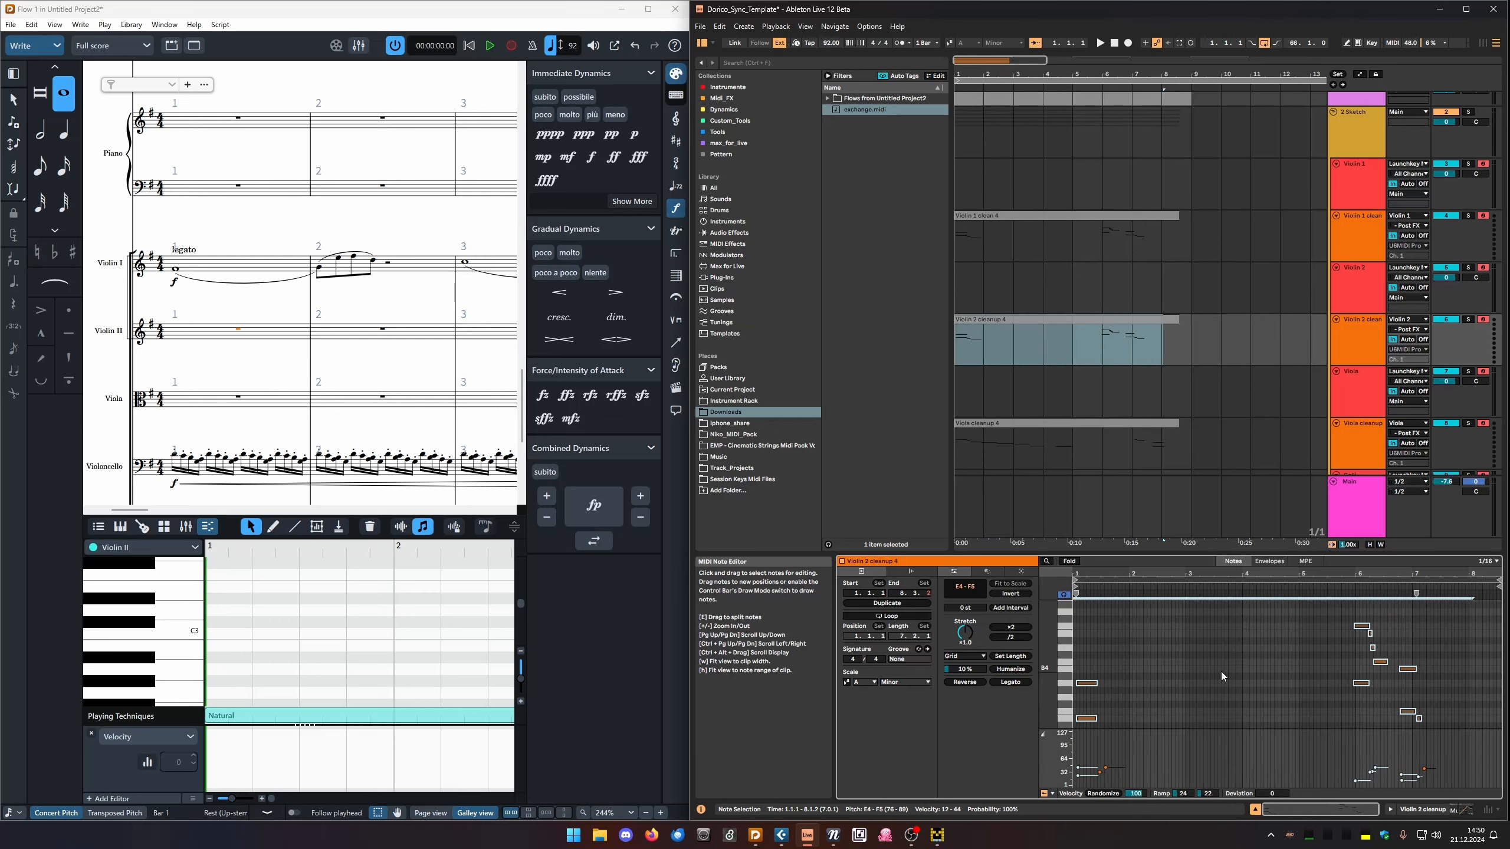
drag(1459, 683, 1110, 734)
scroll(1100, 708, down, 2)
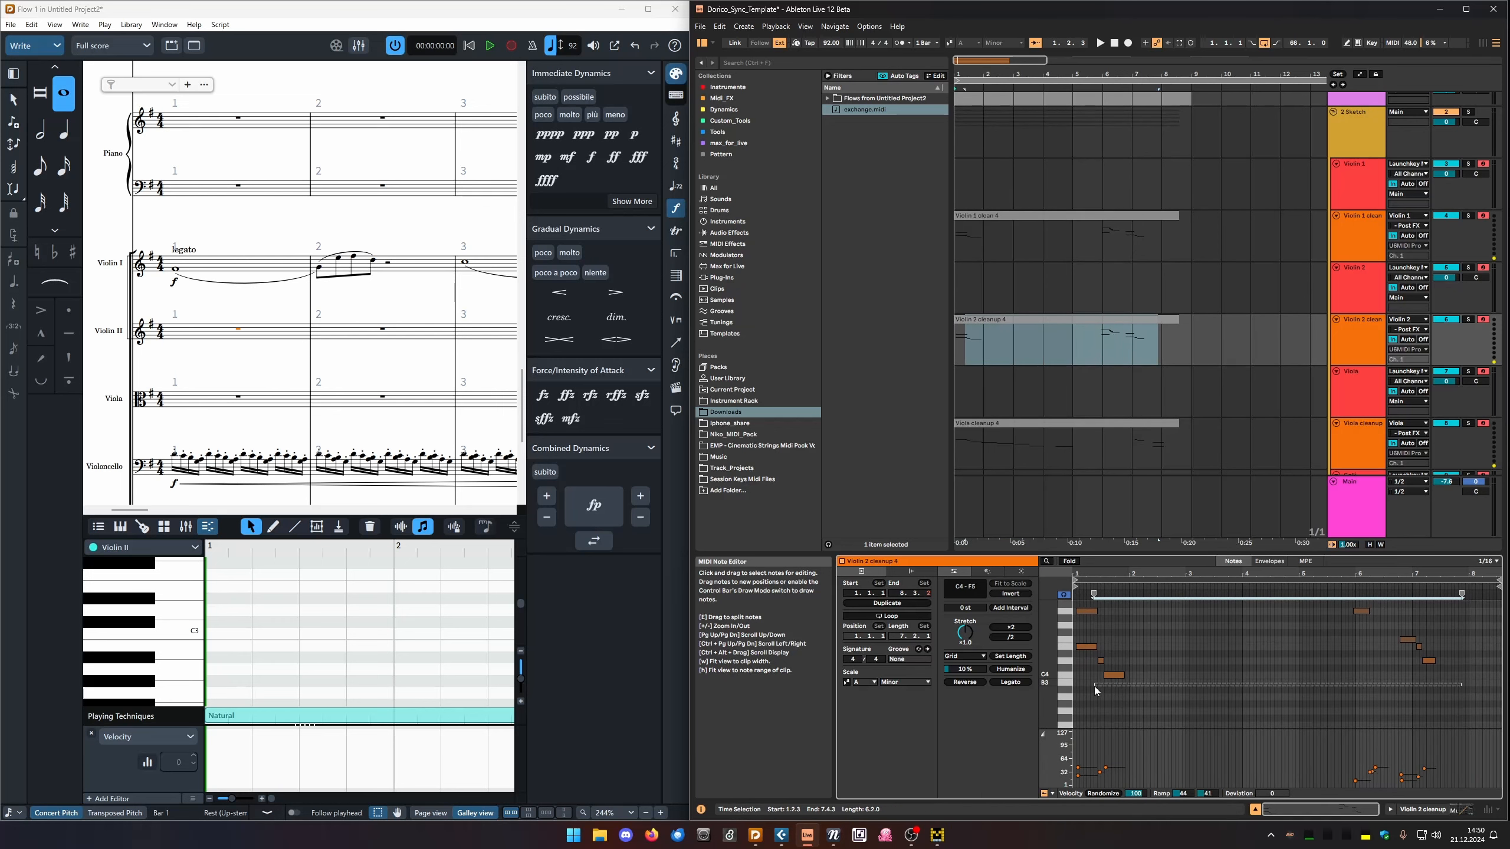
drag(1445, 690, 1064, 595)
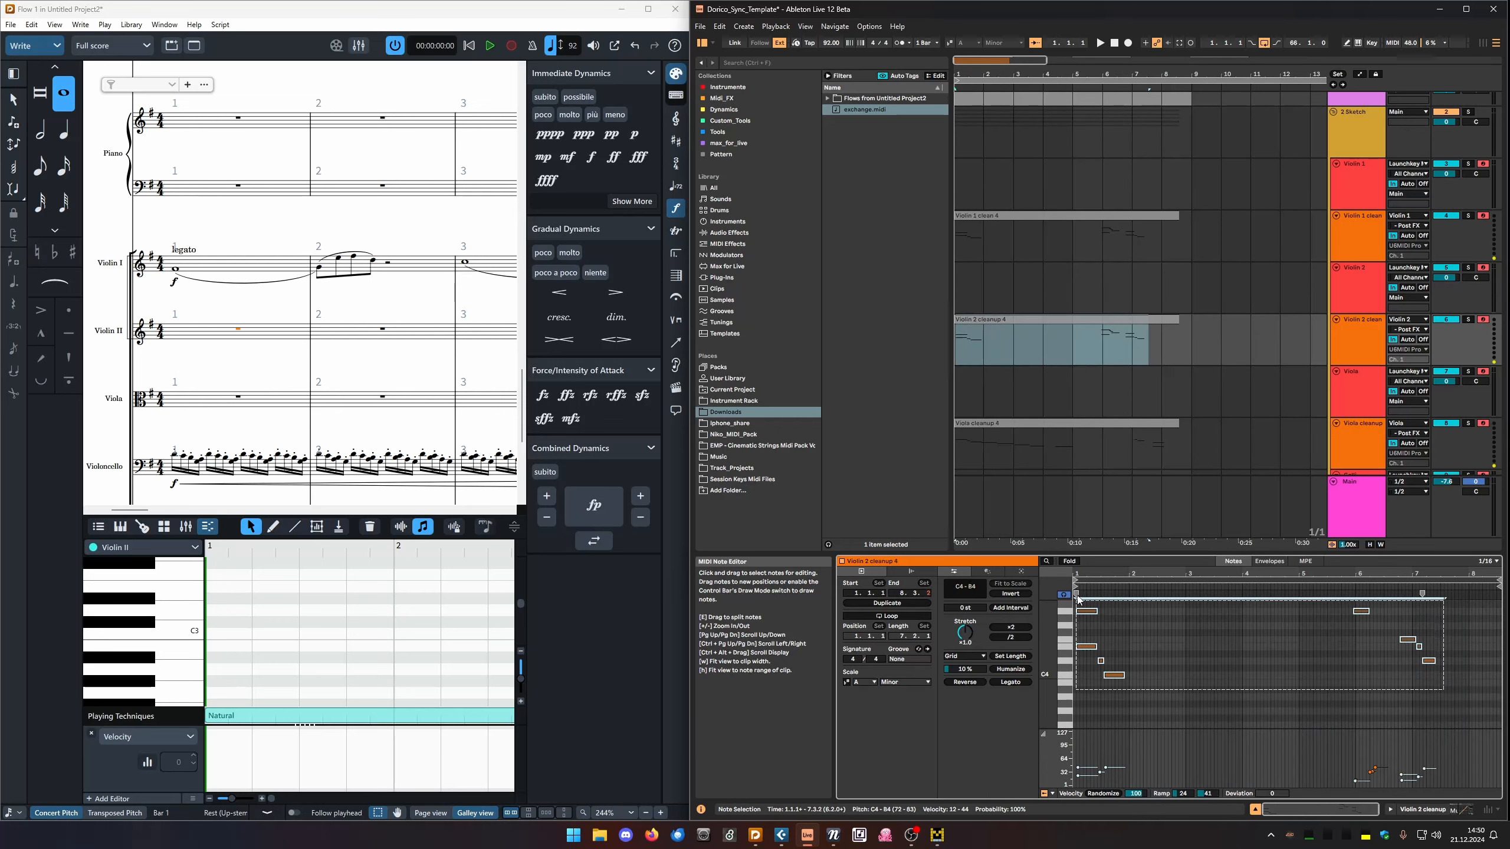
Try to select all notes of the Violin 2 cleanup clip through their velocity markers.
click(1111, 774)
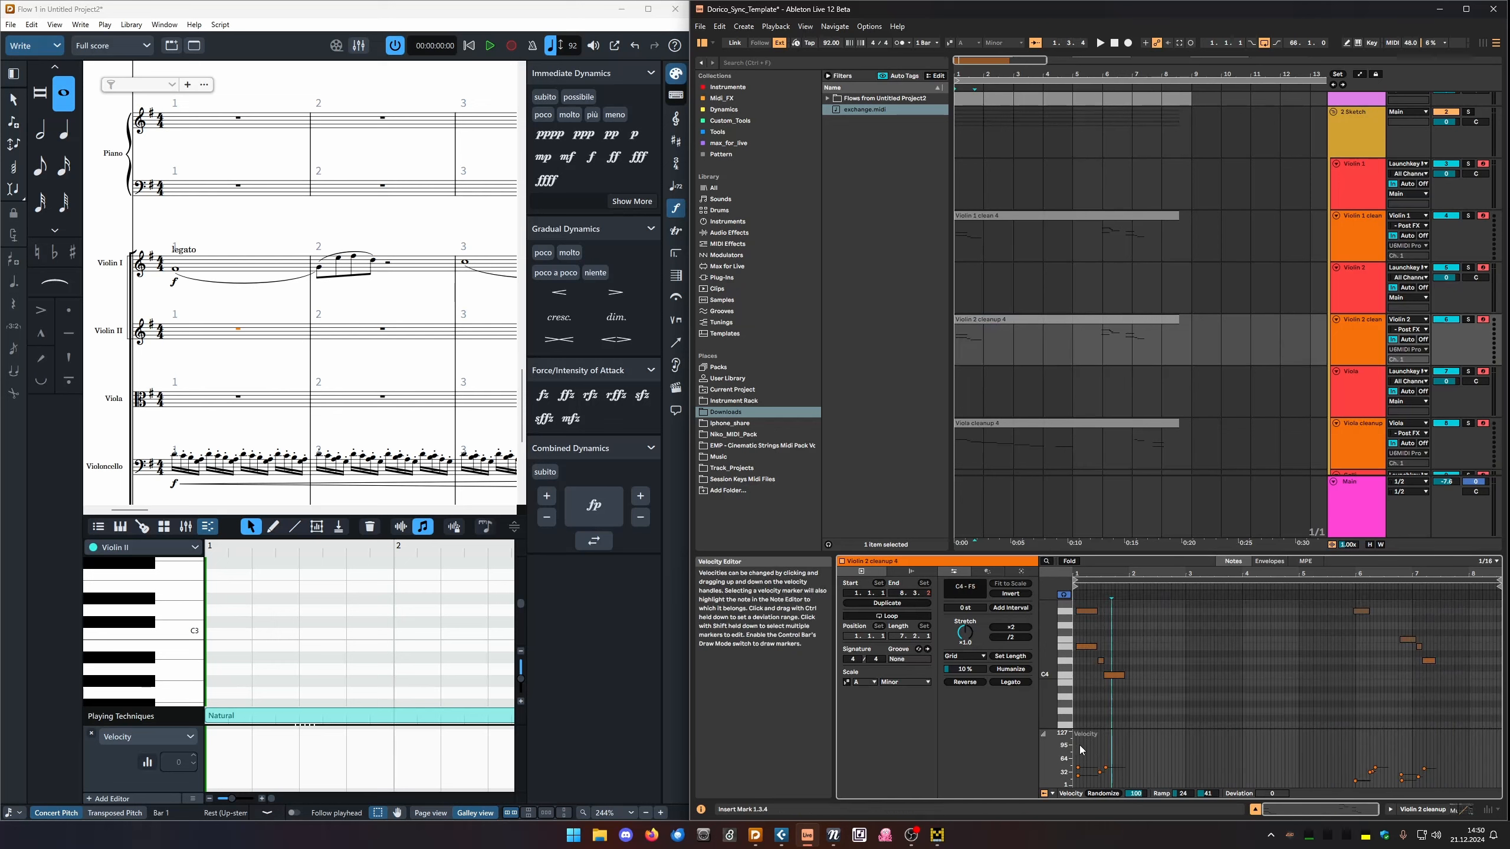
drag(1077, 748, 1447, 790)
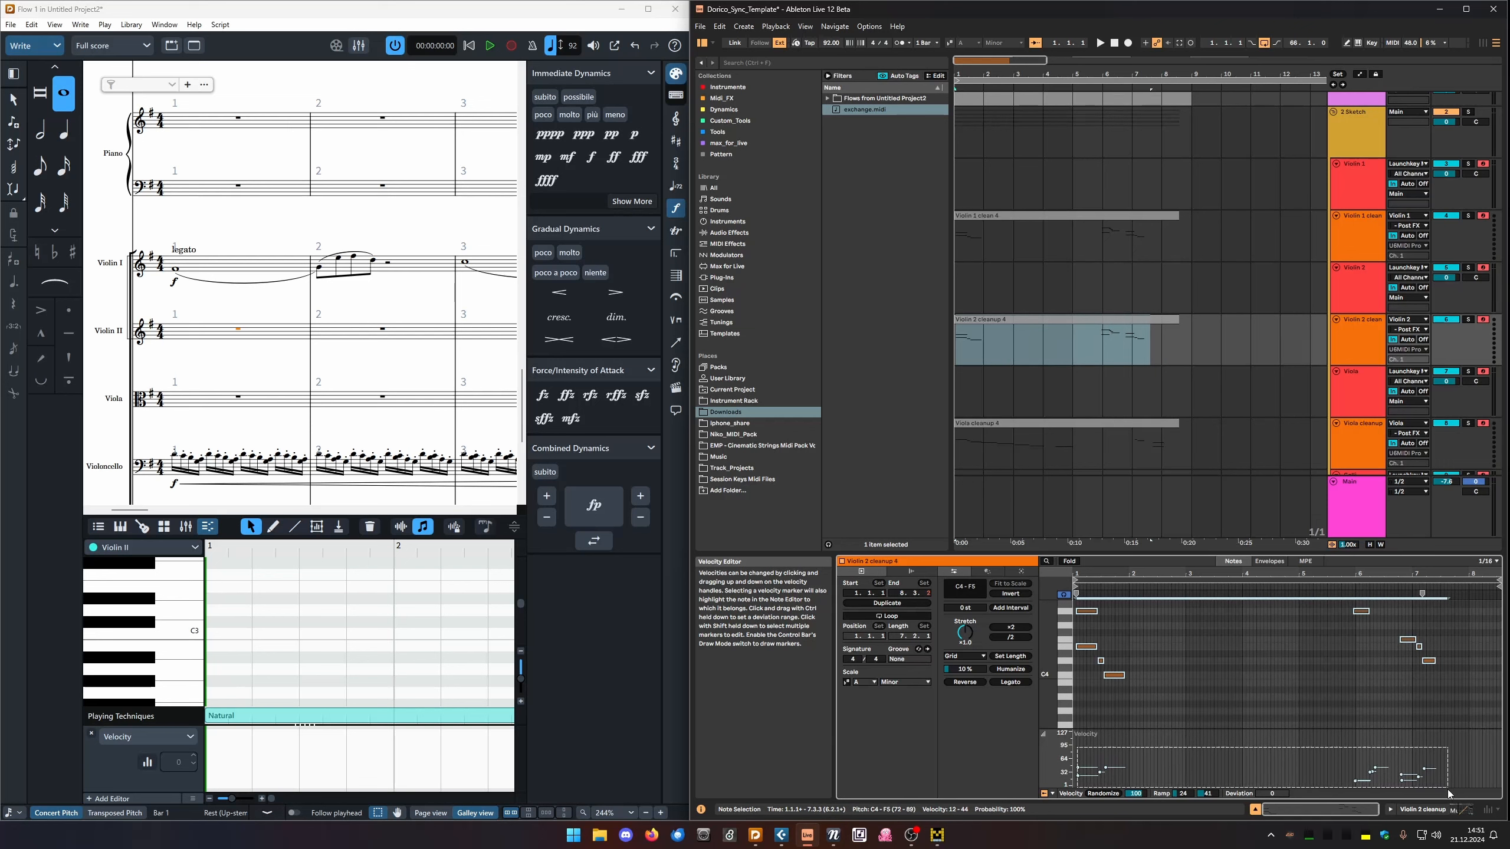
click(1463, 755)
mouse_move(1447, 790)
mouse_down()
mouse_move(1301, 791)
mouse_move(1453, 752)
mouse_move(1065, 774)
mouse_up()
click(1425, 770)
drag(1063, 770, 1202, 744)
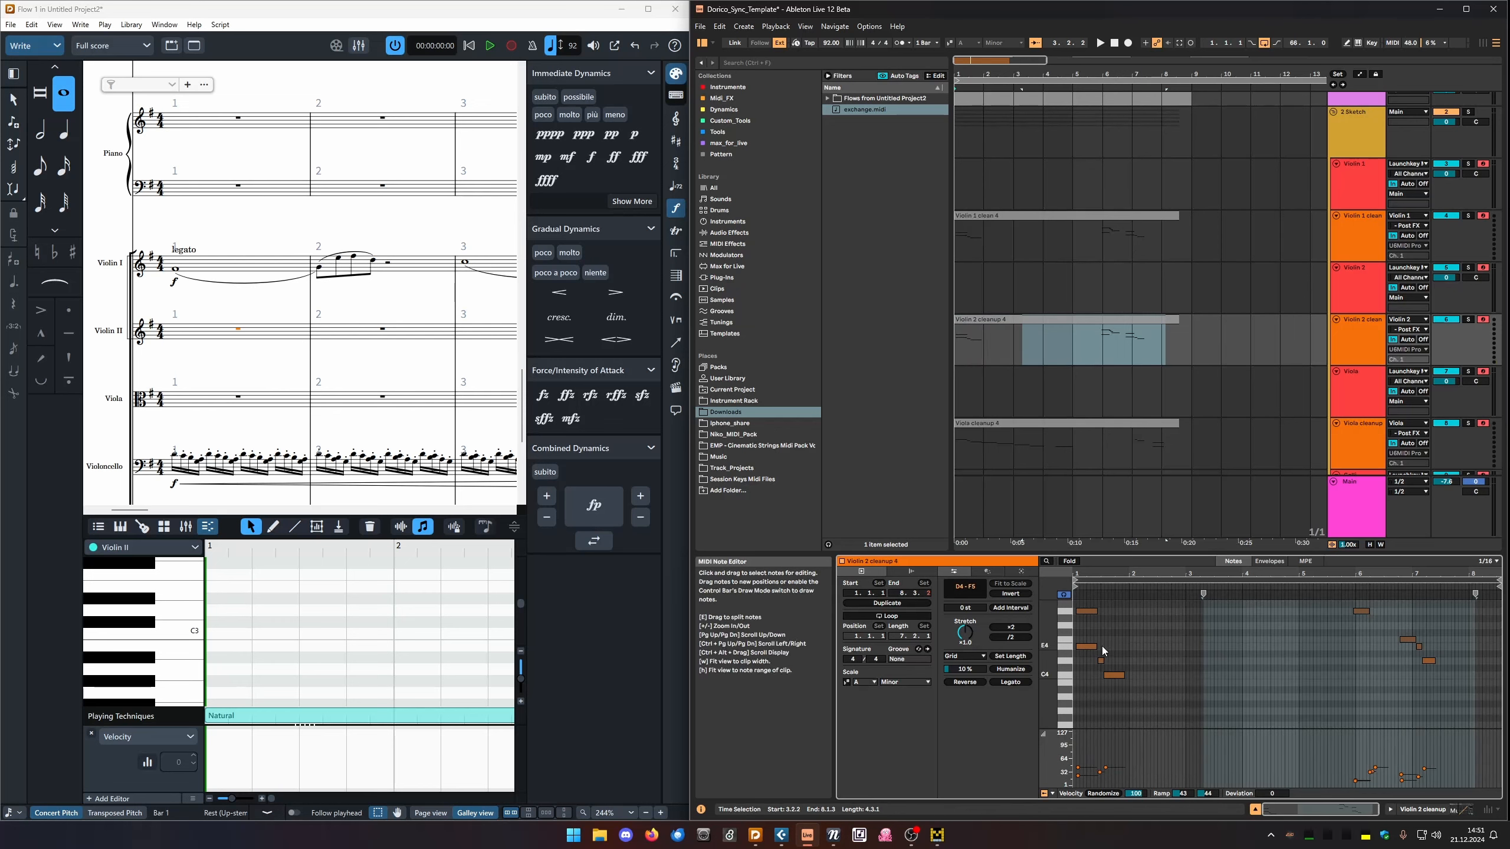
click(1111, 677)
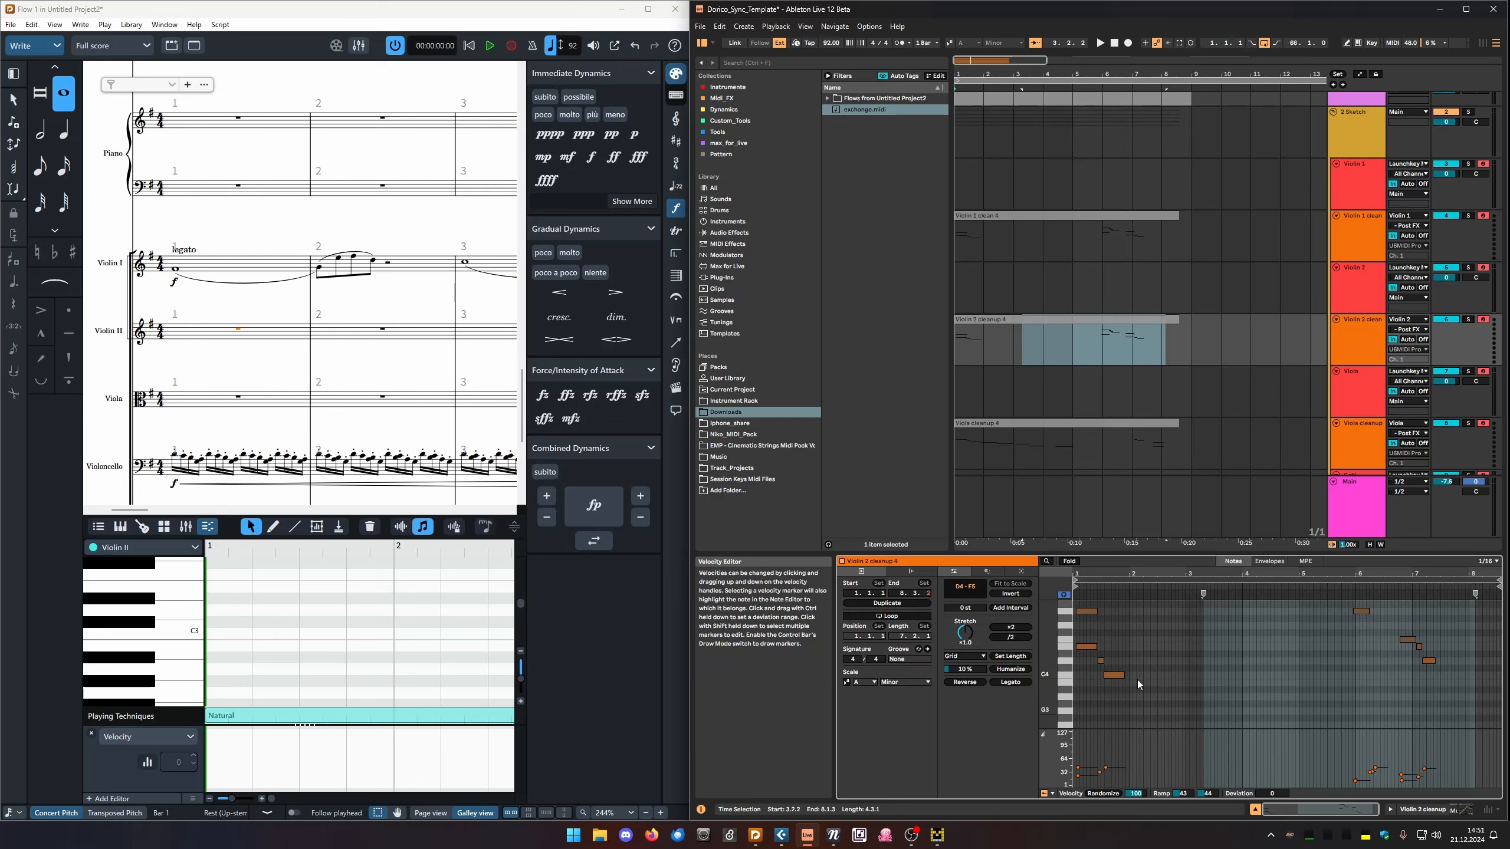
drag(1165, 665, 1171, 720)
Quantize the starts and ends of the clip's later note group, around bars 6 and 7, to a 1/4 grid at 100%.
key(ctrl+a)
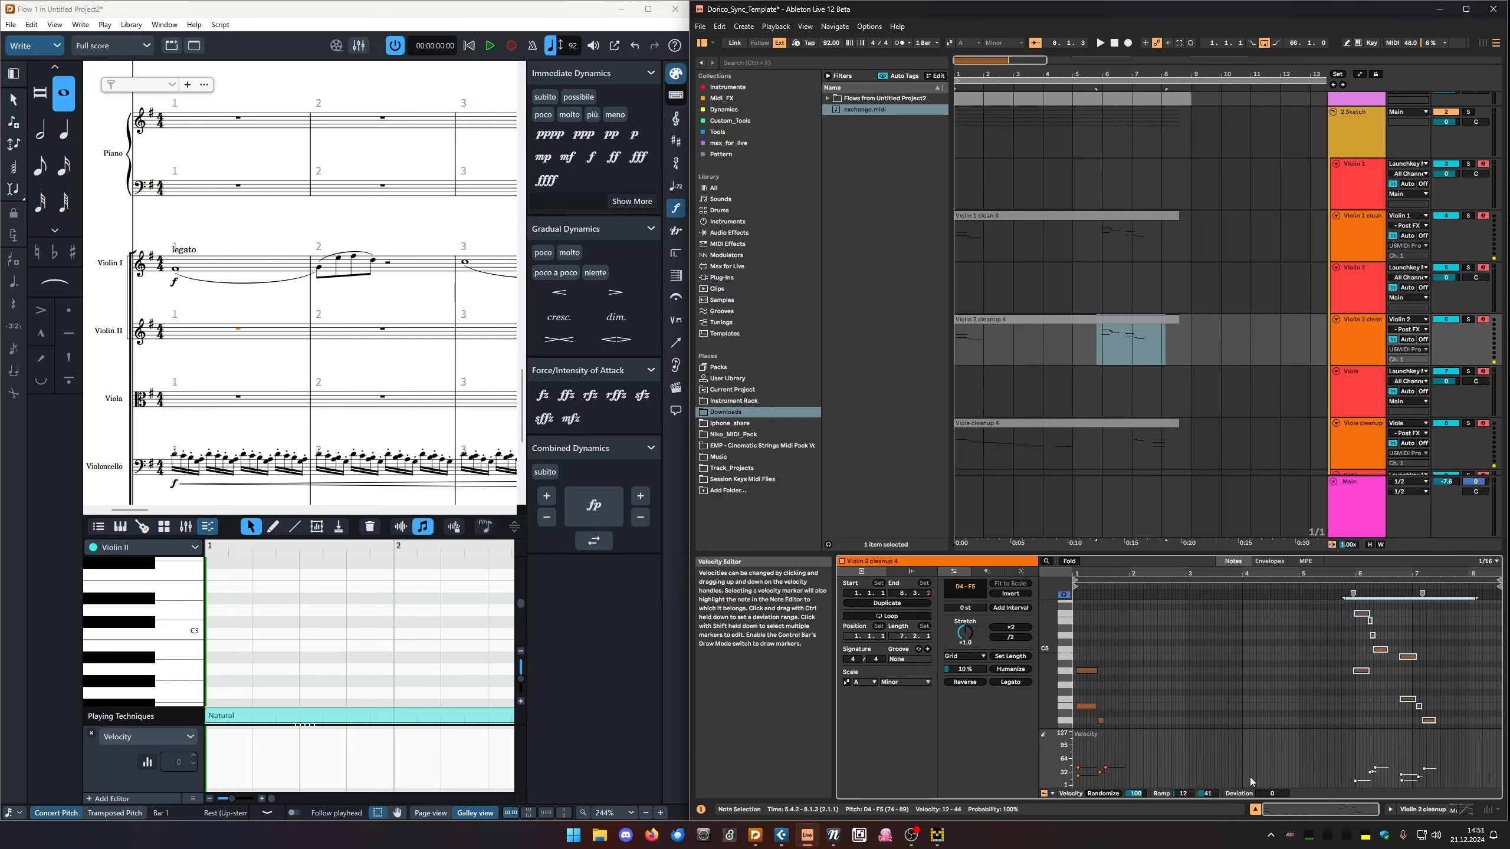
click(1001, 573)
click(990, 583)
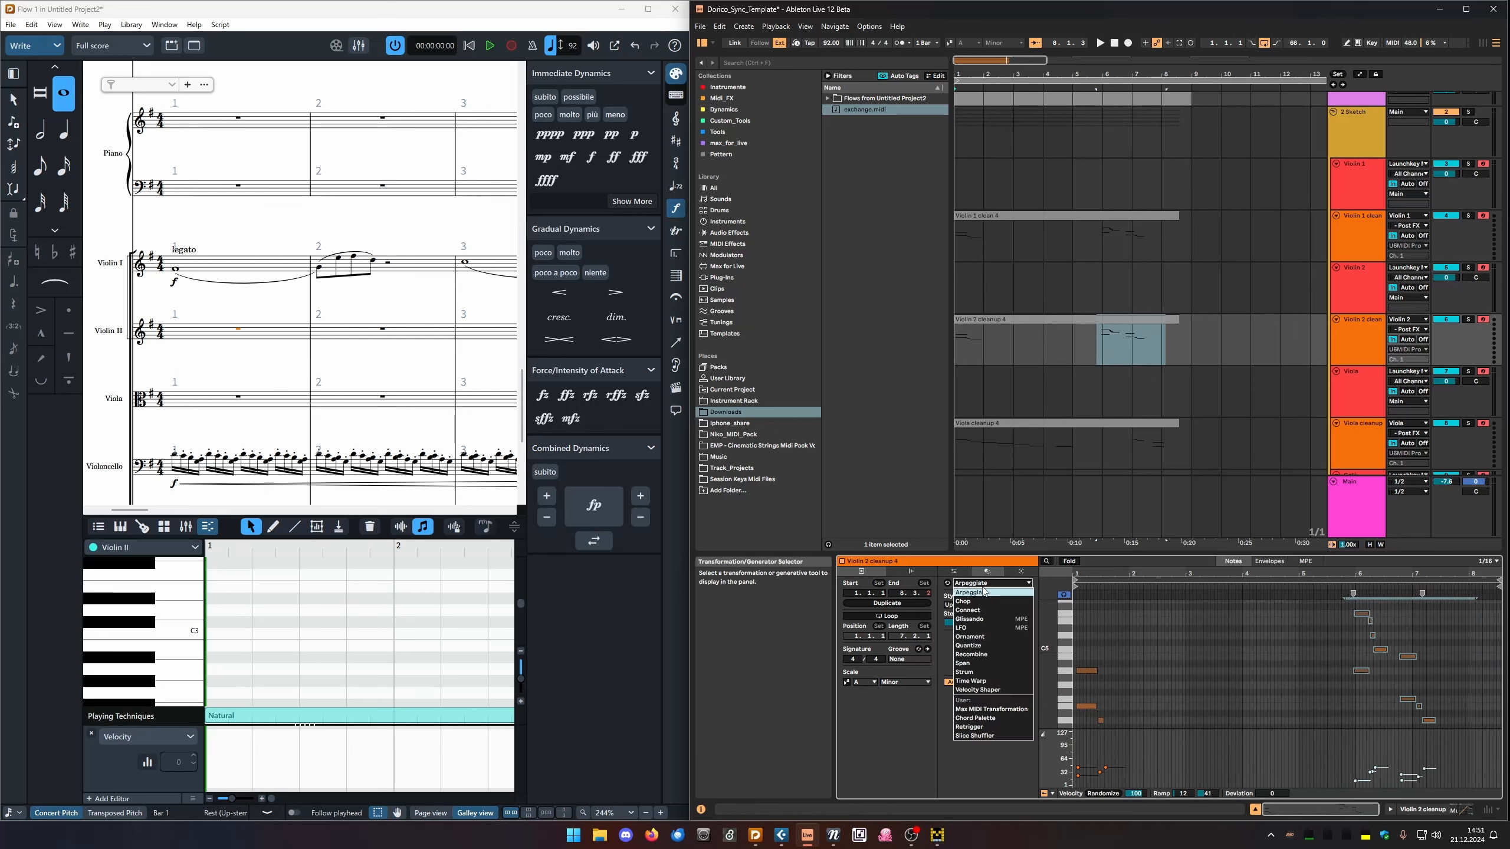
click(979, 651)
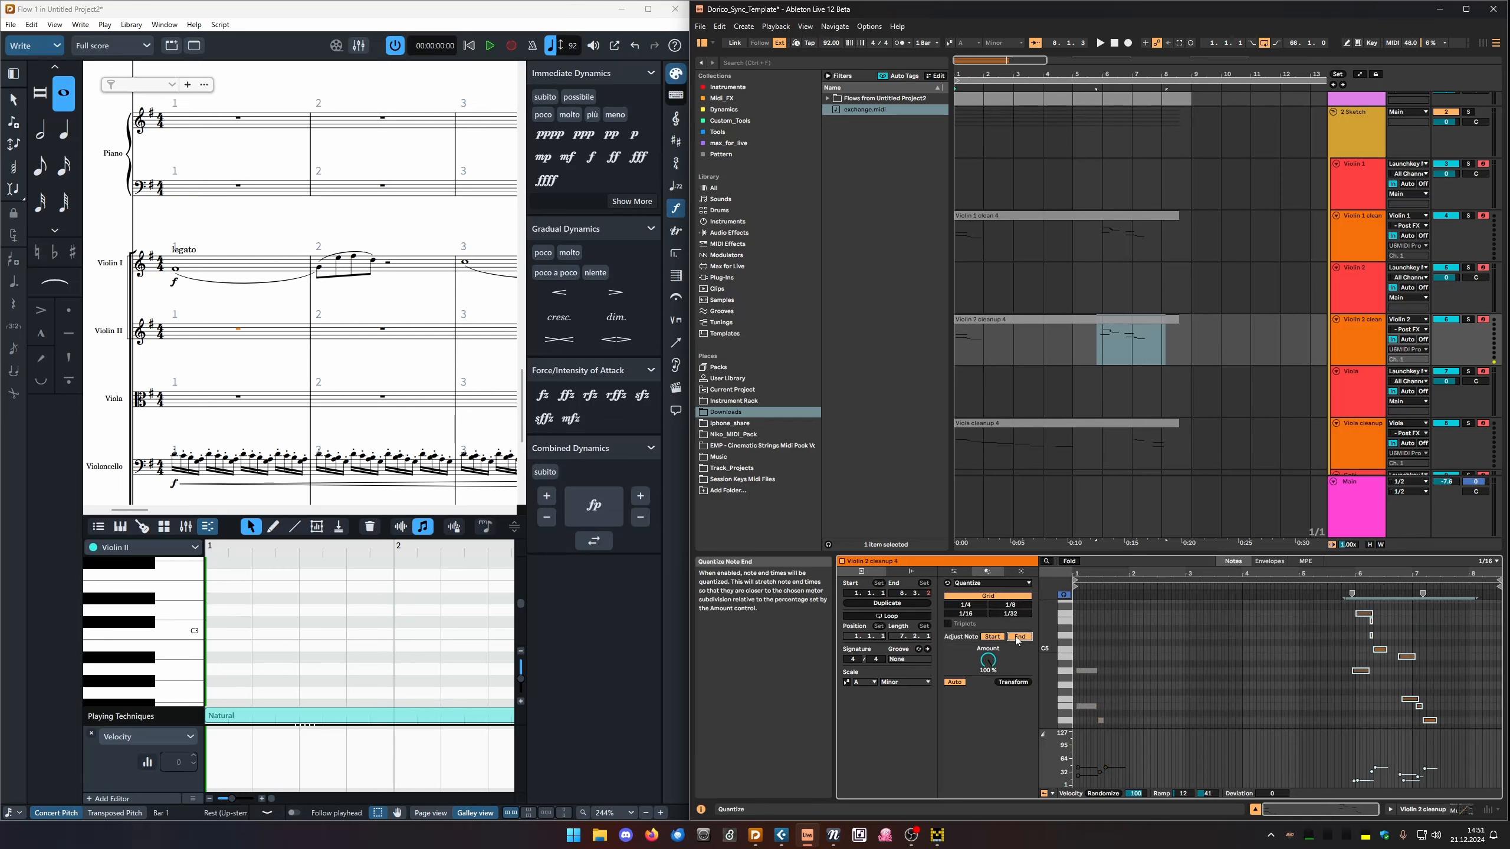
click(966, 604)
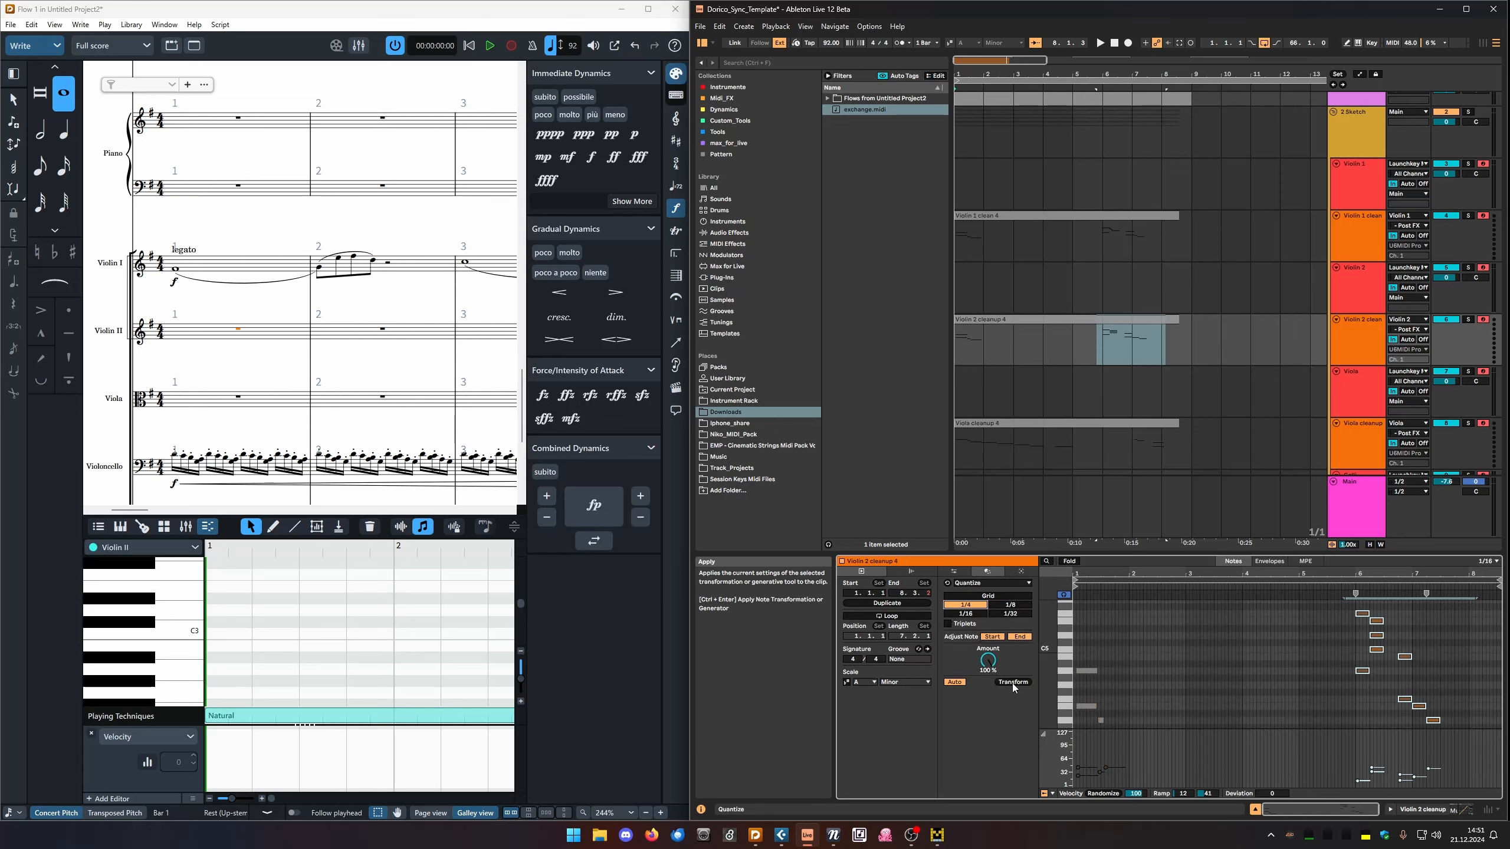
Select the opening notes of the Violin 2 cleanup clip, quantize them to the 1/4 grid and check the note layout.
click(1329, 631)
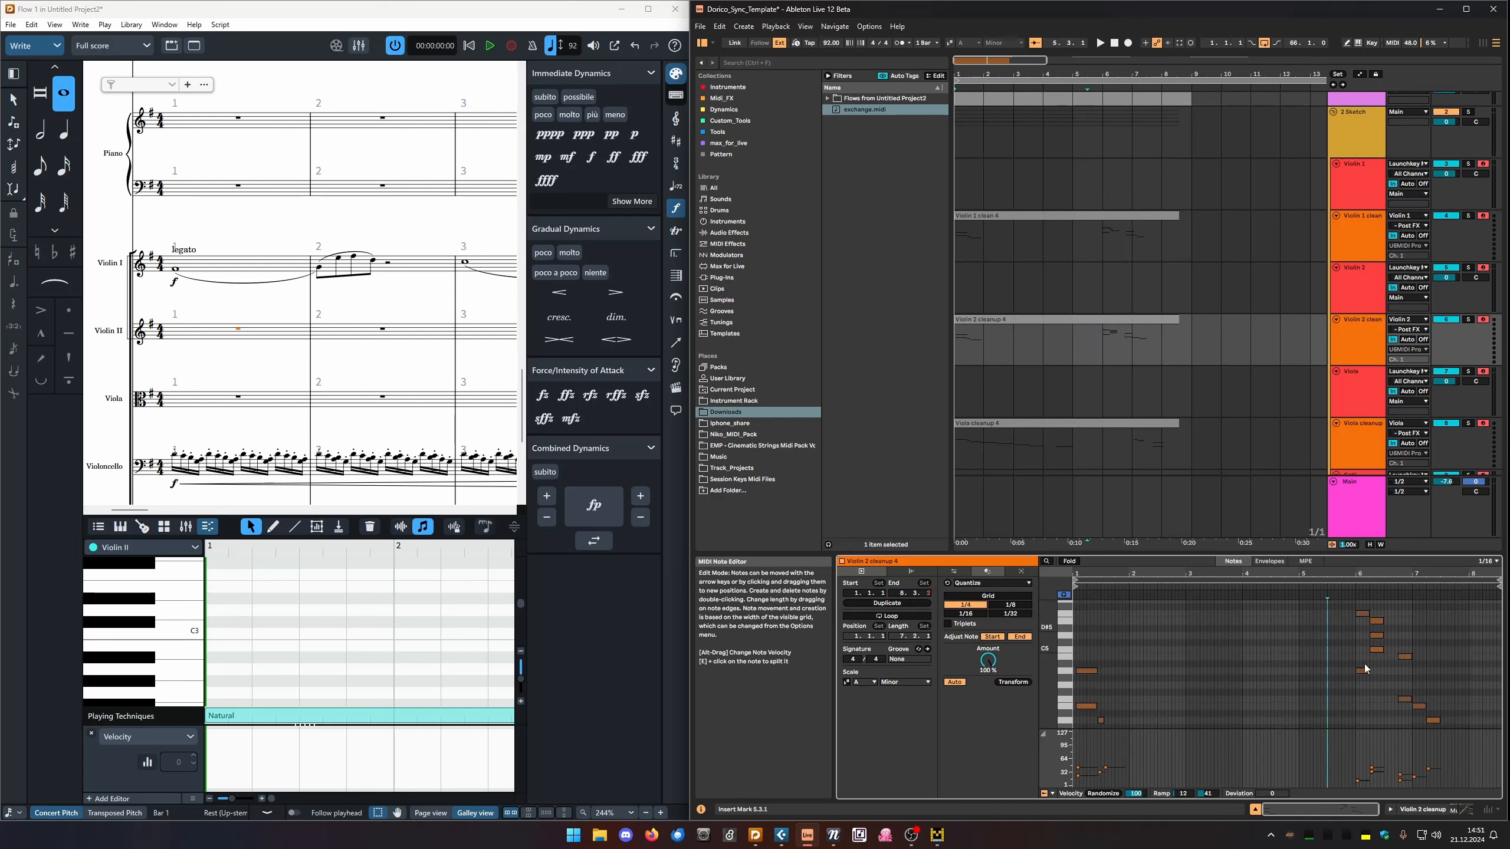
scroll(1244, 644, down, 3)
drag(1242, 643, 1243, 653)
drag(1145, 710, 1074, 622)
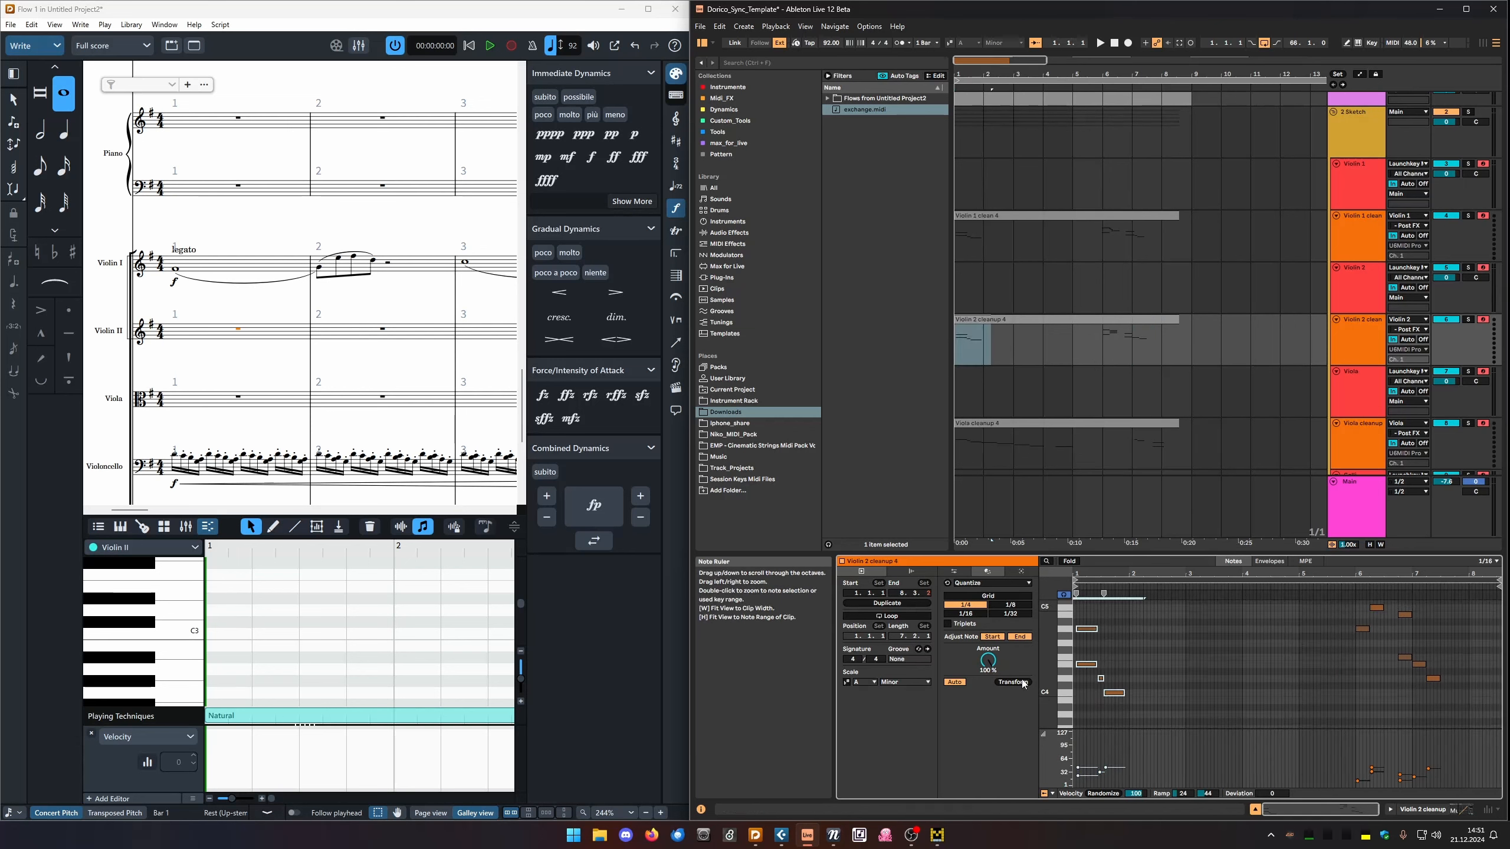
click(1013, 682)
click(1173, 697)
scroll(1174, 697, up, 5)
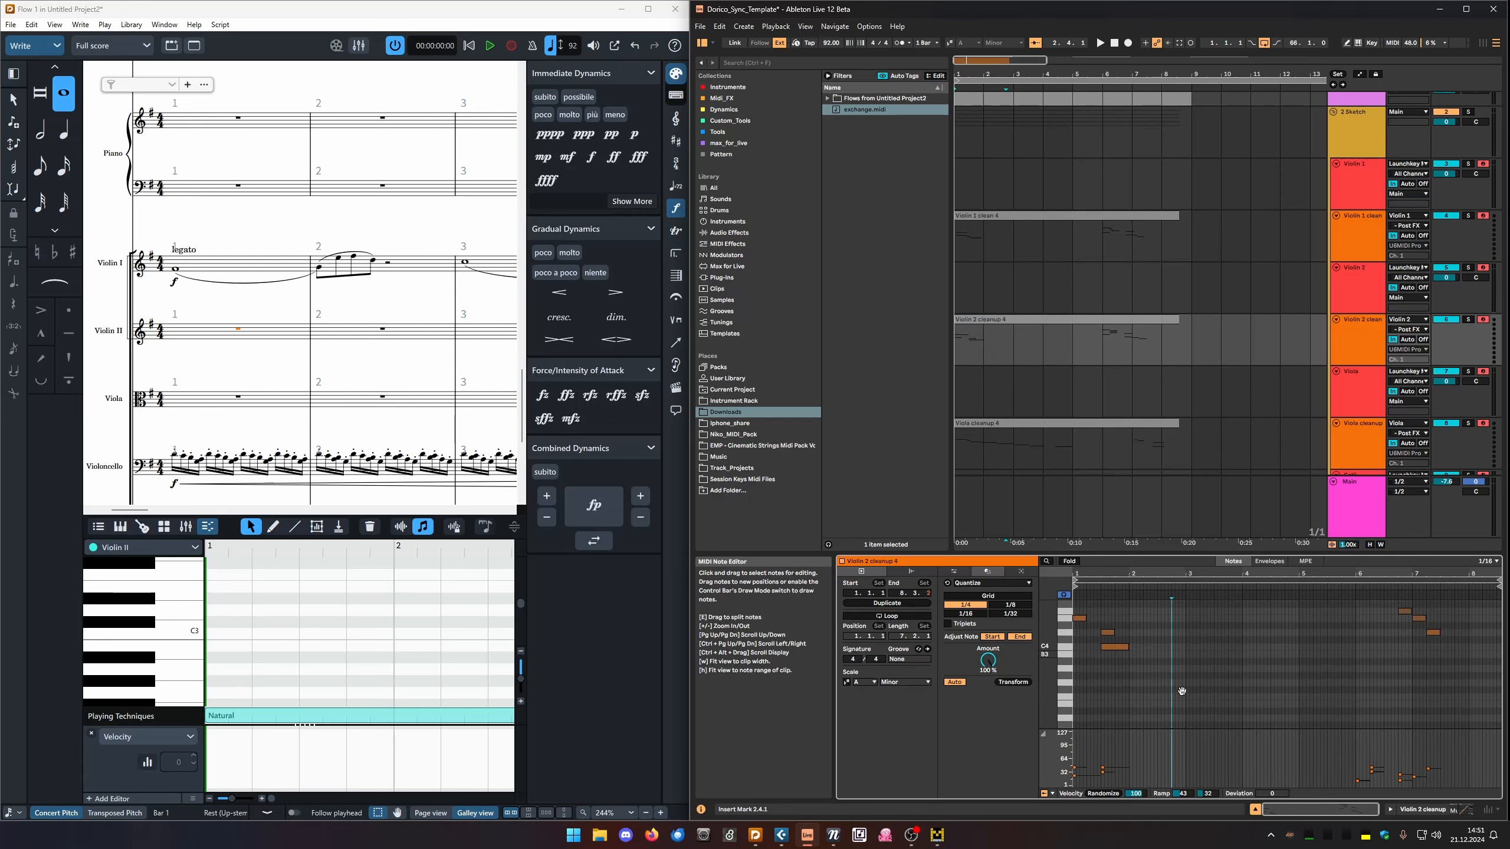
scroll(1199, 676, down, 6)
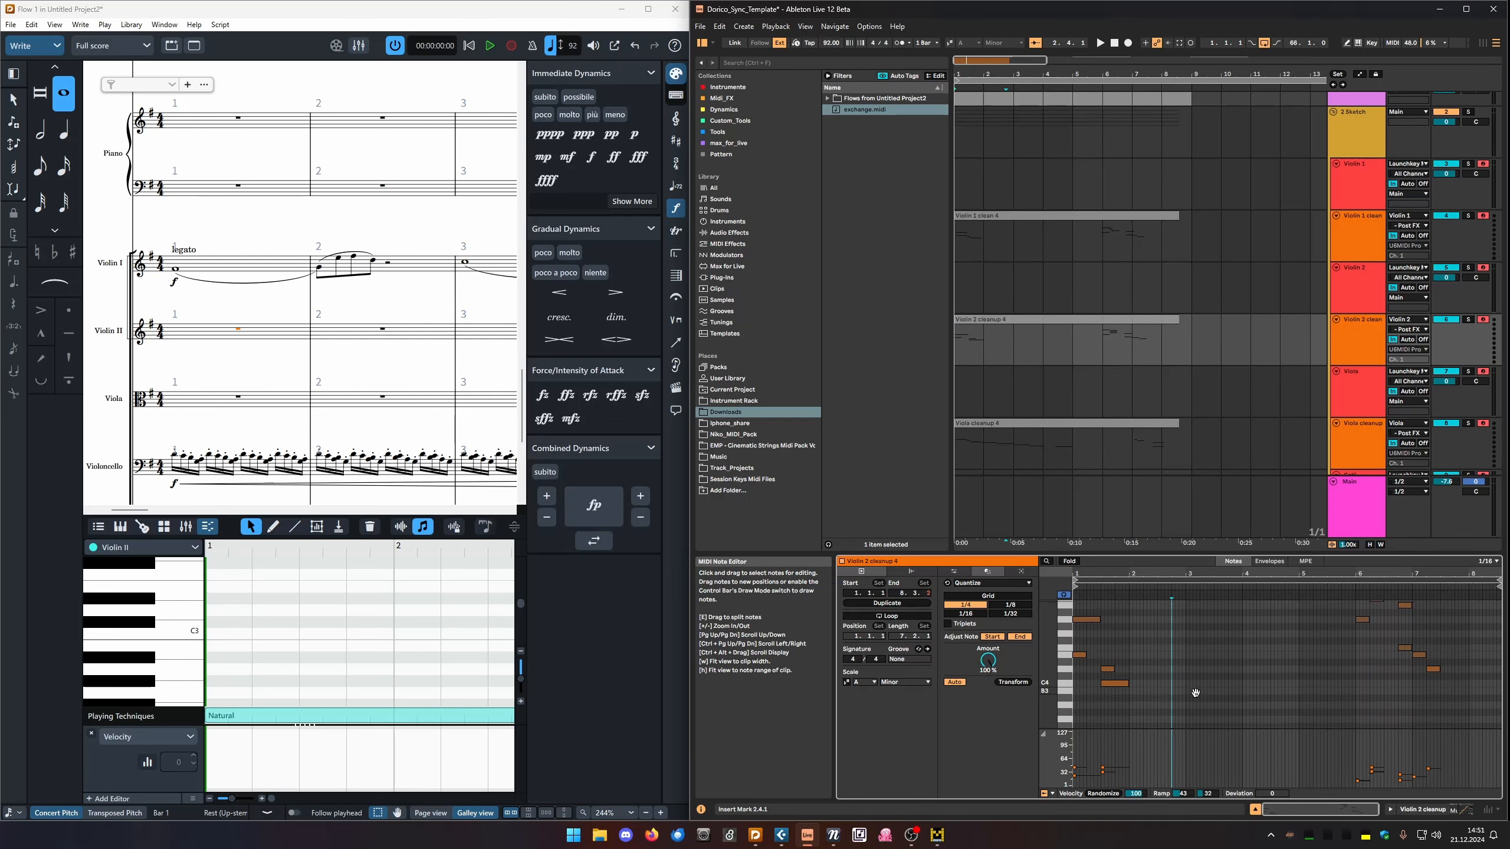
scroll(1199, 675, up, 3)
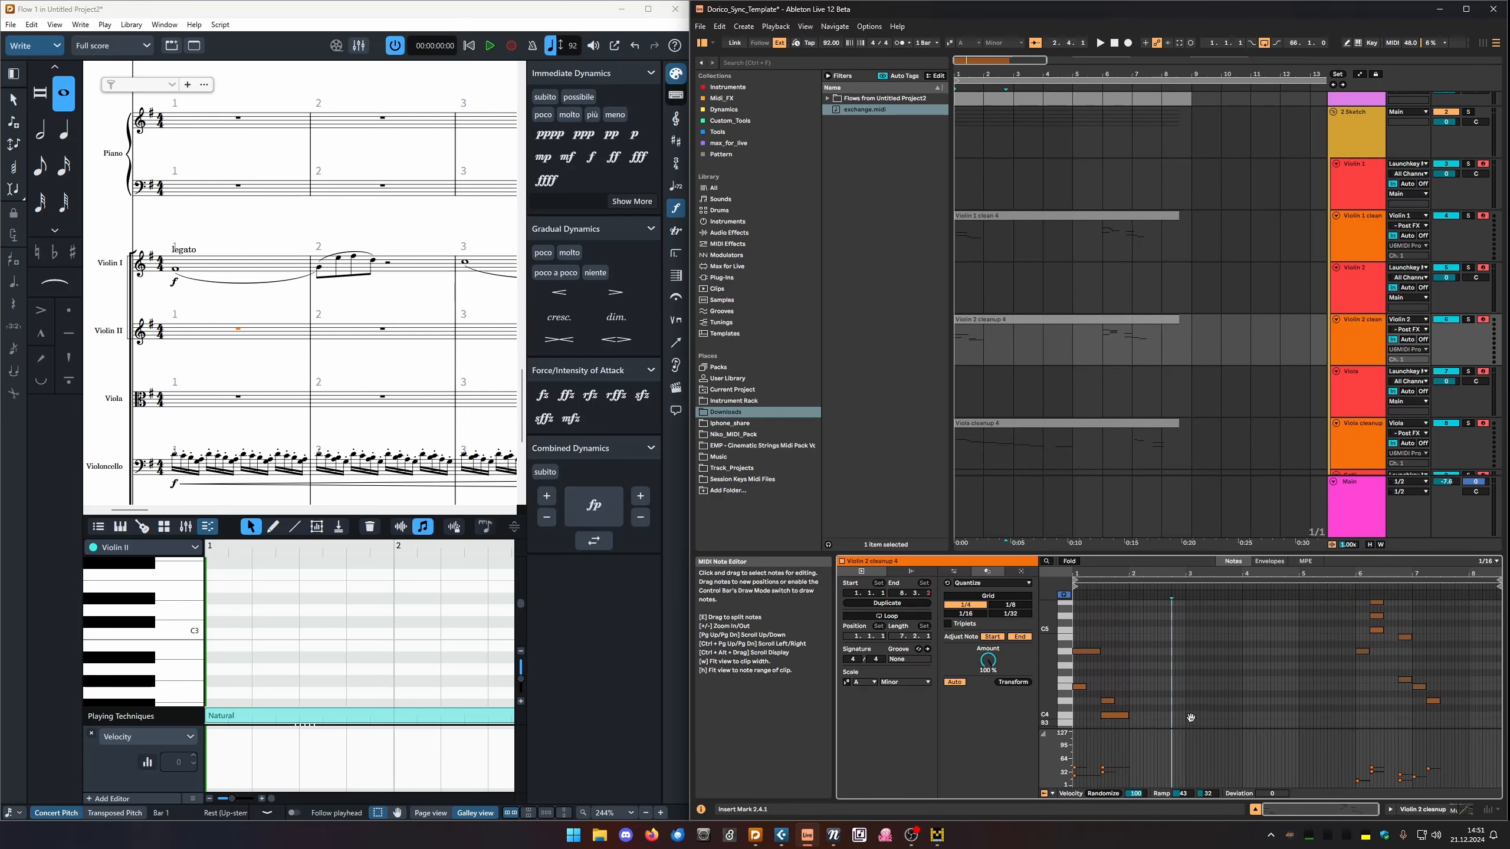
Export the Violin 2 cleanup clip as a MIDI file, overwriting exchange.midi in the Downloads folder.
right_click(1098, 320)
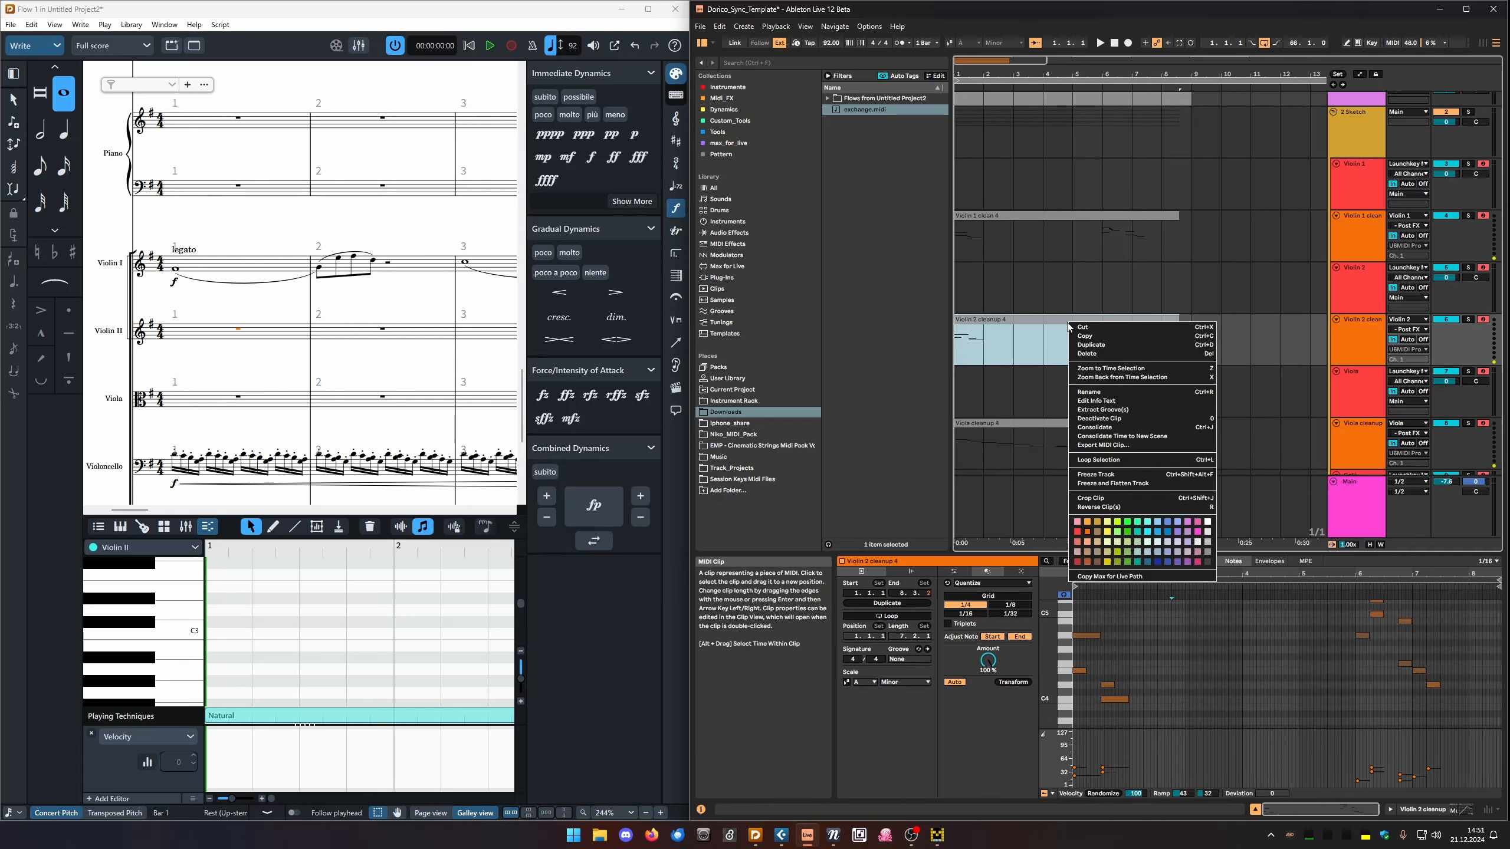
click(1109, 447)
double_click(1021, 144)
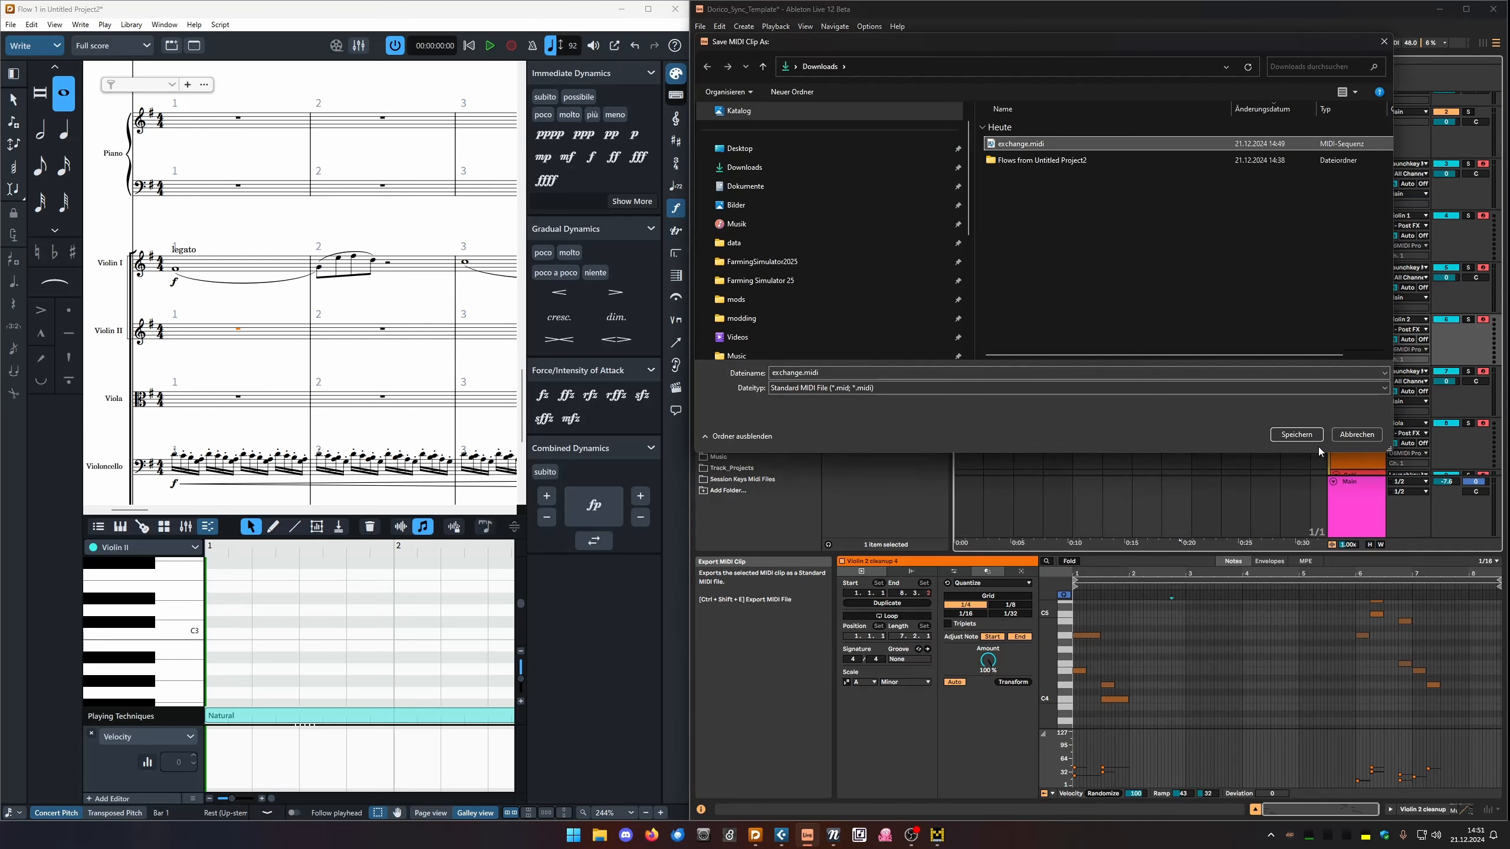
click(783, 416)
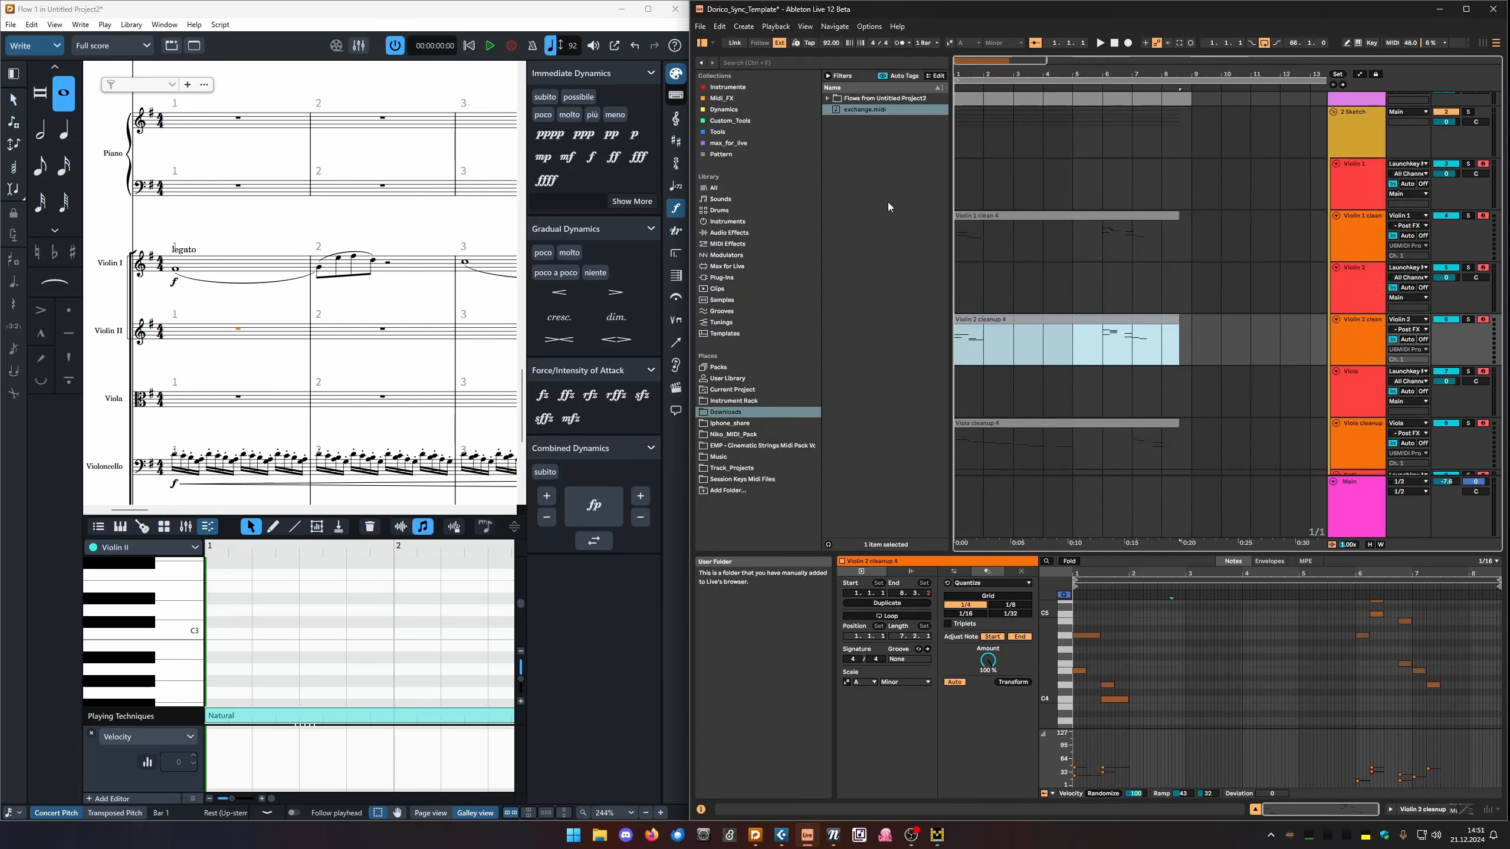
Import exchange.midi into Dorico's Violin II part at bar 1 and check the imported notes through bar 8.
drag(865, 109, 211, 666)
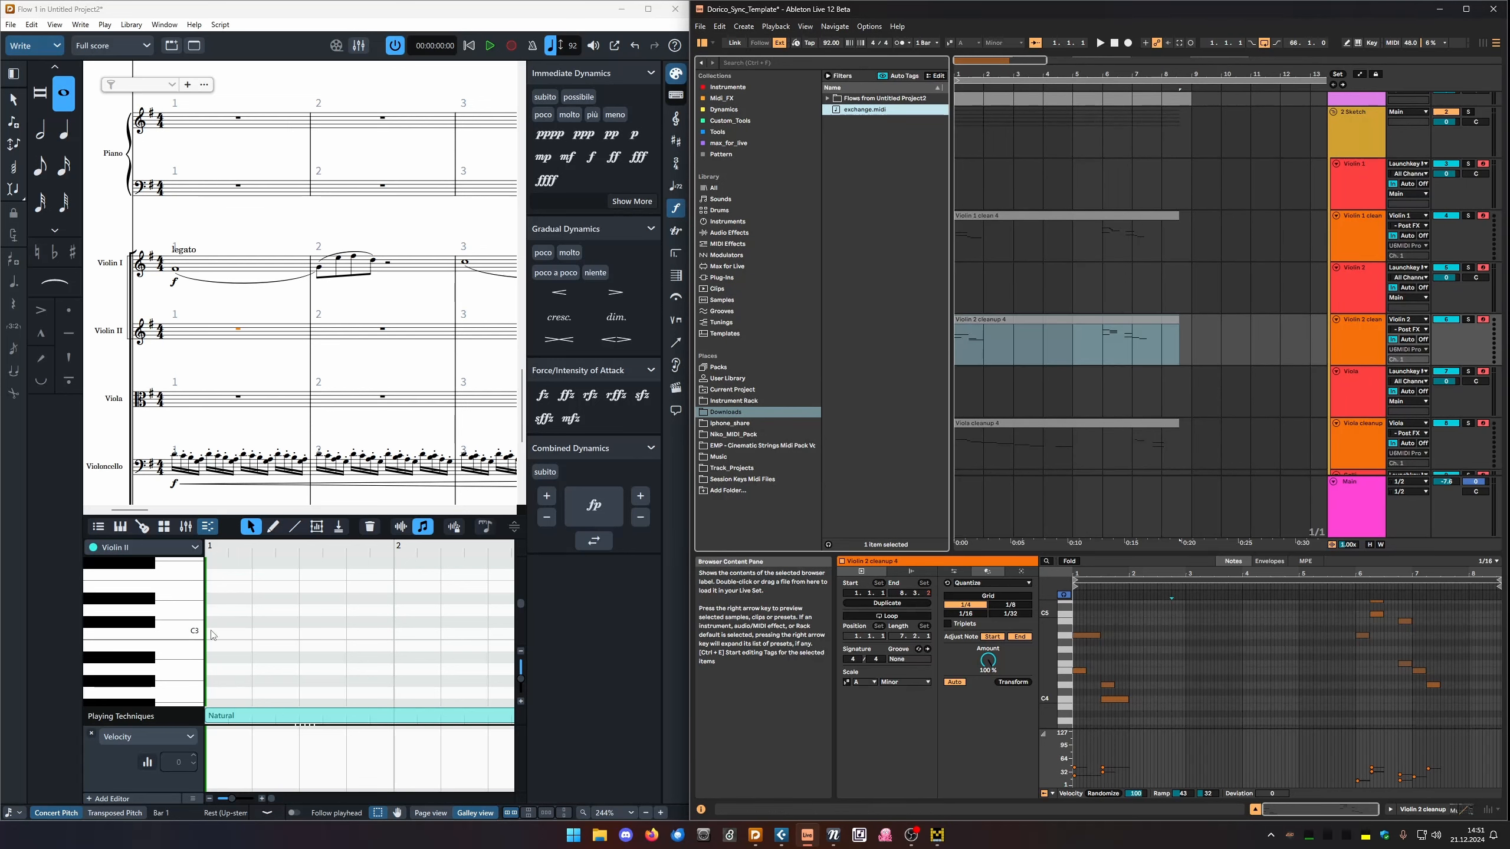
scroll(367, 373, right, 10)
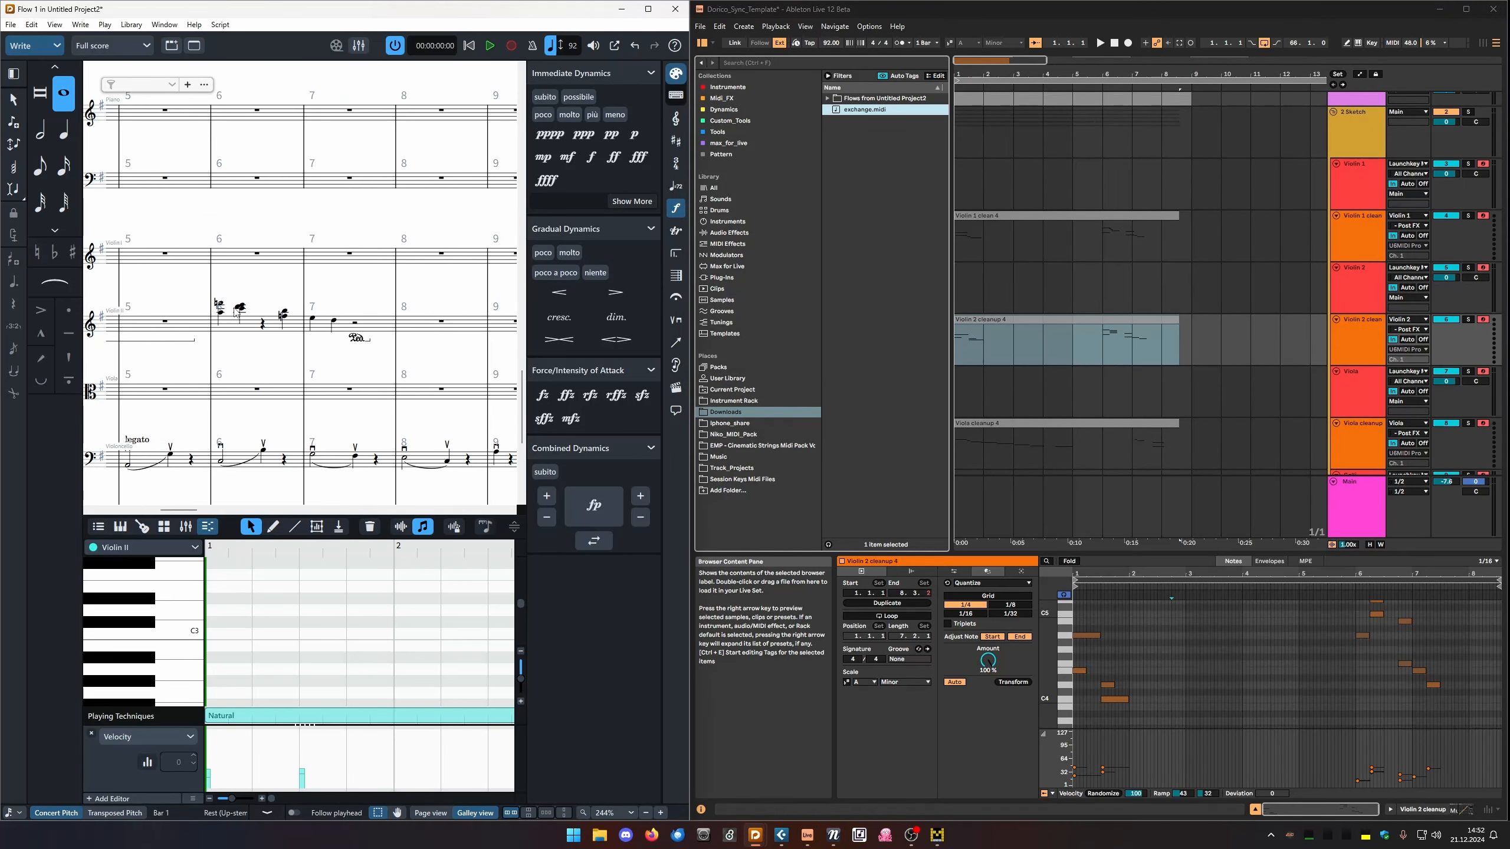
click(238, 309)
key(Escape)
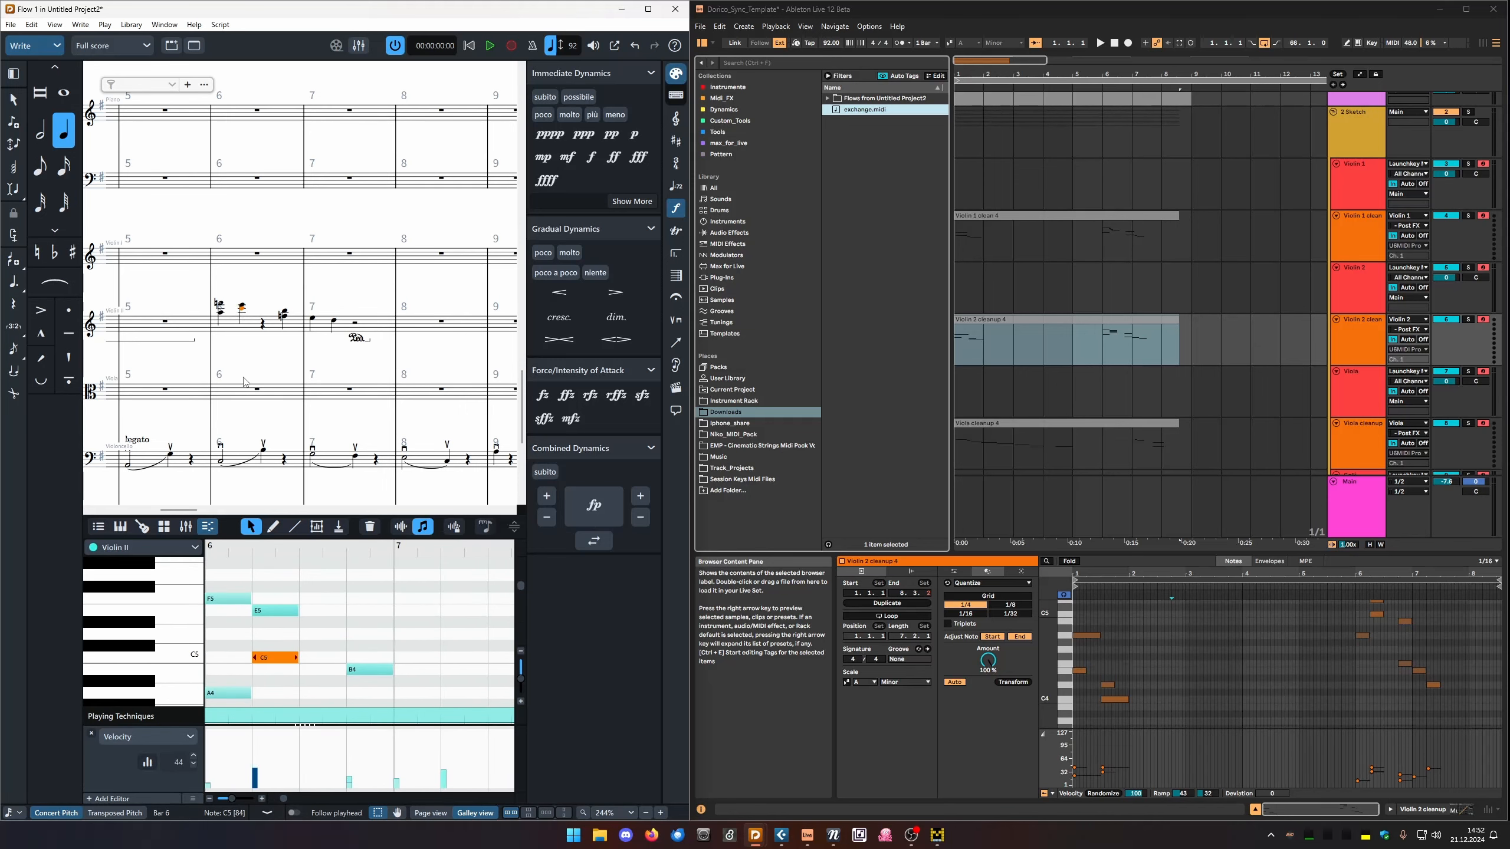
scroll(238, 369, left, 10)
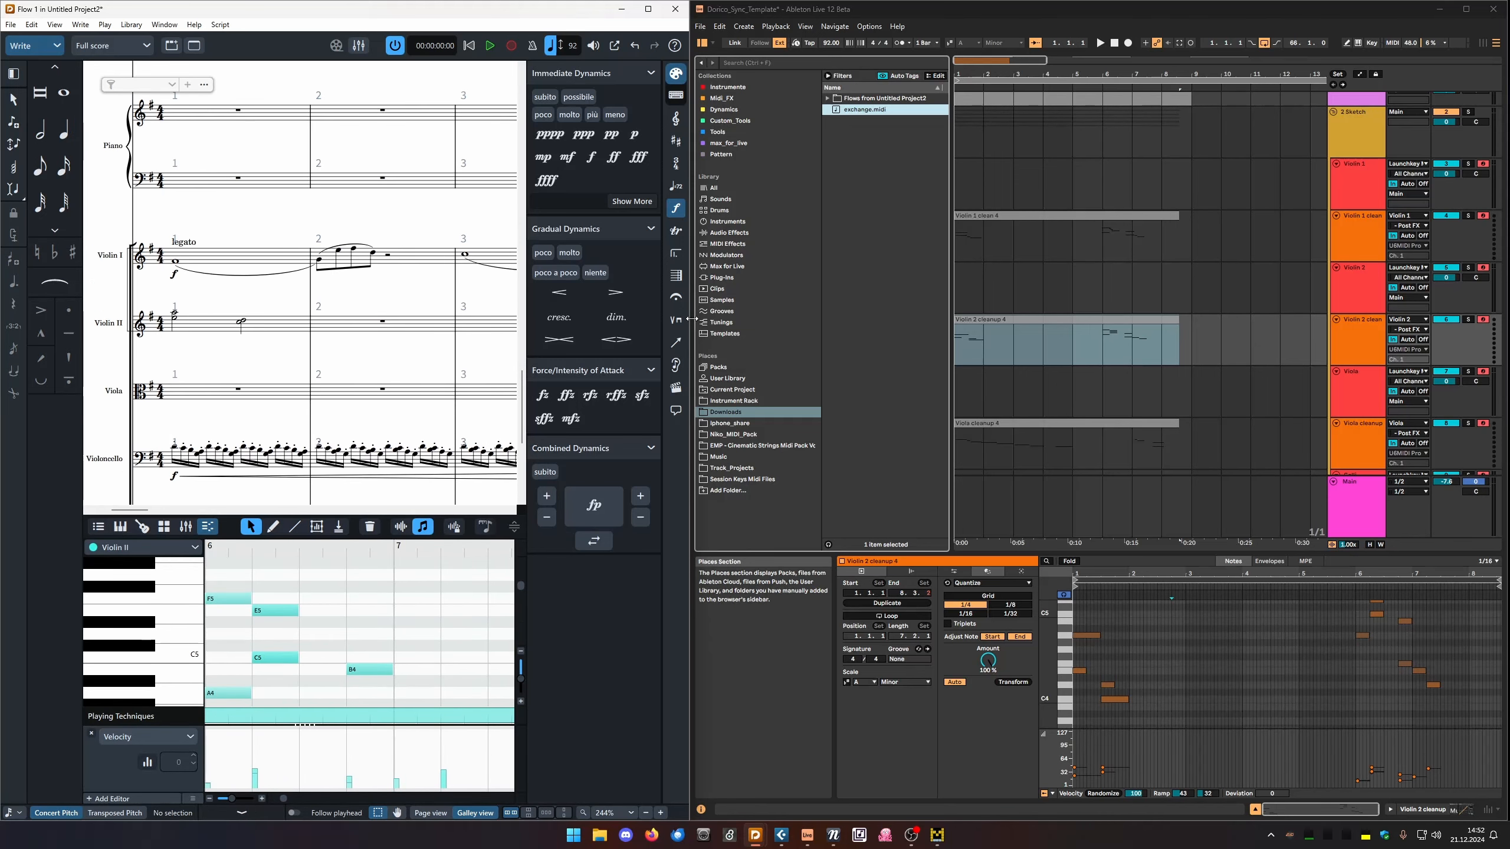
Widen the Dorico window against Ableton Live and select the Dorico output track in Live's arrangement.
drag(691, 325, 830, 326)
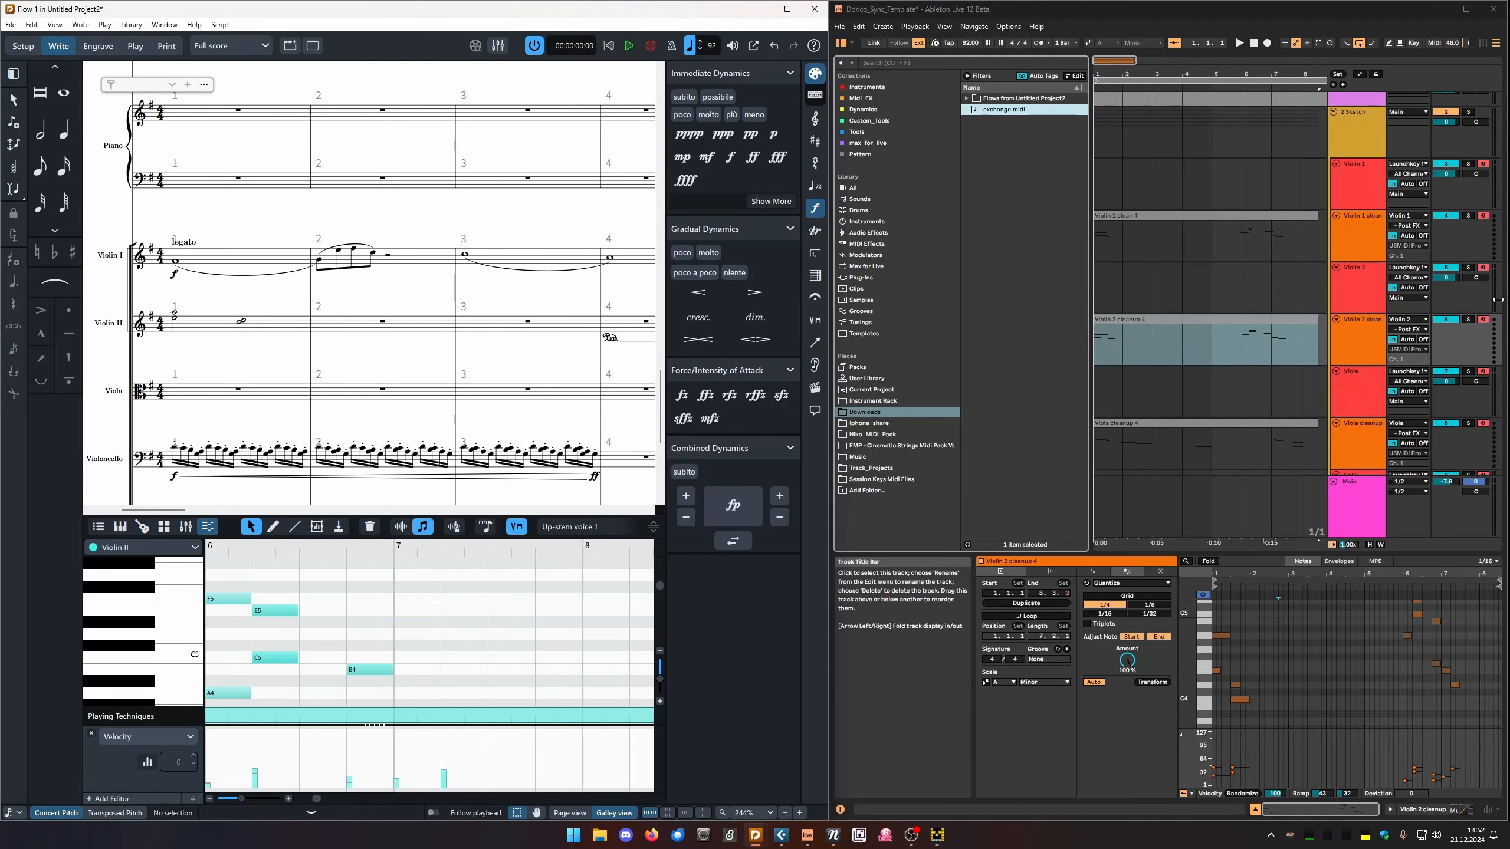
scroll(1307, 338, down, 8)
click(1346, 420)
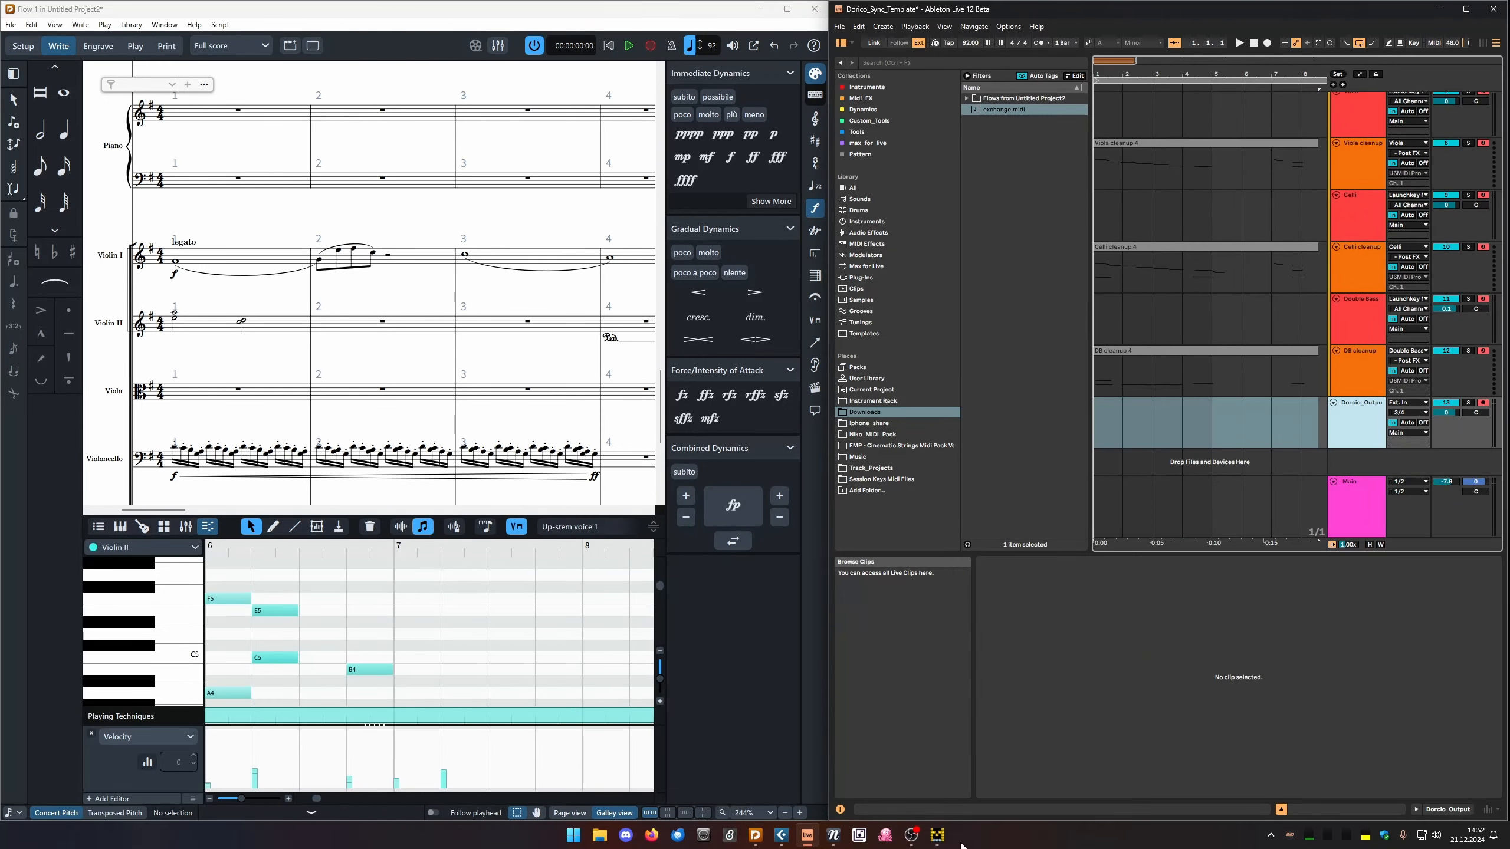
Switch to the NotePerformer Playback Engines window and position it so its instrument list and Live's Dorico output track are both in view.
click(833, 835)
drag(901, 225, 485, 338)
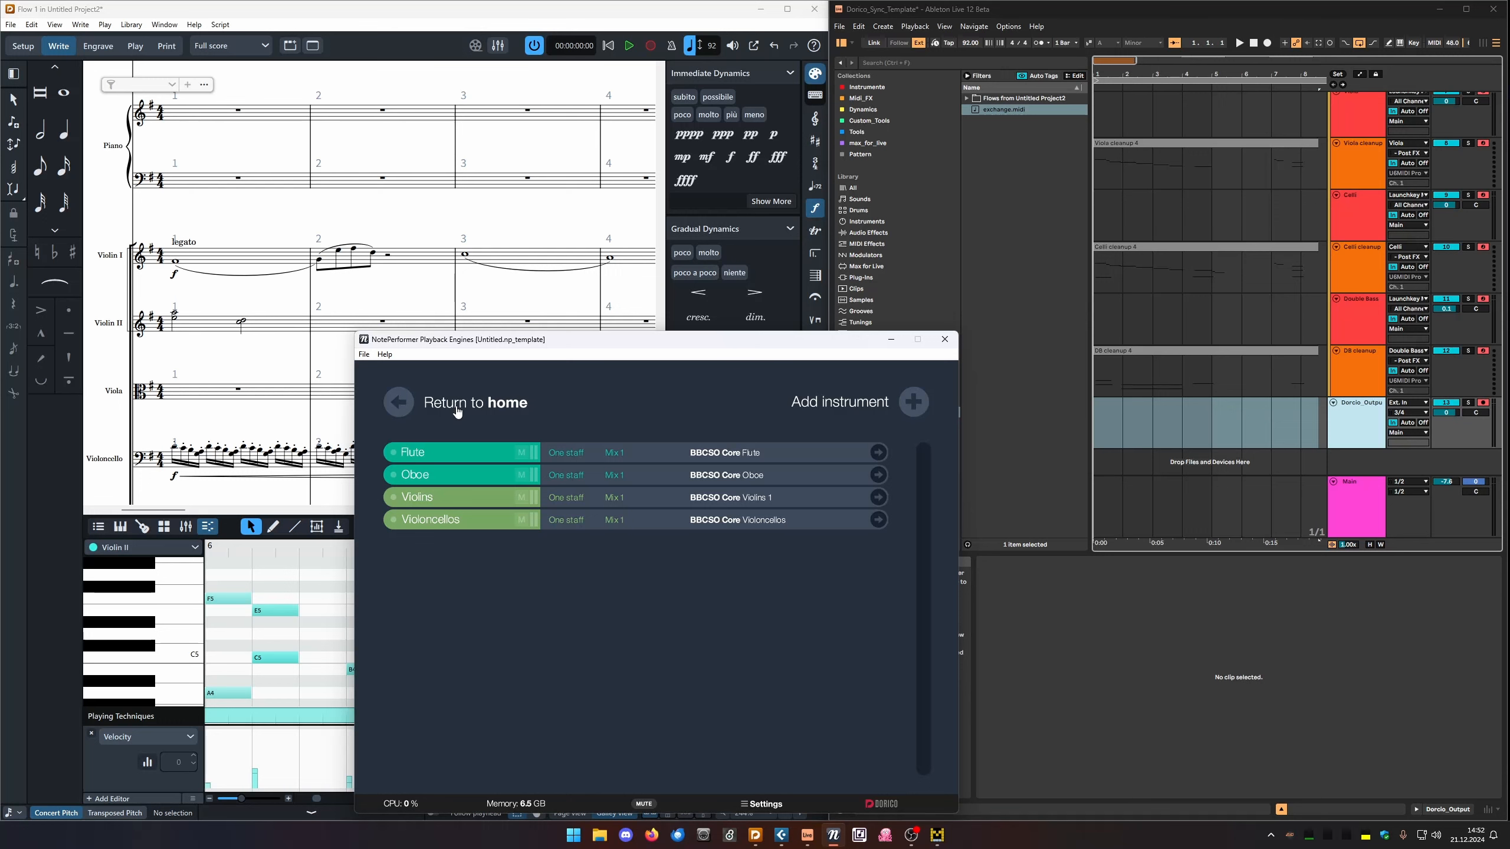
drag(537, 344, 536, 328)
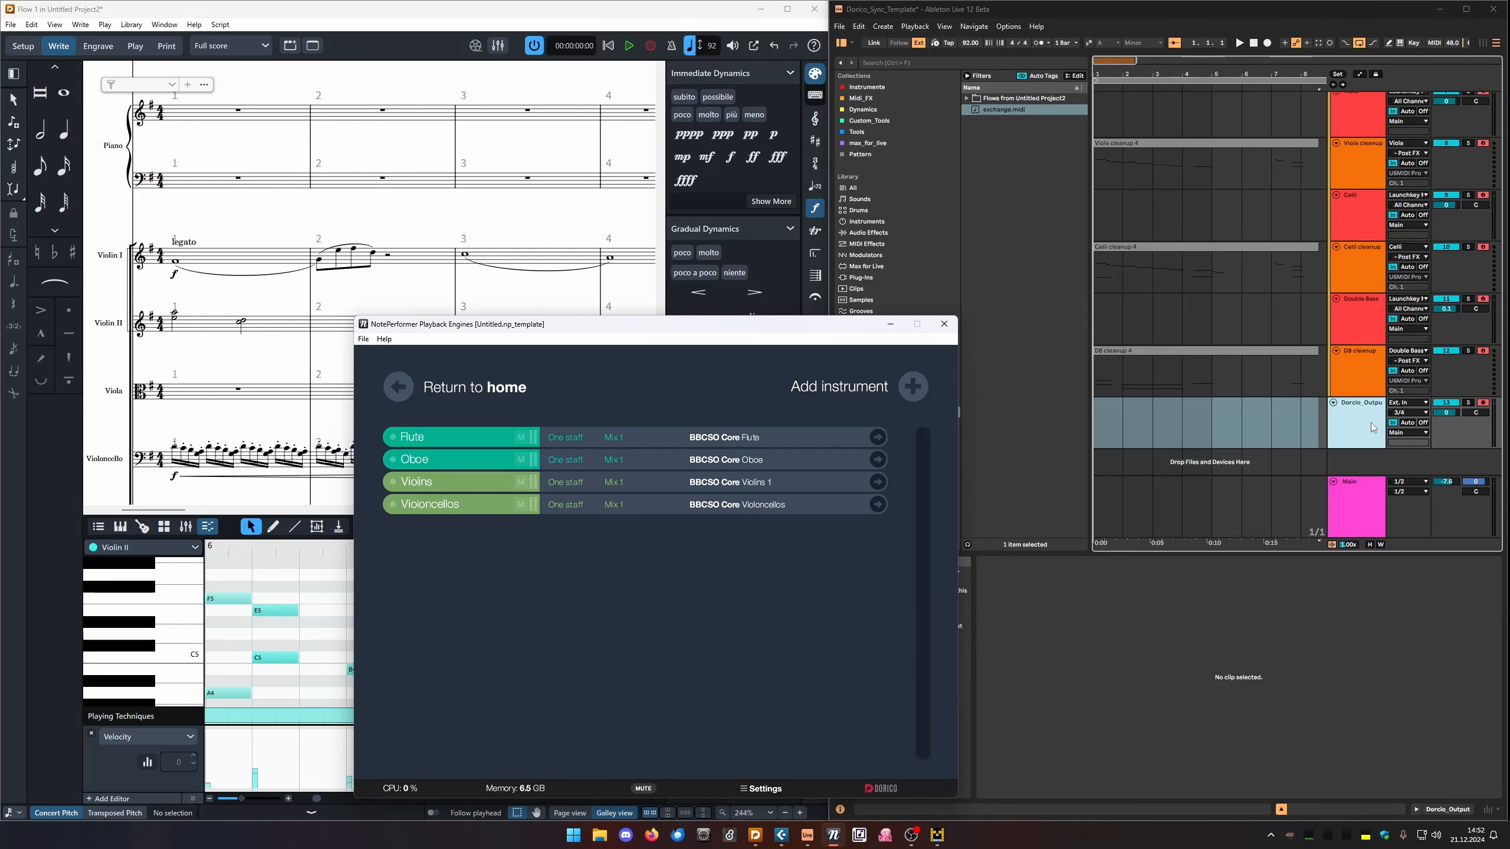
drag(779, 331, 772, 252)
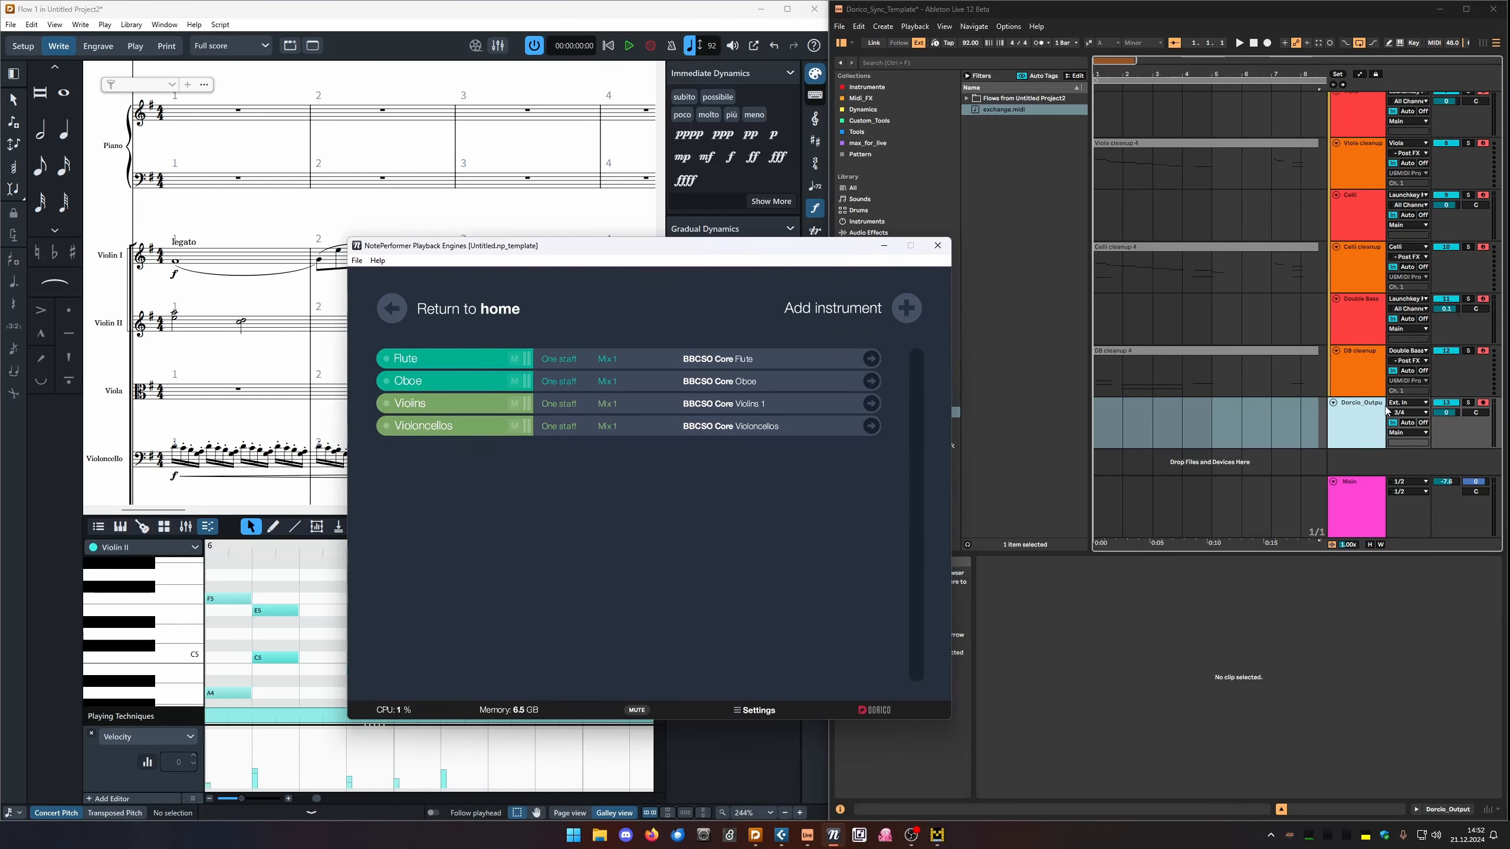
Insert a new audio track below the Dorico output track in Live and set its external input to 3/4.
click(1368, 424)
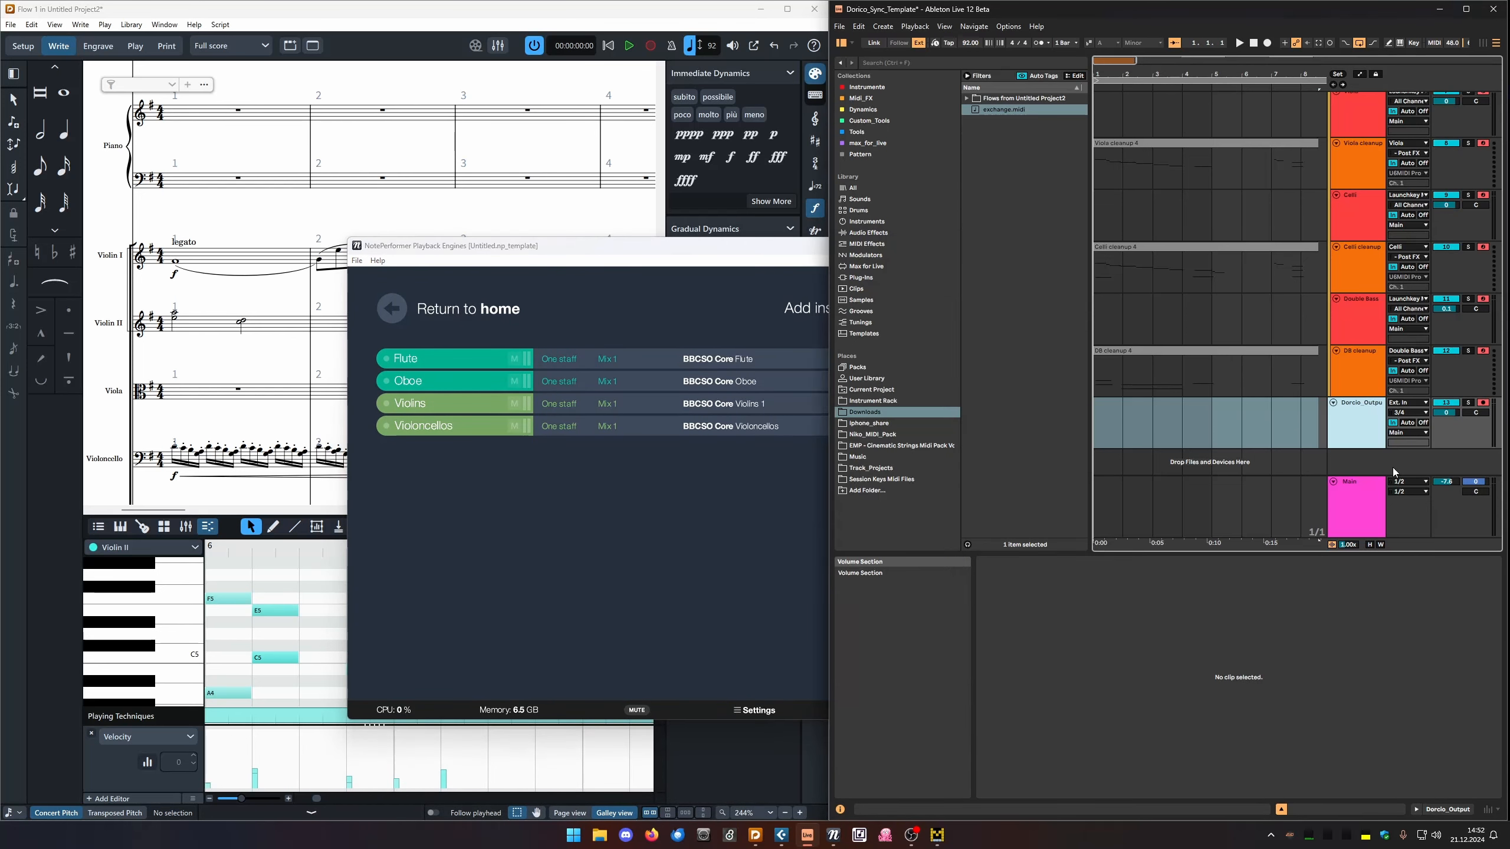
key(ctrl+t)
scroll(1361, 446, down, 1)
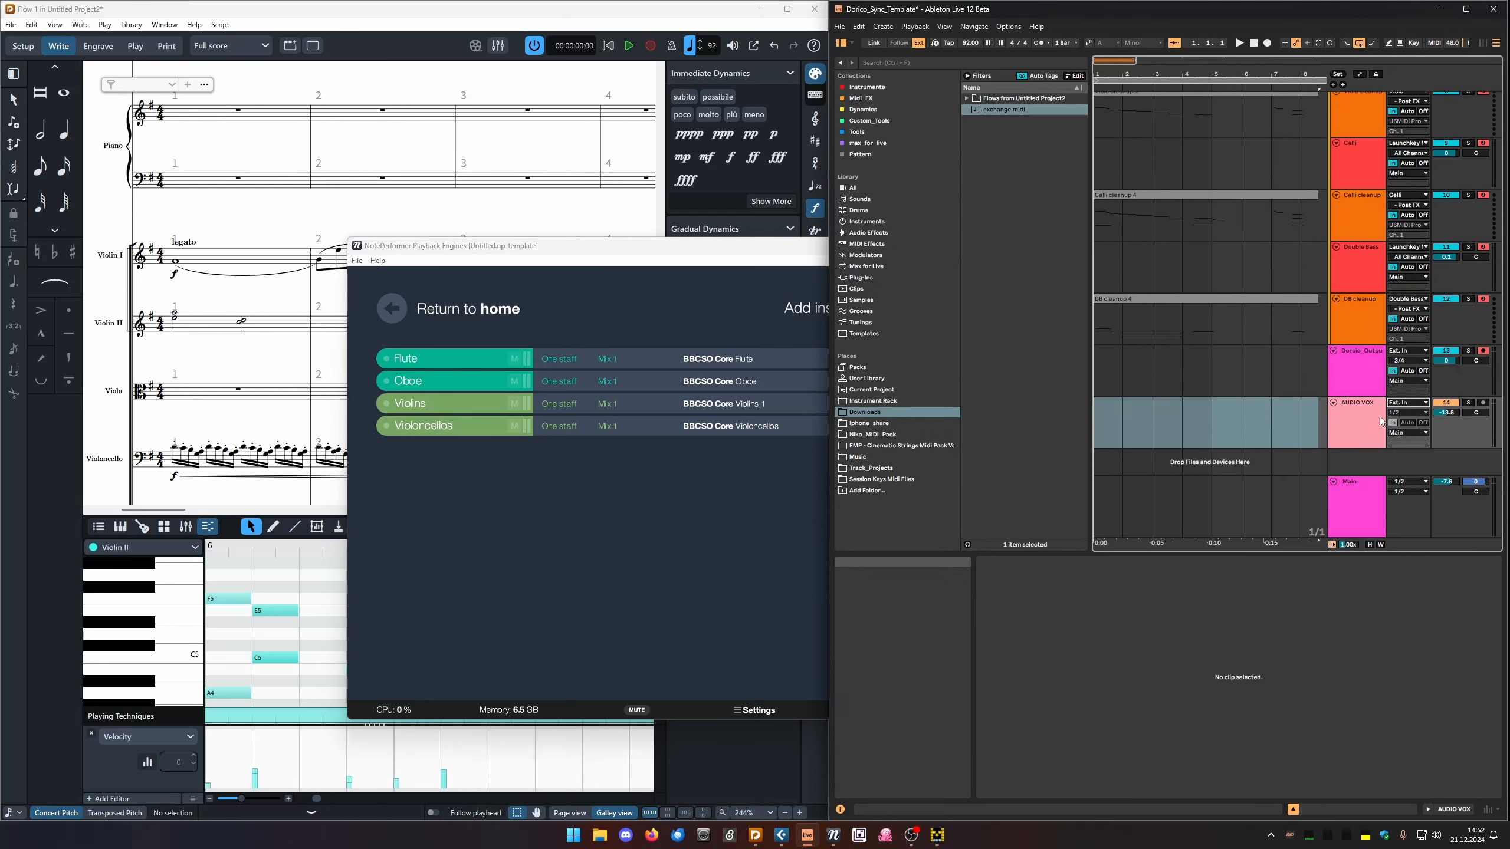
click(1403, 413)
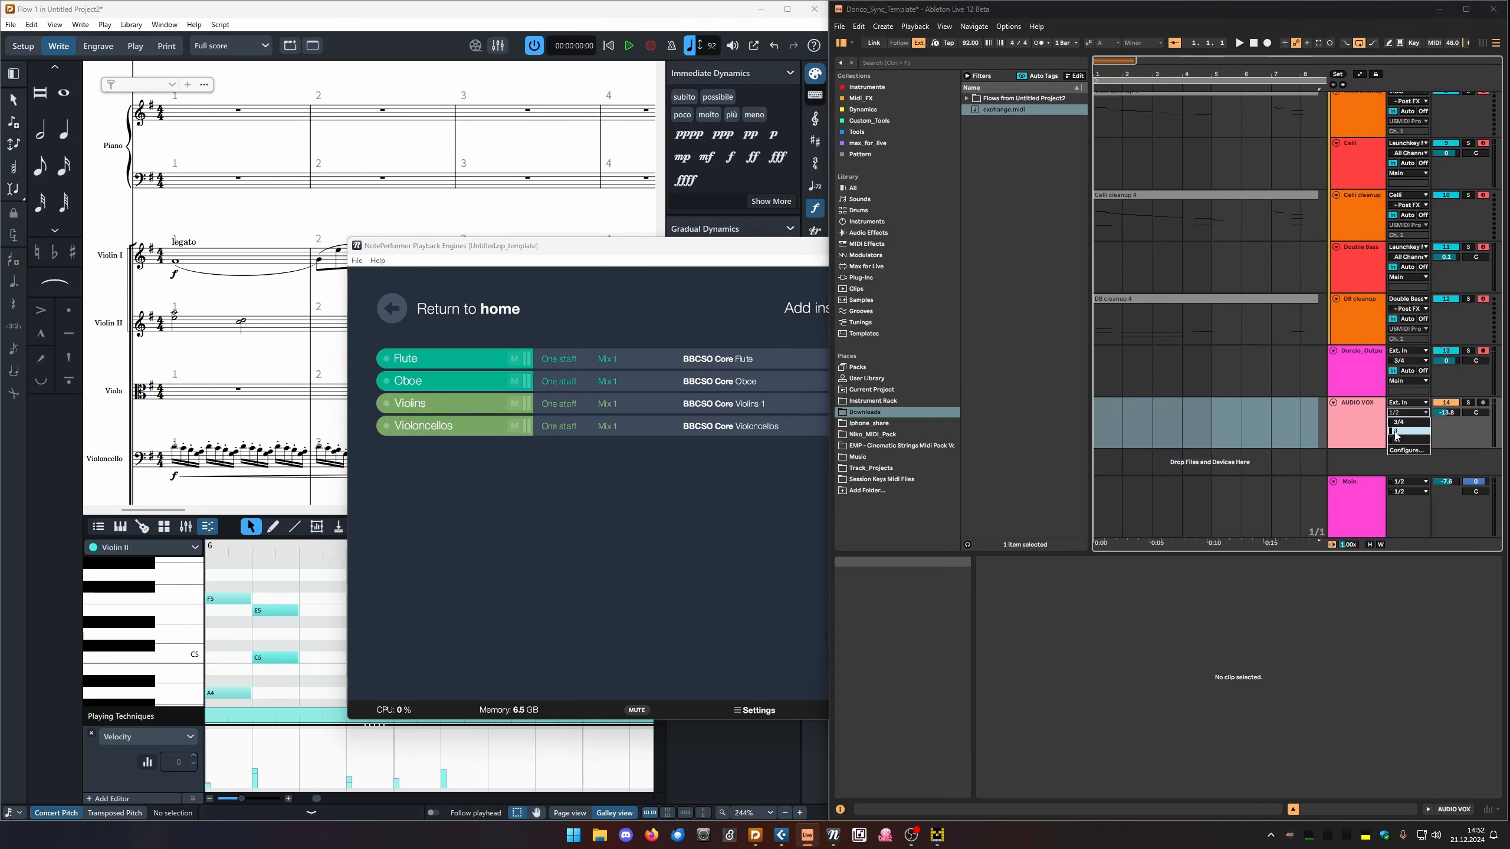
click(1401, 422)
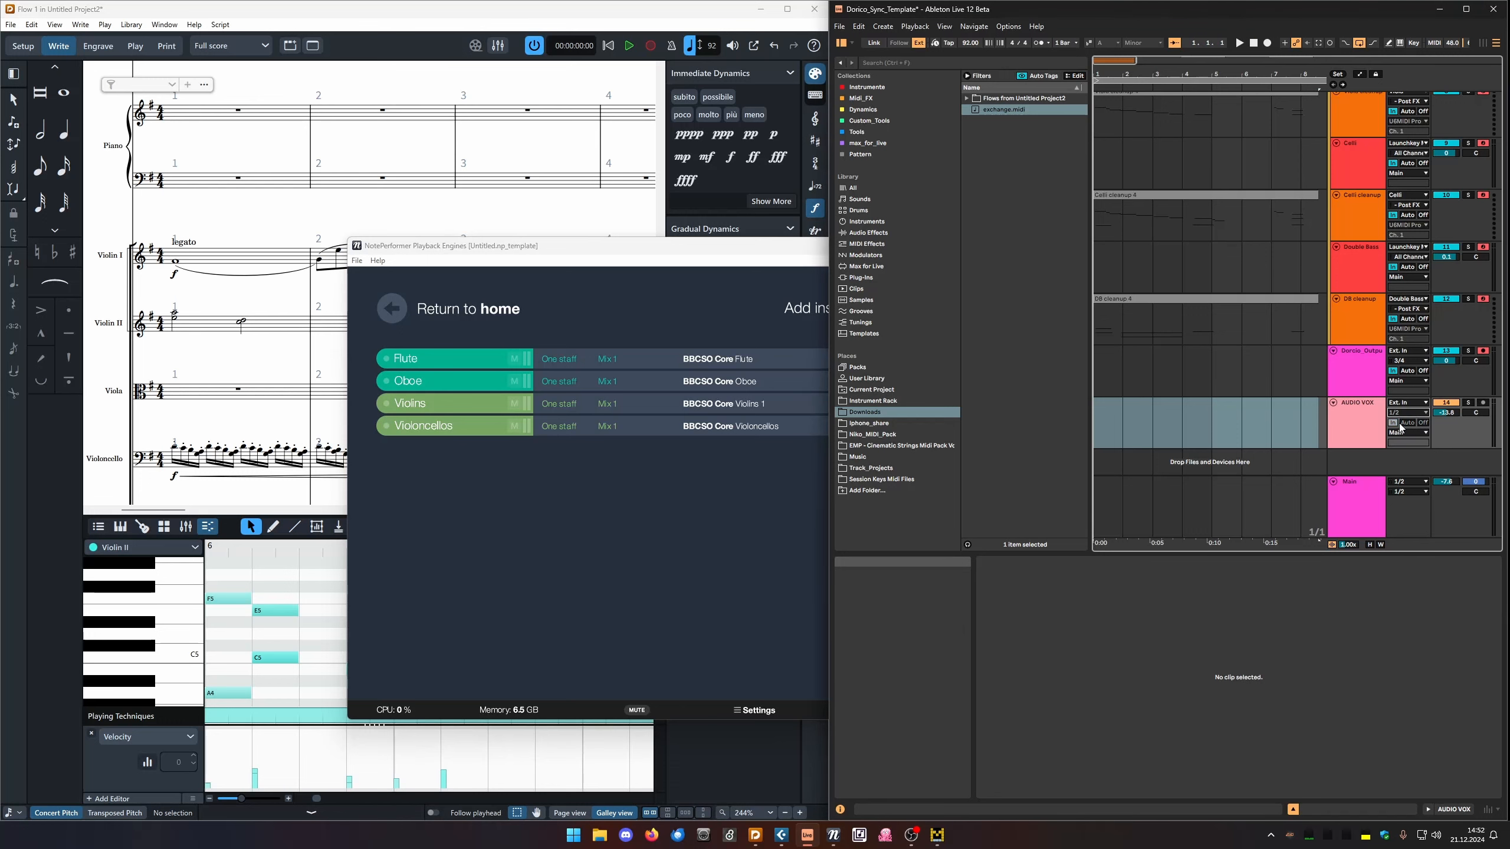
In Dorico's Device Setup, choose VASIO8 3, VASIO8 4 as the stereo output.
click(32, 24)
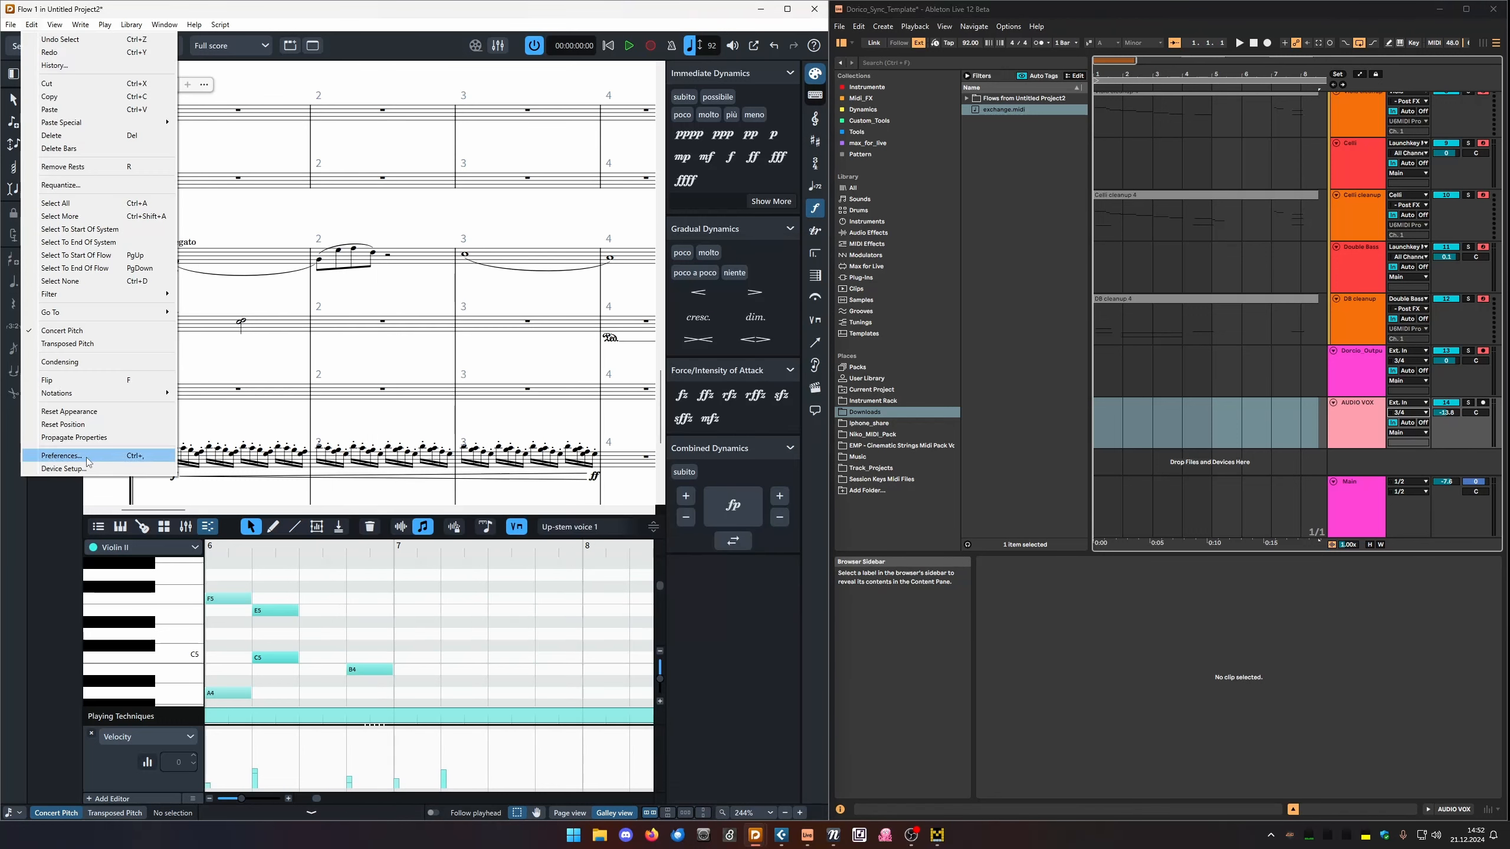
click(63, 469)
click(772, 396)
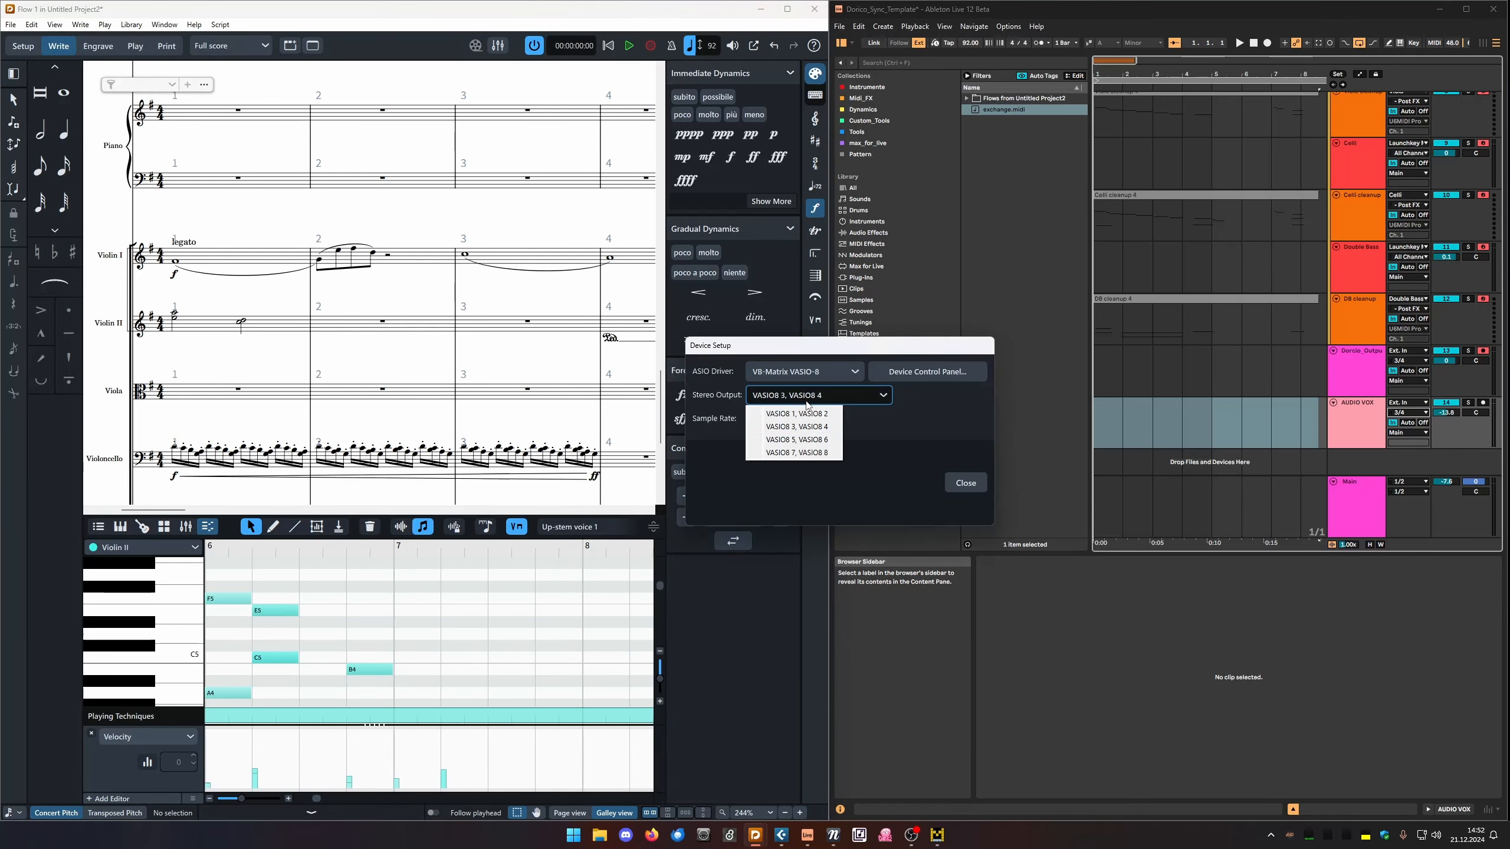
click(825, 428)
click(966, 483)
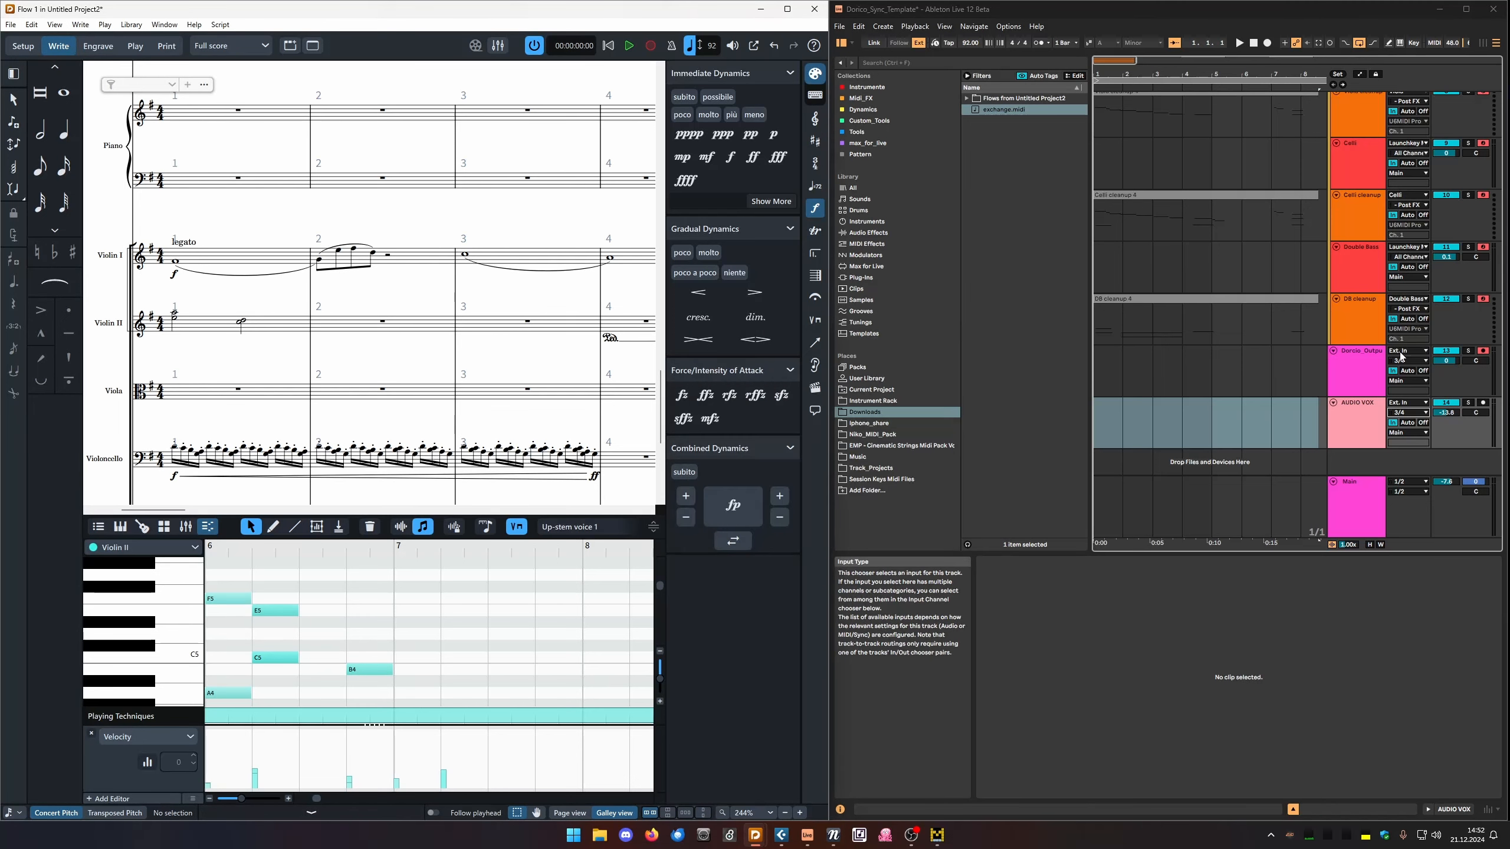
Select the AUDIO VOX track and briefly play the Dorico score to check that its audio reaches Live.
click(1359, 421)
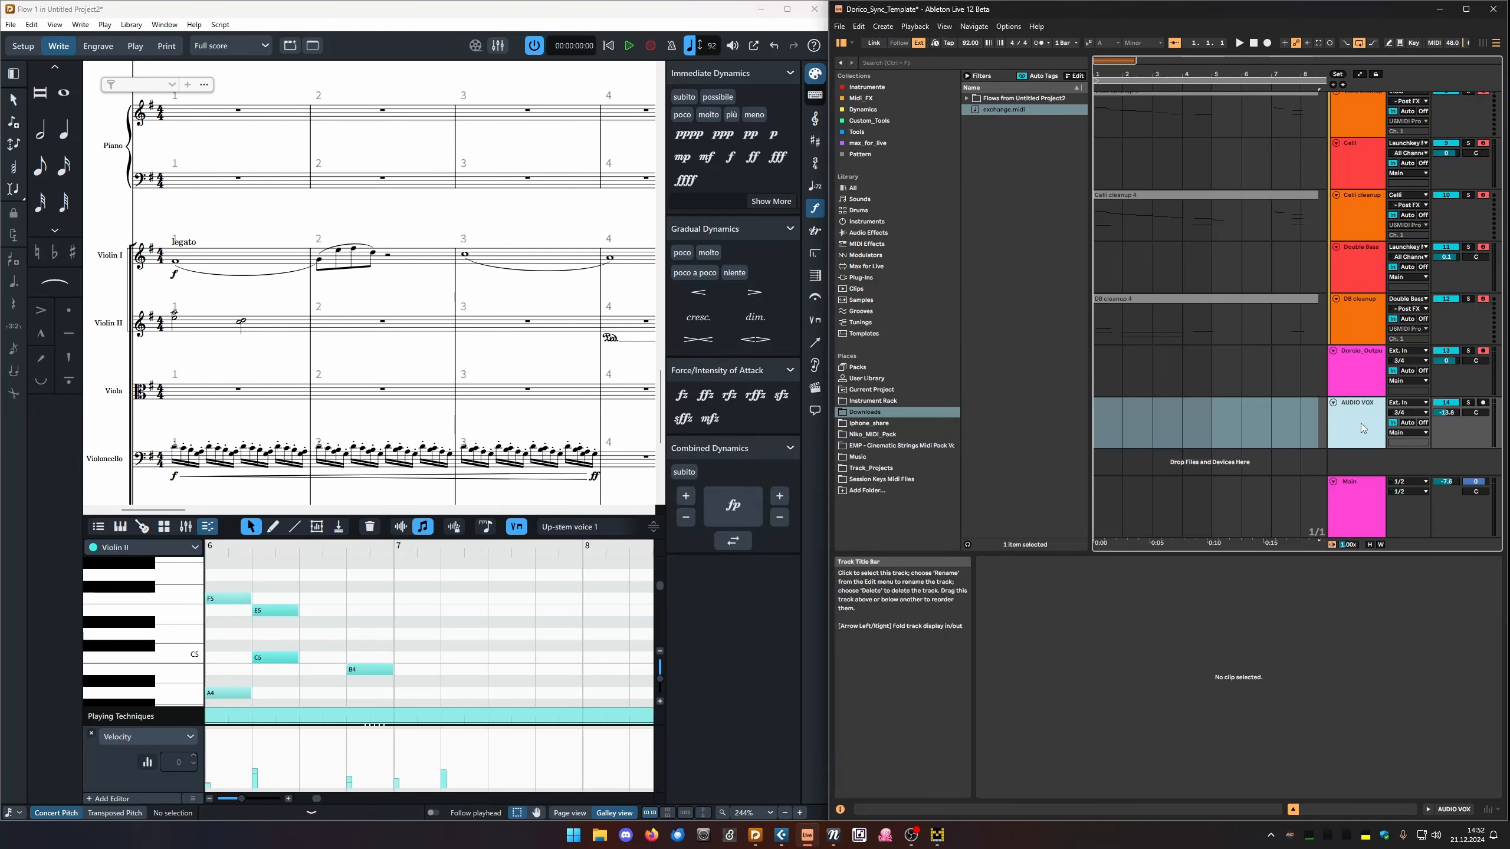
click(627, 48)
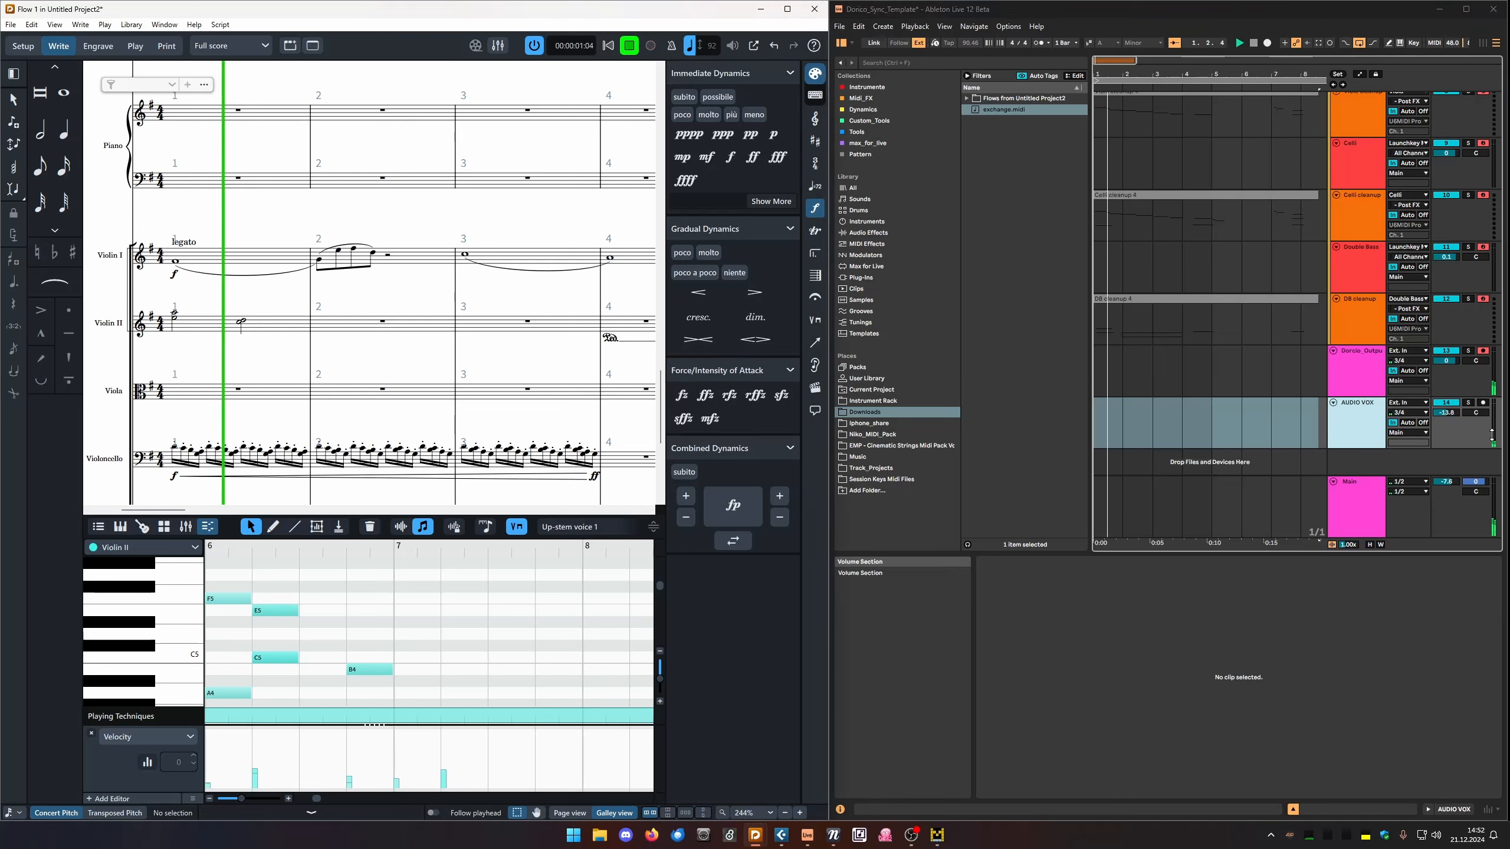
key(space)
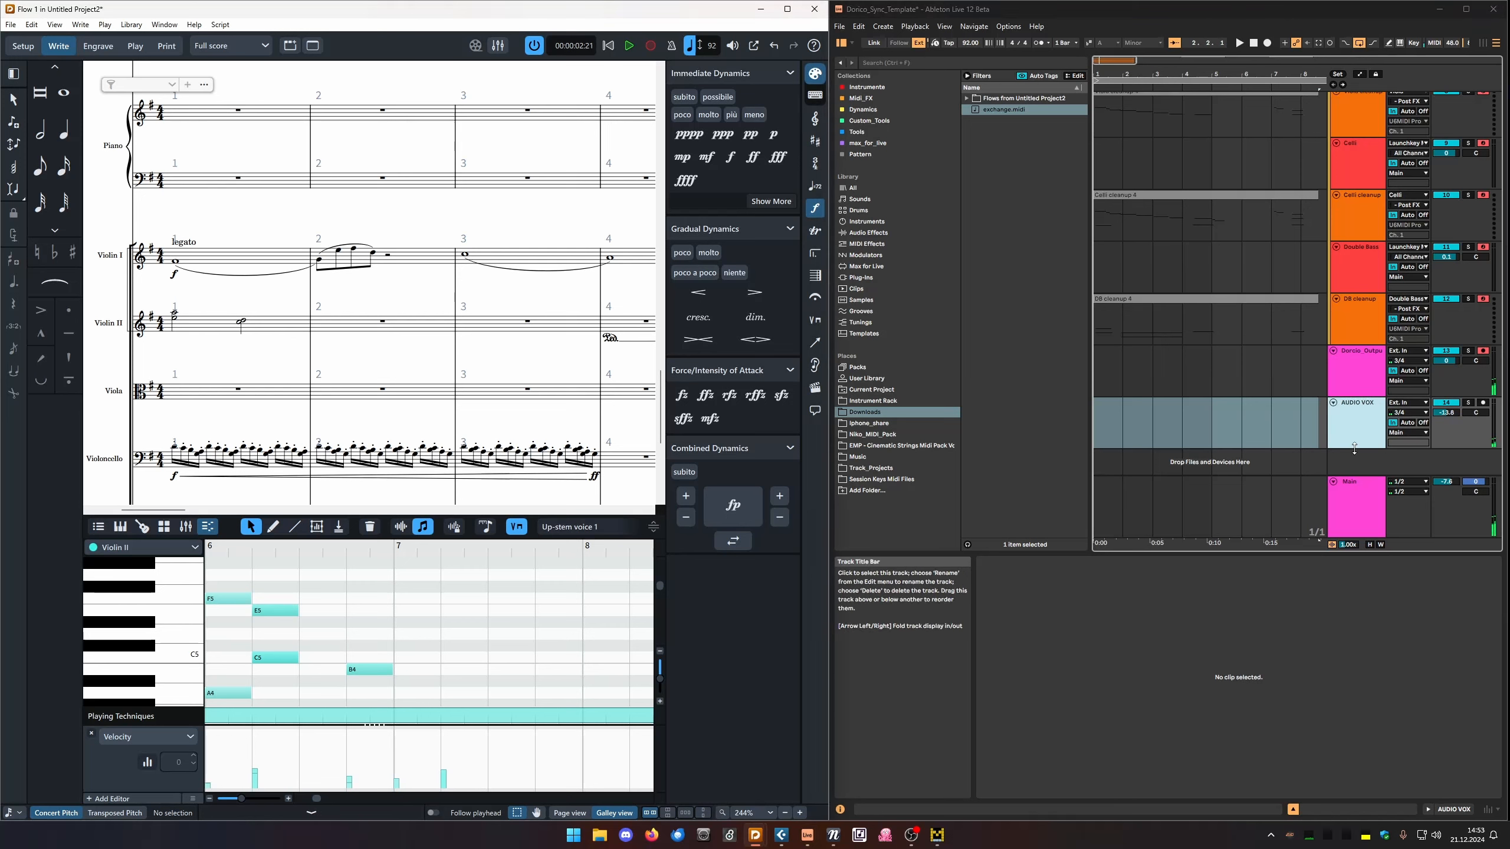
Delete the AUDIO VOX test track in Live and undo the extra deletion so the Dorico output track is kept.
click(1366, 436)
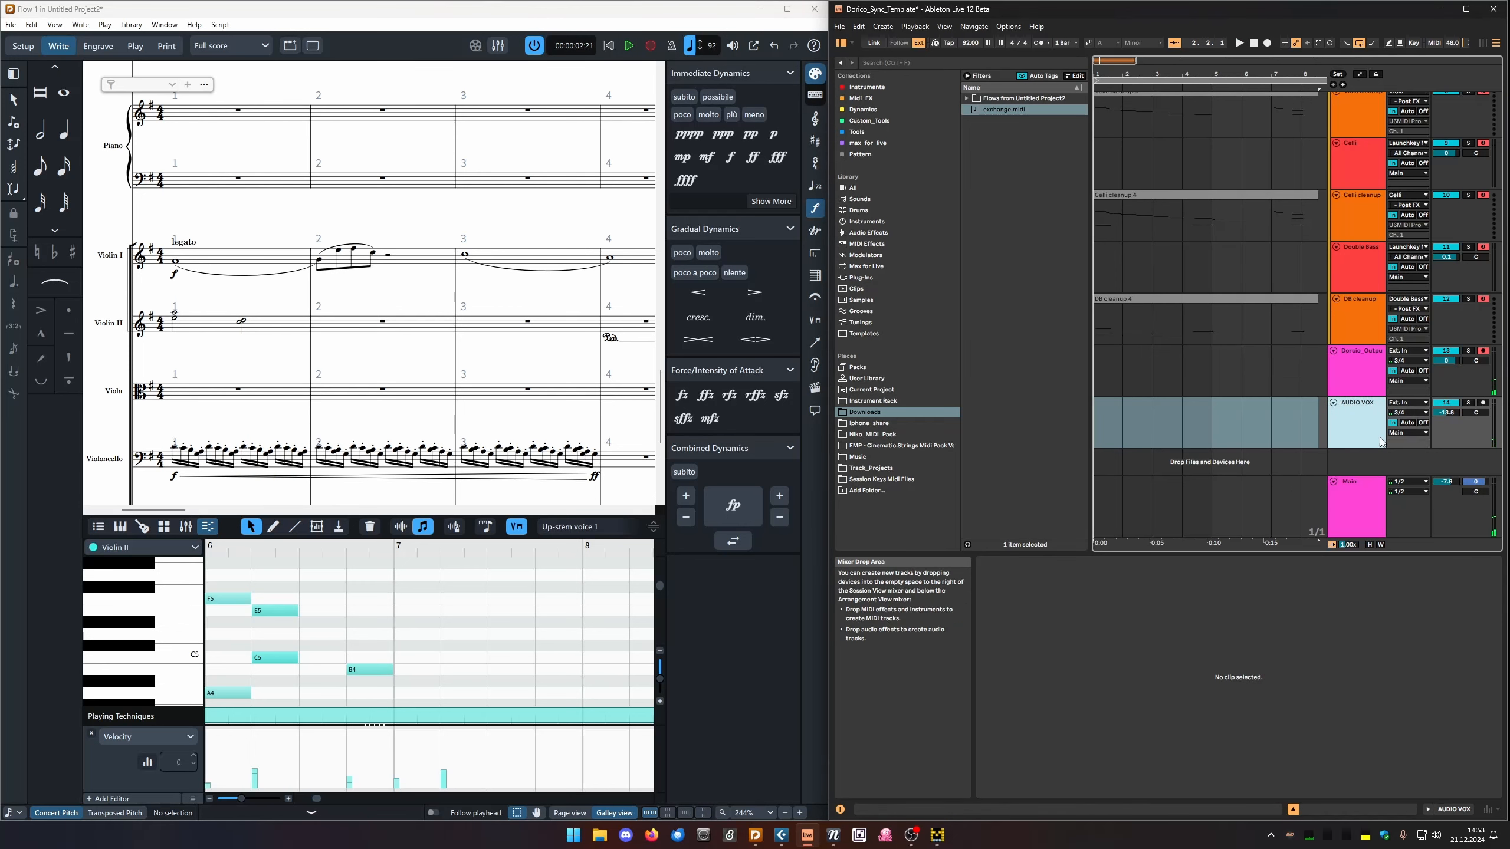
key(Delete)
key(Delete)
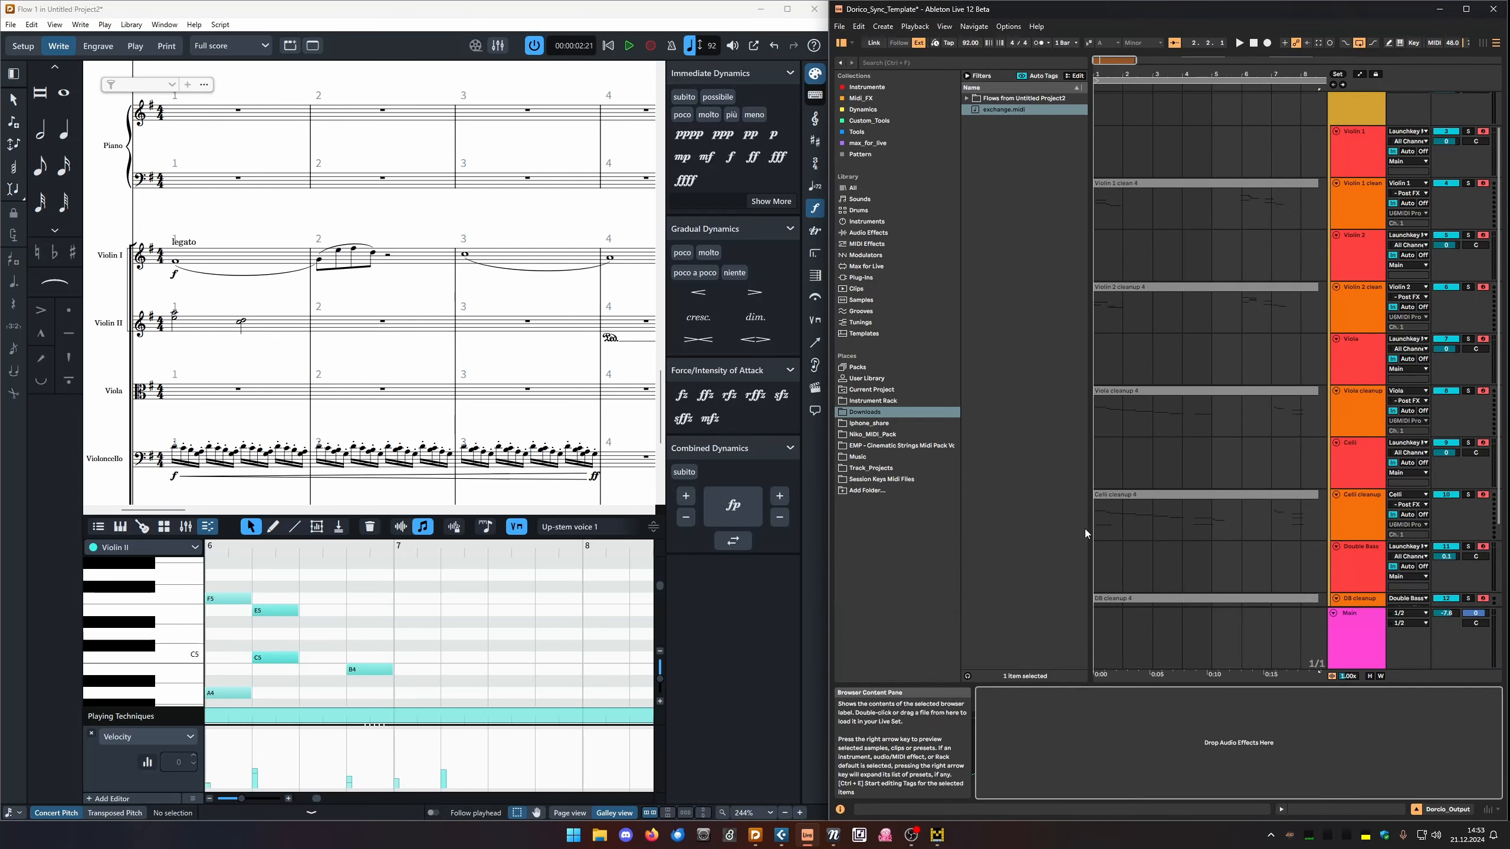
key(ctrl+z)
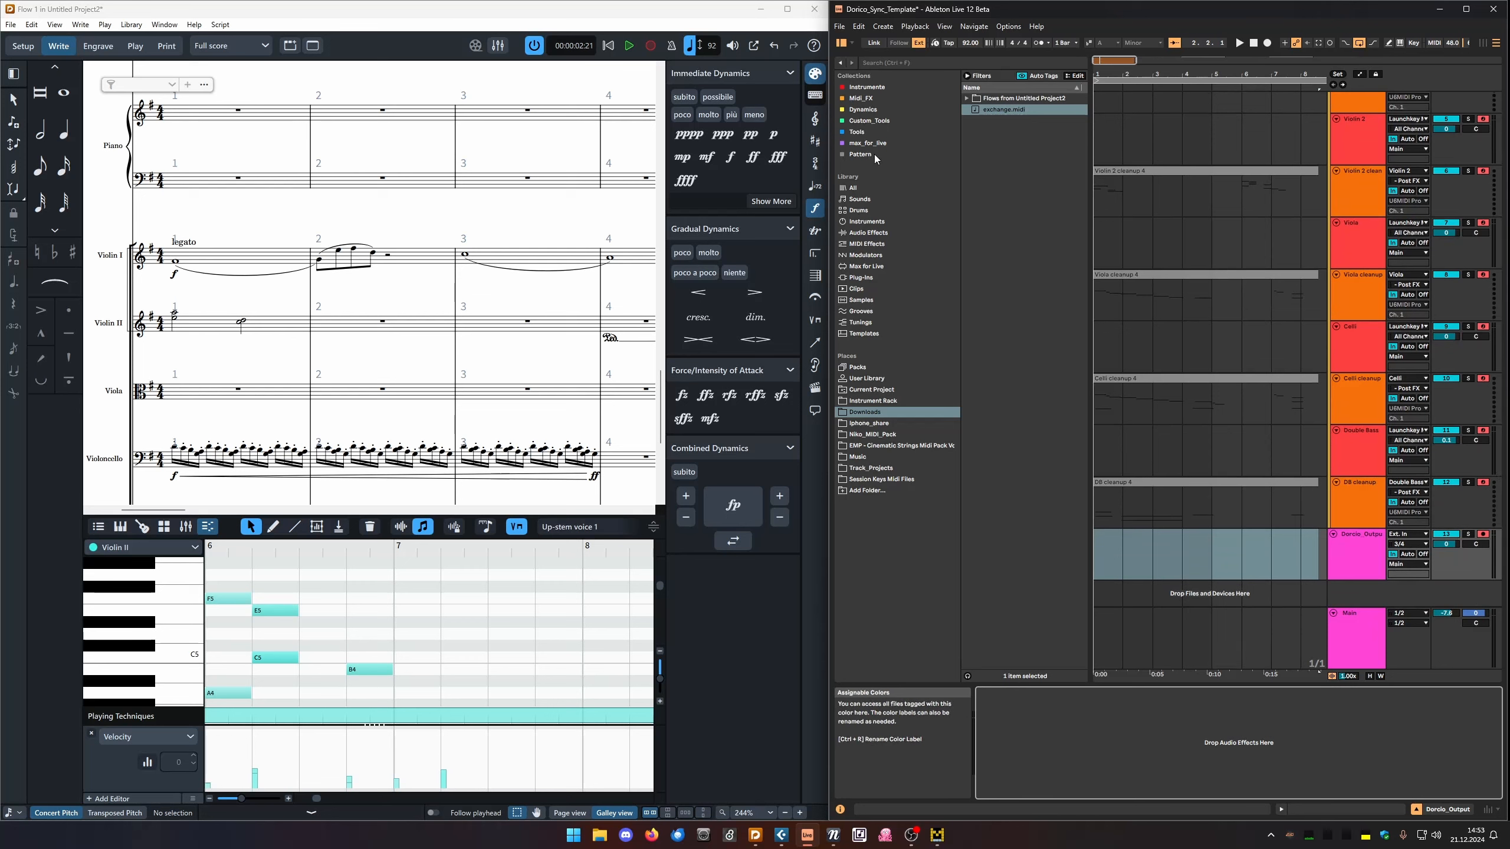
Load the Convolution Reverb settings rack from Custom_Tools onto the Dorico output track and launch its Preview variation.
click(867, 121)
click(1050, 325)
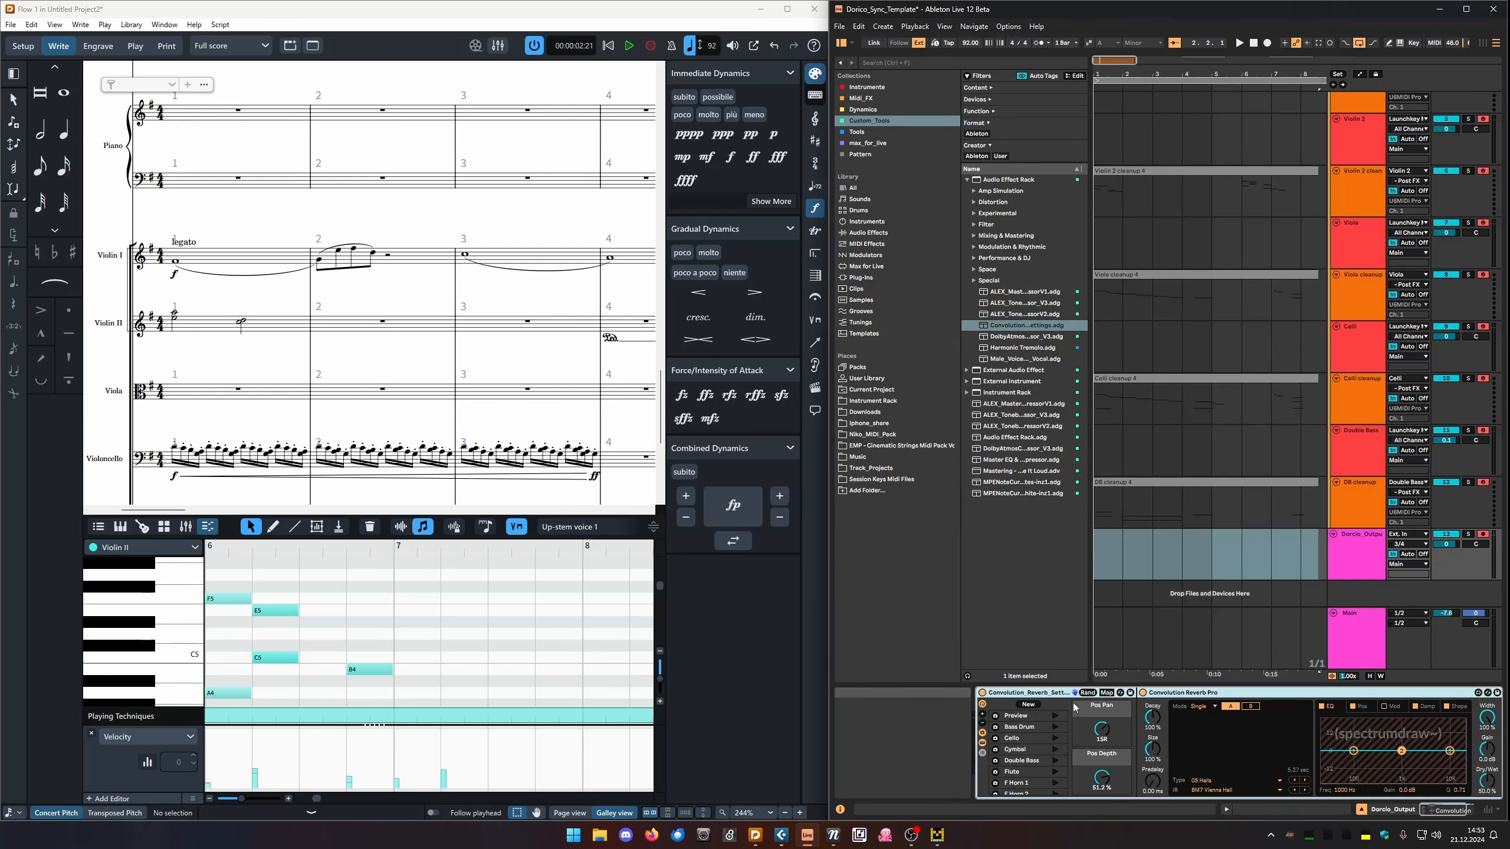
click(1056, 716)
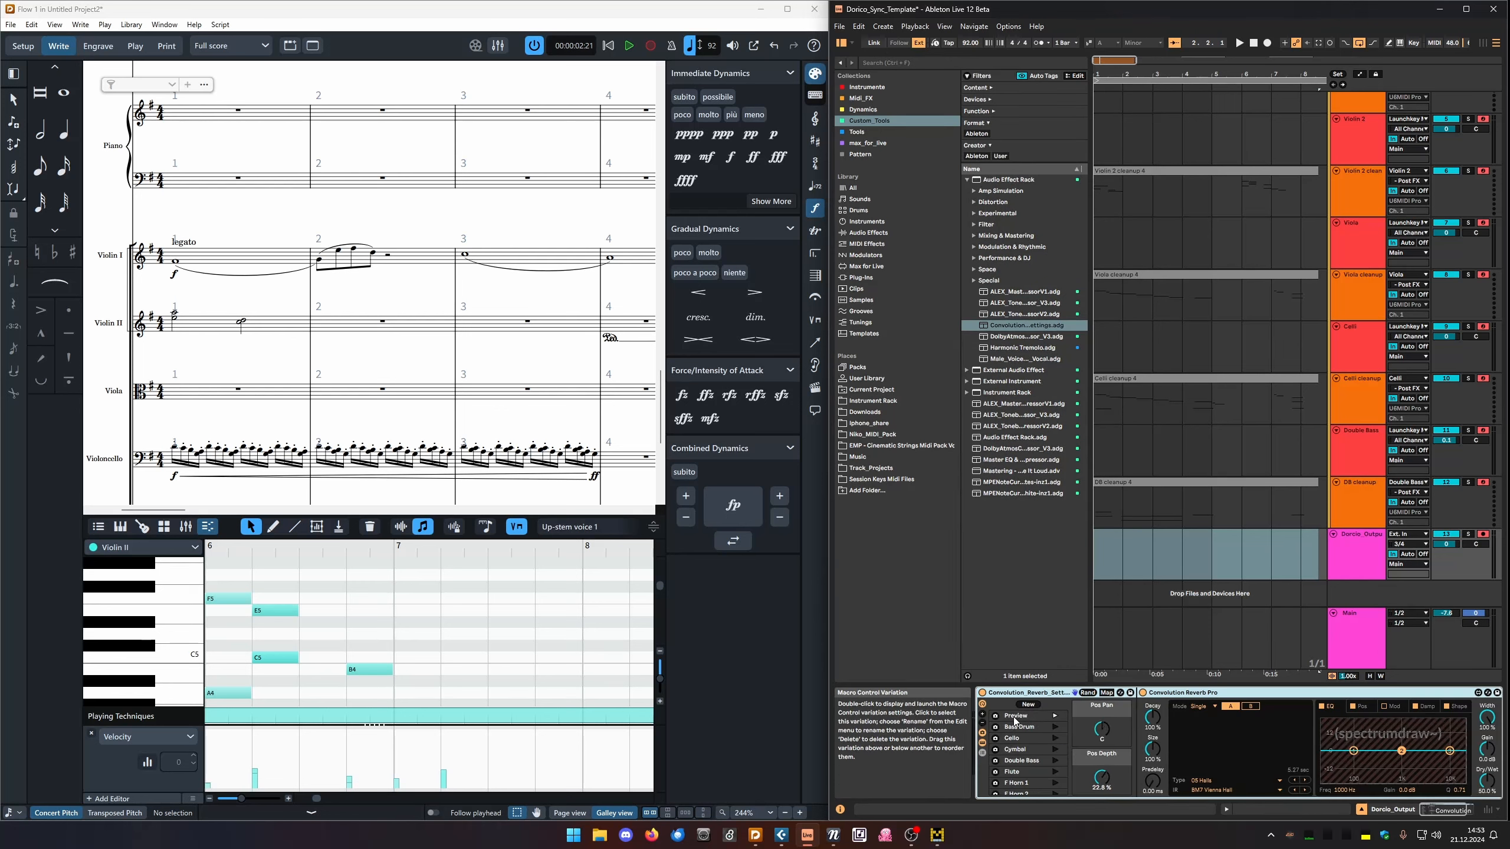
Show the Convolution Reverb Pro position display and play the Dorico score to audition the reverb.
click(1362, 706)
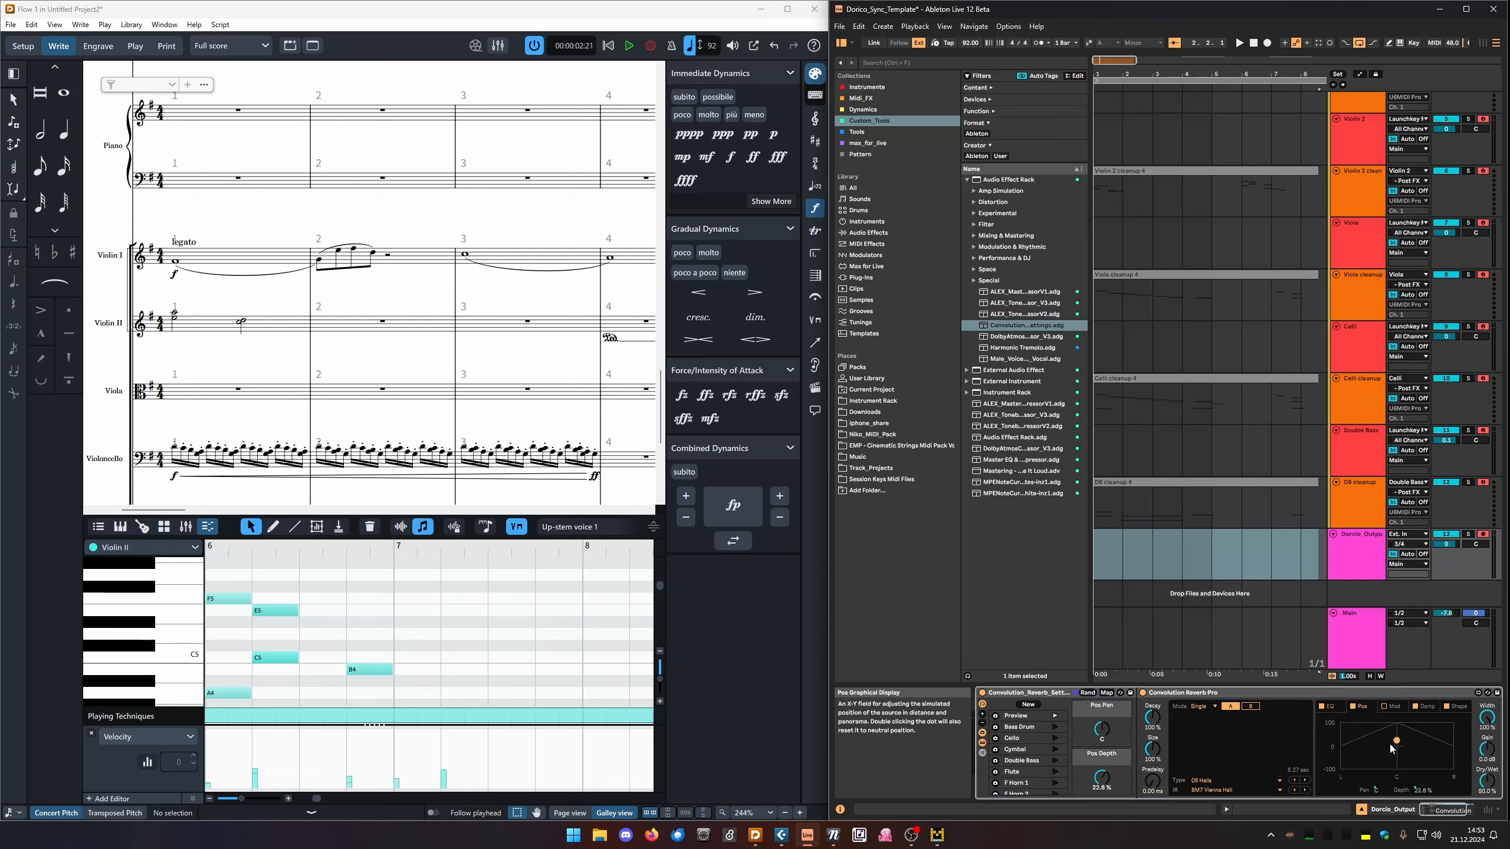
click(629, 46)
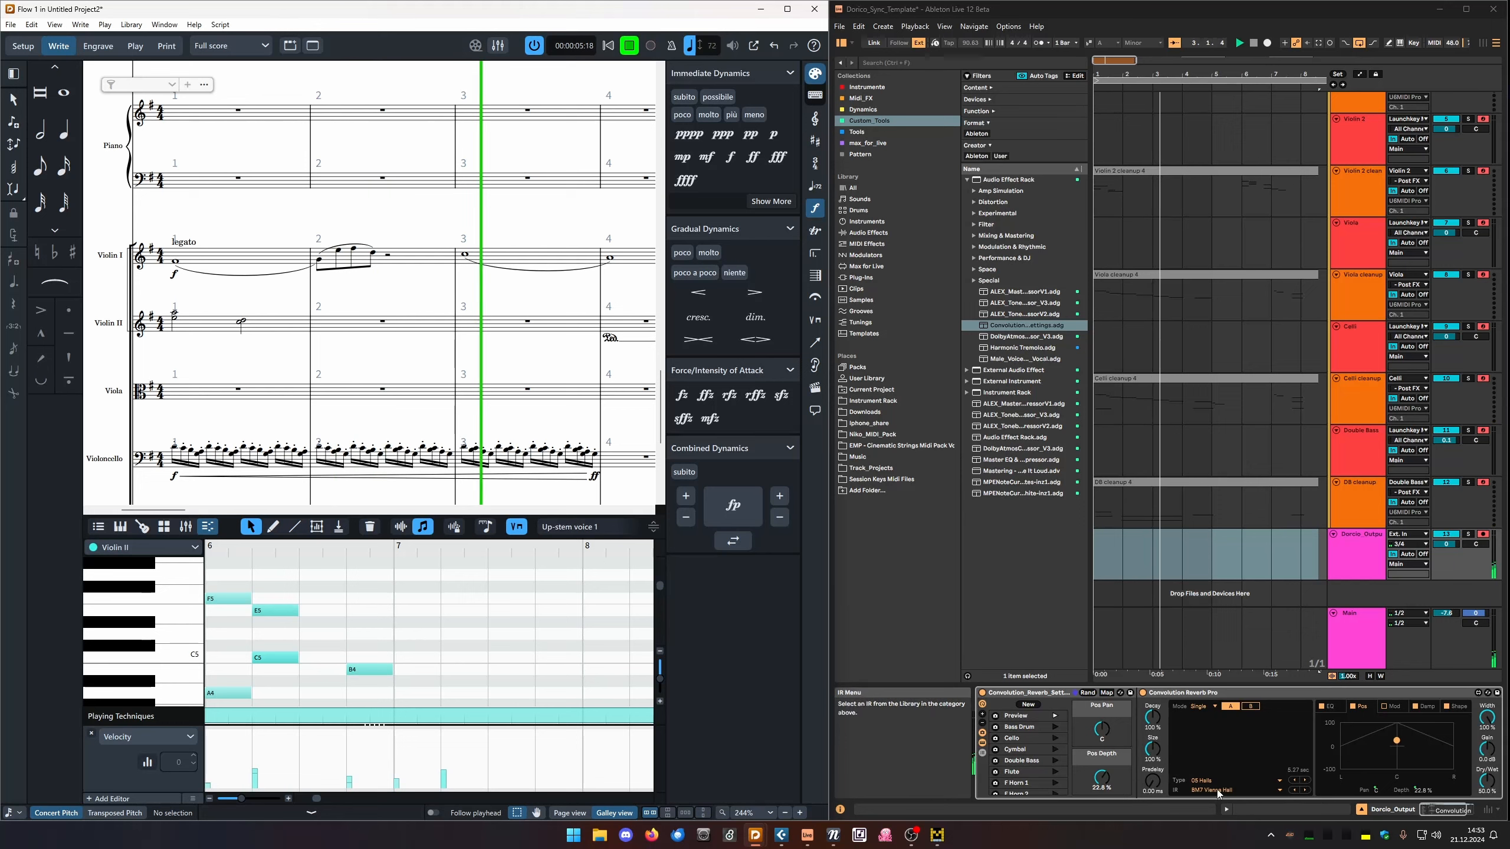
click(630, 48)
Compare the reverb rack's Oboe 1, Piano, Snare Drum, Trombone 1 and Trombone 2 position variations, returning to Preview at the end.
scroll(1050, 741, down, 3)
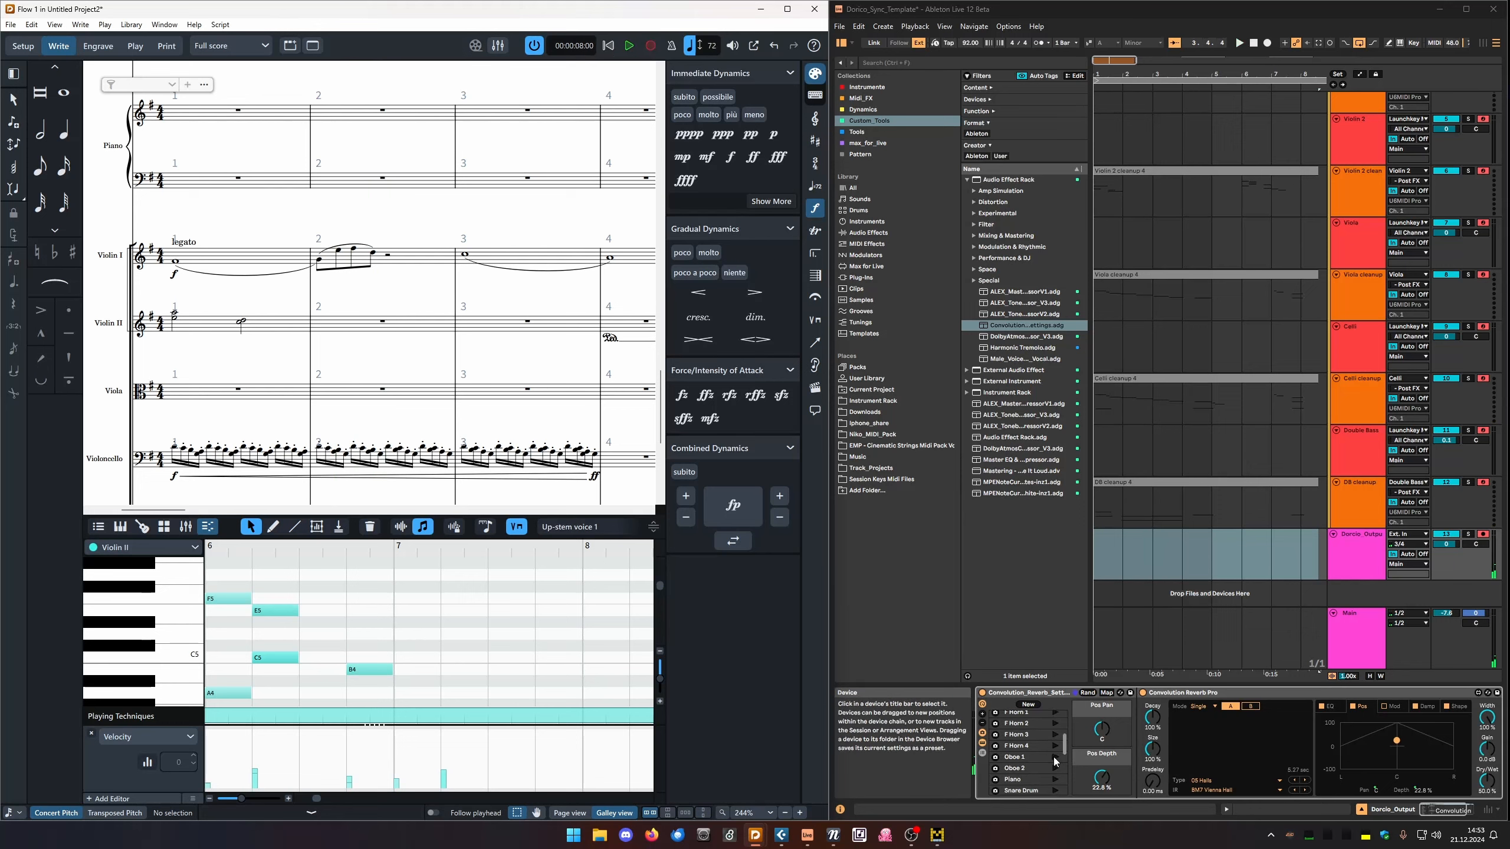
click(1055, 759)
click(1056, 780)
click(1056, 790)
scroll(1061, 773, down, 3)
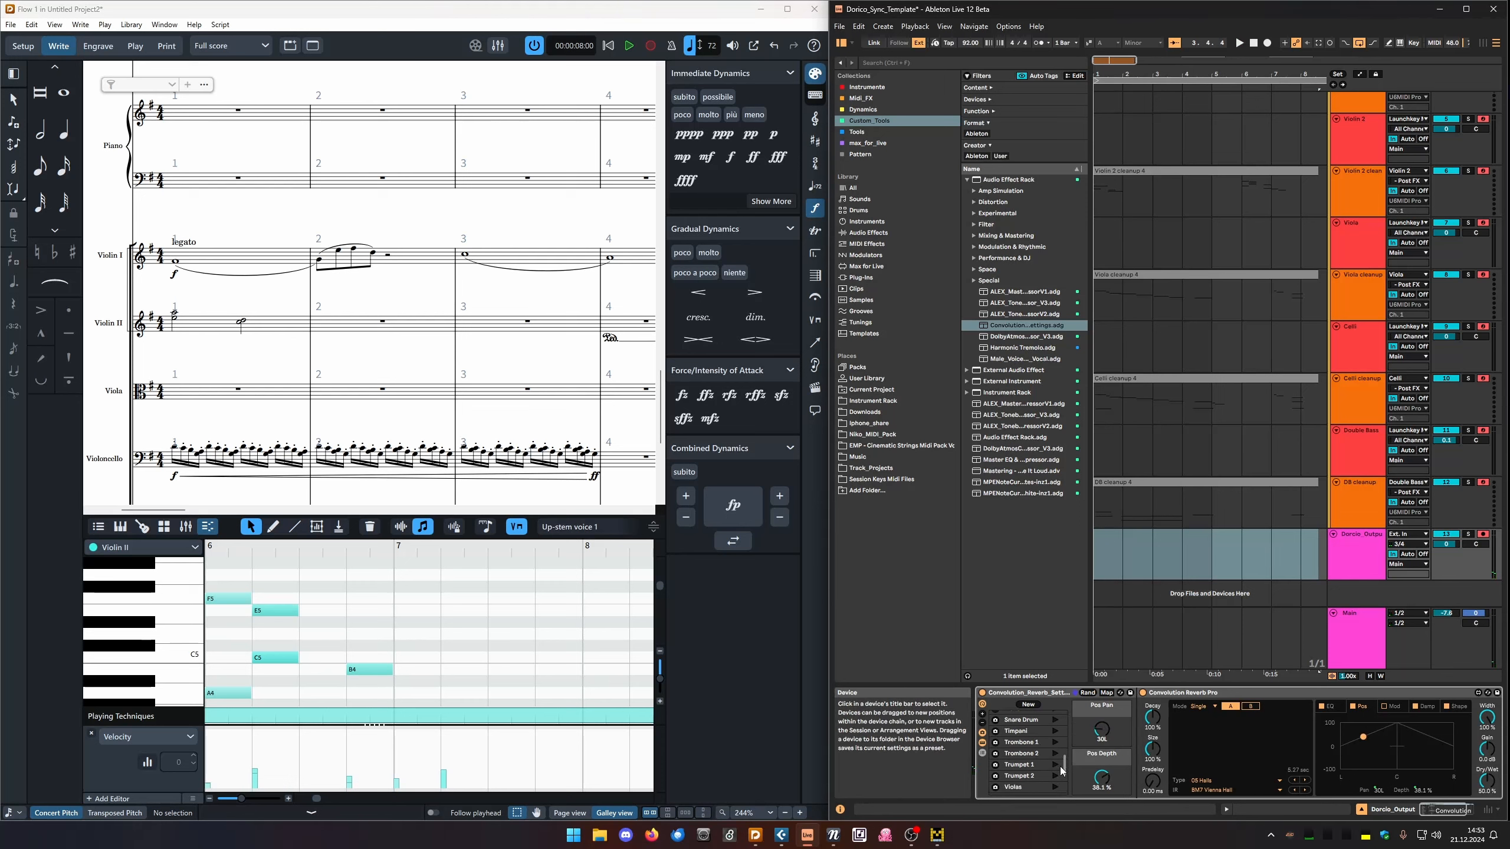
click(1056, 741)
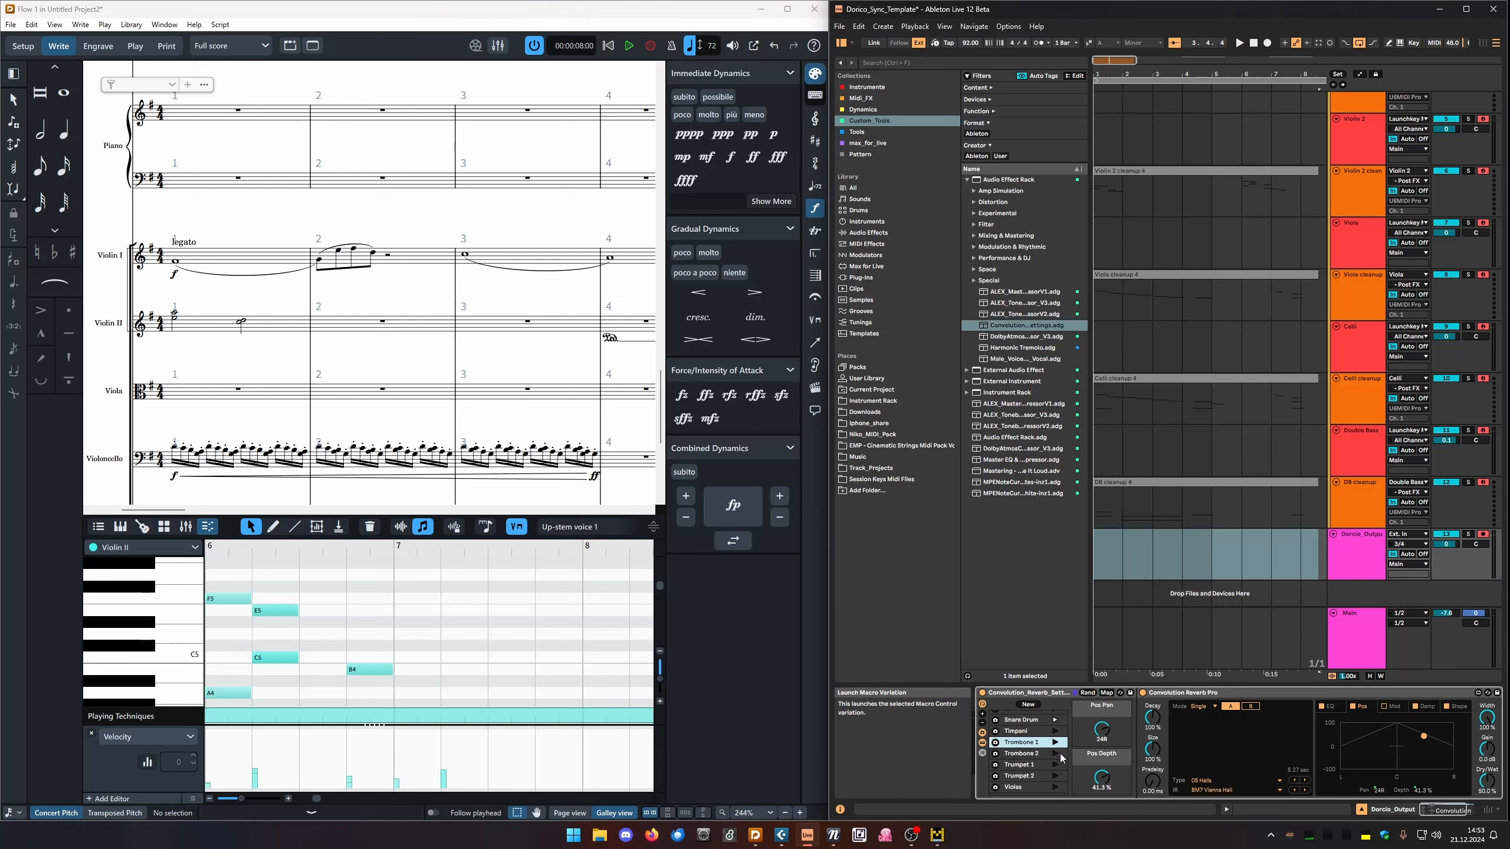
click(1058, 754)
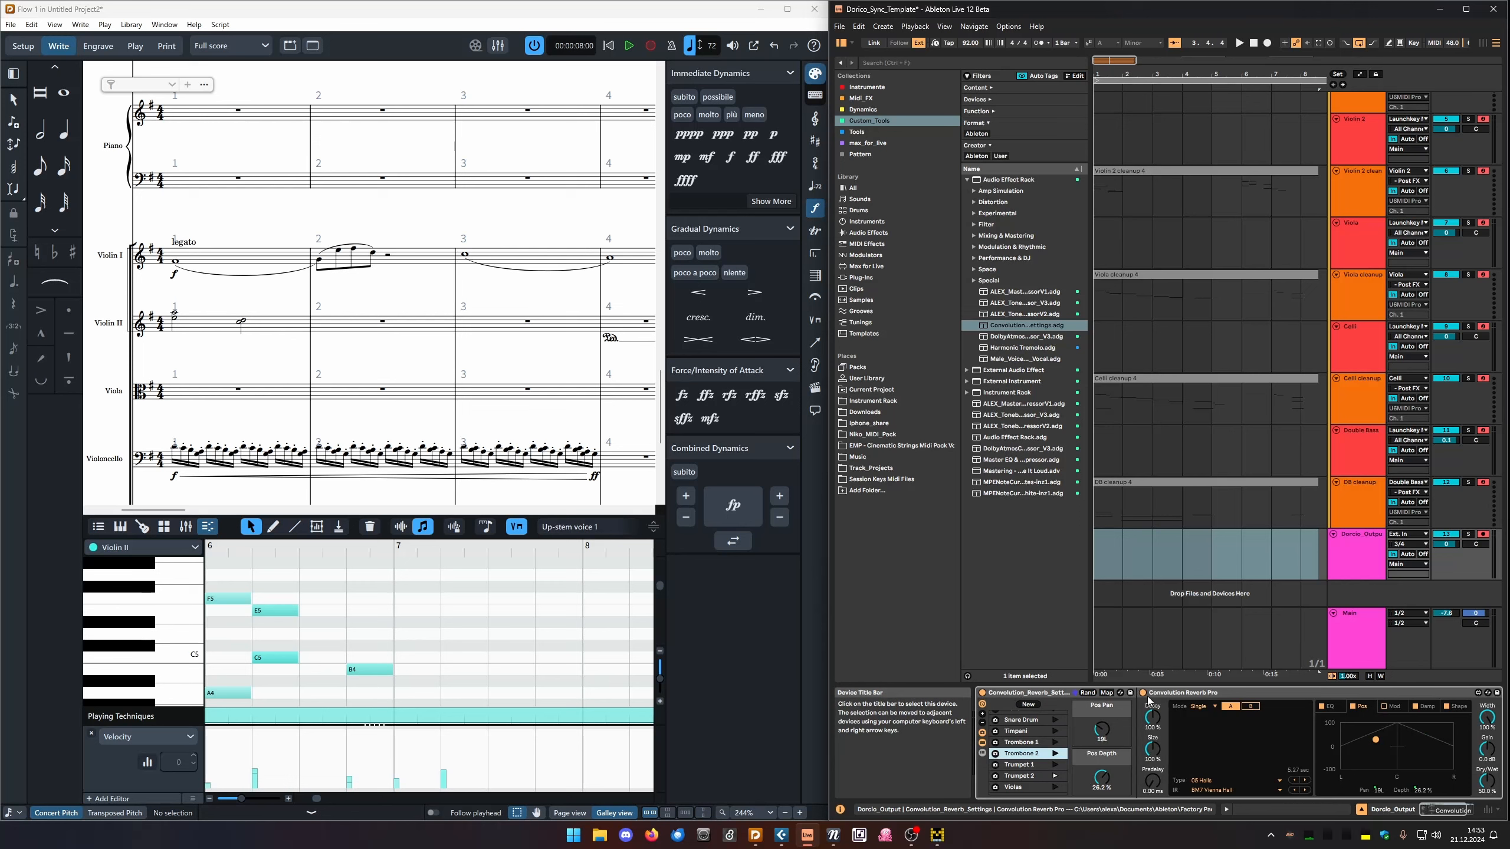
scroll(1036, 746, up, 5)
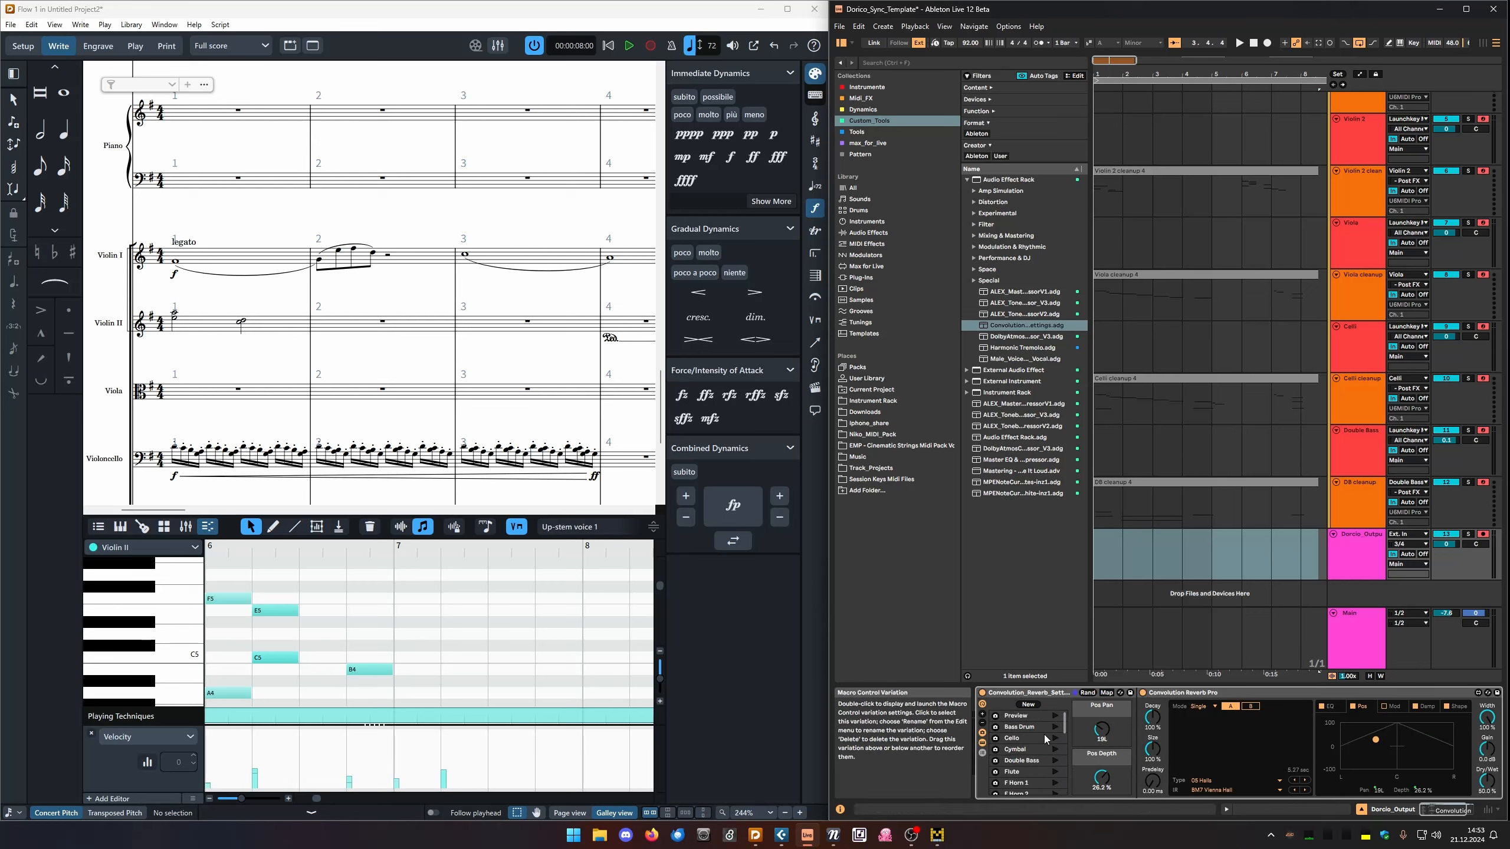
click(1055, 716)
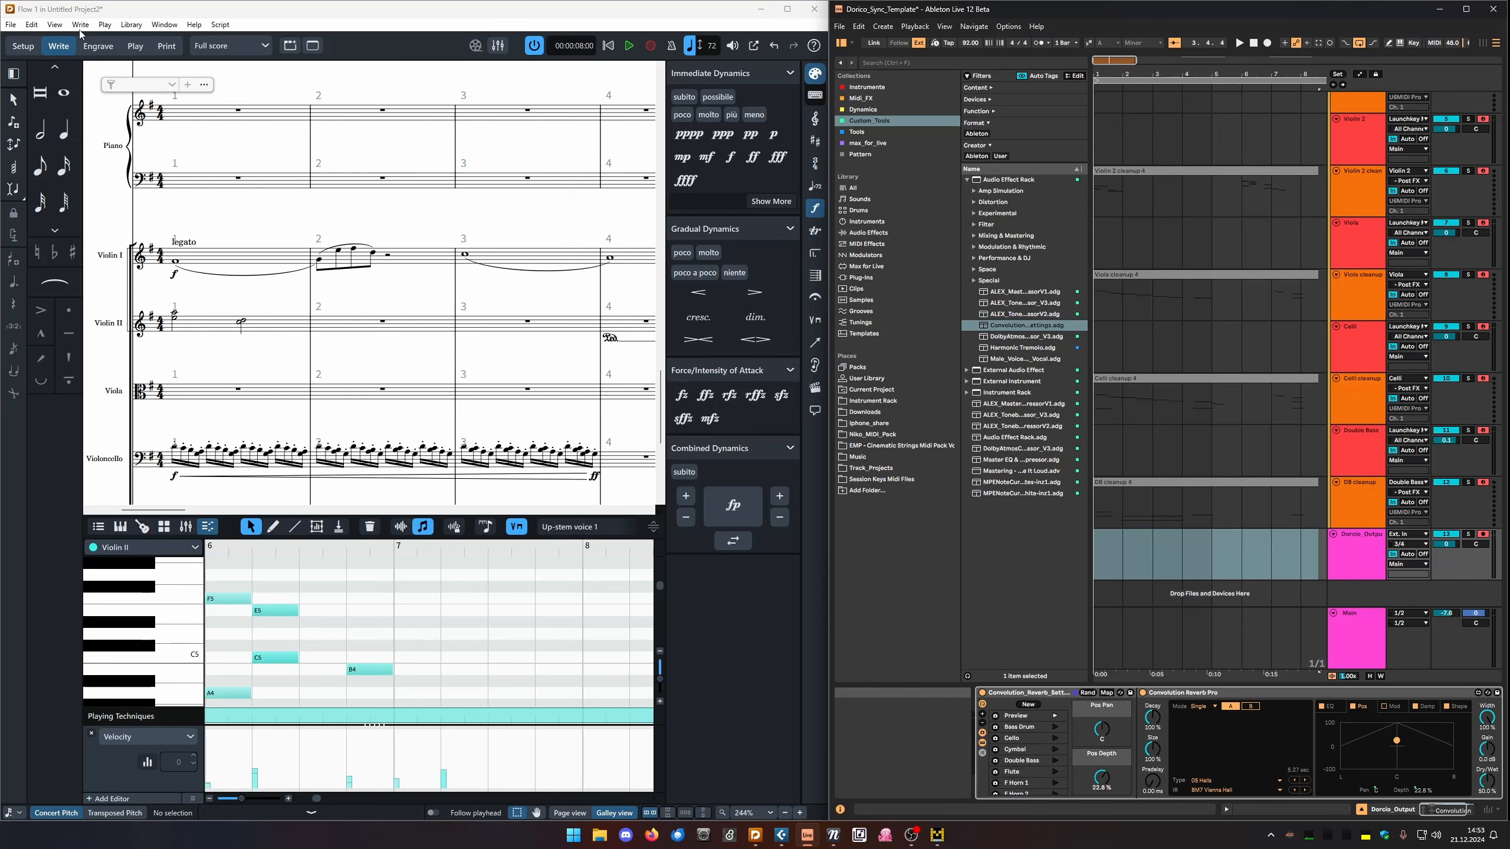
Set up Dorico's audio export with the players exported as separate files.
click(10, 24)
mouse_move(34, 200)
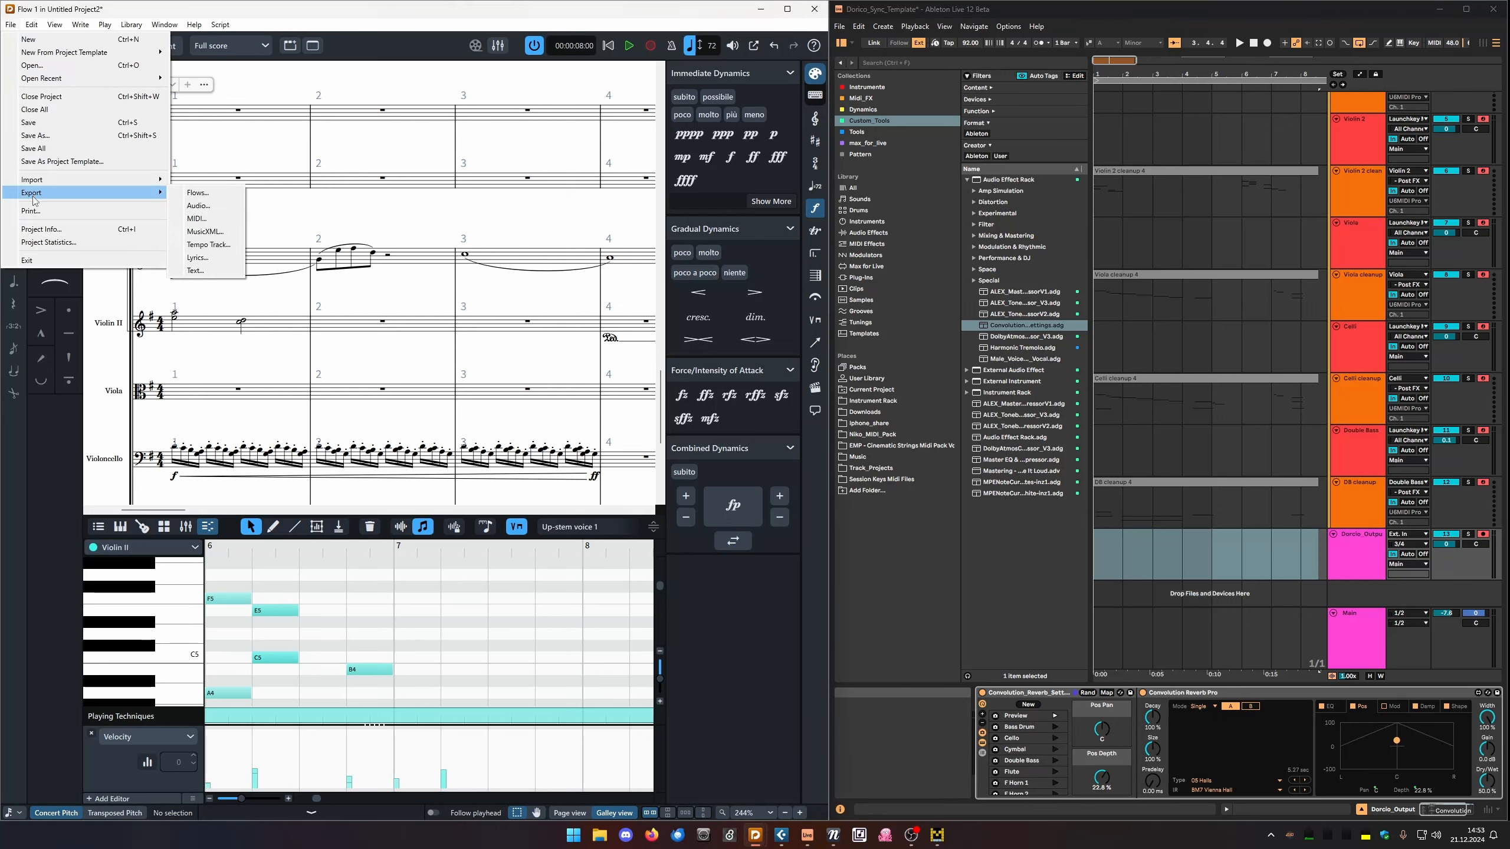
click(205, 208)
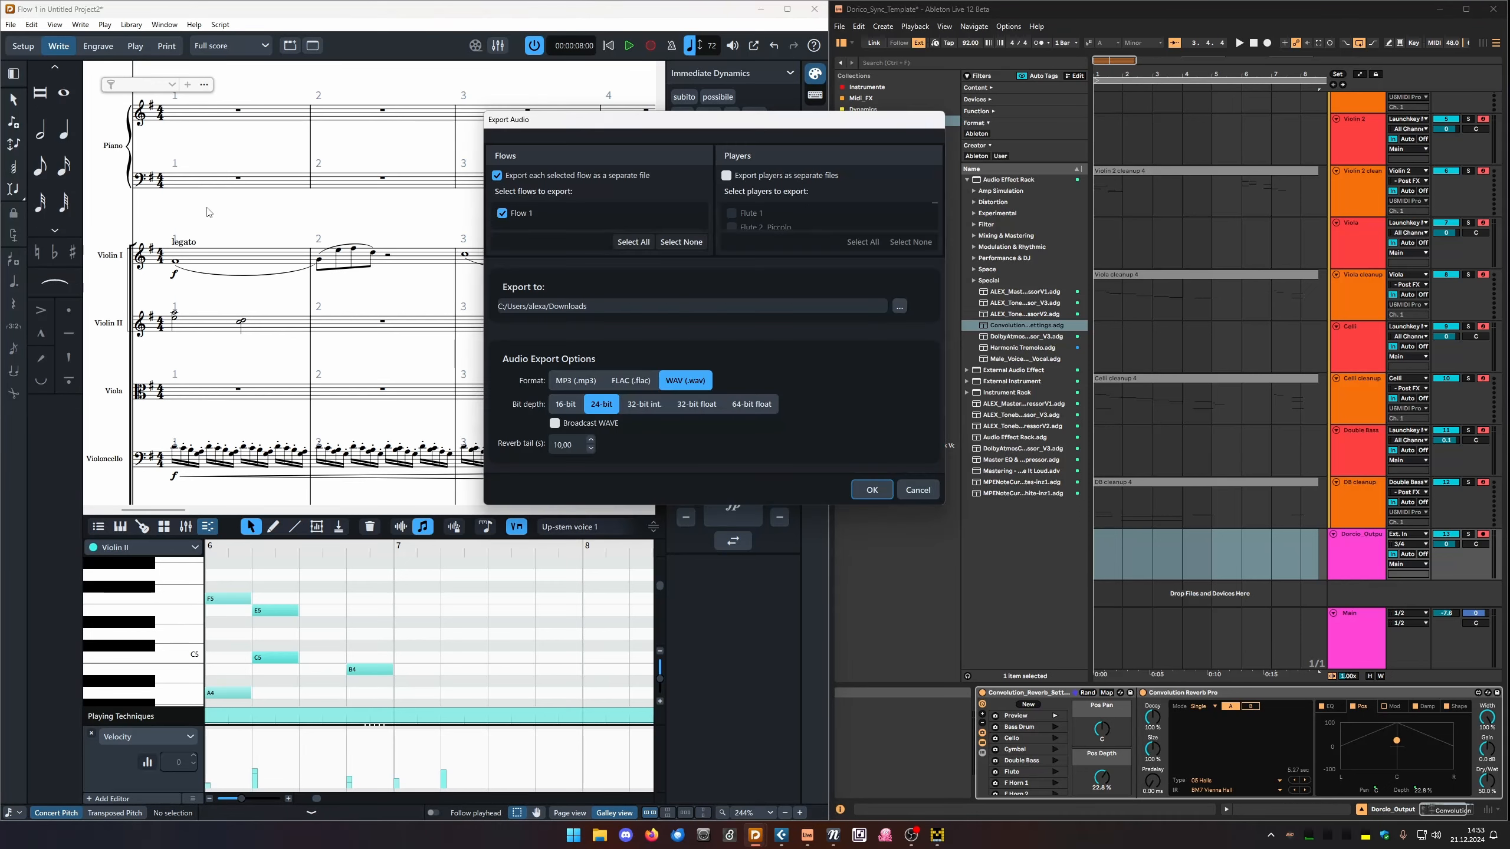
click(728, 174)
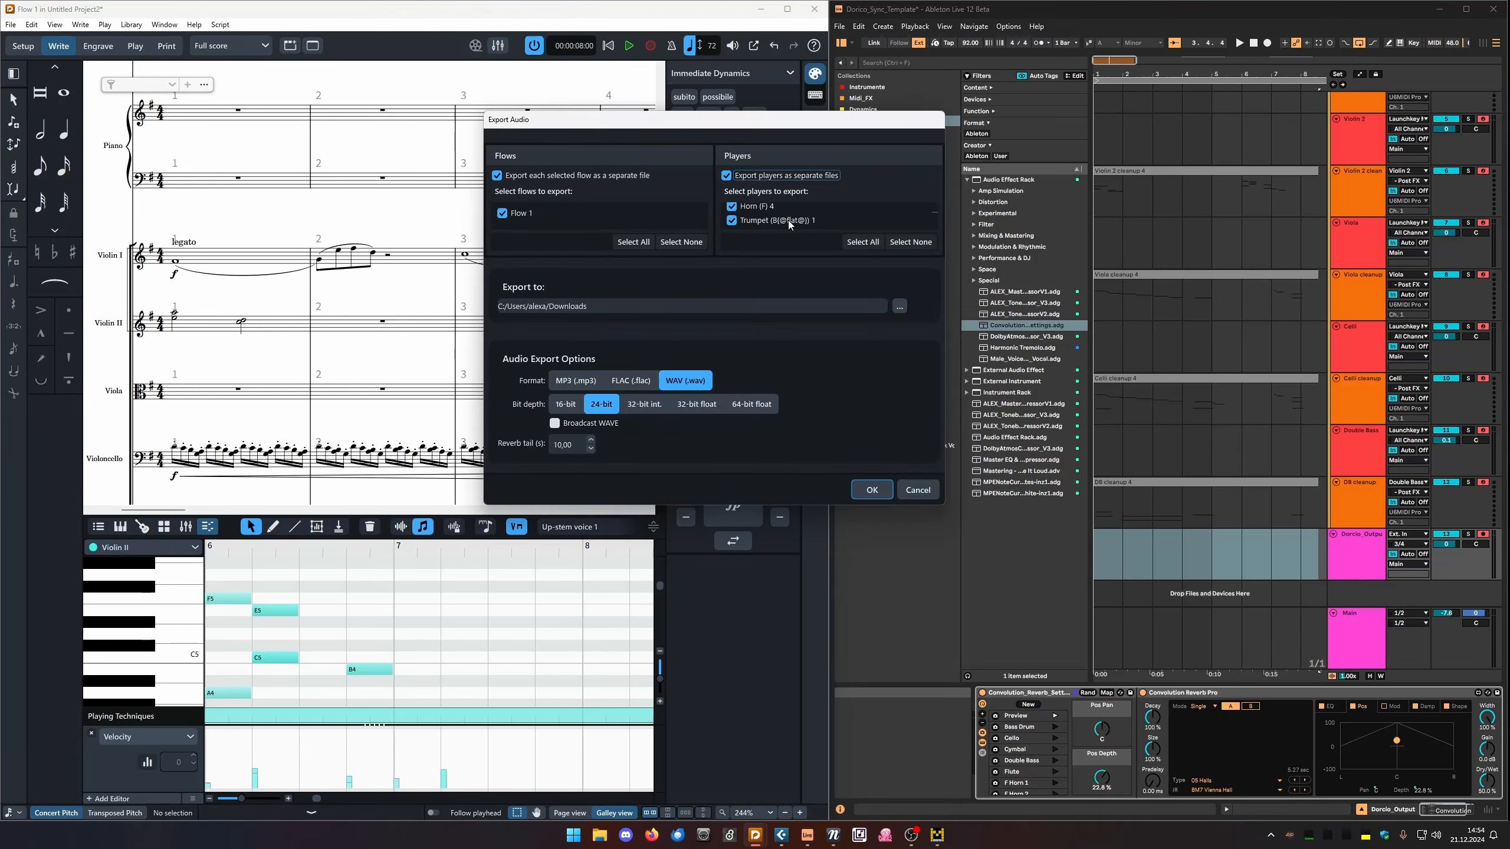
scroll(756, 222, down, 2)
Create a STEMS folder in Downloads and choose it as the audio export destination.
click(900, 307)
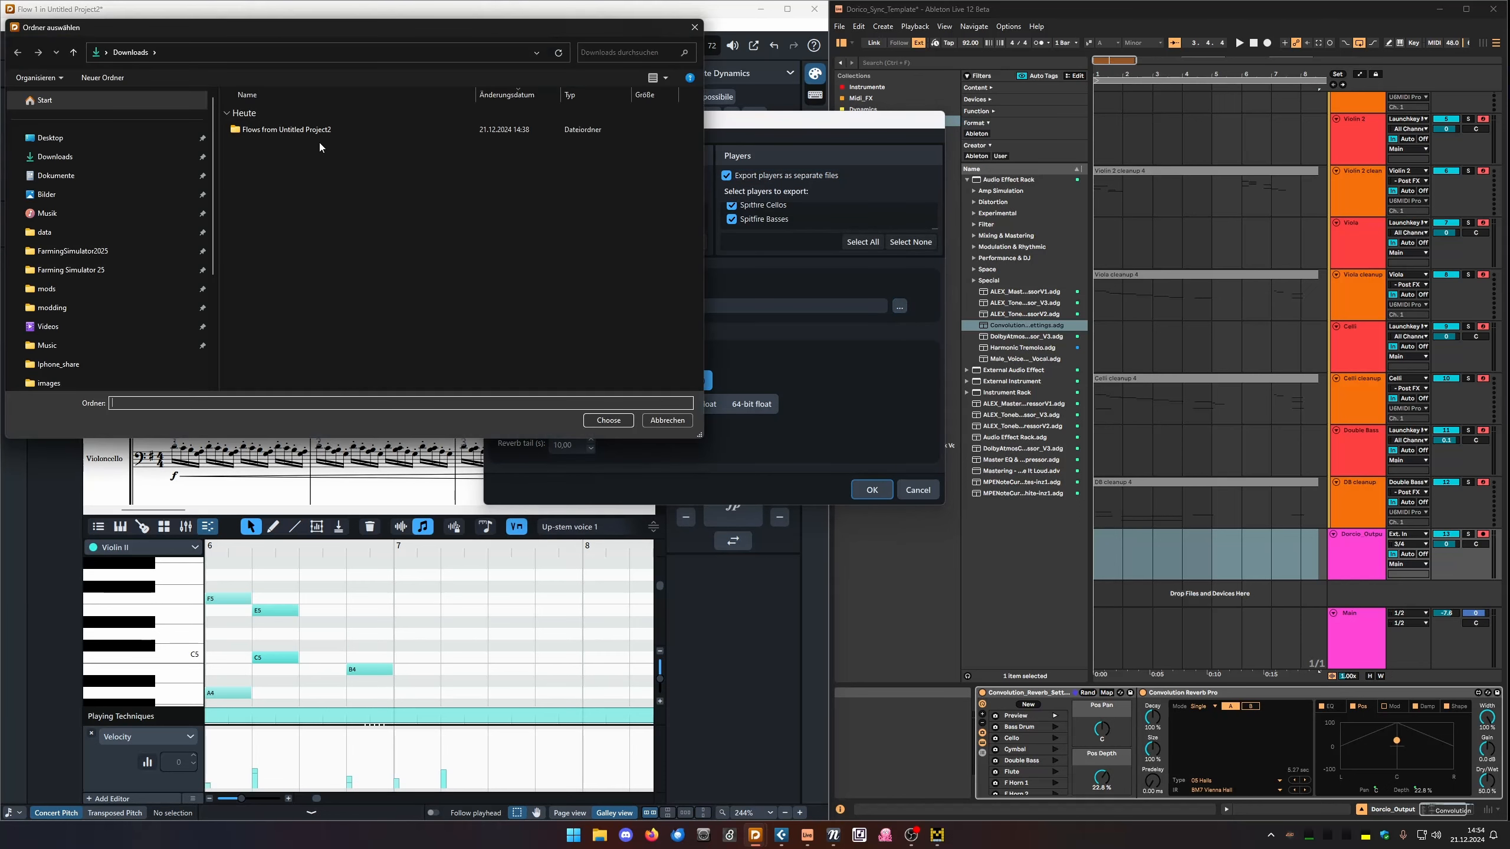
right_click(276, 172)
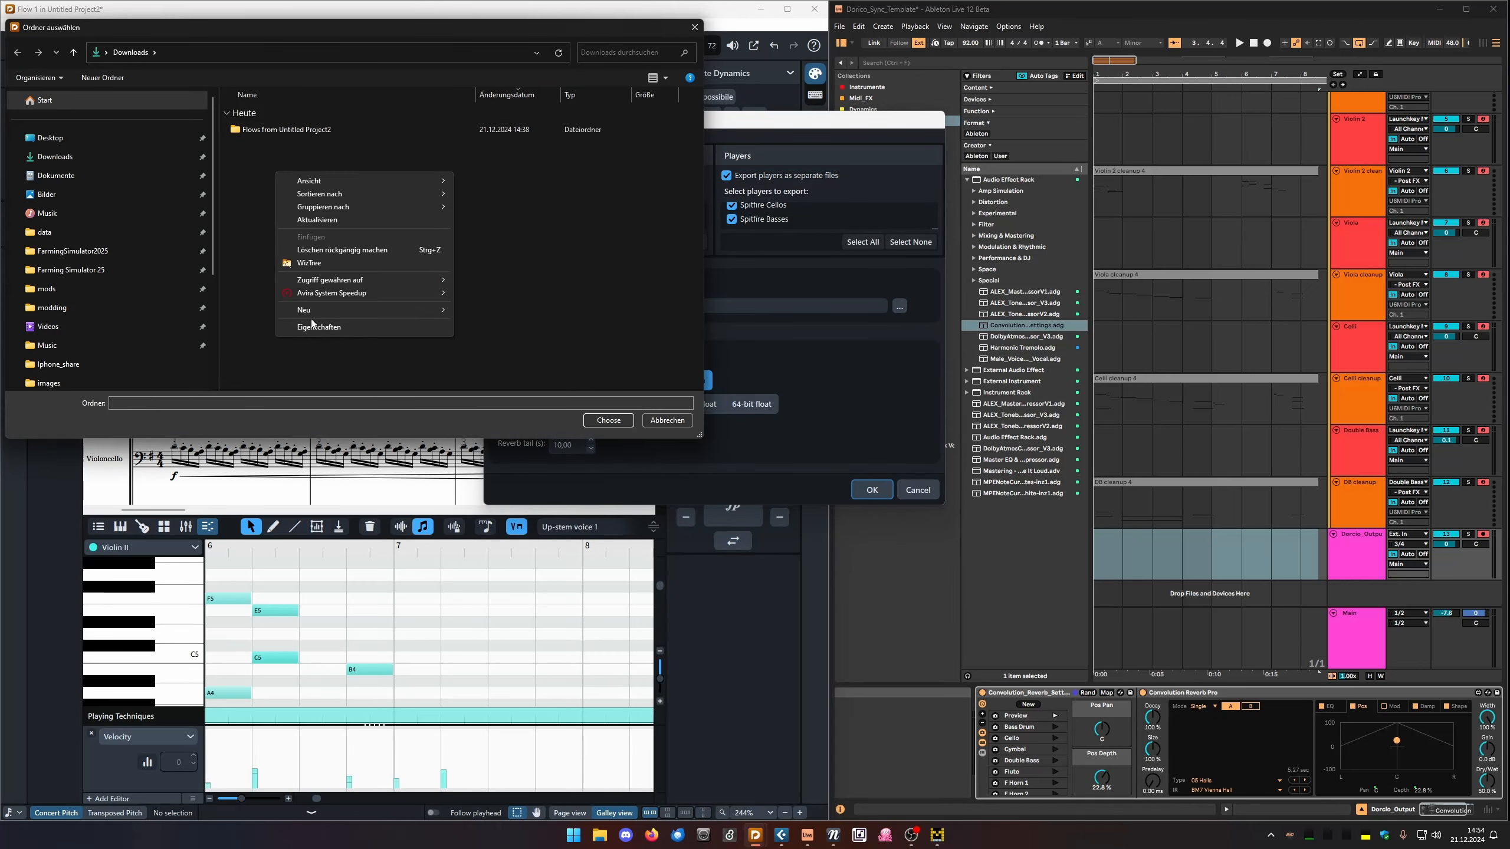
mouse_move(380, 309)
click(489, 310)
text(STEMS)
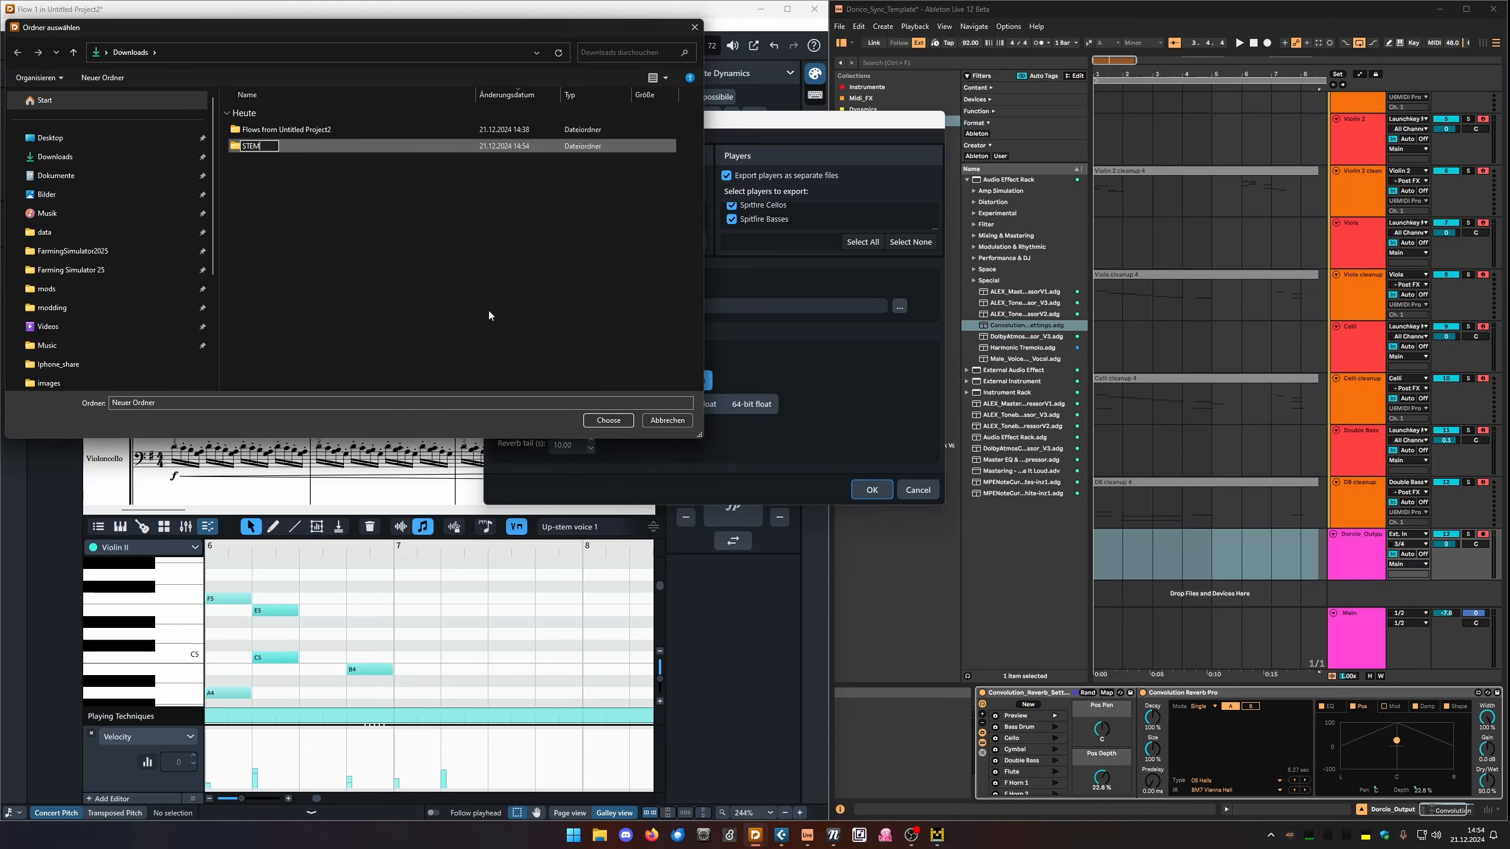
key(Return)
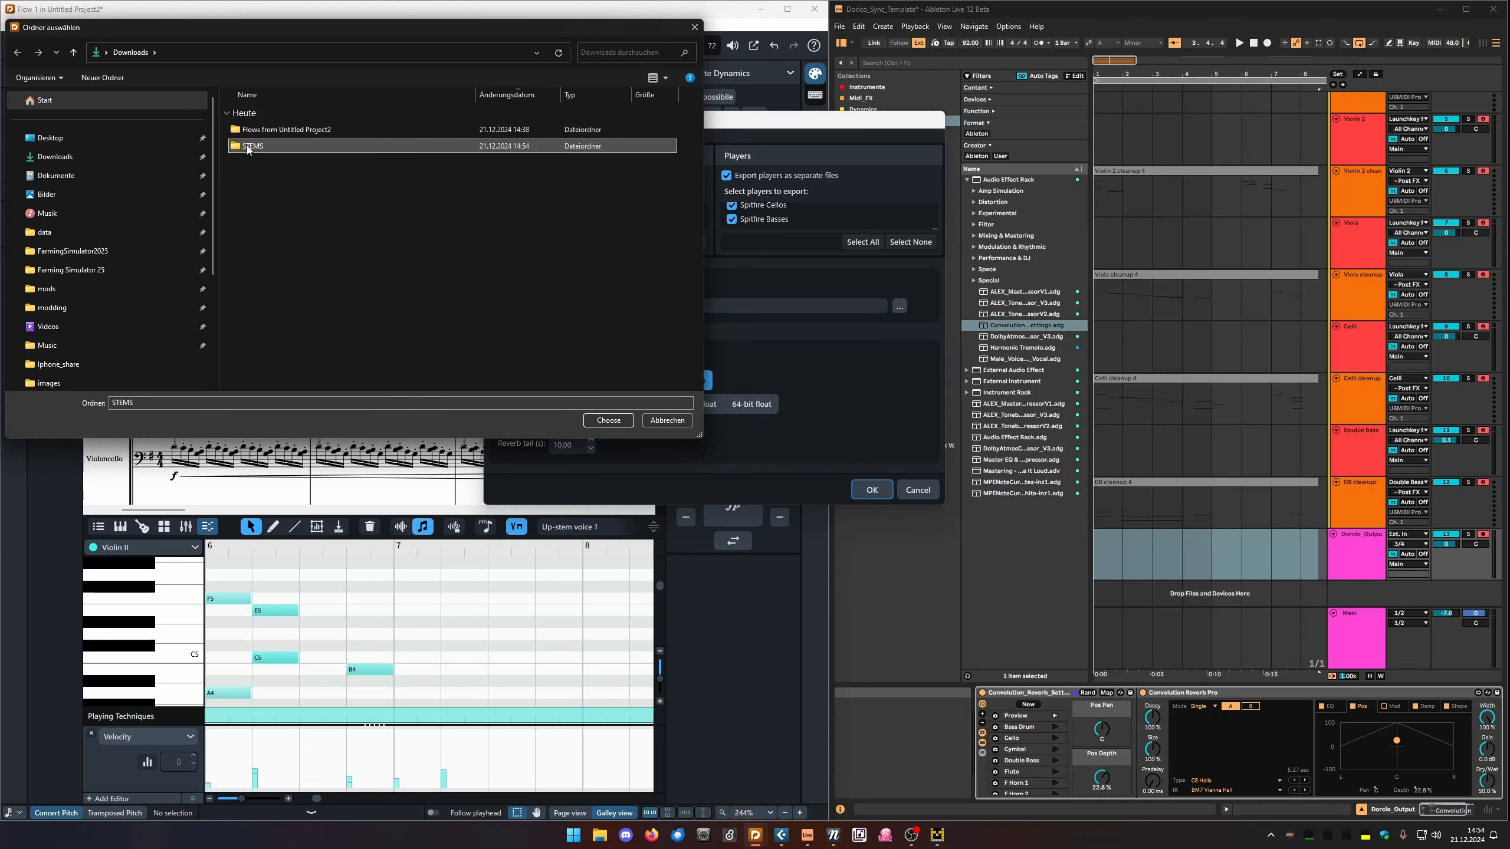
click(601, 422)
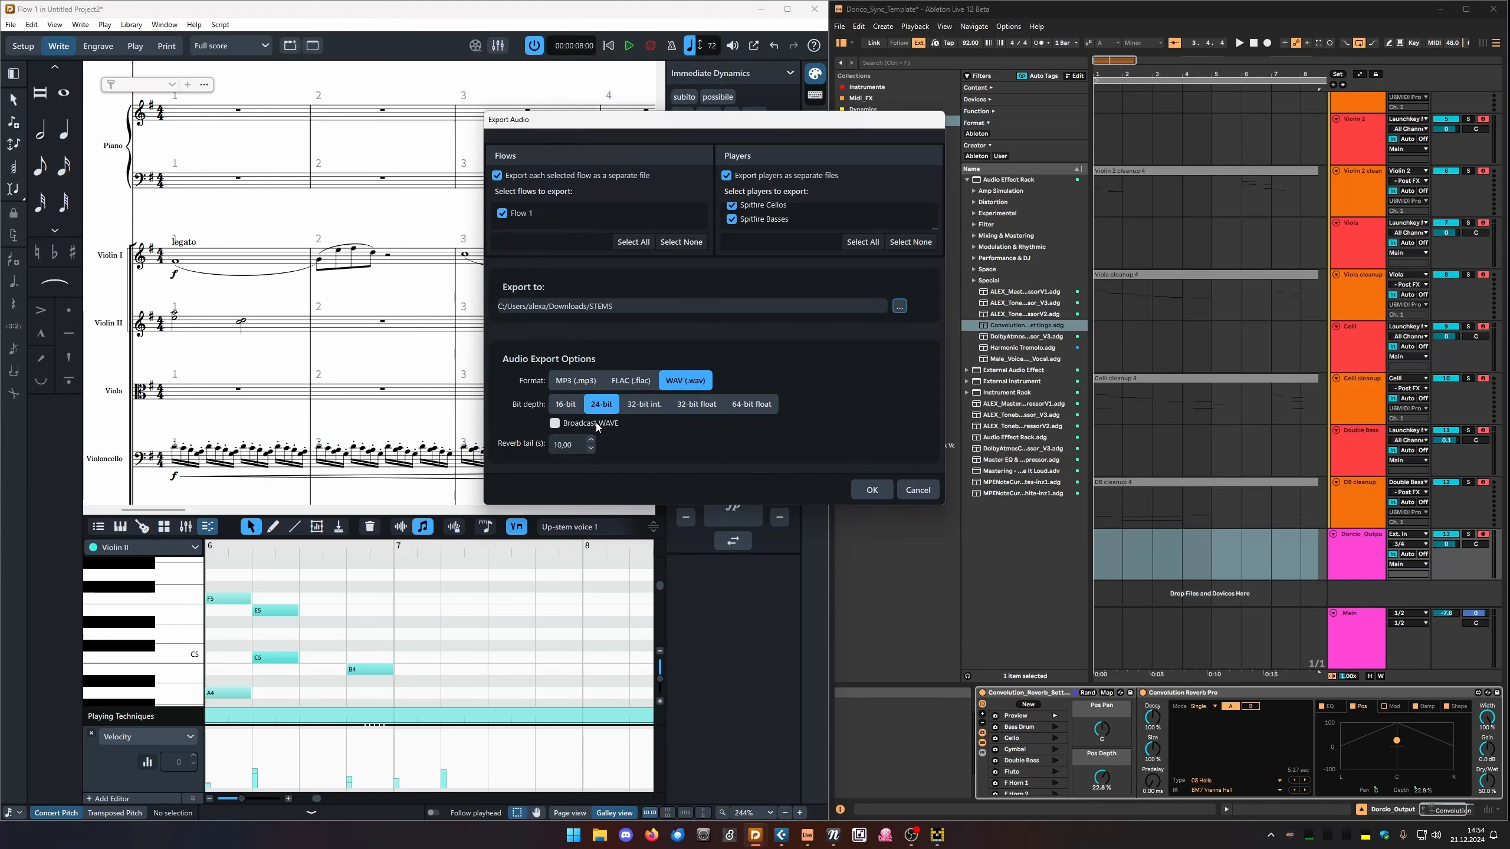
Start the stem export and cancel it after the first few players have been rendered.
click(877, 495)
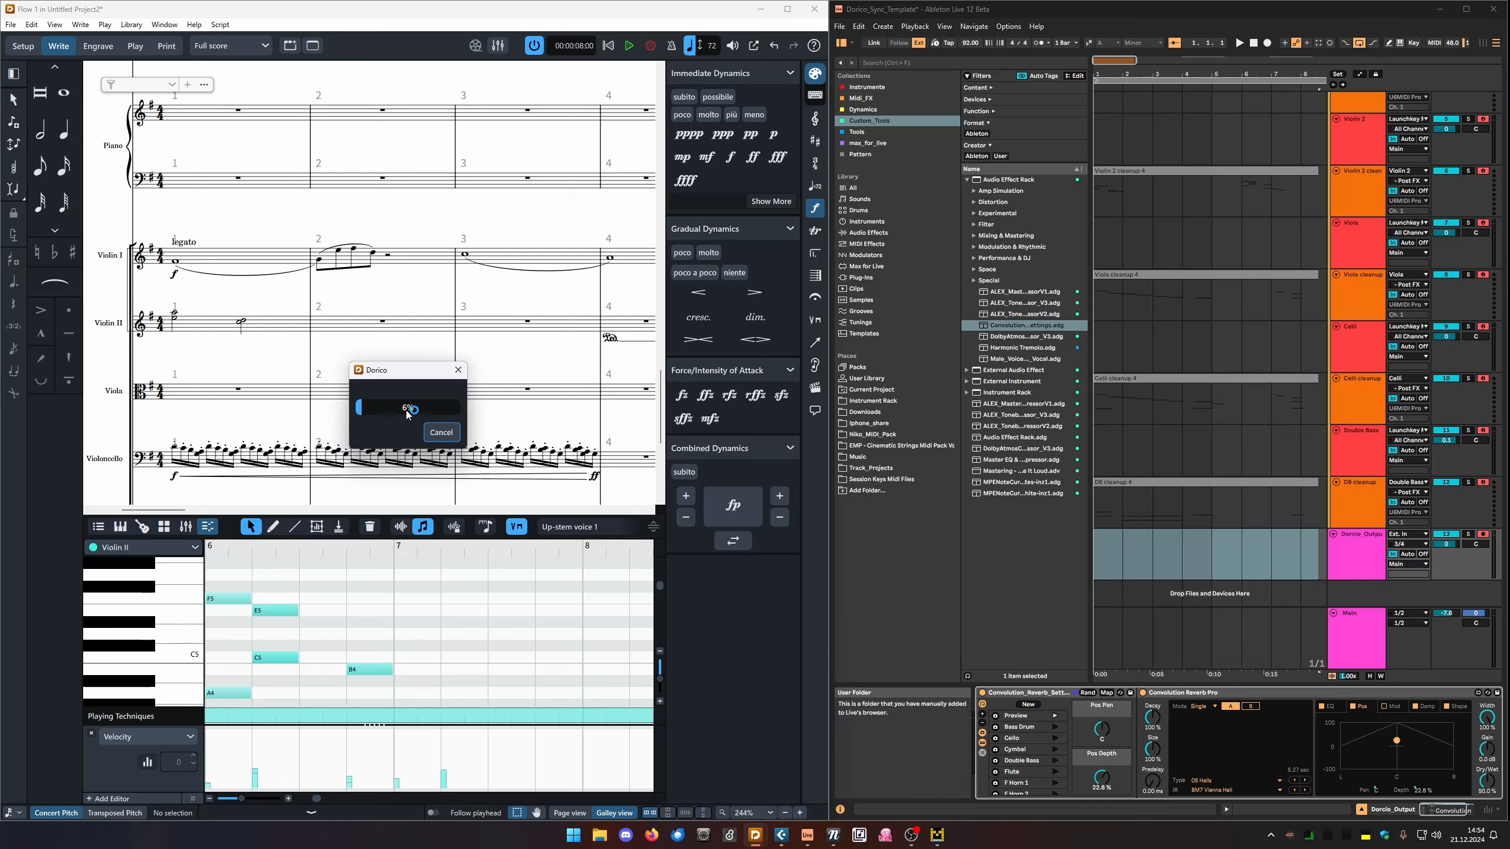
click(441, 432)
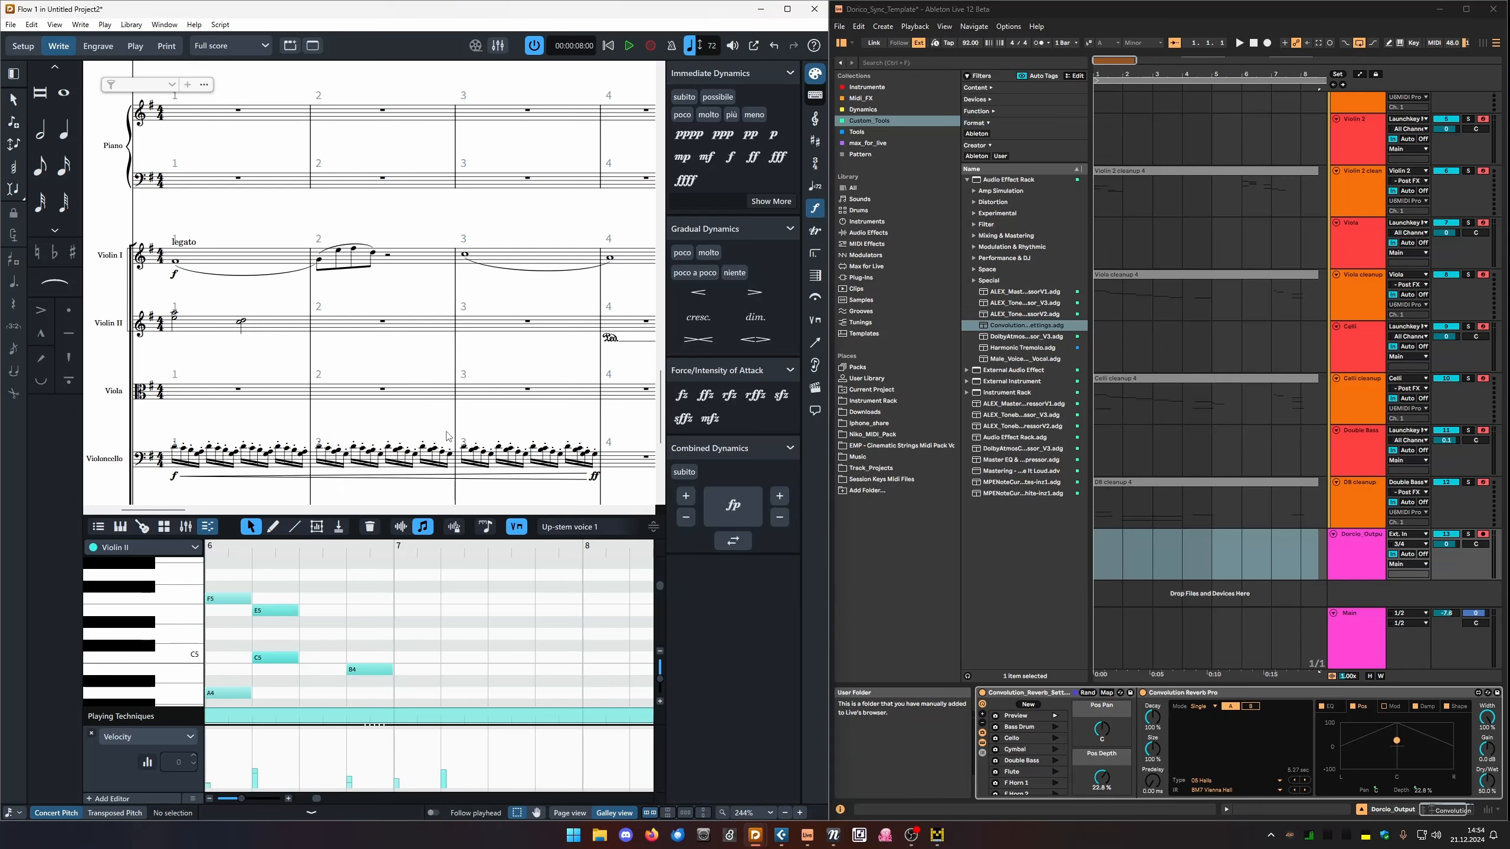
click(1142, 597)
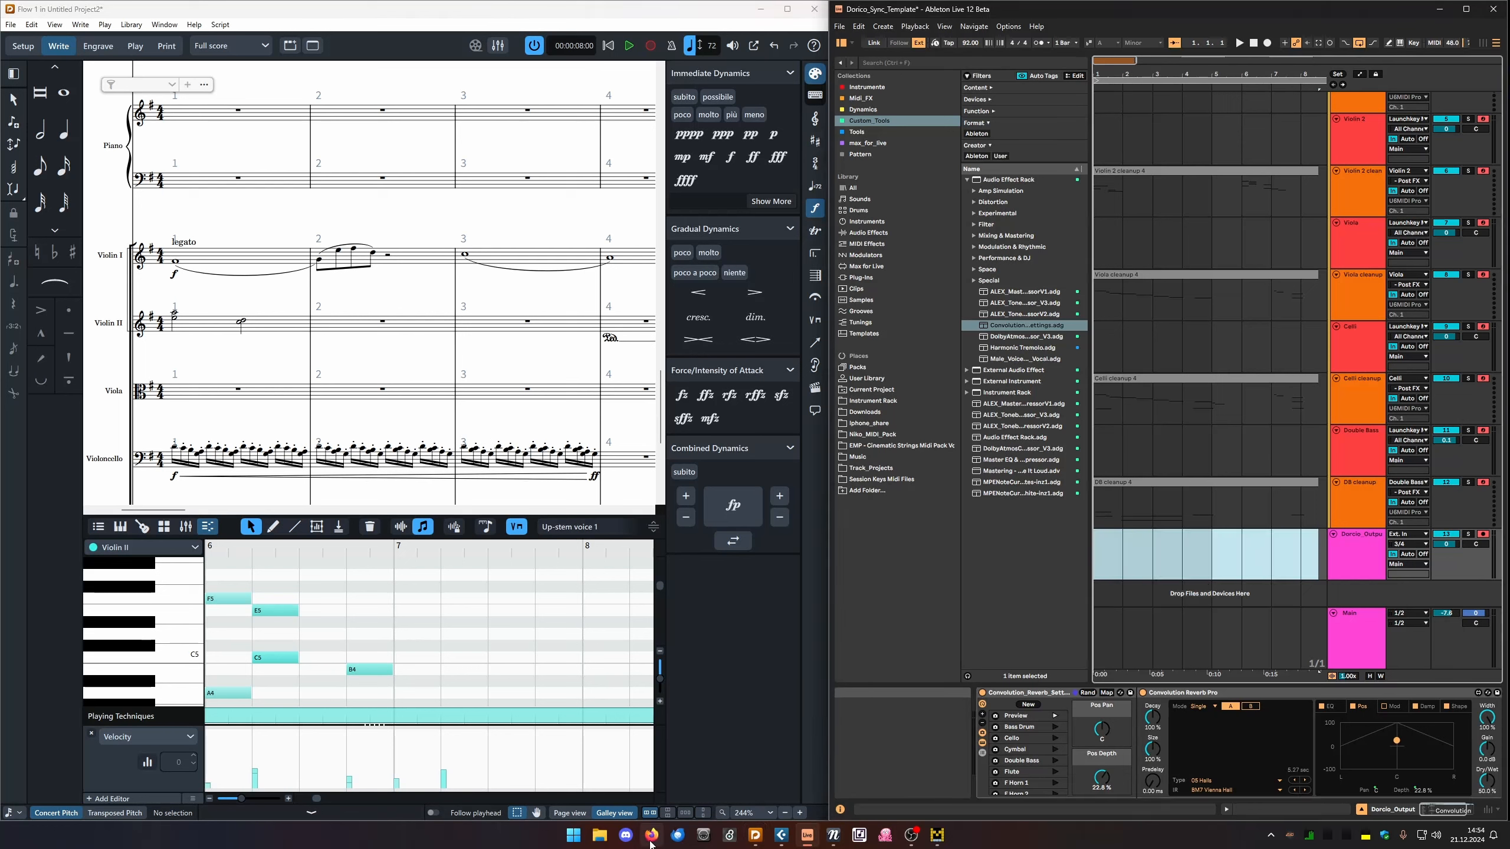
In File Explorer, go to the exported 01 - Flow 1 folder and select the Oboe 1, Flute 2 - Piccolo and Flute 1 WAV files.
click(600, 837)
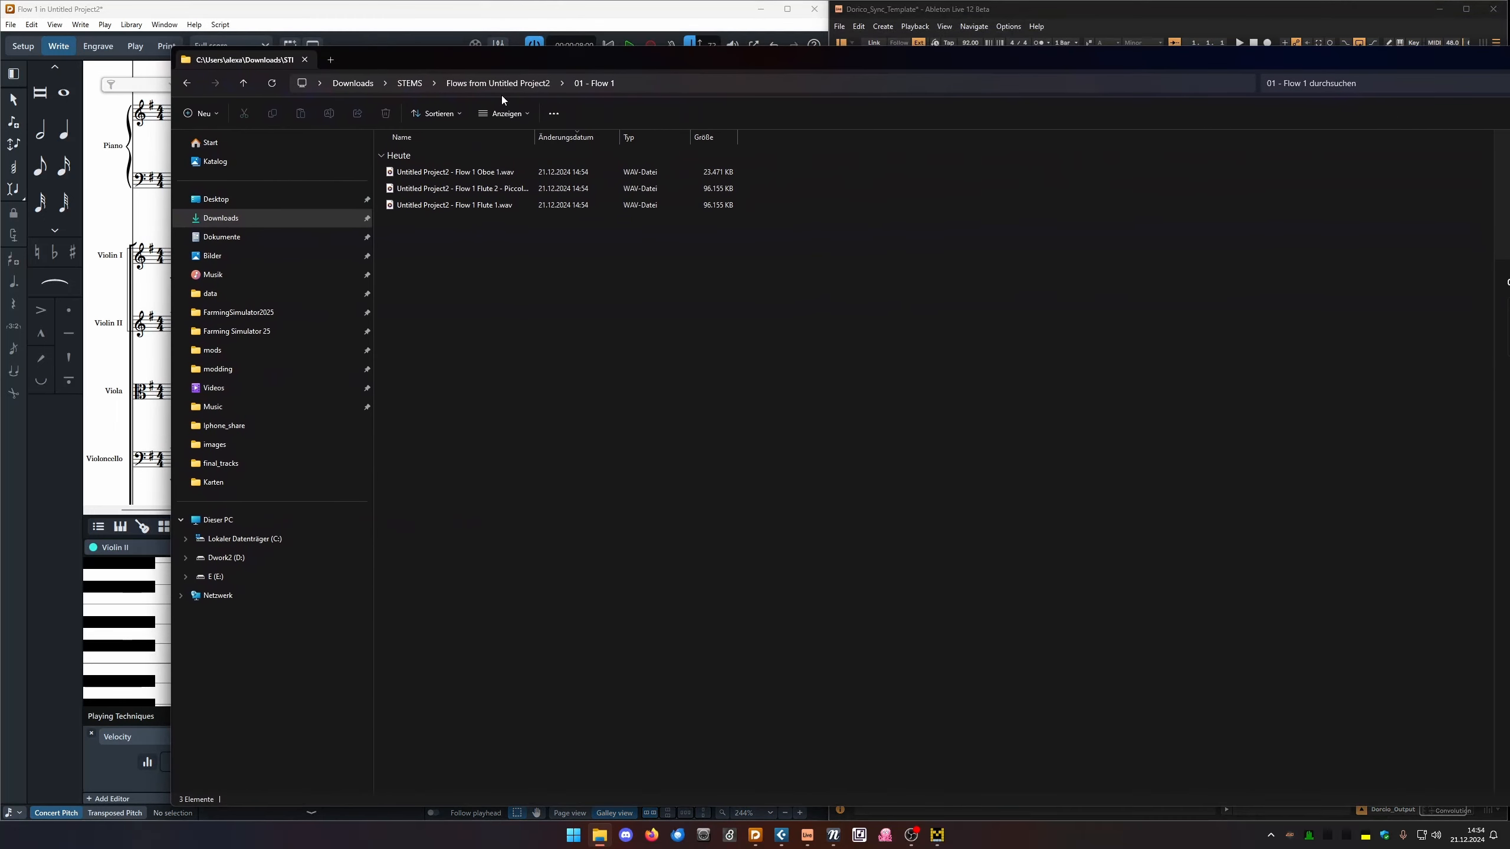
click(464, 172)
click(484, 190)
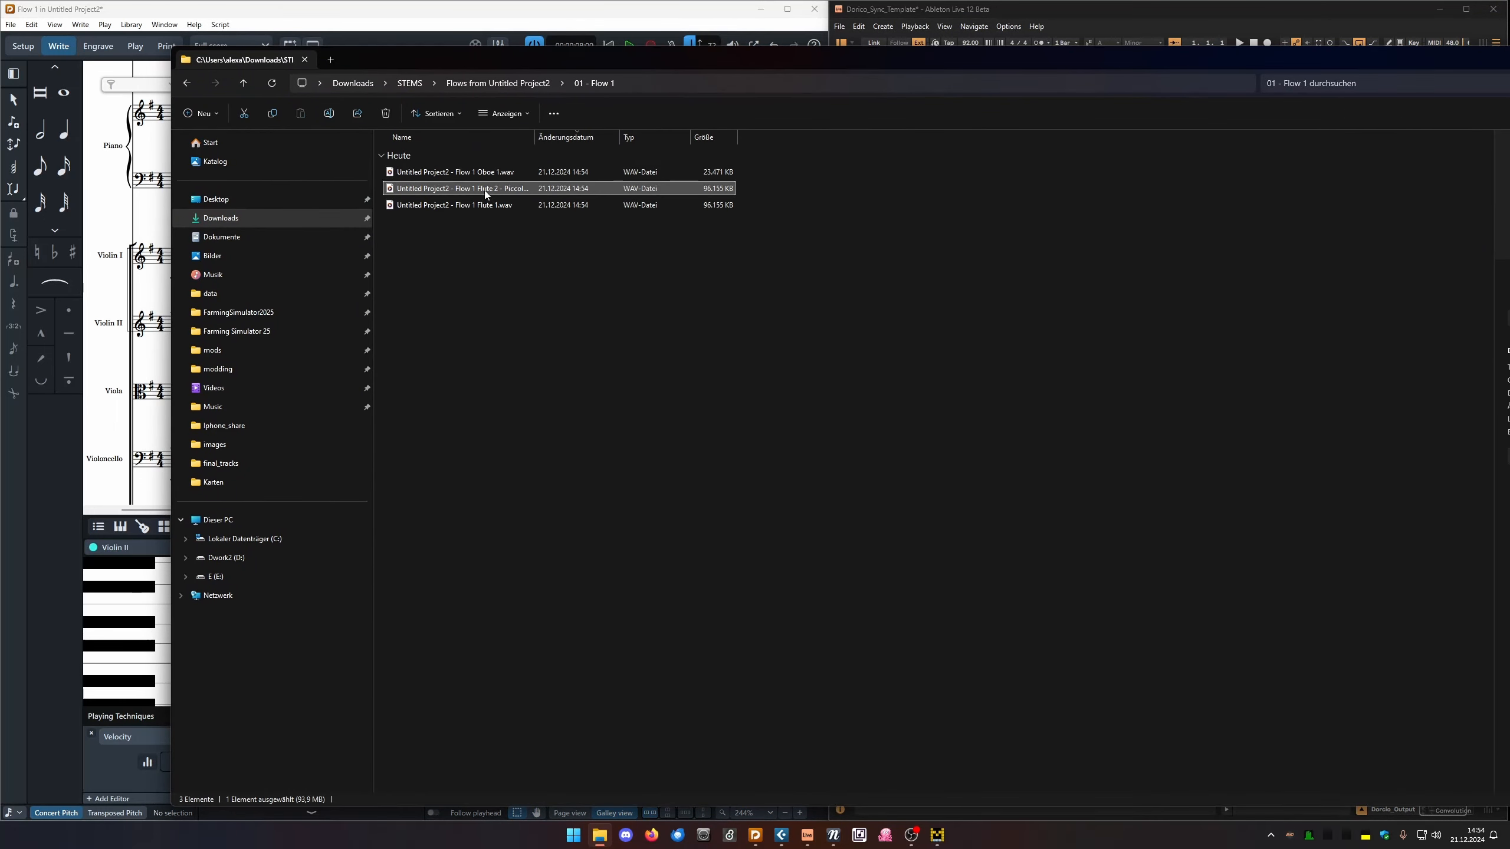
click(482, 205)
drag(534, 137, 618, 135)
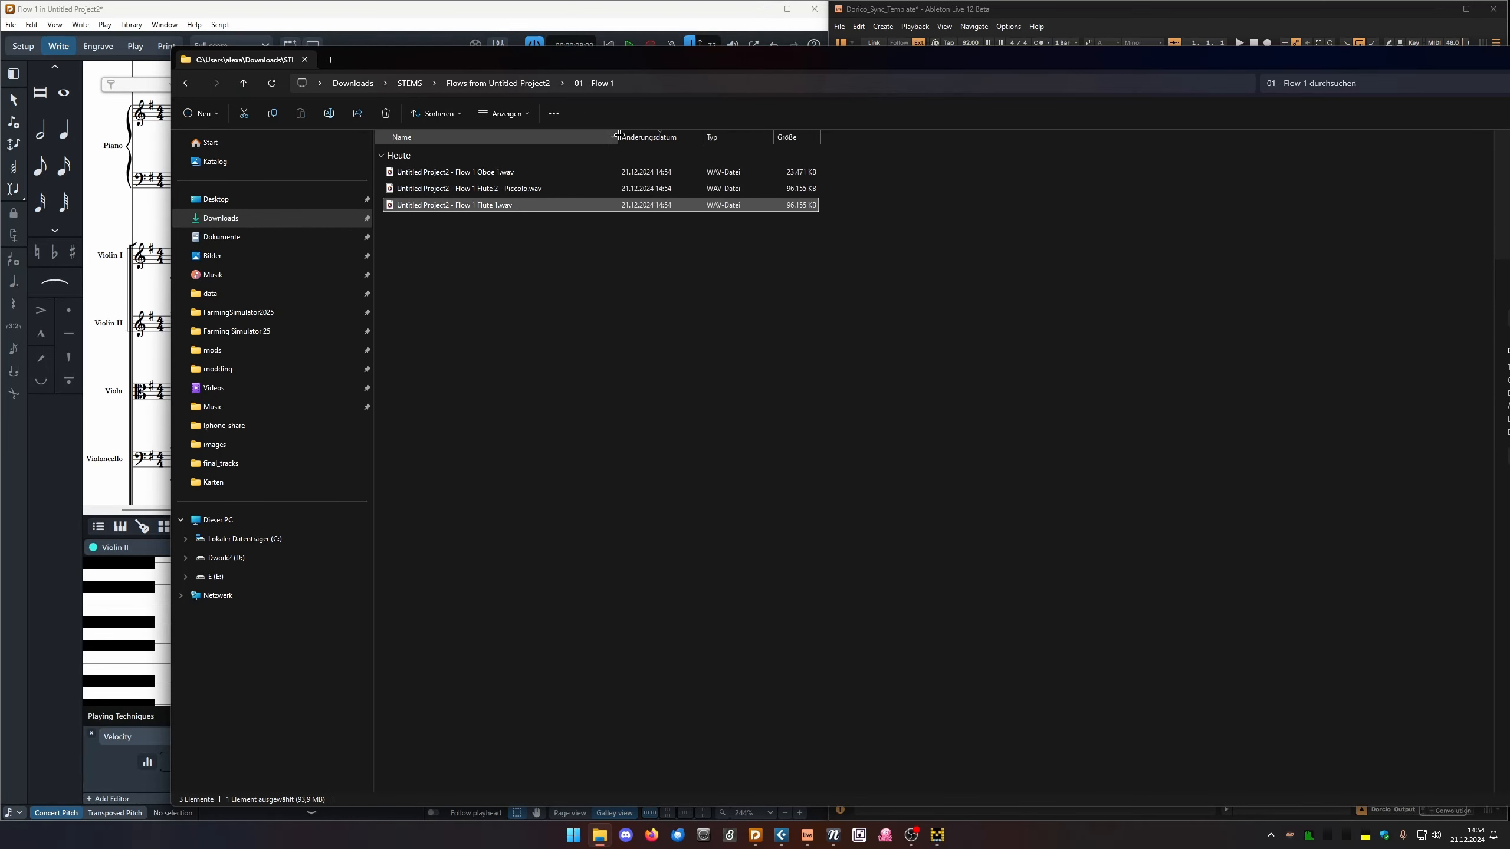
click(446, 172)
shift+click(444, 207)
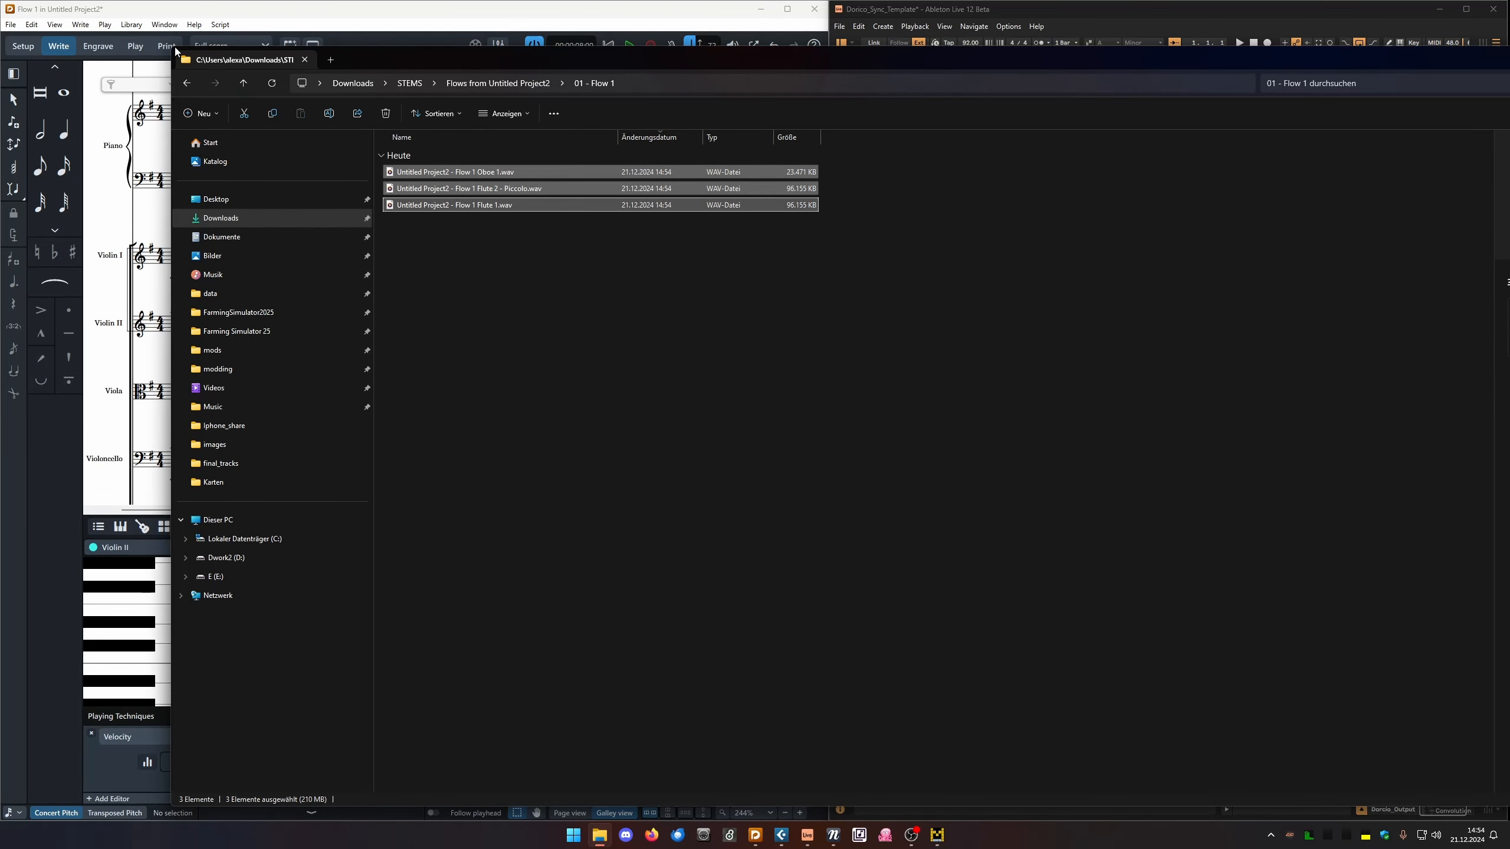
Shrink the file window beside Live and import the three selected stems as separate audio tracks below the Dorico output track.
drag(173, 46, 173, 149)
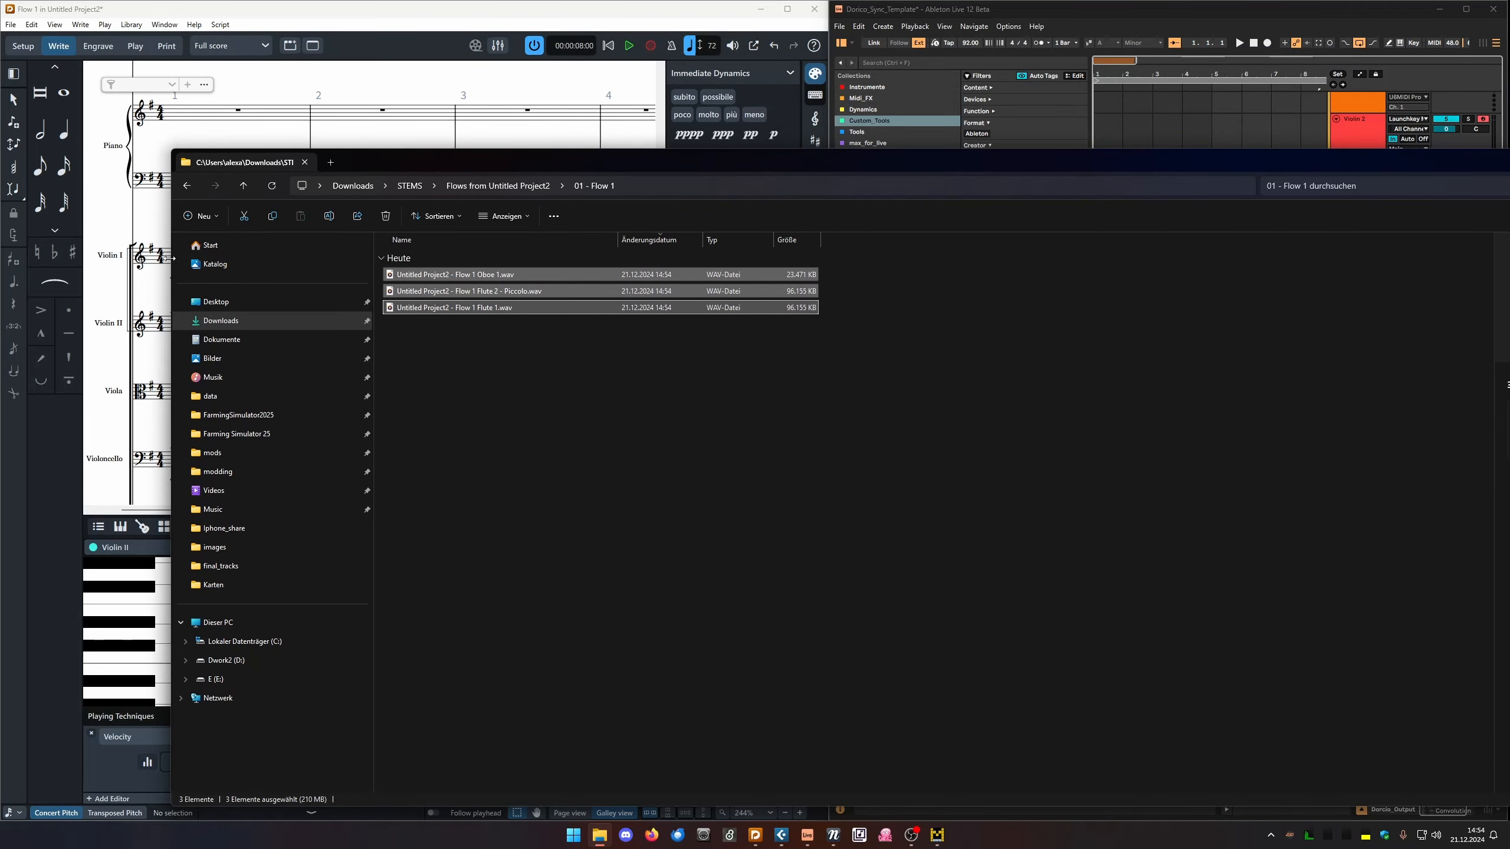
drag(170, 259, 1116, 258)
drag(1301, 157, 360, 131)
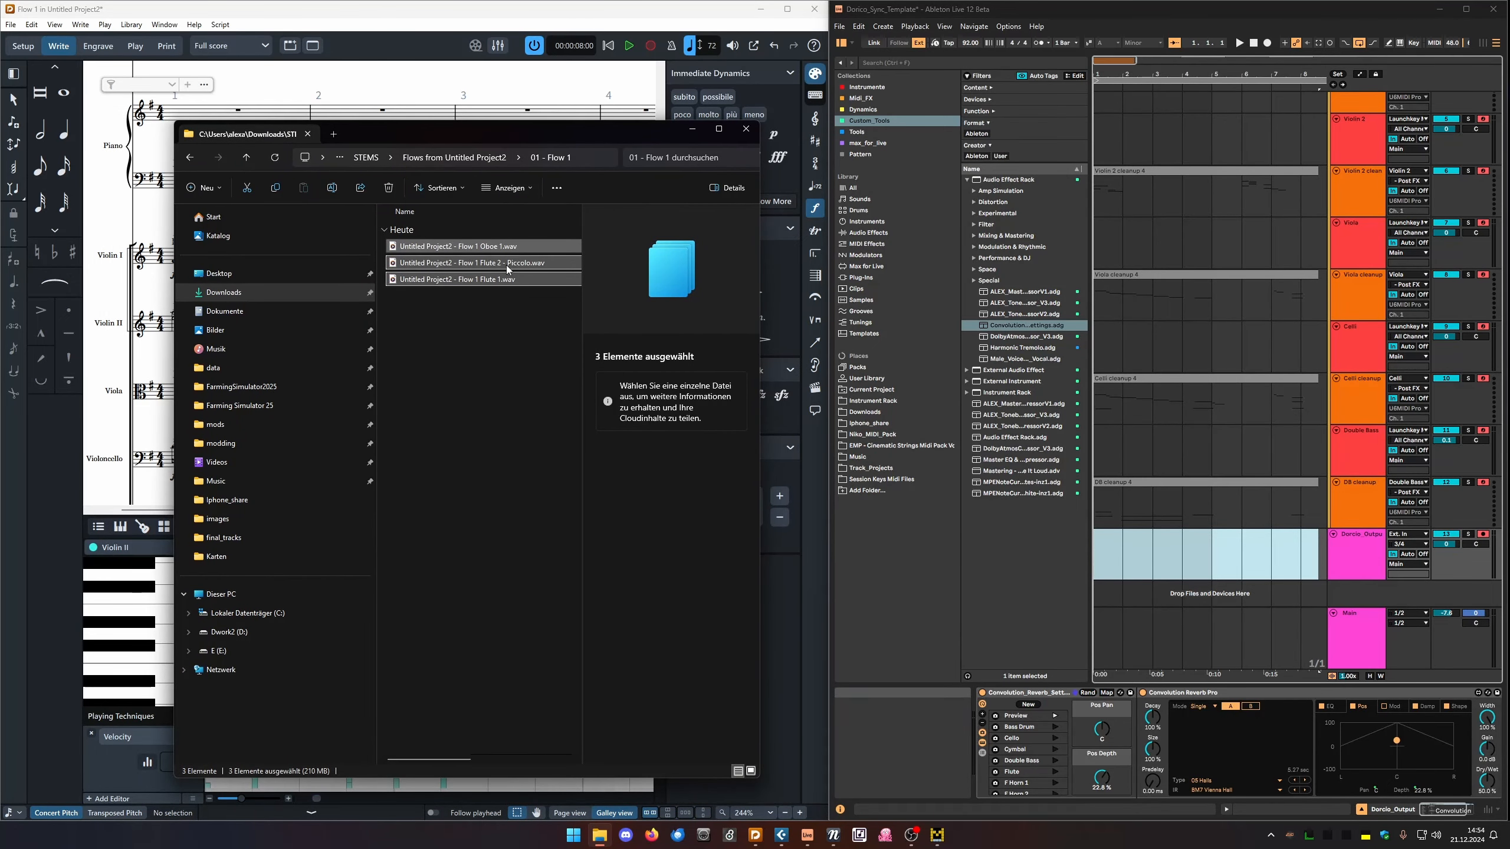
drag(500, 263, 1104, 591)
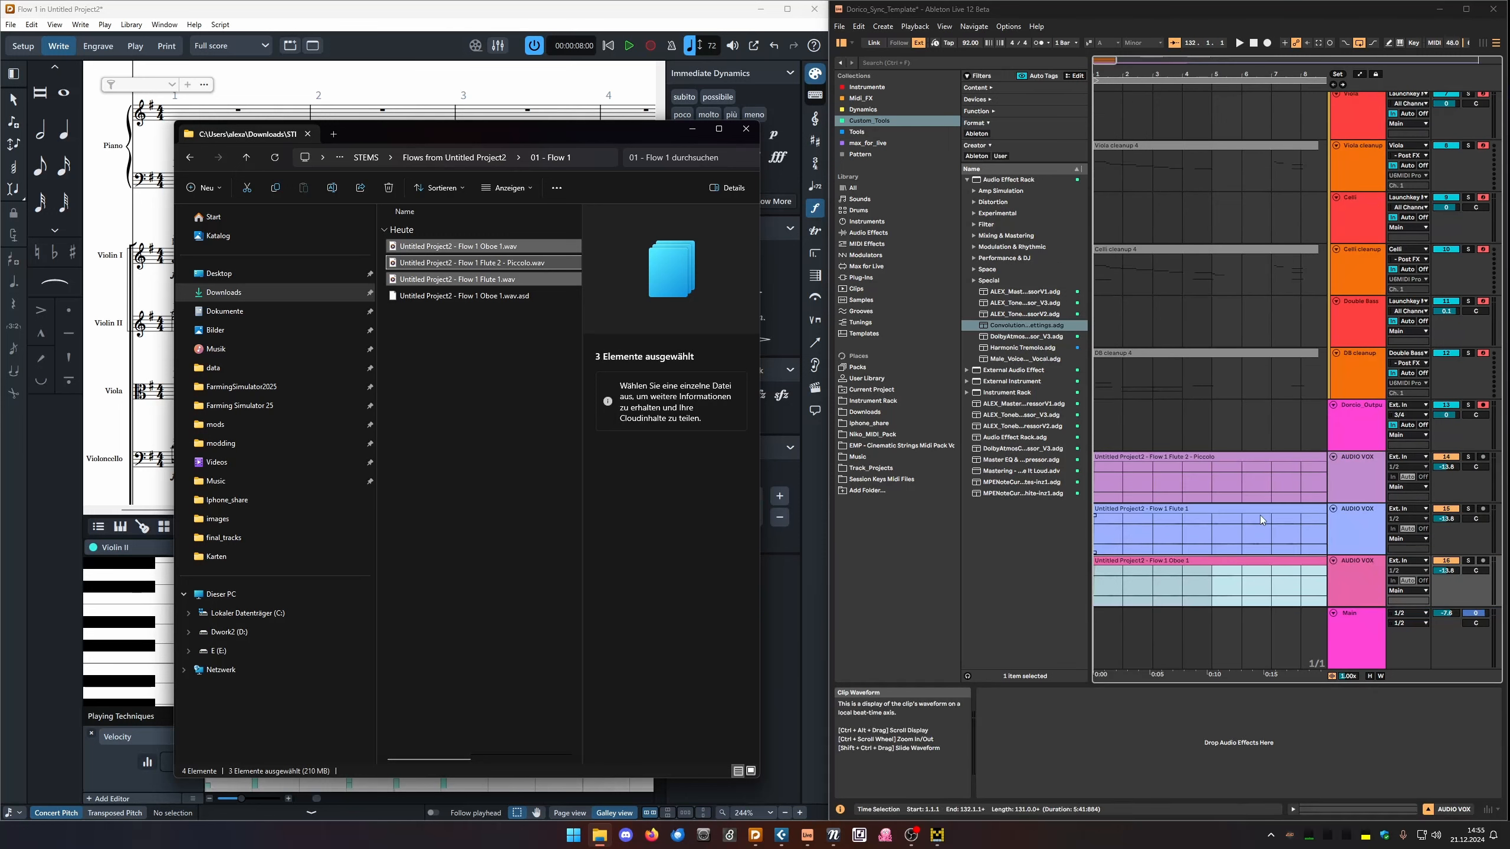
Return Live's playback position to the start and play the imported stems.
click(1189, 516)
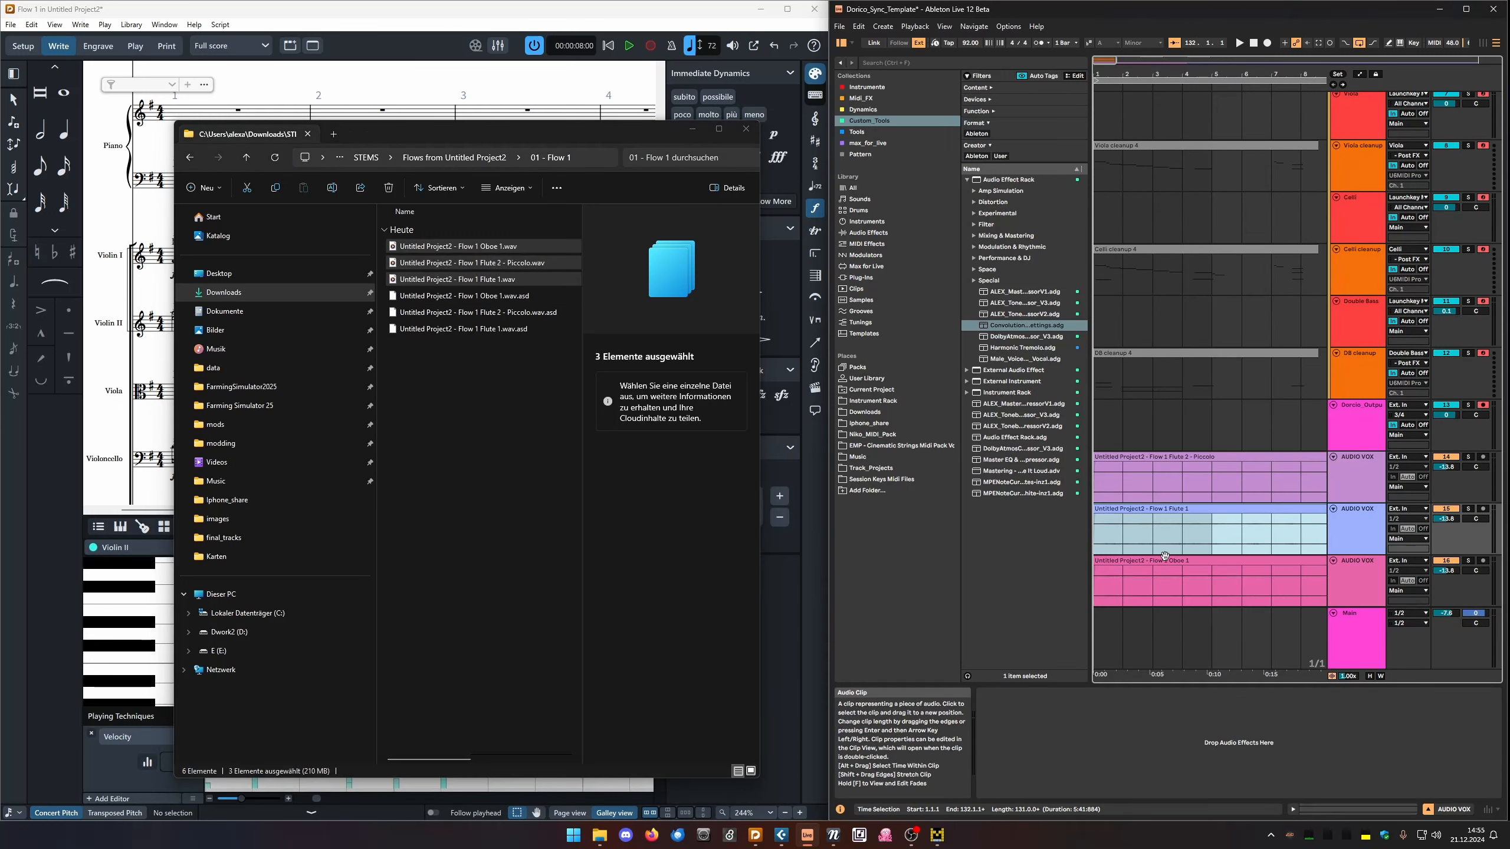
click(1165, 574)
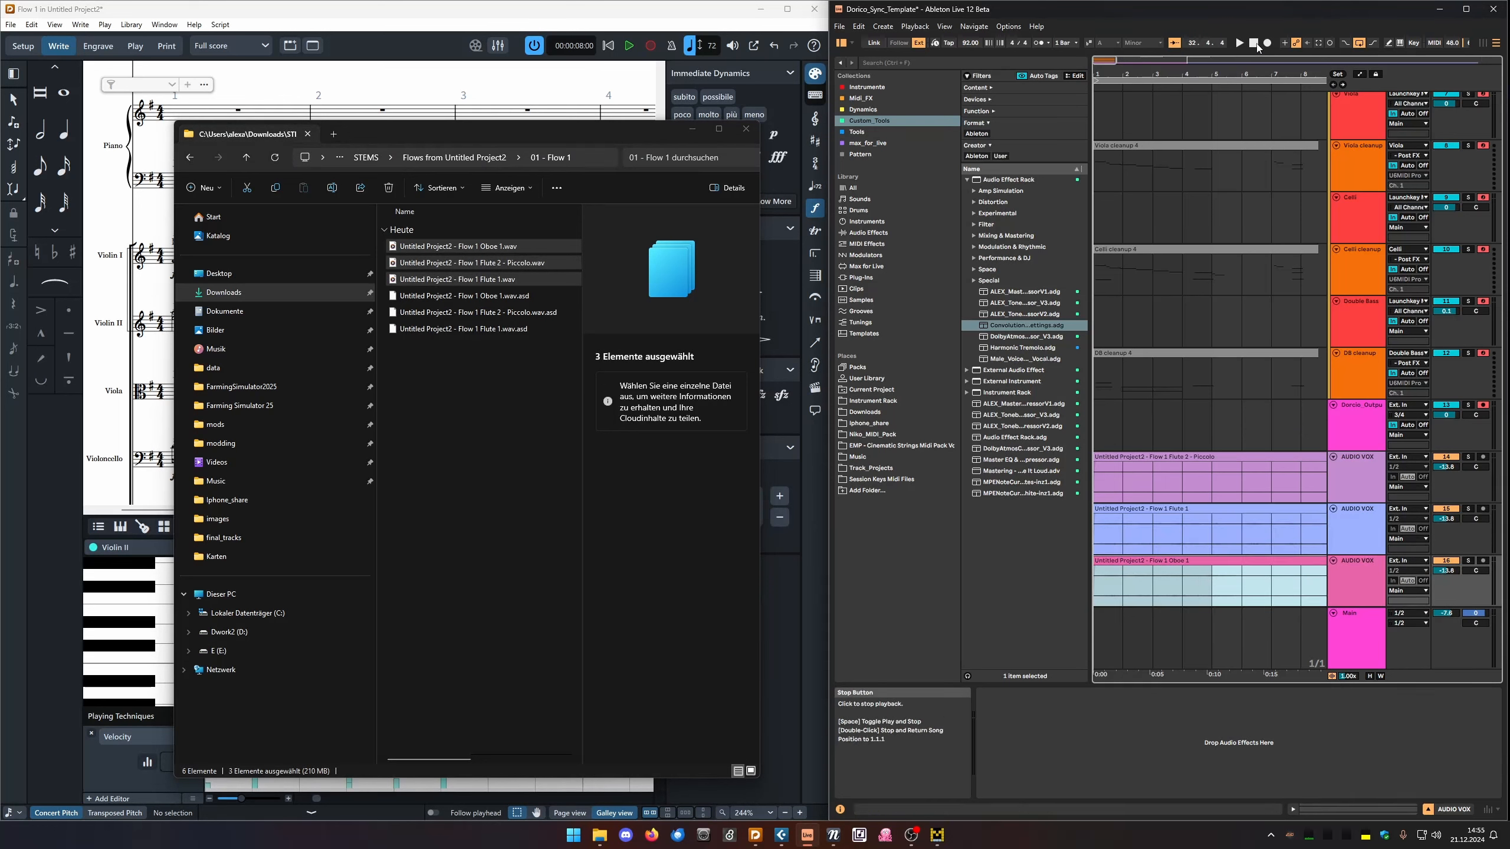
double_click(1255, 44)
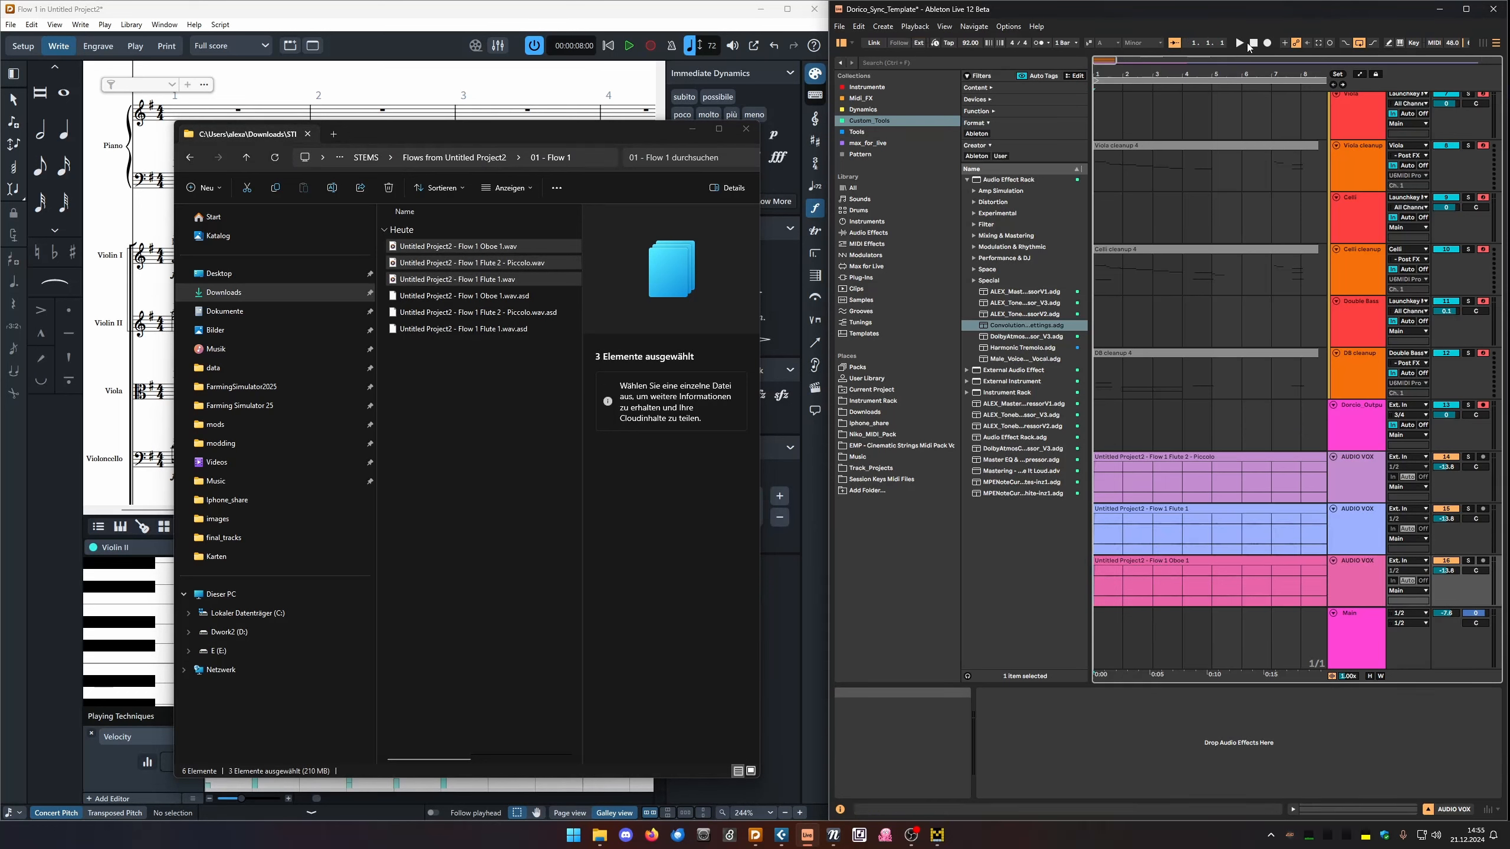
click(1239, 43)
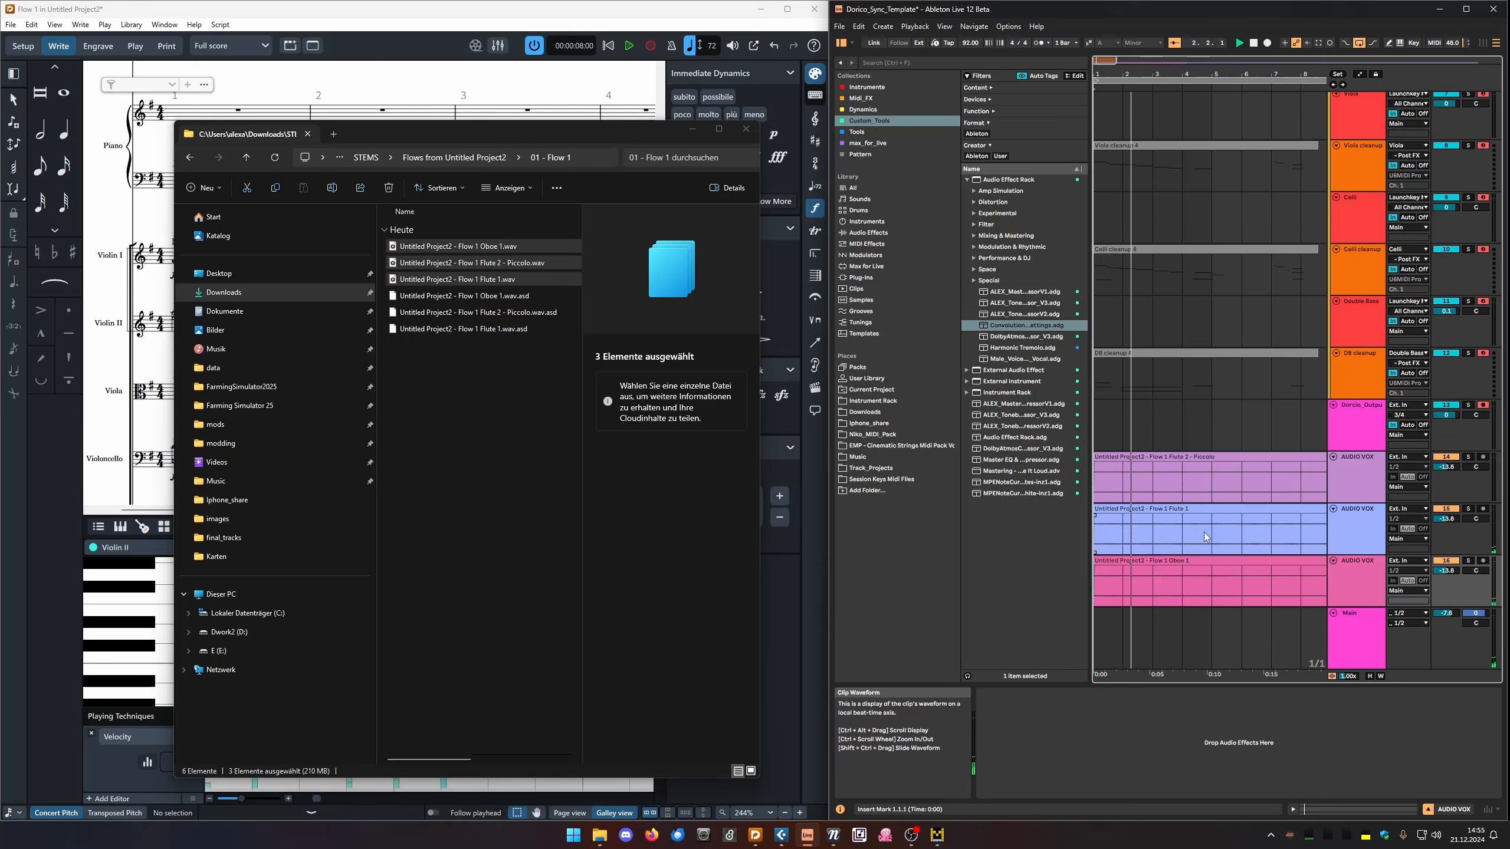
Reset the volume of the three imported stem tracks to 0 dB.
double_click(1447, 519)
click(1451, 573)
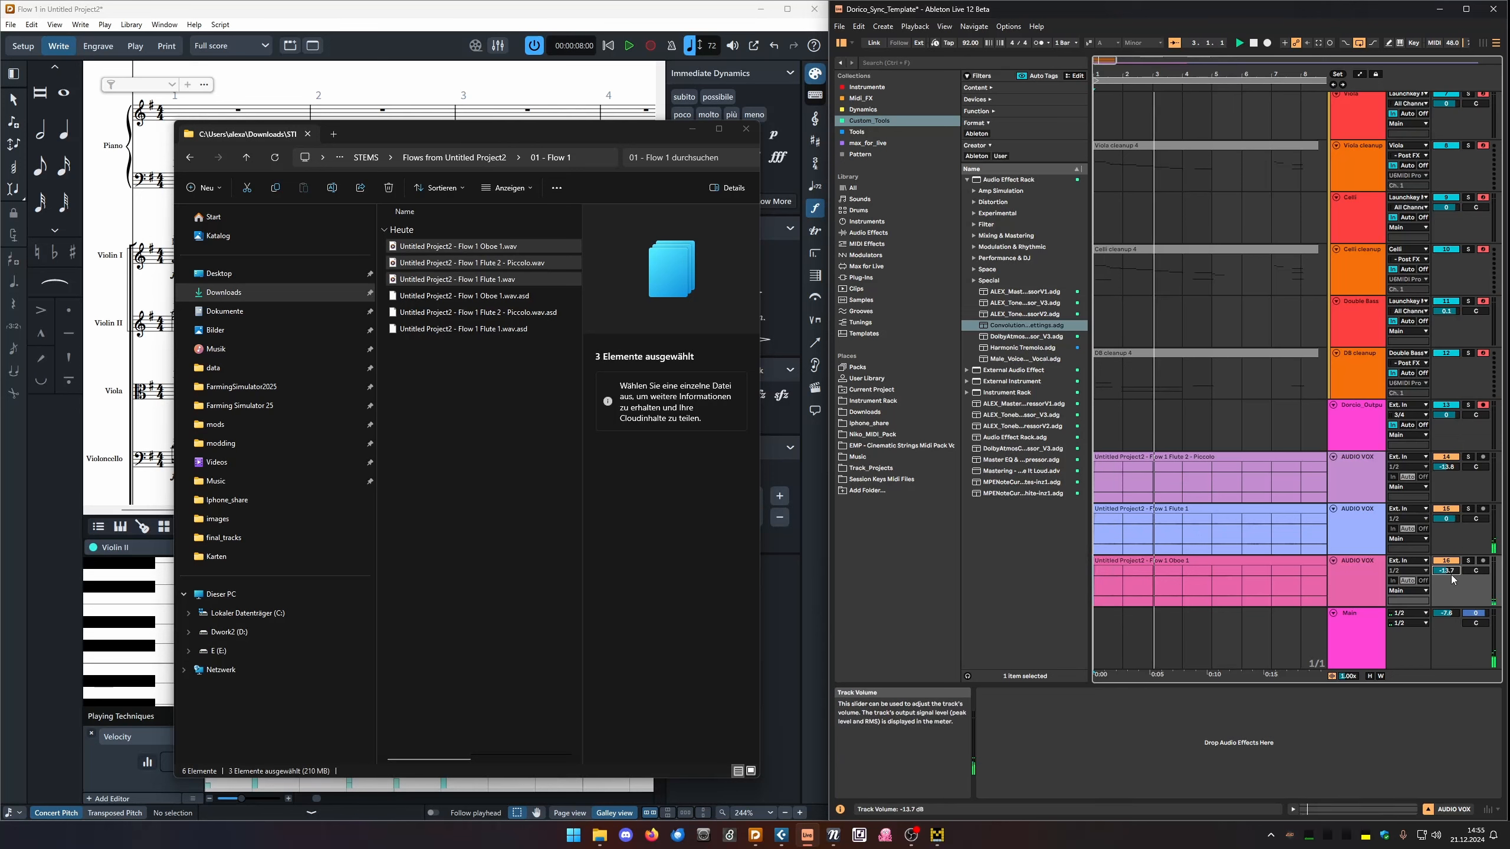
double_click(1450, 572)
double_click(1448, 468)
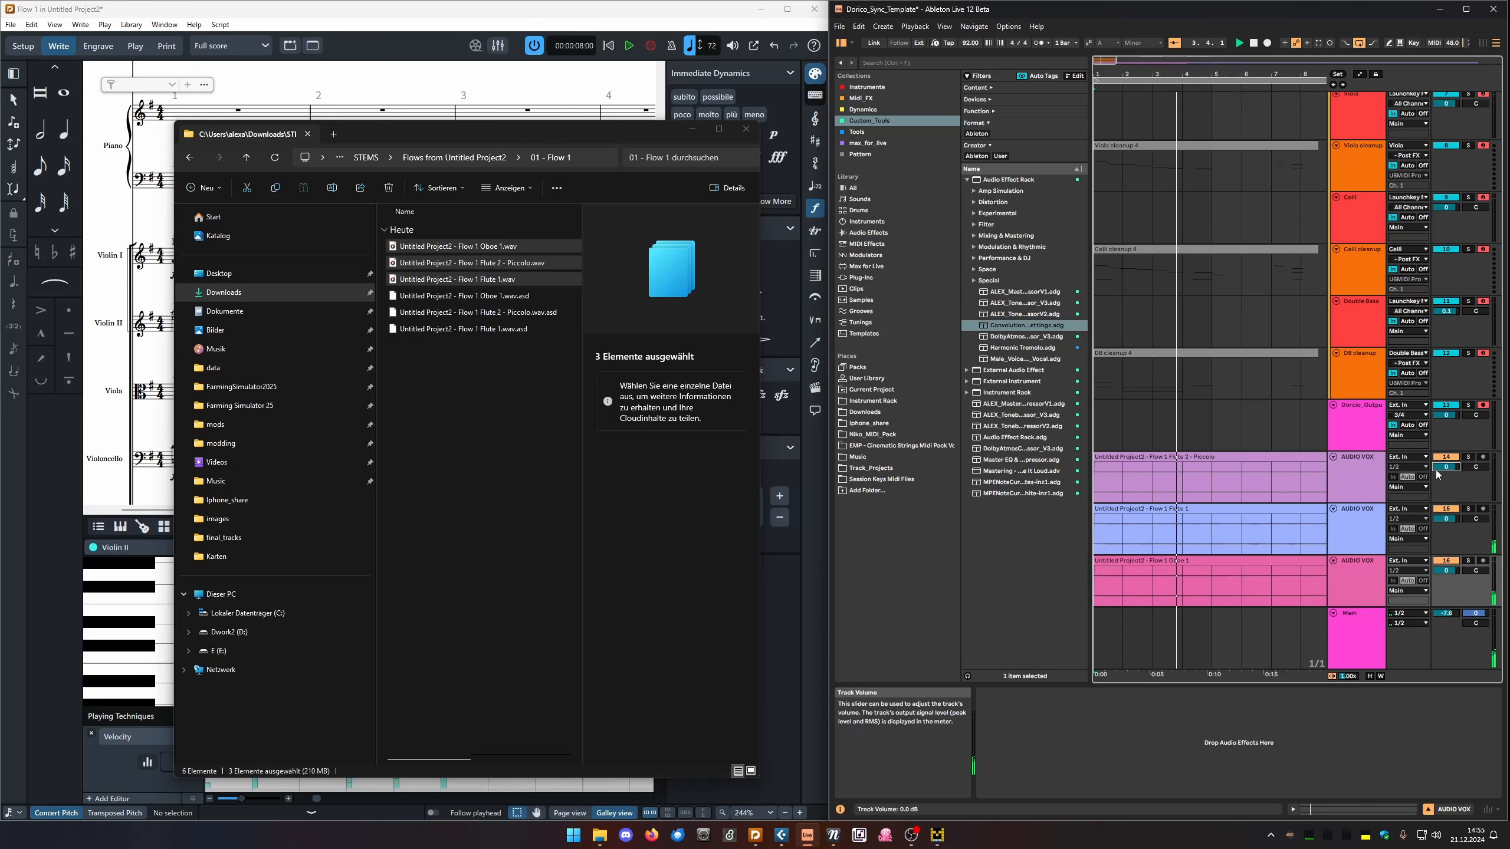
click(1349, 475)
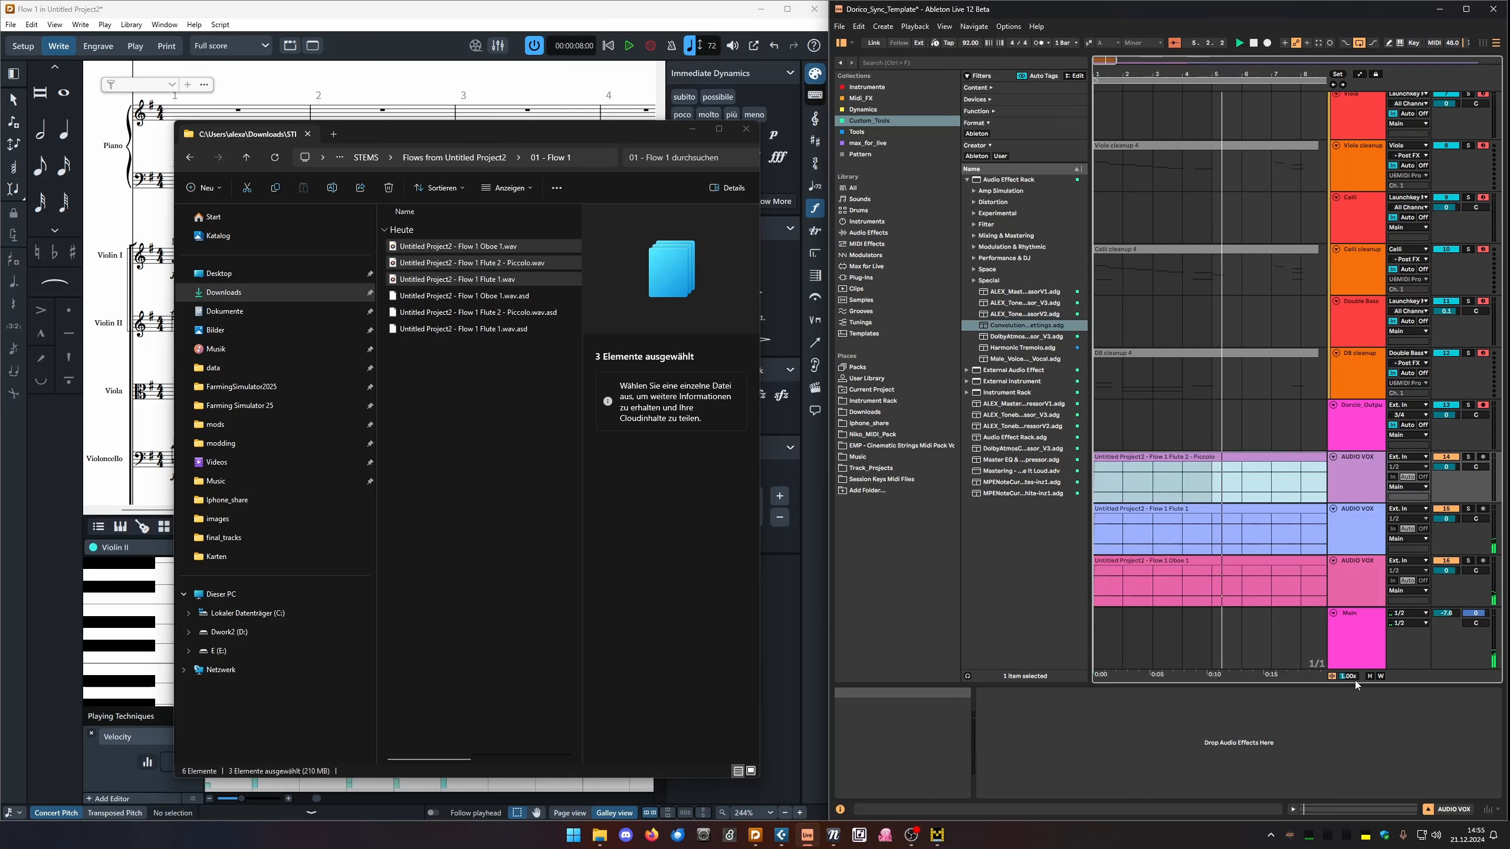
Raise the vertical waveform zoom to 30.0x in Live and replay the stems from the start, putting the file window away.
drag(1351, 677, 1351, 628)
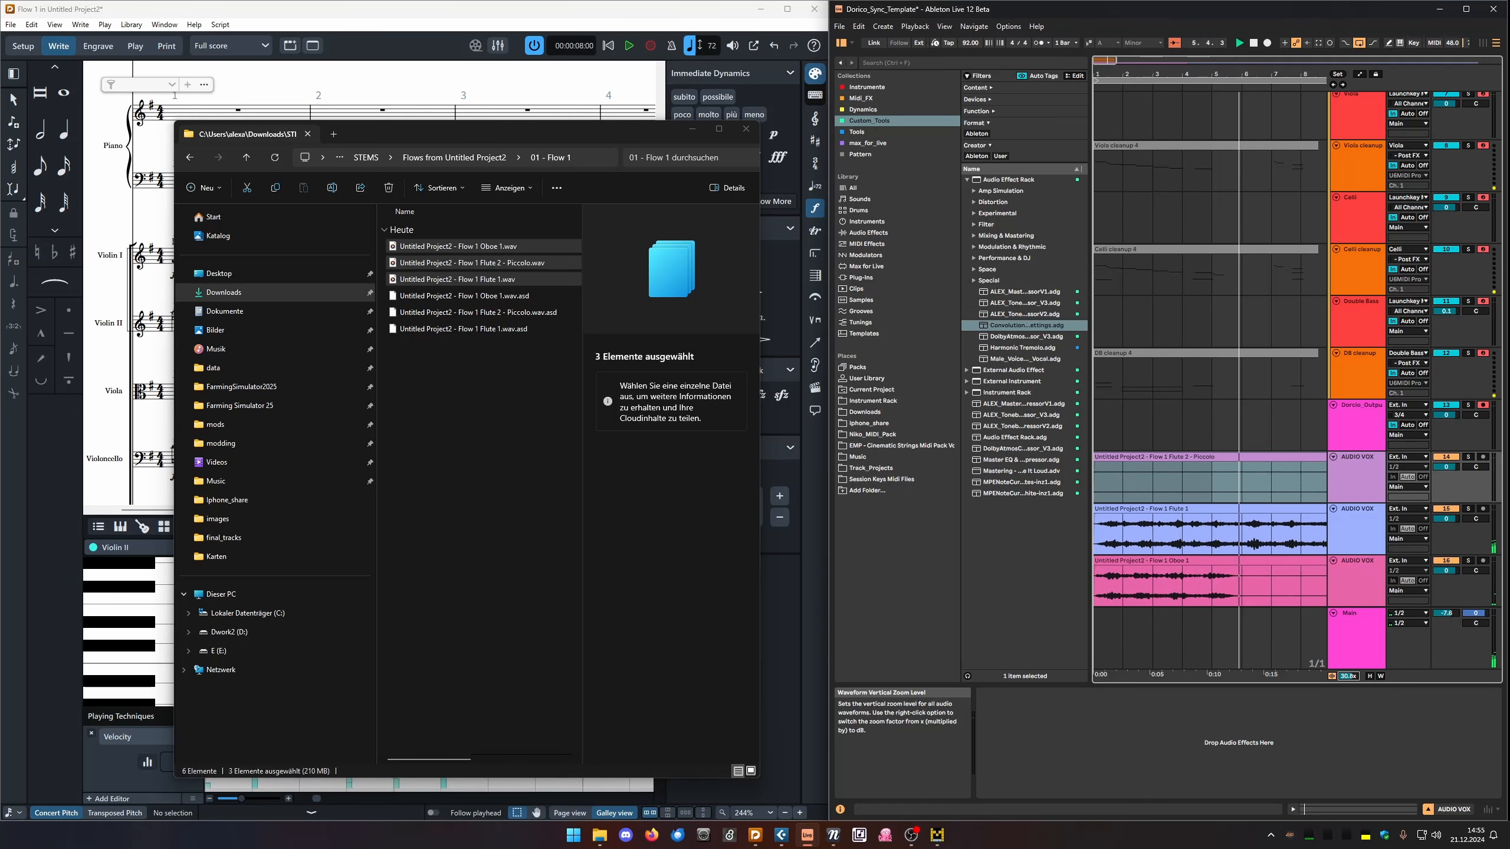
click(1099, 85)
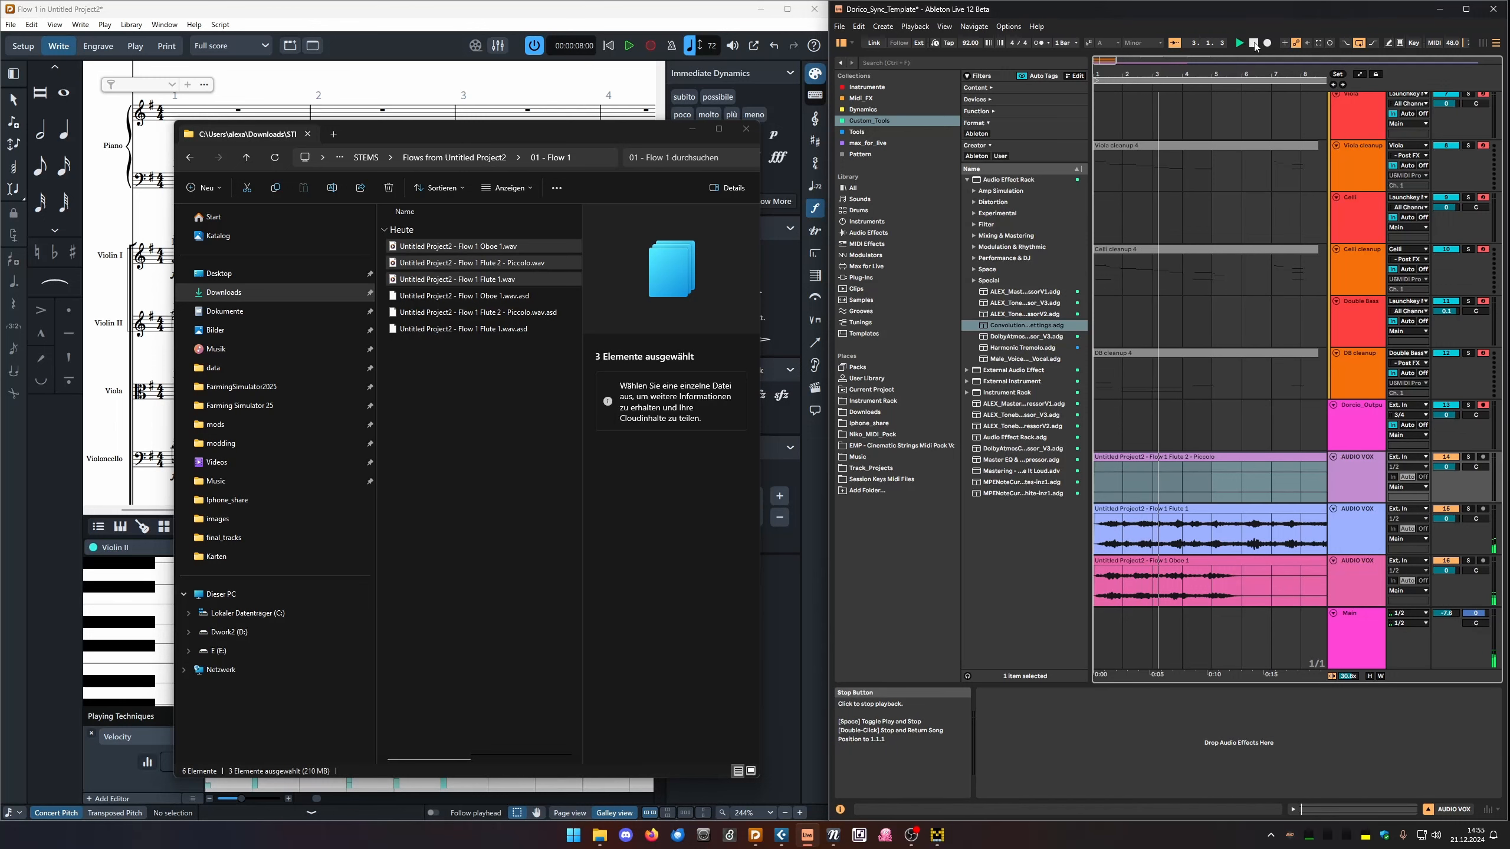
click(692, 130)
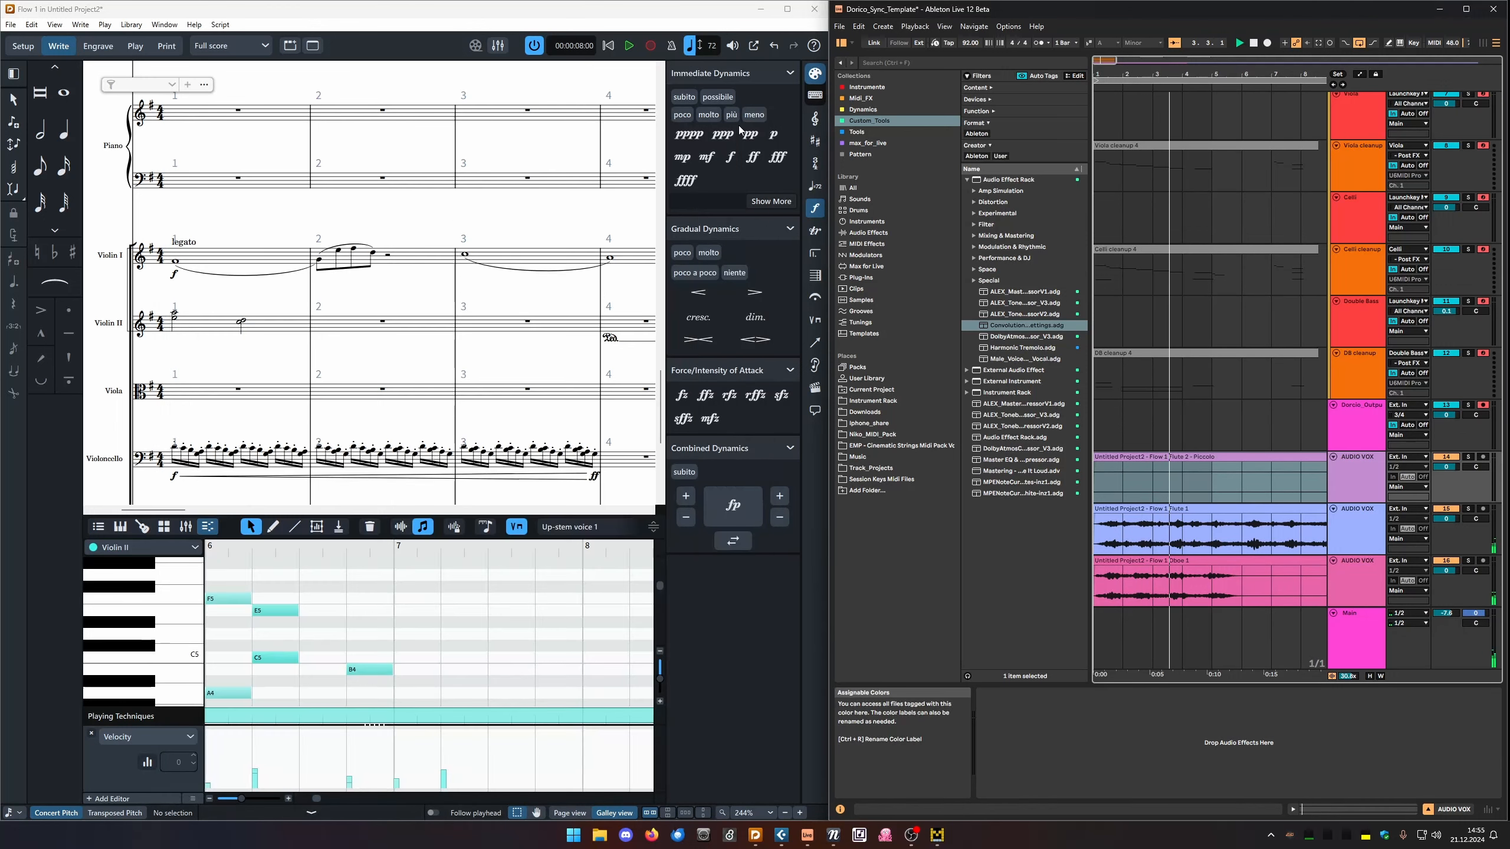
Switch to the Cubase synctest project and examine the tempo changes on its Tempo track.
click(782, 838)
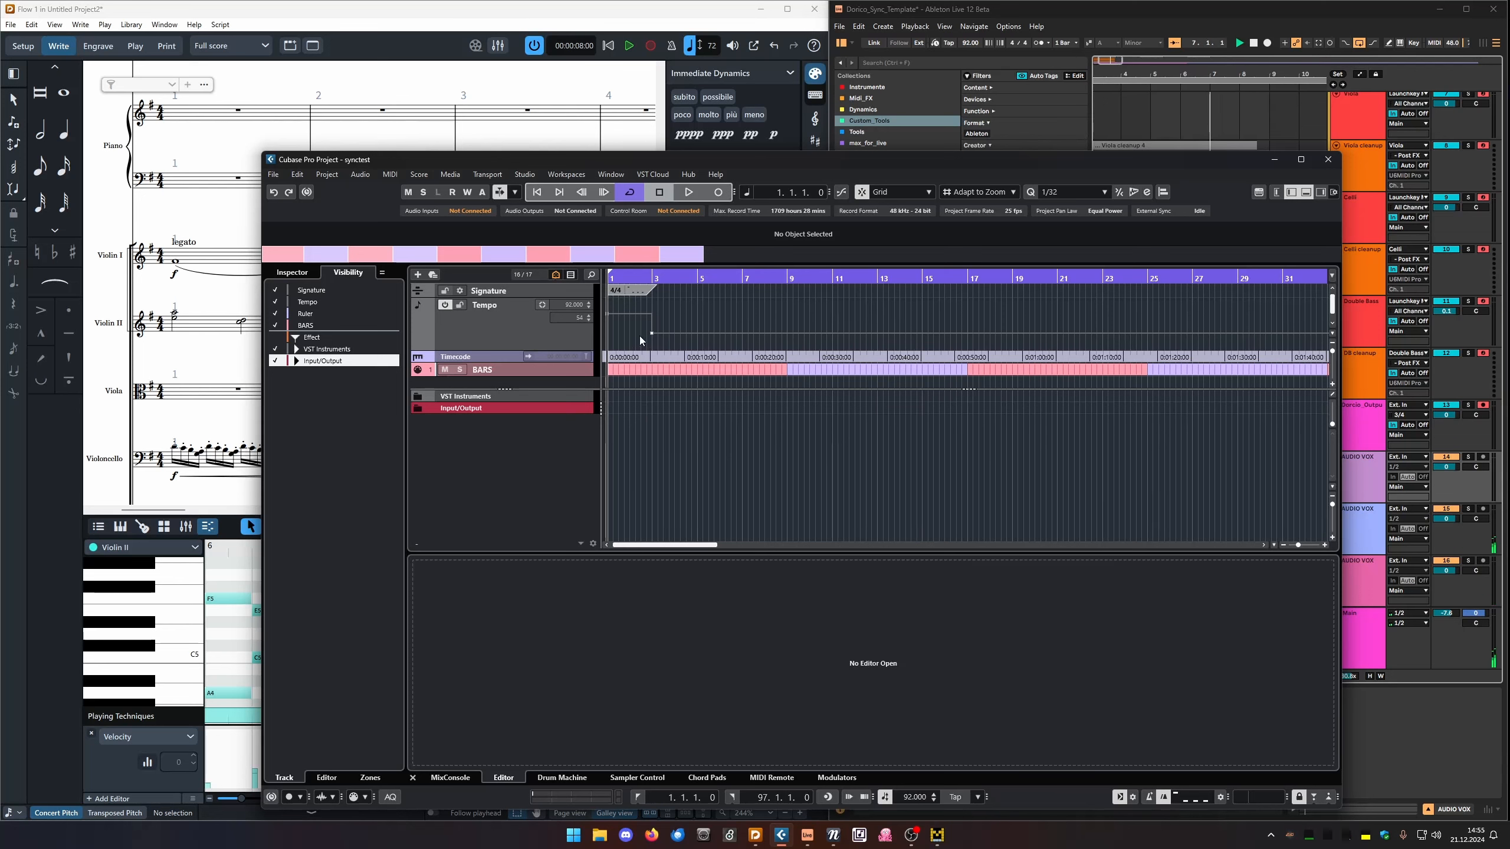
click(947, 18)
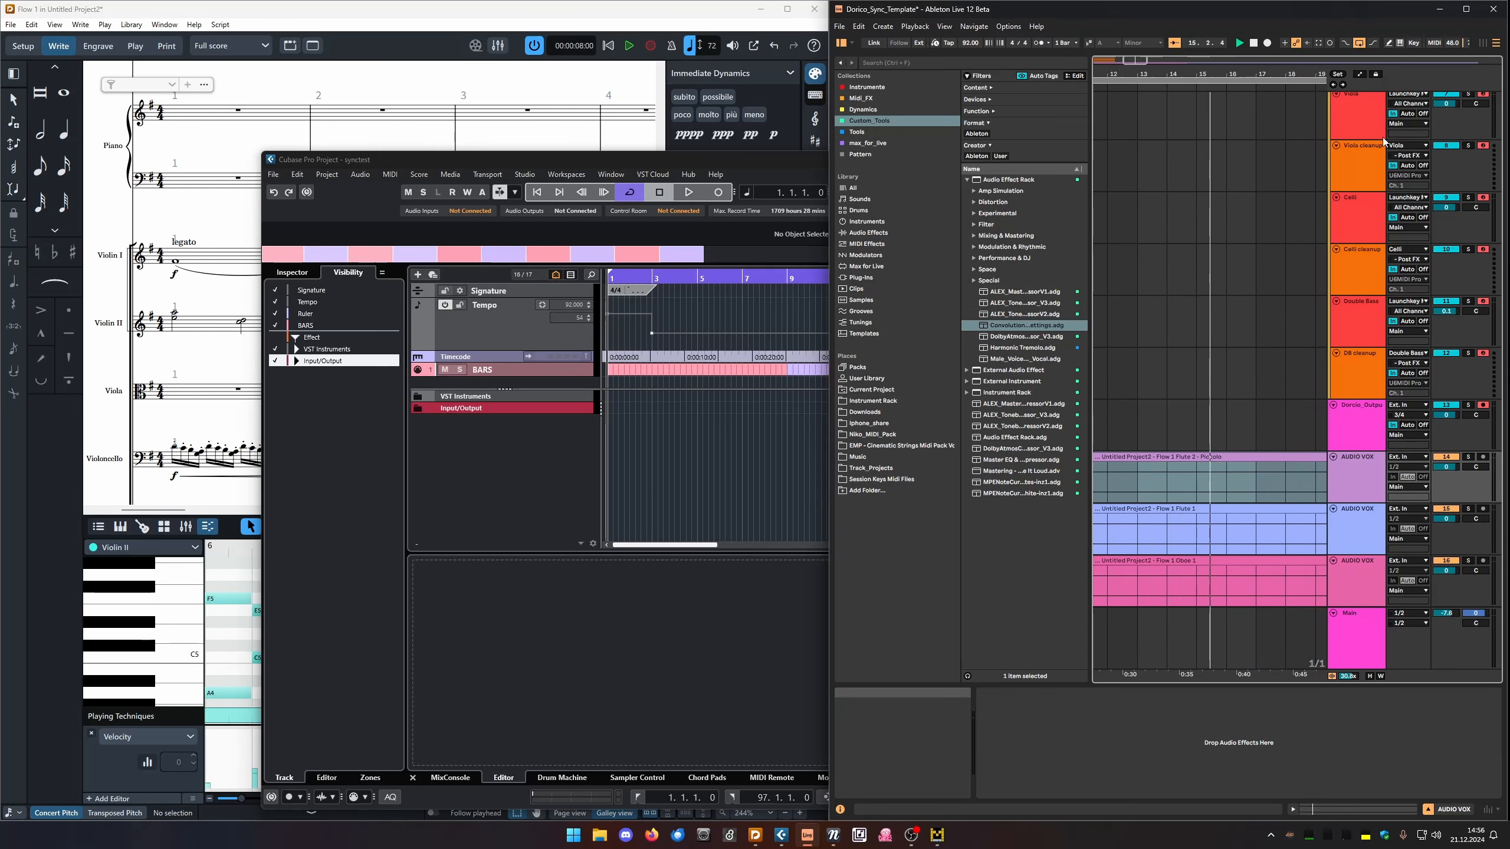
drag(681, 303, 601, 344)
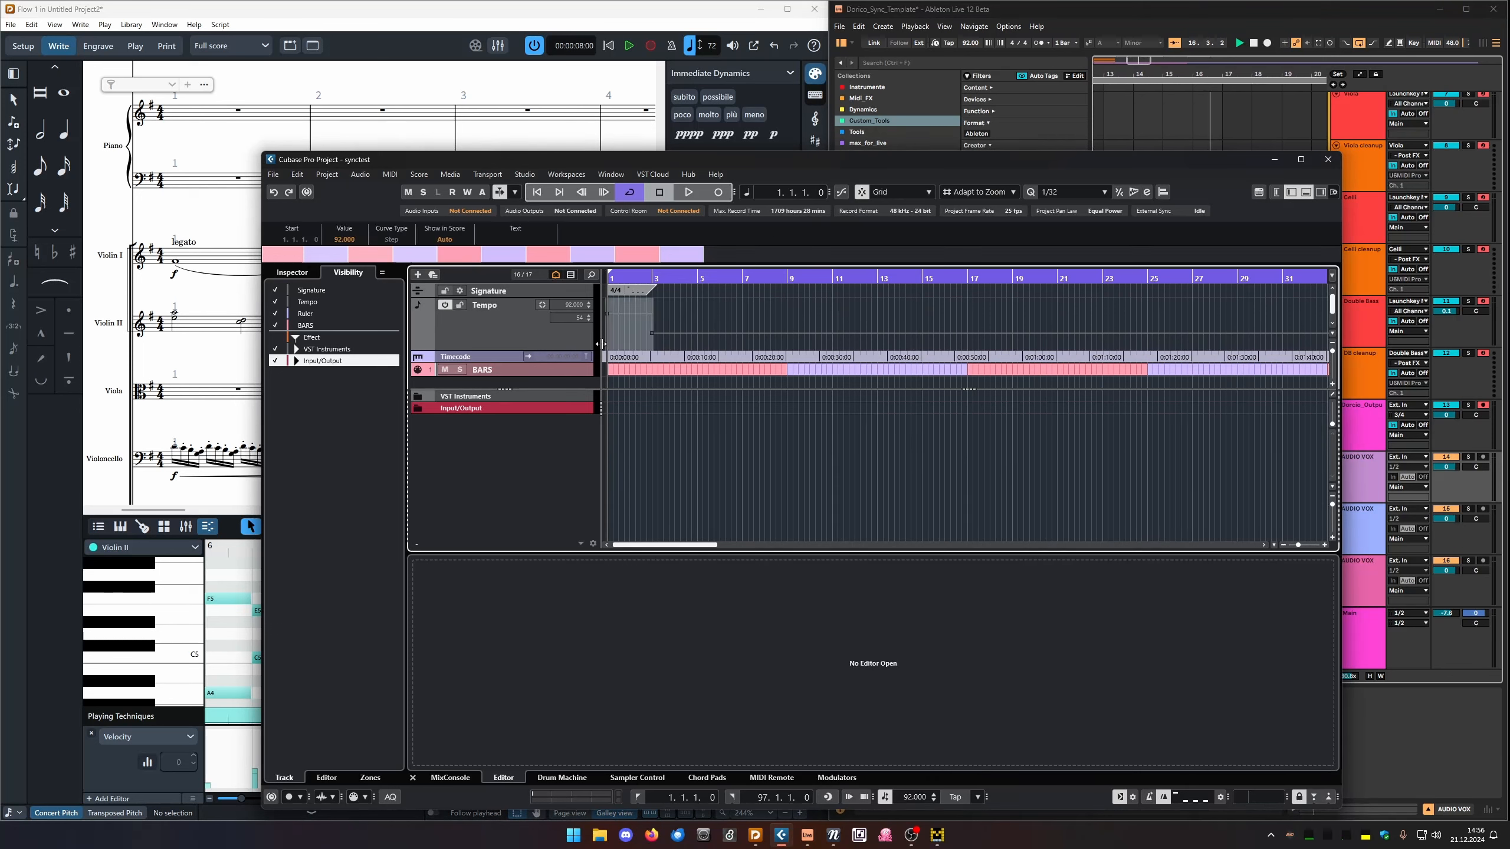
click(681, 309)
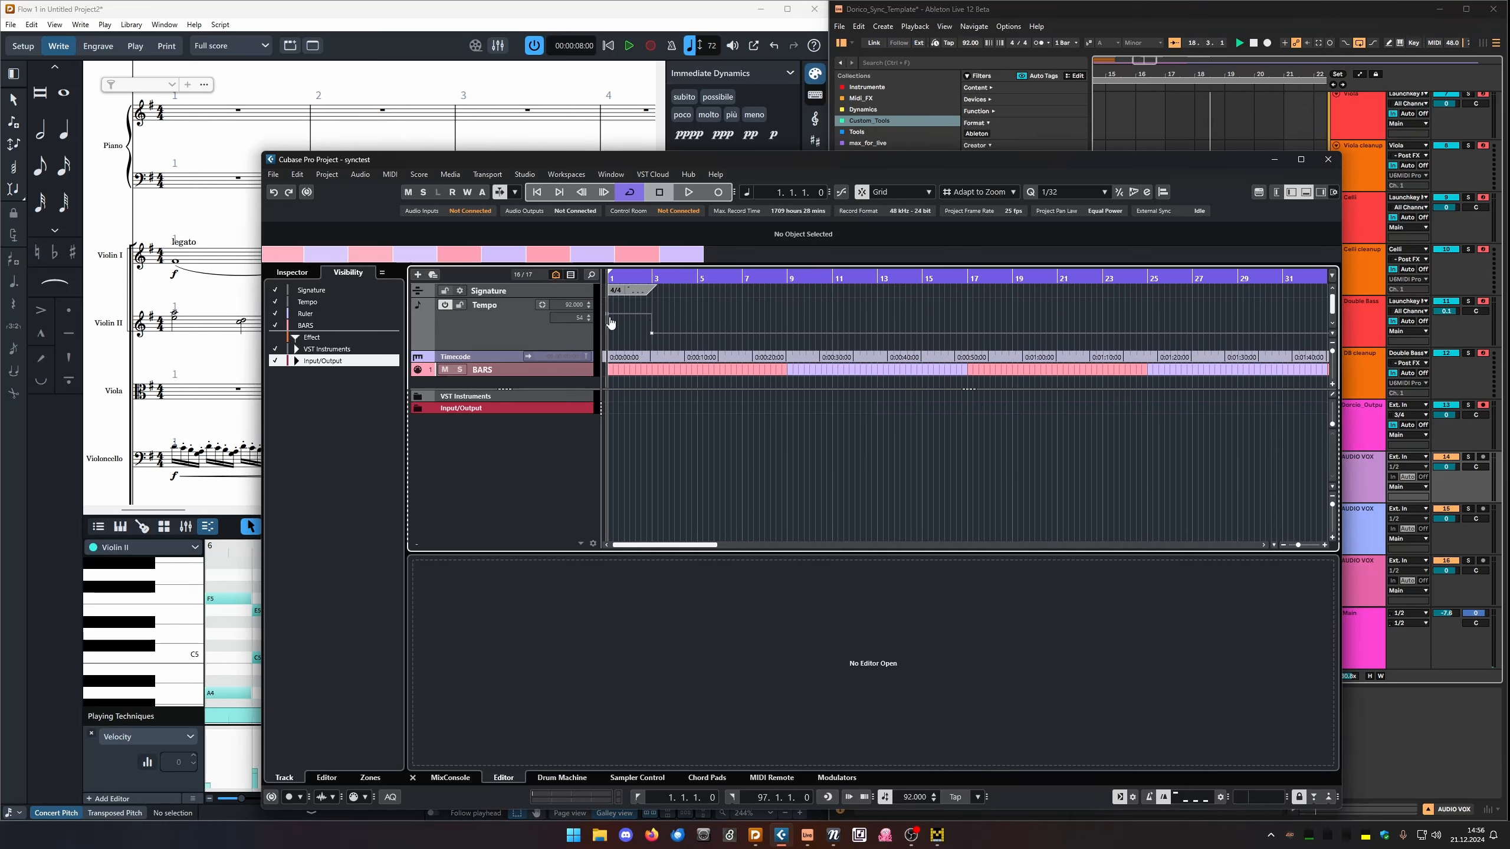
drag(503, 160, 461, 145)
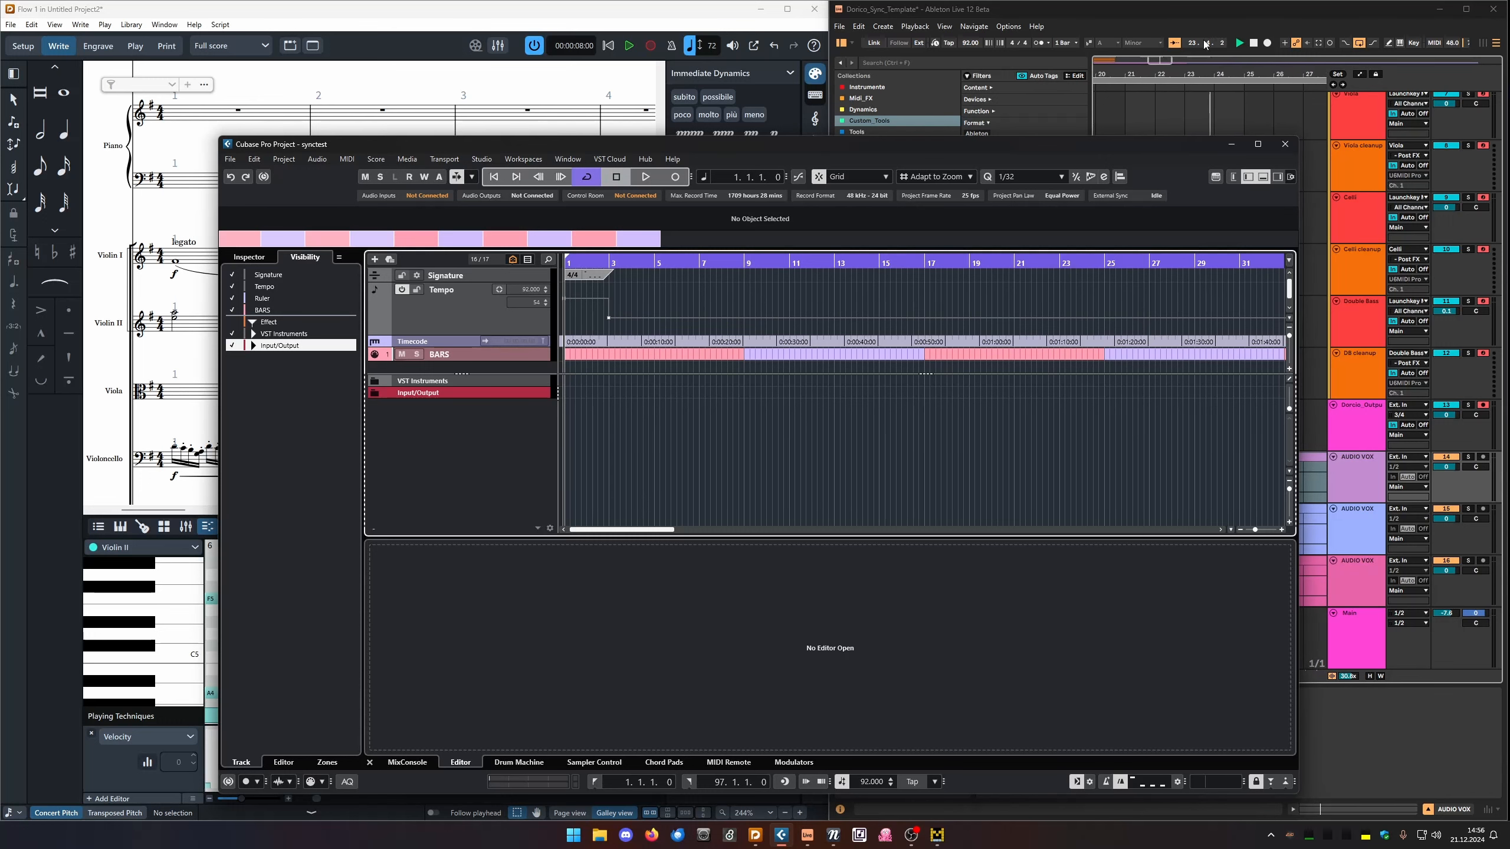
Stop playback in Live and bring the beginning of the imported stems back into view.
click(1255, 44)
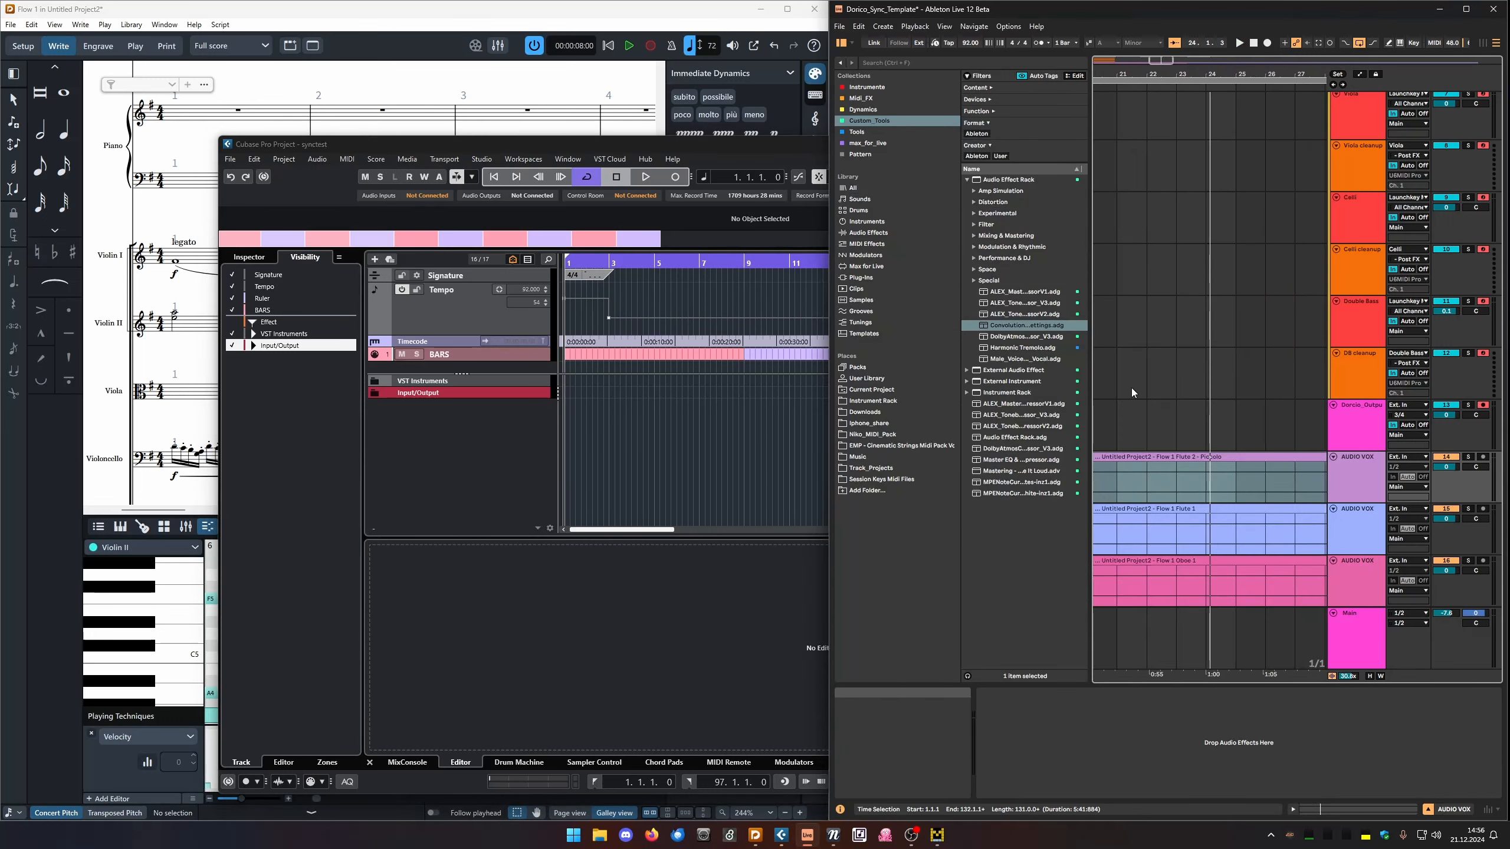
drag(1158, 403, 1504, 376)
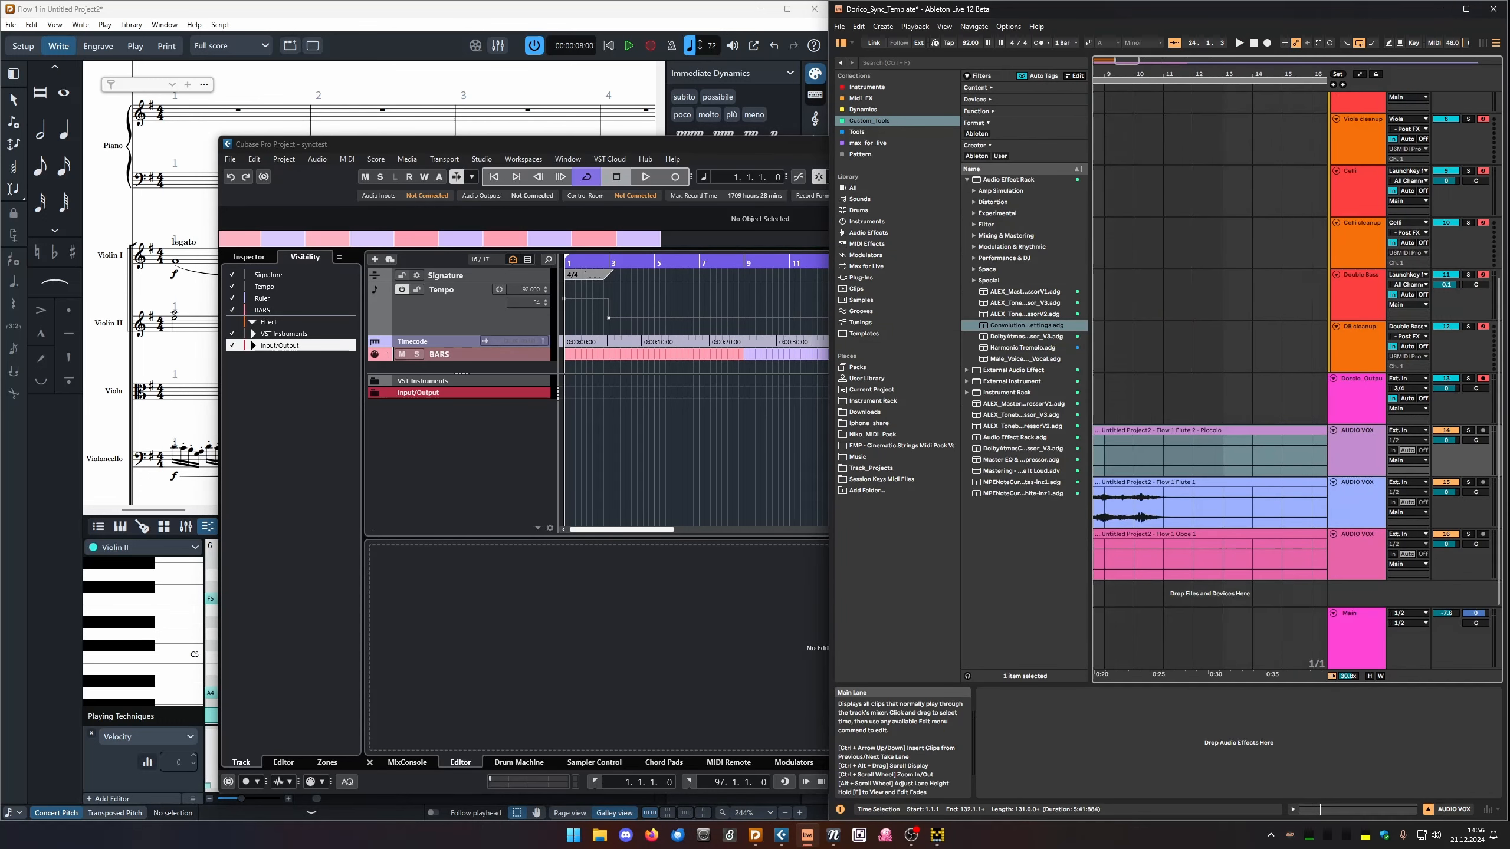
Delete the flute, piccolo and oboe stem clips and their three AUDIO VOX tracks from the Live arrangement.
click(1173, 430)
shift+click(1168, 483)
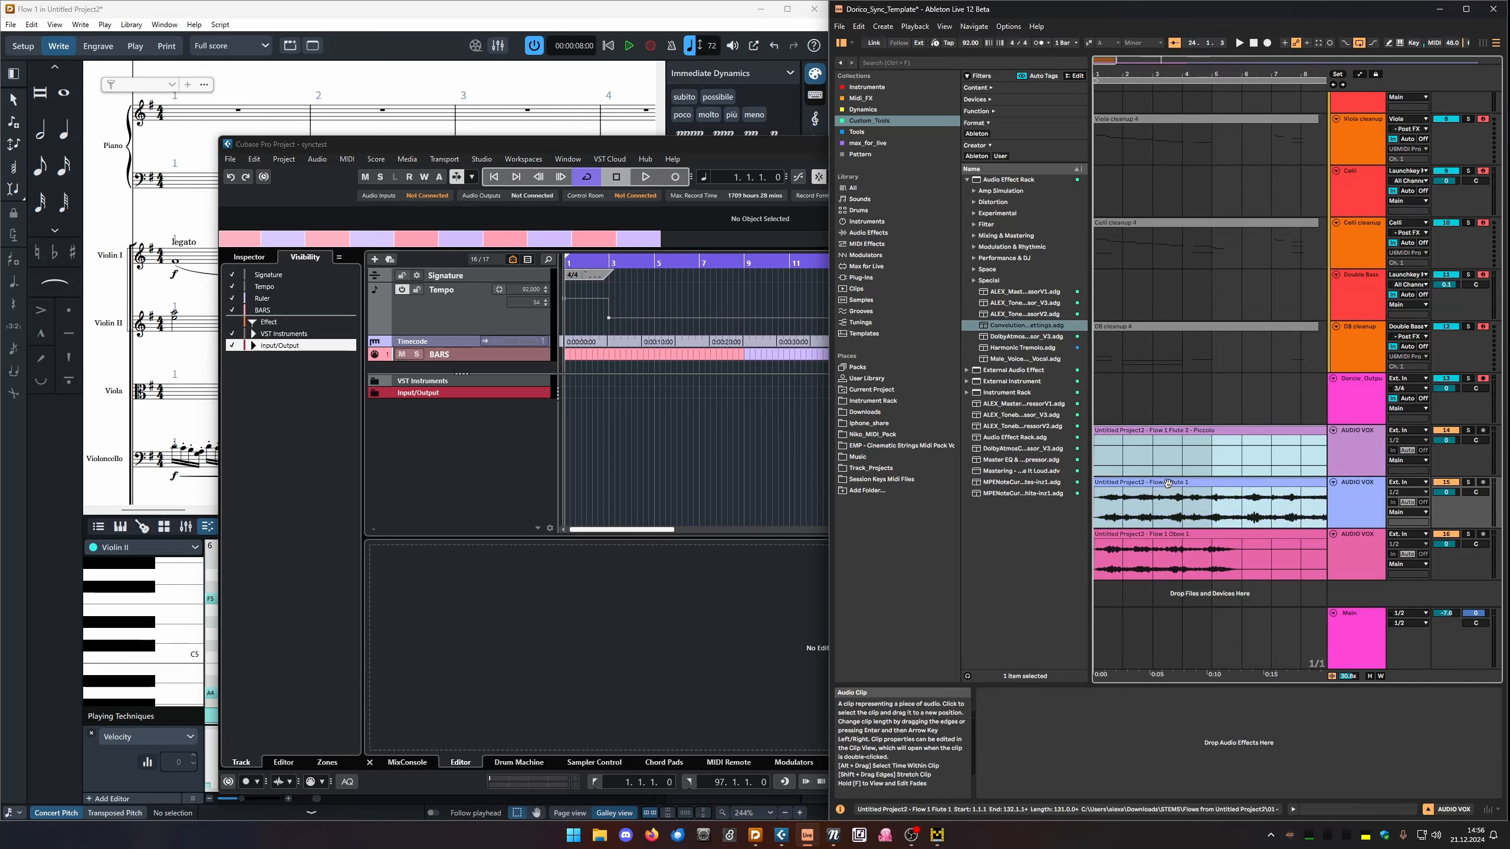
shift+click(1168, 537)
key(Delete)
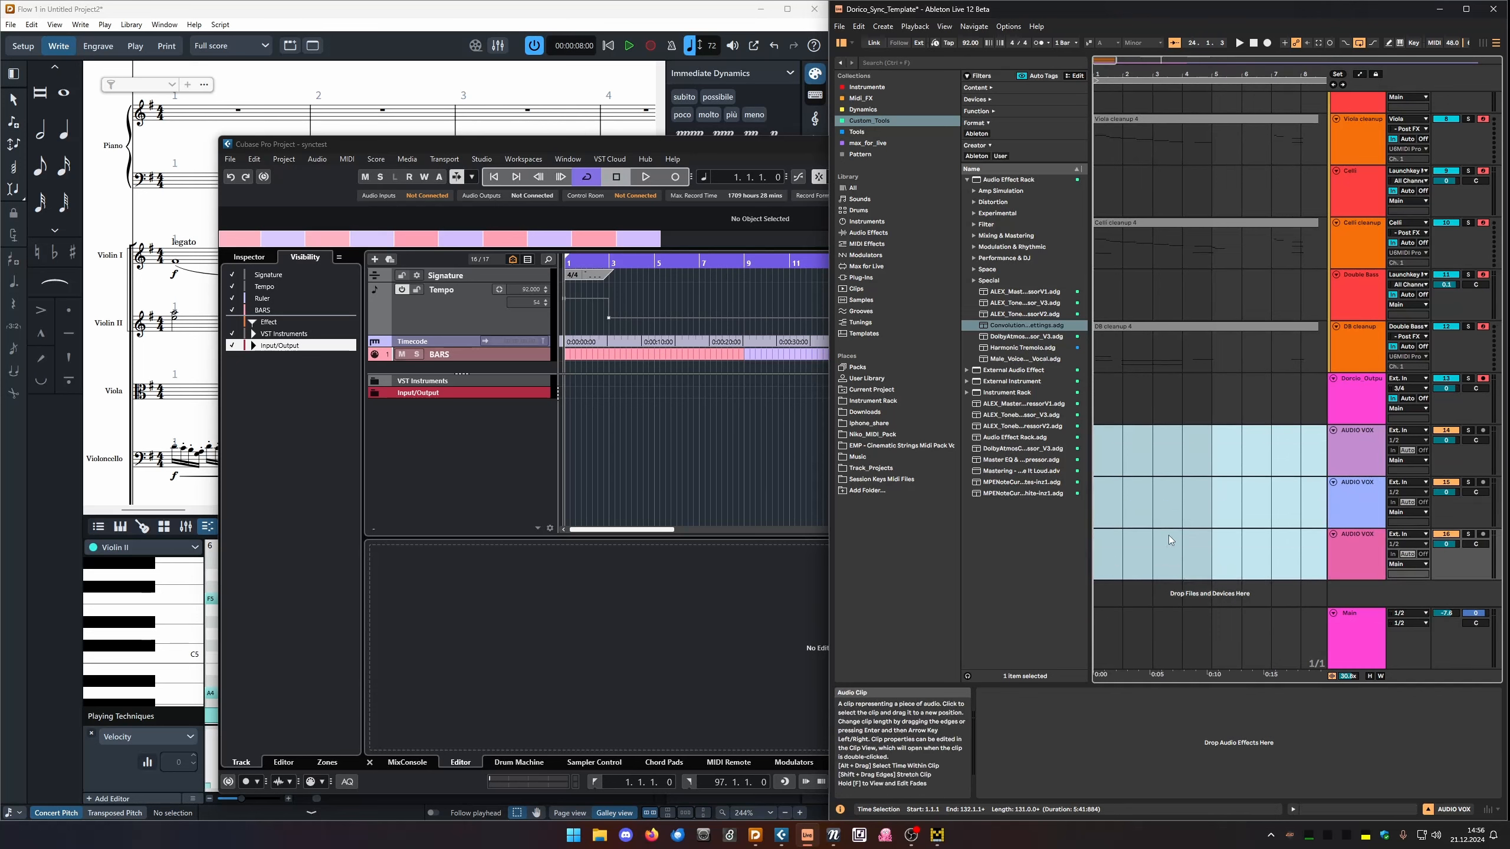
click(1338, 483)
key(Delete)
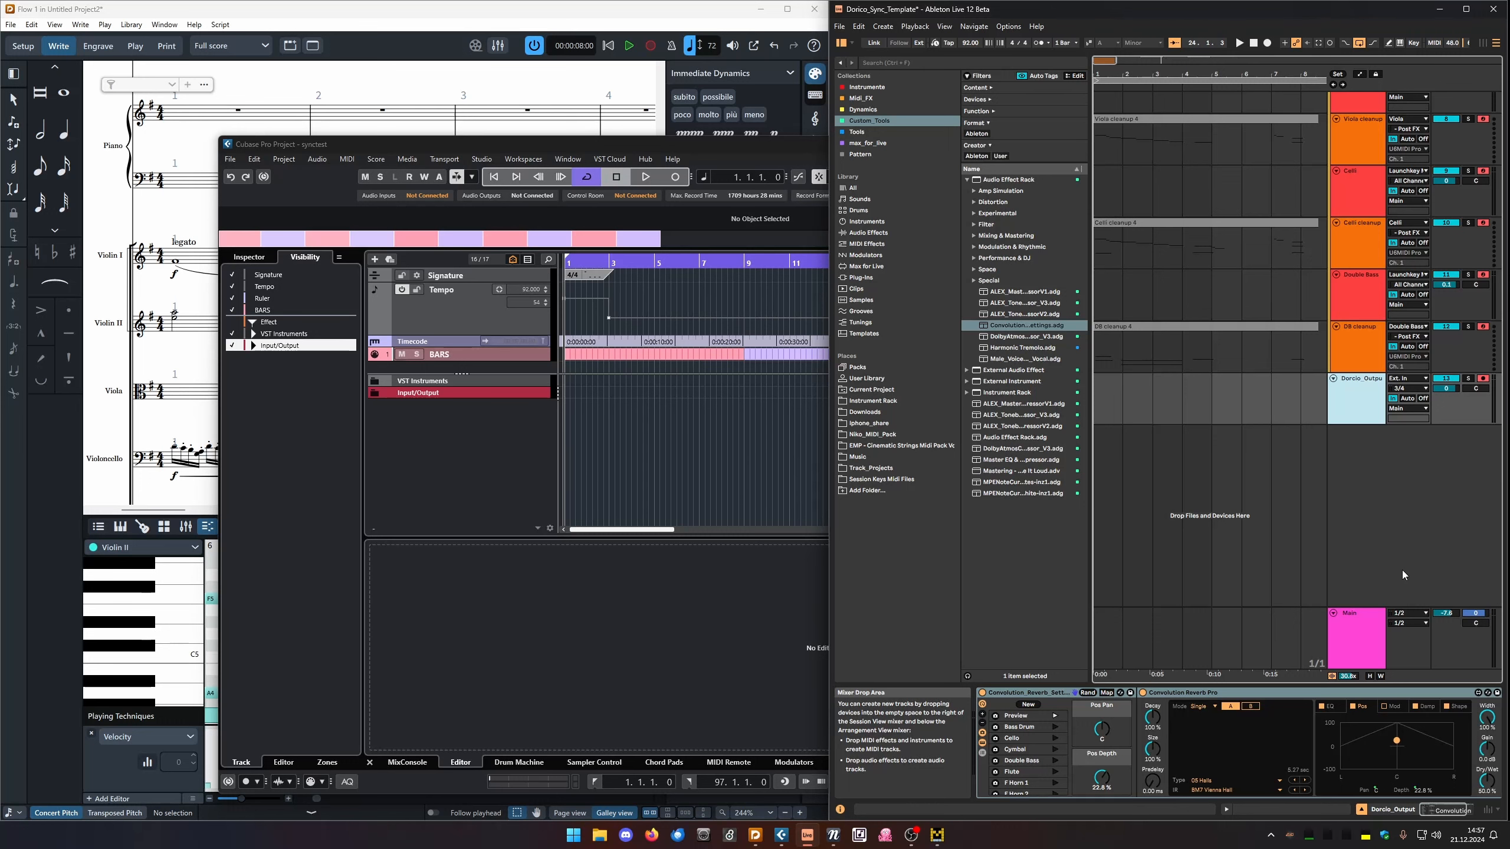
Bring the Cubase synctest project to the front, shrink its window and place it between Dorico and Live.
double_click(769, 149)
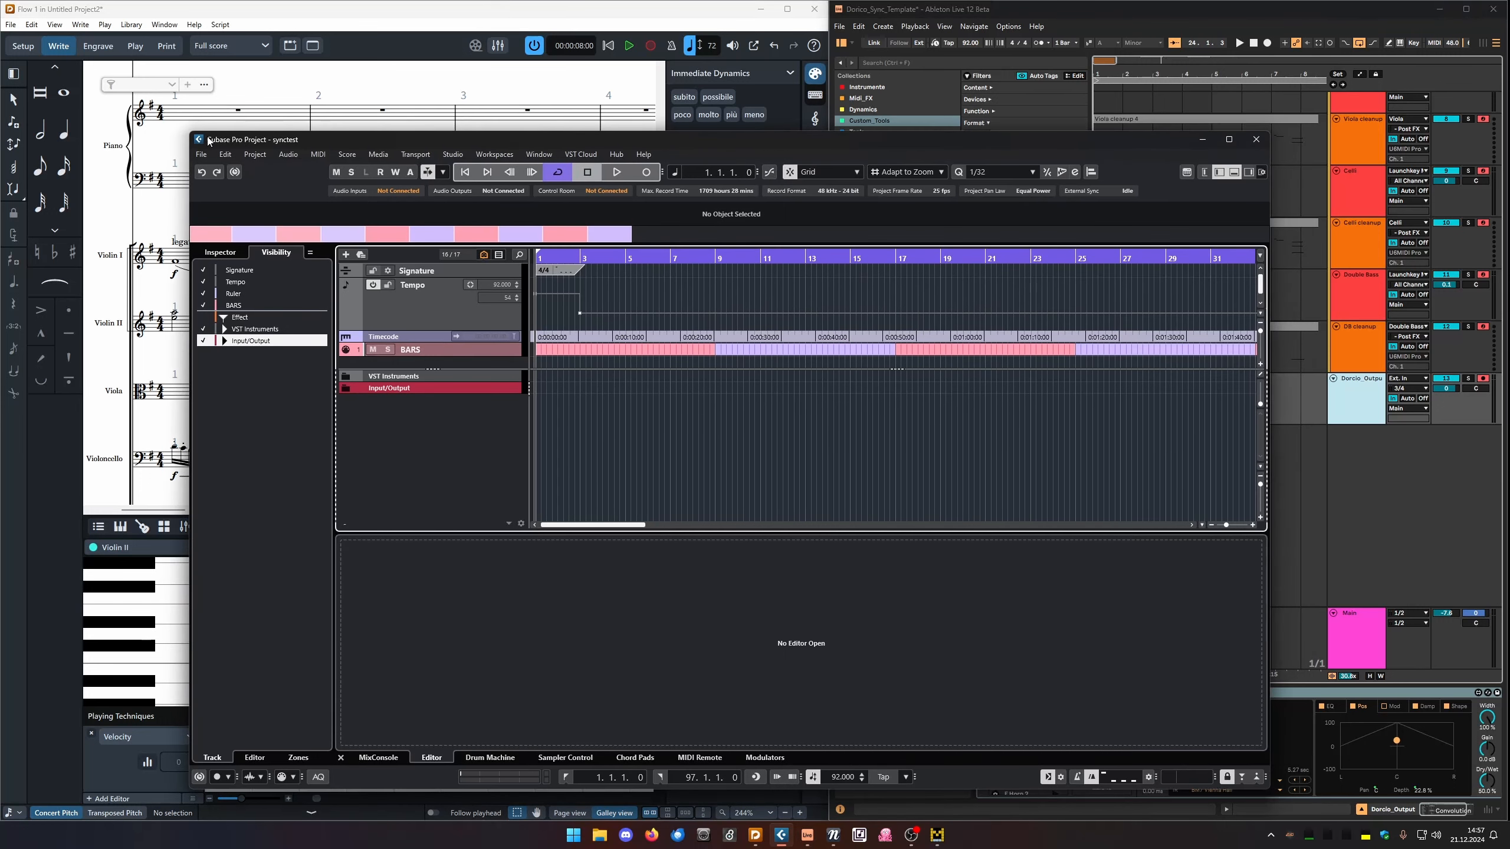
drag(191, 136, 338, 158)
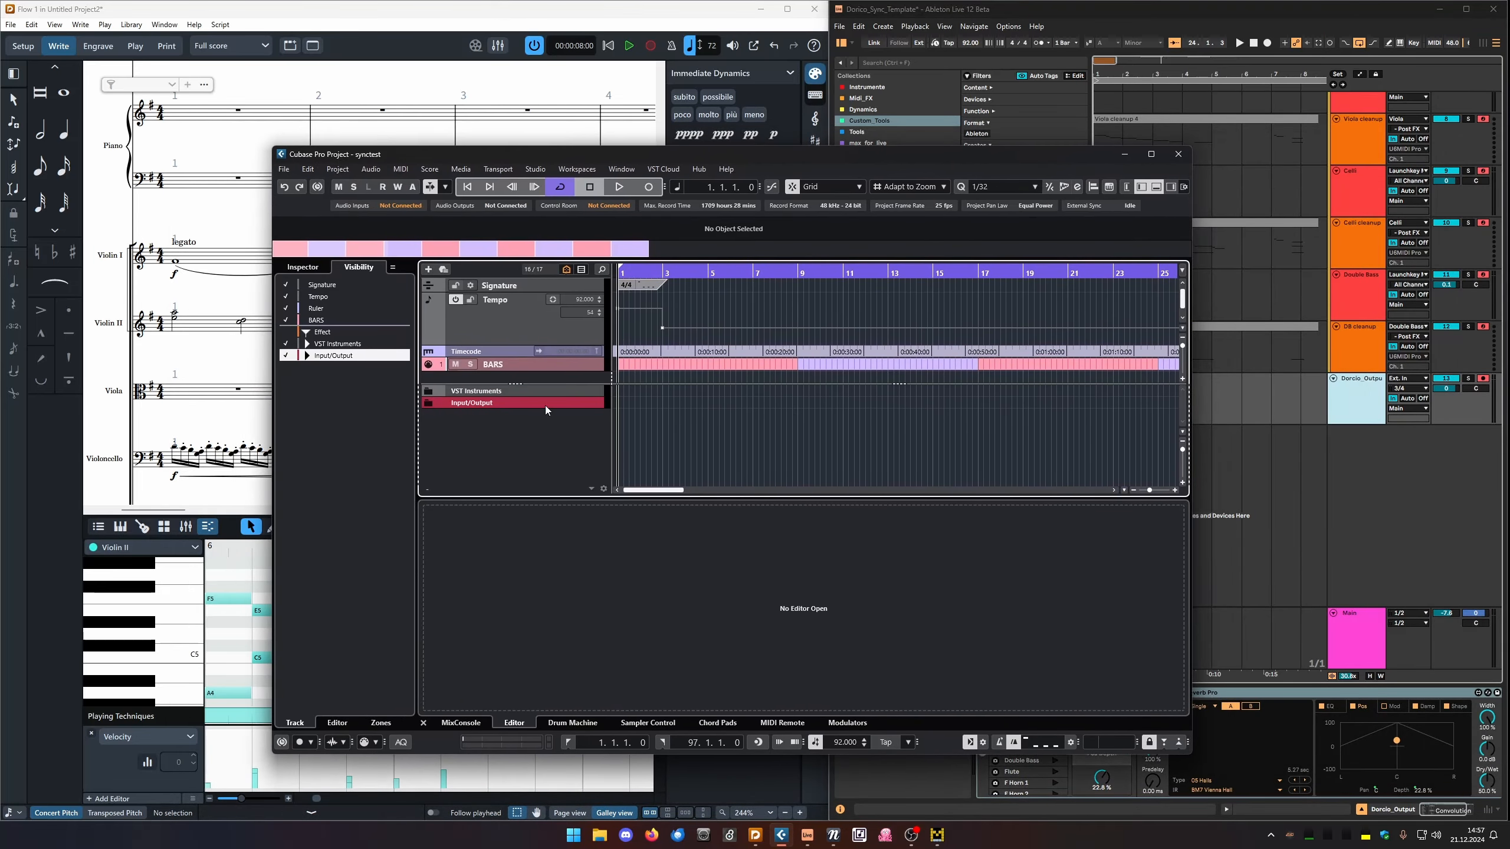
drag(620, 383, 621, 377)
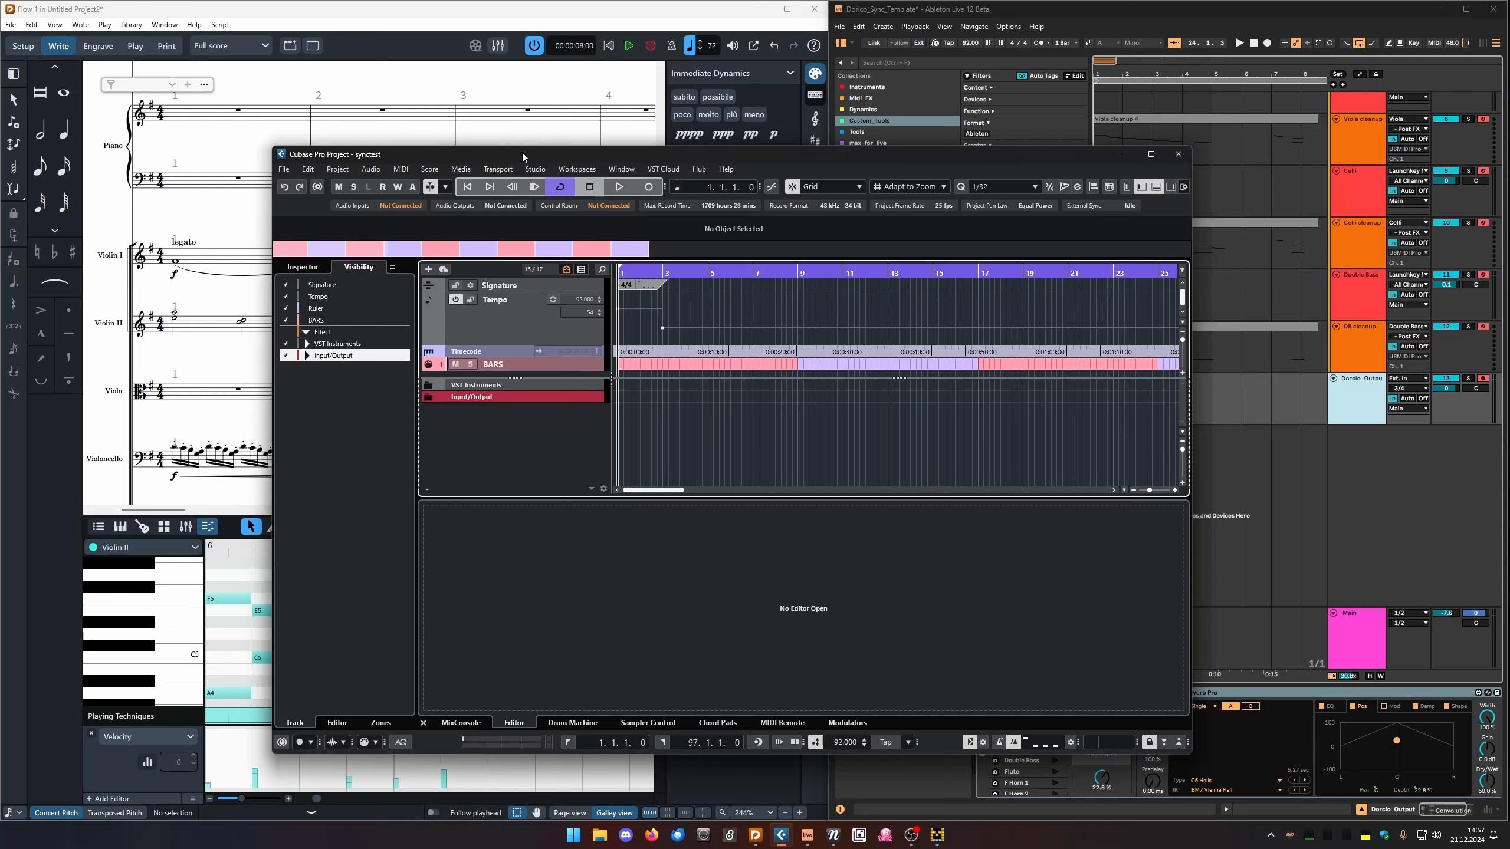
drag(970, 155, 932, 149)
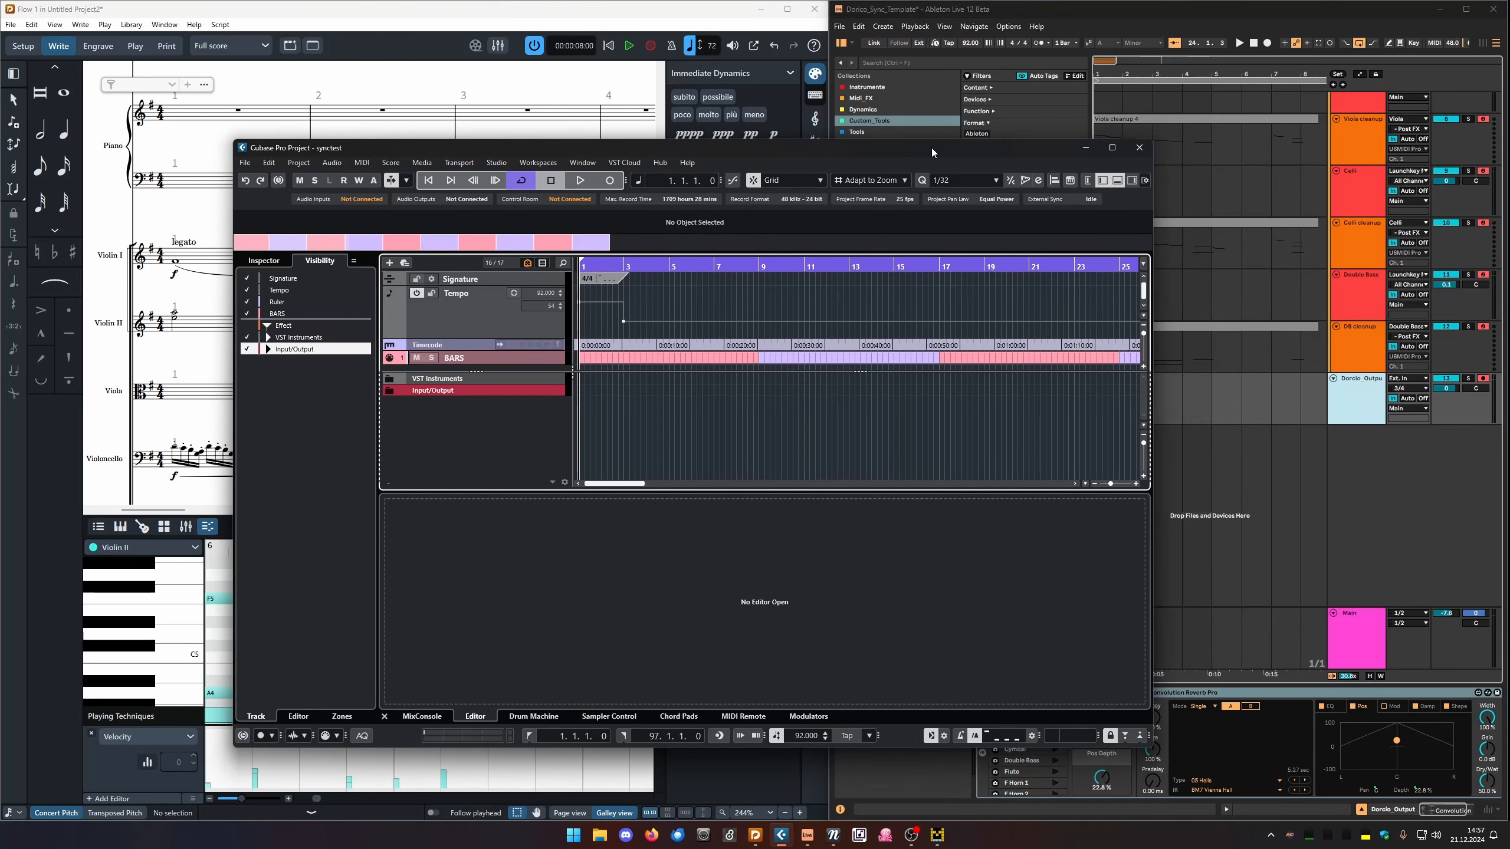
Switch to the Dorico score and sweep a marquee over the instrument labels from Piano to Violoncello.
click(597, 11)
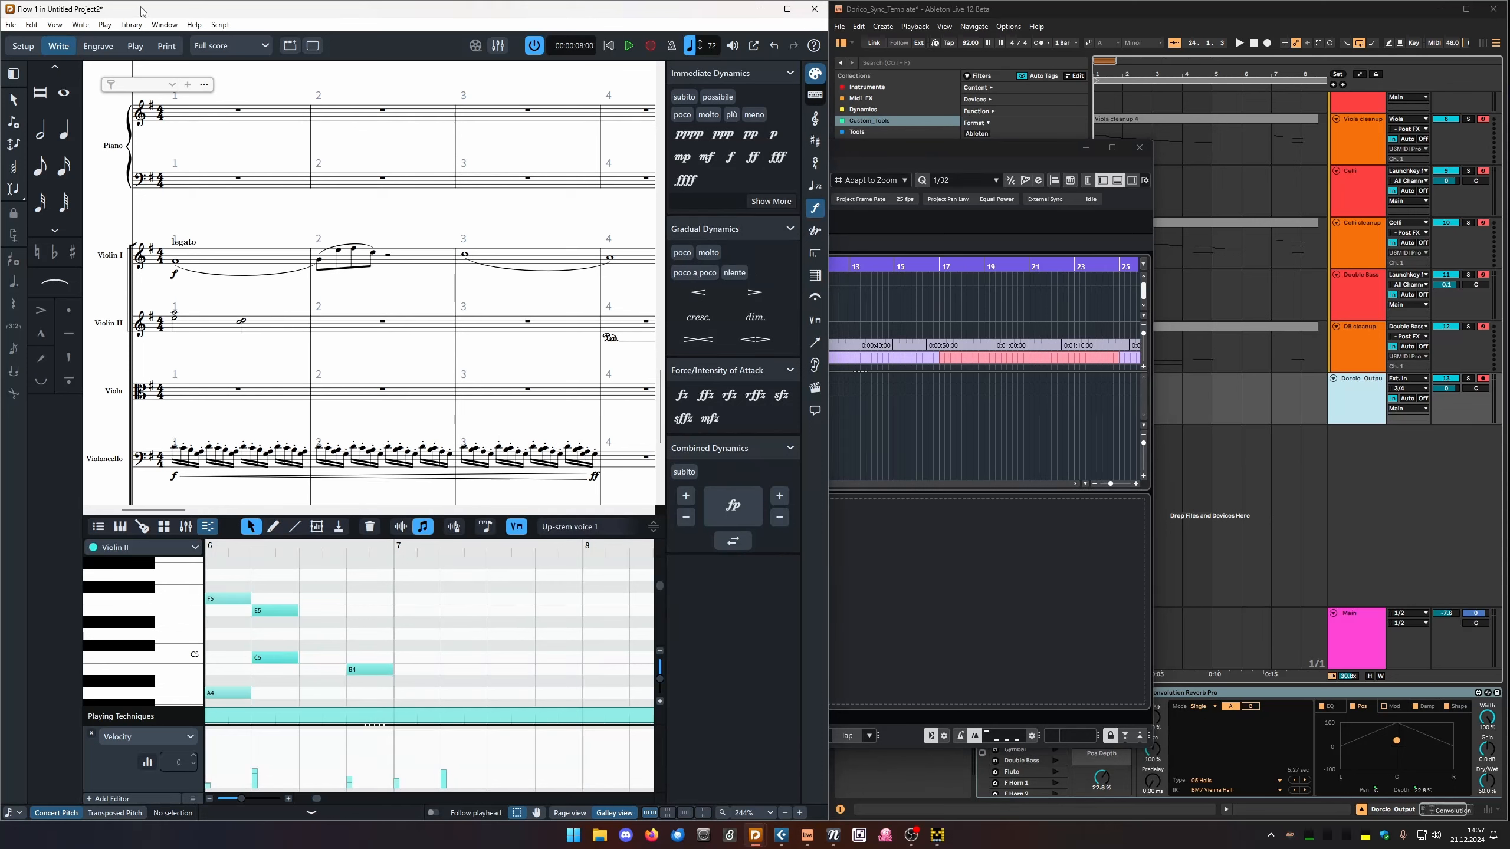
drag(91, 118, 136, 499)
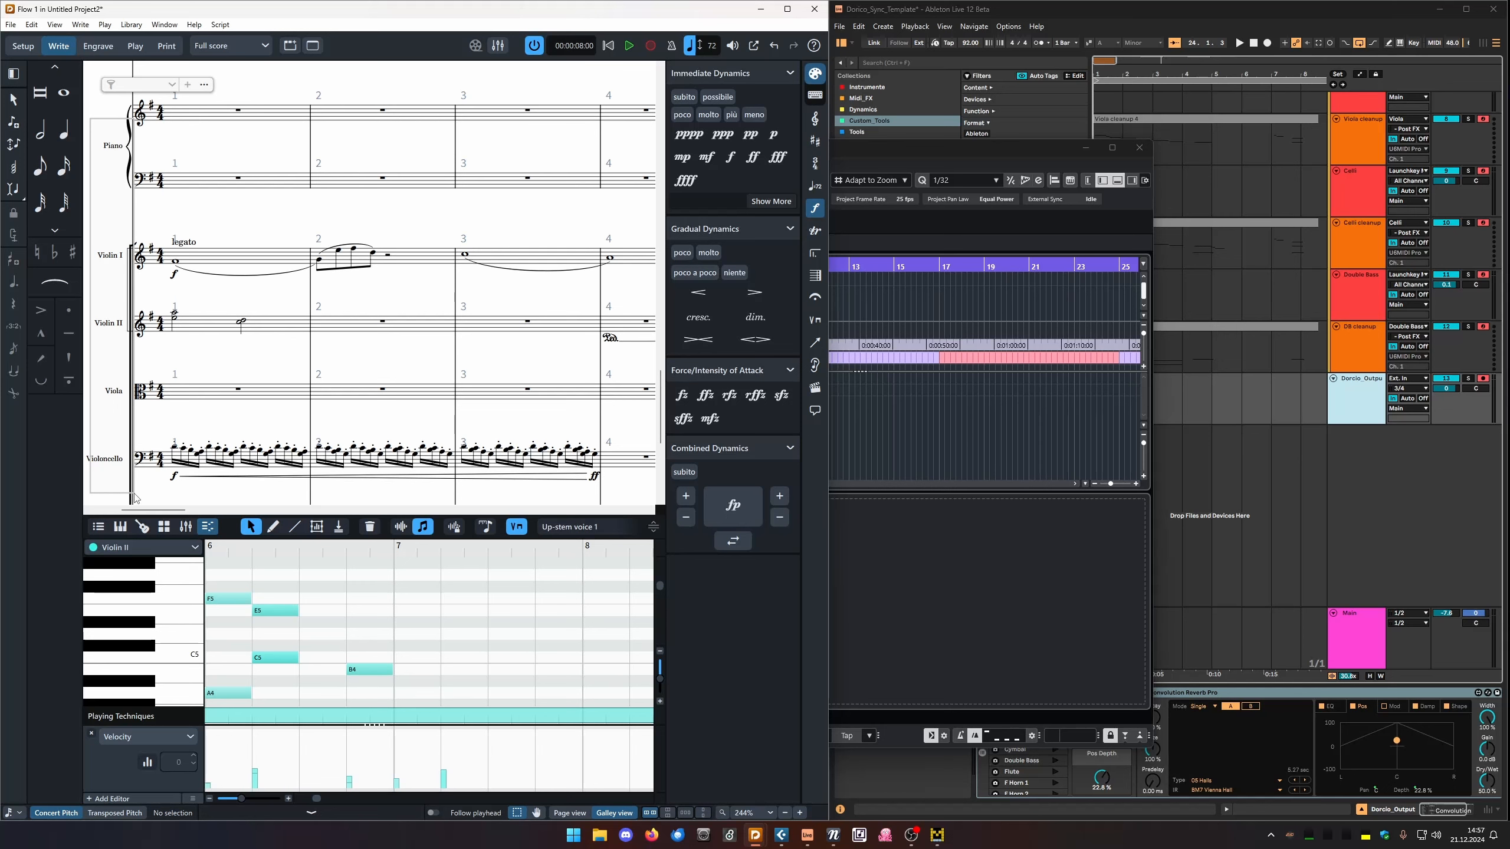
drag(136, 499, 136, 498)
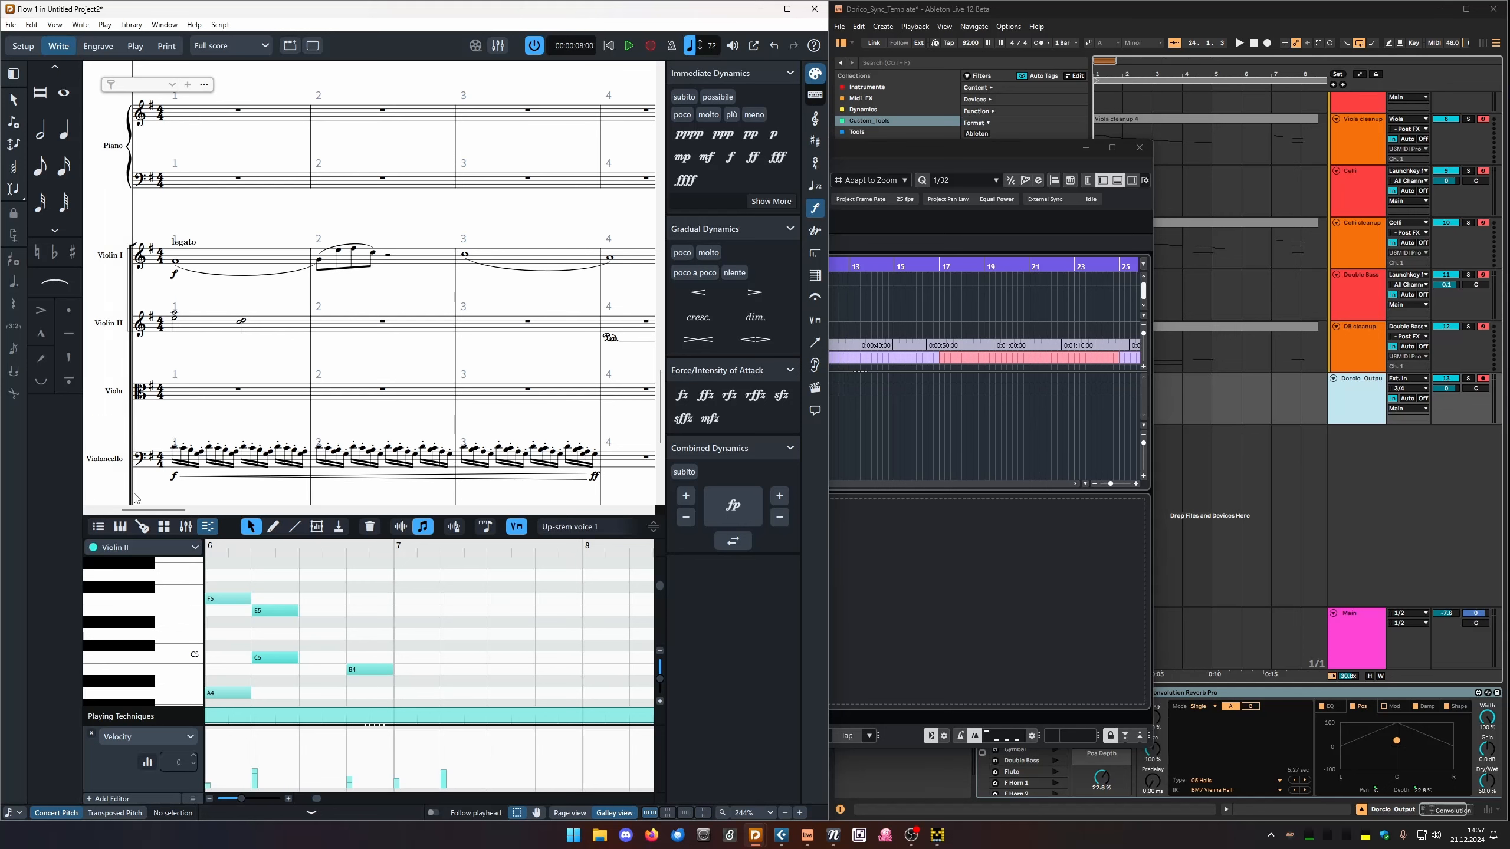
Bring Live to the front, widen its share of the screen beside Dorico, and show Dorico's Play mode.
click(975, 18)
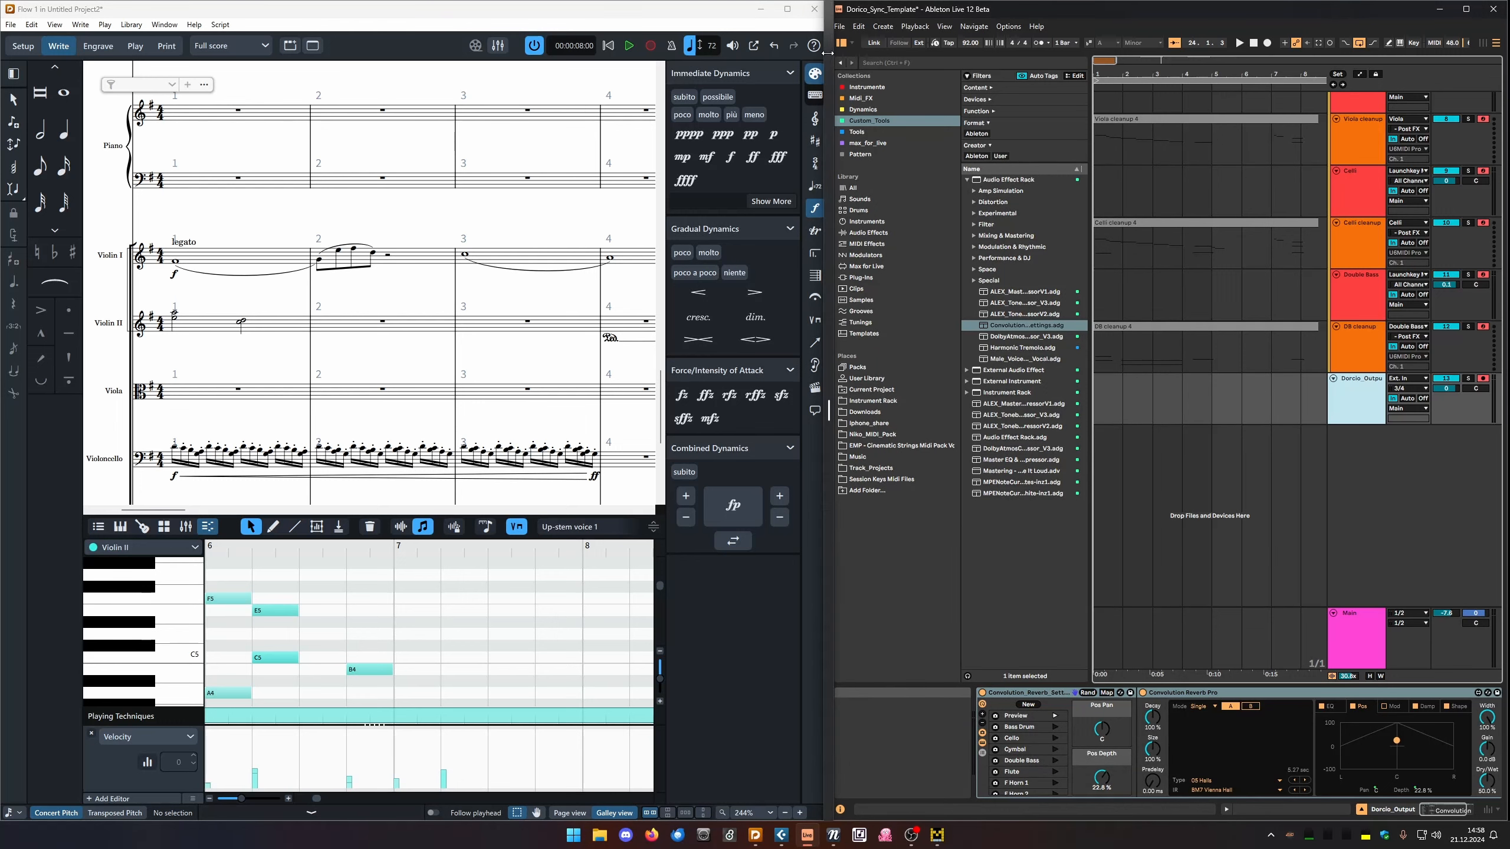
drag(829, 52, 755, 57)
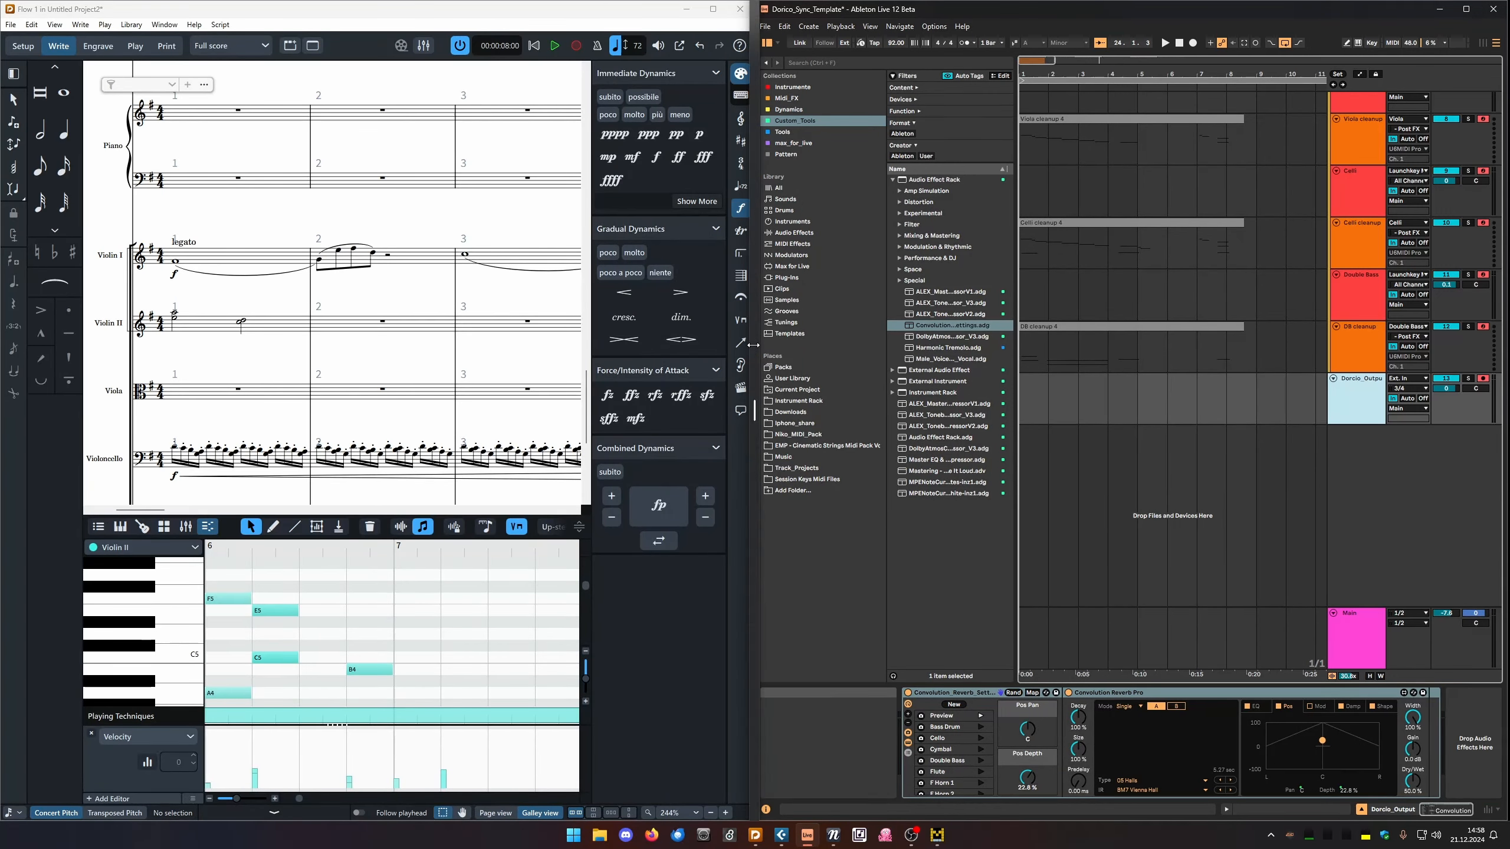
drag(754, 343, 758, 343)
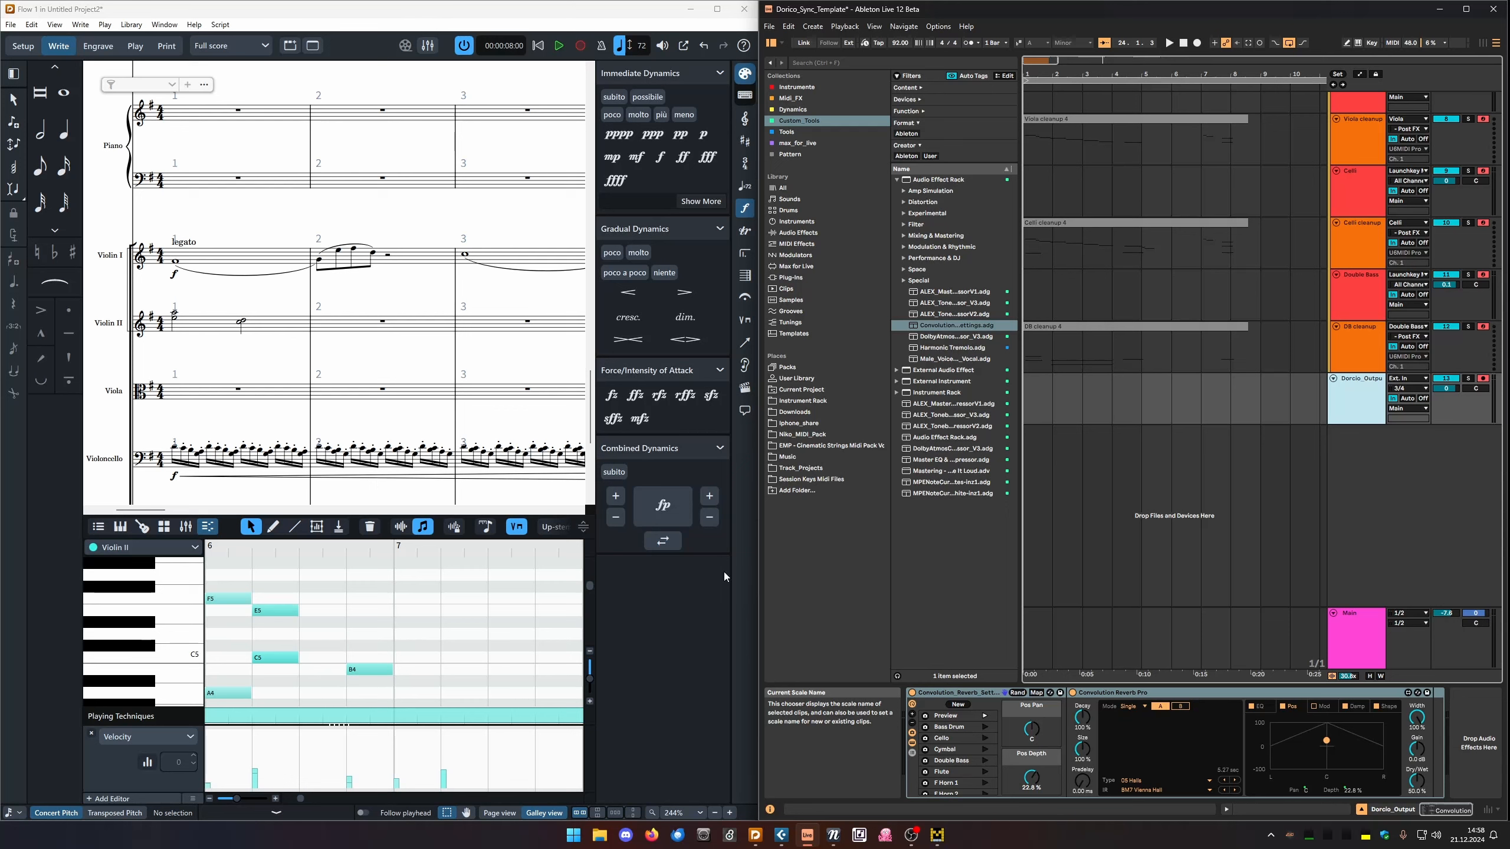
click(1271, 836)
click(1272, 837)
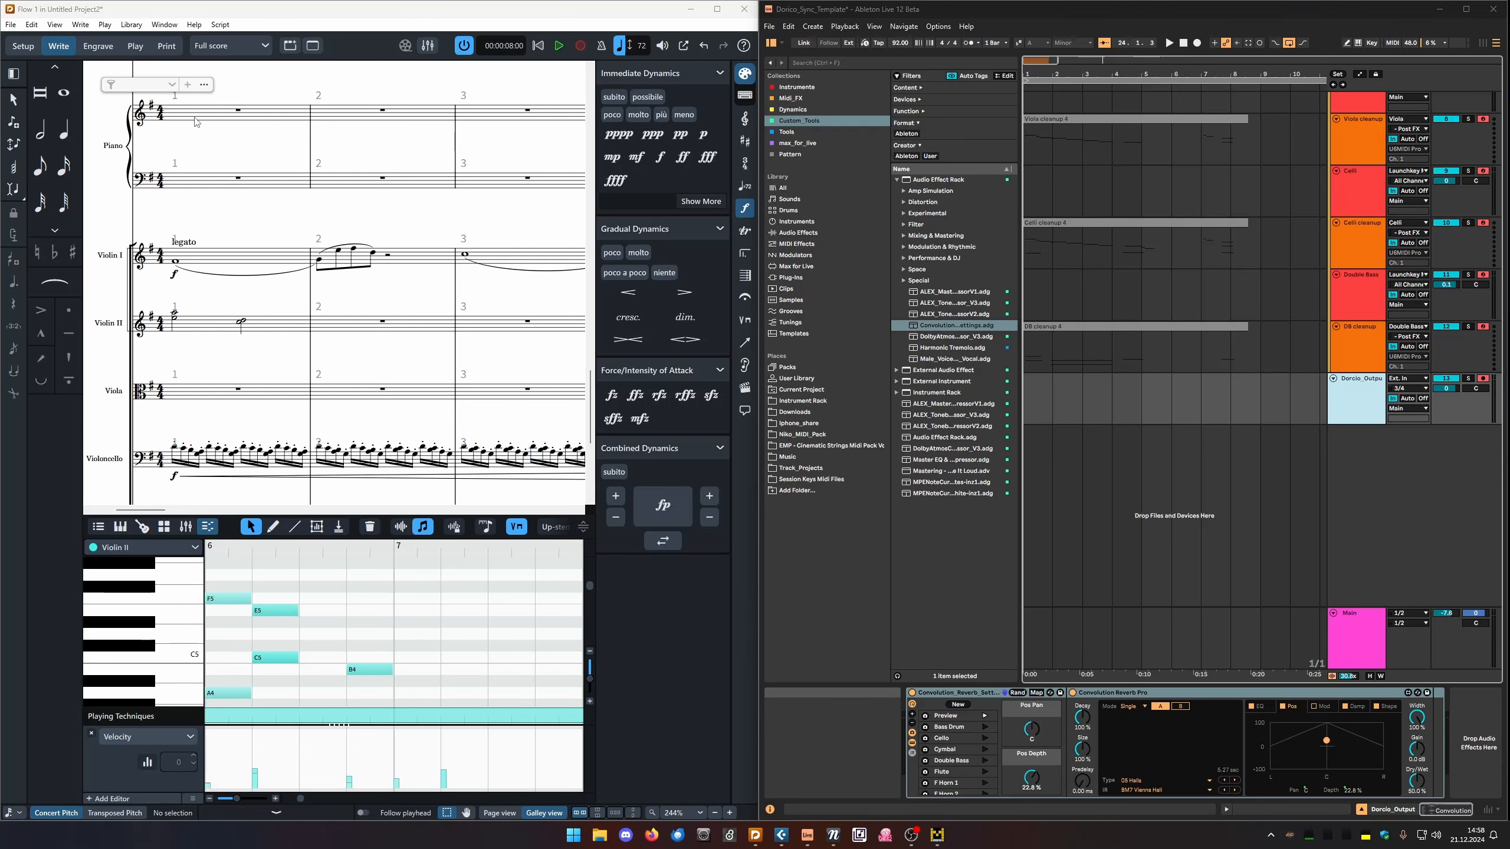
click(134, 48)
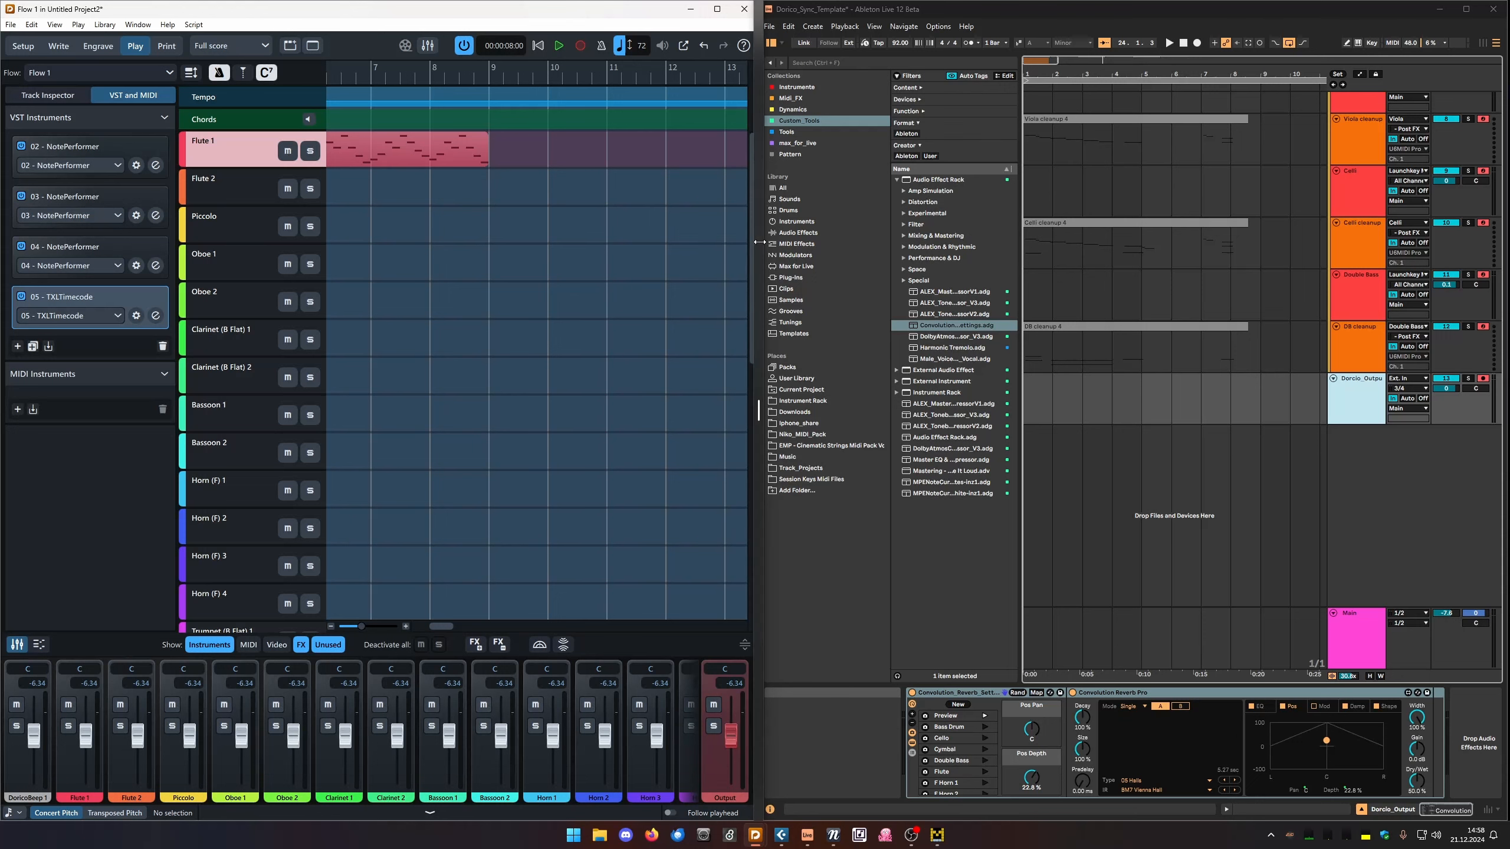
drag(760, 266, 752, 266)
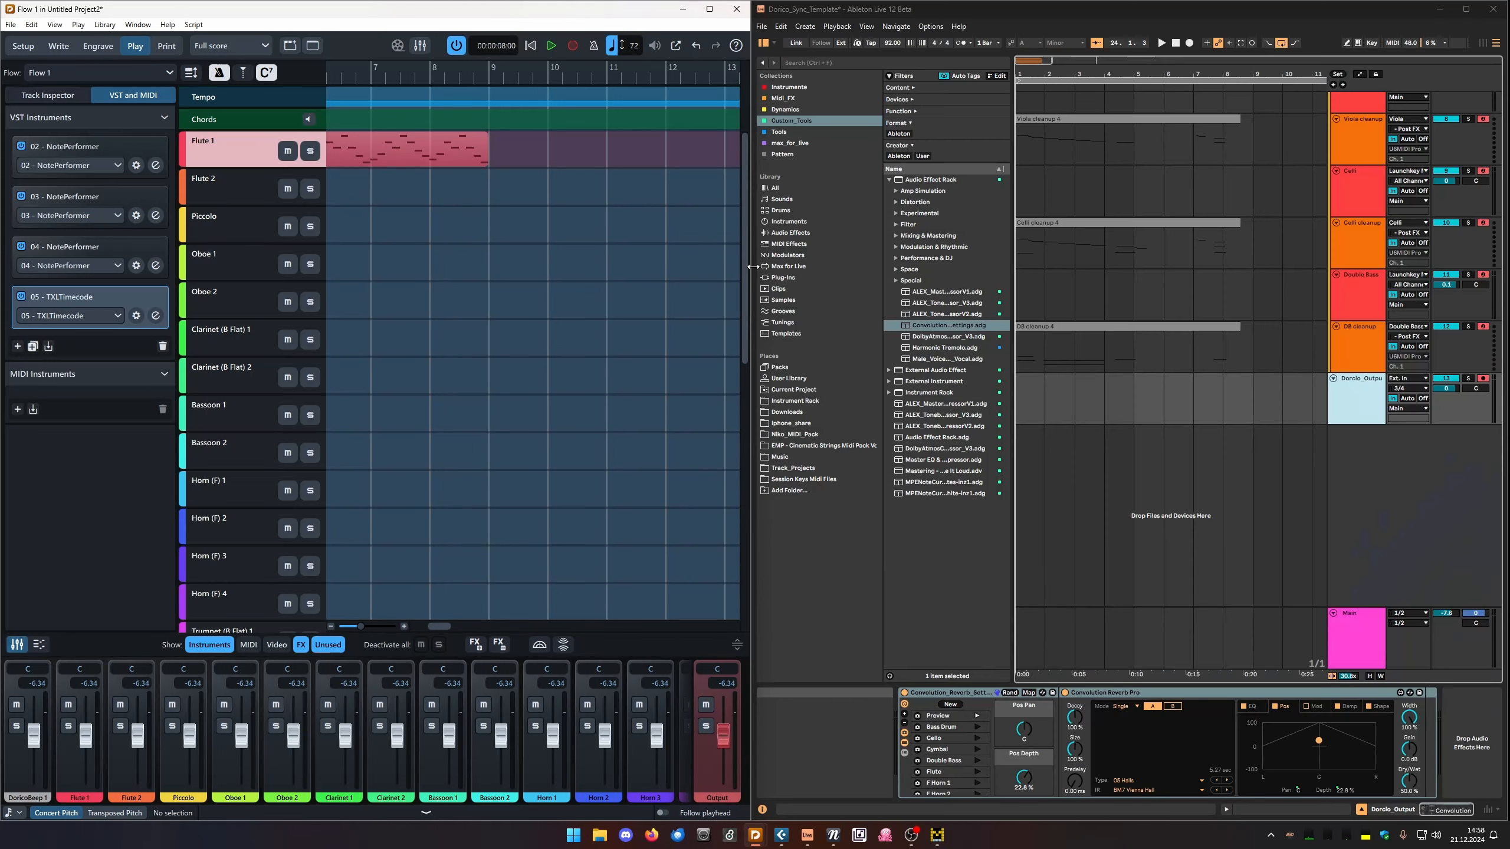
Bring up NotePerformer Playback Engines to view its instrument list, and put the window away.
click(832, 835)
drag(634, 269, 601, 206)
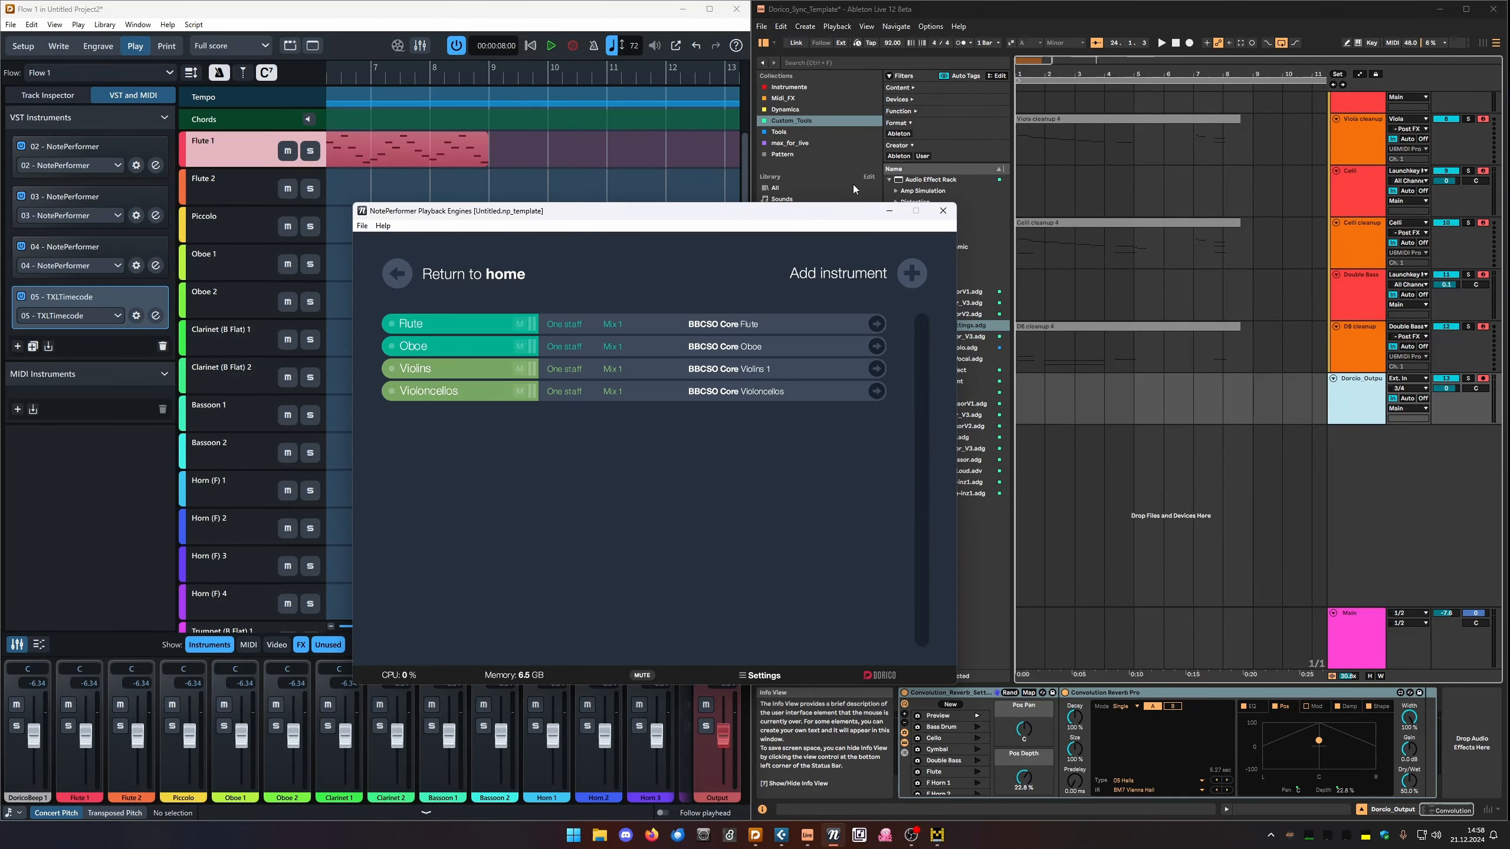
click(890, 211)
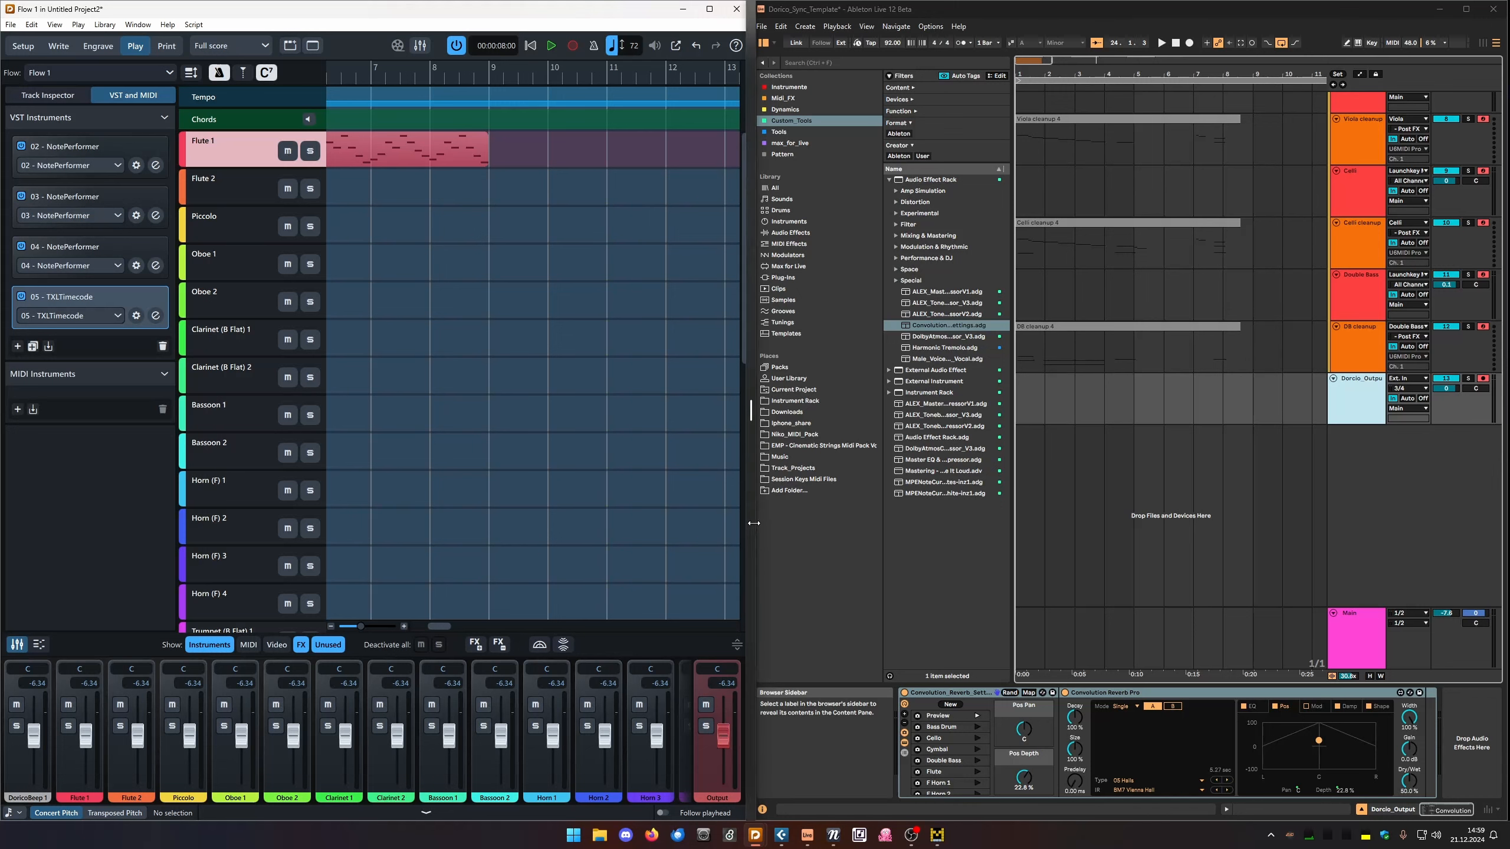
drag(751, 522, 747, 522)
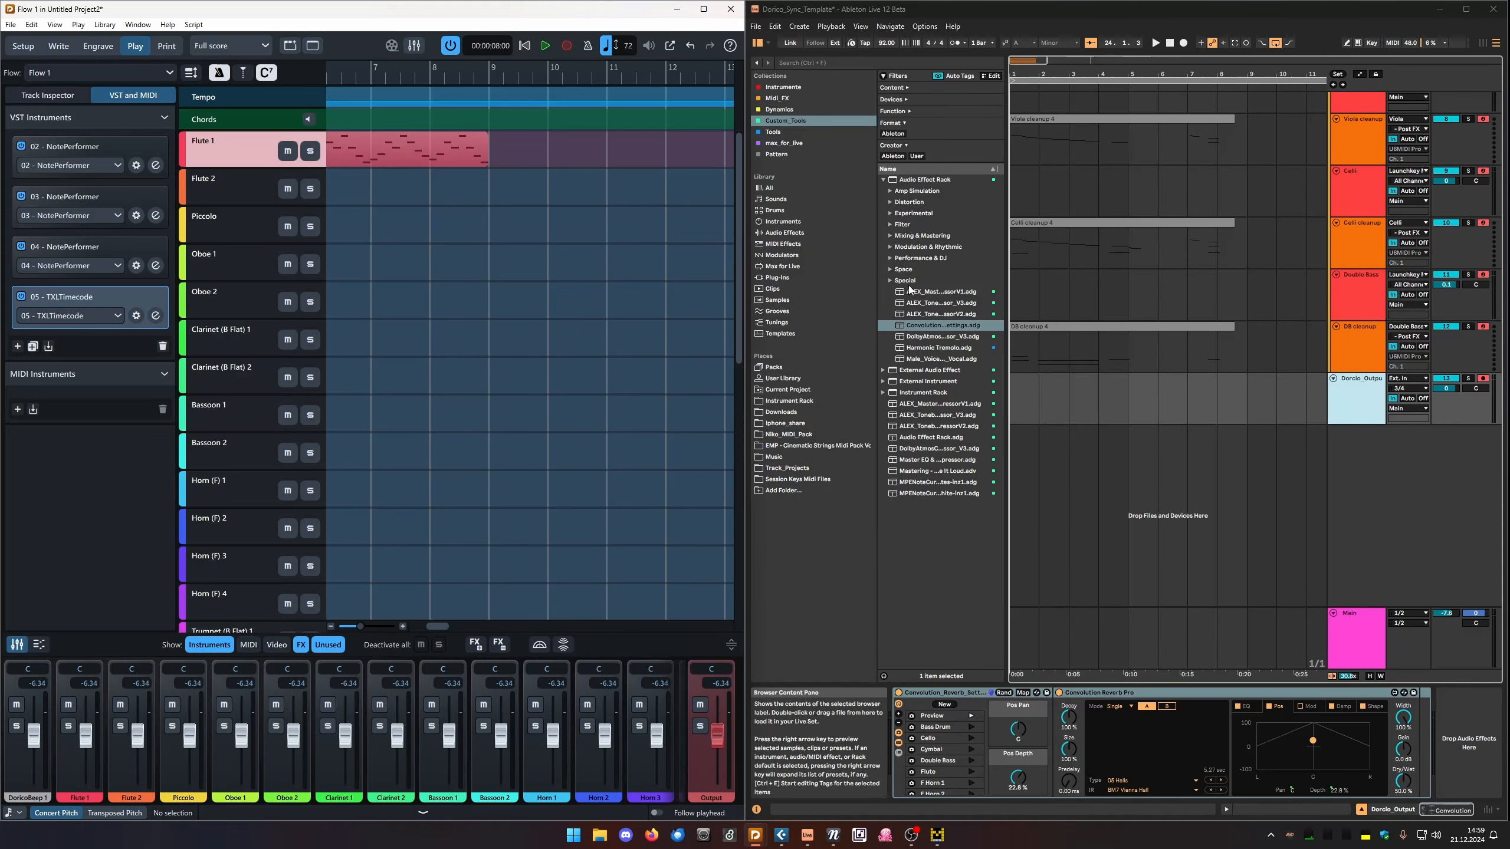
Switch back to the Cubase synctest project and shrink its window over the Dorico and Live windows.
click(781, 834)
drag(758, 141, 833, 94)
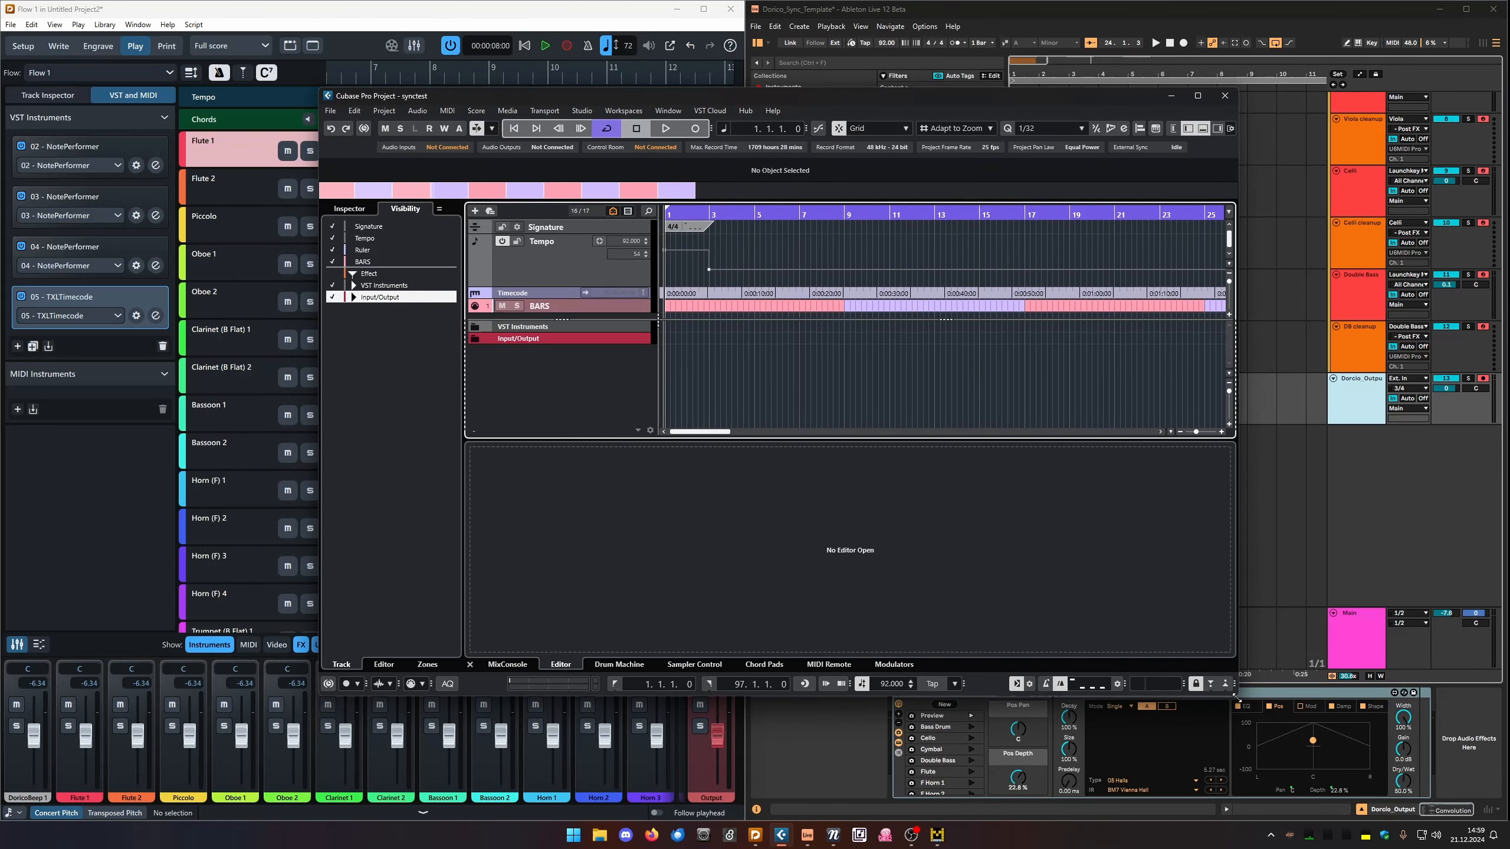
drag(1234, 690, 1185, 725)
drag(611, 92, 604, 130)
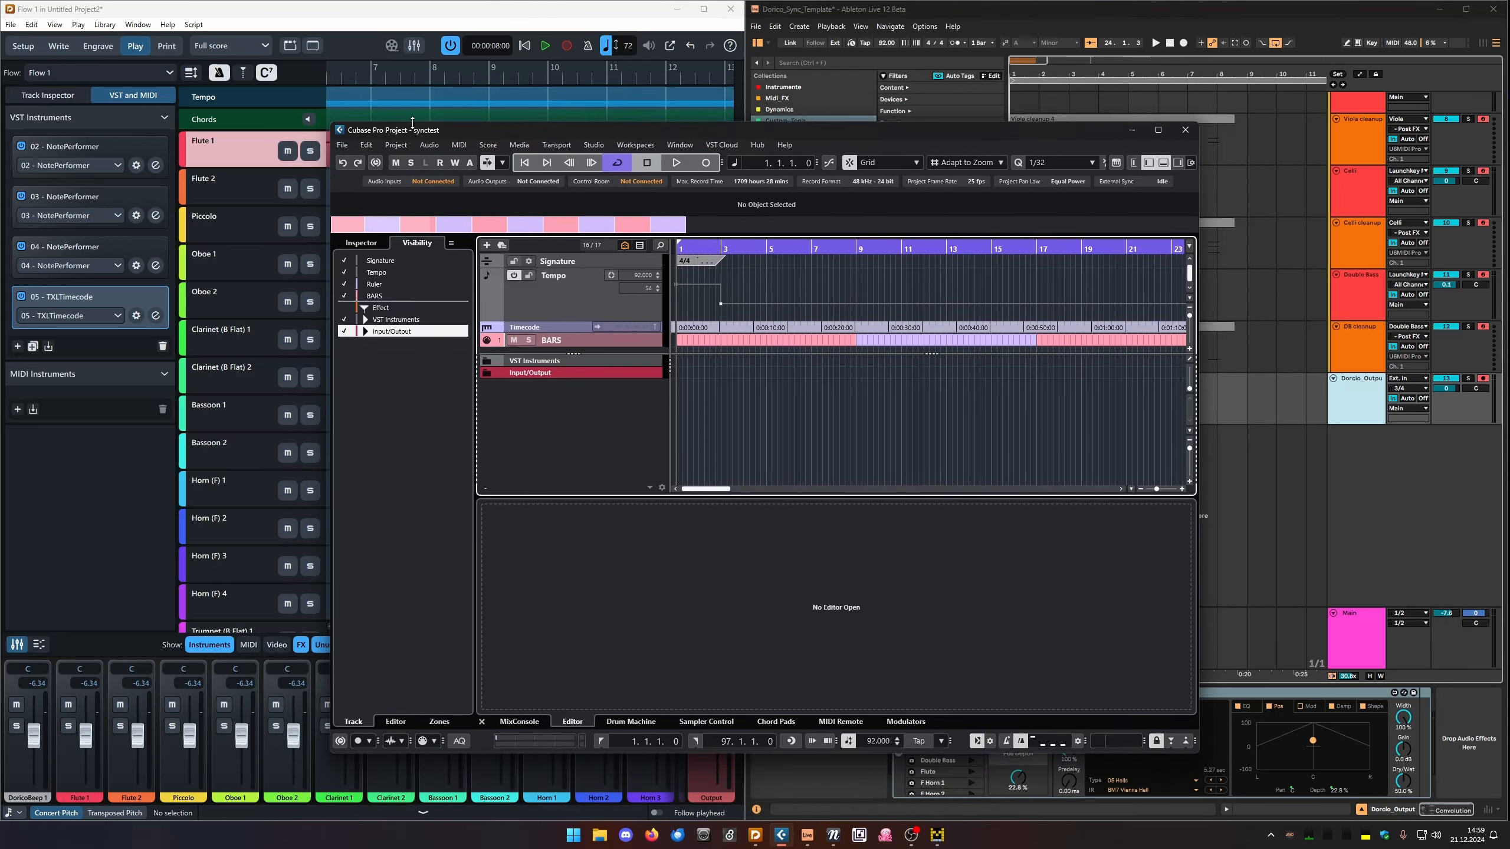
drag(333, 123, 495, 255)
drag(599, 268, 480, 224)
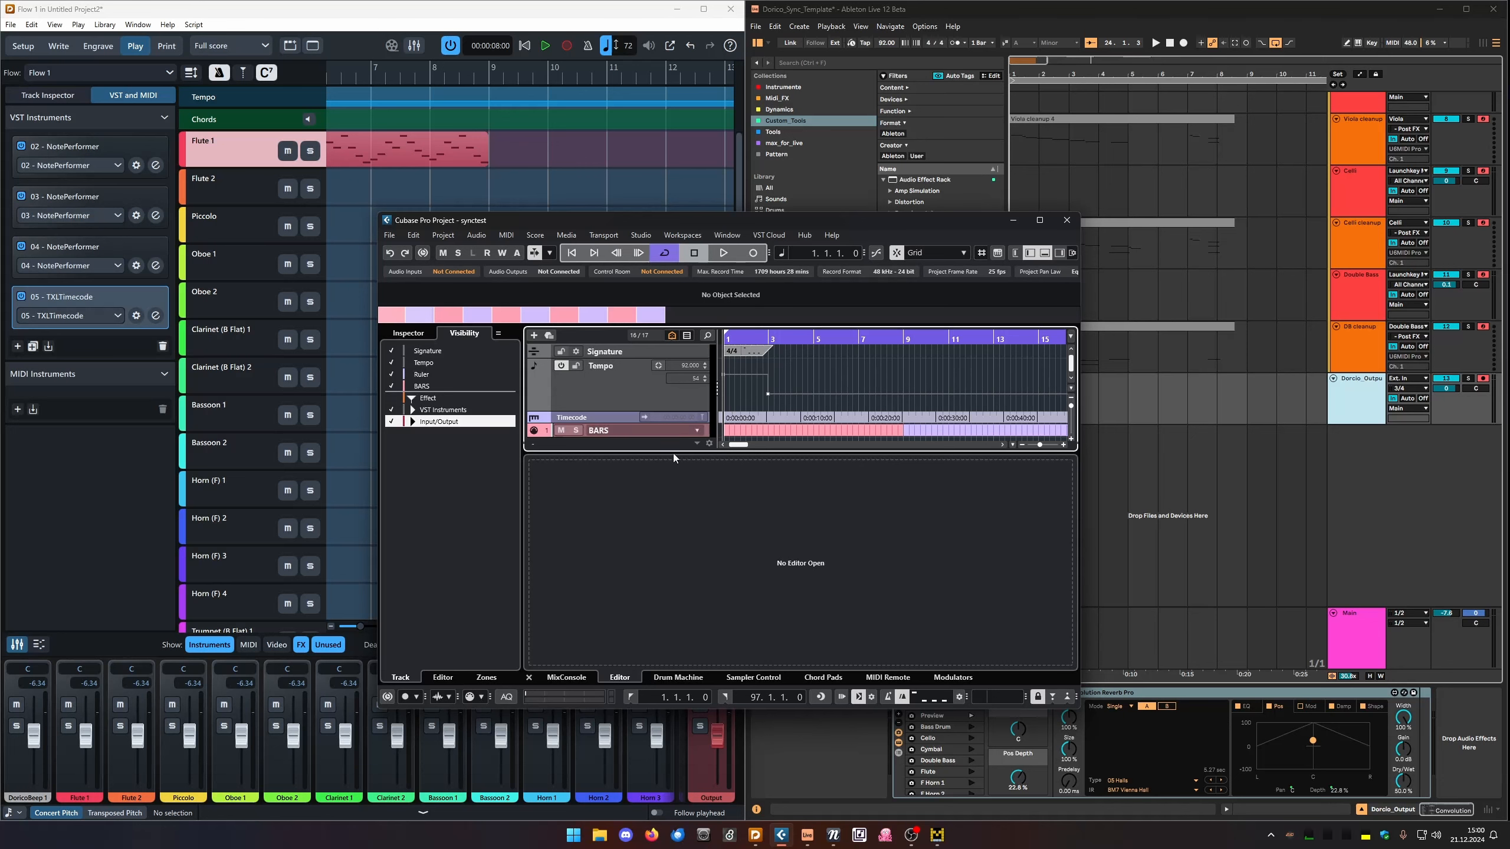
Widen the Cubase window and reposition it centrally so Dorico's and Live's timelines stay visible above it.
drag(728, 221, 730, 185)
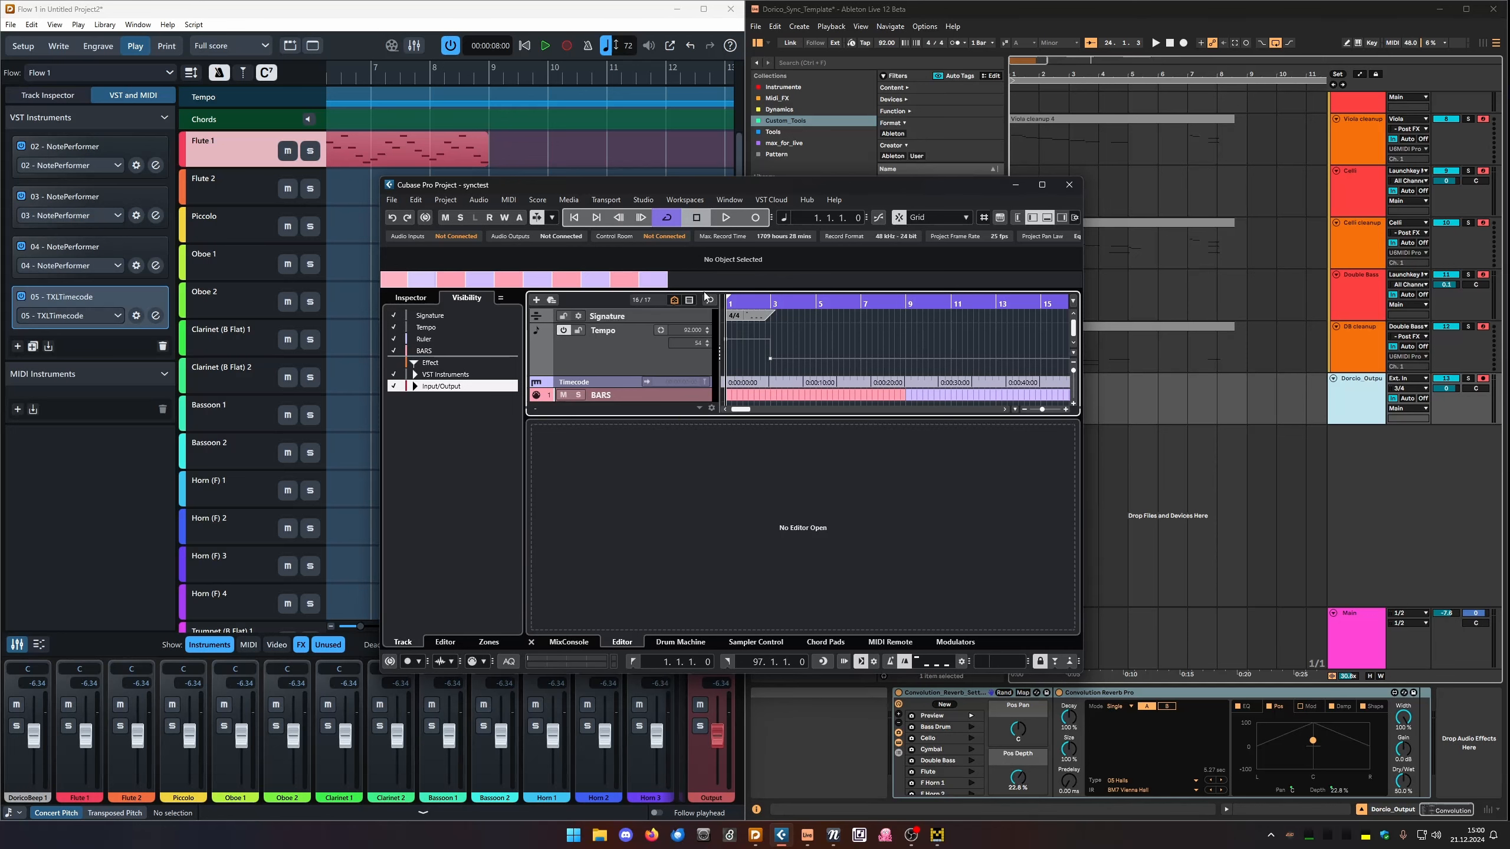
drag(510, 176, 510, 113)
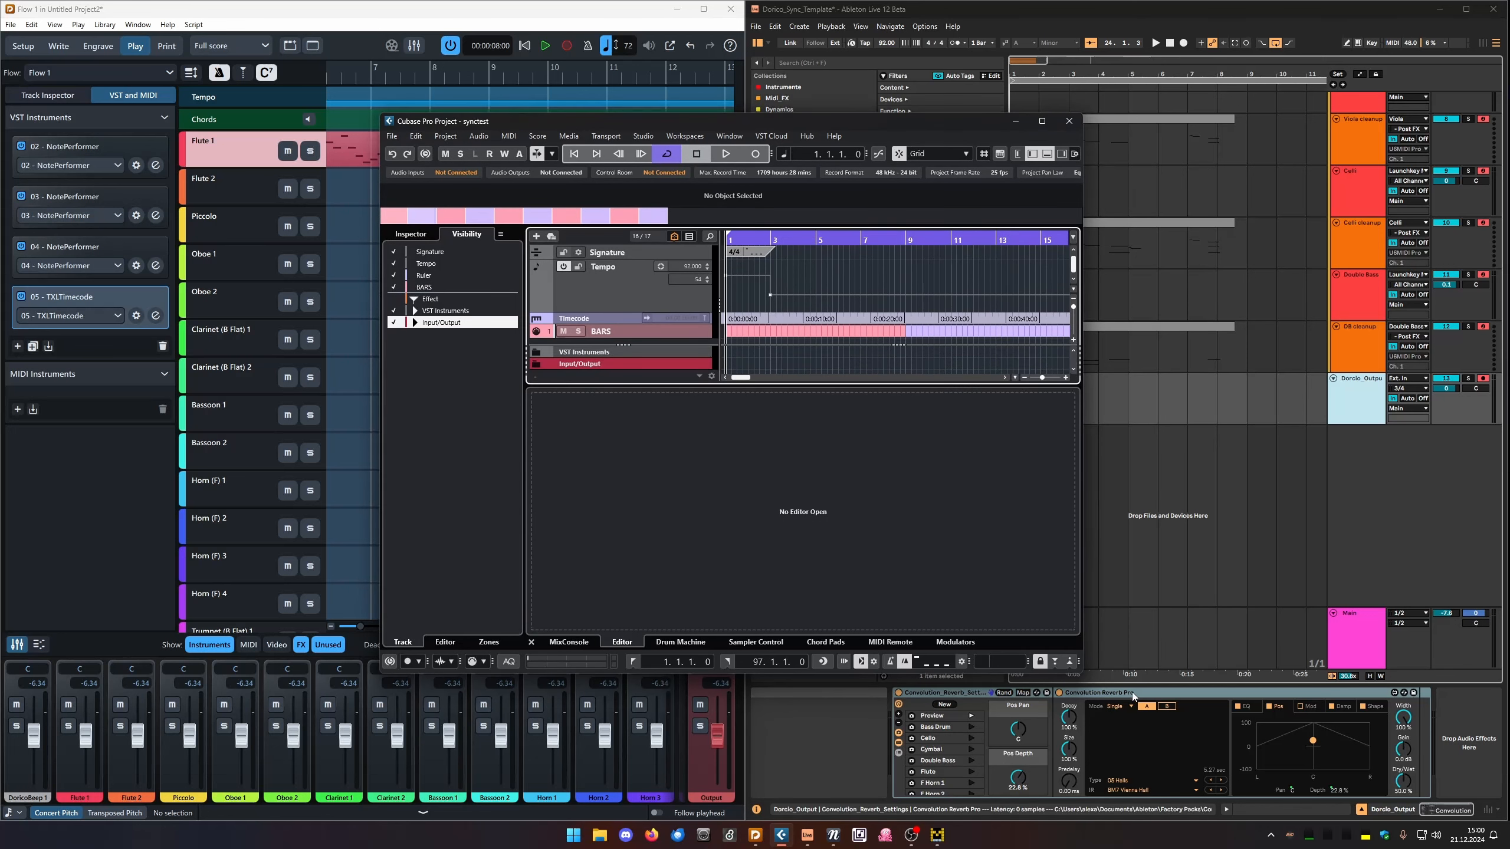
drag(1083, 673, 1208, 665)
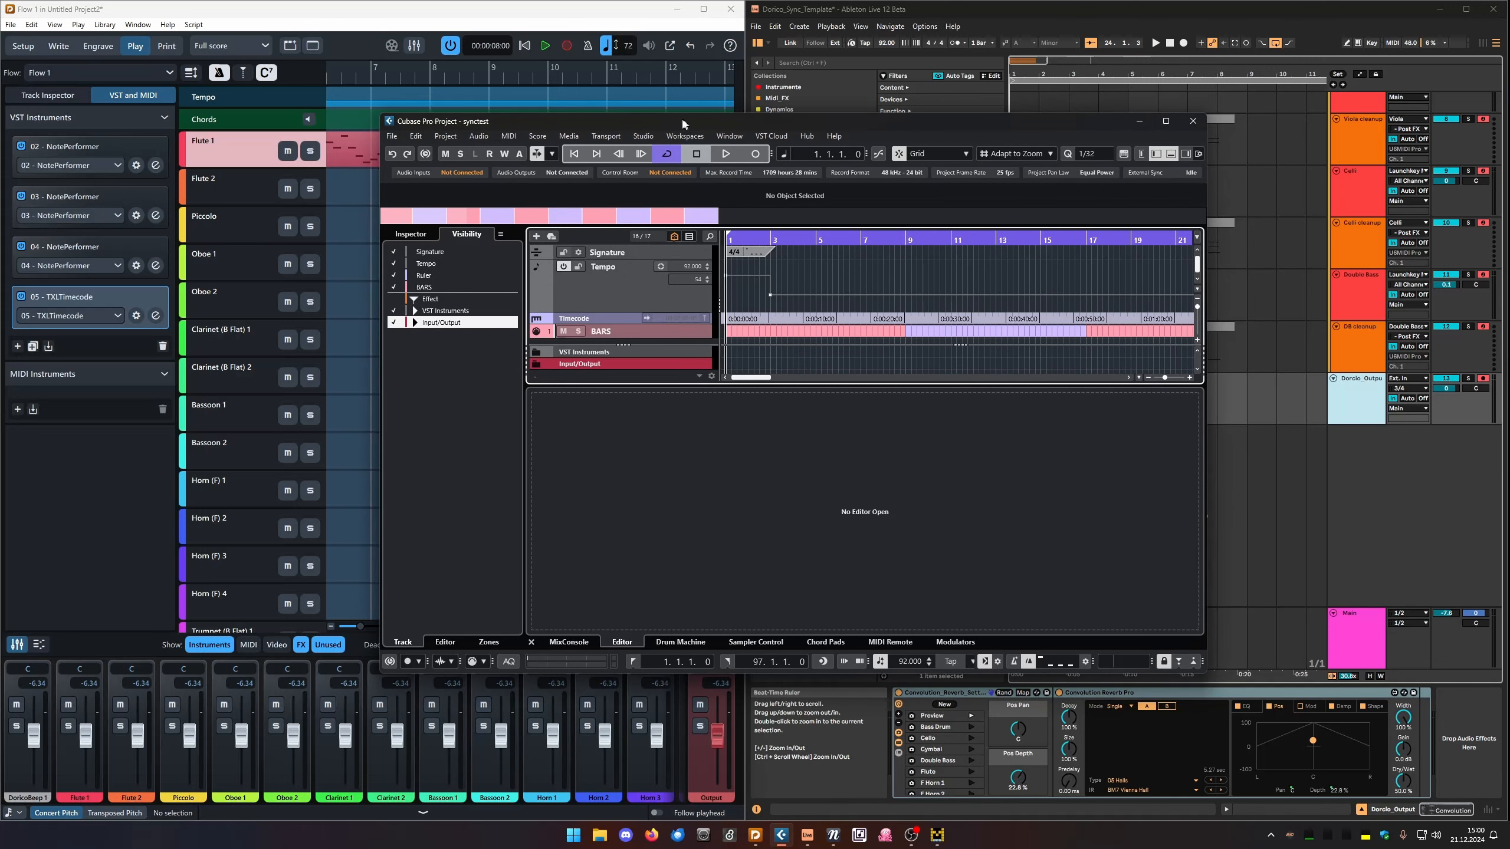
drag(683, 120, 656, 144)
drag(486, 153, 456, 175)
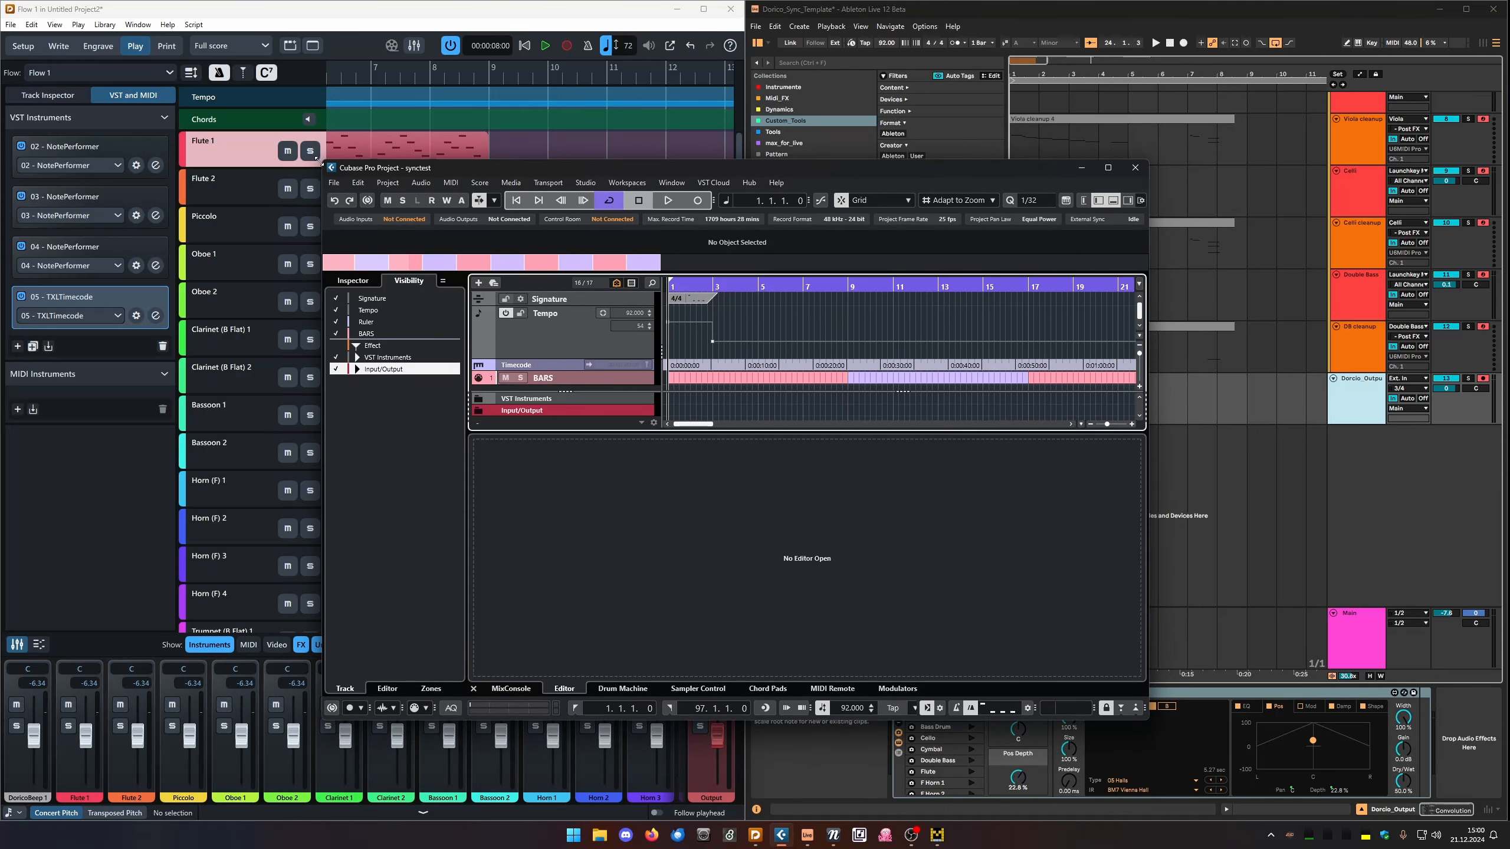
drag(319, 162, 319, 195)
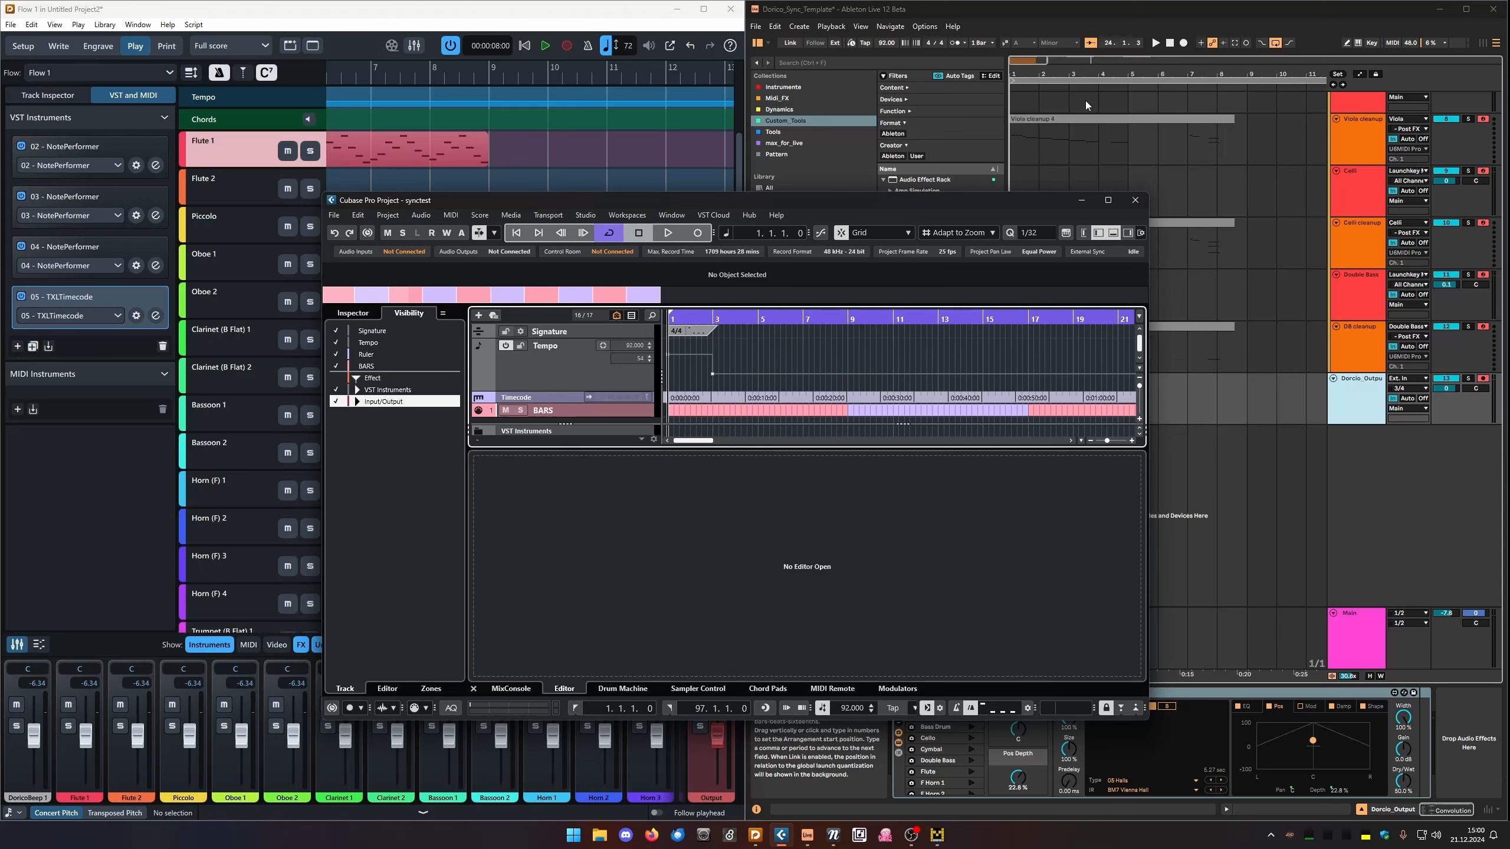
Preview the VB-Audio Matrix window.
mouse_move(939, 834)
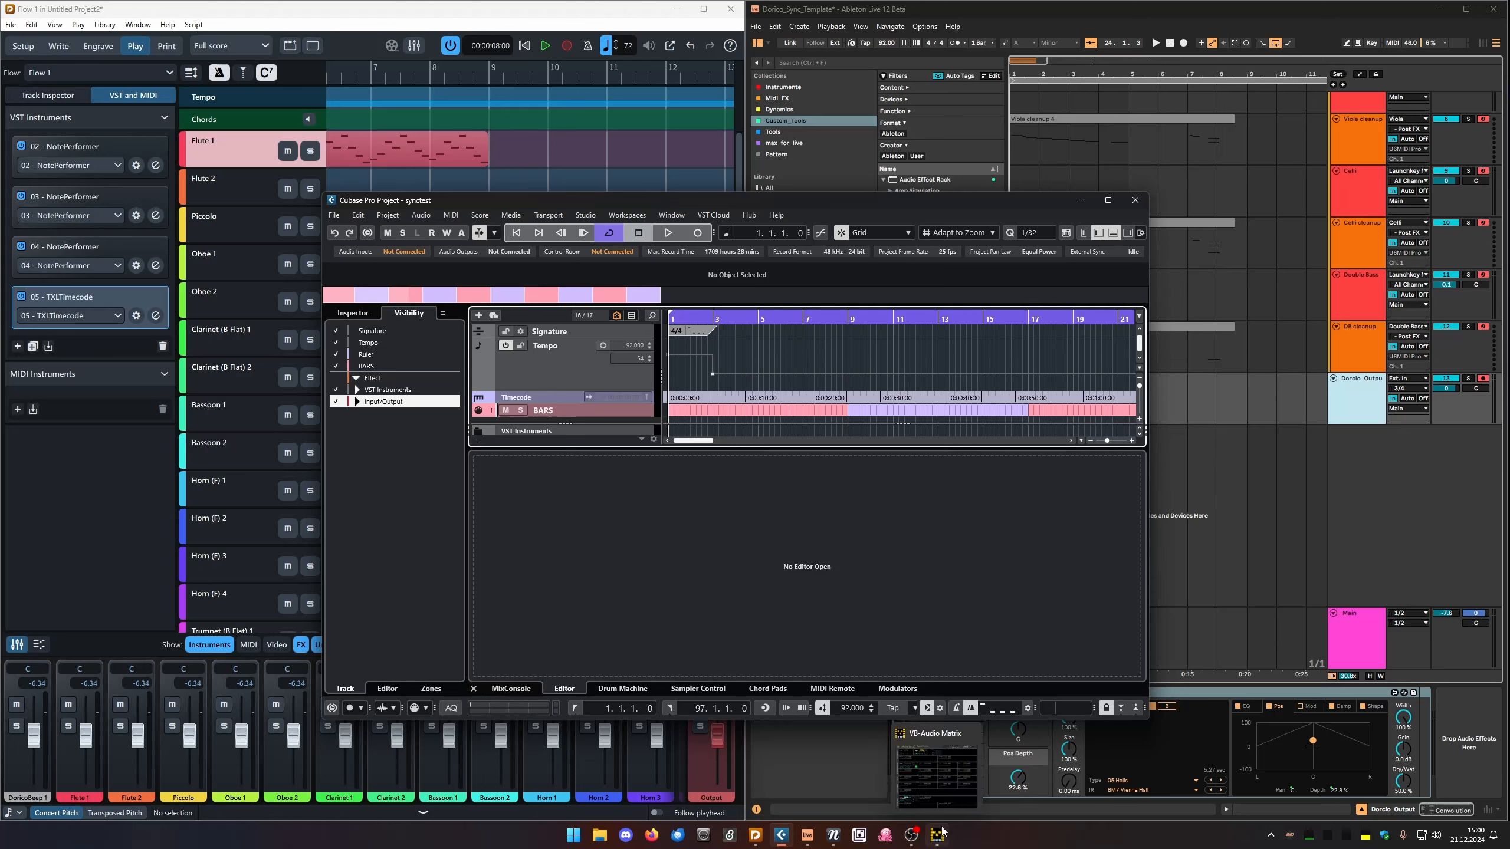